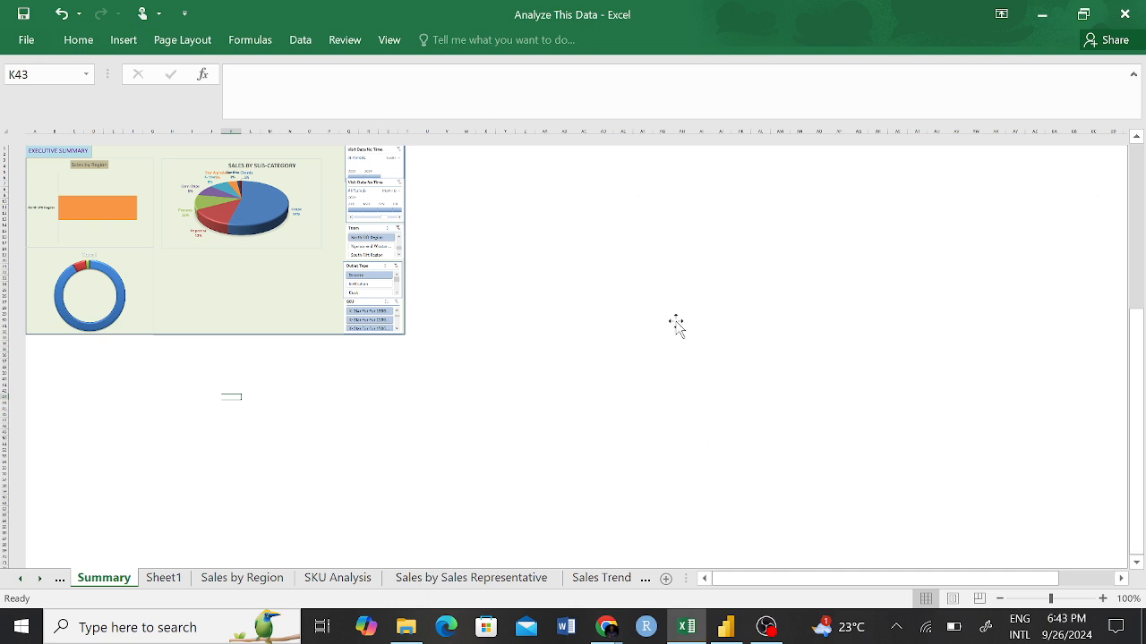
{"action": "scroll", "coordinate": [676, 323], "scroll_direction": "down", "scroll_amount": 5}
{"action": "scroll", "coordinate": [676, 322], "scroll_direction": "up", "scroll_amount": 5}
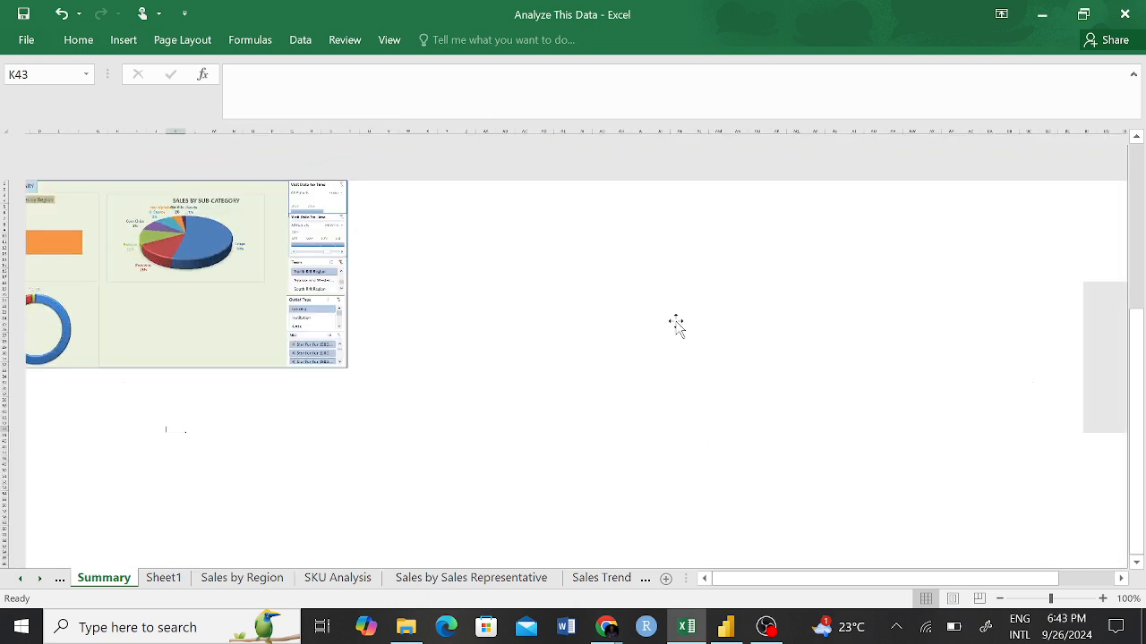
{"action": "scroll", "coordinate": [676, 322], "scroll_direction": "down", "scroll_amount": 5}
{"action": "scroll", "coordinate": [675, 323], "scroll_direction": "up", "scroll_amount": 5}
{"action": "scroll", "coordinate": [675, 323], "scroll_direction": "down", "scroll_amount": 4}
{"action": "scroll", "coordinate": [676, 322], "scroll_direction": "up", "scroll_amount": 3}
{"action": "scroll", "coordinate": [676, 322], "scroll_direction": "down", "scroll_amount": 3}
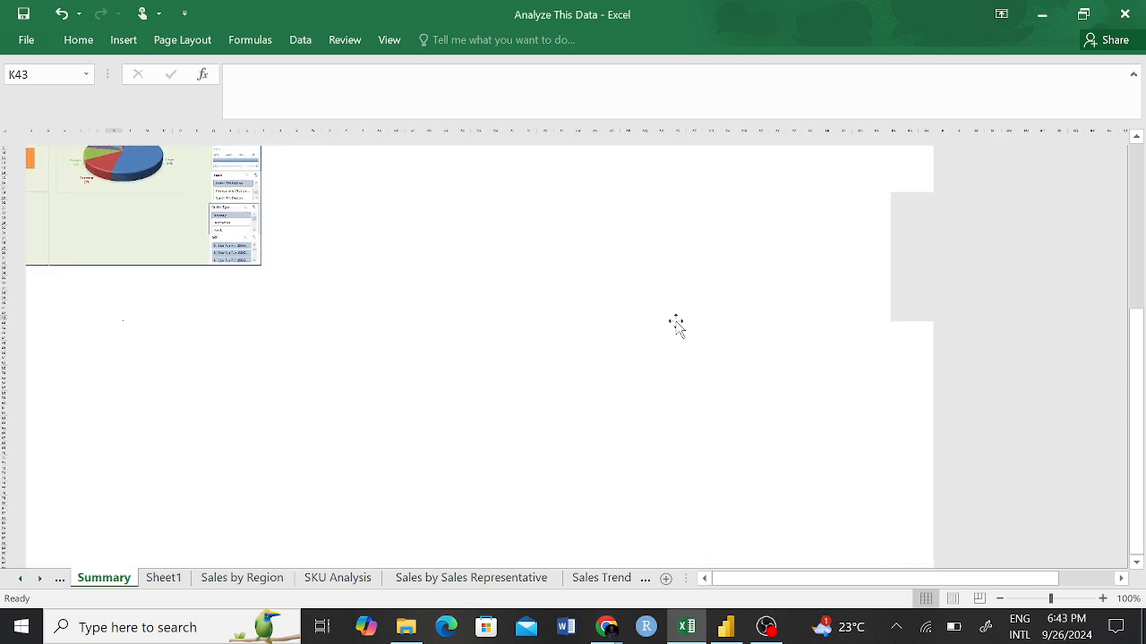
{"action": "scroll", "coordinate": [676, 324], "scroll_direction": "up", "scroll_amount": 2}
{"action": "scroll", "coordinate": [676, 324], "scroll_direction": "up", "scroll_amount": 5}
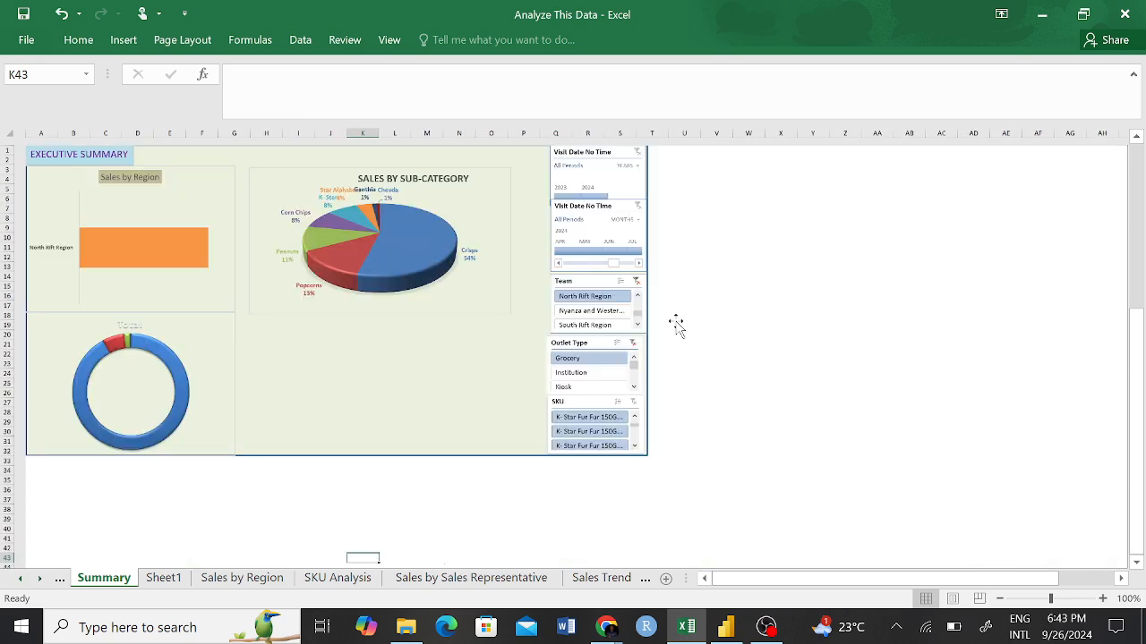
{"action": "scroll", "coordinate": [675, 324], "scroll_direction": "up", "scroll_amount": 3}
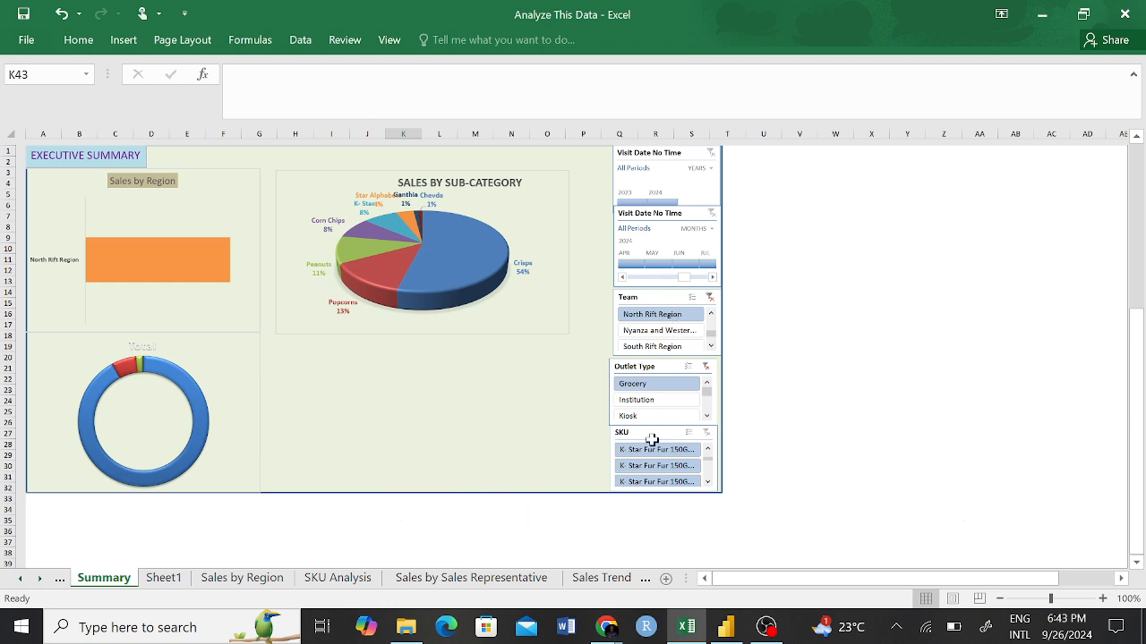
Try shortening the dashboard's background rectangle to about row 16, and stretch it back down to row 32.
{"action": "left_click", "coordinate": [721, 386]}
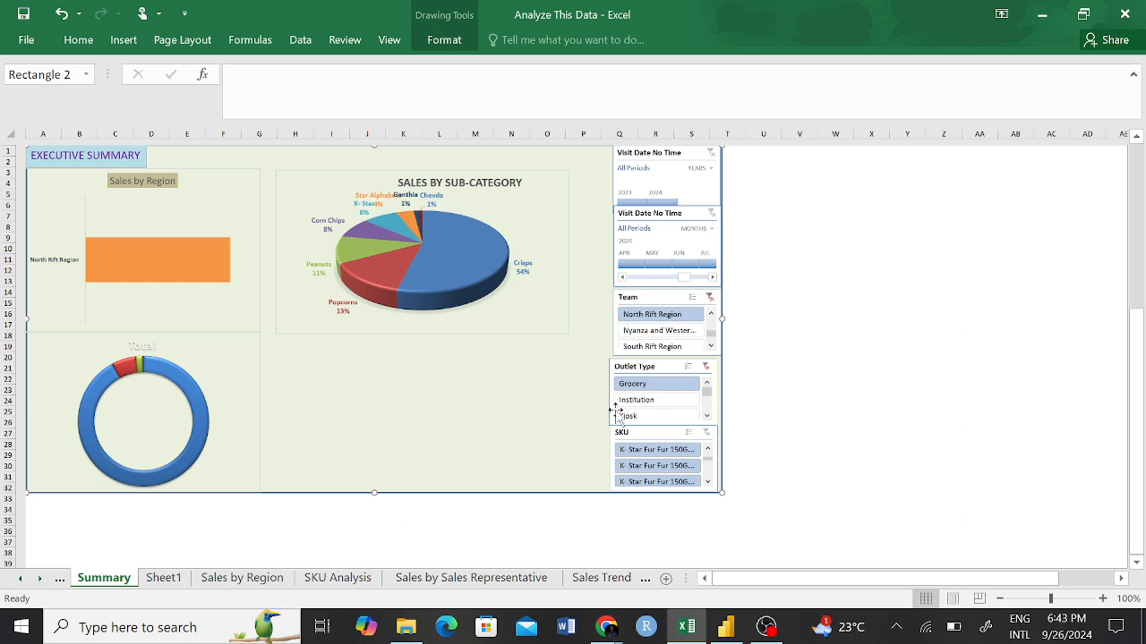
{"action": "key", "text": "Escape"}
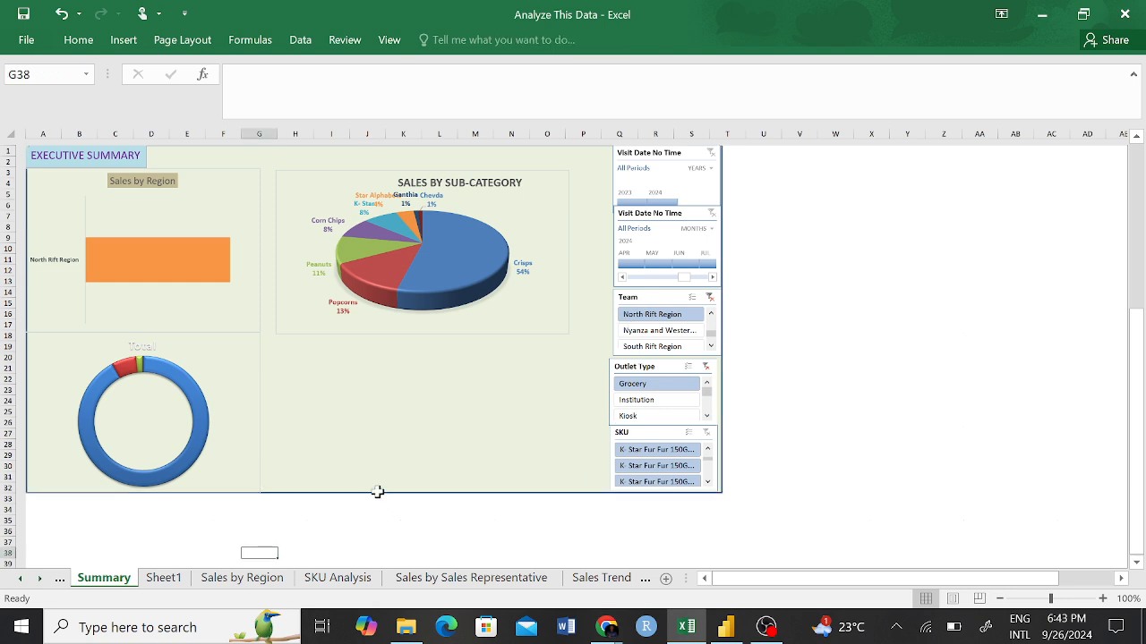
{"action": "key", "text": "Up"}
{"action": "key", "text": "Up"}
{"action": "key", "text": "Up"}
{"action": "left_click", "coordinate": [341, 362]}
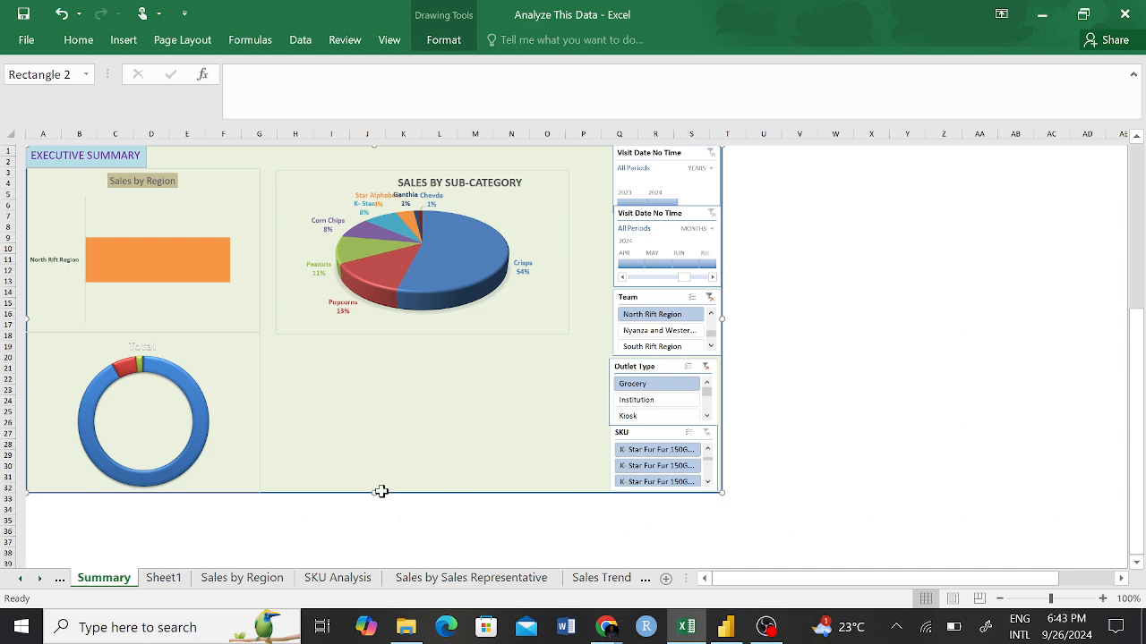
{"action": "scroll", "coordinate": [376, 491], "scroll_direction": "up", "scroll_amount": 3, "text": "ctrl"}
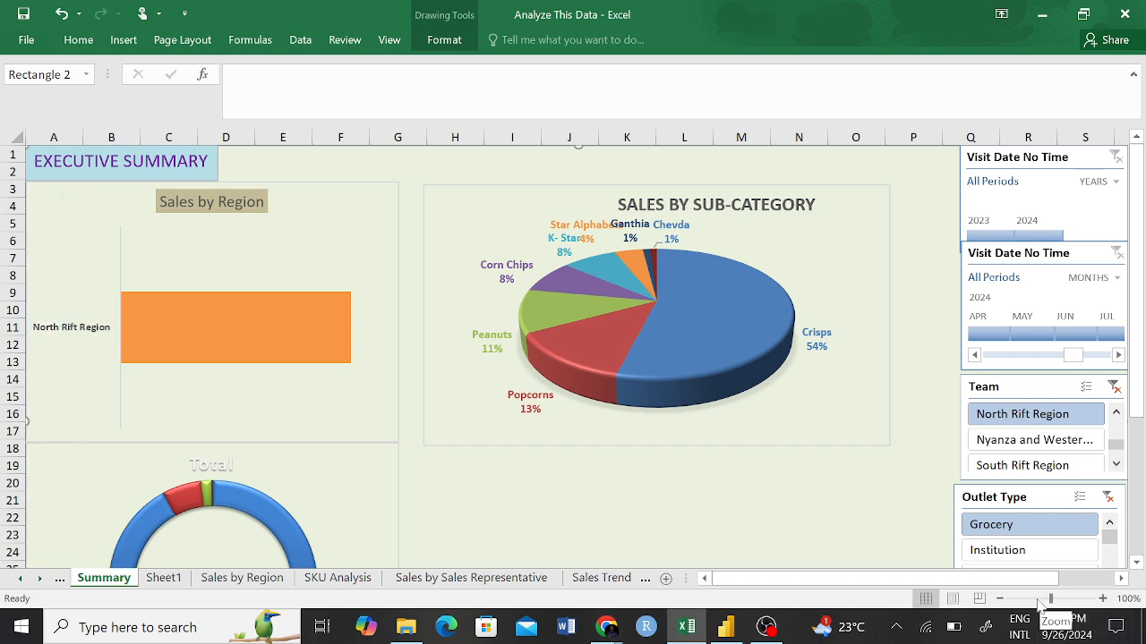
{"action": "left_click_drag", "start_coordinate": [1049, 599], "coordinate": [1034, 602]}
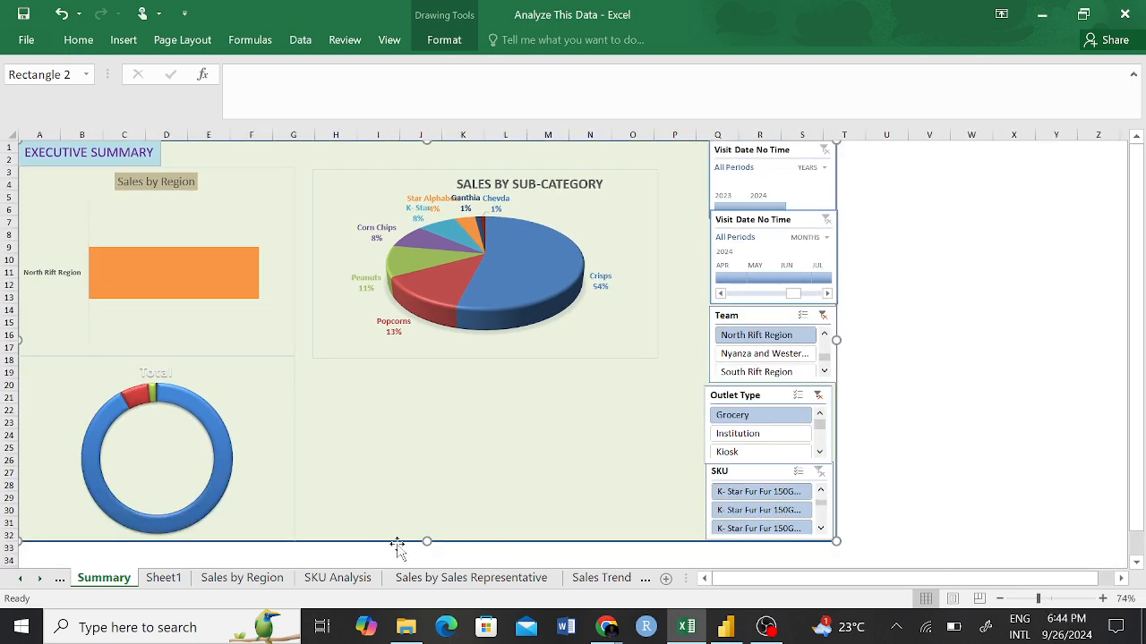
{"action": "left_click_drag", "start_coordinate": [428, 543], "coordinate": [450, 343]}
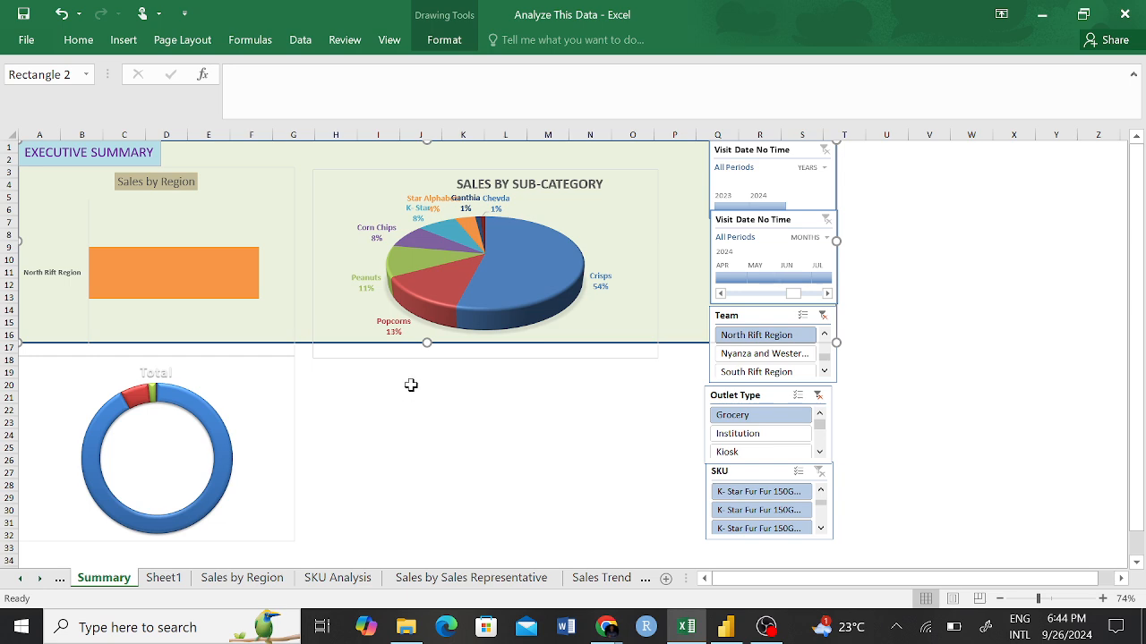
{"action": "left_click_drag", "start_coordinate": [425, 353], "coordinate": [428, 540]}
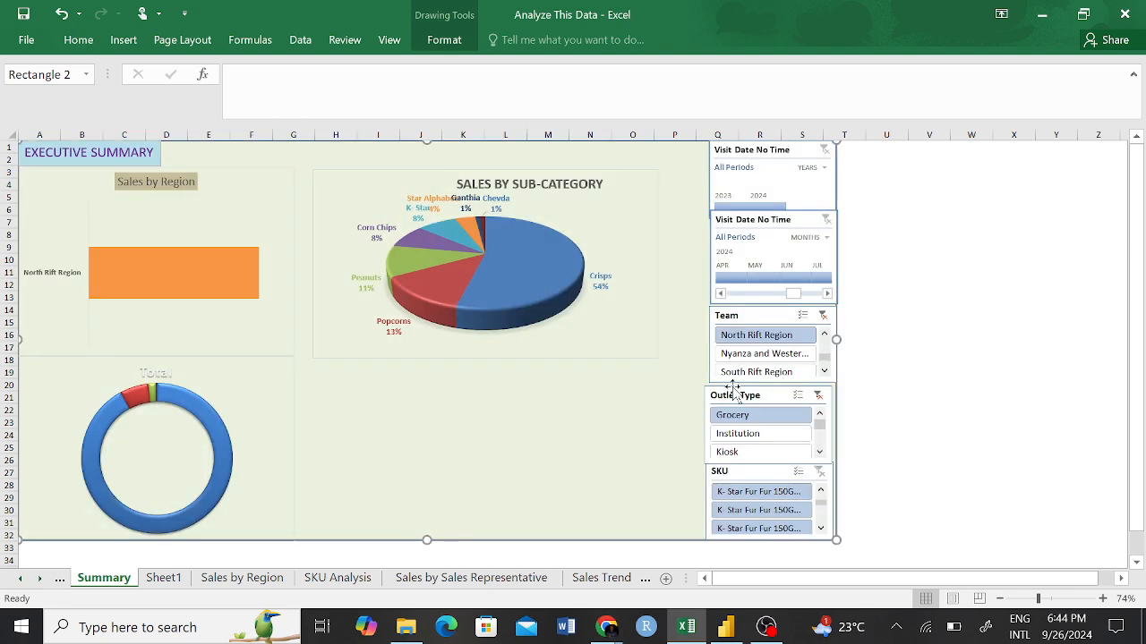
Narrow the Outlet Type slicer slightly so its left edge lines up with the Team slicer above it.
{"action": "left_click", "coordinate": [881, 333]}
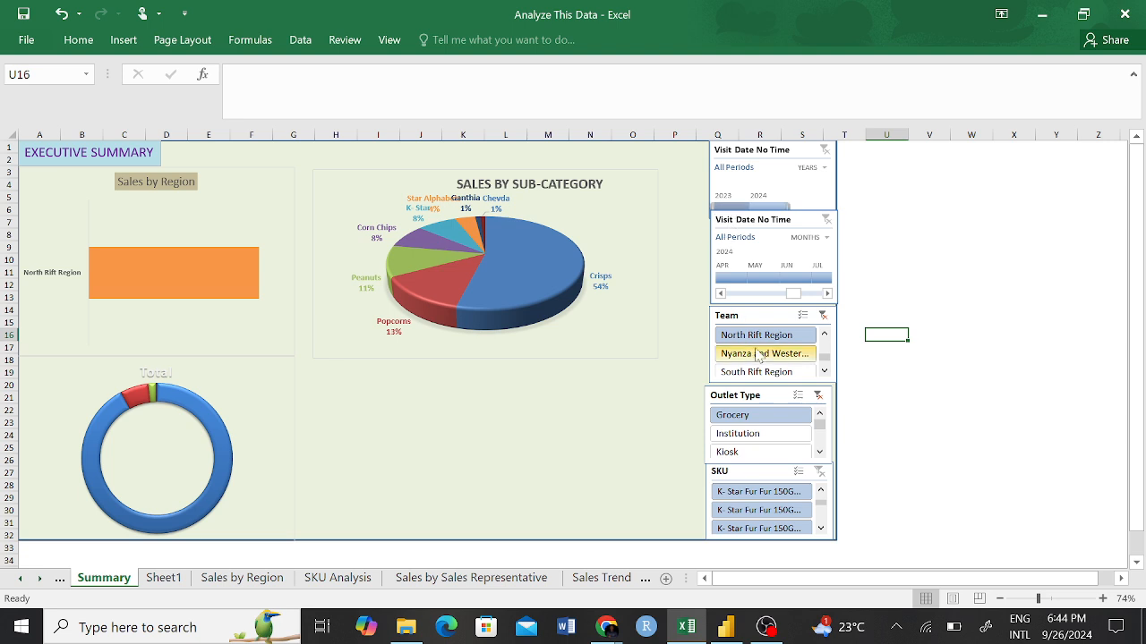
{"action": "left_click", "coordinate": [706, 400]}
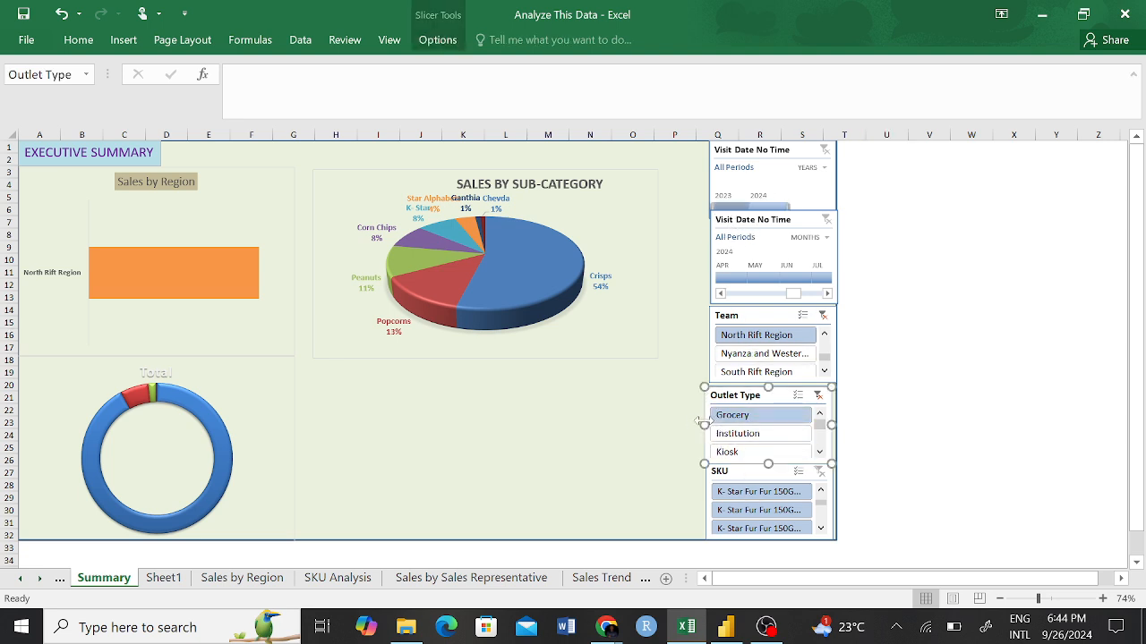
{"action": "mouse_move", "coordinate": [706, 425]}
{"action": "left_mouse_down"}
{"action": "mouse_move", "coordinate": [720, 426]}
{"action": "mouse_move", "coordinate": [709, 426]}
{"action": "left_mouse_up"}
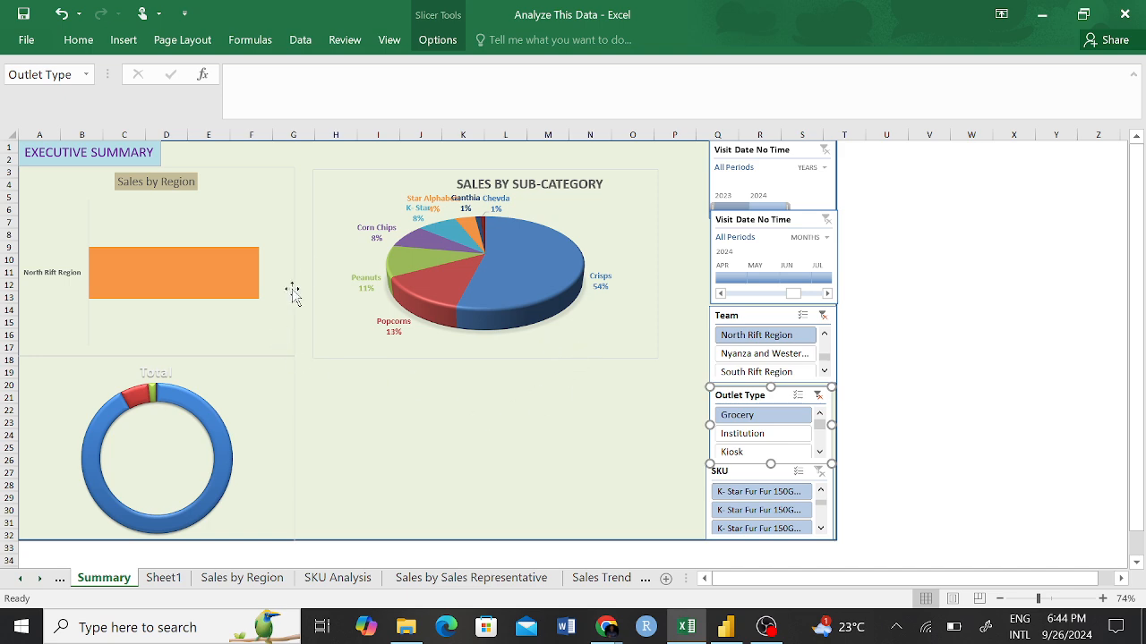
Clear the active filters on the Team and Outlet Type slicers.
{"action": "left_click", "coordinate": [823, 317]}
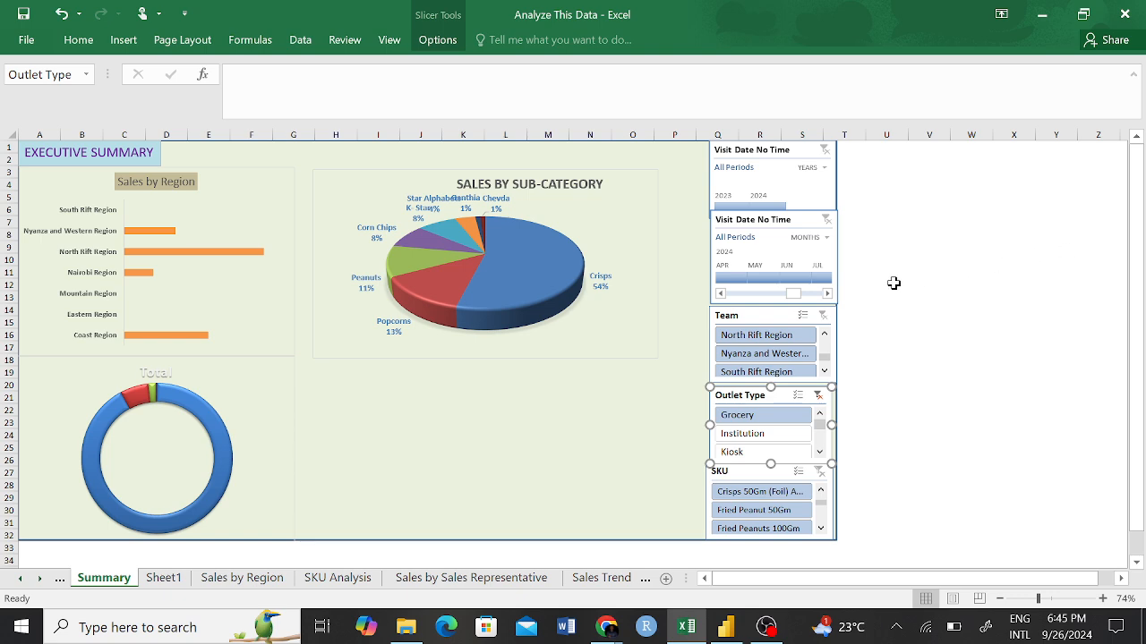
{"action": "left_click", "coordinate": [817, 394]}
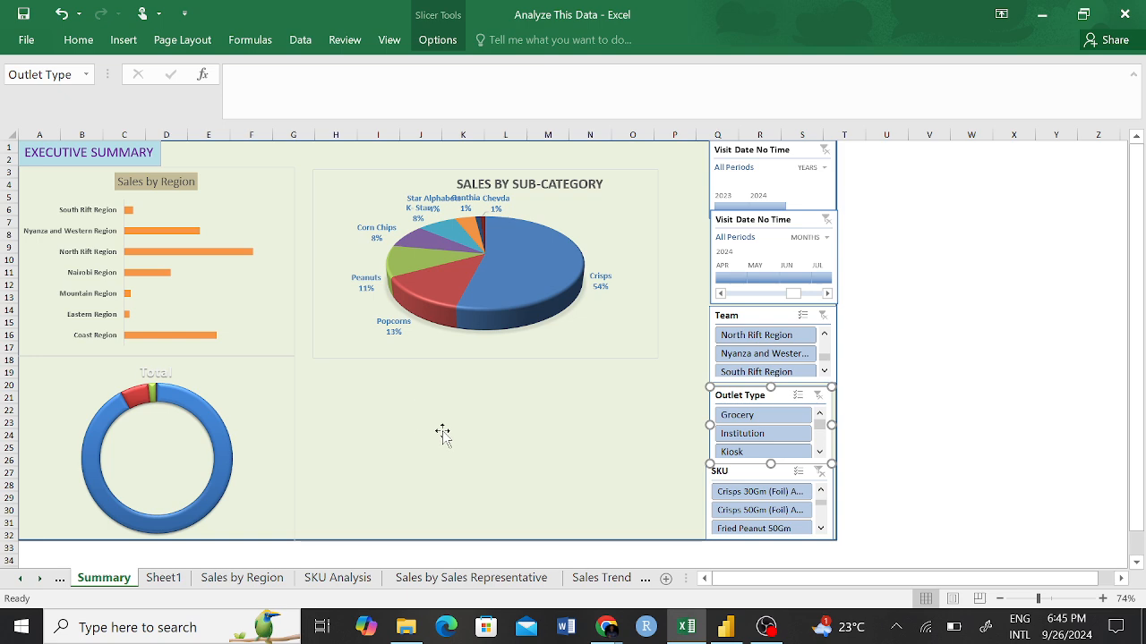
Filter the dashboard to the North Rift Region team, Grocery outlets and the first listed K- Star Fur Fur 150G SKU.
{"action": "left_click", "coordinate": [757, 337]}
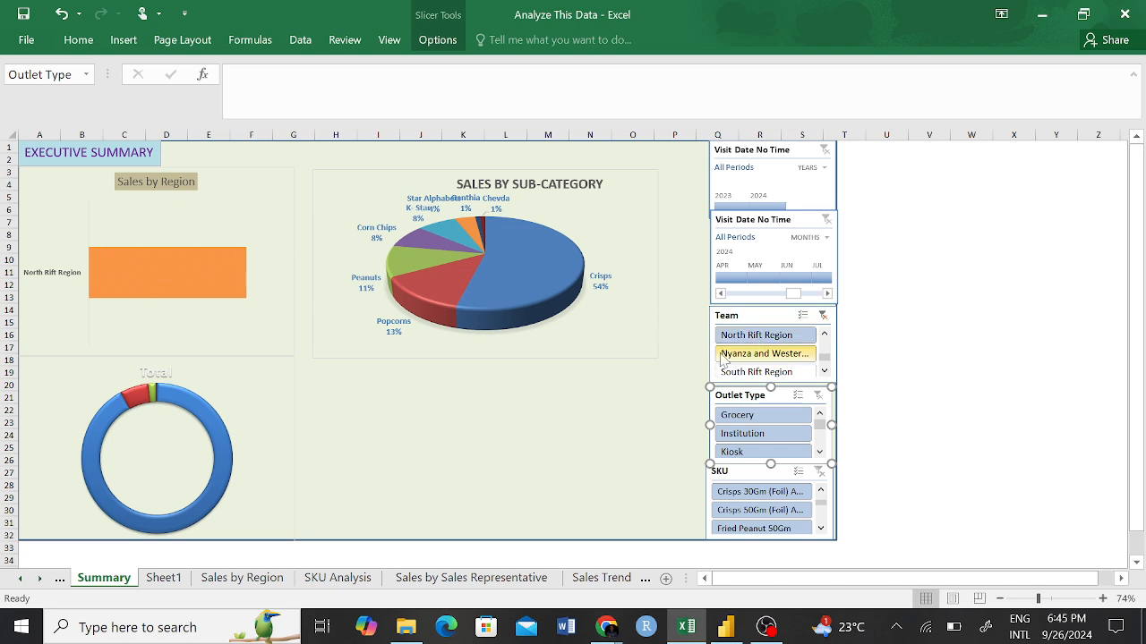
{"action": "left_click", "coordinate": [765, 416]}
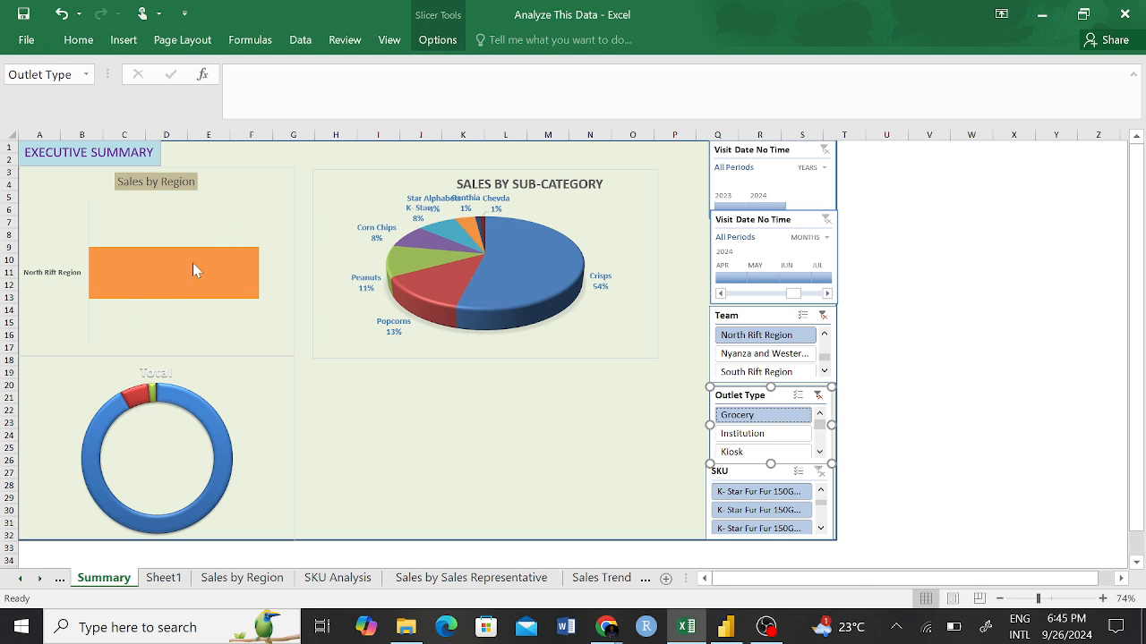
{"action": "left_click", "coordinate": [754, 496]}
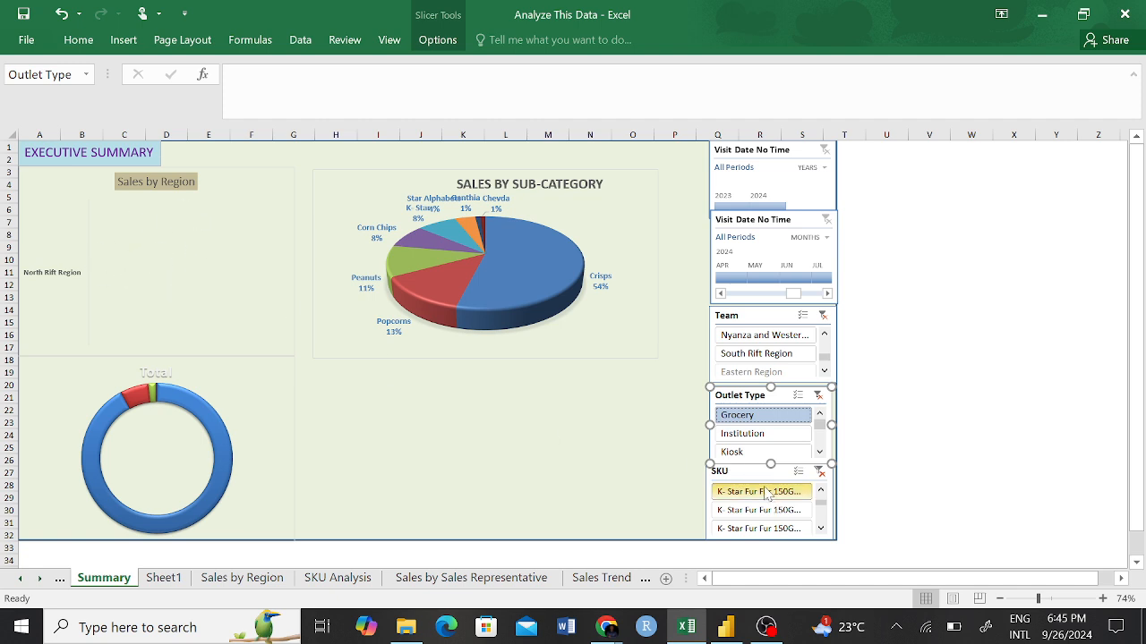
Clear the filters on the SKU, Team and Outlet Type slicers.
{"action": "left_click", "coordinate": [819, 472]}
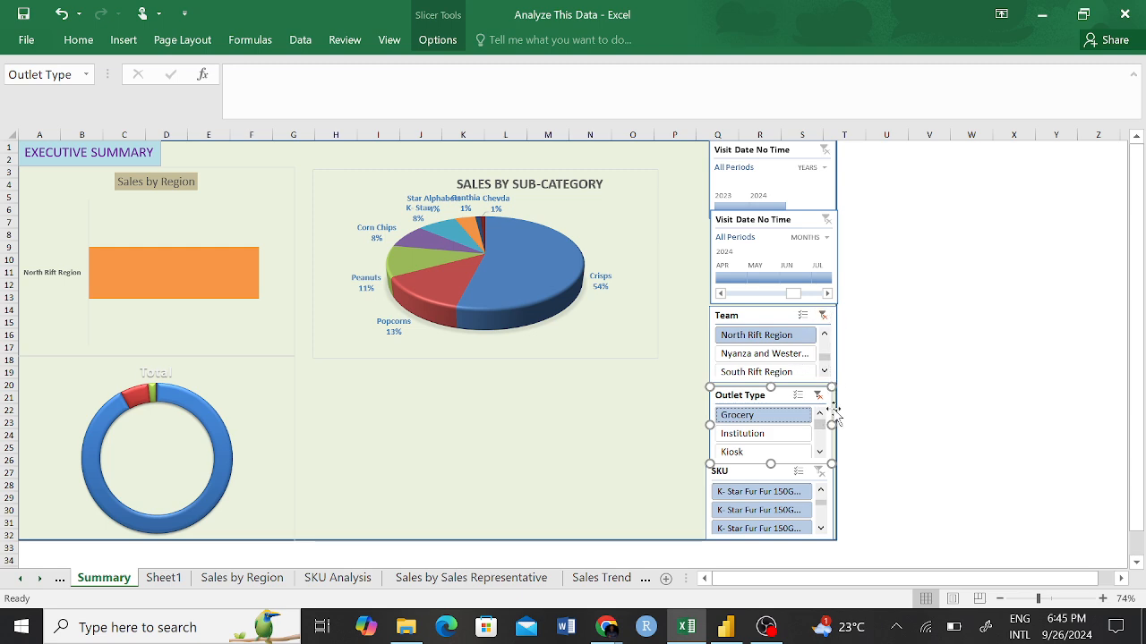
{"action": "left_click", "coordinate": [822, 315]}
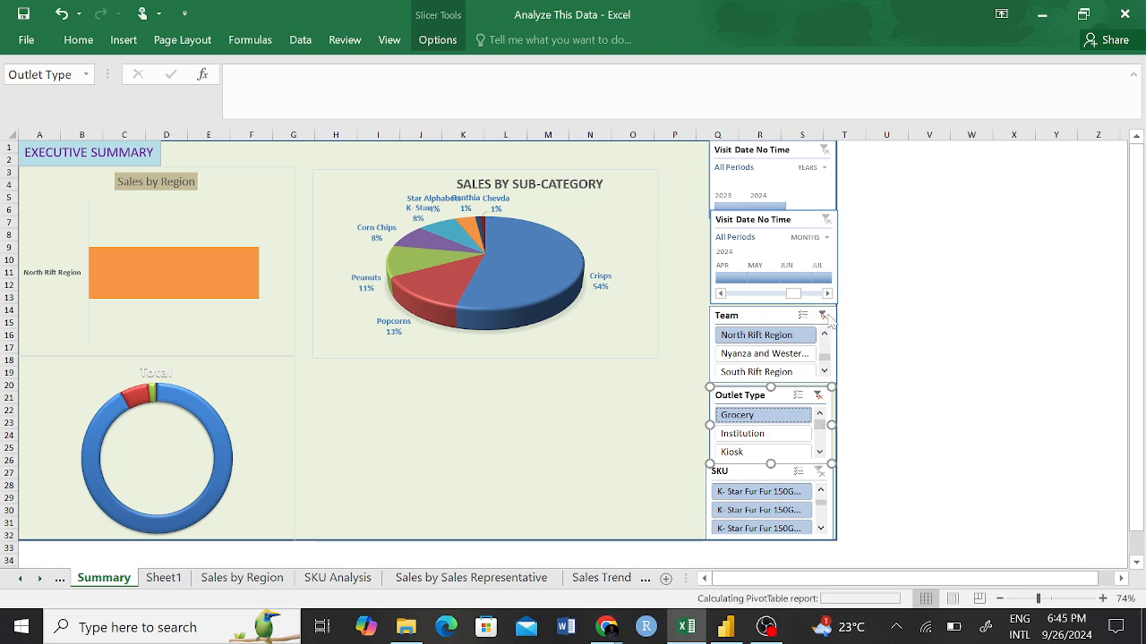
{"action": "left_click", "coordinate": [818, 396]}
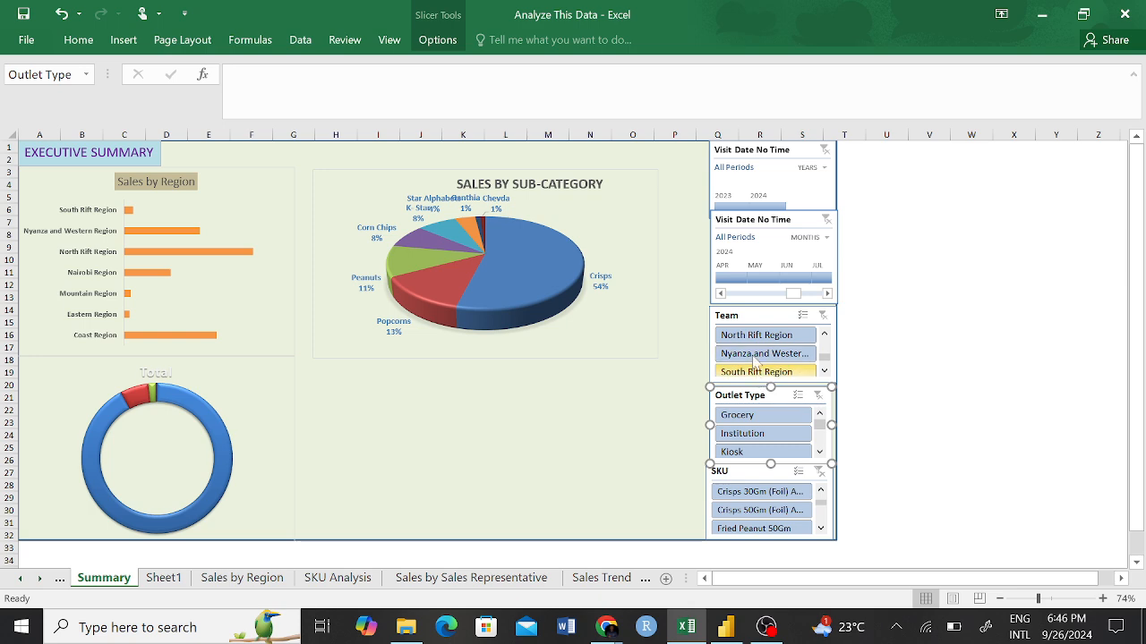
Test the Visit Date timelines by filtering to April 2024 and to the year 2024, clearing the filter each time.
{"action": "left_click", "coordinate": [734, 280]}
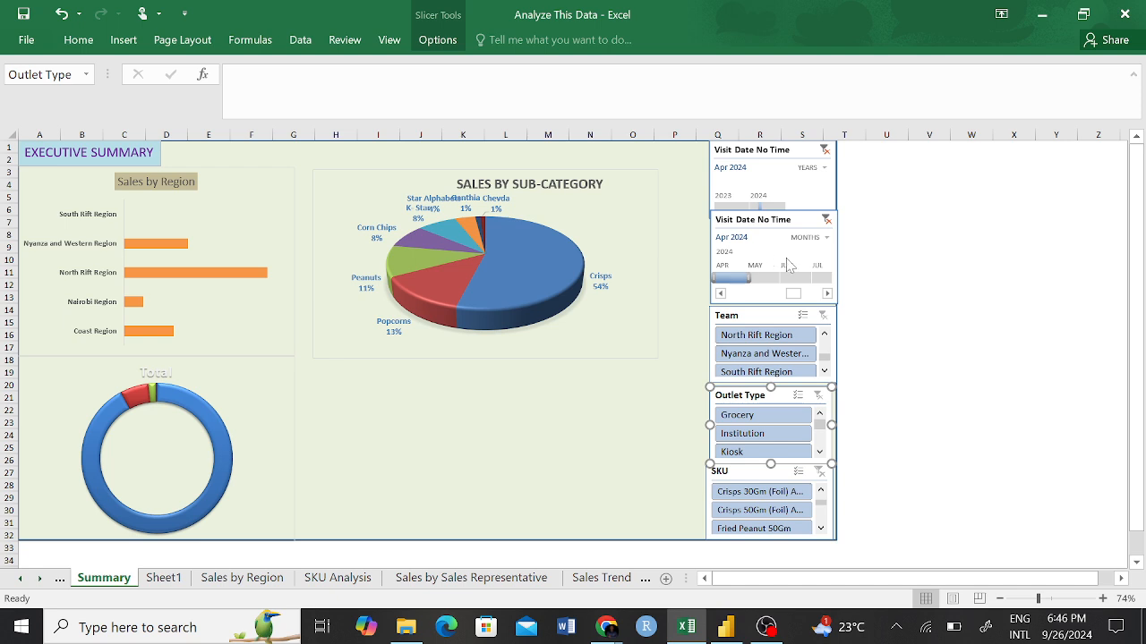
{"action": "left_click", "coordinate": [825, 220]}
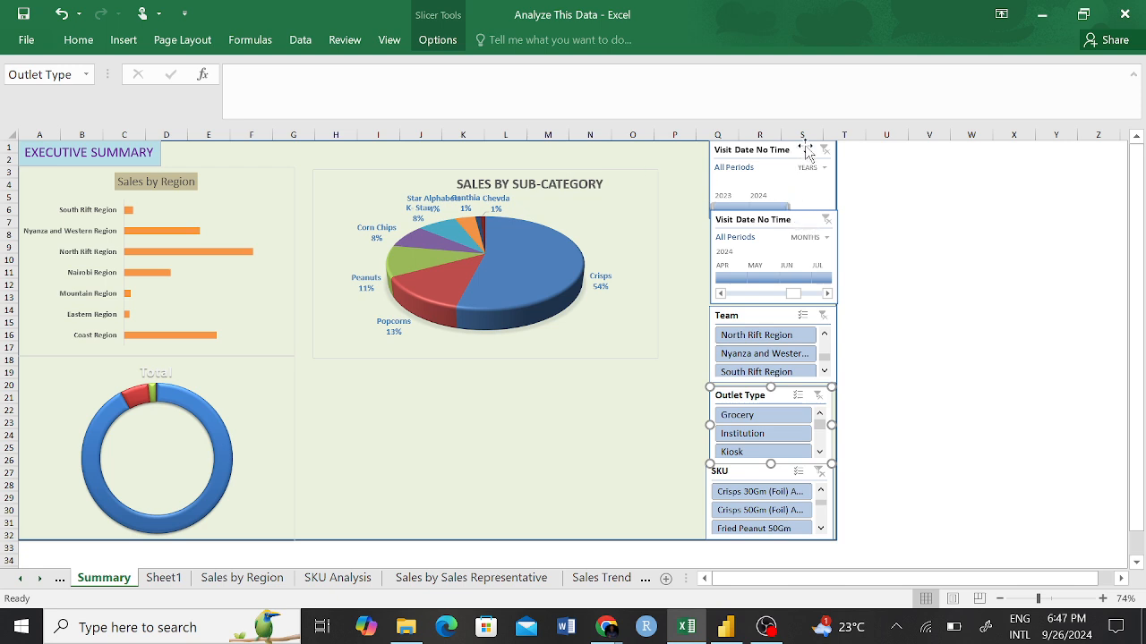
{"action": "left_click", "coordinate": [773, 209]}
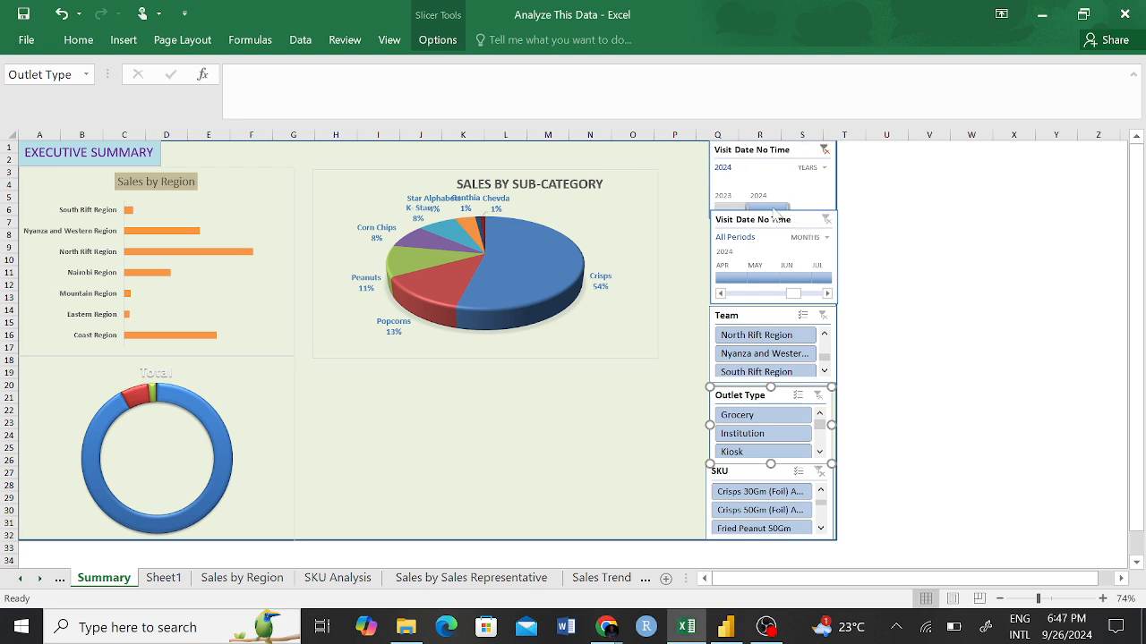
{"action": "left_click", "coordinate": [824, 149]}
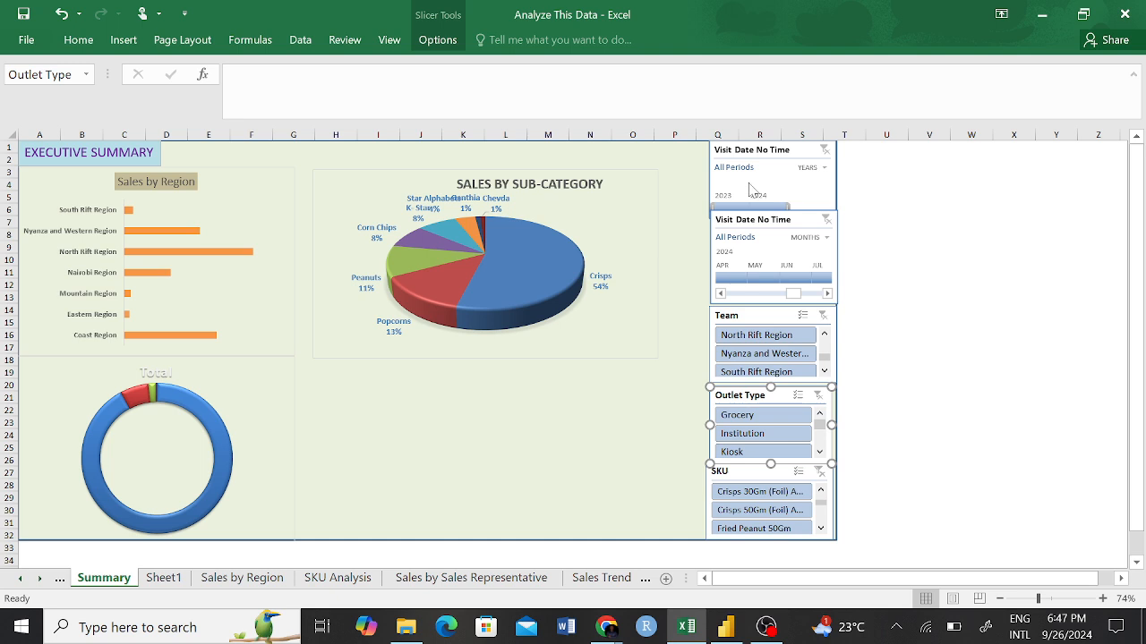
Open the report connections of the yearly Visit Date timeline and toggle PivotTable14 on and back off.
{"action": "right_click", "coordinate": [805, 155]}
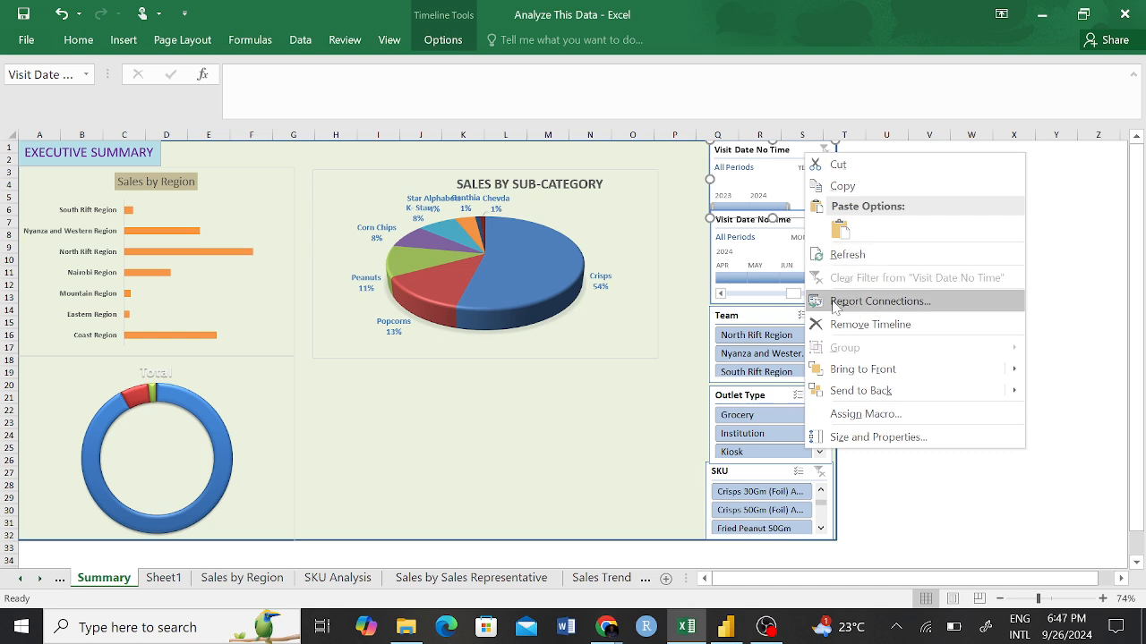
{"action": "left_click", "coordinate": [884, 304]}
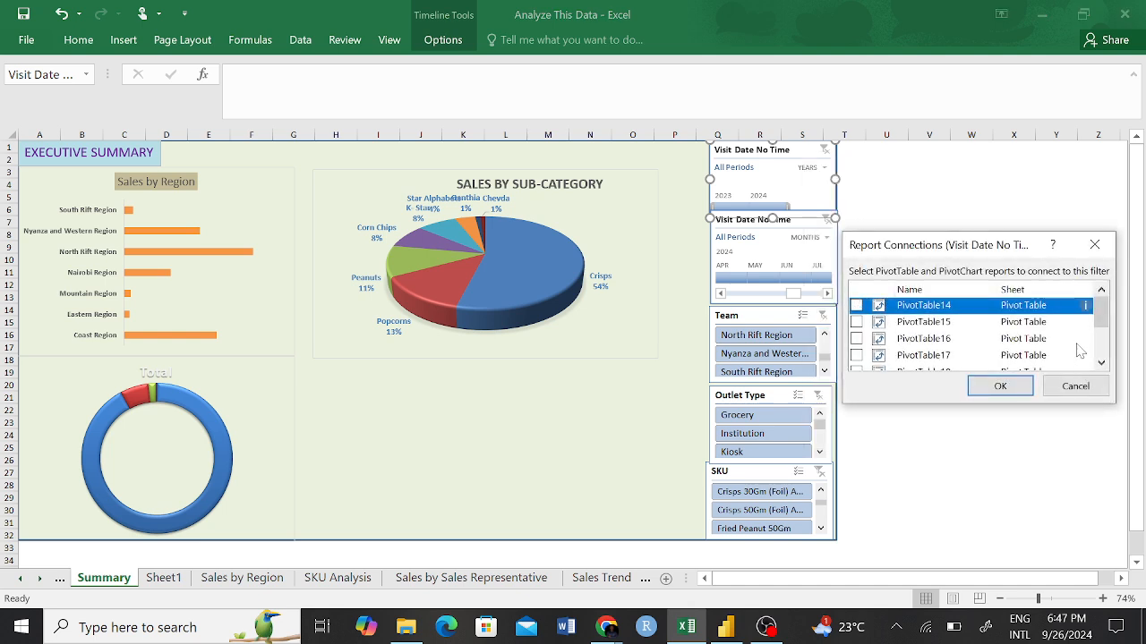
{"action": "left_click", "coordinate": [856, 305]}
{"action": "left_click", "coordinate": [857, 305]}
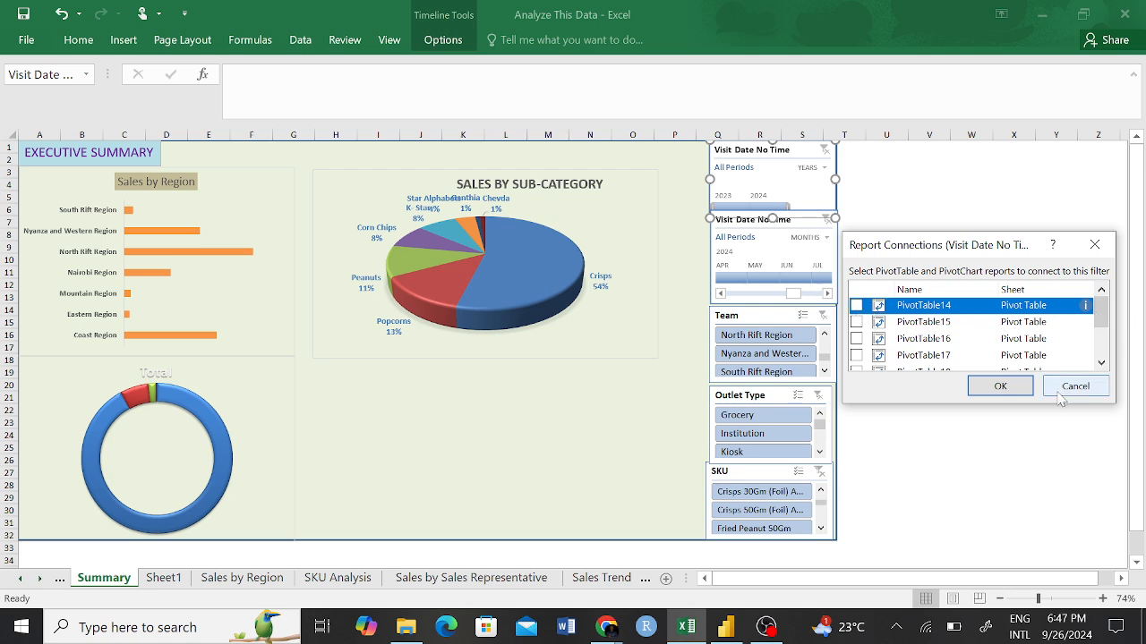
{"action": "left_click", "coordinate": [1000, 387]}
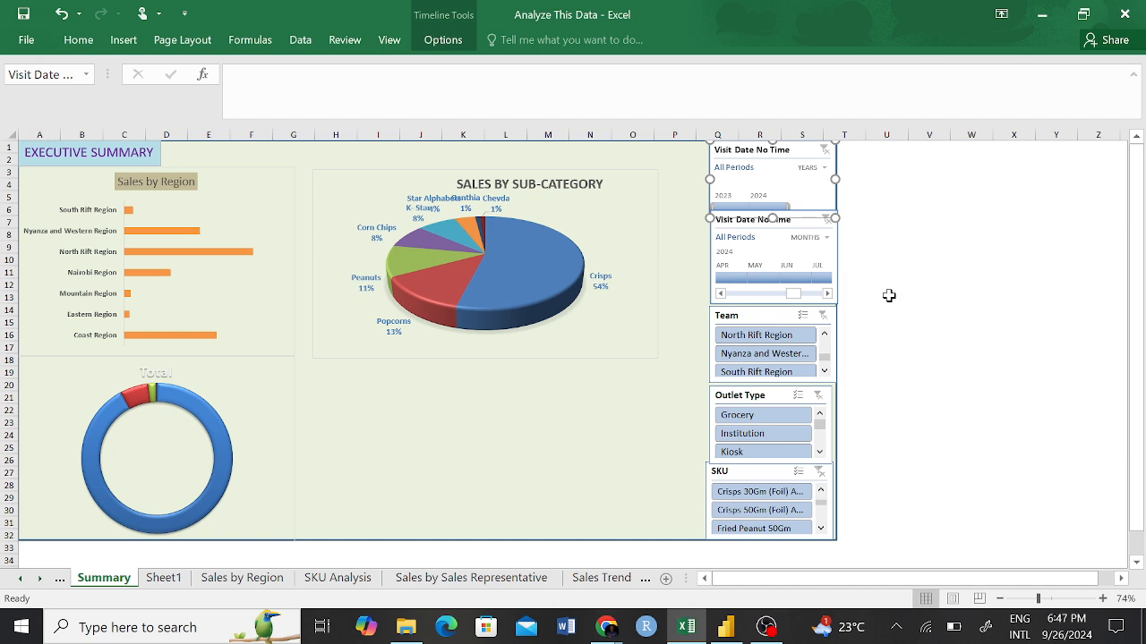
Filter the yearly Visit Date timeline to 2023, dismiss the notification and clear the timeline filter.
{"action": "left_click", "coordinate": [735, 208]}
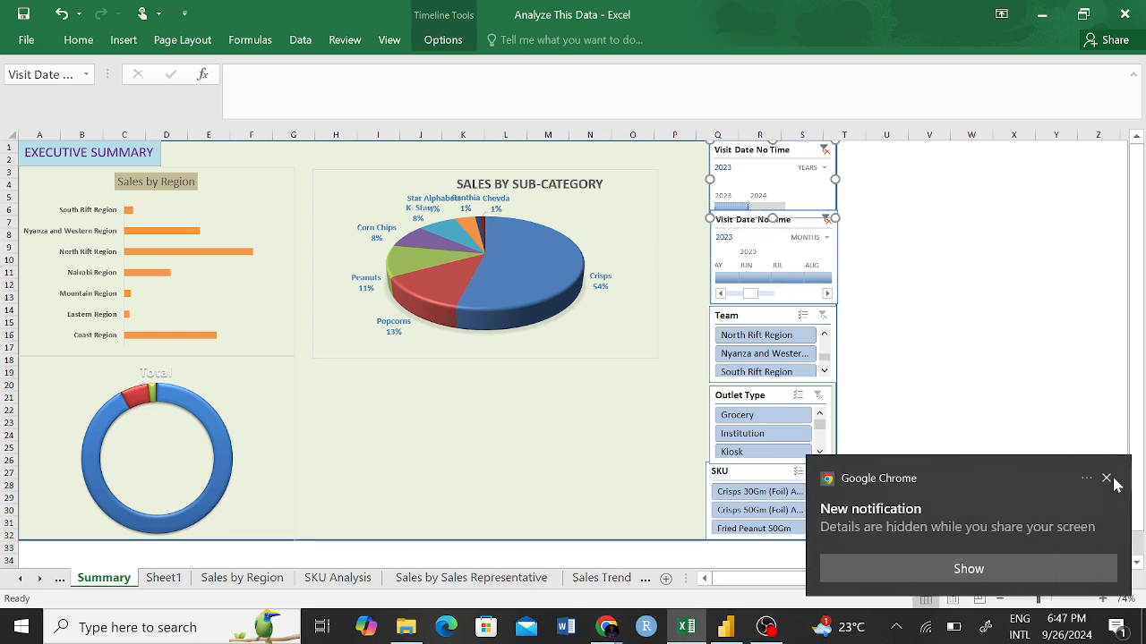
{"action": "left_click", "coordinate": [1108, 478]}
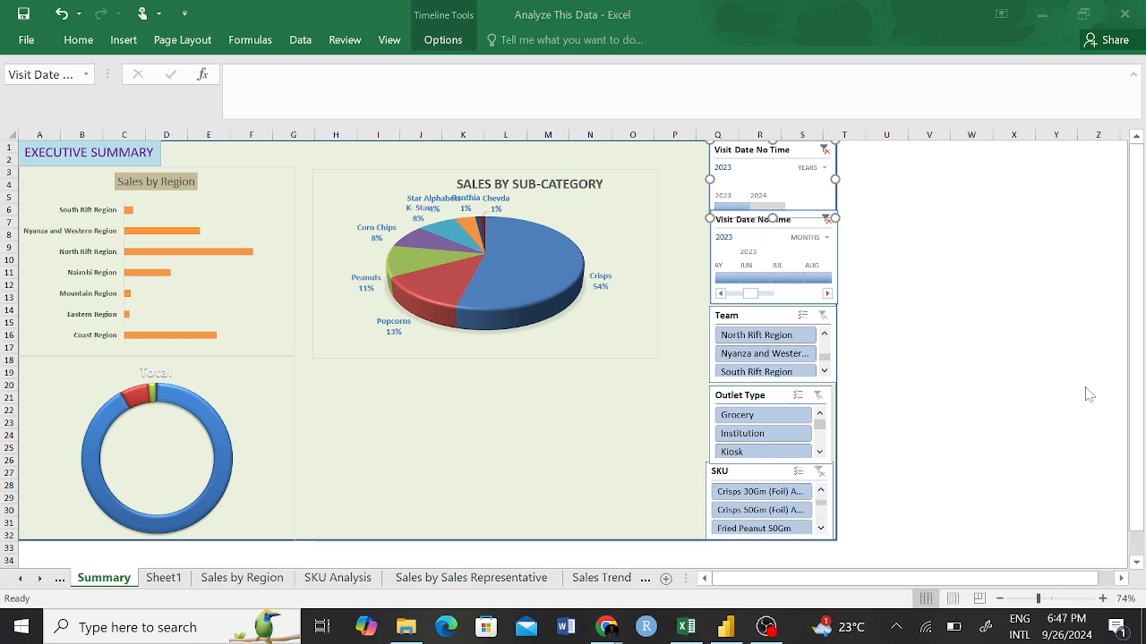
{"action": "left_click", "coordinate": [824, 151]}
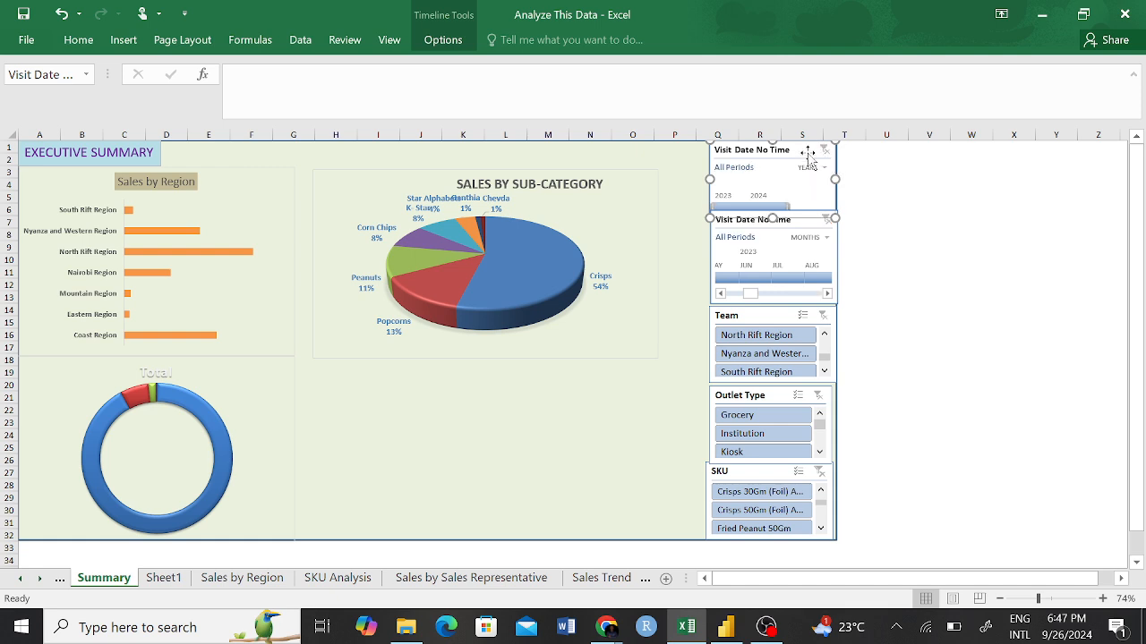
Open the report connections of the yearly Visit Date timeline and connect it to PivotTable14, PivotTable15, PivotTable16 and PivotTable17.
{"action": "right_click", "coordinate": [809, 152]}
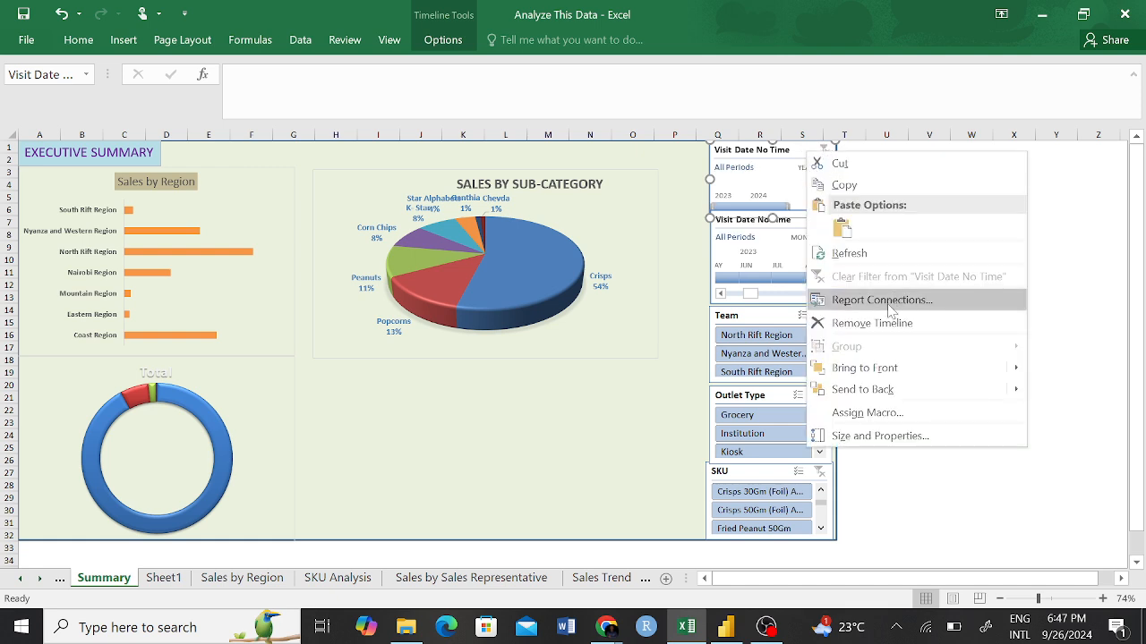
{"action": "left_click", "coordinate": [891, 301]}
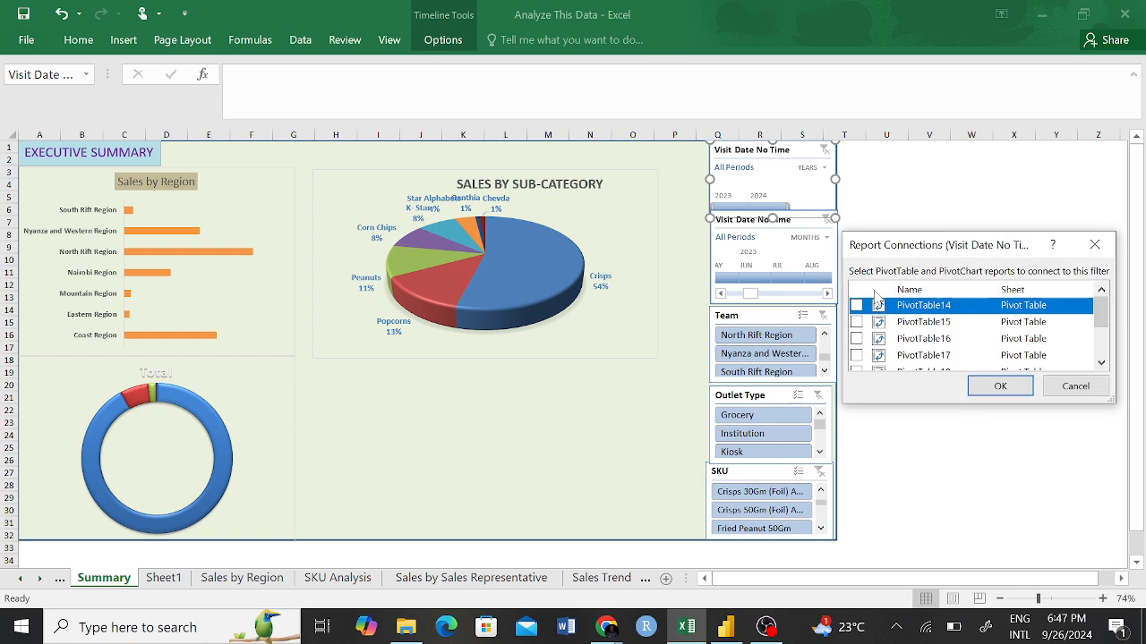
{"action": "left_click", "coordinate": [856, 305]}
{"action": "left_click", "coordinate": [856, 322]}
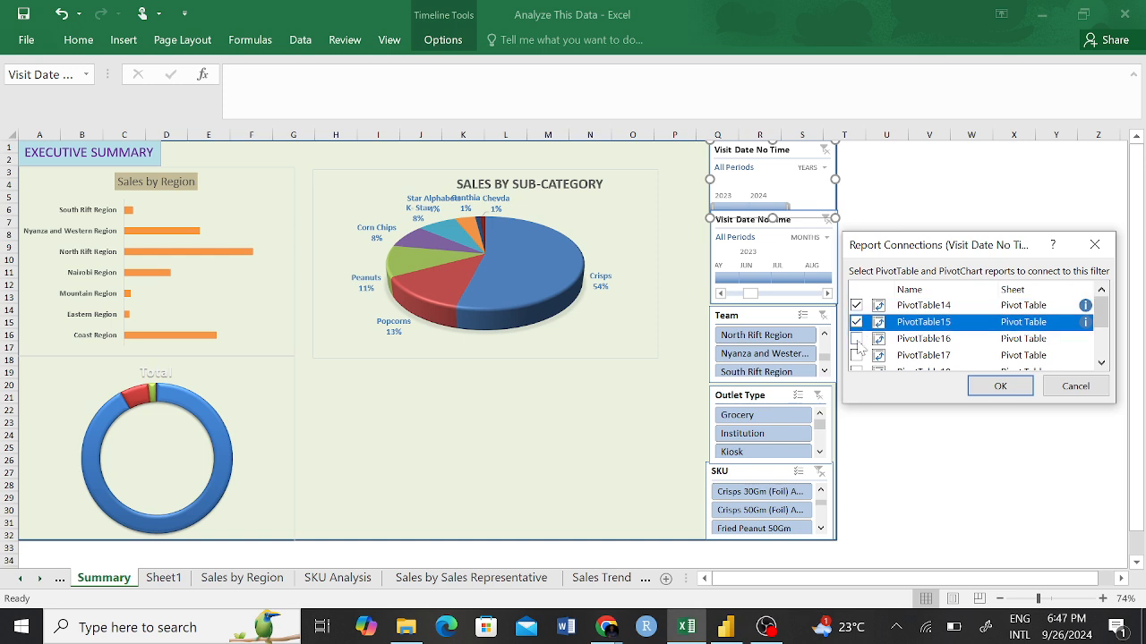
{"action": "left_click", "coordinate": [856, 338]}
{"action": "left_click", "coordinate": [856, 356]}
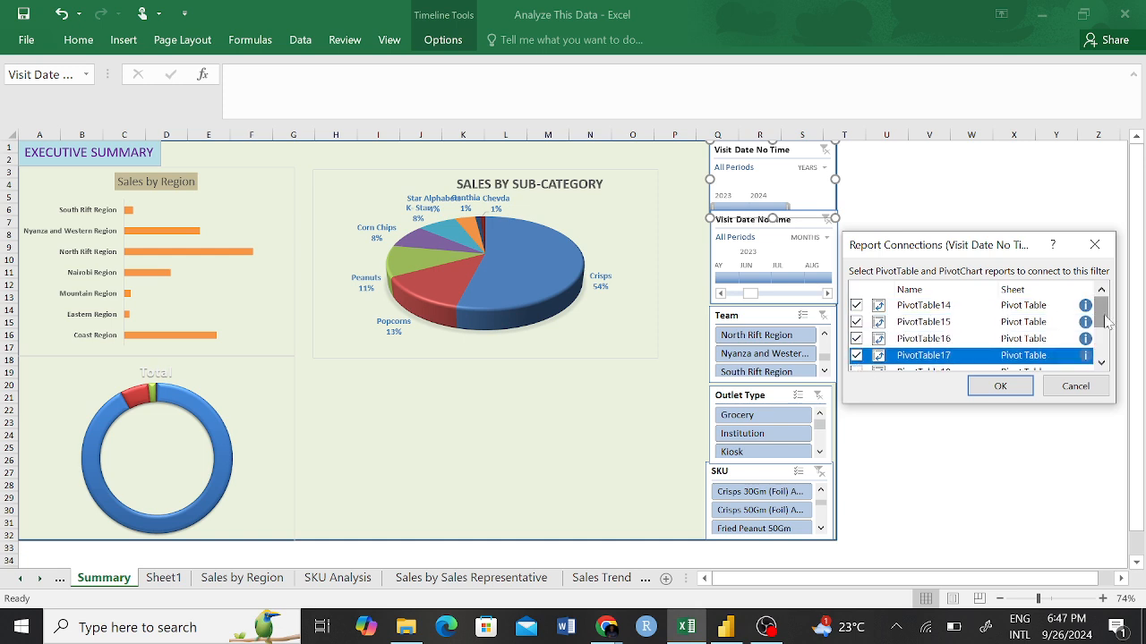
Also connect the yearly Visit Date timeline to PivotTable18, PivotTable20, PivotTable21, PivotTable22 and PivotTable23, and apply the connections.
{"action": "left_click_drag", "start_coordinate": [1101, 312], "coordinate": [1101, 334]}
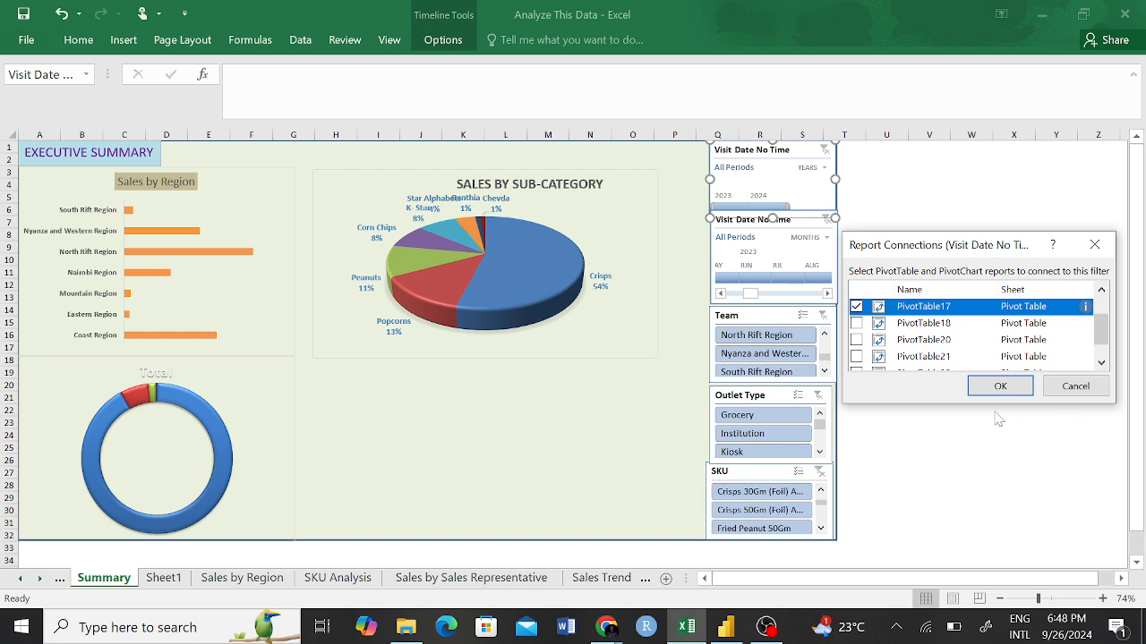
{"action": "left_click", "coordinate": [855, 324]}
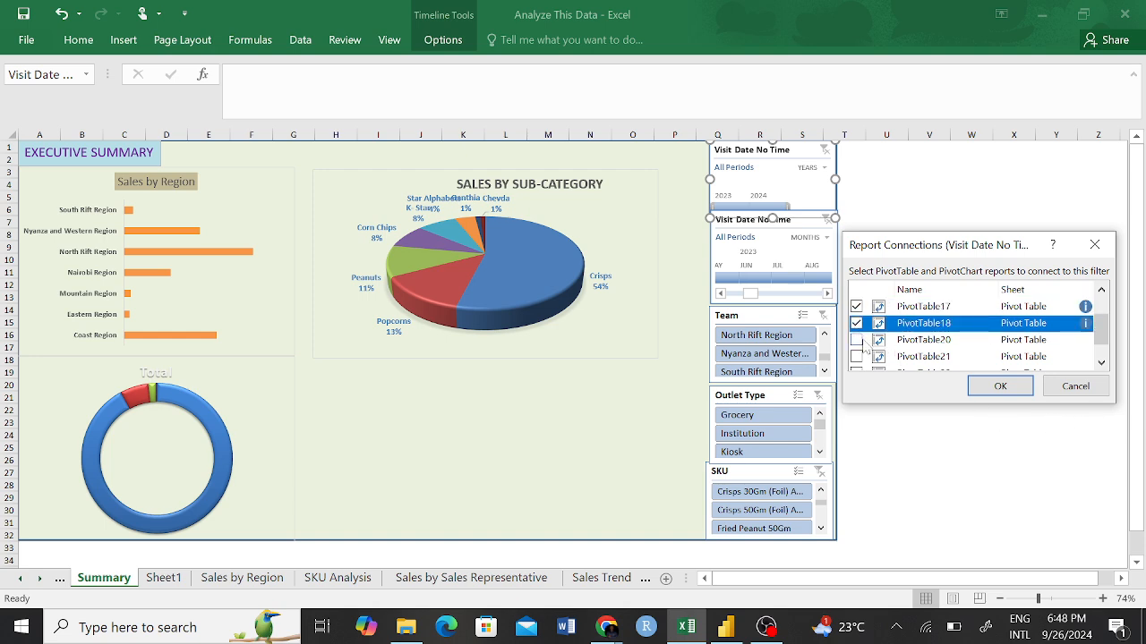
{"action": "left_click", "coordinate": [855, 340]}
{"action": "left_click", "coordinate": [856, 356]}
{"action": "left_click_drag", "start_coordinate": [1102, 333], "coordinate": [1100, 346]}
{"action": "left_click", "coordinate": [856, 345]}
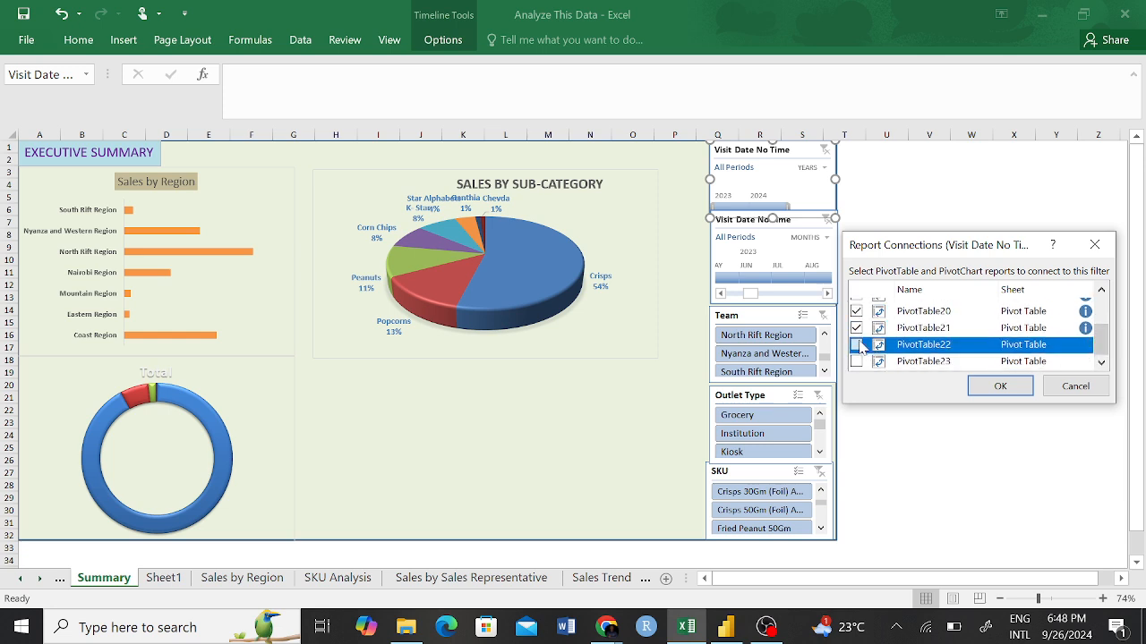
{"action": "left_click", "coordinate": [856, 362]}
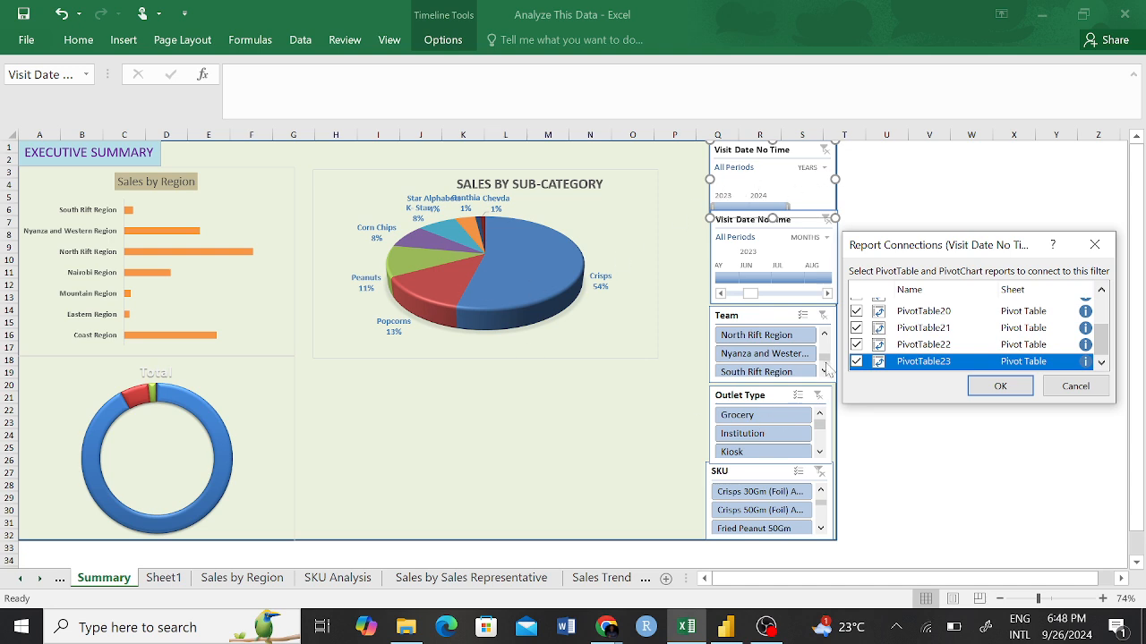
{"action": "left_click", "coordinate": [997, 386]}
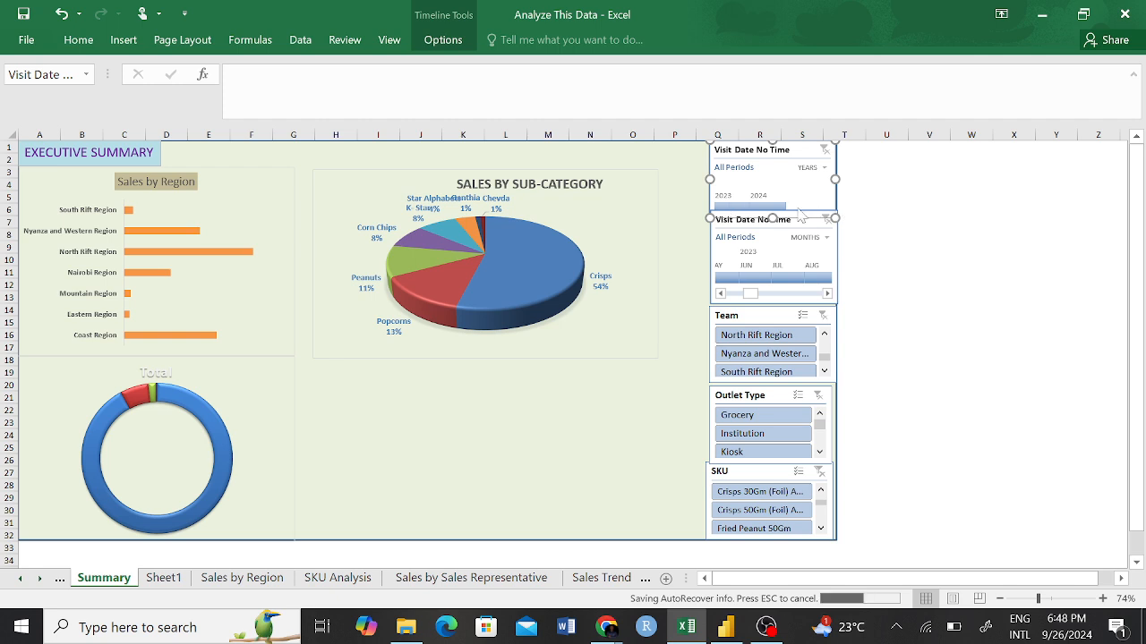
Test the yearly Visit Date timeline by switching between 2023 and 2024 twice, and clear its filter.
{"action": "left_click", "coordinate": [745, 206]}
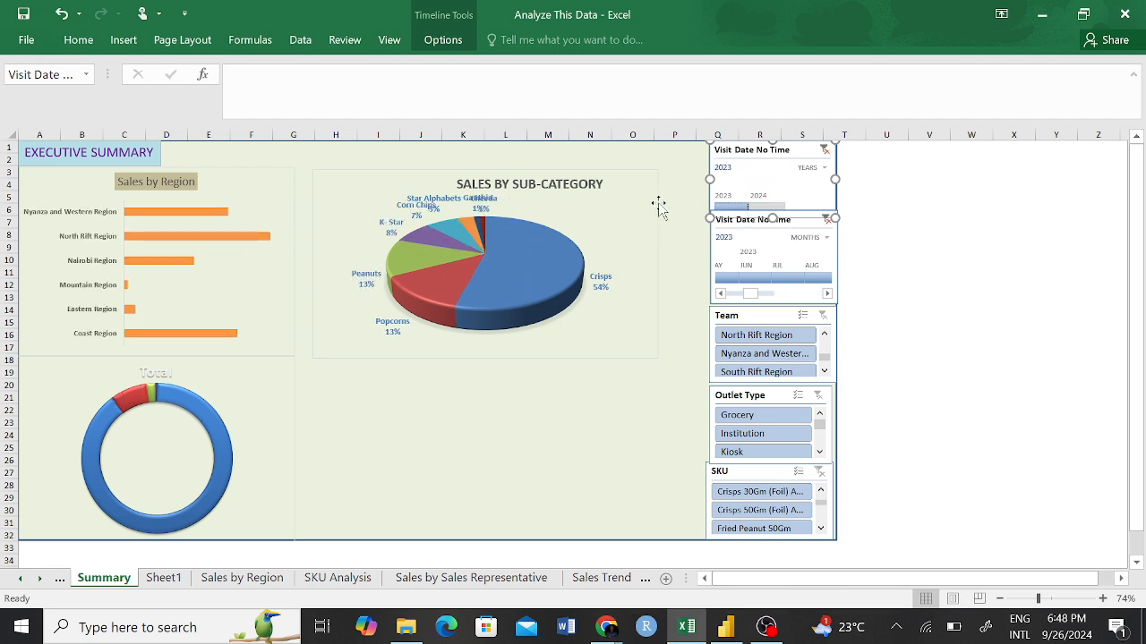
{"action": "left_click", "coordinate": [775, 207]}
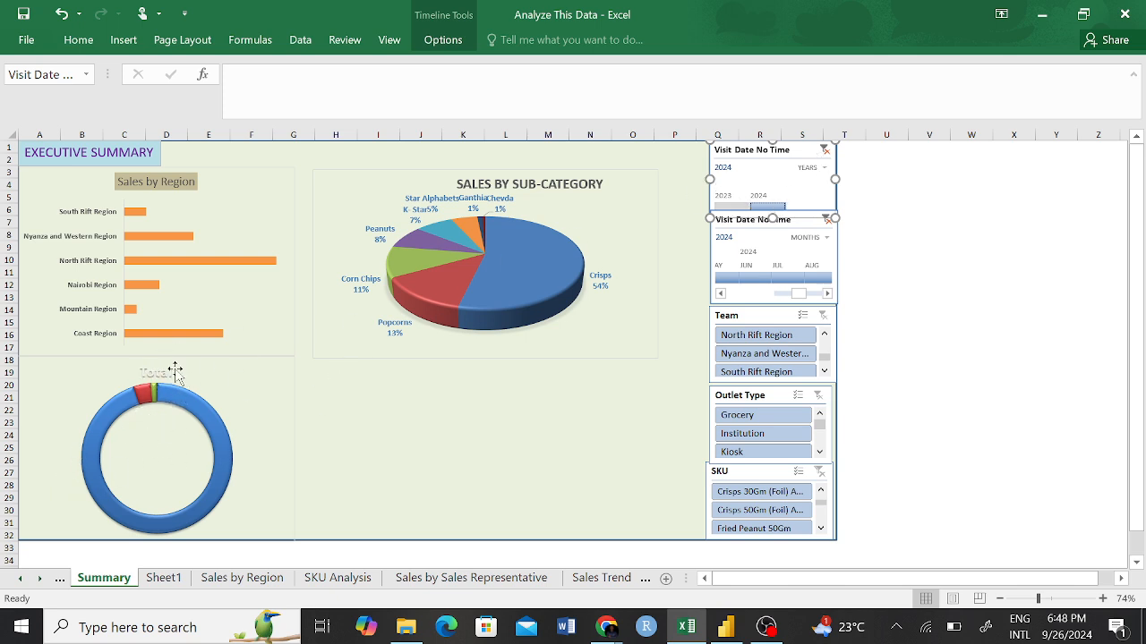
{"action": "left_click", "coordinate": [732, 207]}
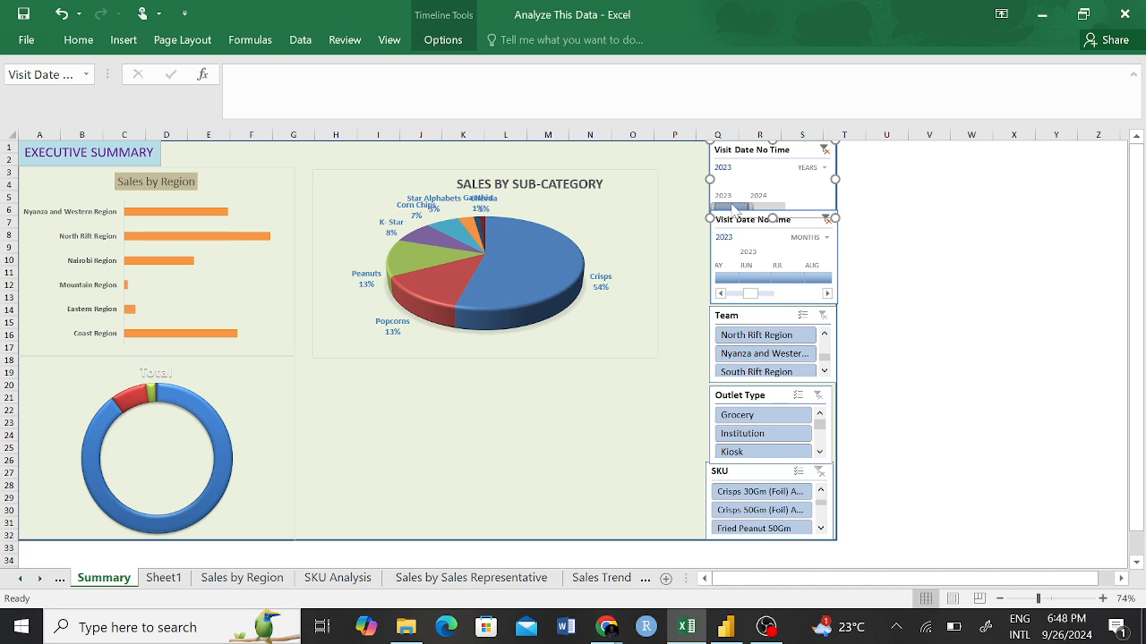
{"action": "left_click", "coordinate": [766, 207]}
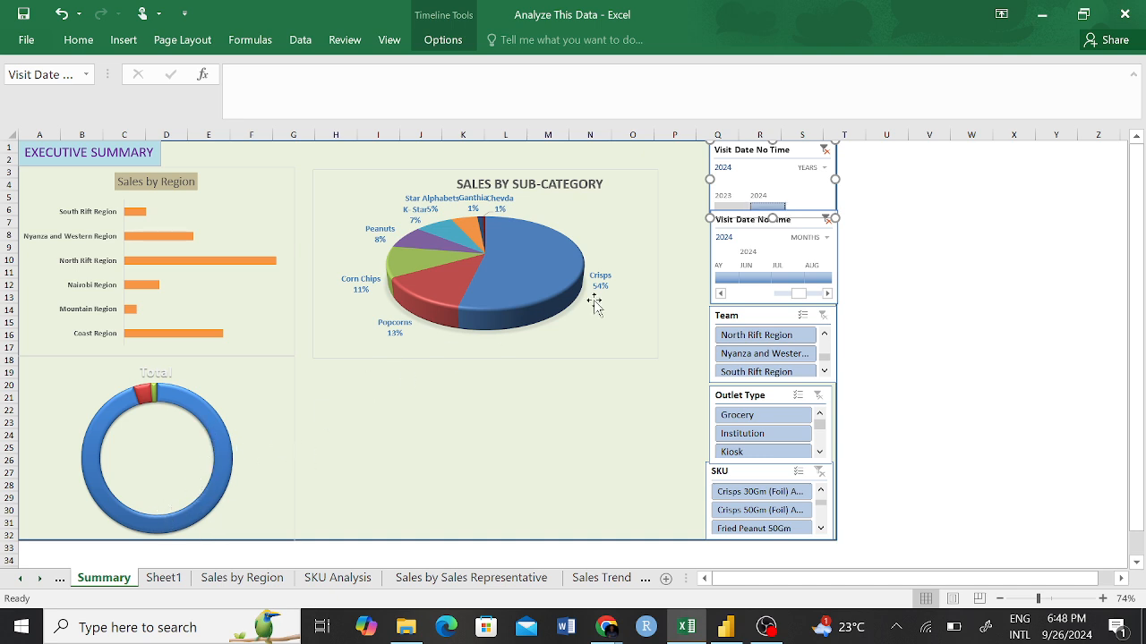
{"action": "left_click", "coordinate": [825, 151]}
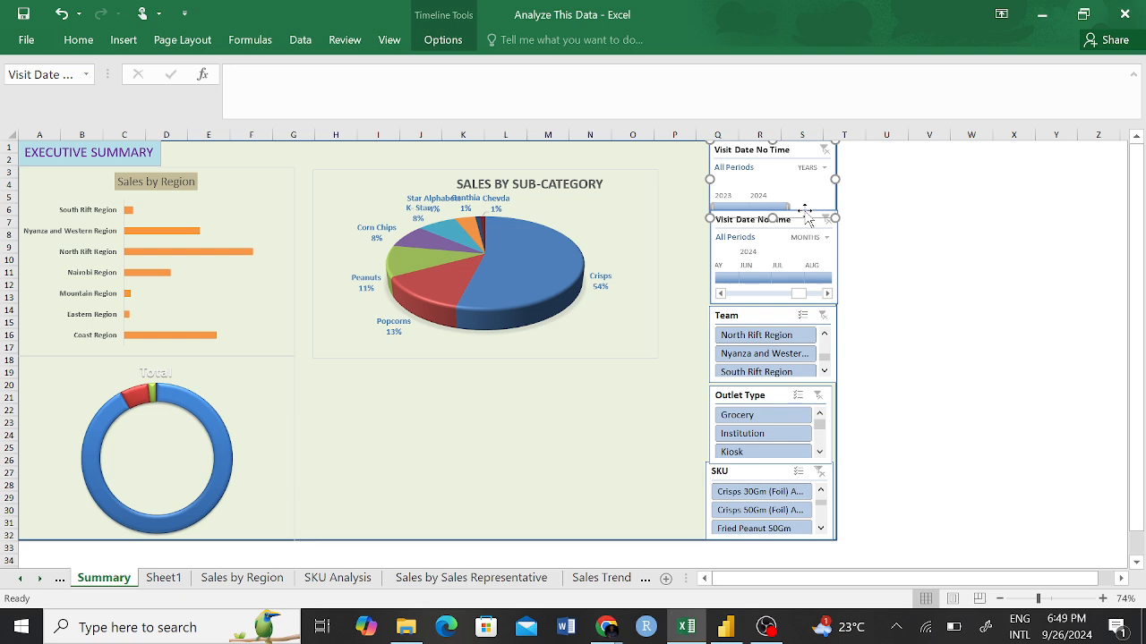
{"action": "left_click_drag", "start_coordinate": [805, 211], "coordinate": [809, 155]}
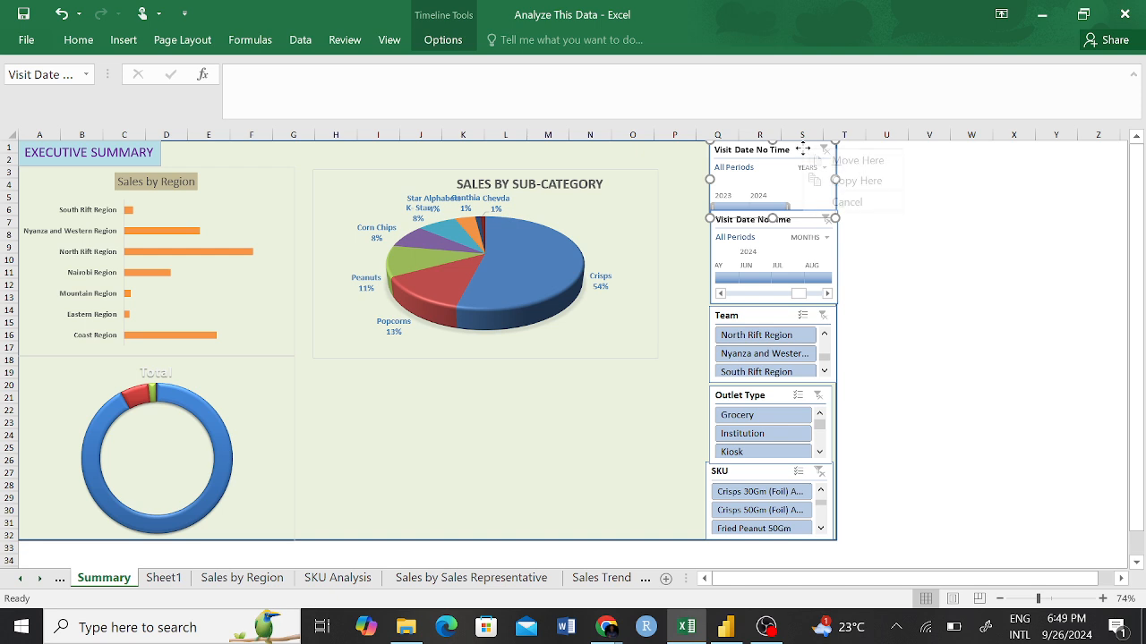
{"action": "key", "text": "Escape"}
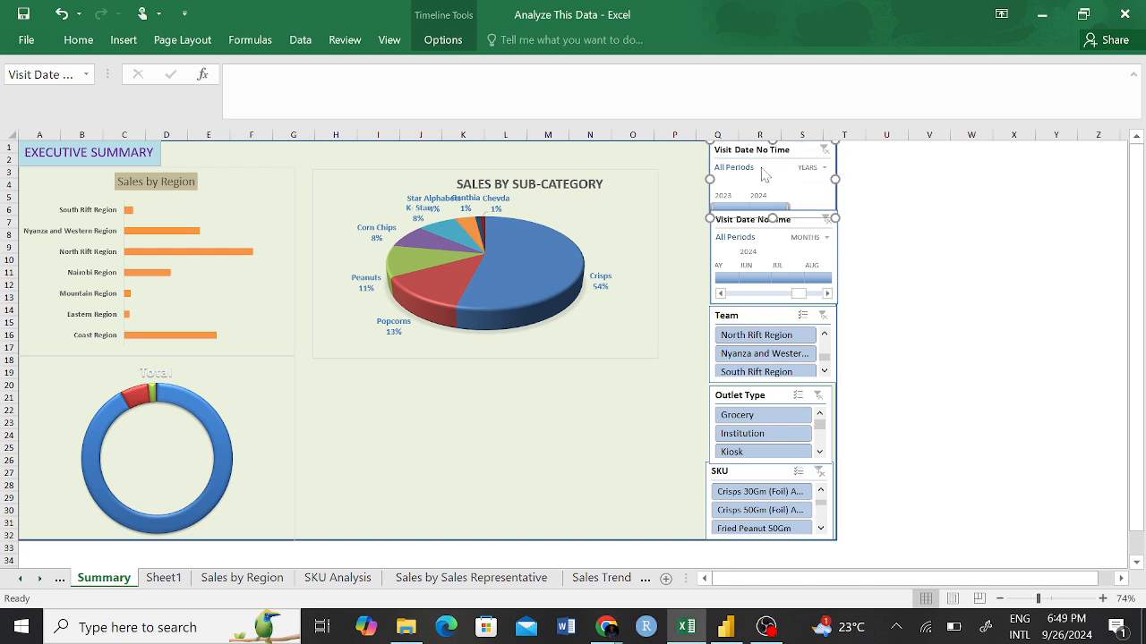
{"action": "right_click", "coordinate": [805, 154]}
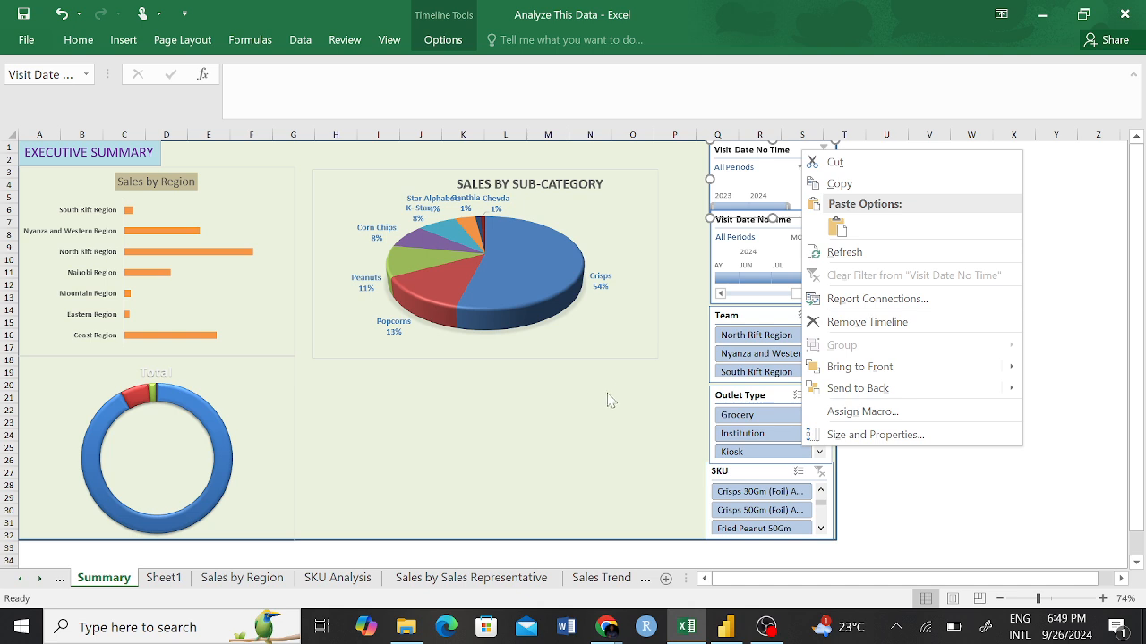
{"action": "key", "text": "Escape"}
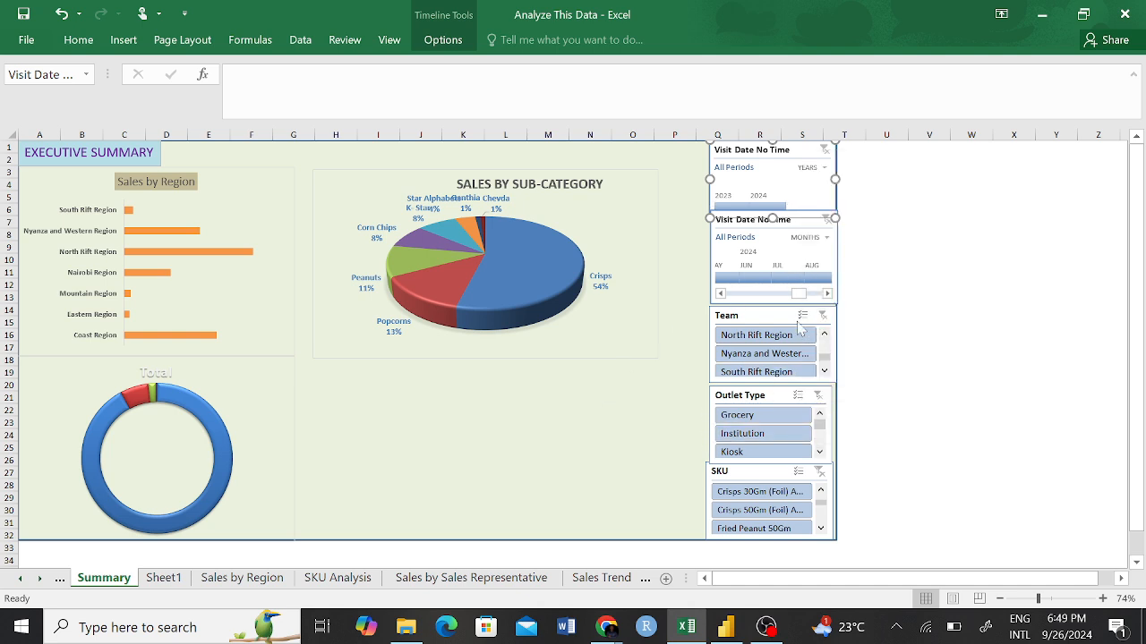
Filter the Team slicer to North Rift Region to check which charts respond, and clear the filter.
{"action": "left_click", "coordinate": [764, 318]}
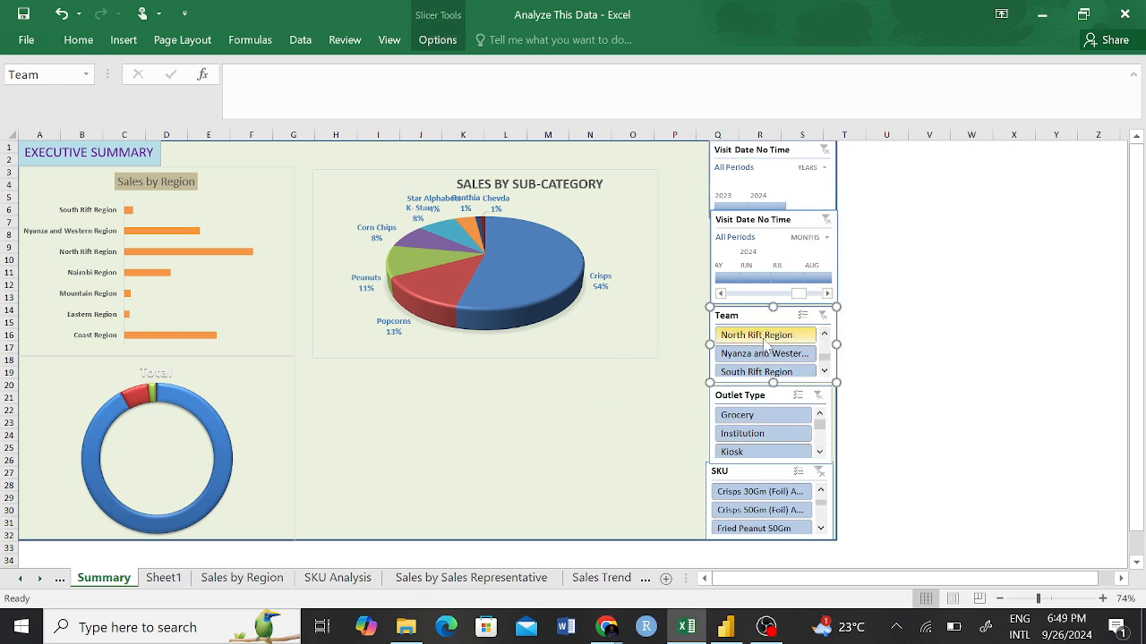
{"action": "left_click", "coordinate": [763, 340]}
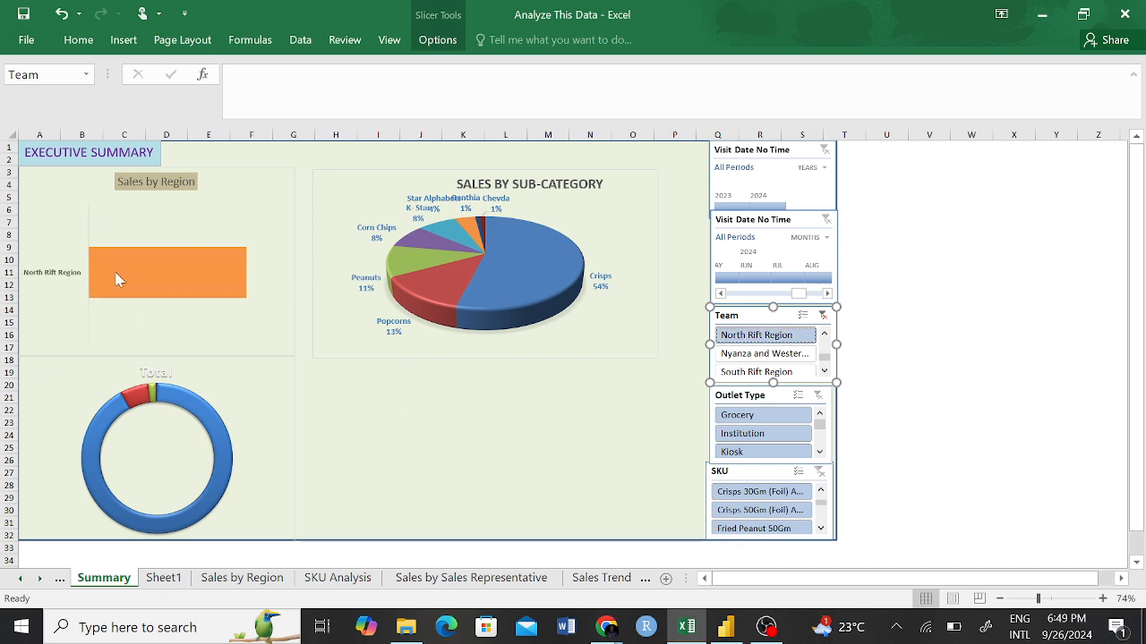
{"action": "left_click", "coordinate": [824, 317]}
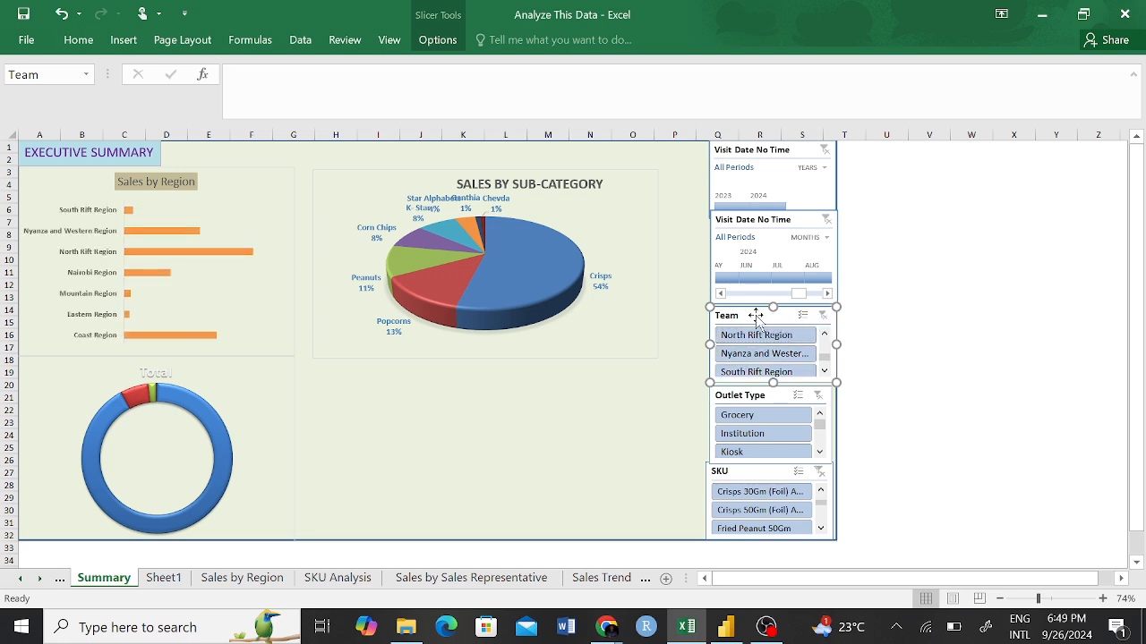
Open the Team slicer's report connections and add PivotTable15, PivotTable16, PivotTable17 and PivotTable18.
{"action": "right_click", "coordinate": [759, 322]}
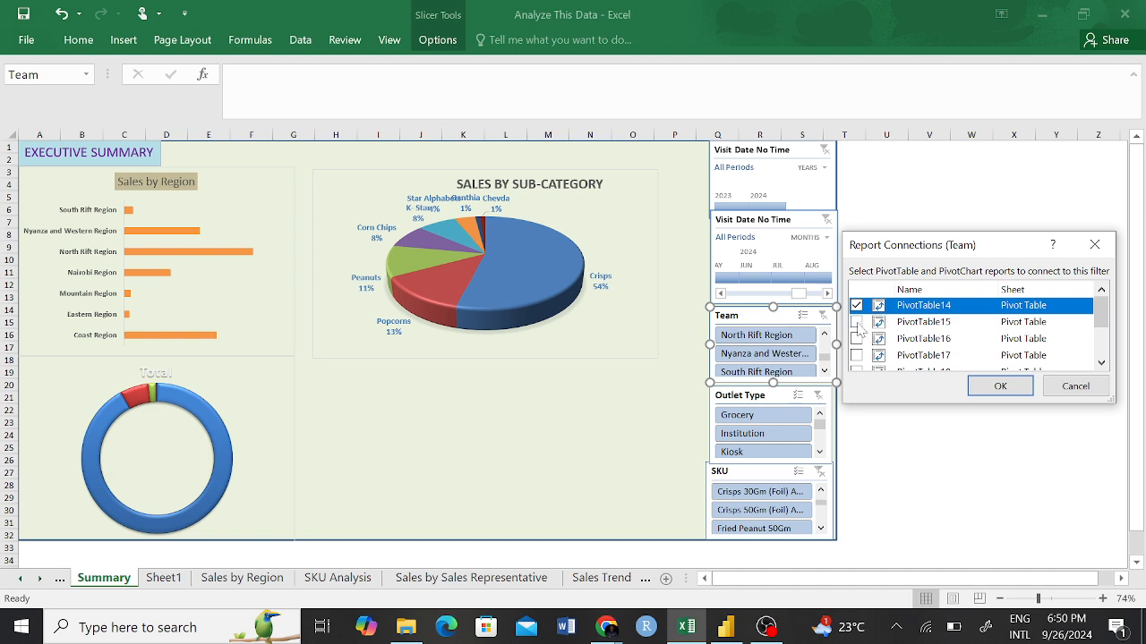
{"action": "key", "text": "Down"}
{"action": "key", "text": "space"}
{"action": "key", "text": "Down"}
{"action": "key", "text": "space"}
{"action": "key", "text": "Down"}
{"action": "key", "text": "space"}
{"action": "key", "text": "Down"}
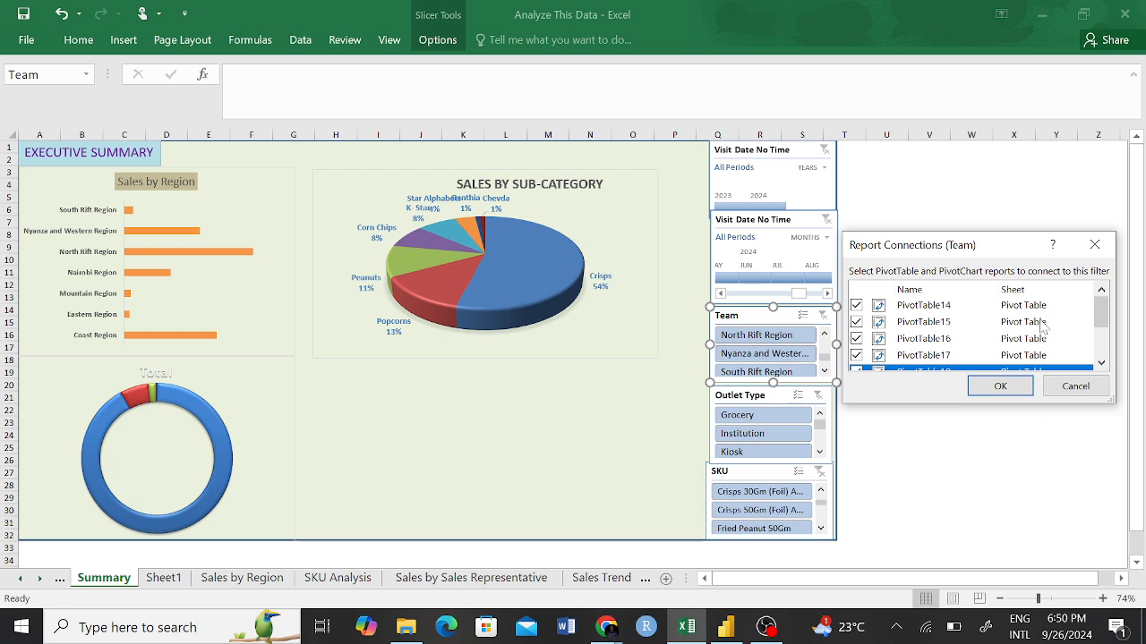
Add PivotTable20, PivotTable21, PivotTable22 and PivotTable23 to the Team slicer's report connections and apply them.
{"action": "left_click_drag", "start_coordinate": [1101, 316], "coordinate": [1102, 335]}
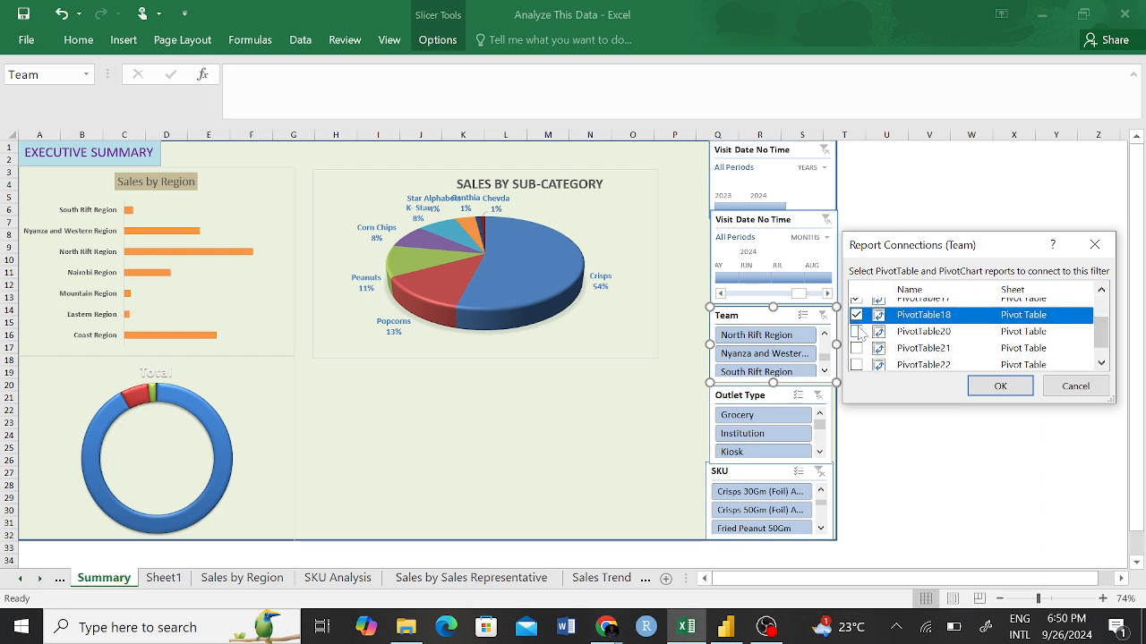
{"action": "left_click", "coordinate": [857, 331]}
{"action": "left_click", "coordinate": [857, 348]}
{"action": "left_click", "coordinate": [857, 364]}
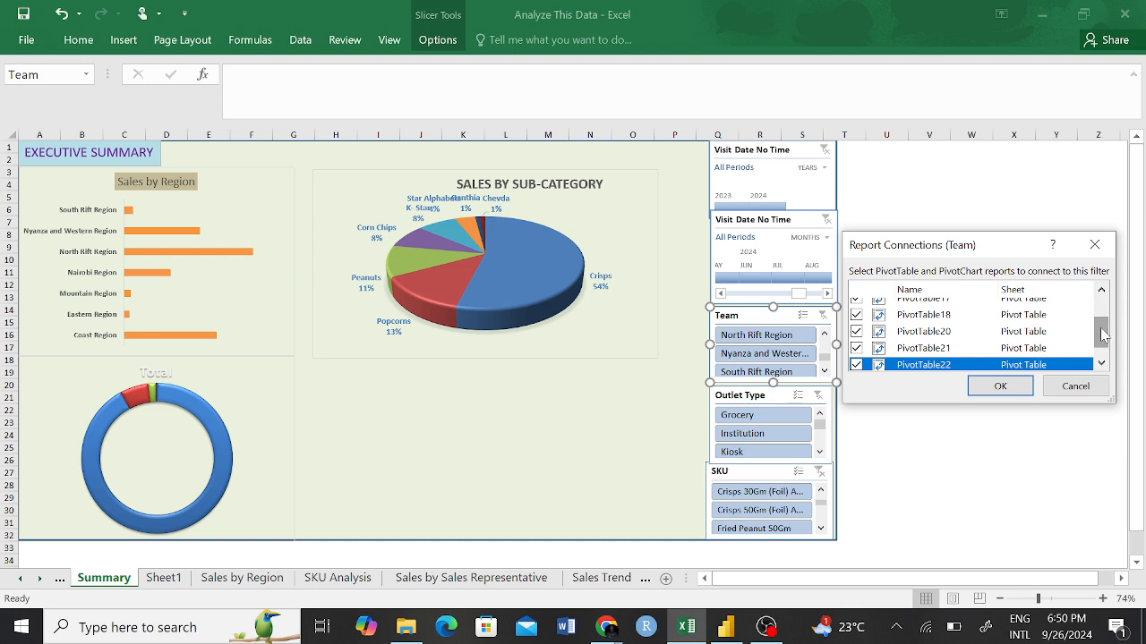
{"action": "scroll", "coordinate": [1102, 335], "scroll_direction": "down", "scroll_amount": 1}
{"action": "left_click", "coordinate": [856, 361]}
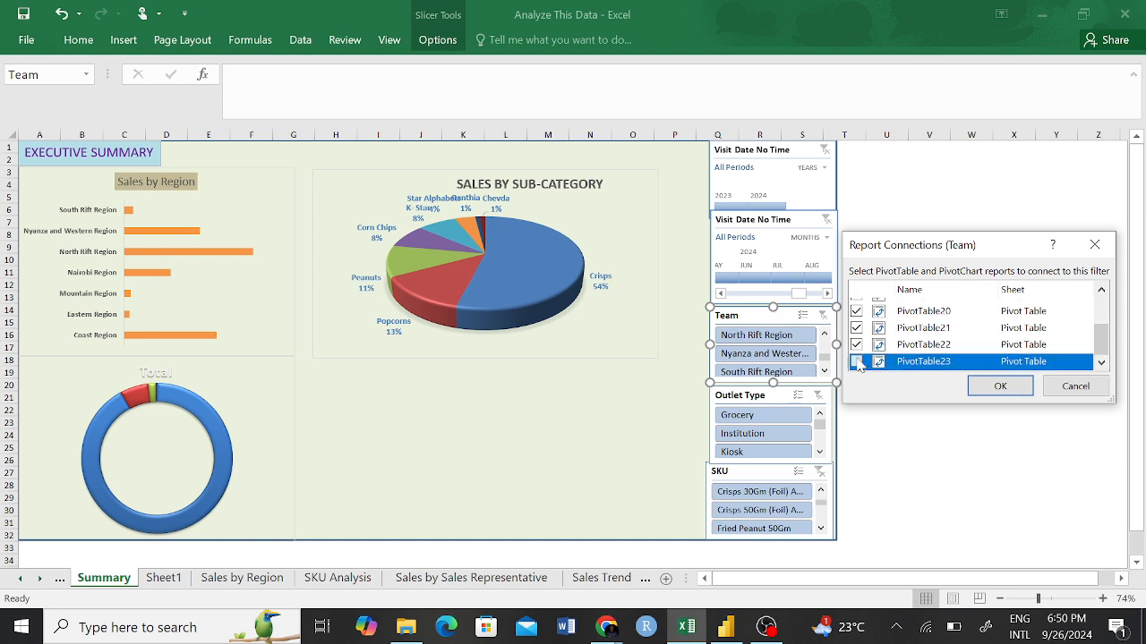
{"action": "left_click", "coordinate": [999, 386]}
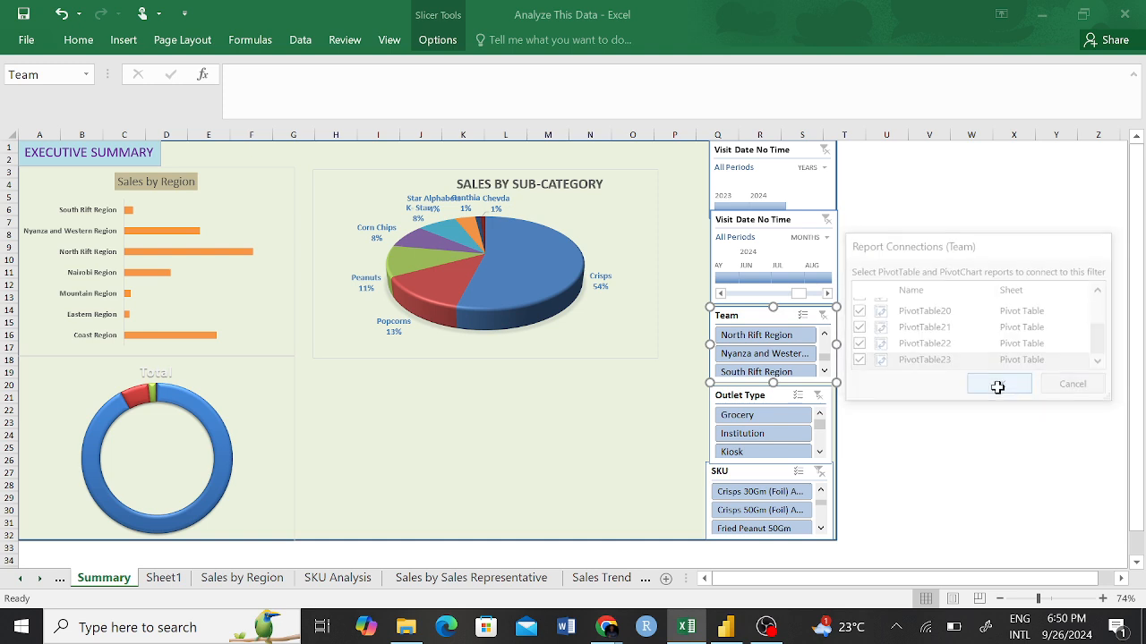
Test the Team slicer with Nyanza and Western Region, South Rift Region and Coast Region in turn, and clear its filter.
{"action": "left_click", "coordinate": [750, 356]}
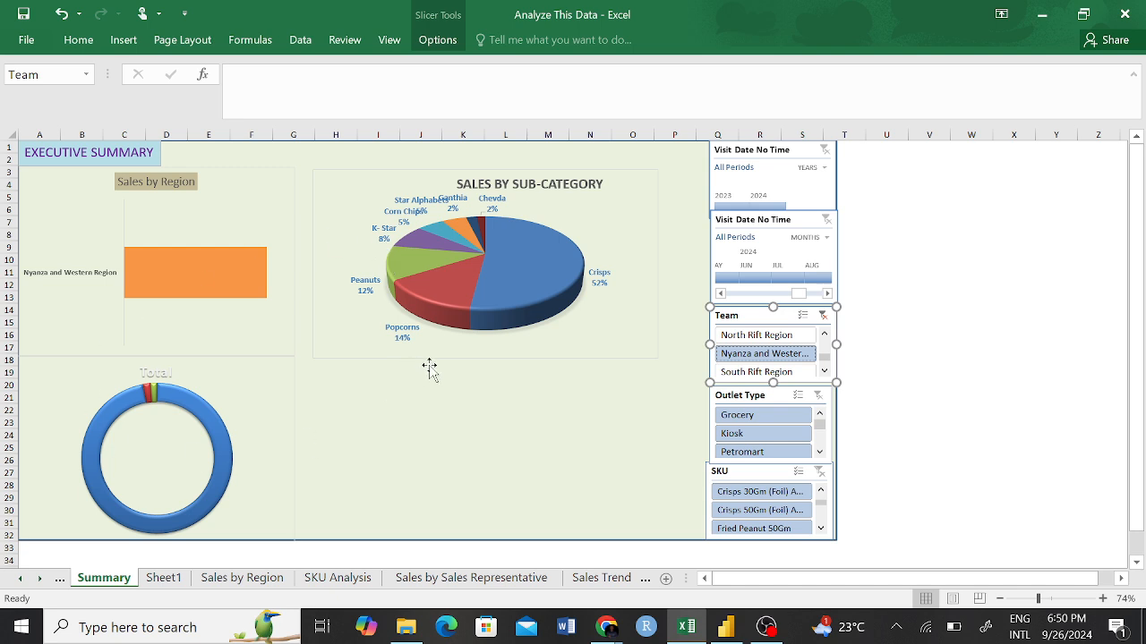
{"action": "left_click", "coordinate": [750, 374]}
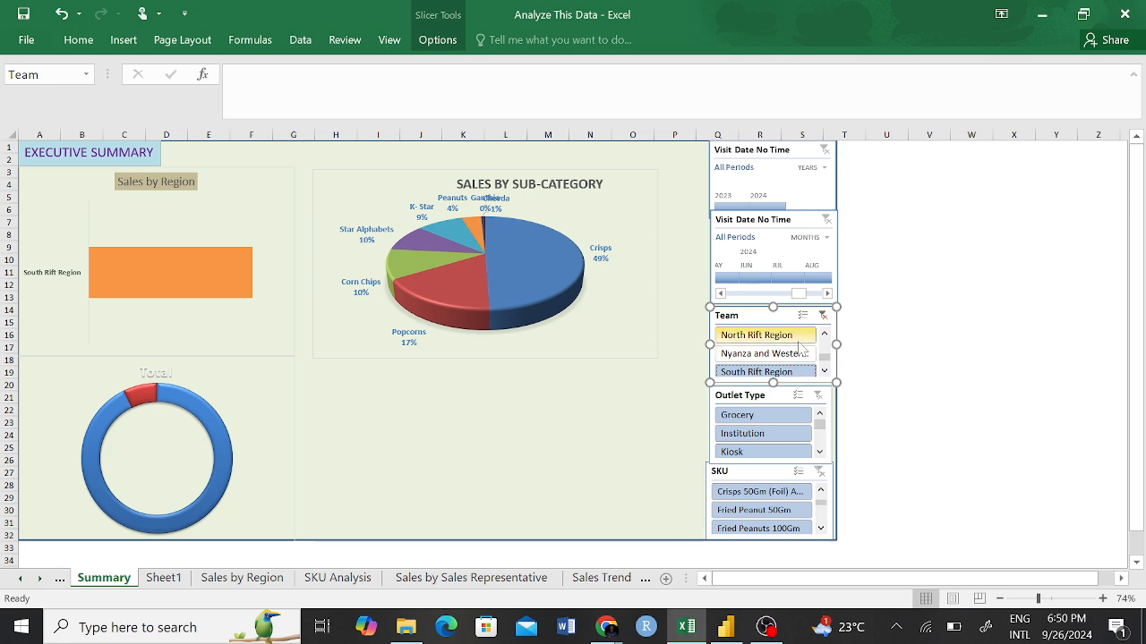
{"action": "left_click_drag", "start_coordinate": [824, 357], "coordinate": [820, 331]}
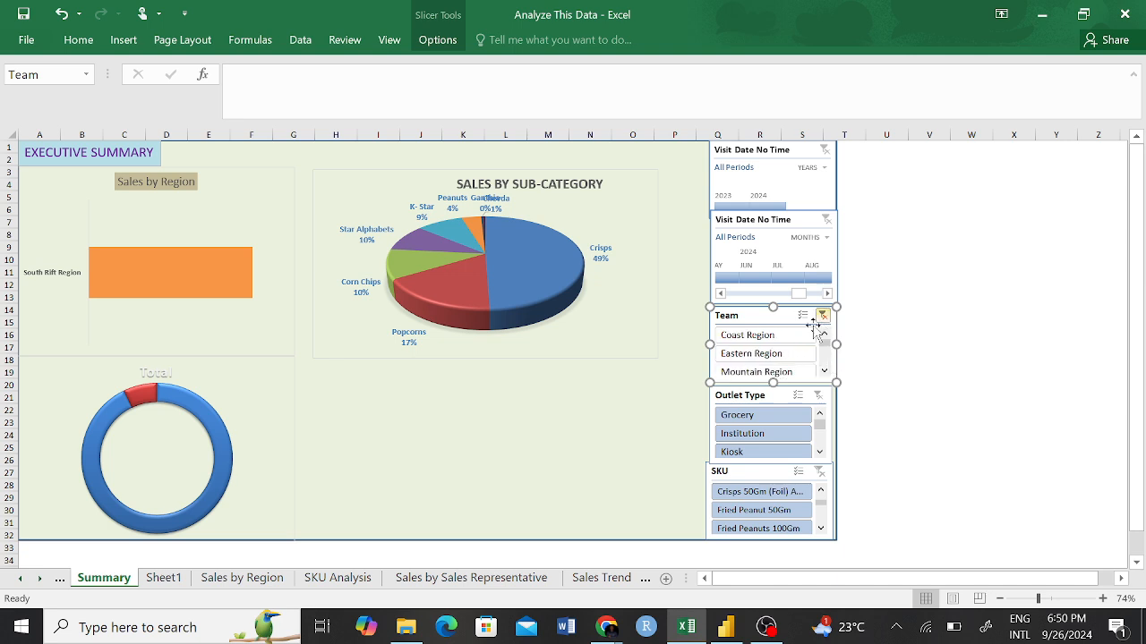
{"action": "left_click", "coordinate": [779, 337]}
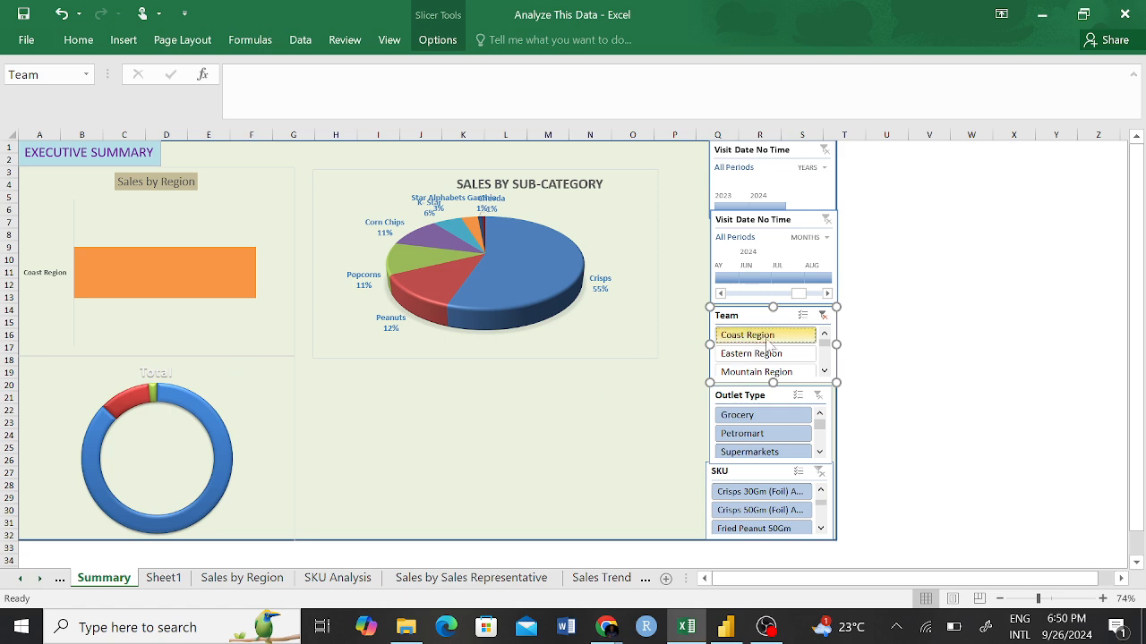
{"action": "left_click", "coordinate": [822, 315]}
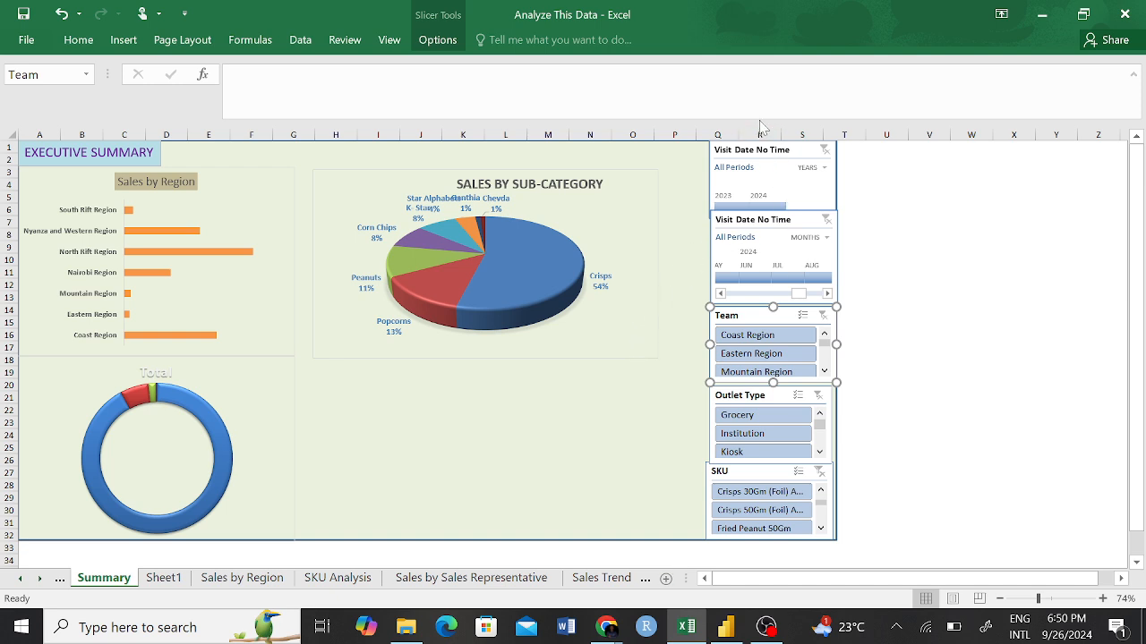
Open the SKU slicer's report connections and add PivotTable15, PivotTable16 and PivotTable17.
{"action": "right_click", "coordinate": [769, 472]}
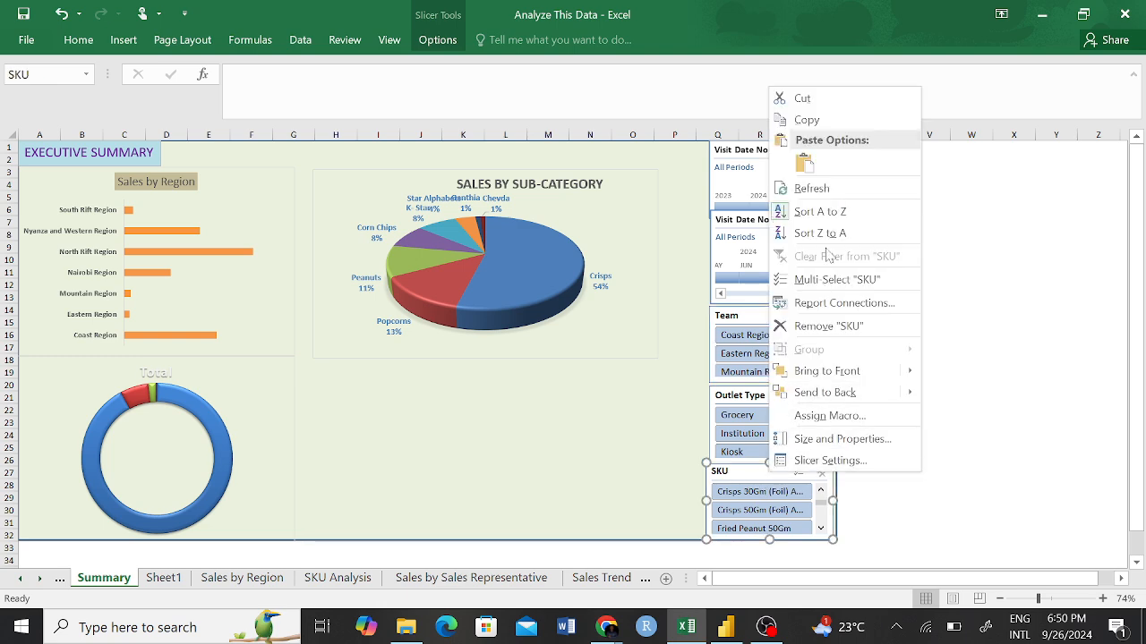
{"action": "left_click", "coordinate": [827, 305]}
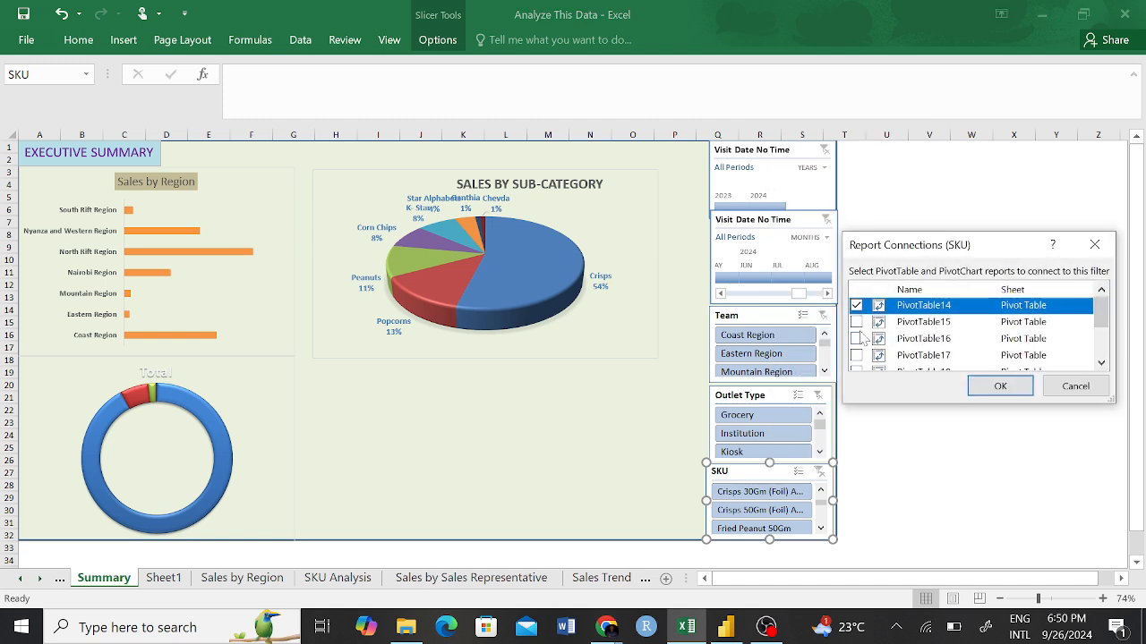
{"action": "left_click", "coordinate": [855, 321]}
{"action": "left_click", "coordinate": [856, 339]}
{"action": "left_click", "coordinate": [856, 355]}
Add PivotTable18, PivotTable20, PivotTable21, PivotTable22 and PivotTable23 to the SKU slicer's report connections and apply them.
{"action": "mouse_move", "coordinate": [1107, 318]}
{"action": "left_mouse_down"}
{"action": "mouse_move", "coordinate": [1107, 346]}
{"action": "mouse_move", "coordinate": [1104, 320]}
{"action": "left_mouse_up"}
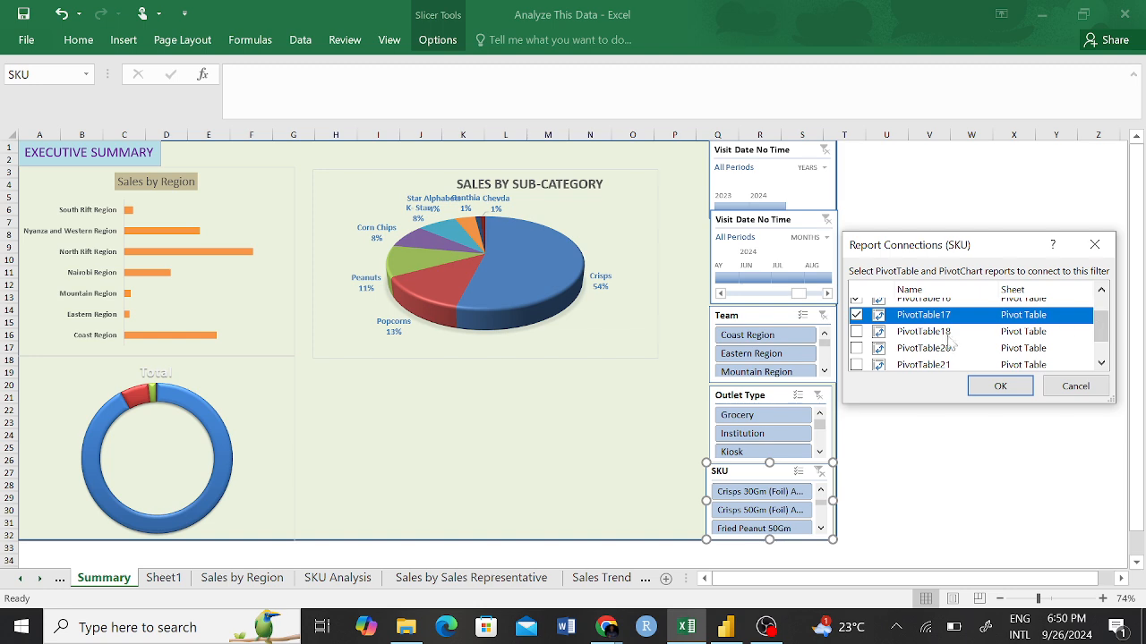
{"action": "left_click", "coordinate": [856, 332]}
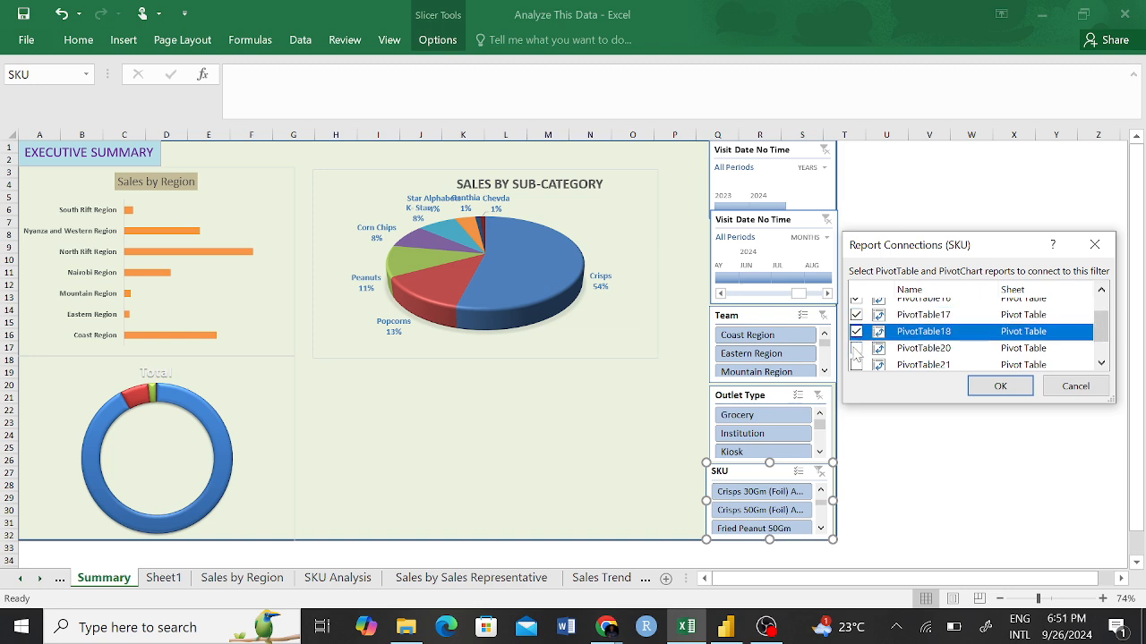
{"action": "left_click", "coordinate": [856, 349]}
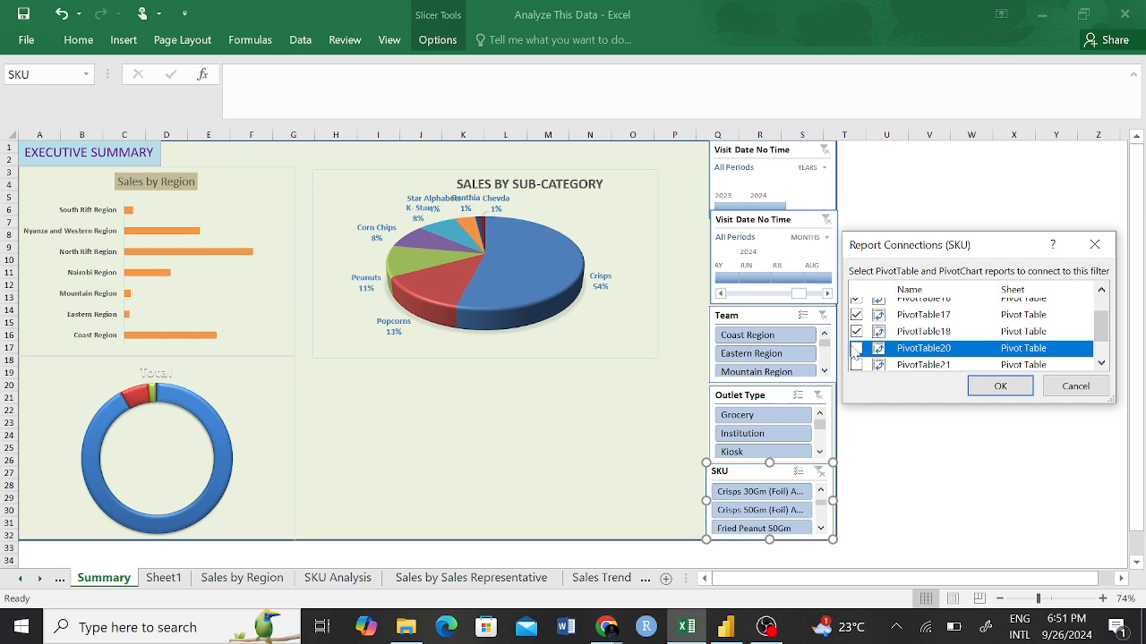
{"action": "left_click", "coordinate": [856, 365]}
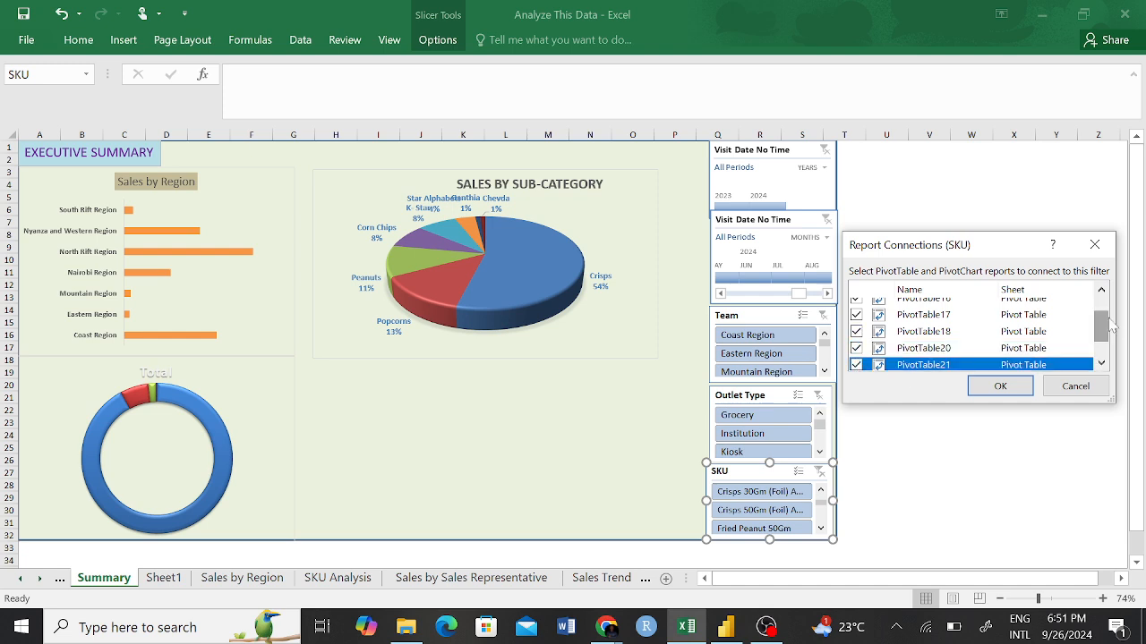
{"action": "left_click_drag", "start_coordinate": [1100, 327], "coordinate": [1100, 343]}
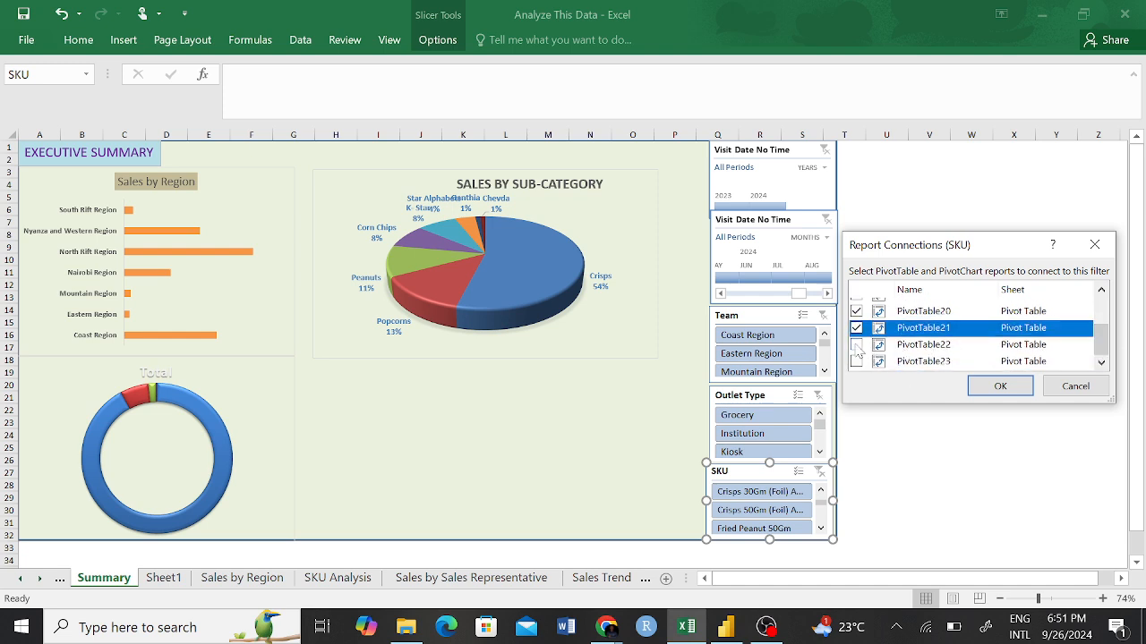
{"action": "left_click", "coordinate": [856, 344]}
{"action": "left_click", "coordinate": [856, 361]}
{"action": "left_click", "coordinate": [999, 385]}
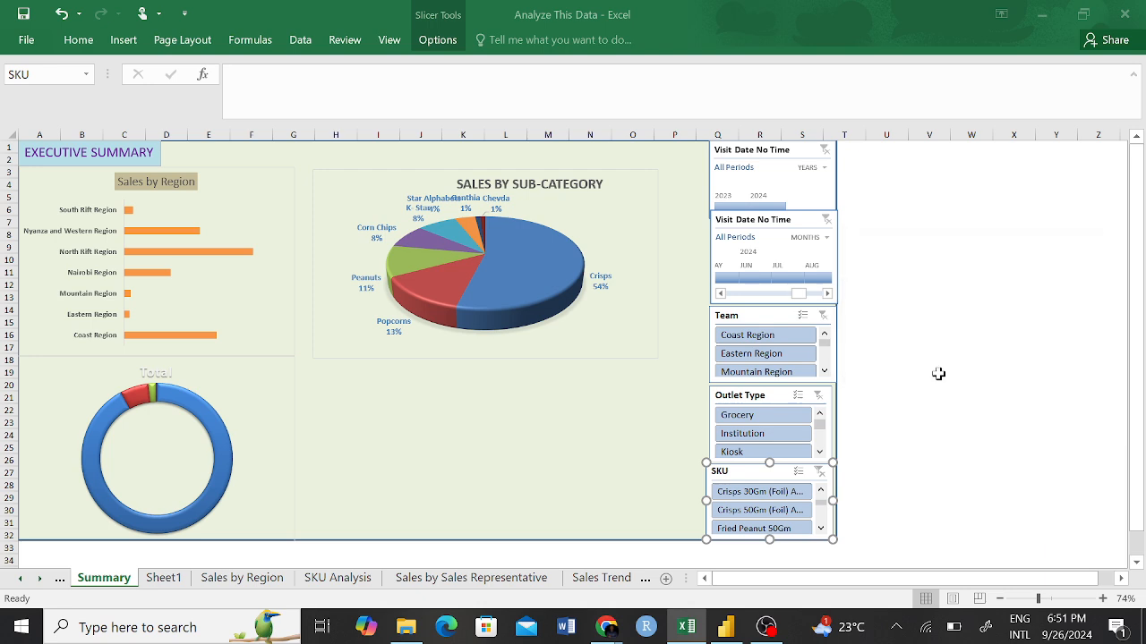
Test the SKU slicer with Crisps 30Gm (Foil) Assorted and Crisps 50Gm (Foil) Assorted in turn, and clear its filter.
{"action": "left_click", "coordinate": [759, 492]}
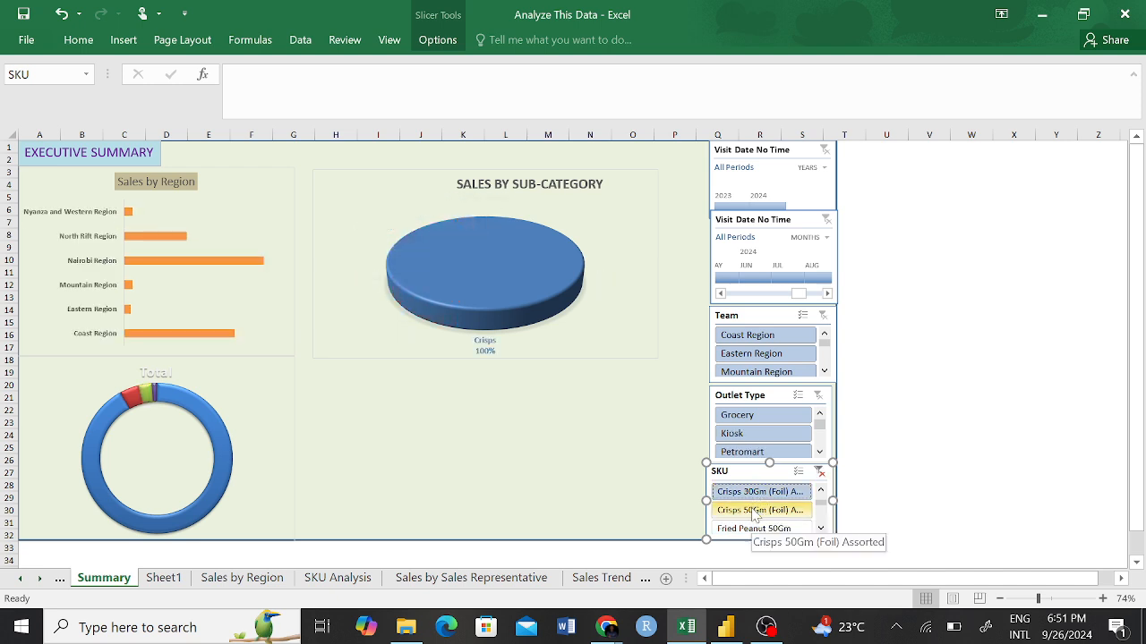
{"action": "left_click", "coordinate": [752, 509]}
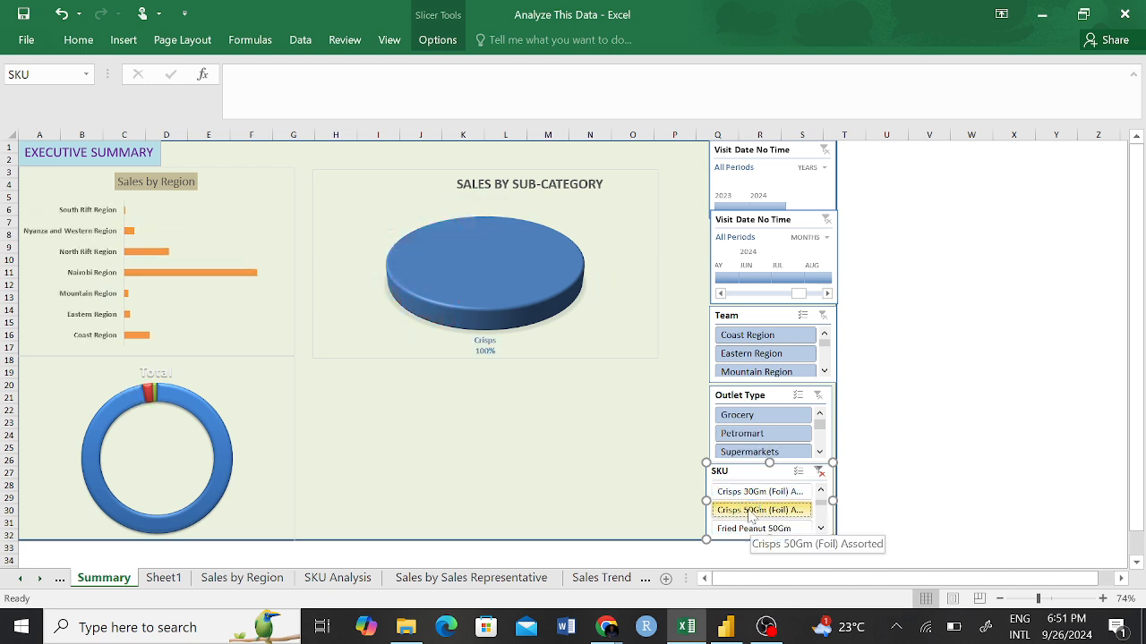
{"action": "left_click", "coordinate": [818, 471]}
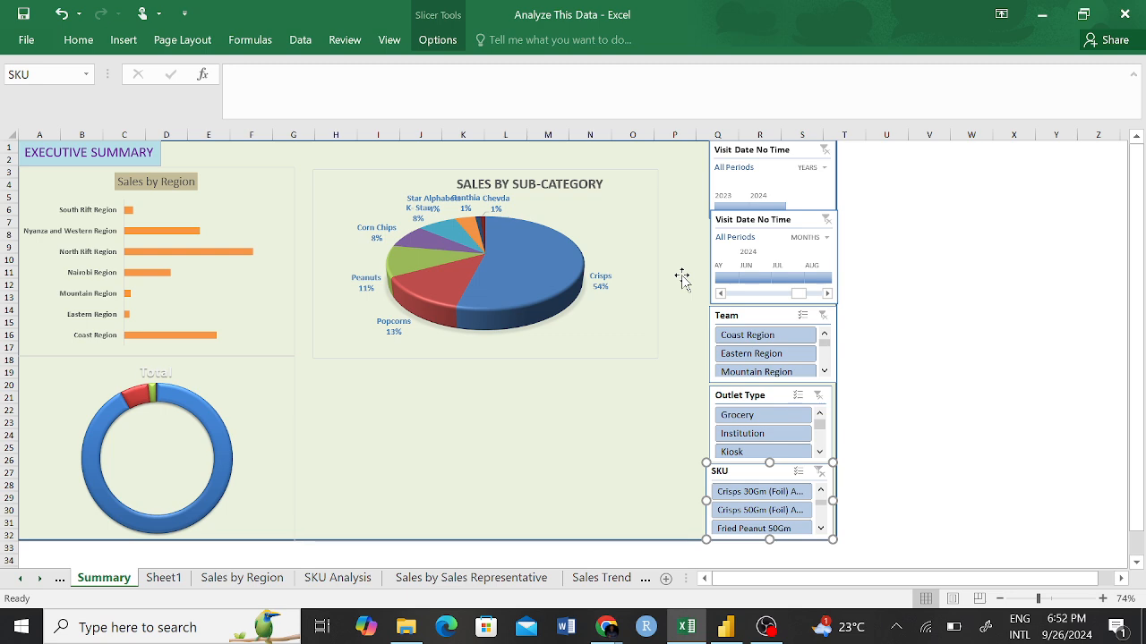
{"action": "right_click", "coordinate": [564, 340]}
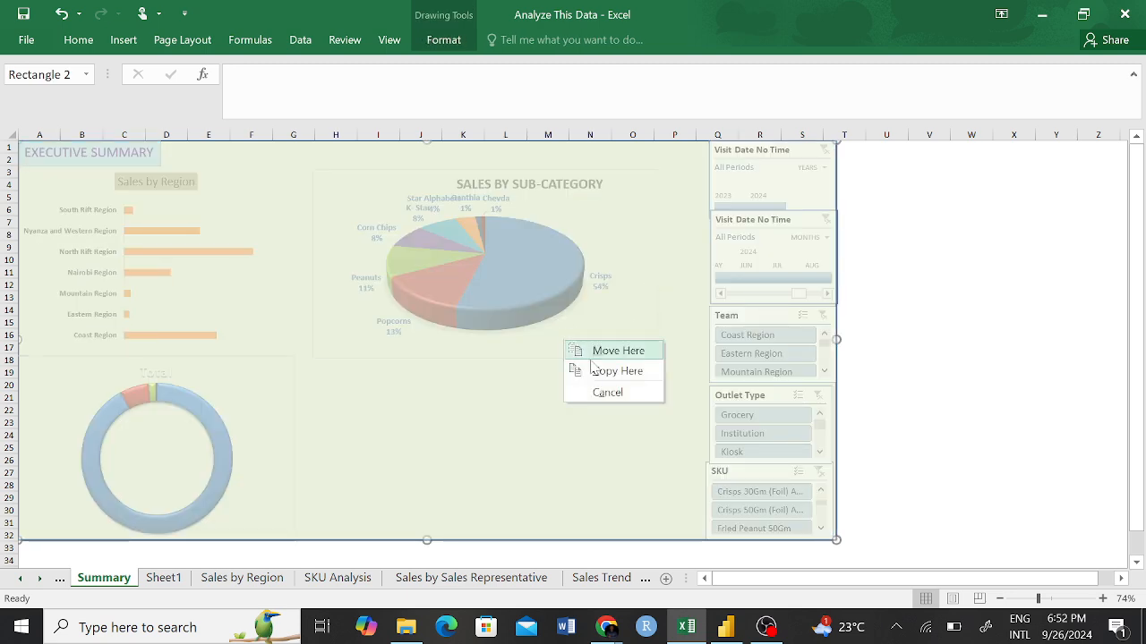
{"action": "left_click", "coordinate": [609, 393]}
{"action": "left_click", "coordinate": [921, 248]}
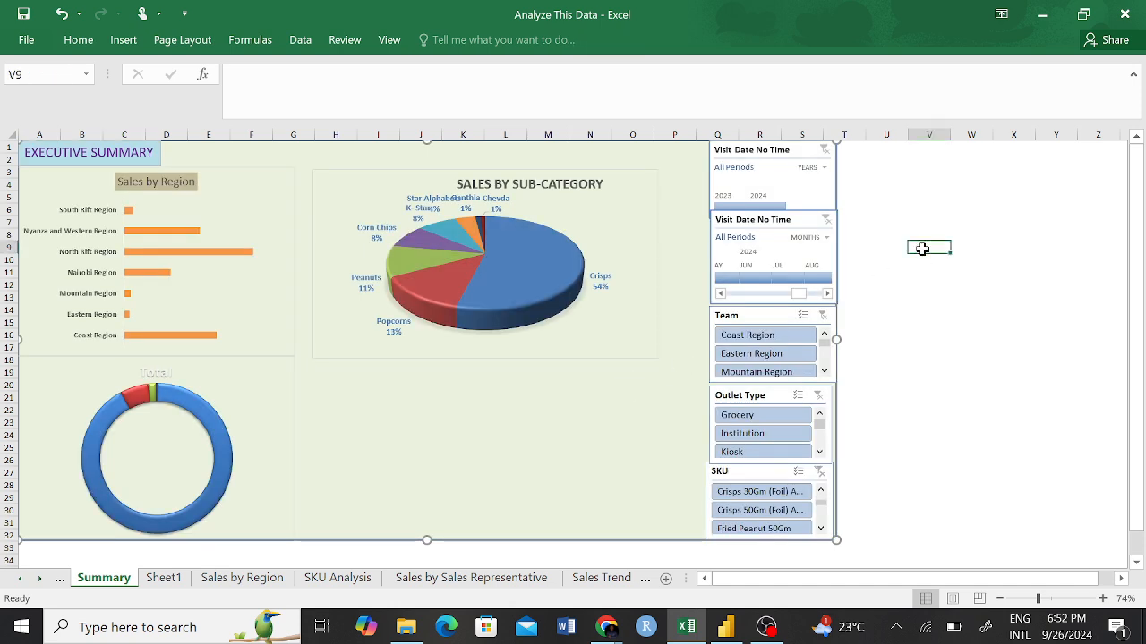
Move the green background rectangle off the dashboard onto the empty cells beyond the slicers, starting around cell V18.
{"action": "left_click", "coordinate": [333, 155]}
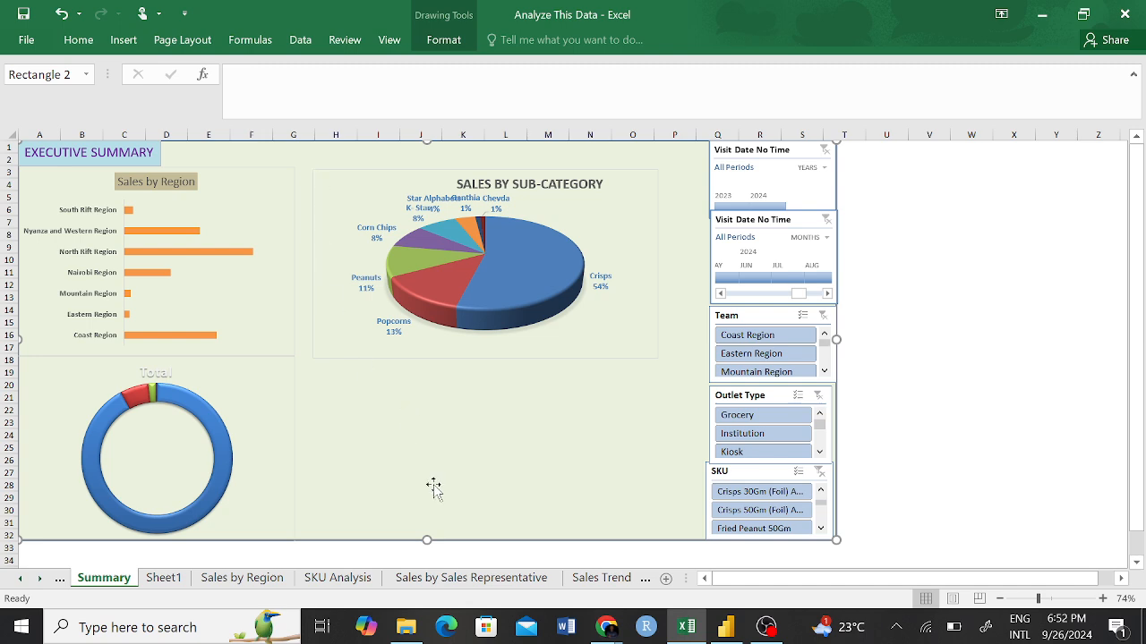
{"action": "left_click_drag", "start_coordinate": [459, 469], "coordinate": [410, 442]}
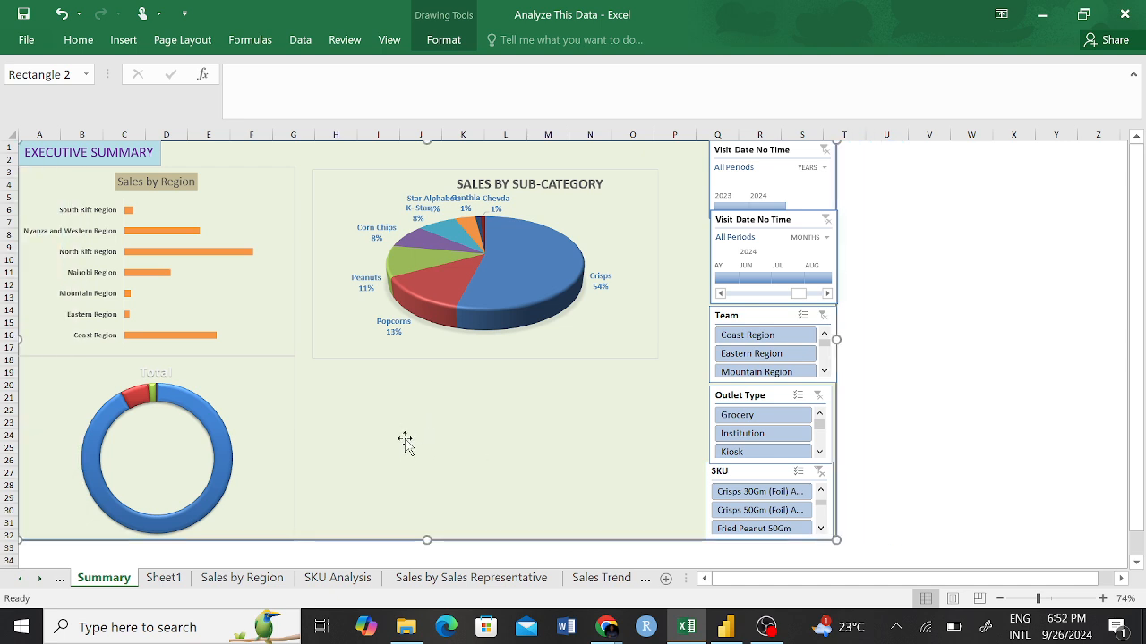
{"action": "left_click_drag", "start_coordinate": [384, 440], "coordinate": [742, 397]}
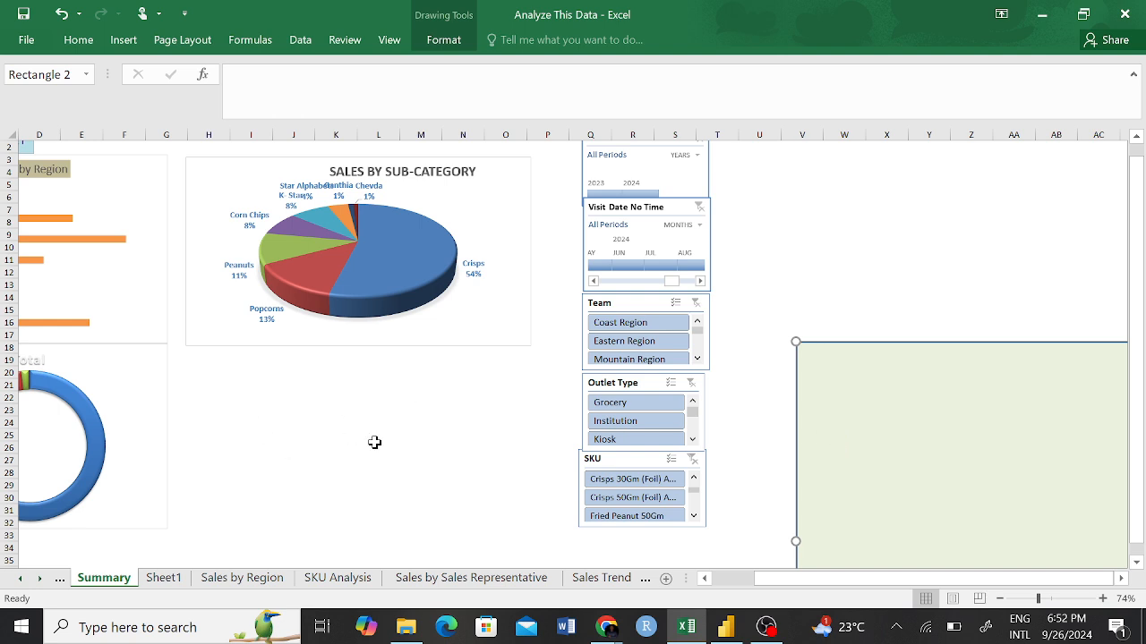
{"action": "scroll", "coordinate": [374, 442], "scroll_direction": "left", "scroll_amount": 3}
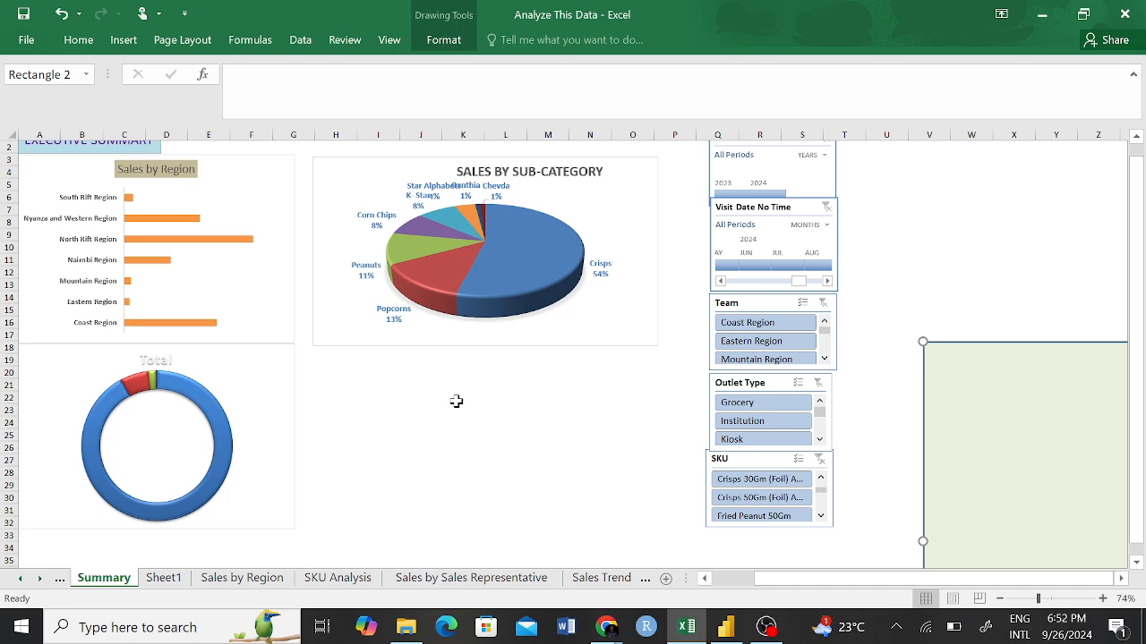
{"action": "scroll", "coordinate": [370, 406], "scroll_direction": "up", "scroll_amount": 1}
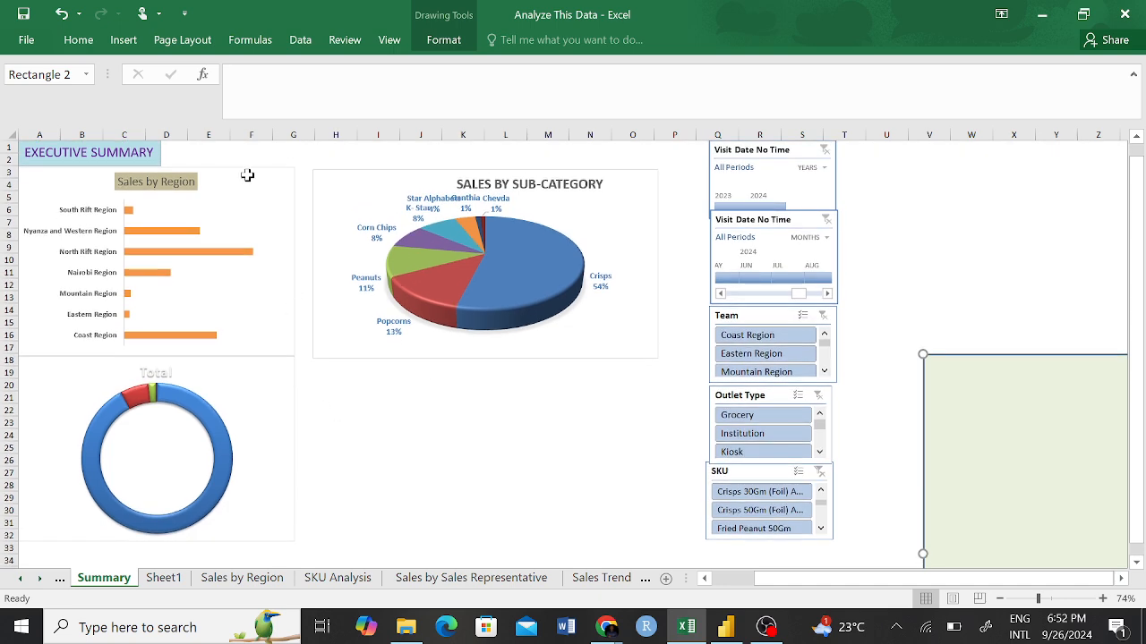
{"action": "key", "text": "Escape"}
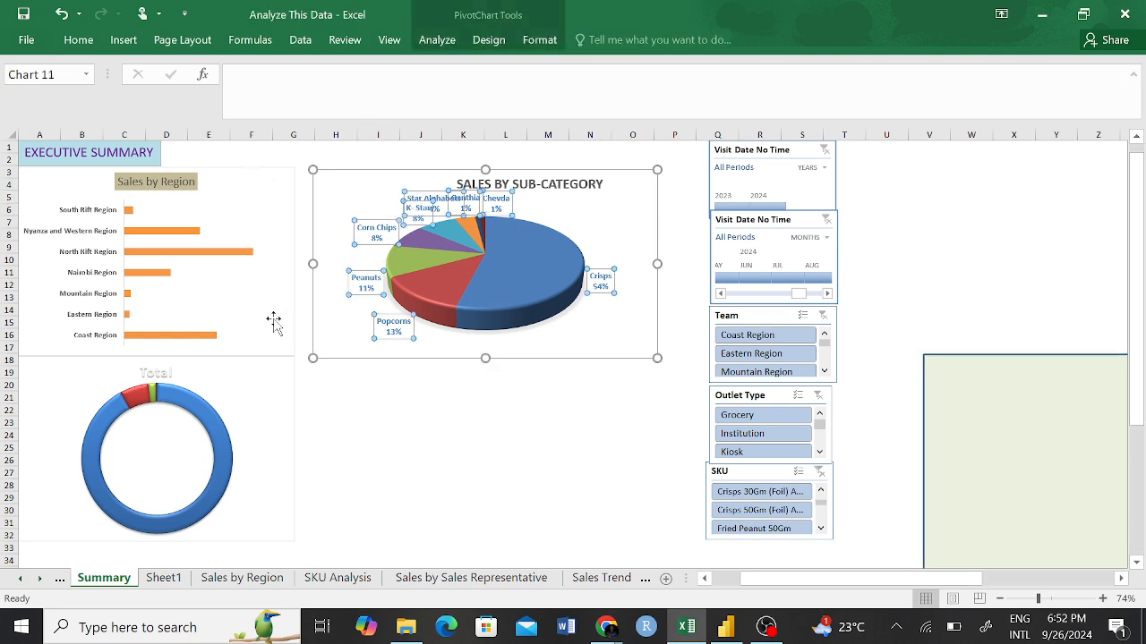
{"action": "left_click", "coordinate": [506, 447]}
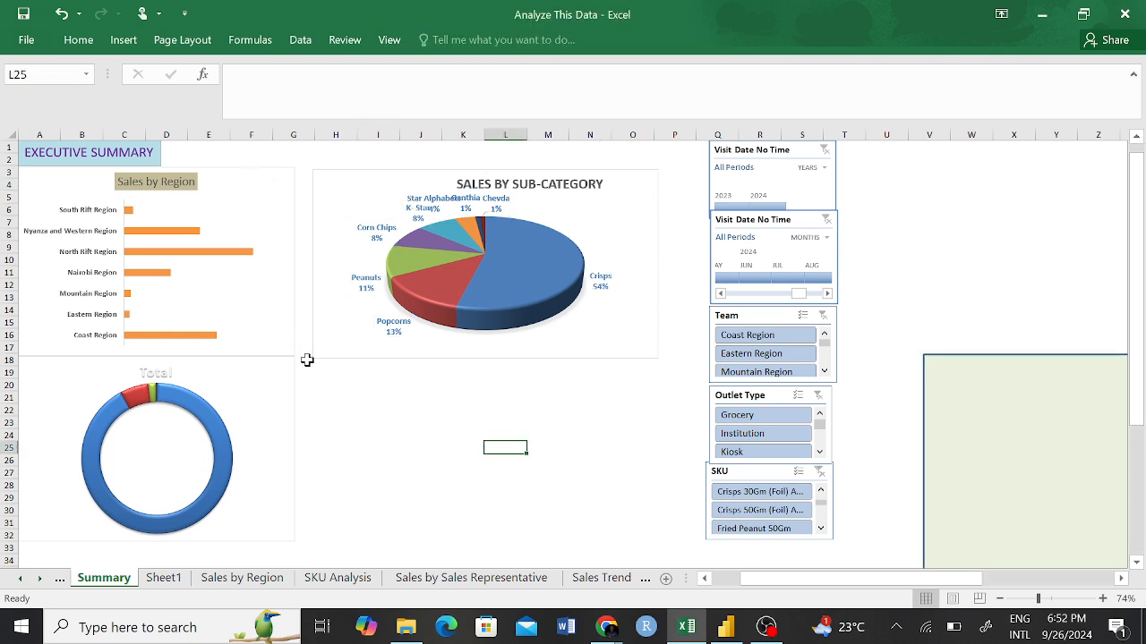
{"action": "left_click", "coordinate": [297, 344]}
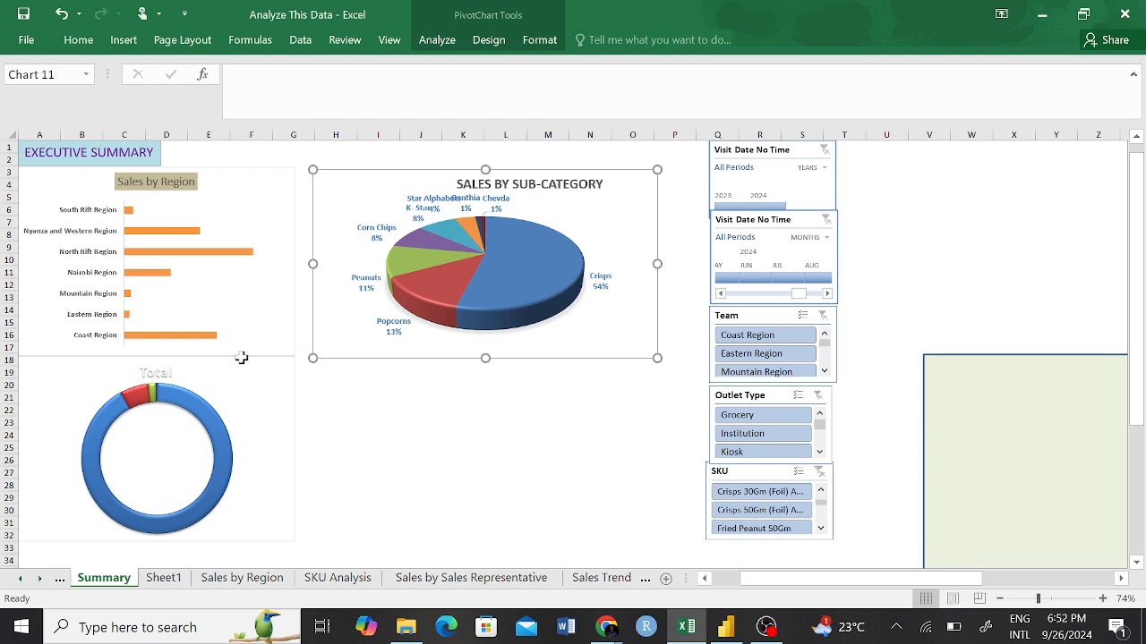
{"action": "left_click_drag", "start_coordinate": [506, 447], "coordinate": [378, 372]}
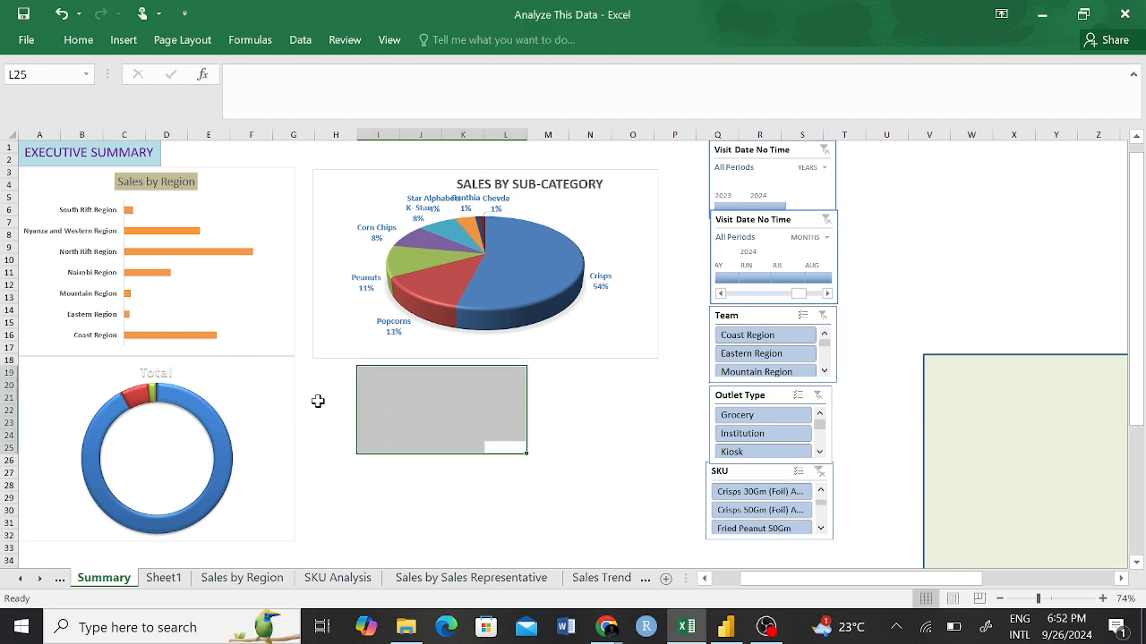
{"action": "left_click", "coordinate": [463, 410]}
{"action": "scroll", "coordinate": [310, 376], "scroll_direction": "up", "scroll_amount": 1}
{"action": "scroll", "coordinate": [270, 202], "scroll_direction": "down", "scroll_amount": 1}
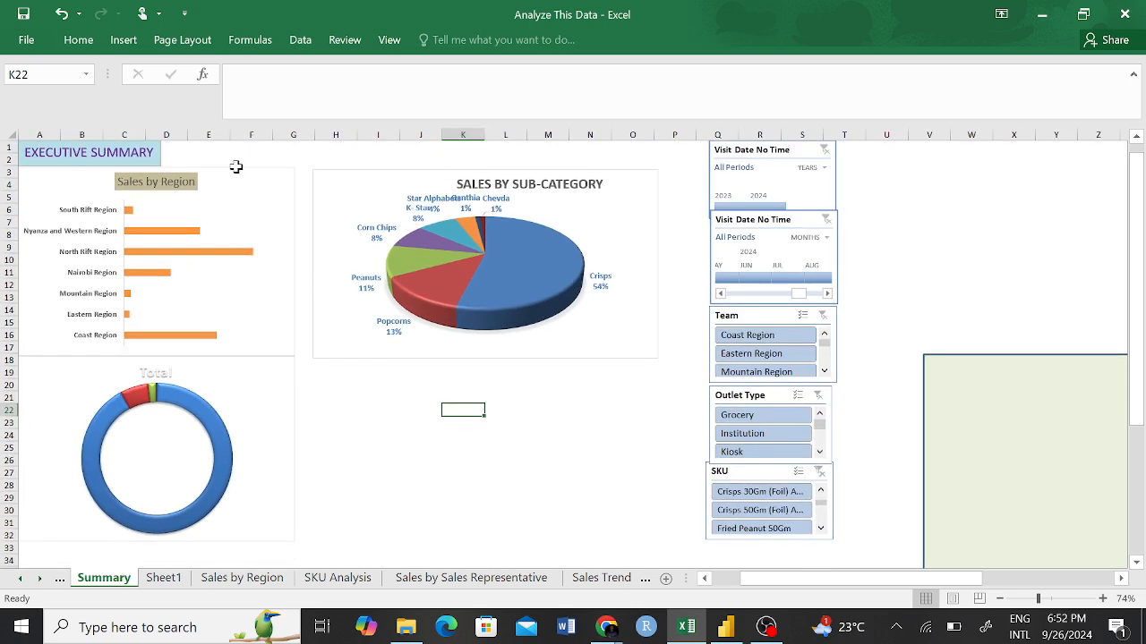
{"action": "left_click", "coordinate": [375, 230]}
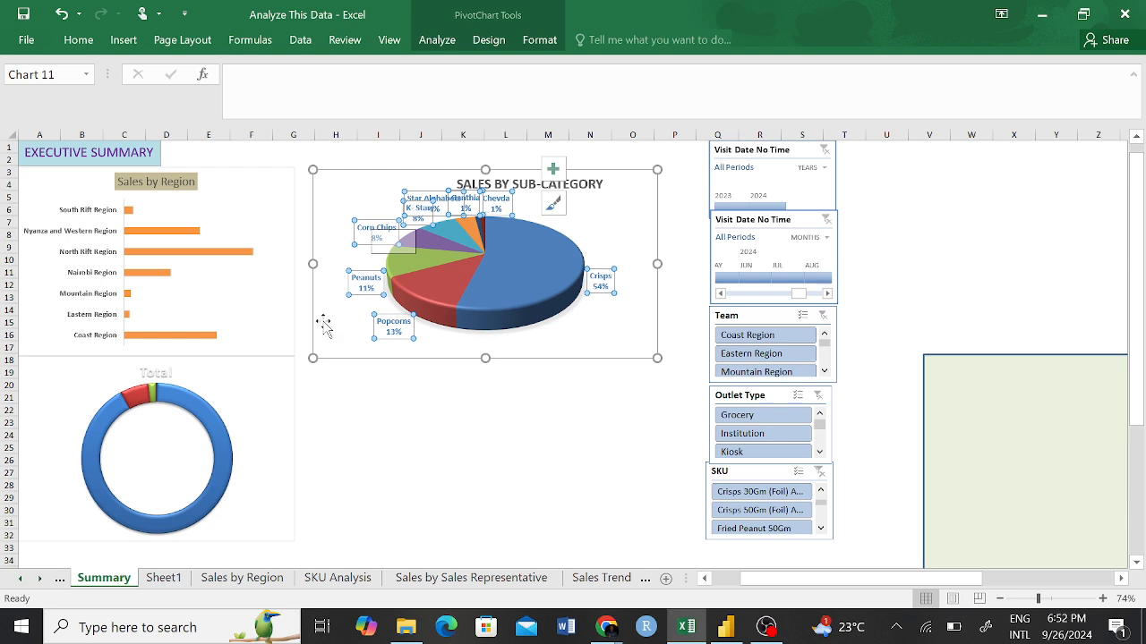
{"action": "left_click", "coordinate": [505, 447]}
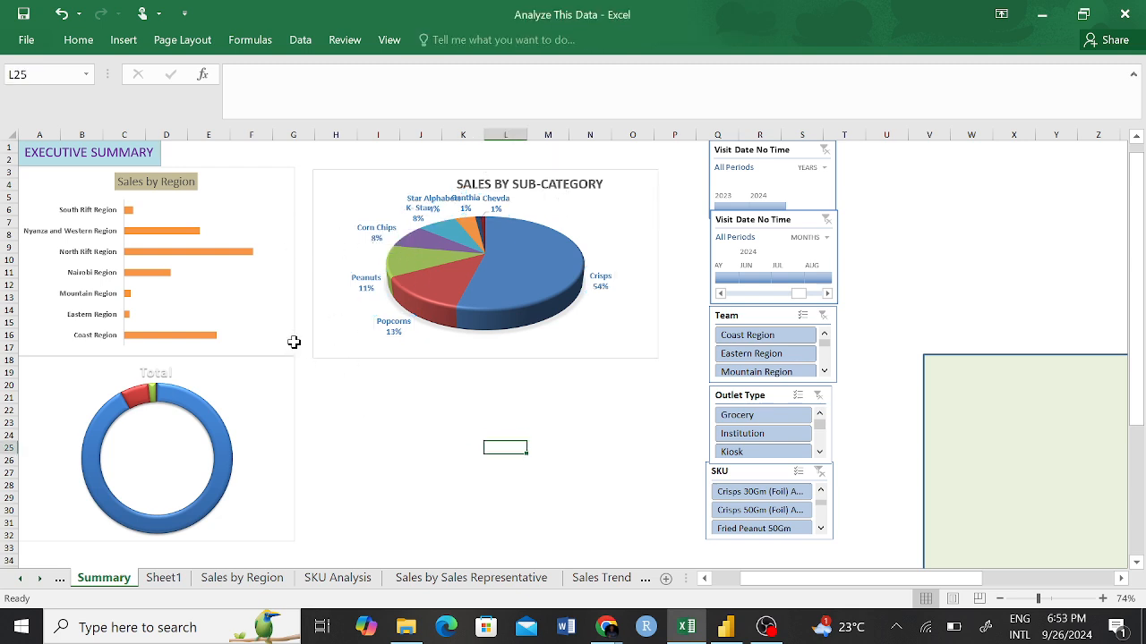
{"action": "left_click", "coordinate": [420, 348]}
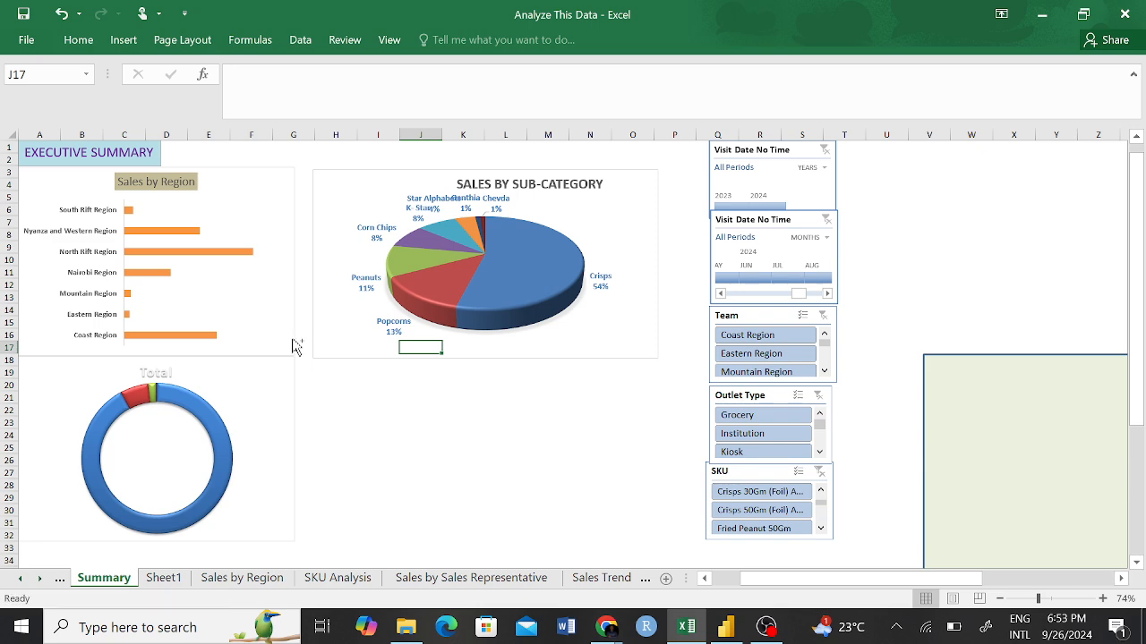
{"action": "left_click", "coordinate": [506, 447]}
{"action": "scroll", "coordinate": [355, 419], "scroll_direction": "left", "scroll_amount": 1}
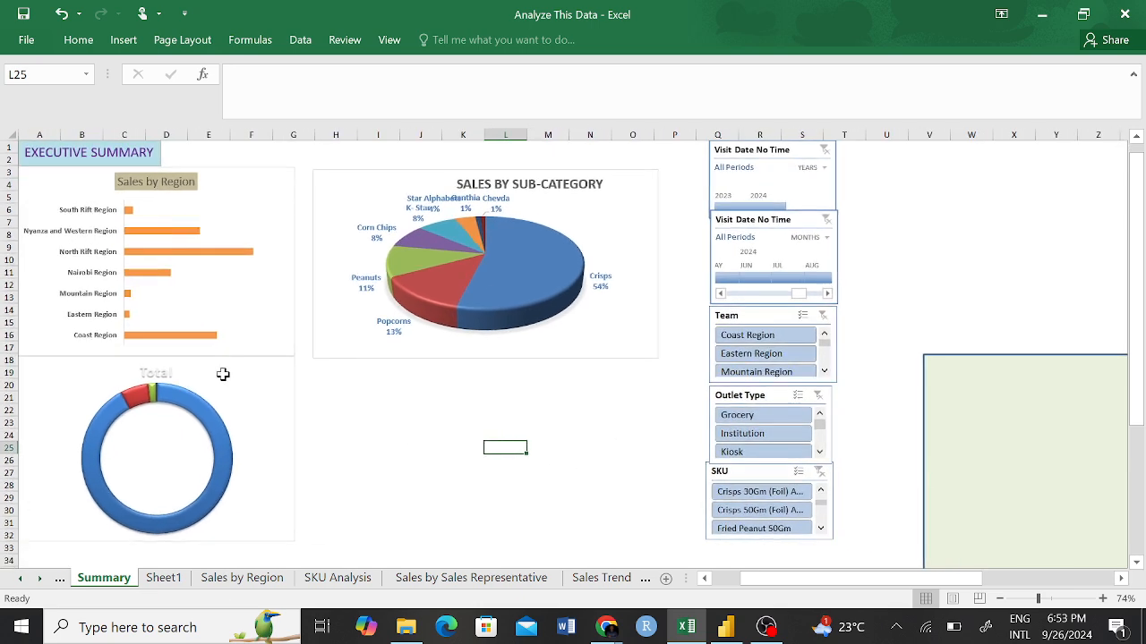
{"action": "scroll", "coordinate": [358, 374], "scroll_direction": "up", "scroll_amount": 3}
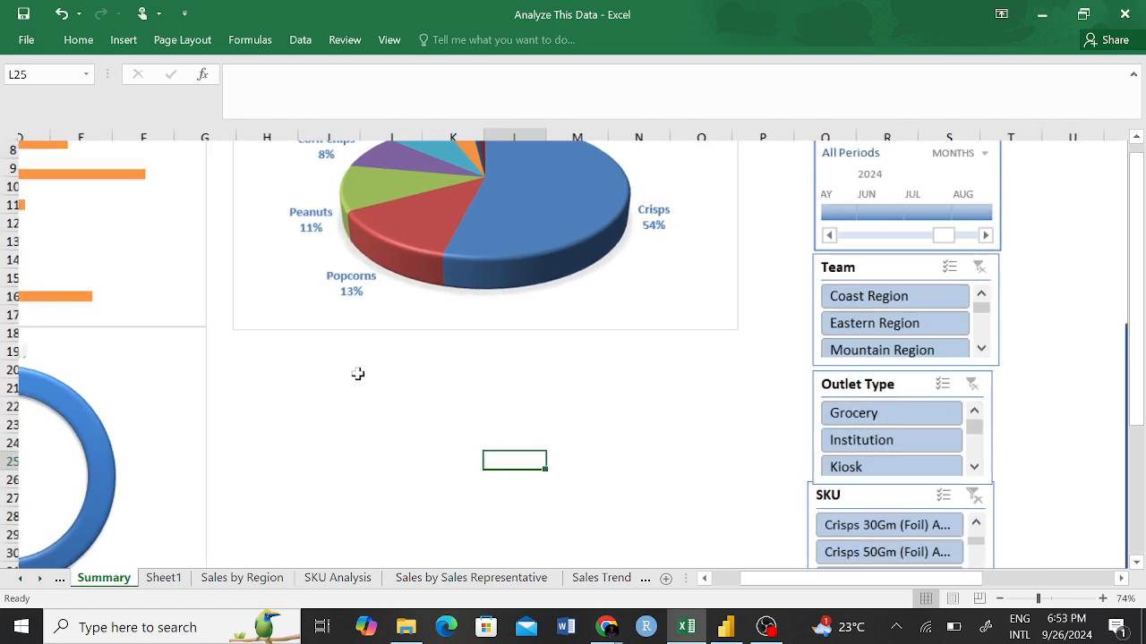
{"action": "scroll", "coordinate": [358, 374], "scroll_direction": "left", "scroll_amount": 3}
{"action": "scroll", "coordinate": [358, 375], "scroll_direction": "up", "scroll_amount": 3}
{"action": "scroll", "coordinate": [357, 375], "scroll_direction": "down", "scroll_amount": 1}
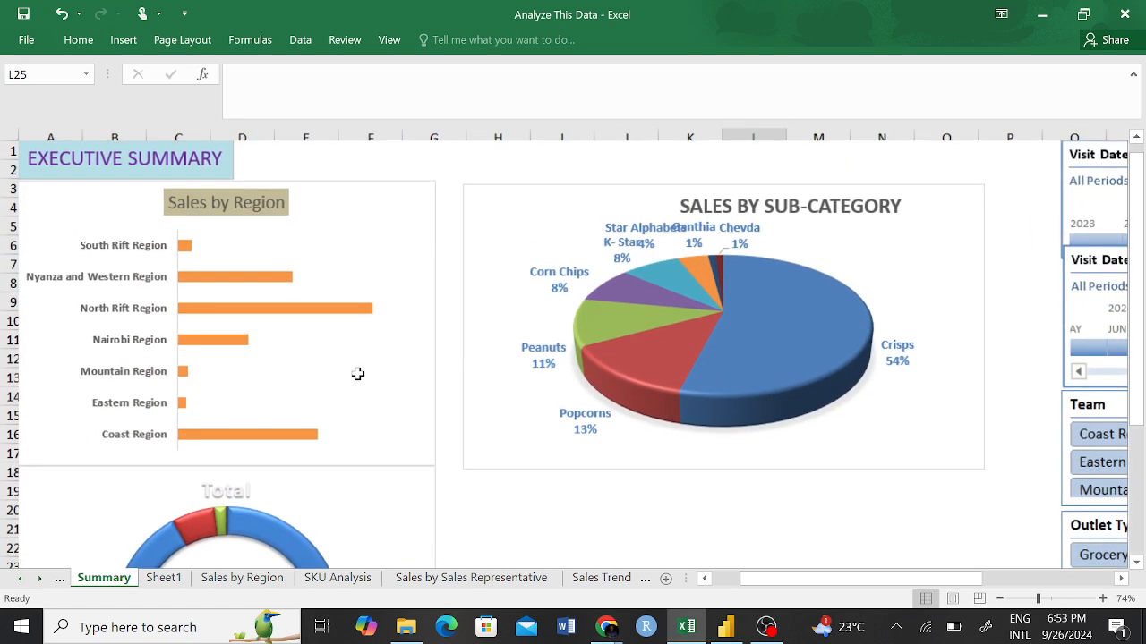
{"action": "left_click", "coordinate": [114, 236]}
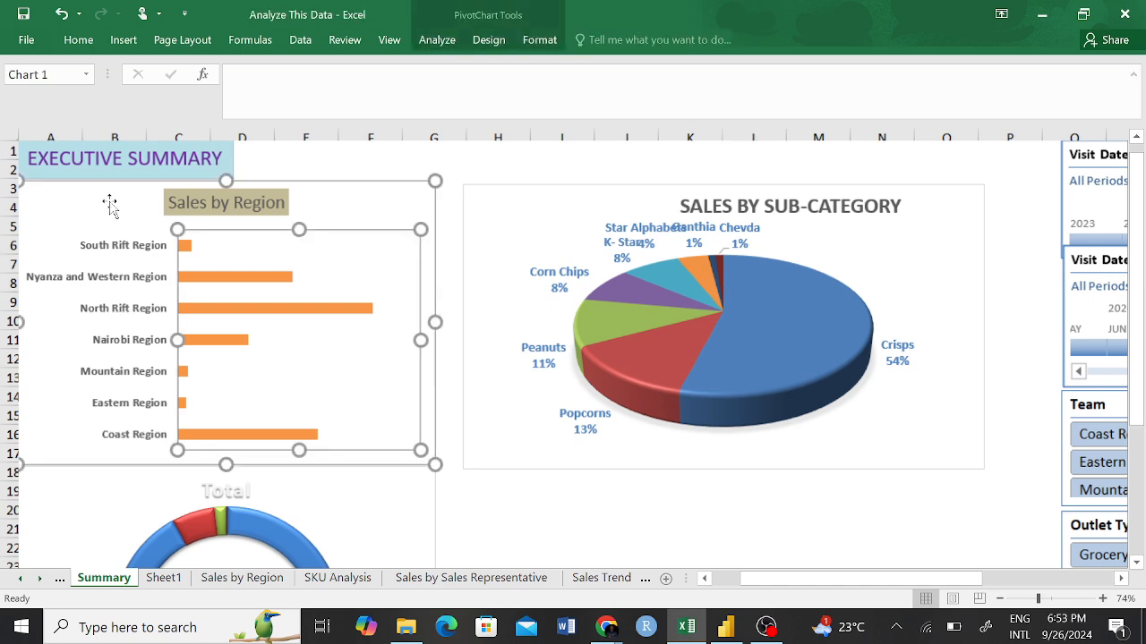
{"action": "key", "text": "Escape"}
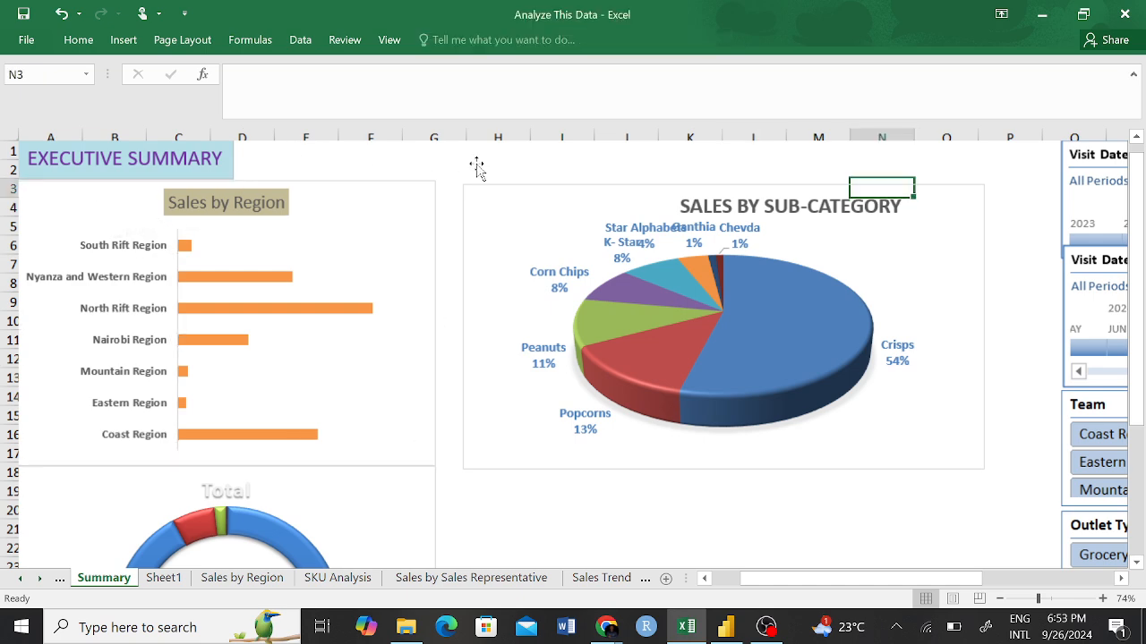
{"action": "left_click", "coordinate": [114, 211]}
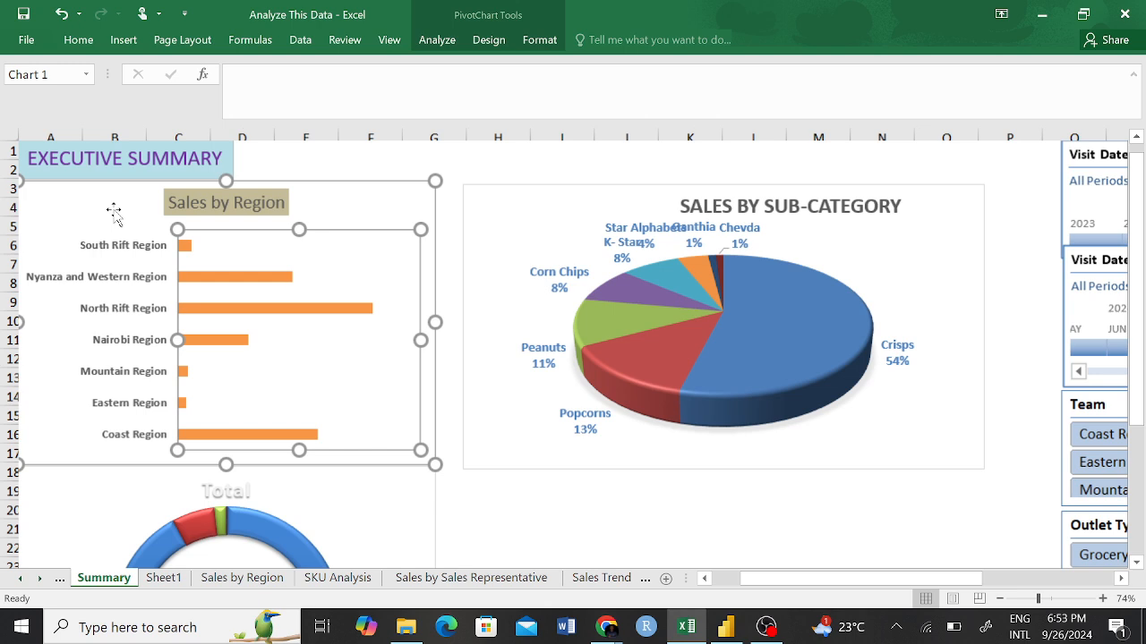
{"action": "left_click", "coordinate": [470, 236], "text": "ctrl"}
{"action": "key", "text": "Escape"}
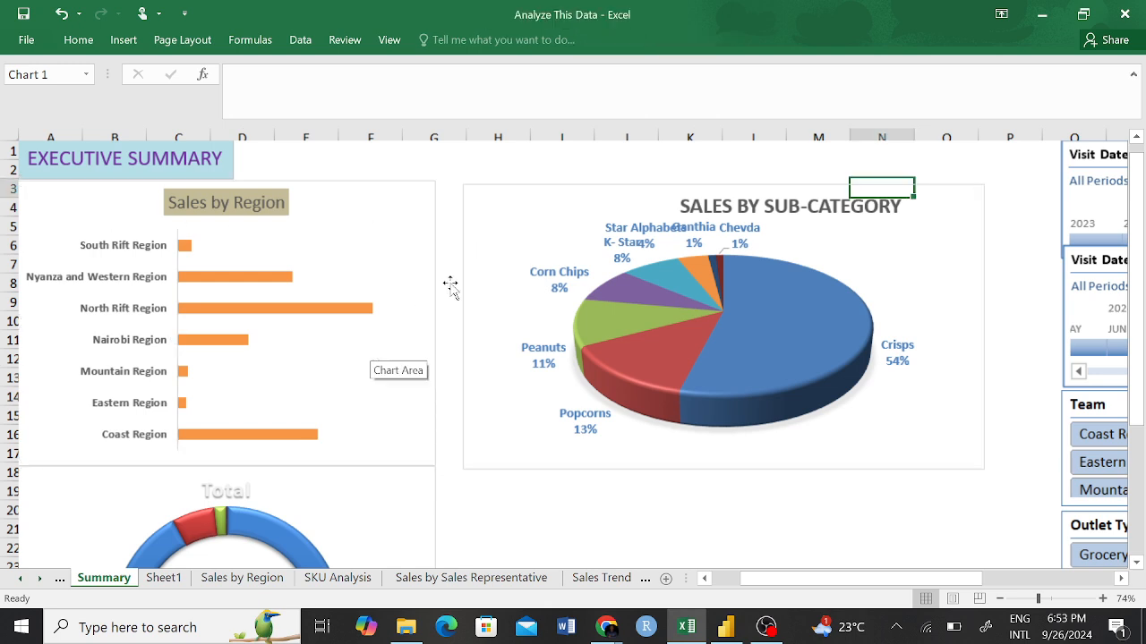
{"action": "left_click", "coordinate": [476, 253]}
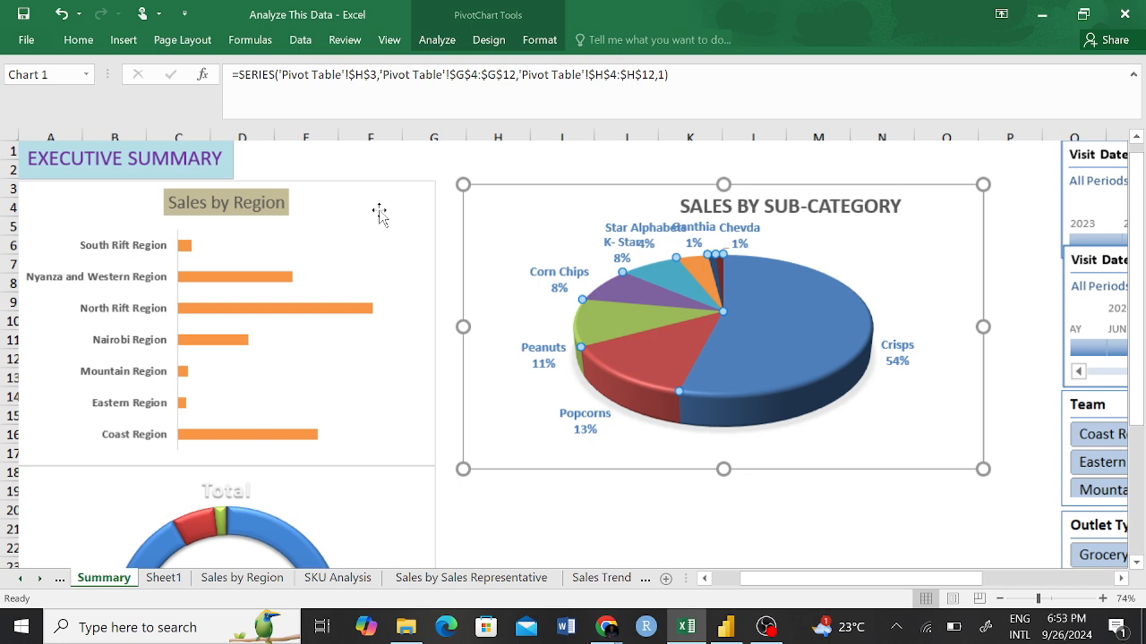
{"action": "left_click", "coordinate": [517, 498]}
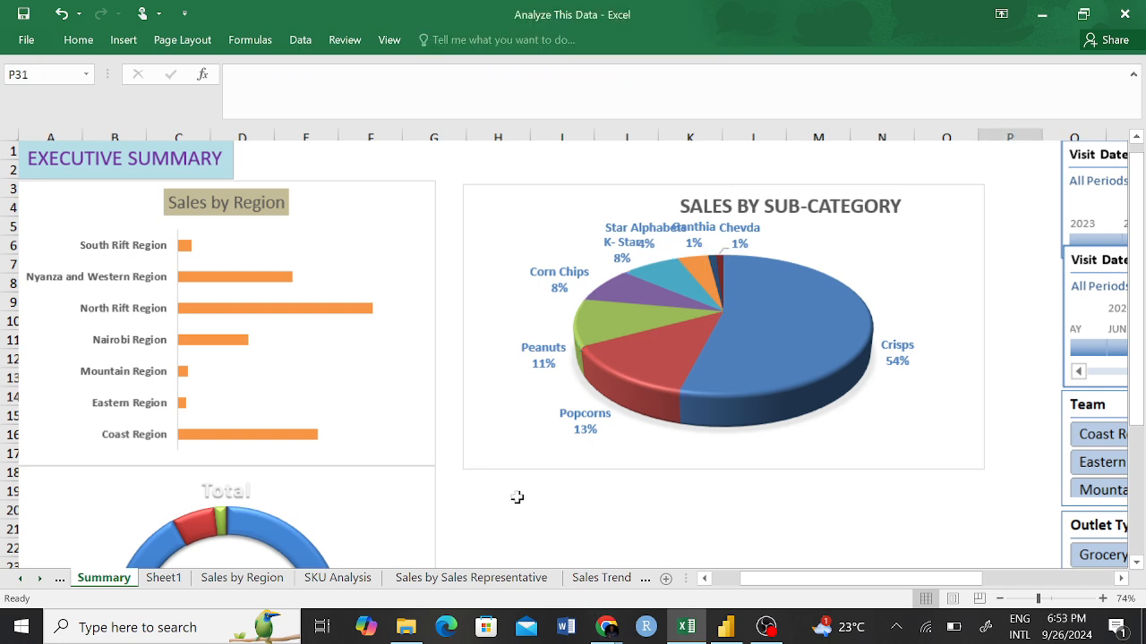
{"action": "left_click", "coordinate": [479, 209]}
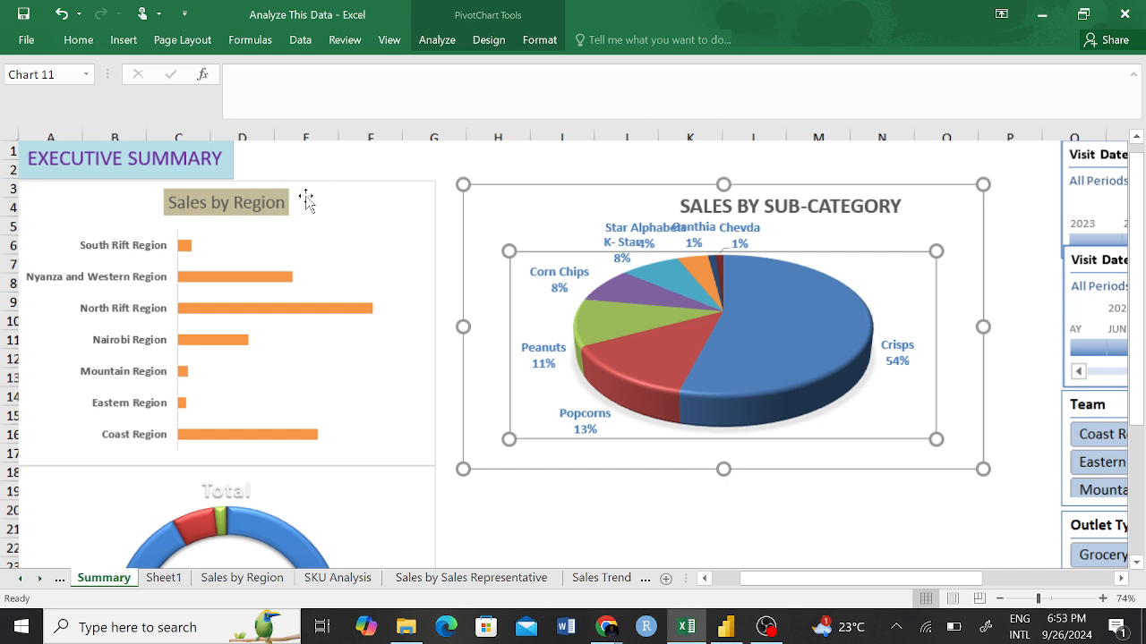
{"action": "left_click", "coordinate": [345, 212]}
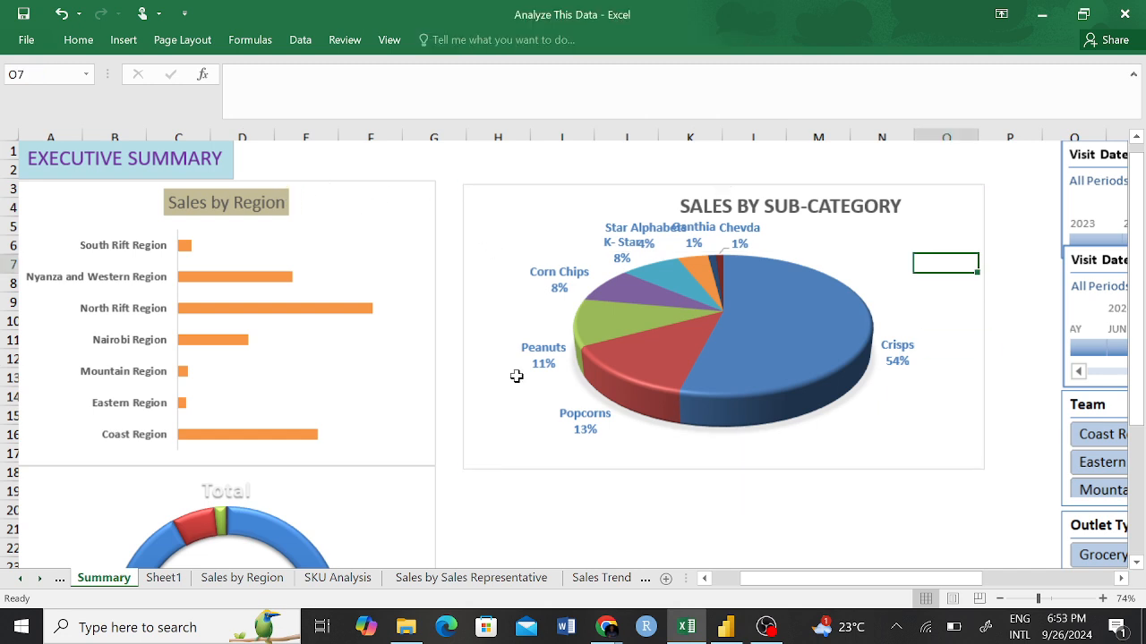
{"action": "left_click", "coordinate": [486, 222]}
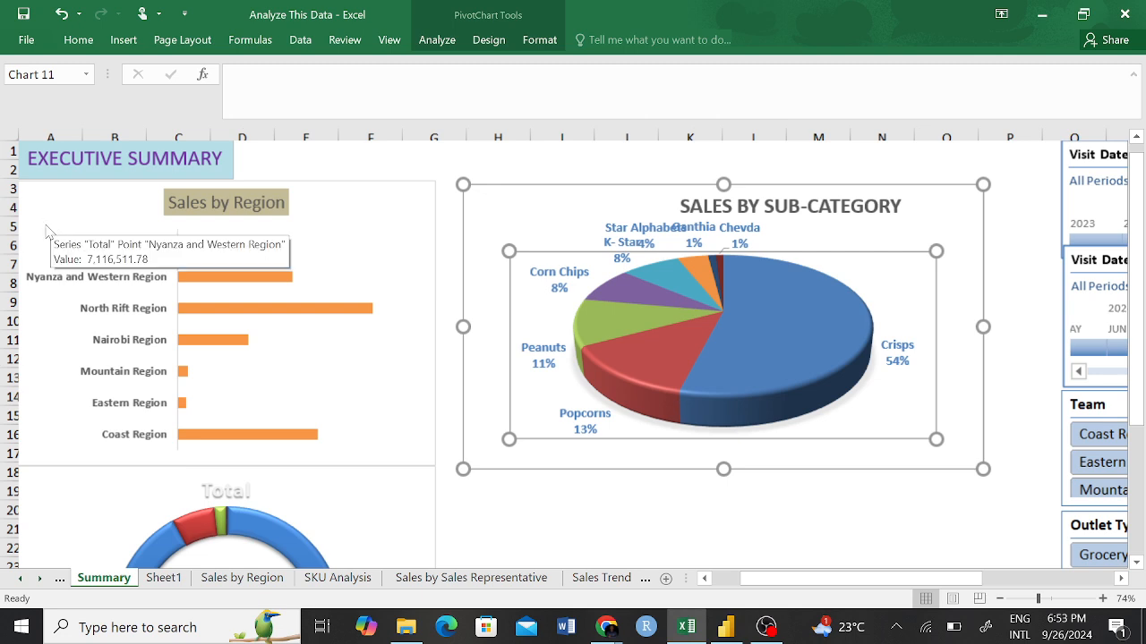
{"action": "left_click", "coordinate": [37, 375]}
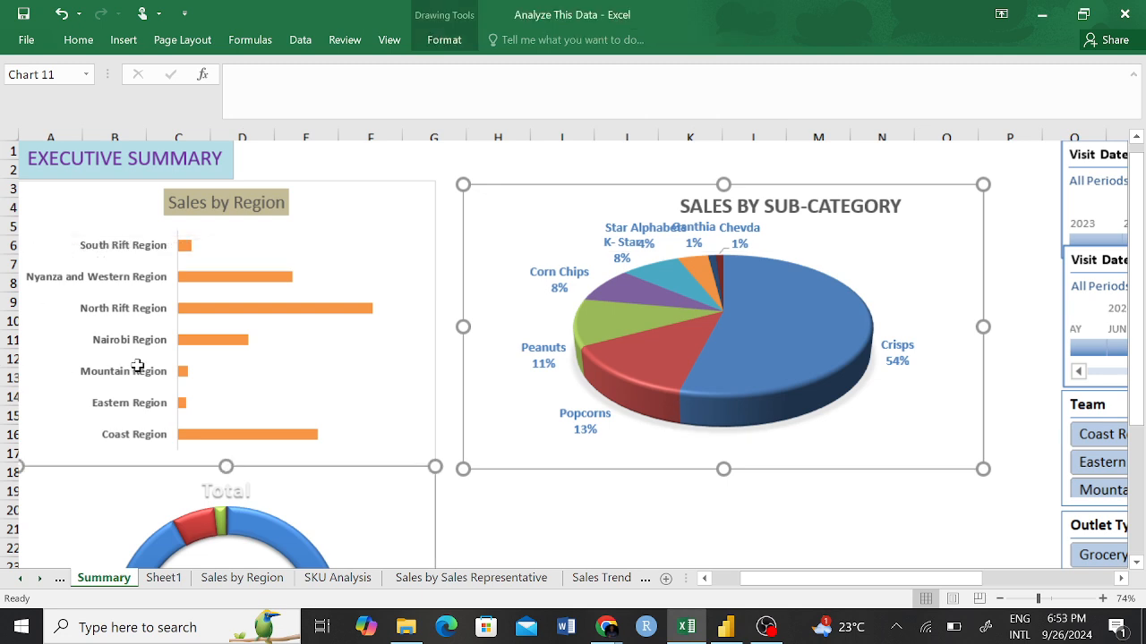
{"action": "left_click", "coordinate": [330, 195]}
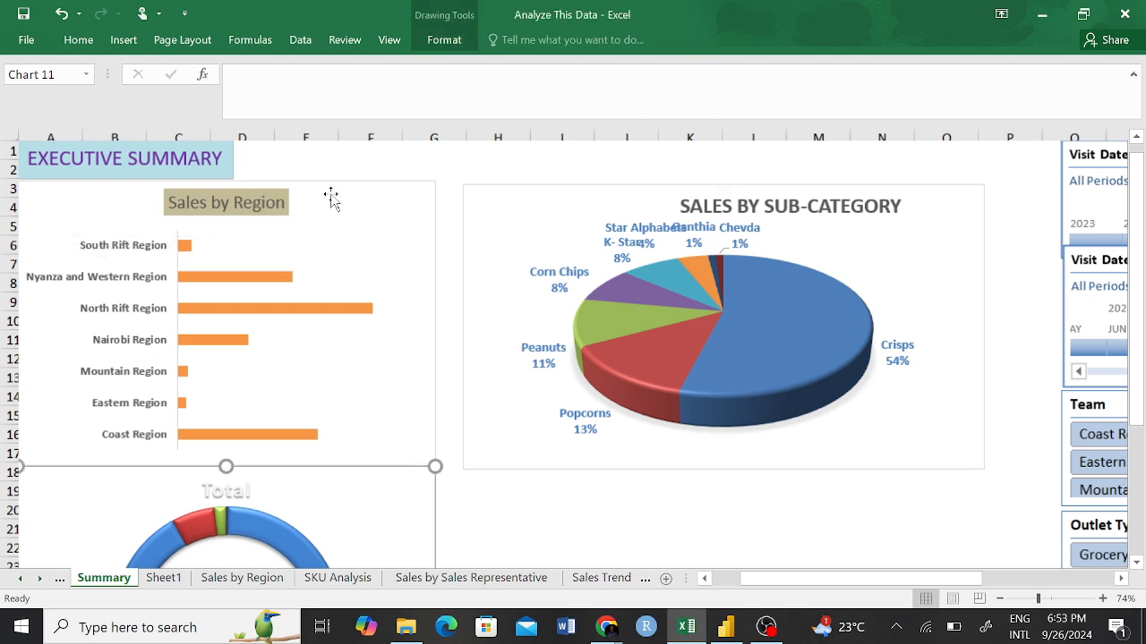
{"action": "left_click", "coordinate": [507, 235]}
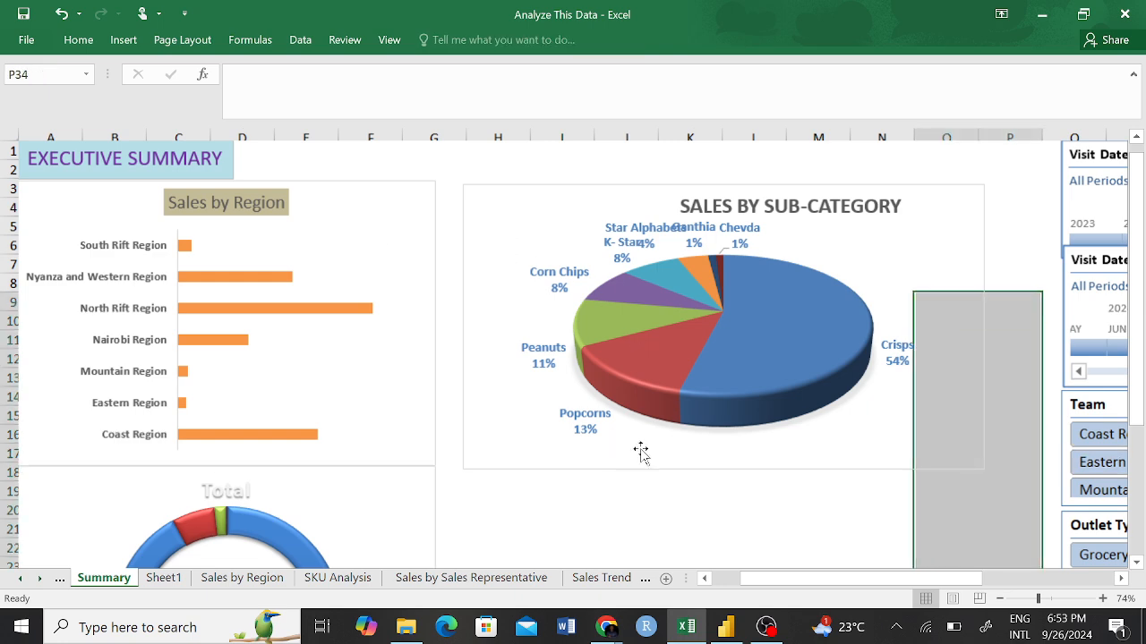
{"action": "scroll", "coordinate": [636, 444], "scroll_direction": "down", "scroll_amount": 5}
{"action": "scroll", "coordinate": [637, 443], "scroll_direction": "right", "scroll_amount": 1}
{"action": "scroll", "coordinate": [637, 442], "scroll_direction": "up", "scroll_amount": 1}
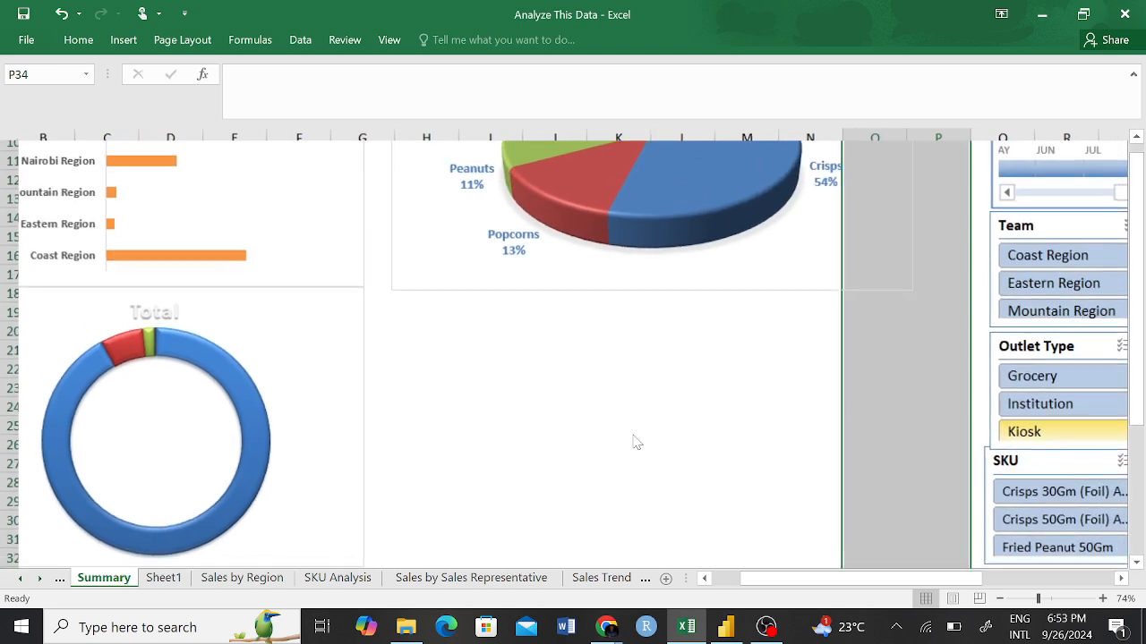
{"action": "scroll", "coordinate": [636, 443], "scroll_direction": "down", "scroll_amount": 5}
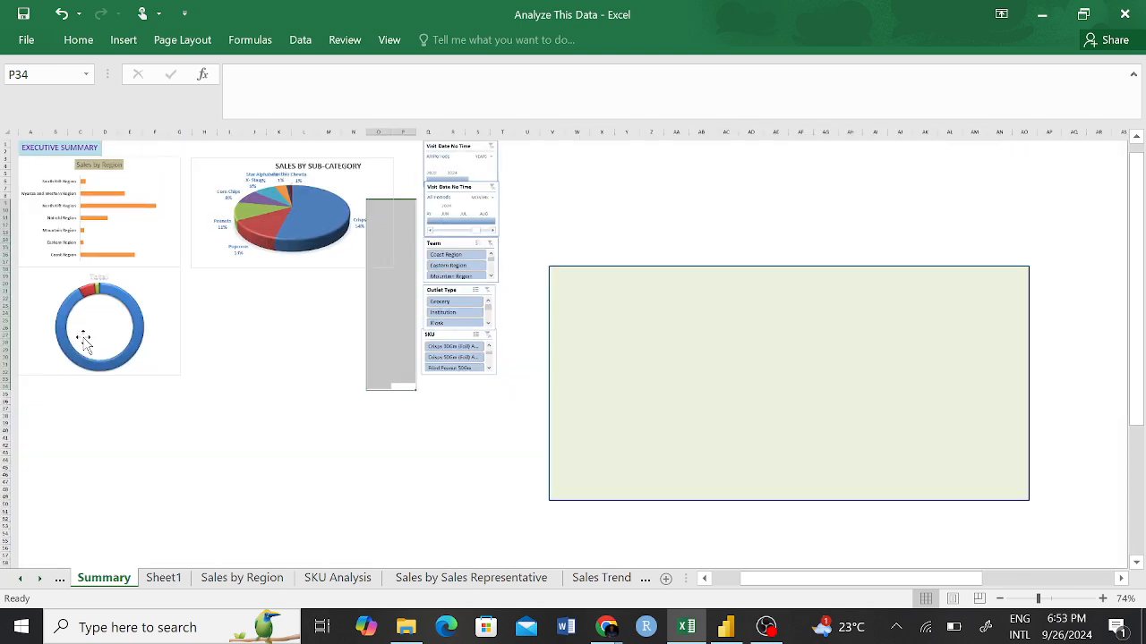
{"action": "left_click", "coordinate": [202, 266]}
{"action": "left_click", "coordinate": [197, 183]}
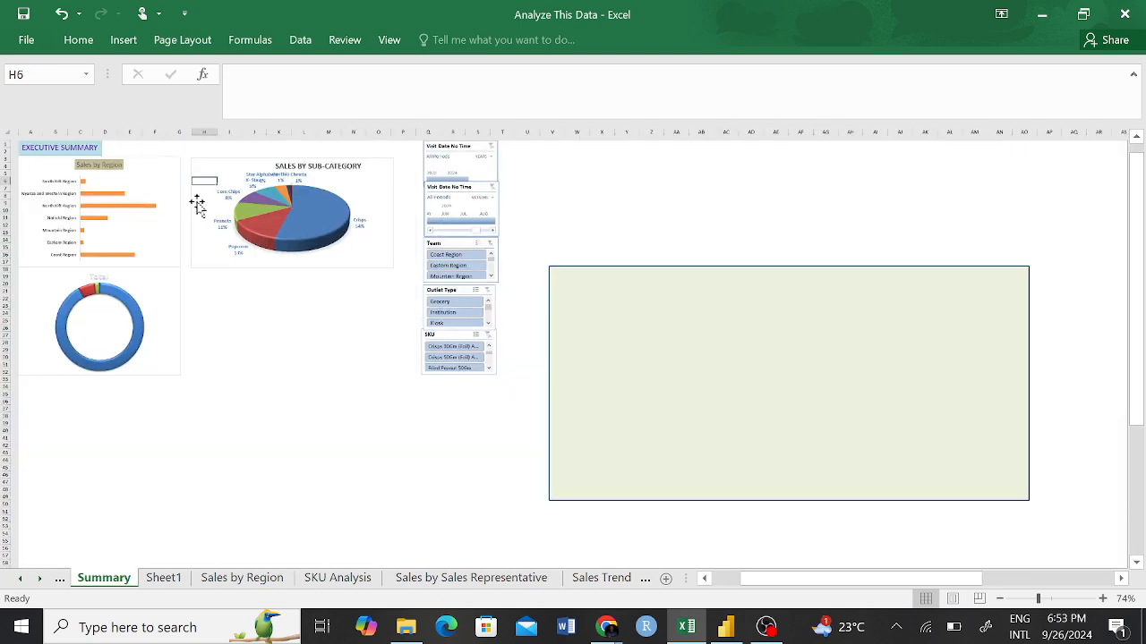
{"action": "left_click_drag", "start_coordinate": [197, 204], "coordinate": [201, 310]}
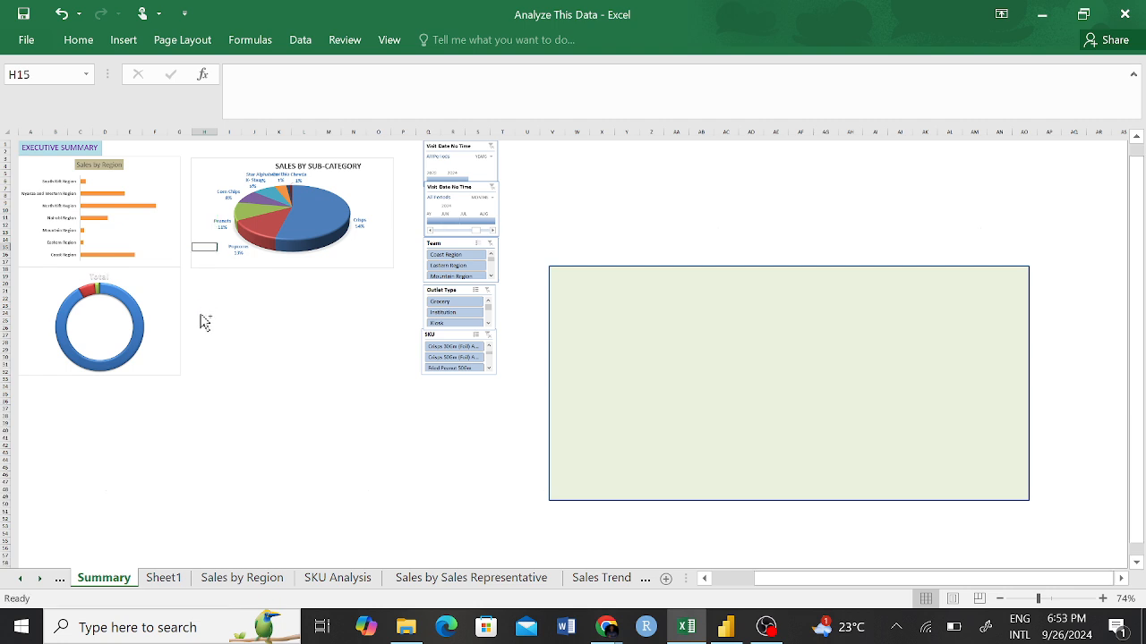
{"action": "left_click", "coordinate": [392, 217]}
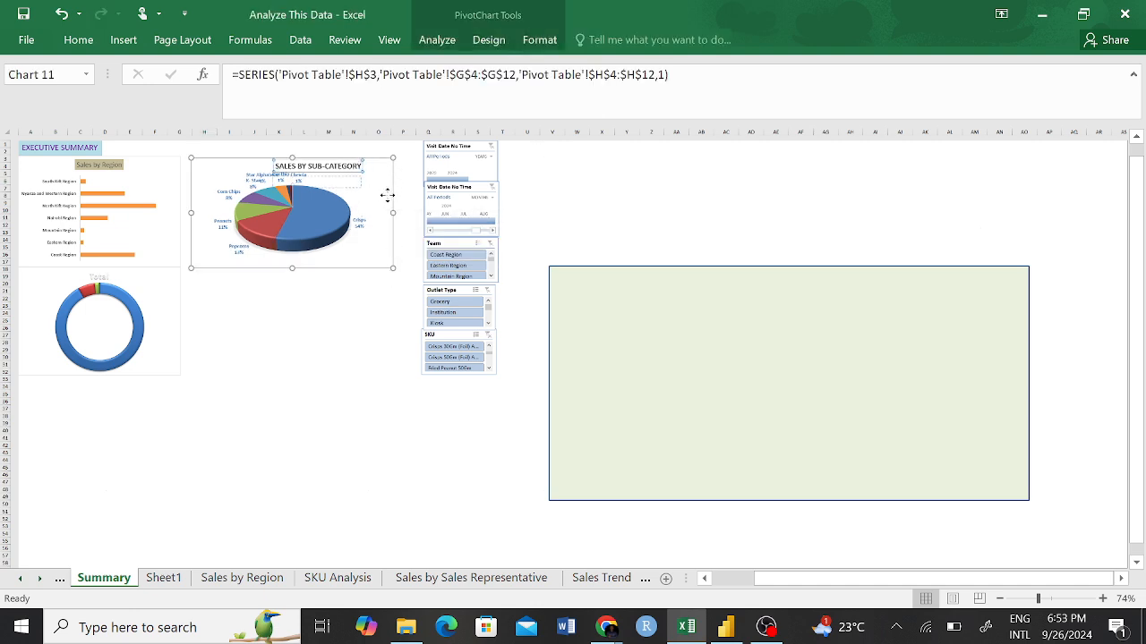
{"action": "left_click_drag", "start_coordinate": [387, 195], "coordinate": [387, 195]}
{"action": "key", "text": "ctrl+z"}
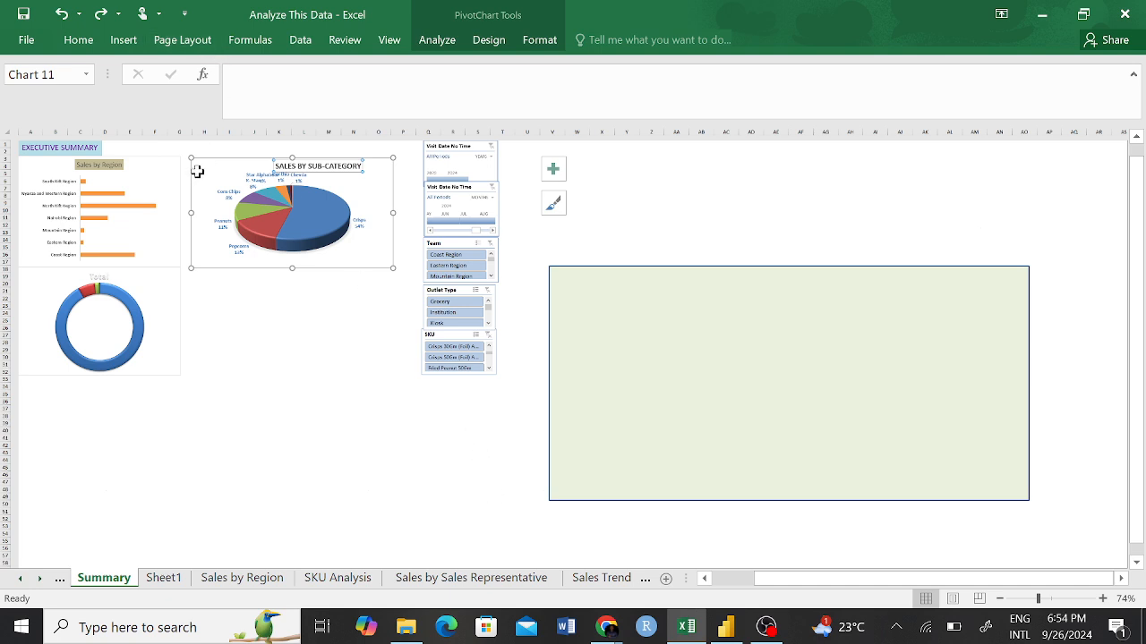
{"action": "left_click", "coordinate": [230, 261]}
{"action": "left_click", "coordinate": [230, 168]}
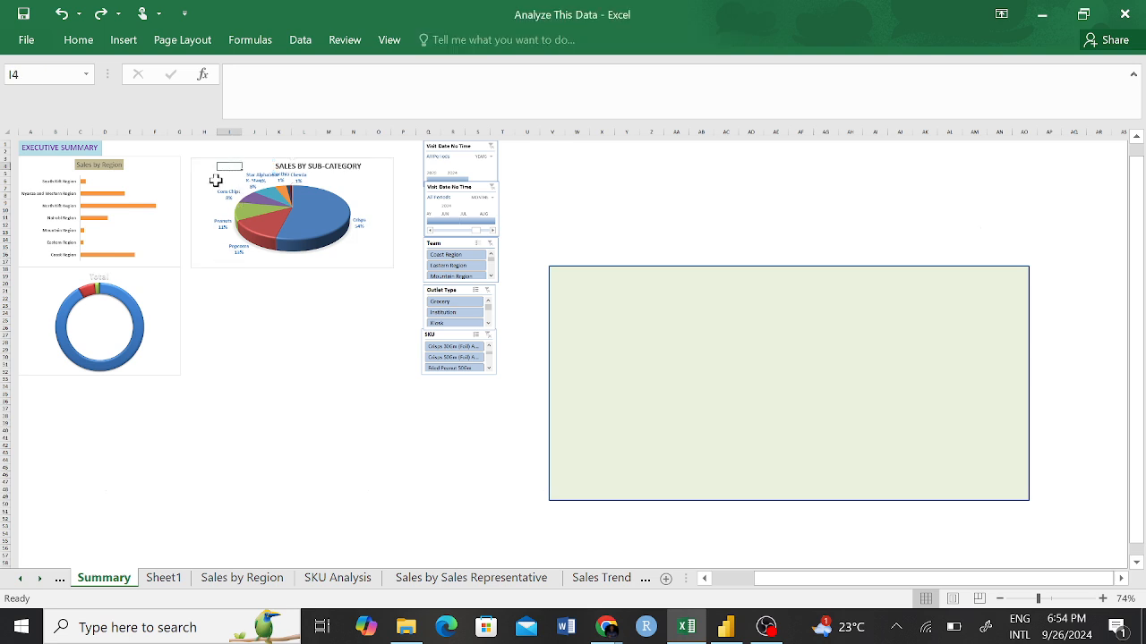
{"action": "left_click", "coordinate": [204, 167]}
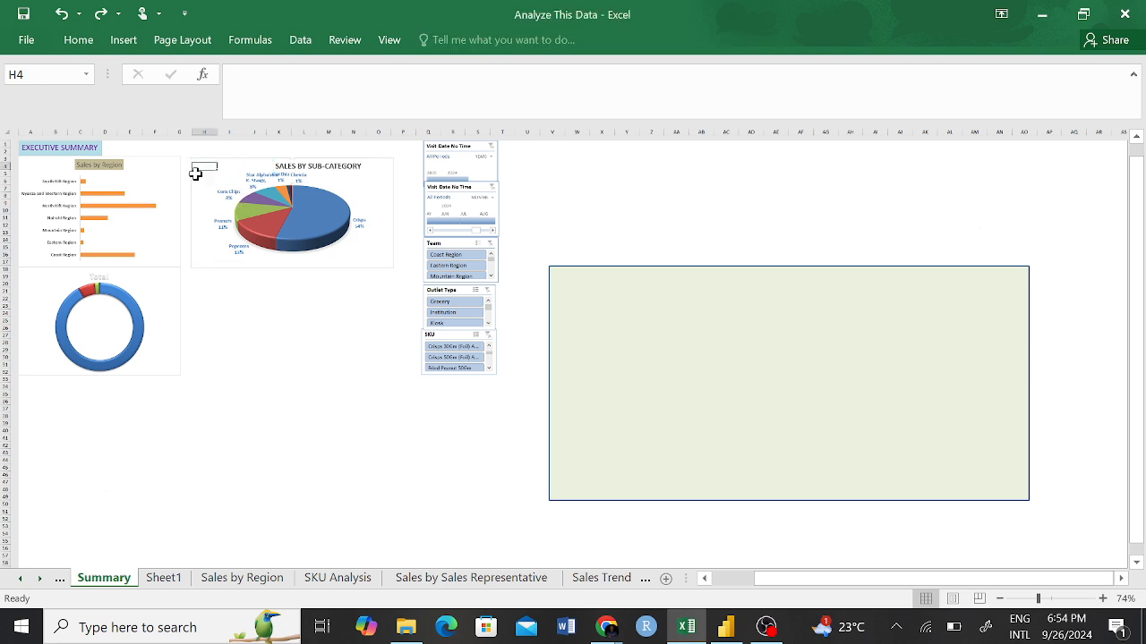
{"action": "left_click", "coordinate": [197, 175]}
{"action": "key", "text": "Up"}
{"action": "key", "text": "Down"}
{"action": "key", "text": "Down"}
{"action": "key", "text": "Down"}
{"action": "double_click", "coordinate": [190, 207]}
Move the Sales by Sub-Category pie chart down to start around row 15, and shrink the donut chart by lowering its upper edge to about row 22.
{"action": "scroll", "coordinate": [191, 208], "scroll_direction": "up", "scroll_amount": 3}
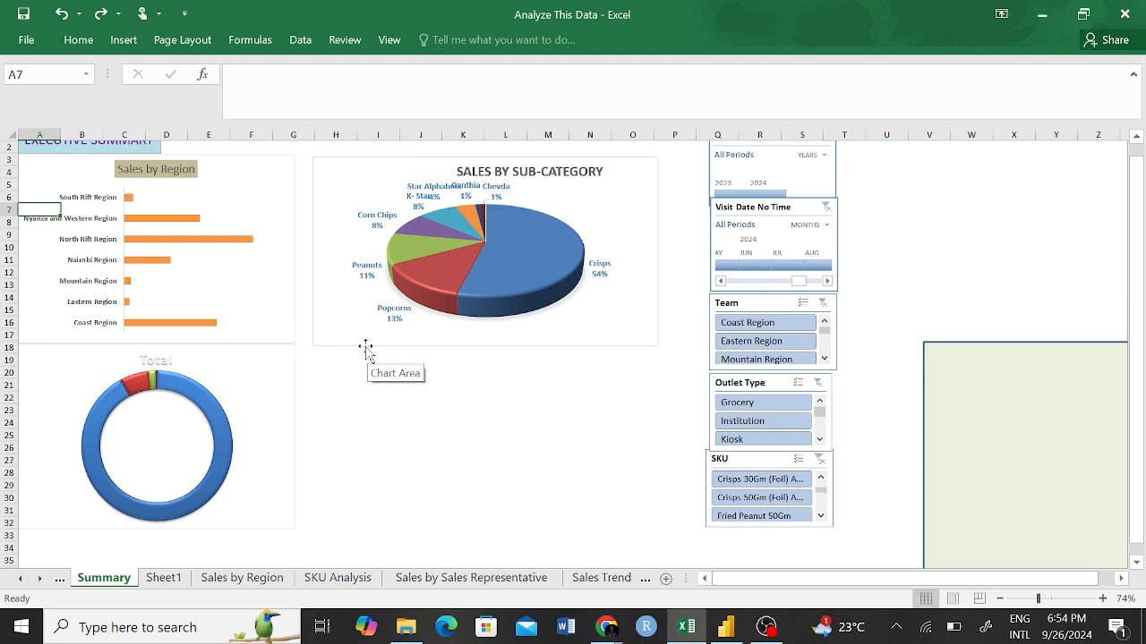
{"action": "left_click_drag", "start_coordinate": [367, 347], "coordinate": [376, 494]}
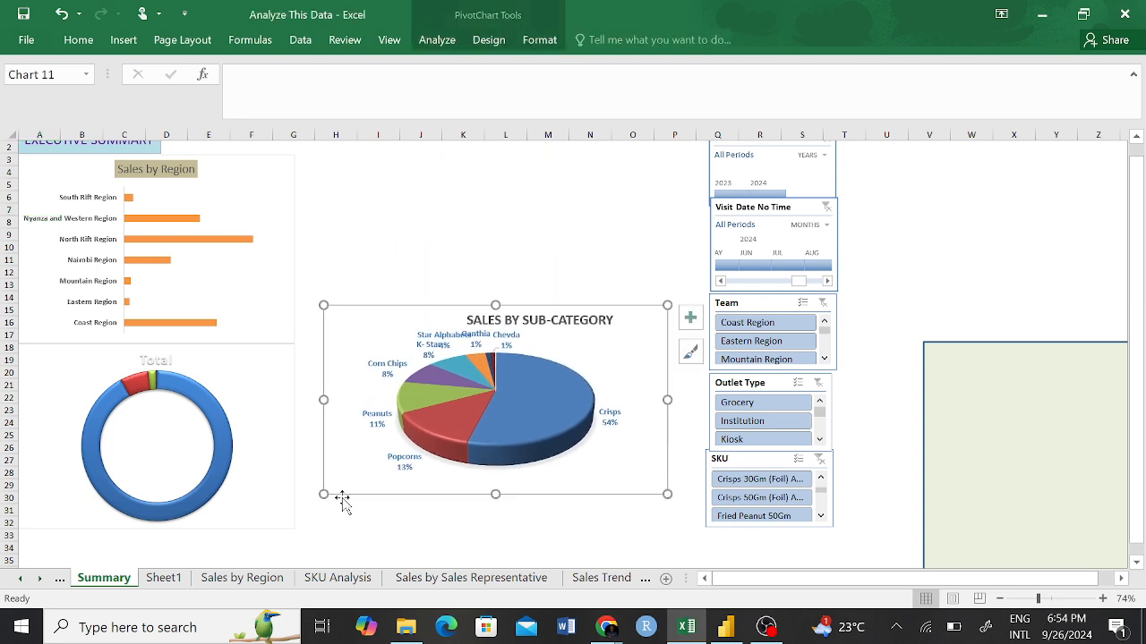
{"action": "left_click_drag", "start_coordinate": [293, 346], "coordinate": [290, 401]}
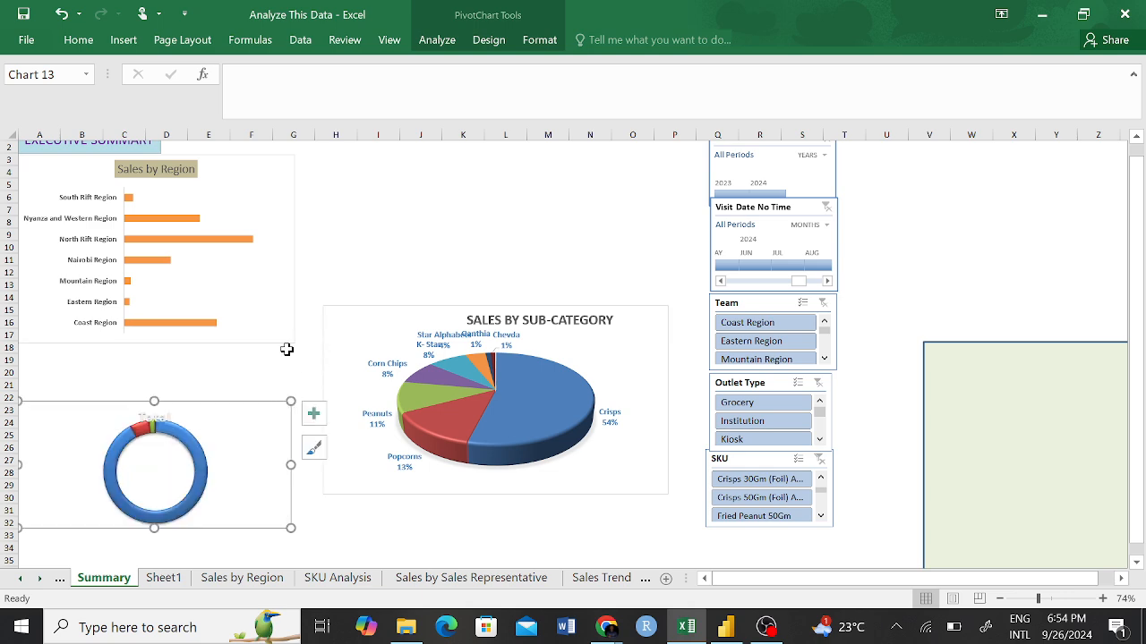
Move the Sales by Region chart down to start around row 10 and place the donut chart just below it, around row 27.
{"action": "left_click_drag", "start_coordinate": [293, 338], "coordinate": [295, 432]}
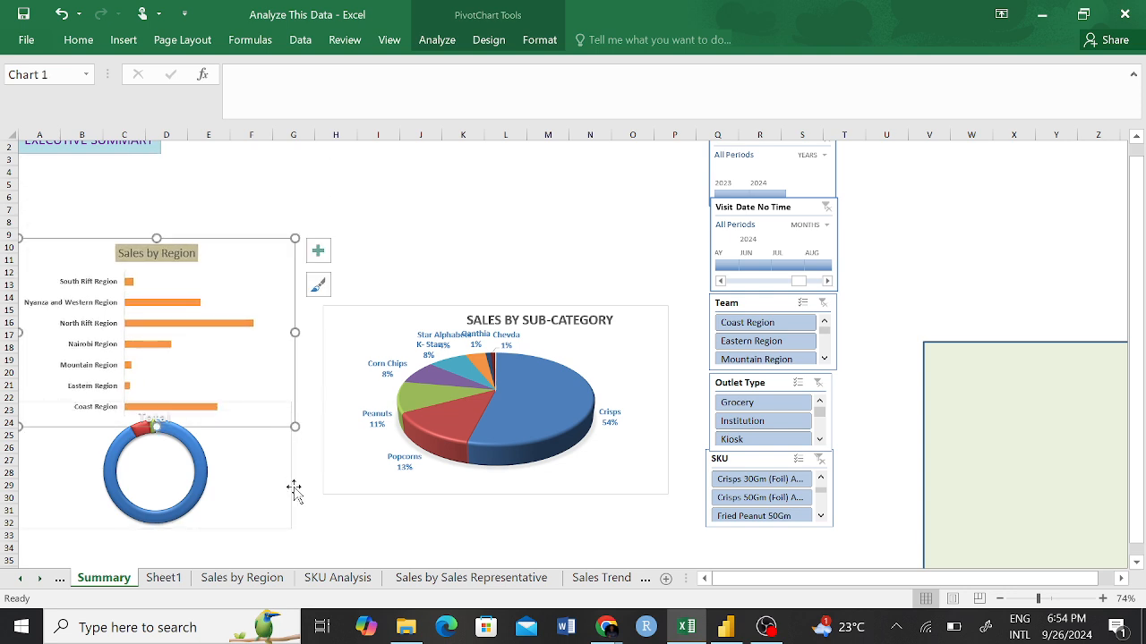
{"action": "left_click_drag", "start_coordinate": [295, 490], "coordinate": [296, 542]}
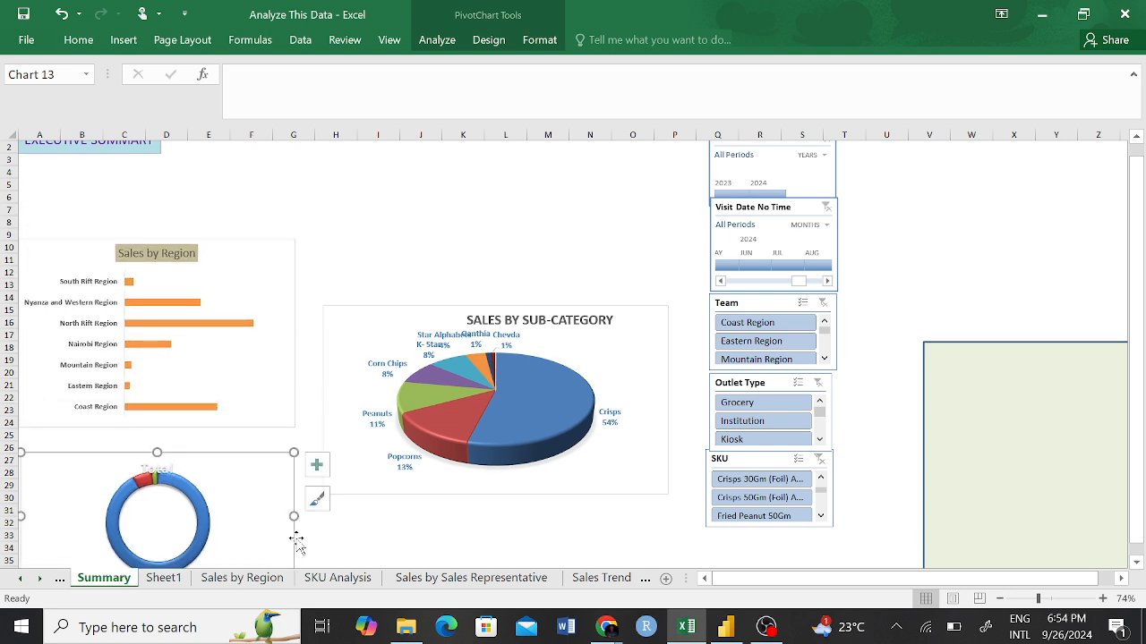
{"action": "scroll", "coordinate": [397, 200], "scroll_direction": "up", "scroll_amount": 1}
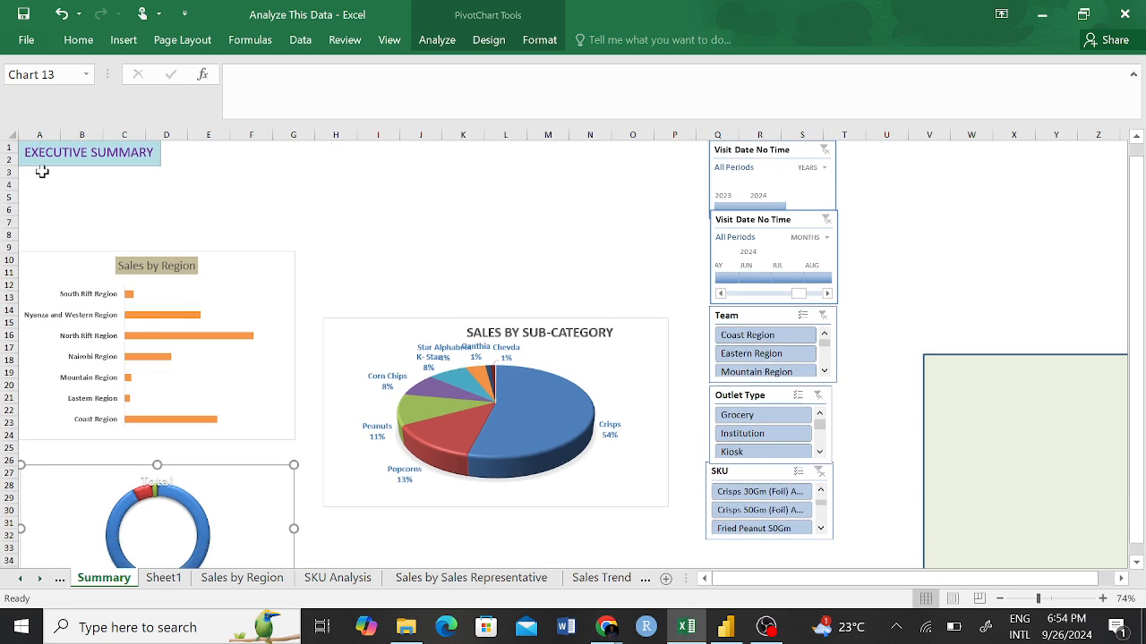
{"action": "left_click_drag", "start_coordinate": [182, 155], "coordinate": [576, 179]}
{"action": "left_click_drag", "start_coordinate": [336, 245], "coordinate": [333, 237]}
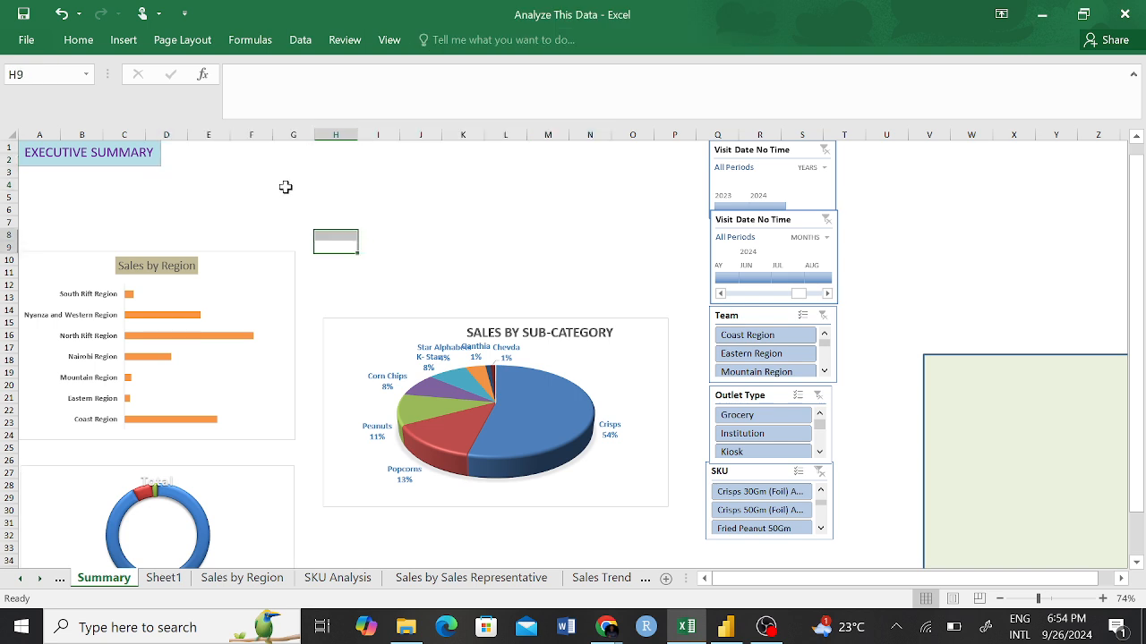
{"action": "left_click_drag", "start_coordinate": [176, 154], "coordinate": [699, 150]}
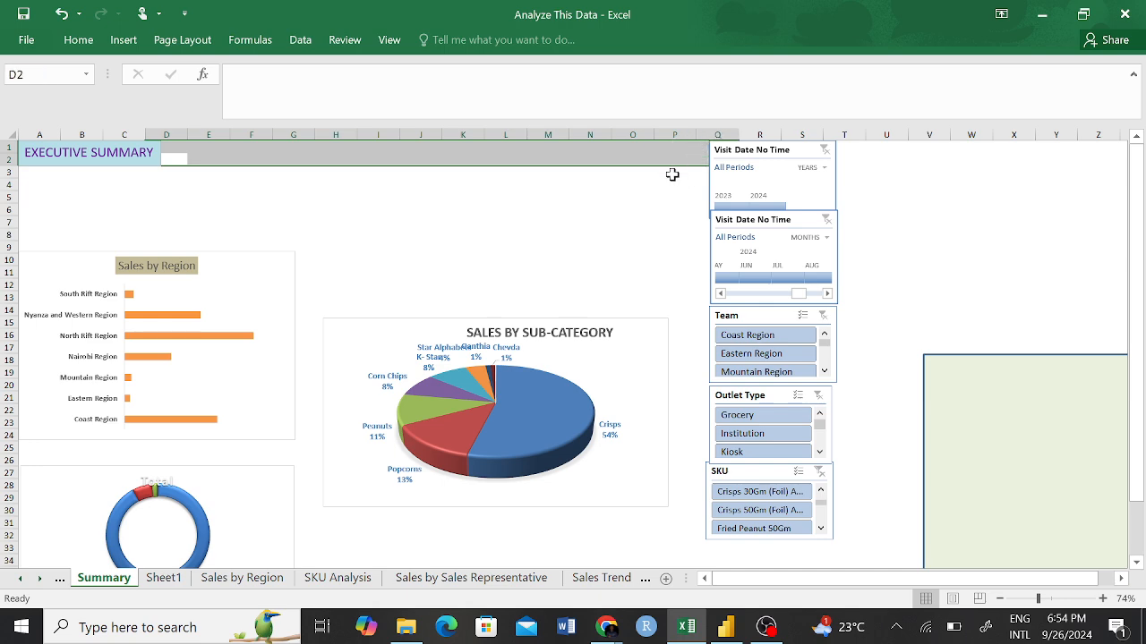
{"action": "left_click", "coordinate": [960, 225]}
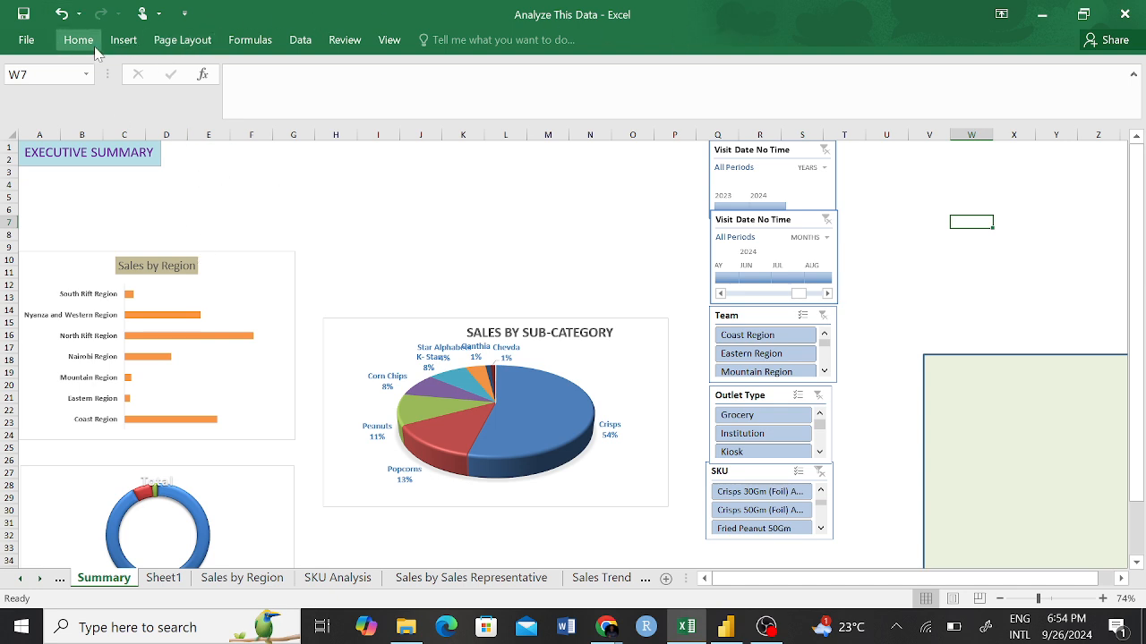
Draw a plain rectangle shape beside the EXECUTIVE SUMMARY title, from column D to the start of column F and about three rows high.
{"action": "left_click", "coordinate": [123, 40]}
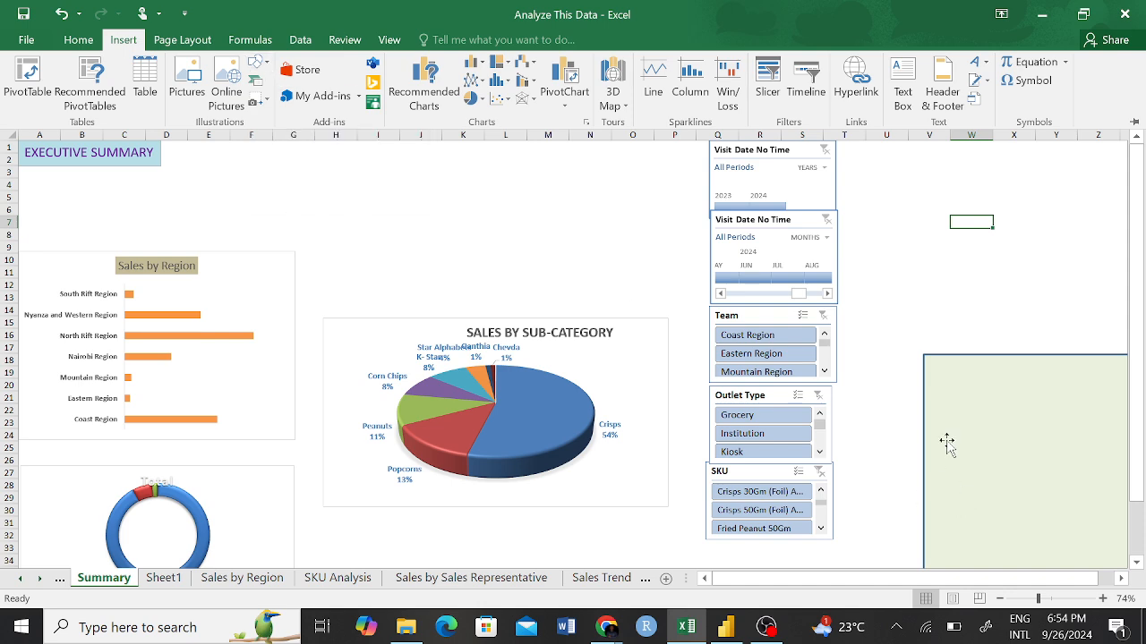
{"action": "key", "text": "ctrl+F1"}
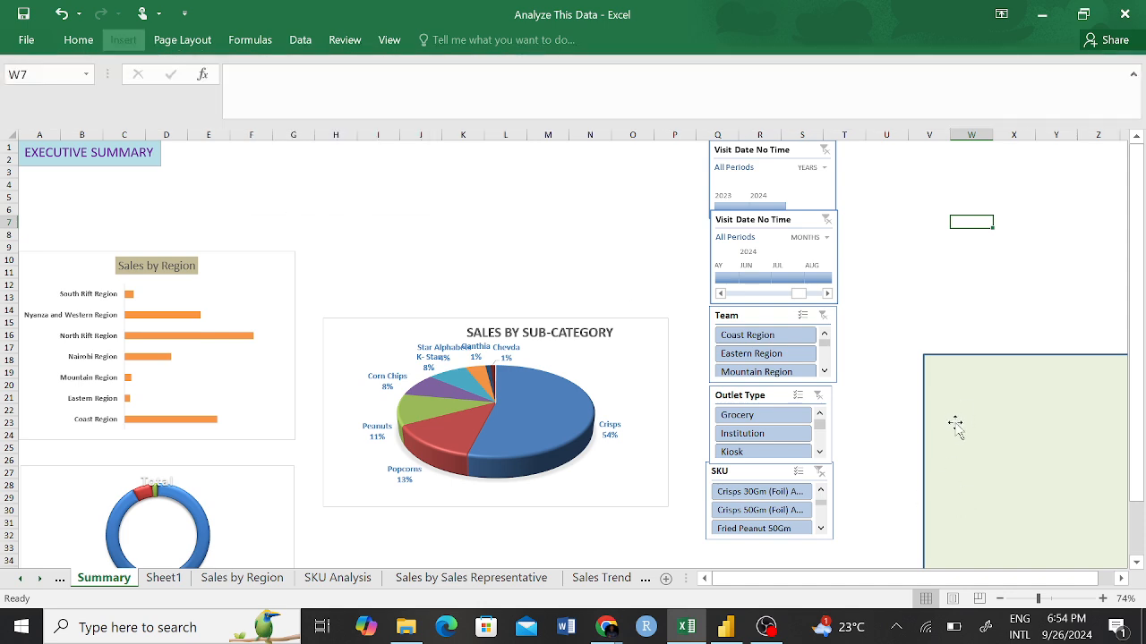
{"action": "left_click", "coordinate": [121, 39]}
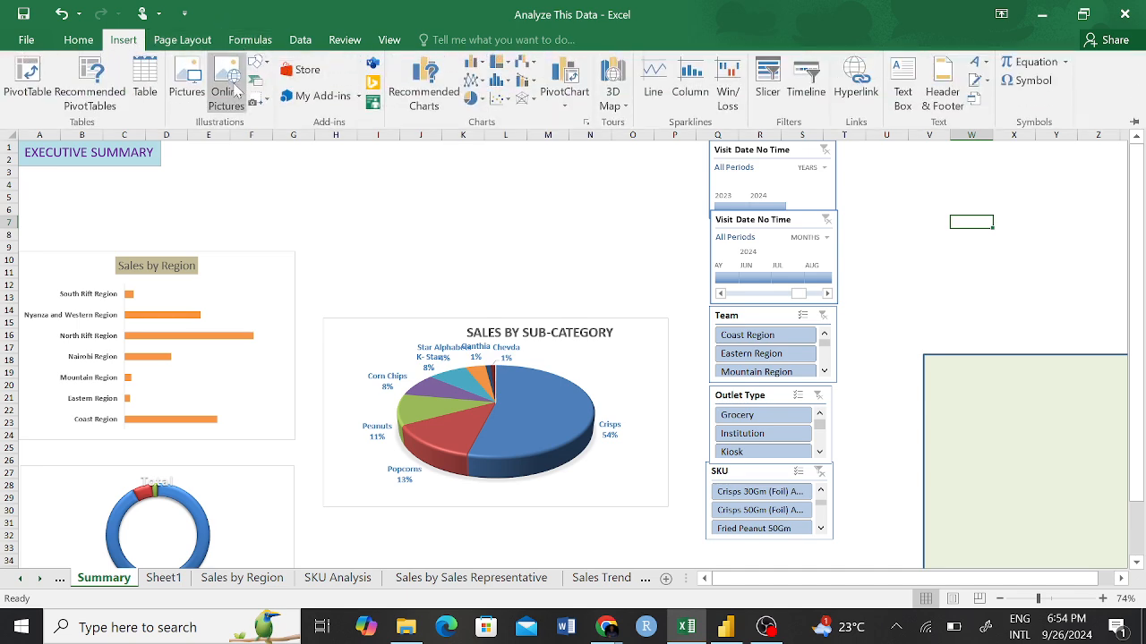
{"action": "left_click", "coordinate": [258, 65]}
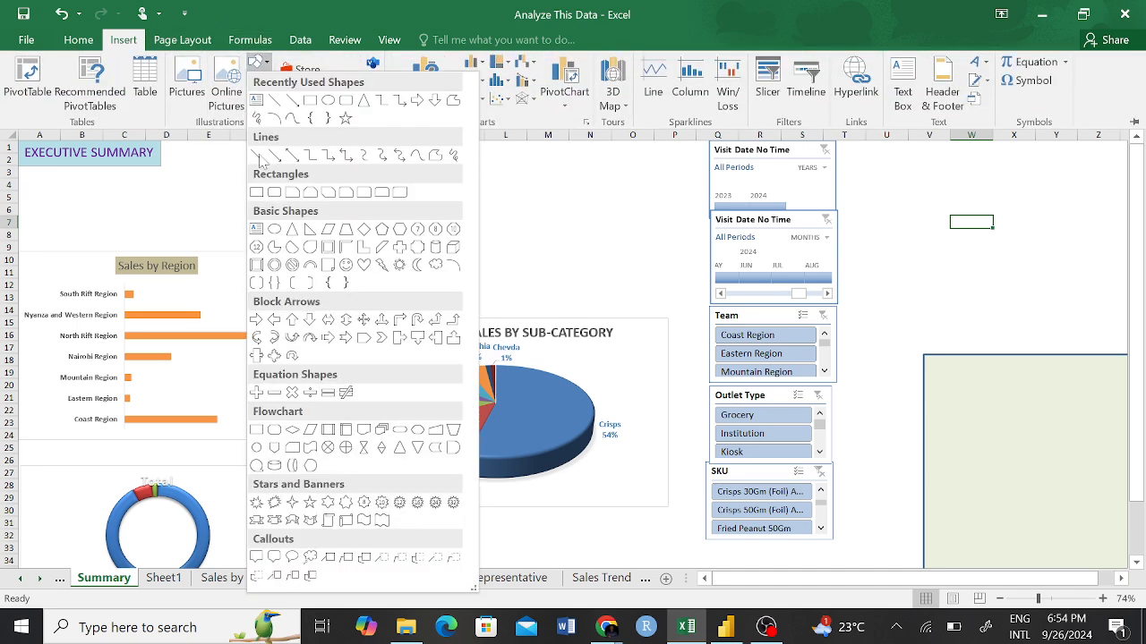
{"action": "left_click", "coordinate": [348, 103]}
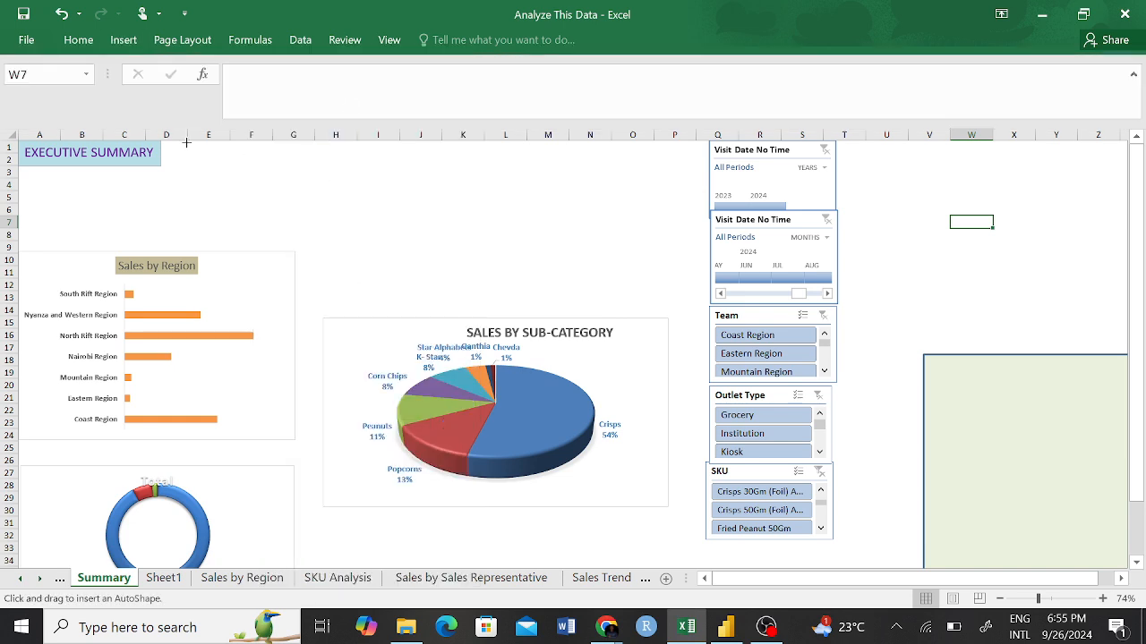
{"action": "left_click", "coordinate": [124, 40]}
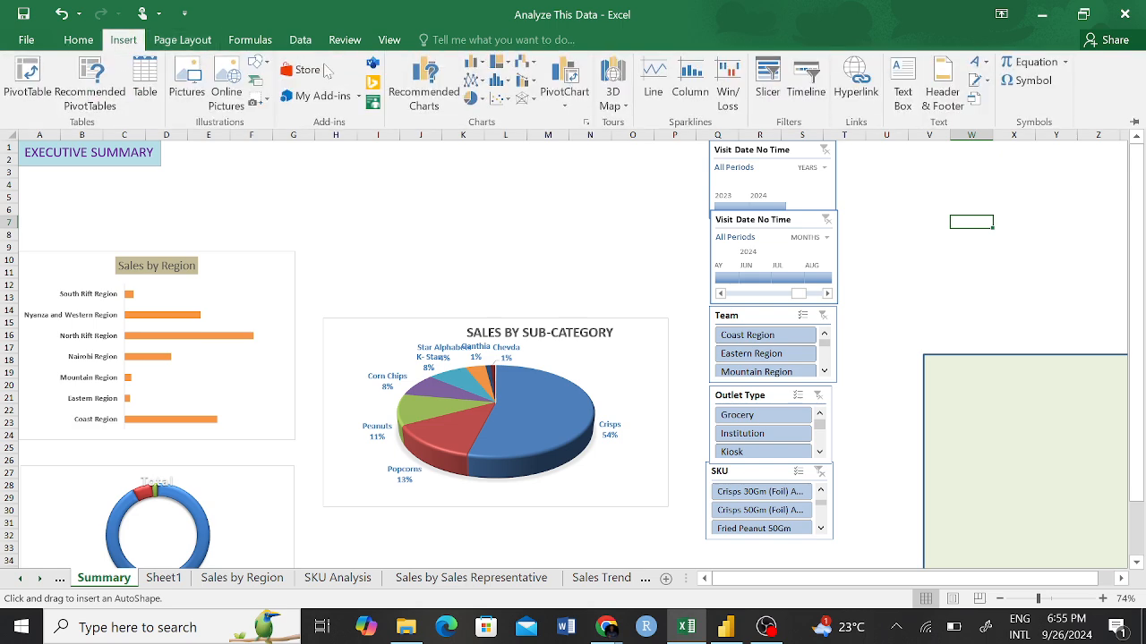
{"action": "left_click", "coordinate": [262, 65]}
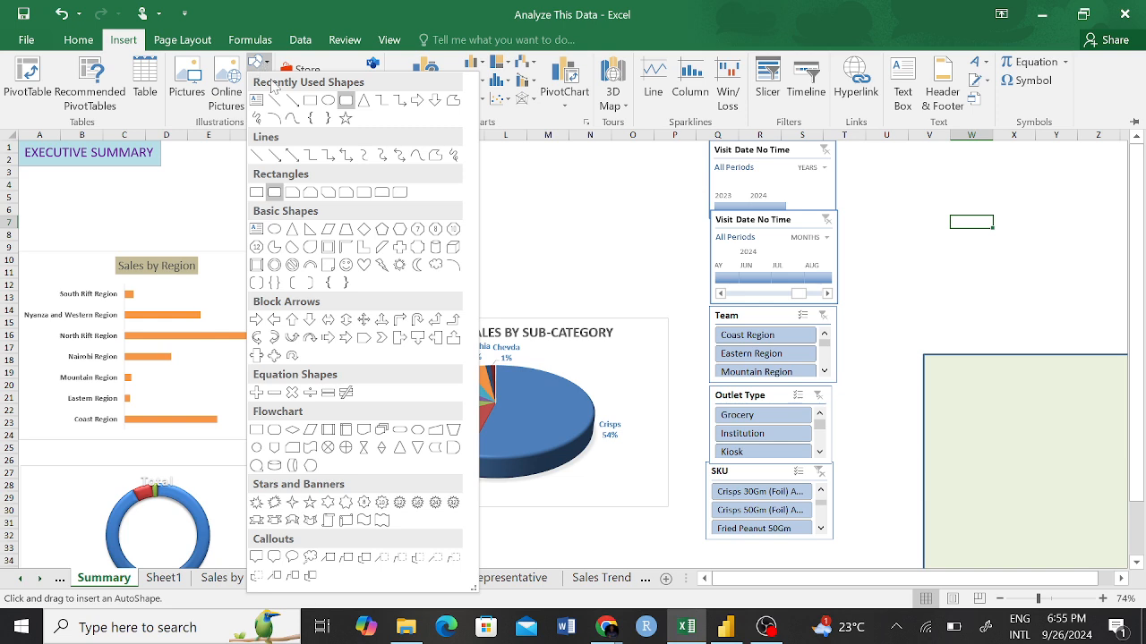
{"action": "left_click", "coordinate": [309, 101]}
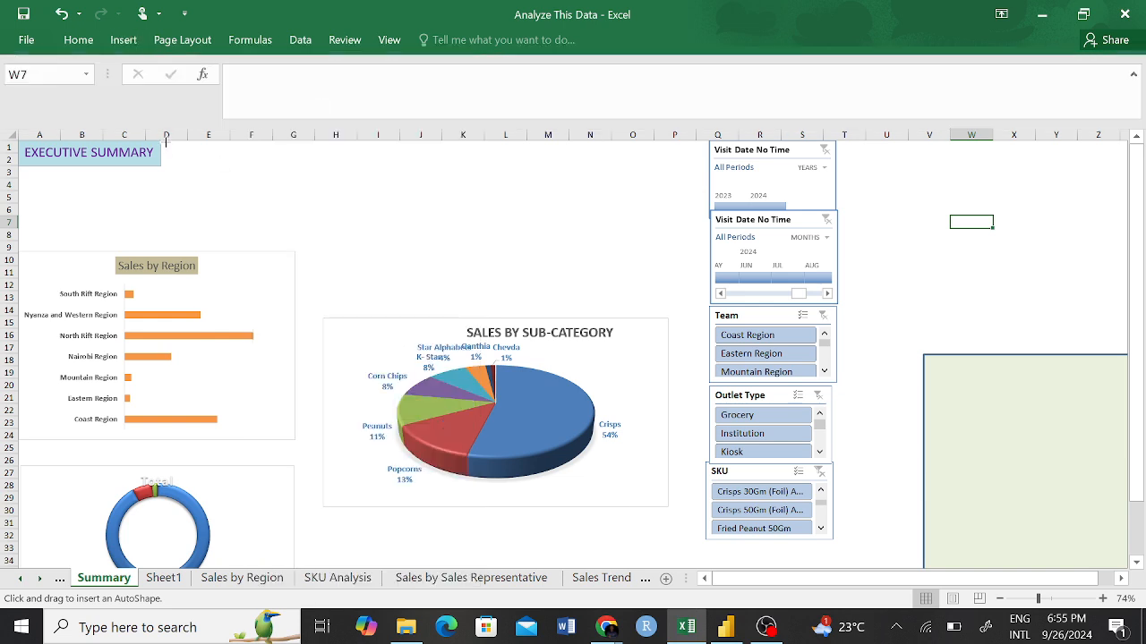
{"action": "left_click_drag", "start_coordinate": [170, 171], "coordinate": [238, 179]}
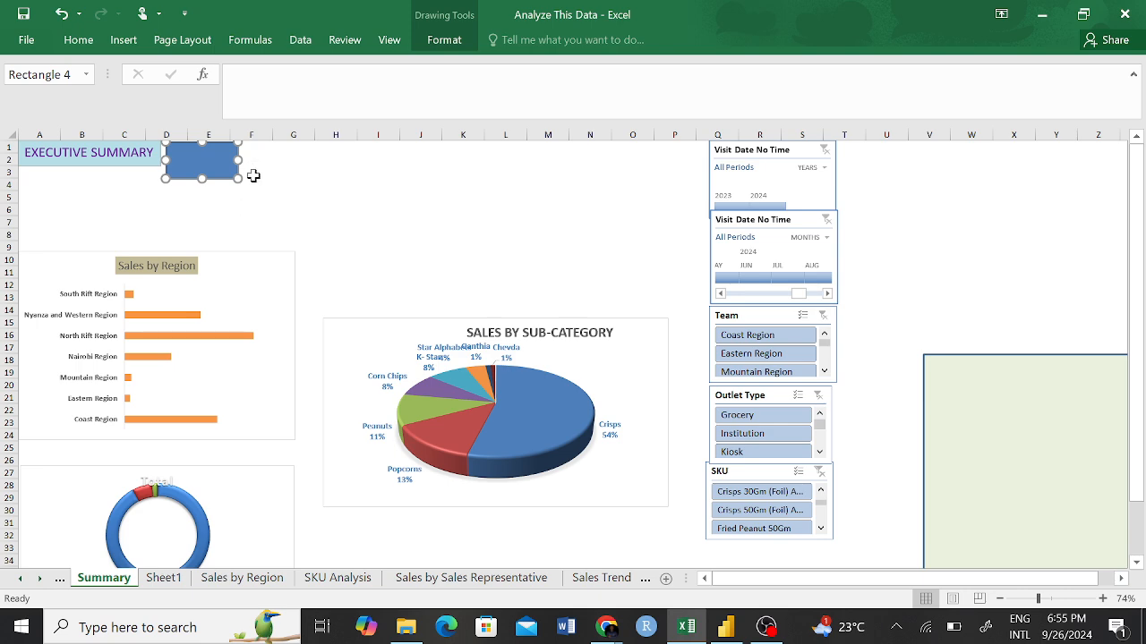
Duplicate the blue rectangle beside the EXECUTIVE SUMMARY title.
{"action": "left_click", "coordinate": [235, 195]}
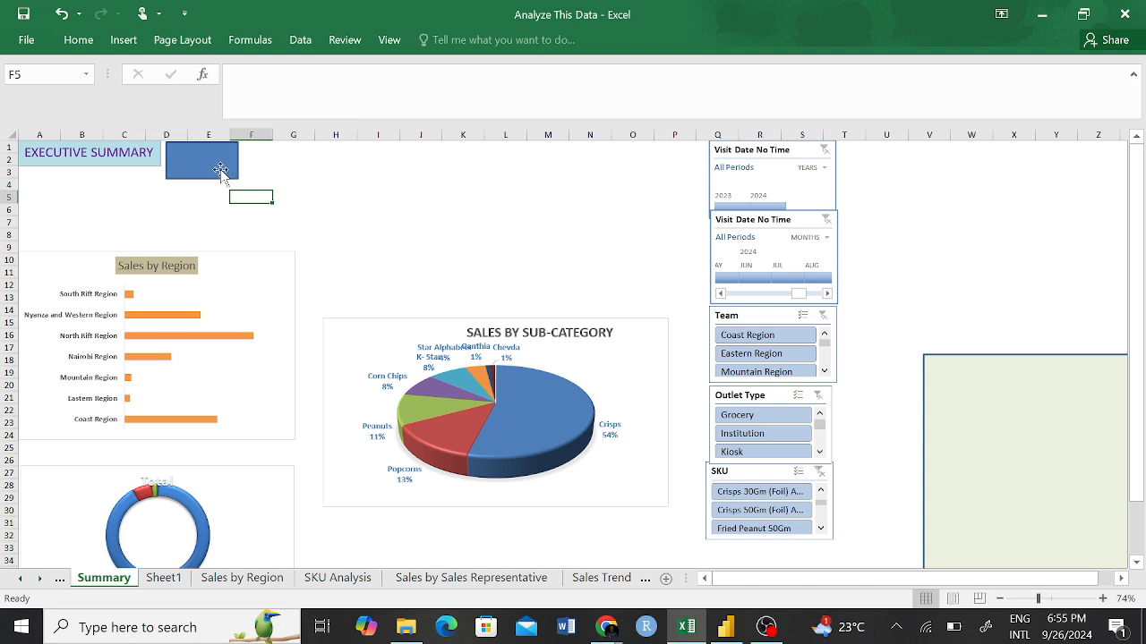
{"action": "left_click", "coordinate": [224, 173]}
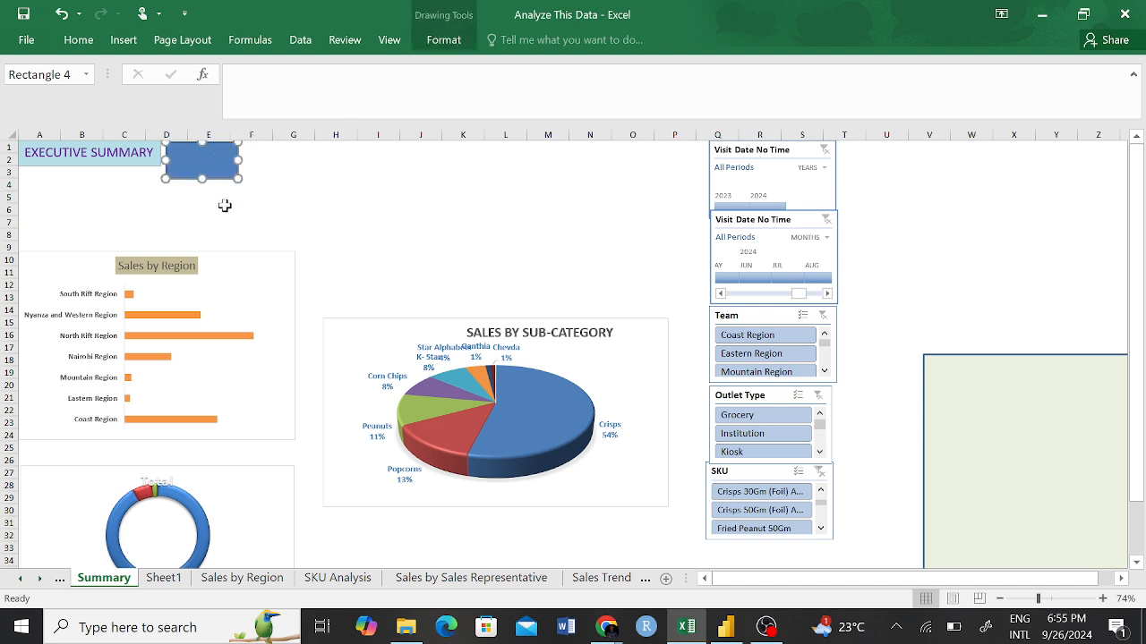
{"action": "key", "text": "ctrl+d"}
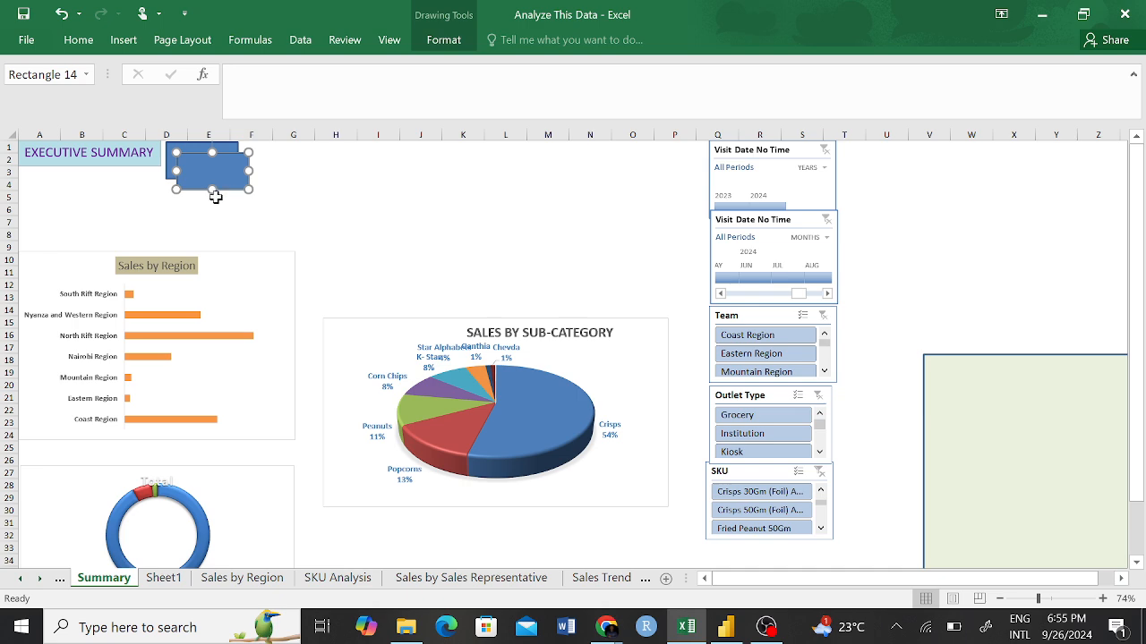
Duplicate the blue rectangle twice more and spread the four cards along rows 1–3, at columns E, I–J, K–L and M–N.
{"action": "key", "text": "ctrl+d"}
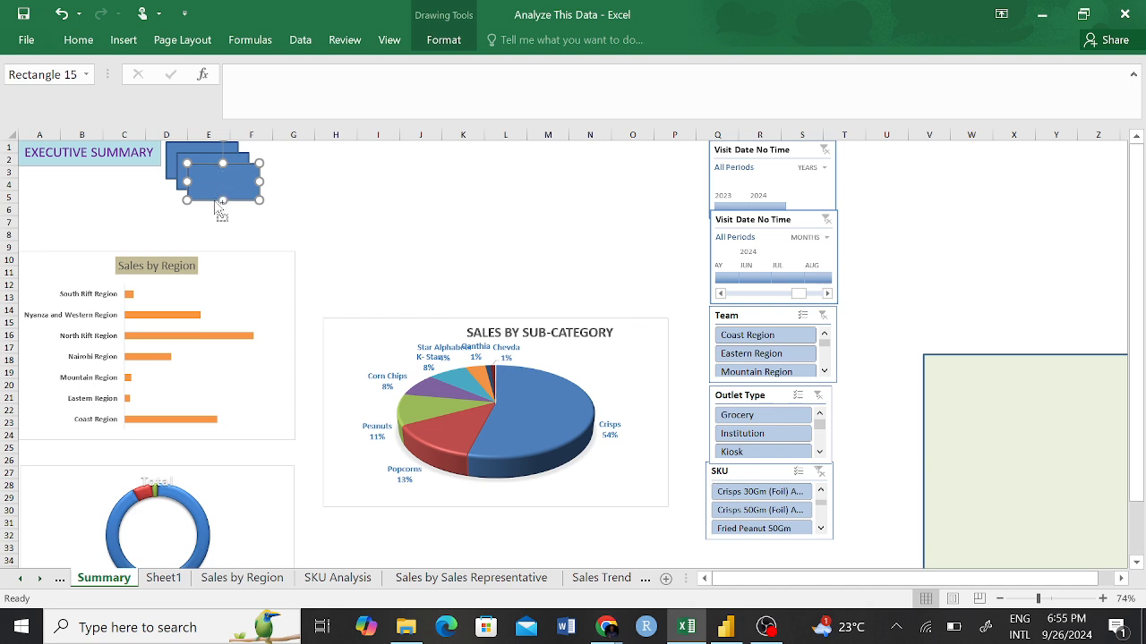
{"action": "key", "text": "ctrl+d"}
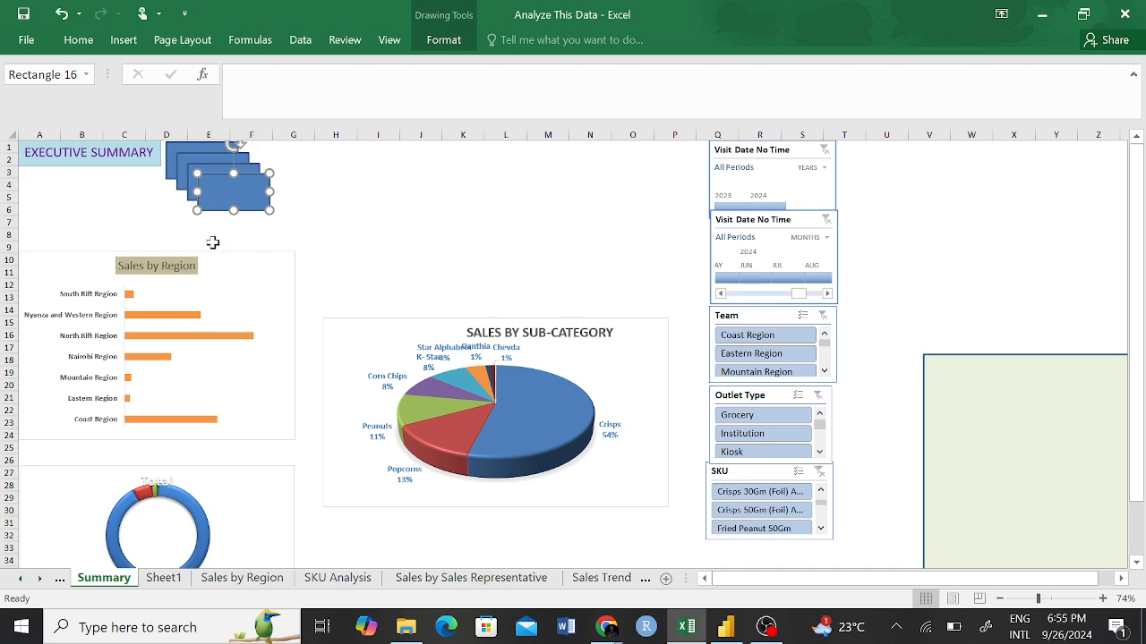
{"action": "left_click_drag", "start_coordinate": [243, 197], "coordinate": [573, 156]}
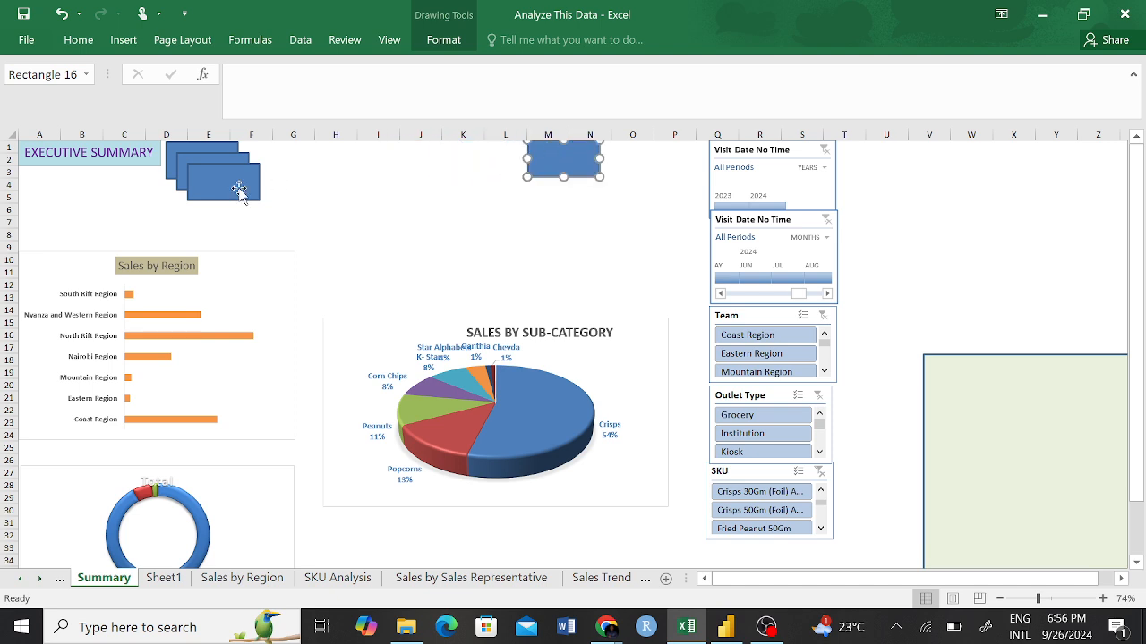
{"action": "left_click_drag", "start_coordinate": [206, 191], "coordinate": [480, 156]}
{"action": "mouse_move", "coordinate": [210, 170]}
{"action": "left_mouse_down"}
{"action": "mouse_move", "coordinate": [400, 159]}
{"action": "mouse_move", "coordinate": [212, 163]}
{"action": "left_mouse_up"}
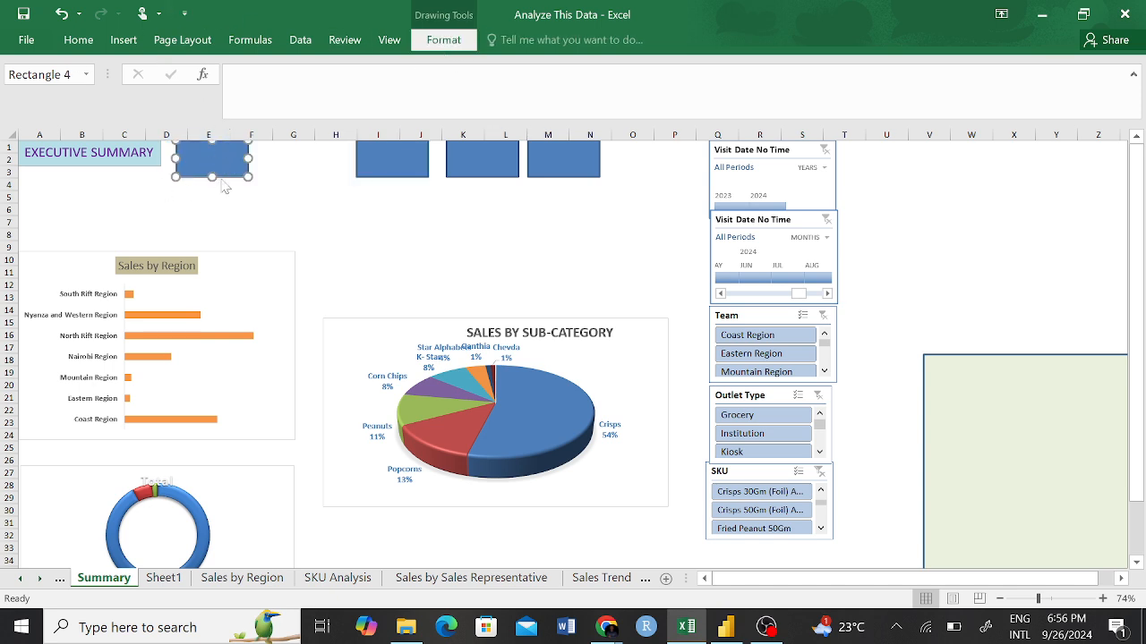
Set the outline weight of the first rectangle, beside the EXECUTIVE SUMMARY title, to ¼ pt.
{"action": "left_click", "coordinate": [442, 47]}
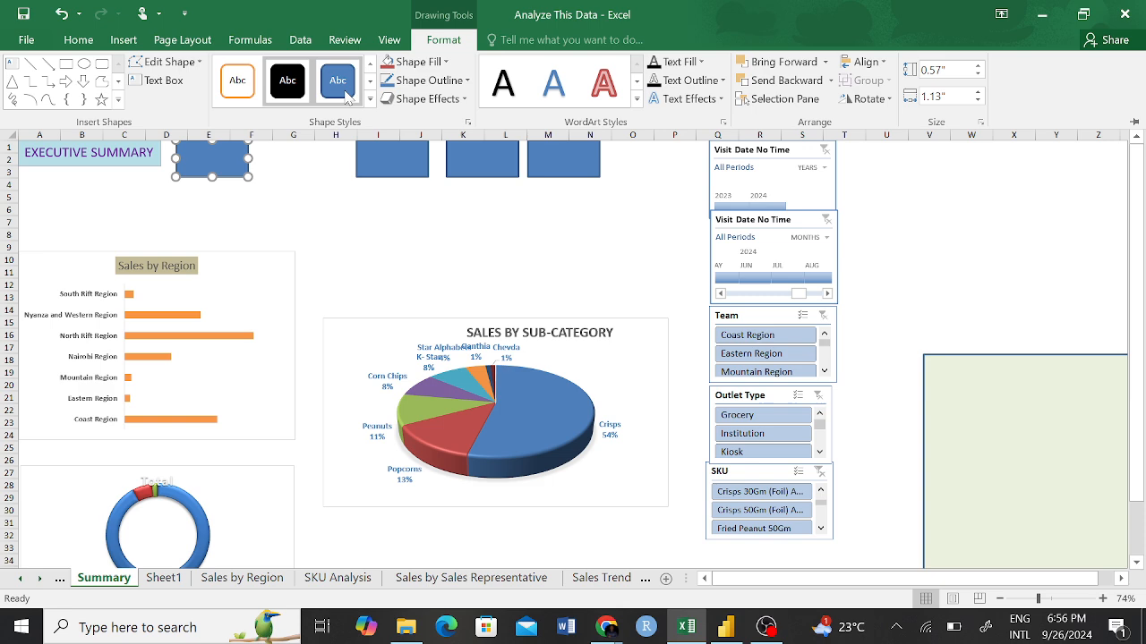
{"action": "left_click", "coordinate": [466, 81]}
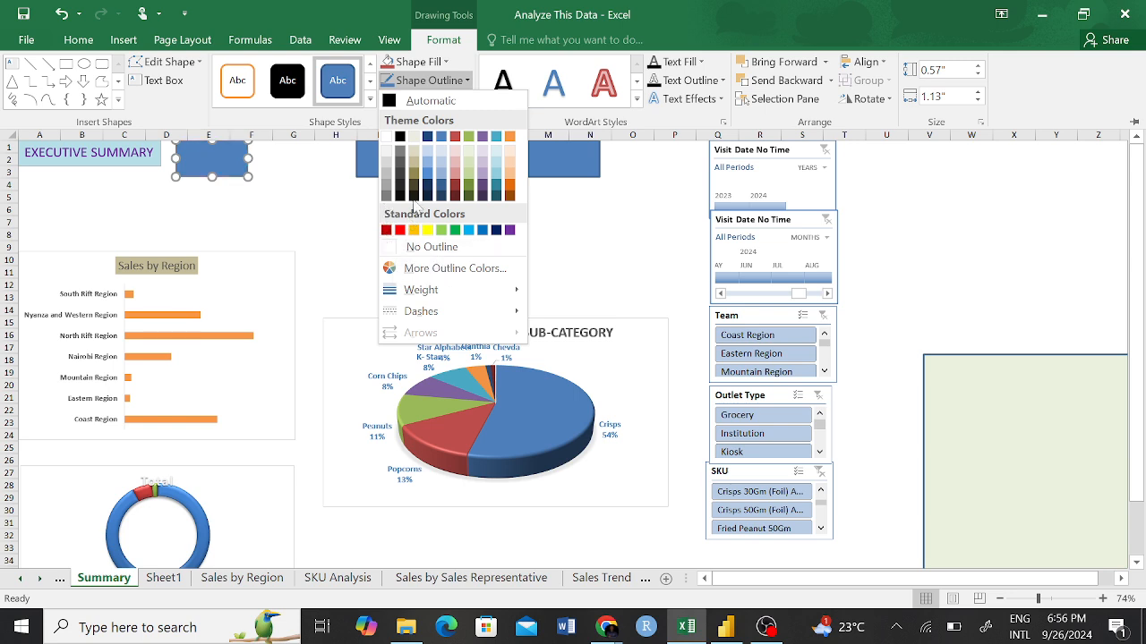
{"action": "mouse_move", "coordinate": [488, 290]}
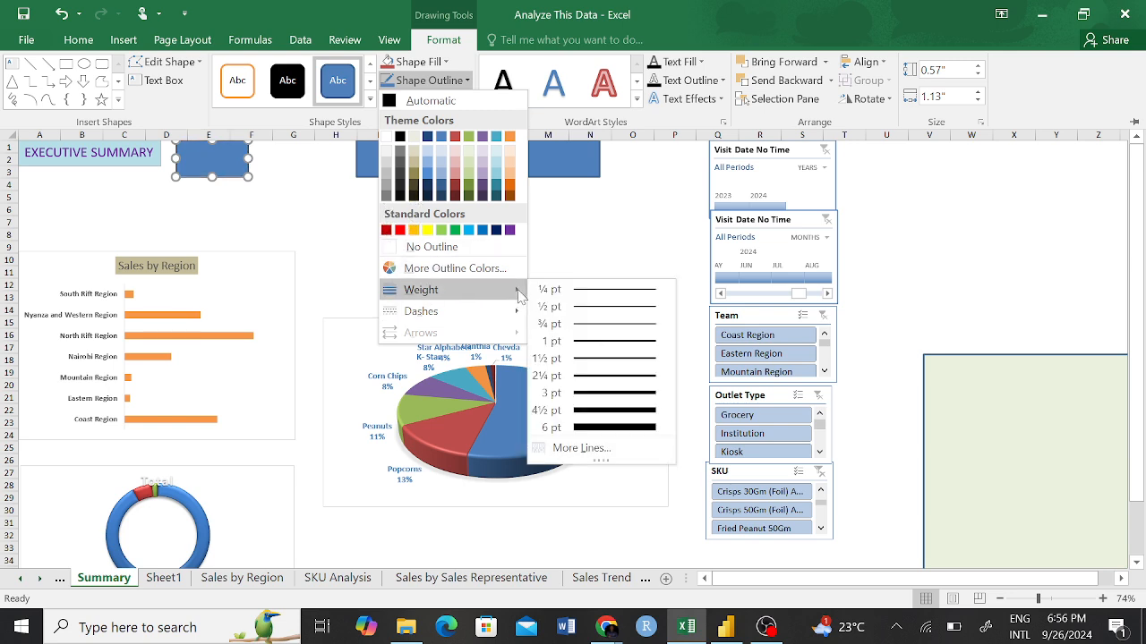
{"action": "left_click", "coordinate": [601, 298]}
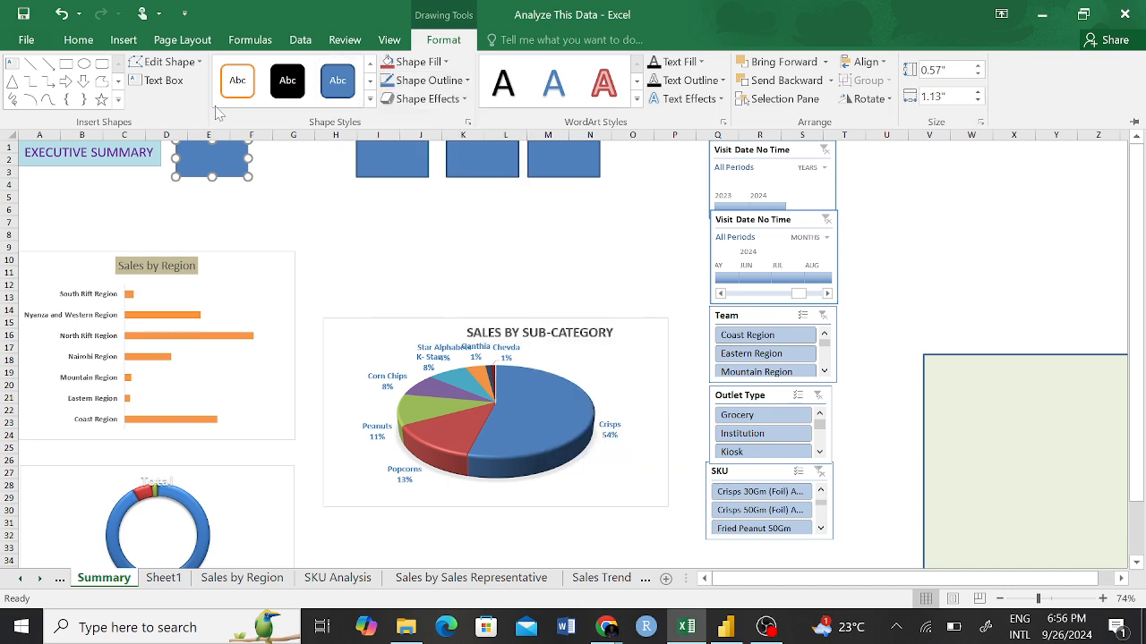
Try to copy the first rectangle's formatting to the rectangle over columns I–J with Format Painter.
{"action": "left_click", "coordinate": [78, 39]}
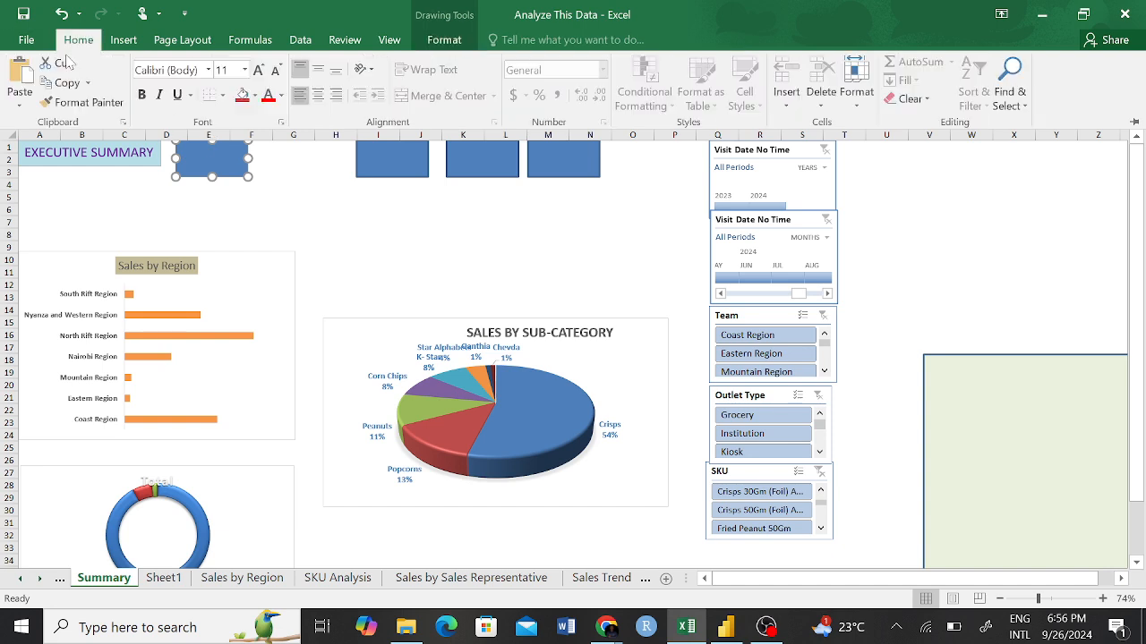
{"action": "left_click", "coordinate": [76, 102]}
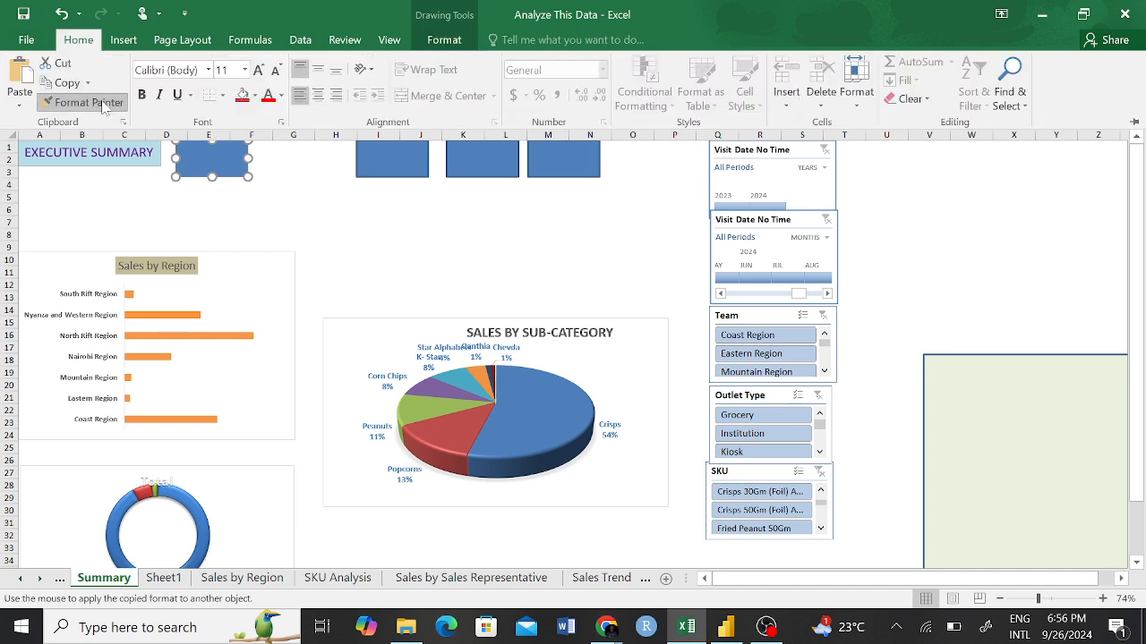
{"action": "left_click", "coordinate": [399, 165]}
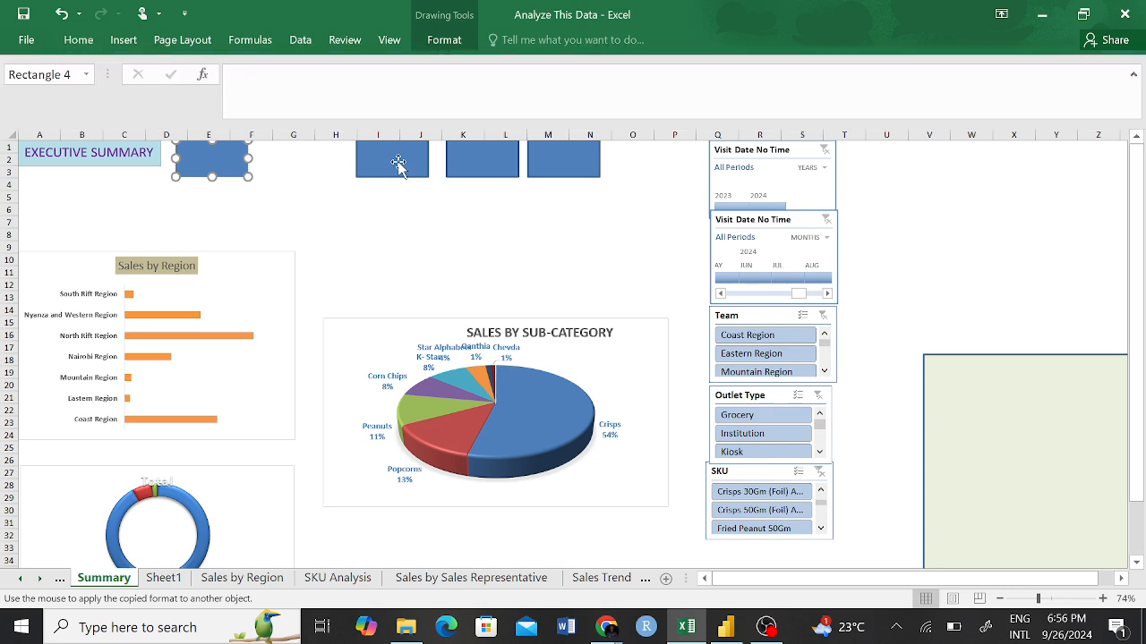
{"action": "left_click", "coordinate": [368, 216]}
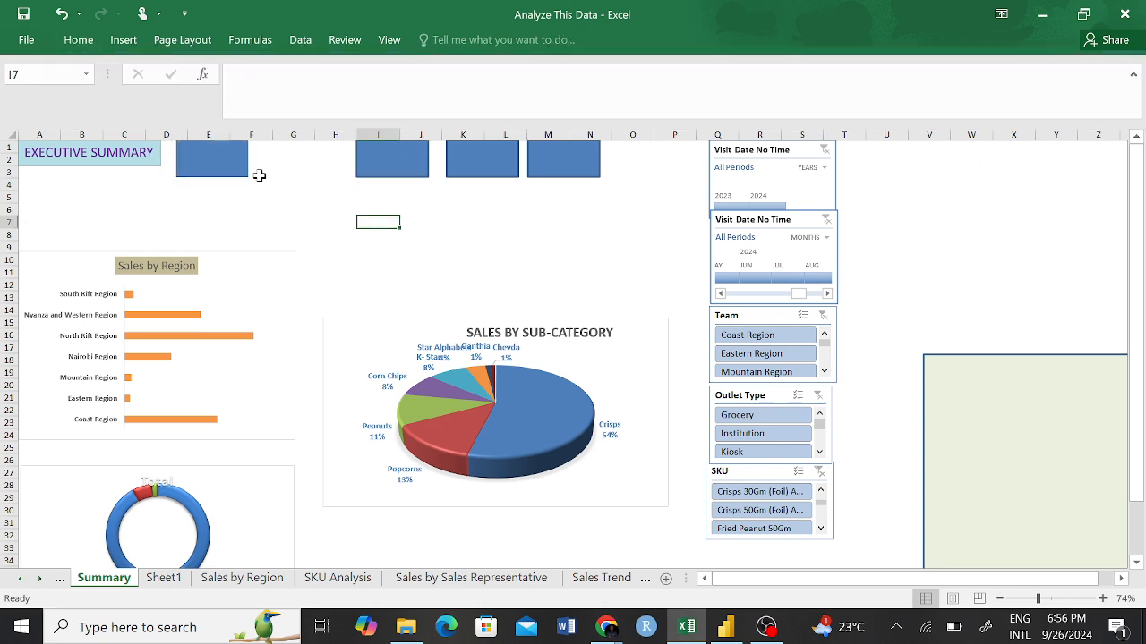
Enlarge the first rectangle to about 1.37" wide by 0.65" high and fill it with light aqua.
{"action": "left_click", "coordinate": [191, 153]}
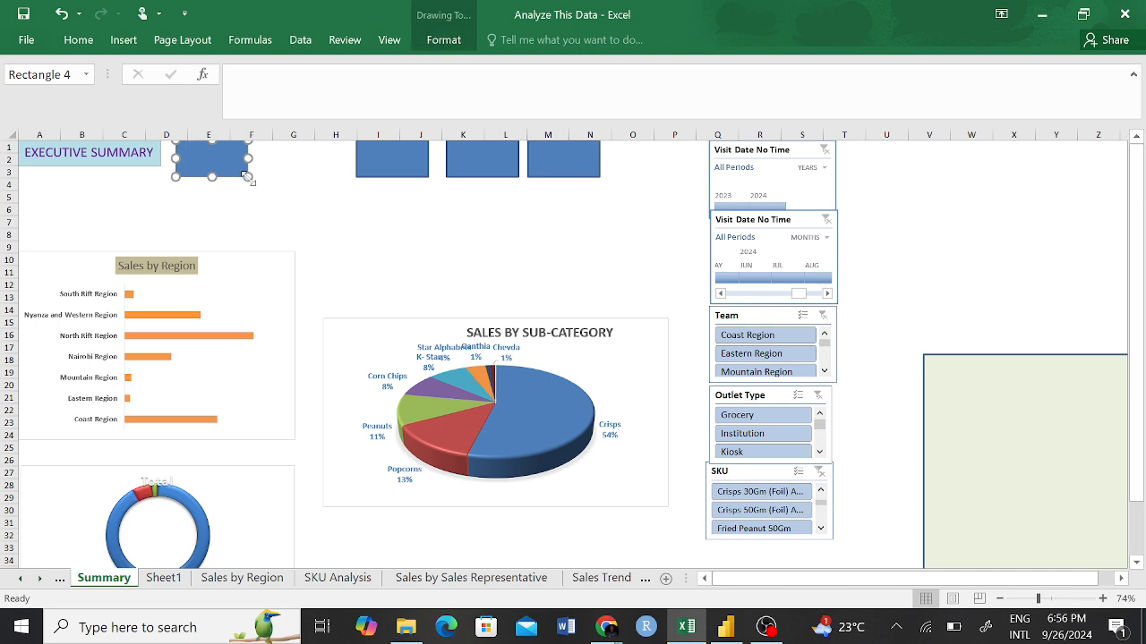
{"action": "left_click_drag", "start_coordinate": [247, 177], "coordinate": [263, 182]}
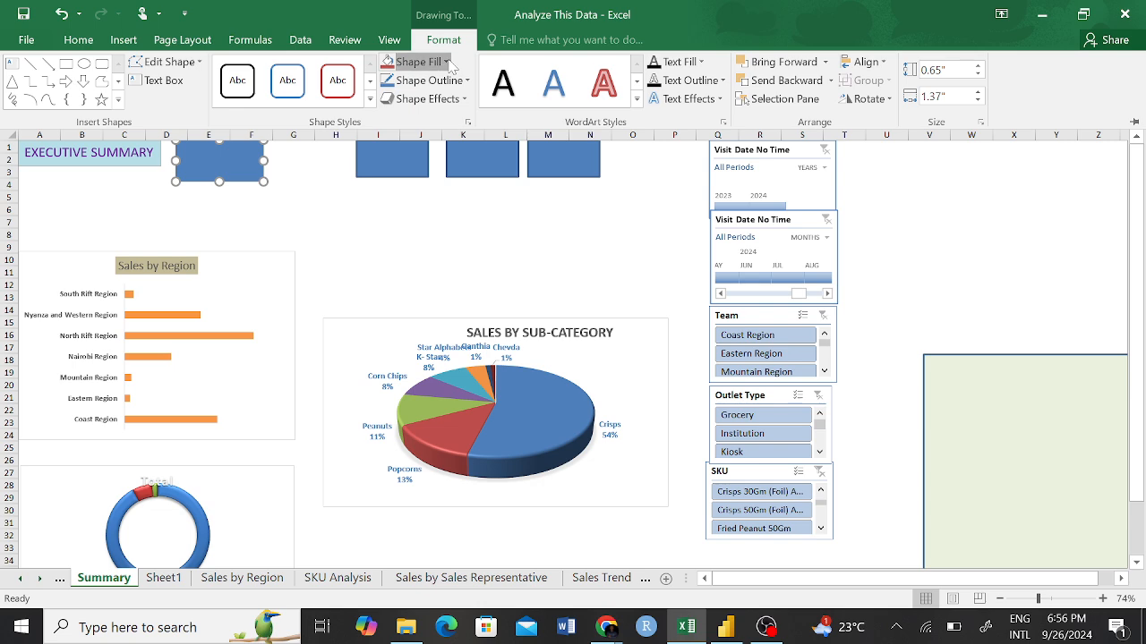
{"action": "left_click", "coordinate": [430, 62]}
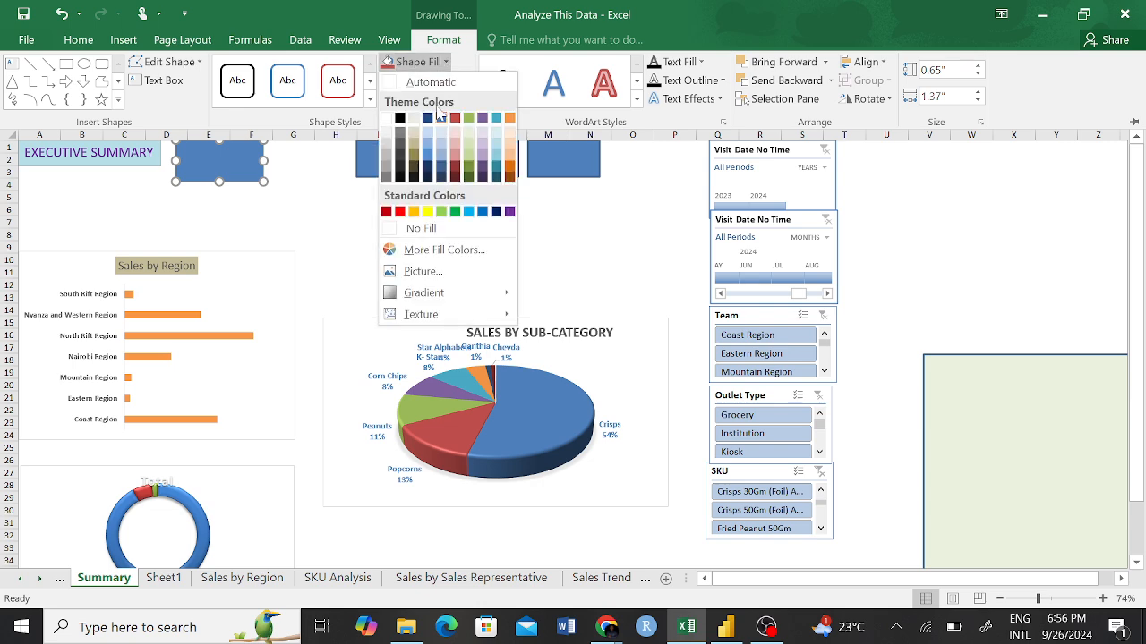
{"action": "left_click", "coordinate": [497, 146]}
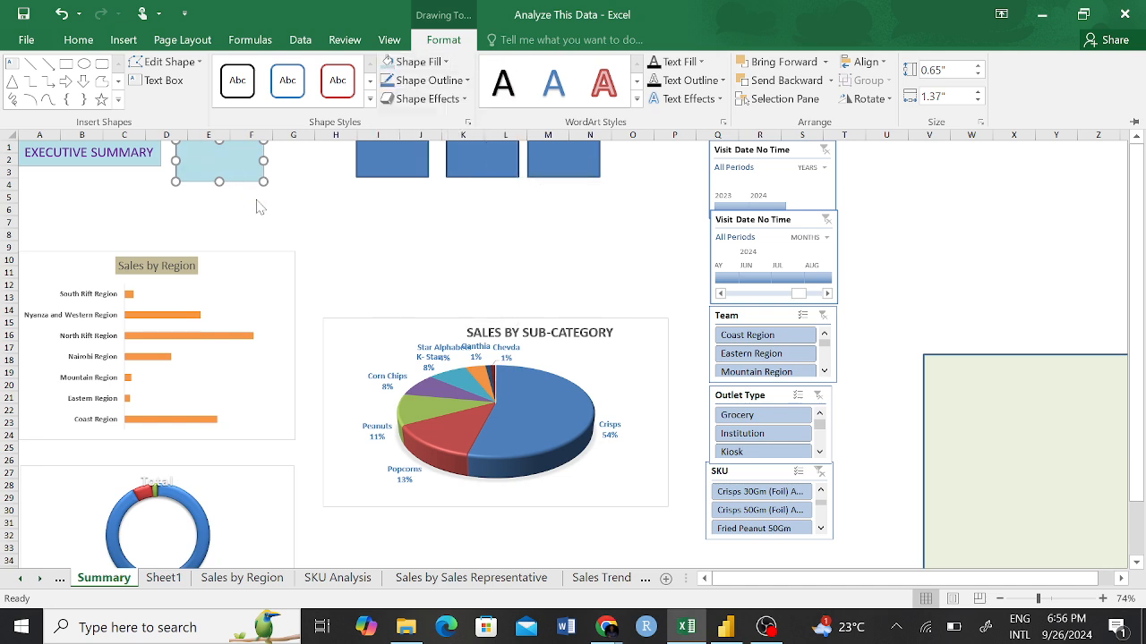
{"action": "key", "text": "ctrl+F1"}
{"action": "left_click", "coordinate": [285, 198]}
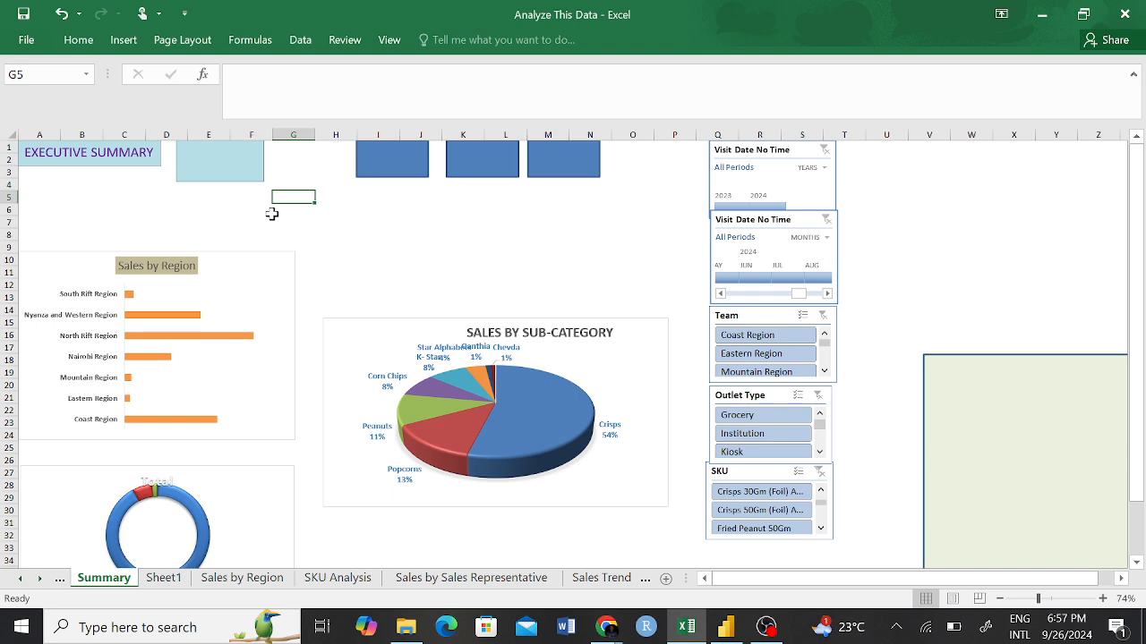
Draw a text box across the upper half of the light aqua card, about one row high and nearly the card's full width.
{"action": "left_click", "coordinate": [220, 173]}
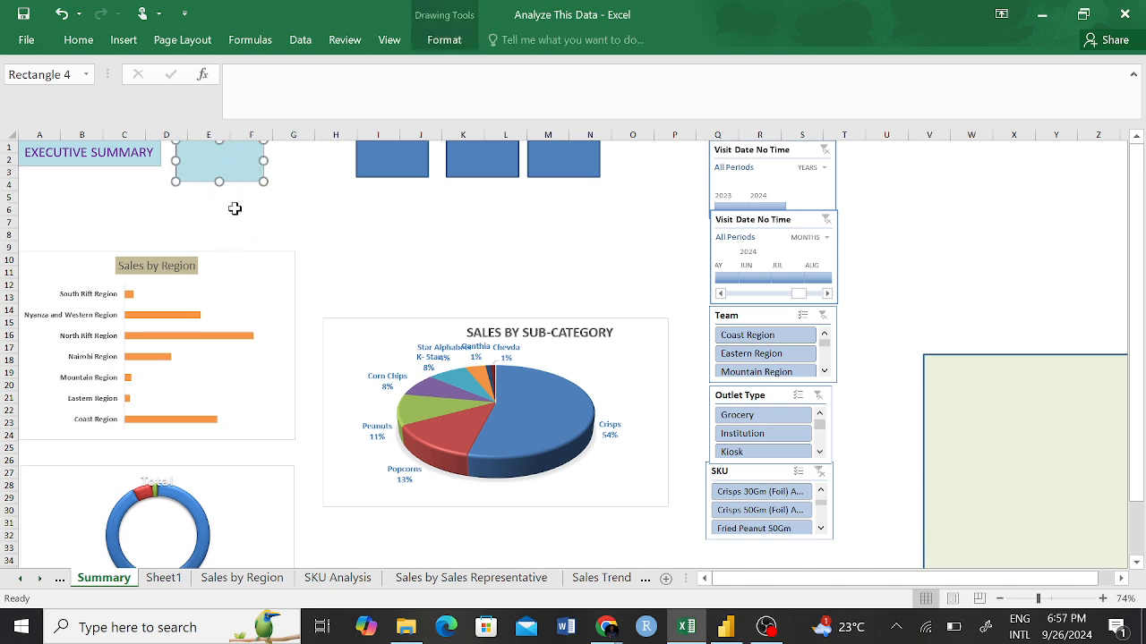
{"action": "left_click", "coordinate": [202, 209]}
{"action": "left_click", "coordinate": [217, 169]}
{"action": "left_click", "coordinate": [123, 41]}
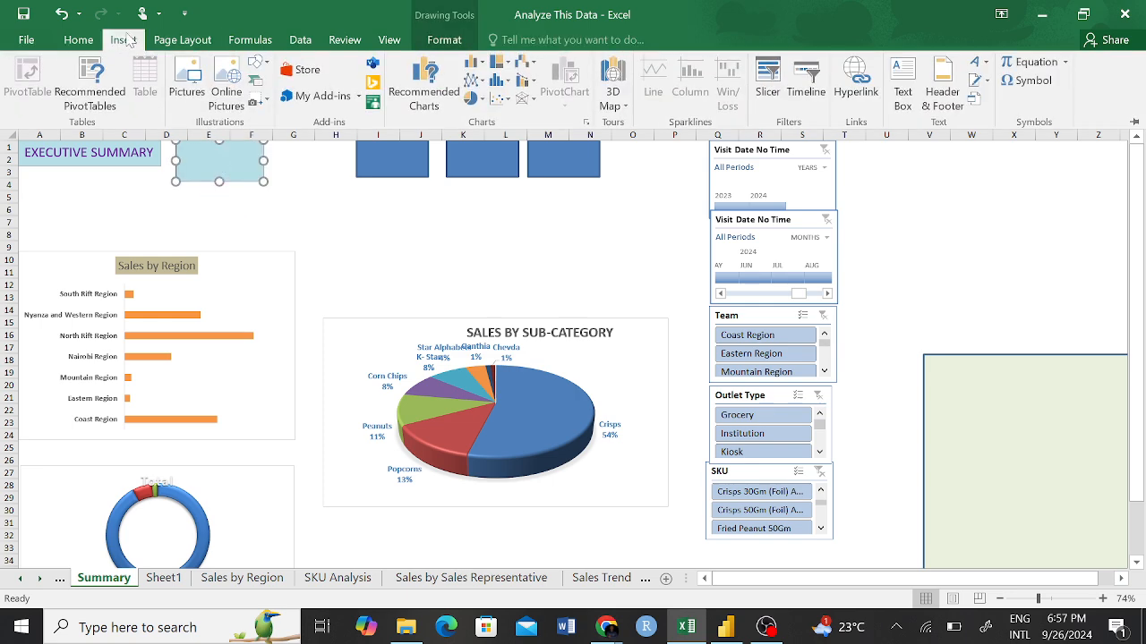
{"action": "left_click", "coordinate": [904, 94]}
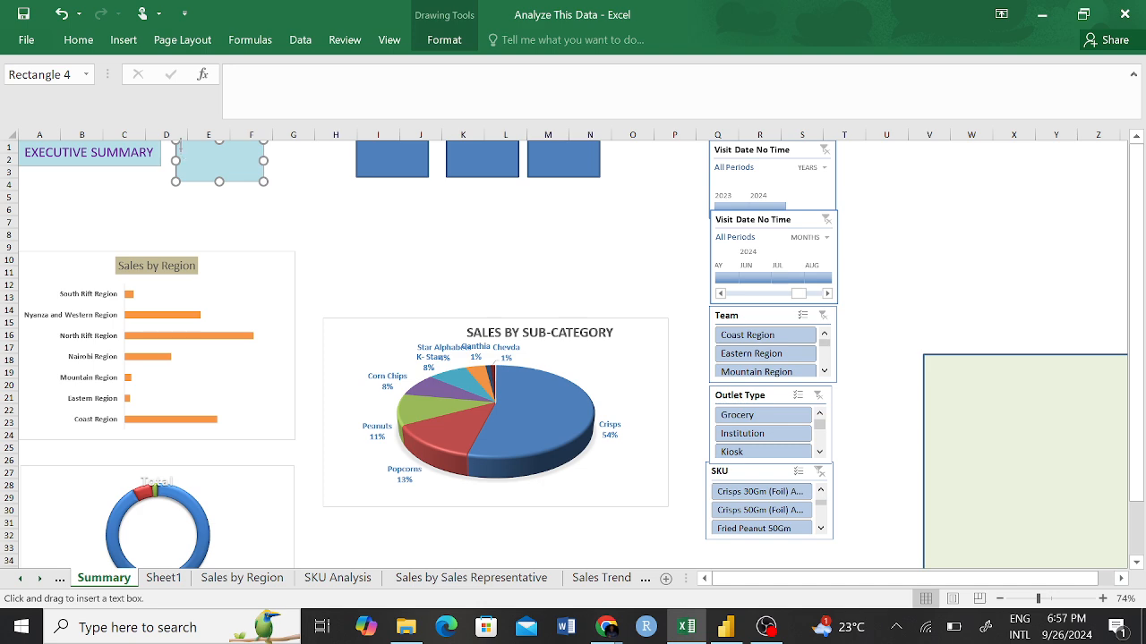
{"action": "left_click_drag", "start_coordinate": [179, 147], "coordinate": [263, 163]}
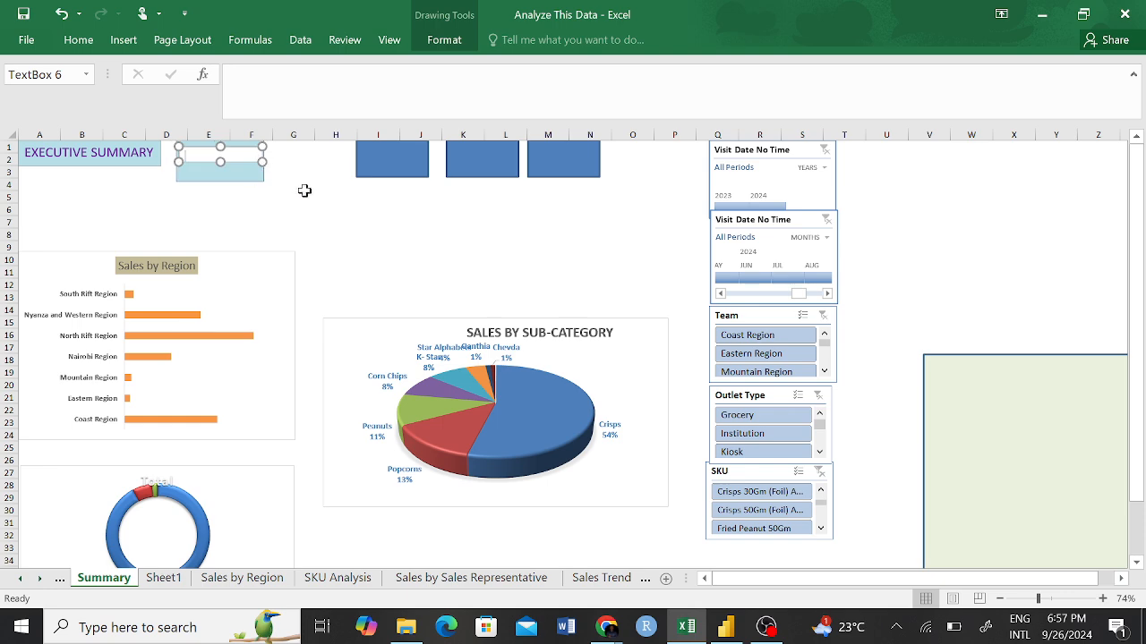
{"action": "left_click", "coordinate": [293, 194]}
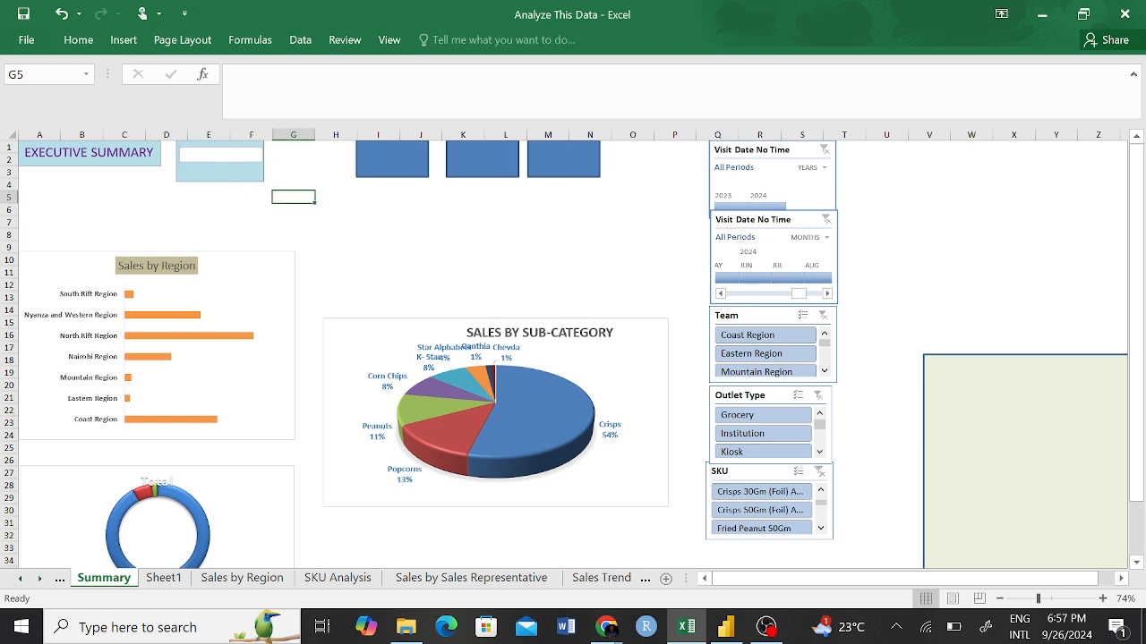
Move the light aqua card slightly left so it starts at column D, close to the EXECUTIVE SUMMARY title.
{"action": "left_click_drag", "start_coordinate": [226, 166], "coordinate": [225, 156]}
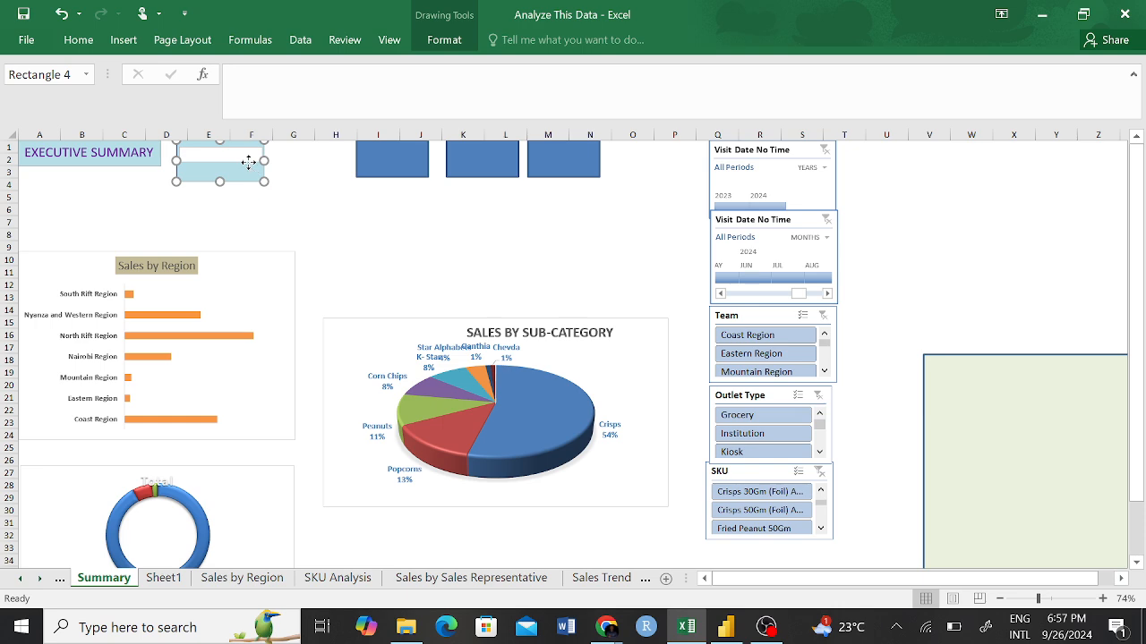
{"action": "left_click_drag", "start_coordinate": [248, 162], "coordinate": [246, 158]}
{"action": "left_click_drag", "start_coordinate": [284, 191], "coordinate": [229, 171]}
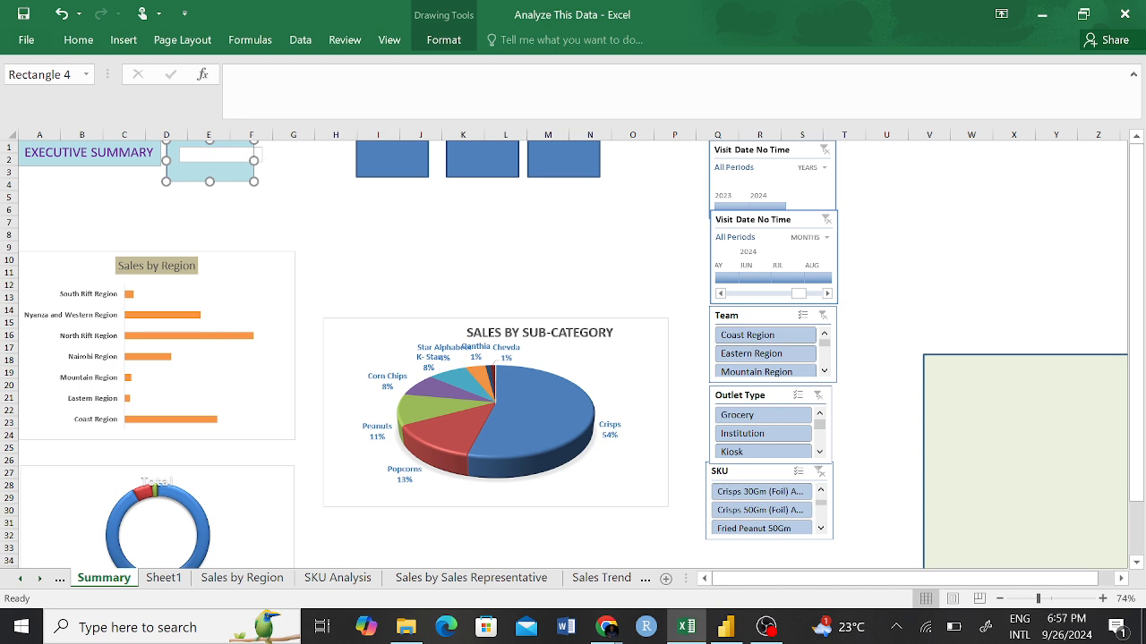
Enter TOTAL SALES in the text box and narrow the box to fit inside the light aqua card.
{"action": "left_click", "coordinate": [261, 157]}
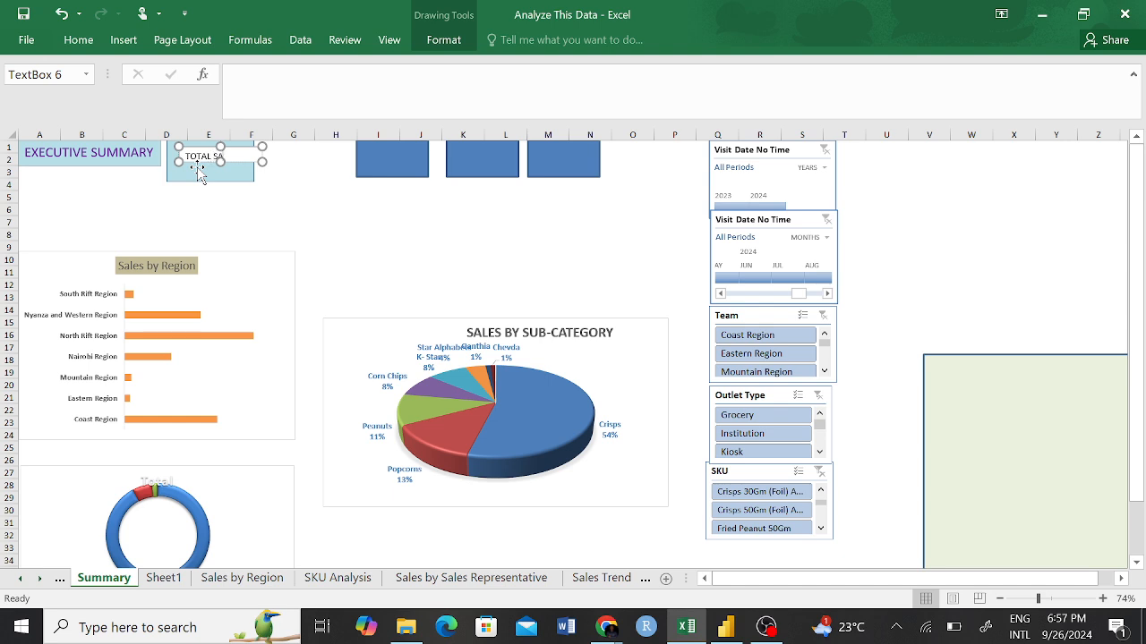
{"action": "left_click", "coordinate": [295, 162]}
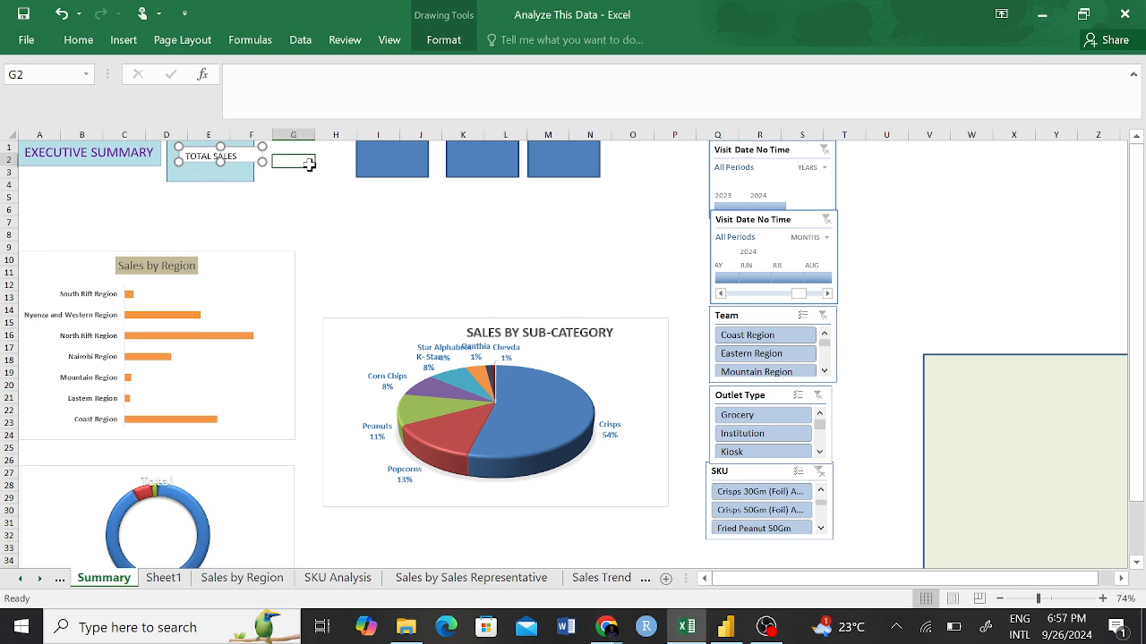
{"action": "left_click", "coordinate": [262, 161]}
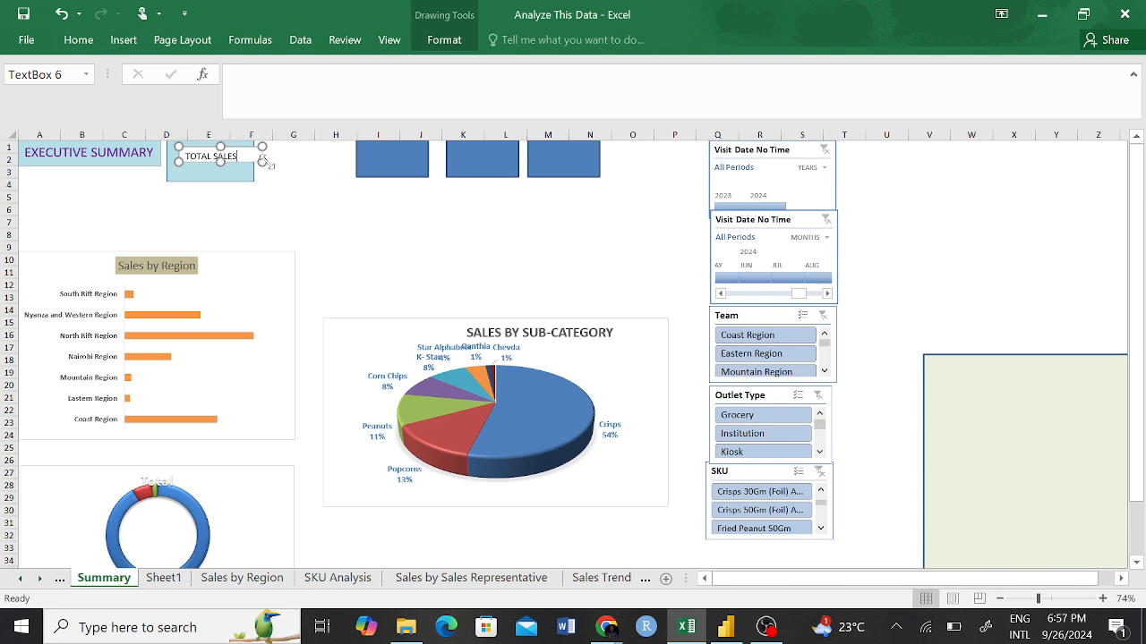
{"action": "left_click_drag", "start_coordinate": [262, 162], "coordinate": [245, 165]}
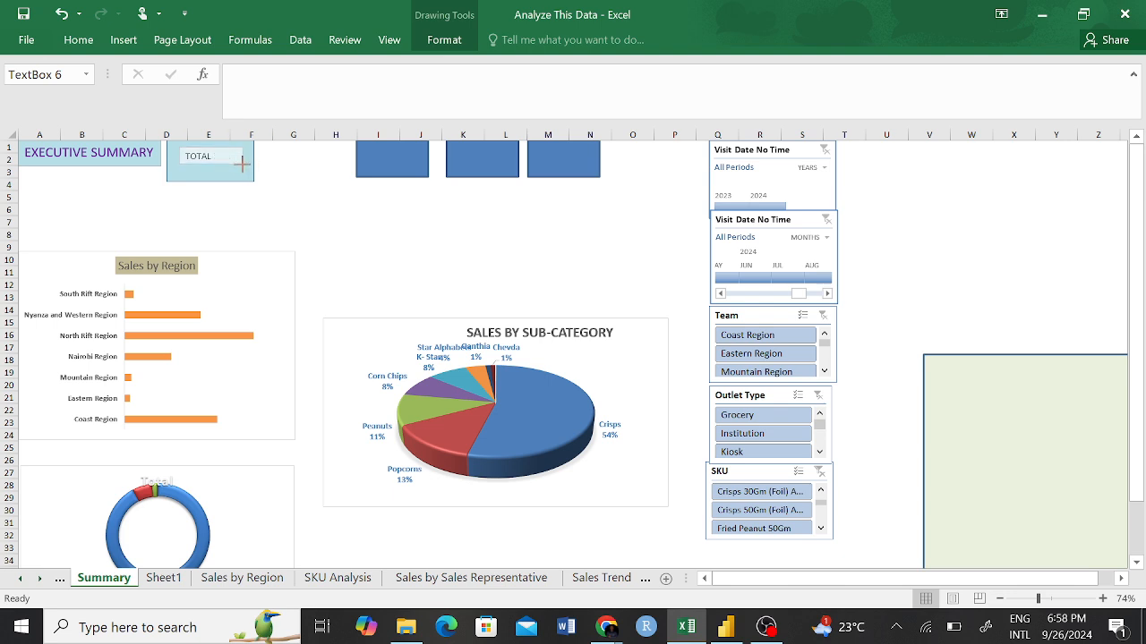
{"action": "left_click_drag", "start_coordinate": [244, 164], "coordinate": [245, 164]}
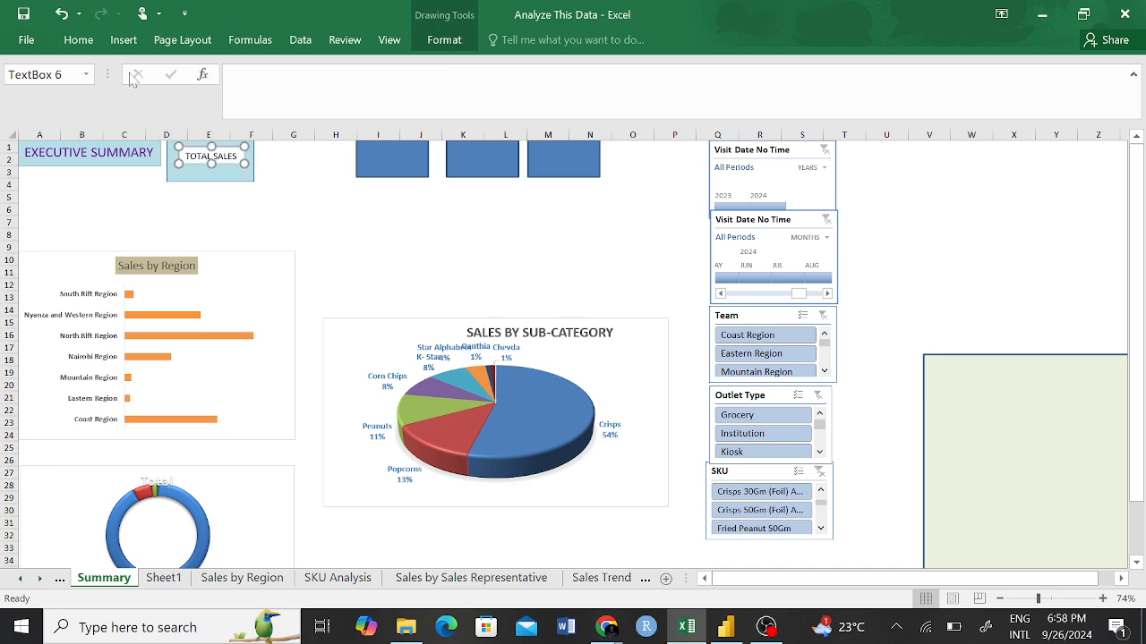
Center the TOTAL SALES text both vertically and horizontally in its text box.
{"action": "left_click", "coordinate": [85, 40]}
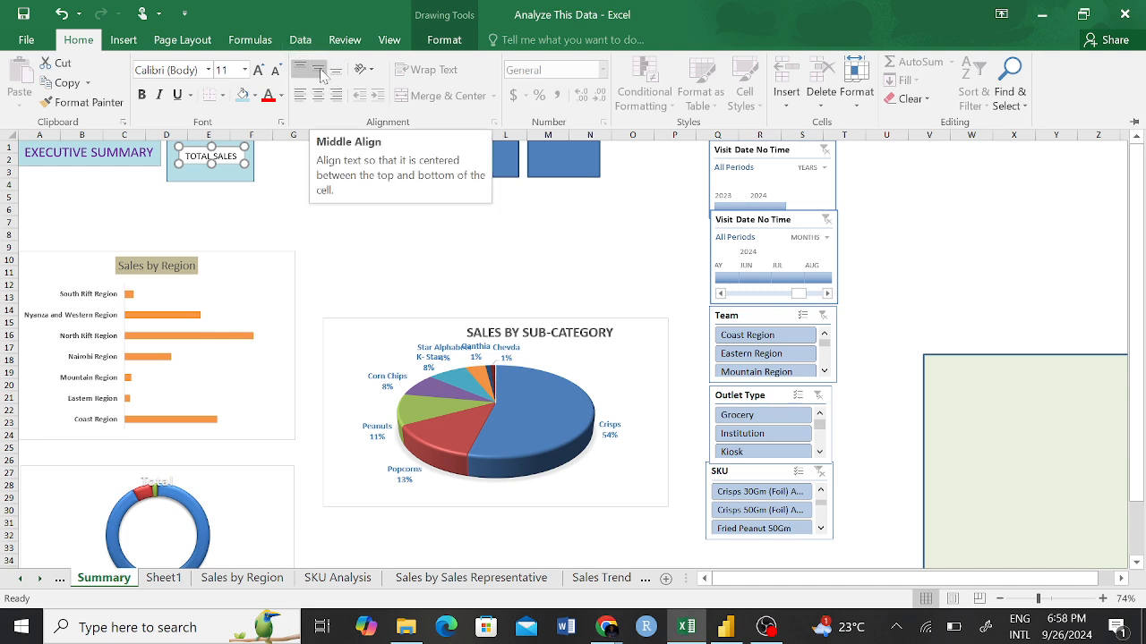
{"action": "left_click", "coordinate": [319, 76]}
{"action": "left_click", "coordinate": [319, 95]}
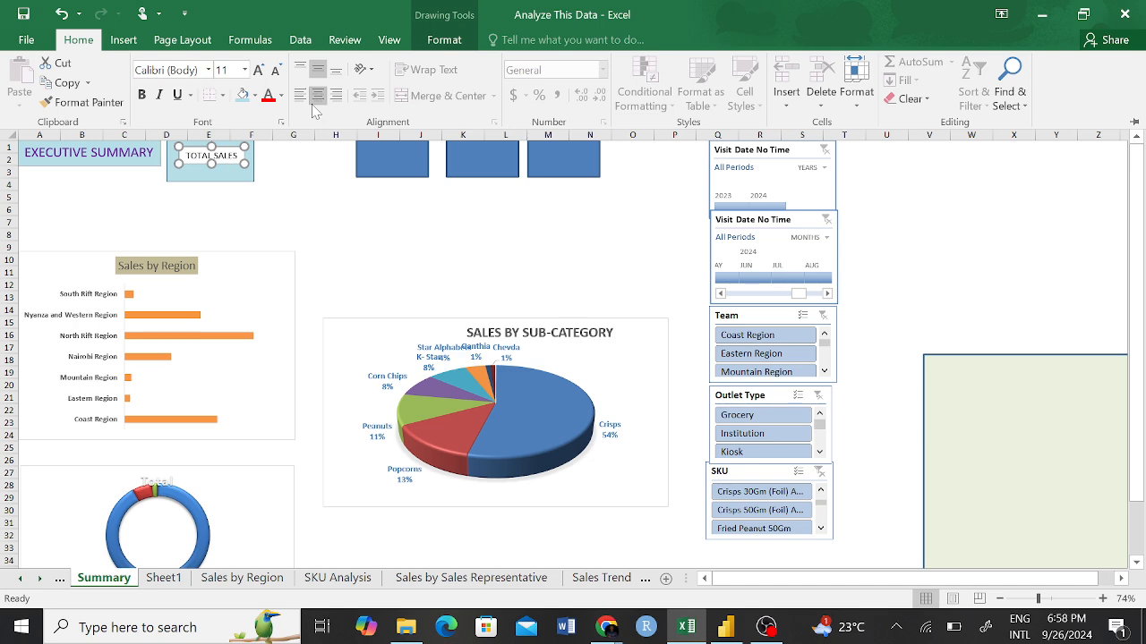
{"action": "key", "text": "ctrl+F1"}
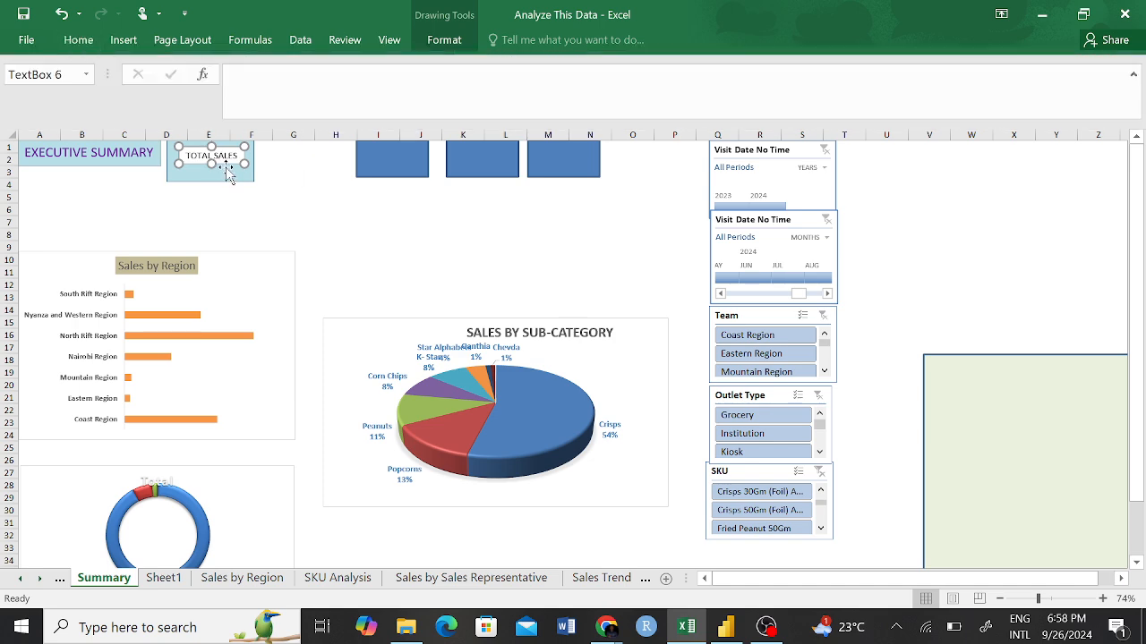
Move the light aqua card down to about rows 4–7 and shift the TOTAL SALES text box slightly up to row 1.
{"action": "left_click_drag", "start_coordinate": [228, 176], "coordinate": [218, 216]}
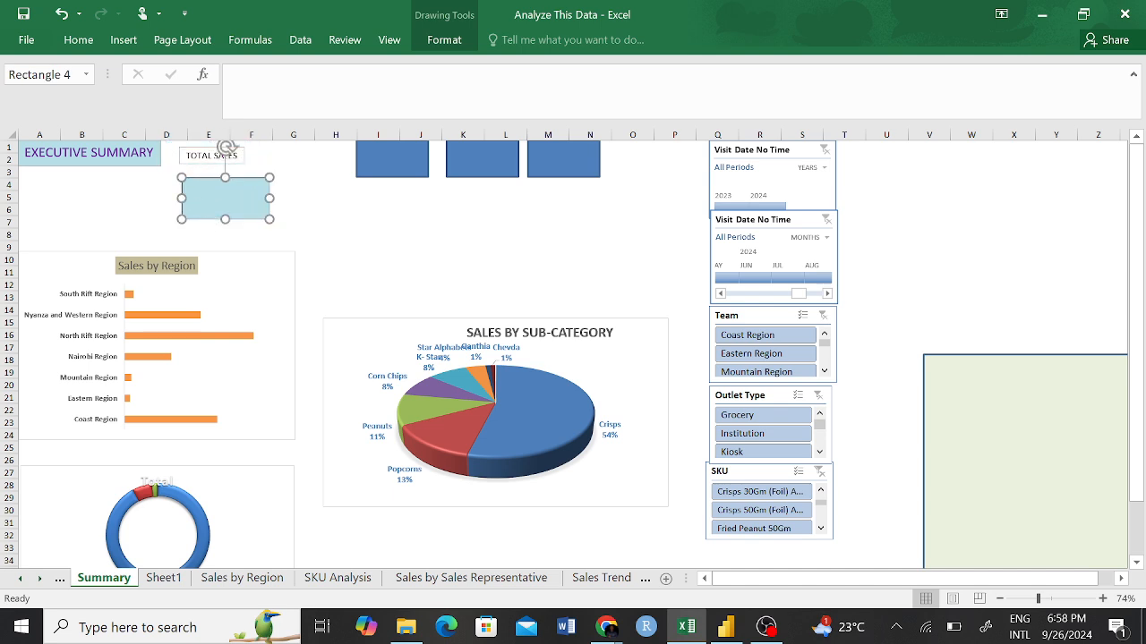
{"action": "left_click", "coordinate": [182, 158]}
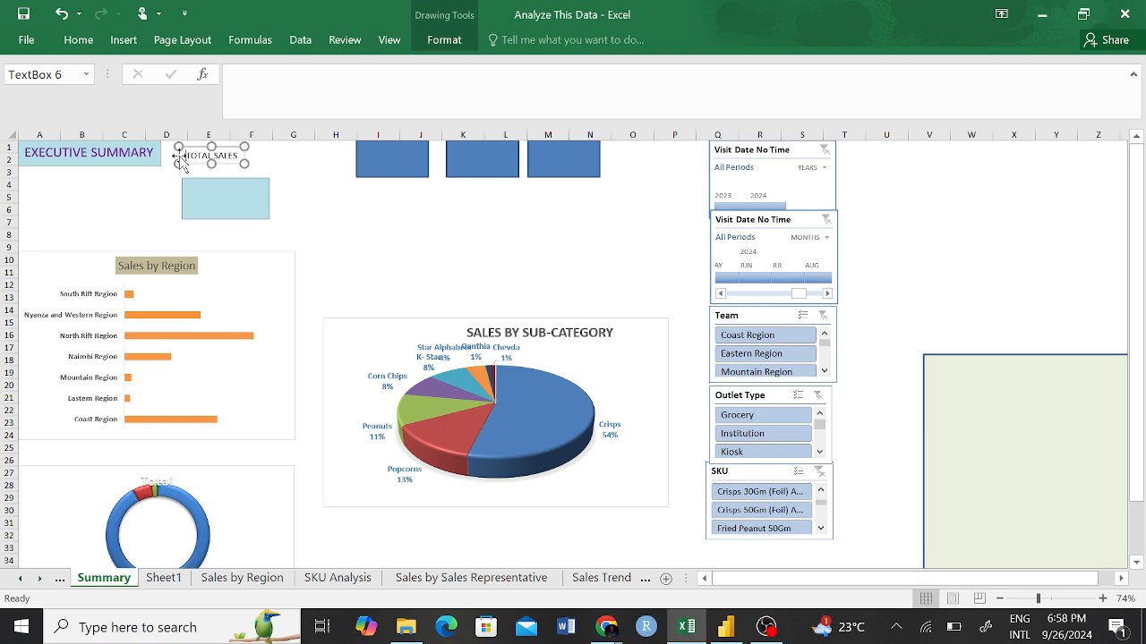
{"action": "left_click_drag", "start_coordinate": [181, 158], "coordinate": [179, 150]}
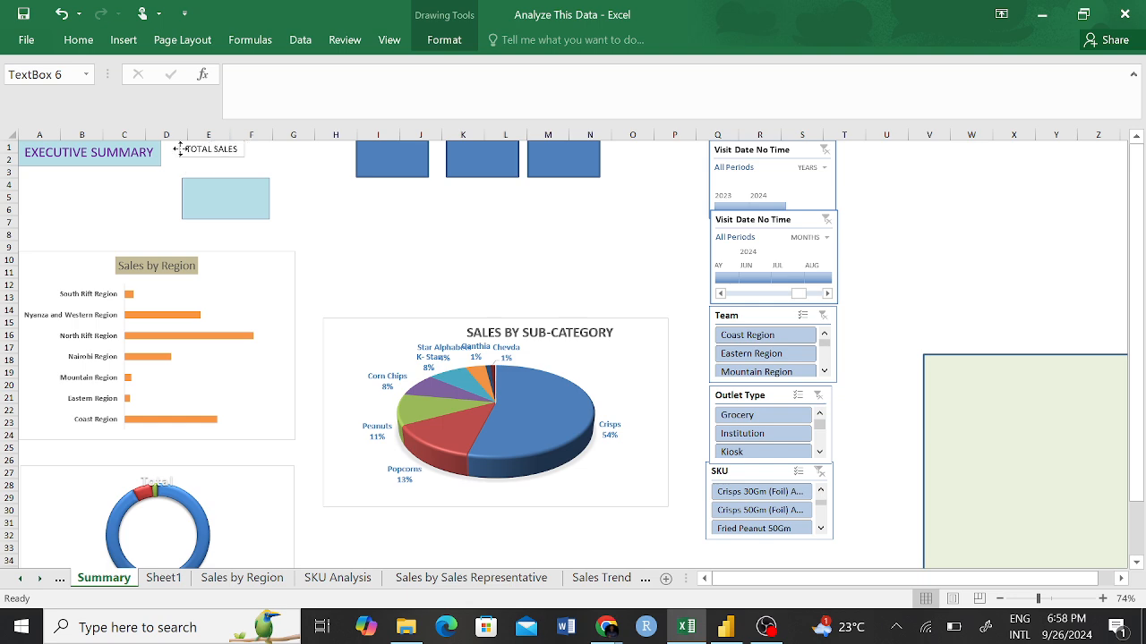
Move the light aqua card up behind the TOTAL SALES text box, spanning about rows 1–4, and fine-tune its horizontal position.
{"action": "left_click_drag", "start_coordinate": [237, 205], "coordinate": [227, 163]}
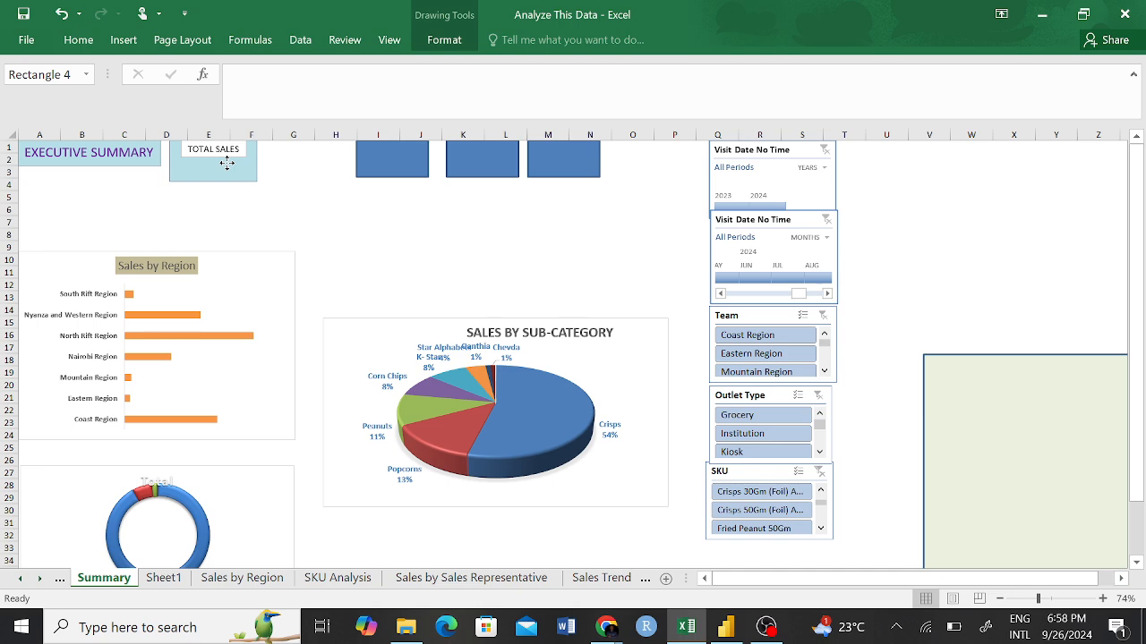
{"action": "left_click", "coordinate": [305, 186]}
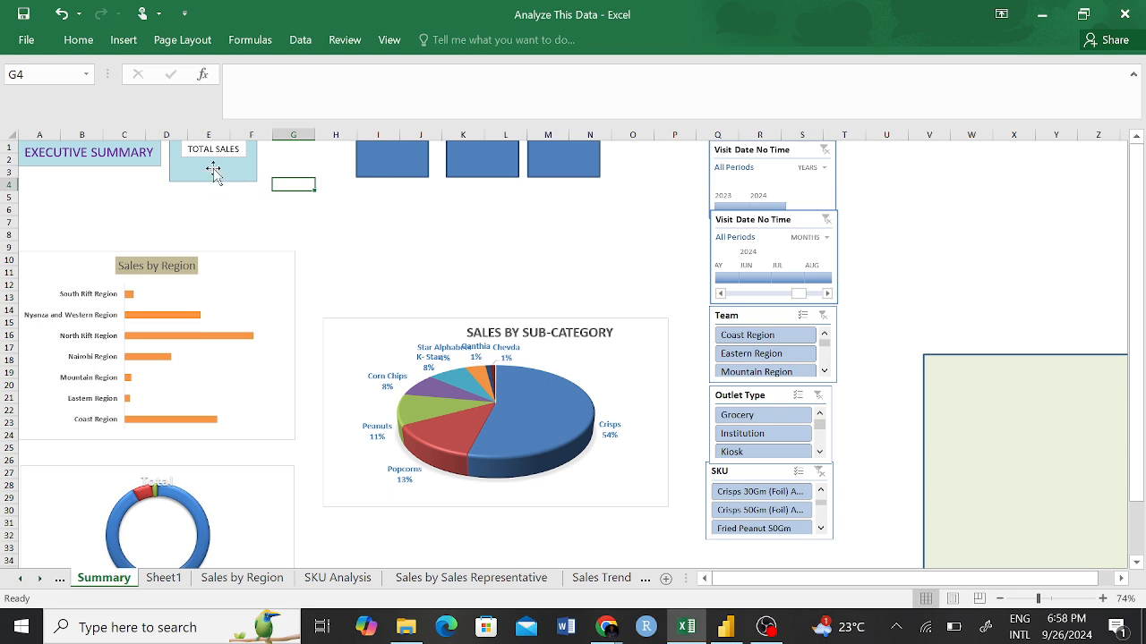
{"action": "left_click_drag", "start_coordinate": [213, 170], "coordinate": [216, 169]}
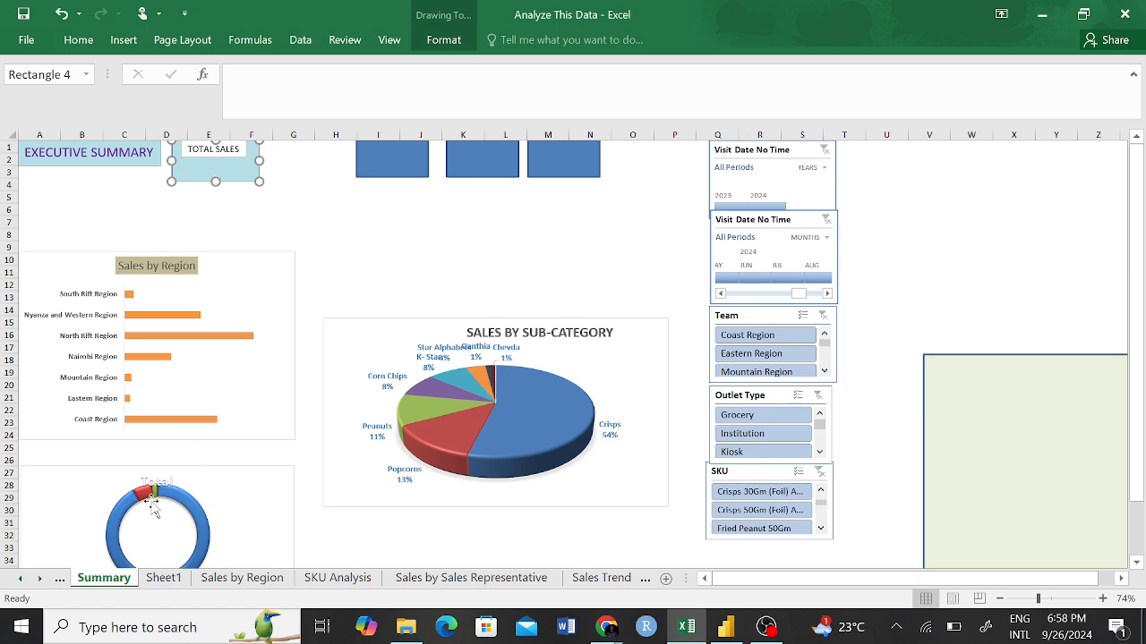
Delete the empty worksheet Sheet1 from the workbook.
{"action": "left_click", "coordinate": [163, 577]}
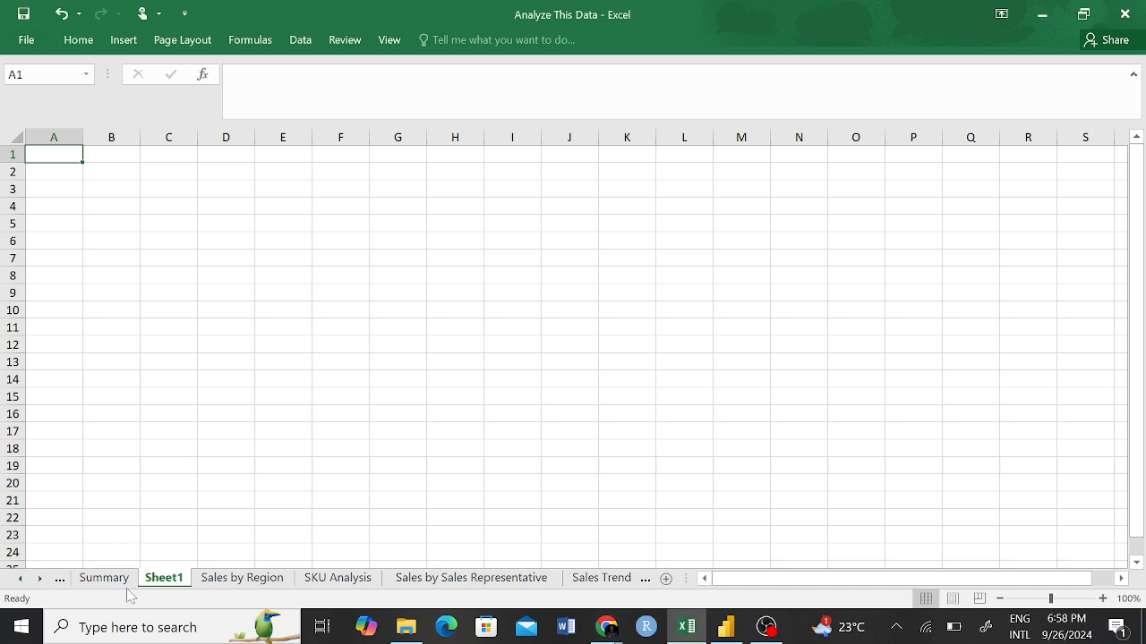
{"action": "right_click", "coordinate": [171, 586]}
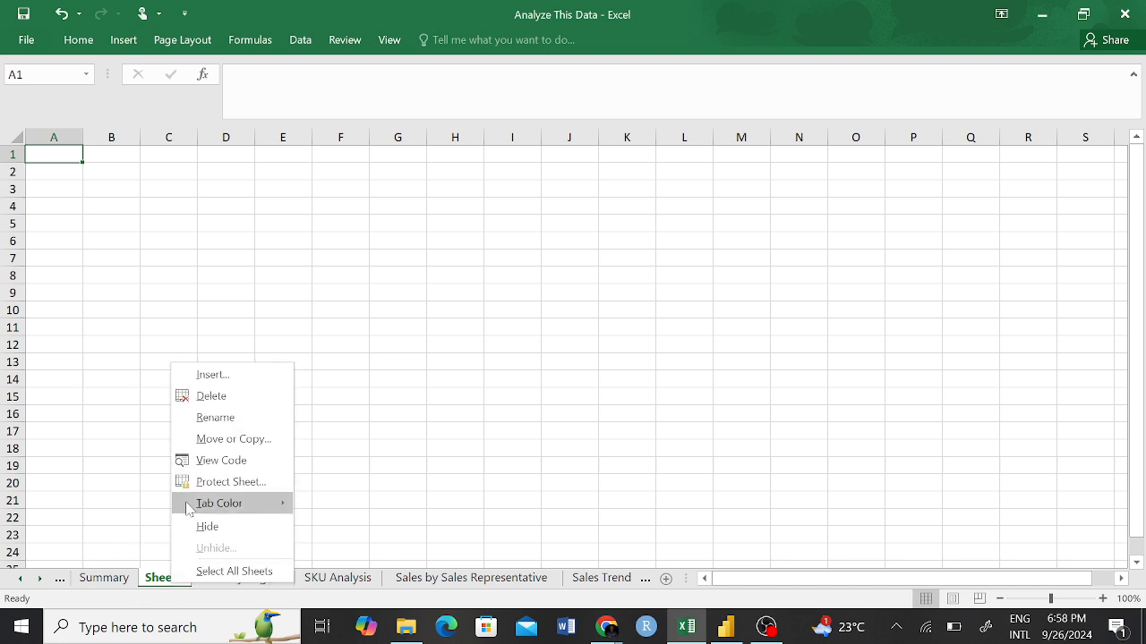
{"action": "left_click", "coordinate": [210, 396]}
{"action": "left_click", "coordinate": [259, 478]}
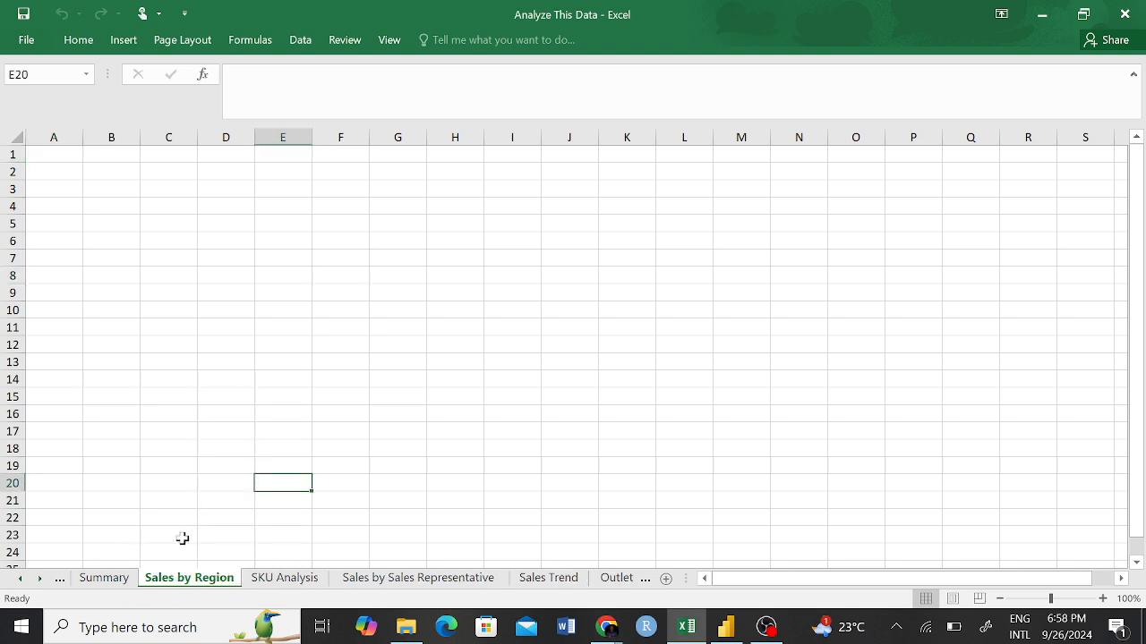
Delete the doughnut chart covering the outlet pivot tables on the Pivot Table sheet.
{"action": "left_click", "coordinate": [21, 579]}
{"action": "left_click", "coordinate": [108, 579]}
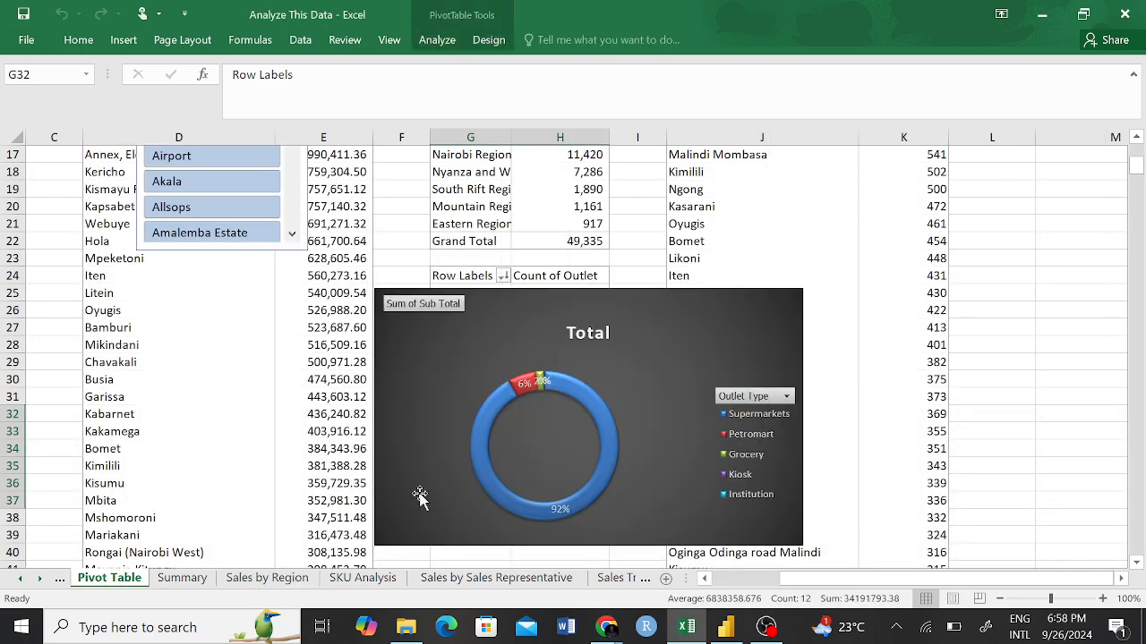
{"action": "left_click_drag", "start_coordinate": [758, 306], "coordinate": [449, 259]}
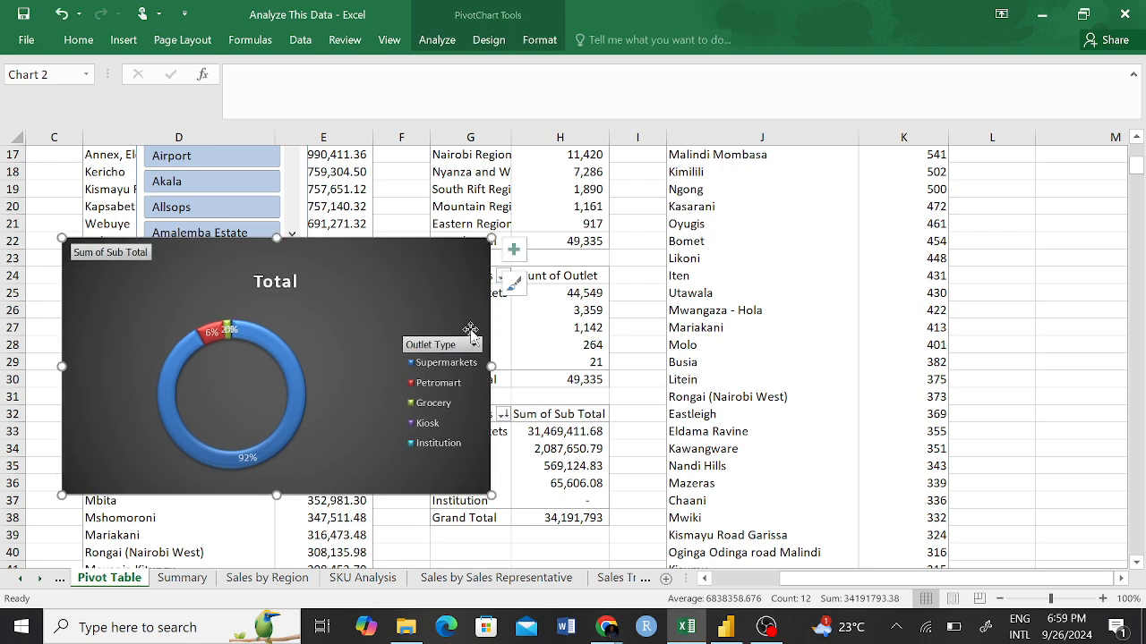
{"action": "key", "text": "Delete"}
{"action": "scroll", "coordinate": [631, 415], "scroll_direction": "down", "scroll_amount": 3}
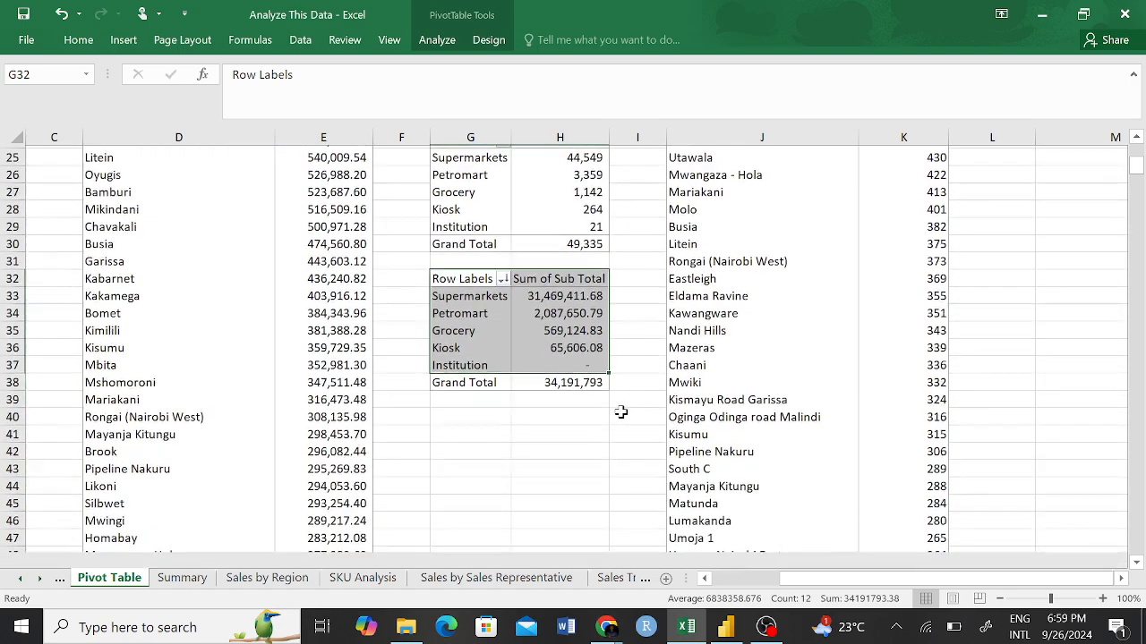
{"action": "scroll", "coordinate": [621, 412], "scroll_direction": "up", "scroll_amount": 2}
{"action": "scroll", "coordinate": [620, 412], "scroll_direction": "down", "scroll_amount": 2}
{"action": "scroll", "coordinate": [621, 412], "scroll_direction": "up", "scroll_amount": 1}
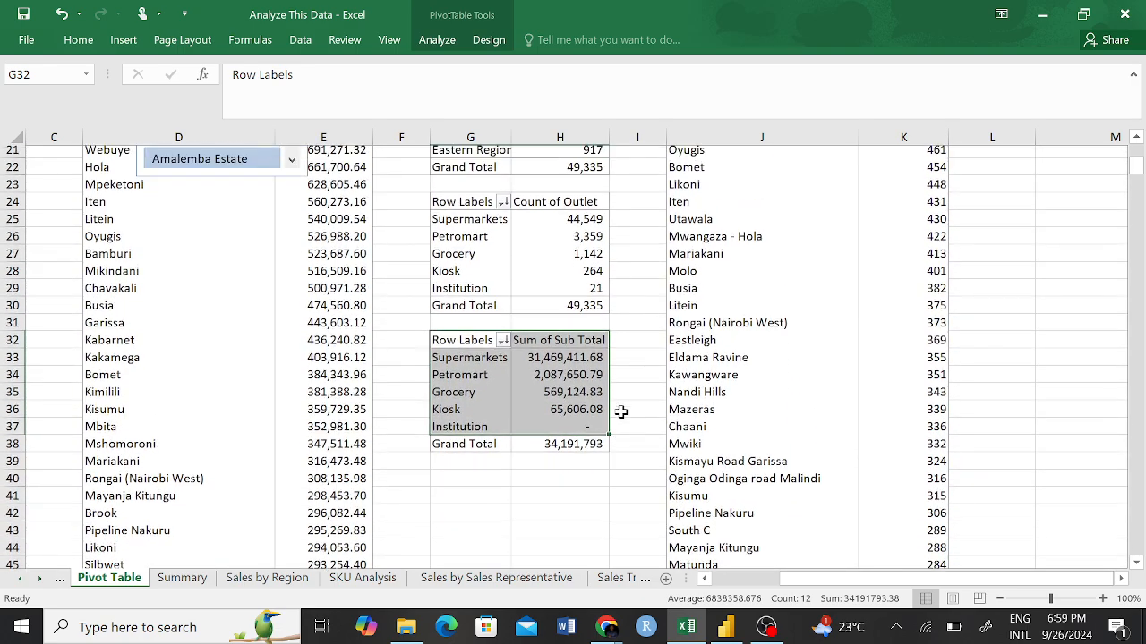
{"action": "left_click", "coordinate": [506, 578]}
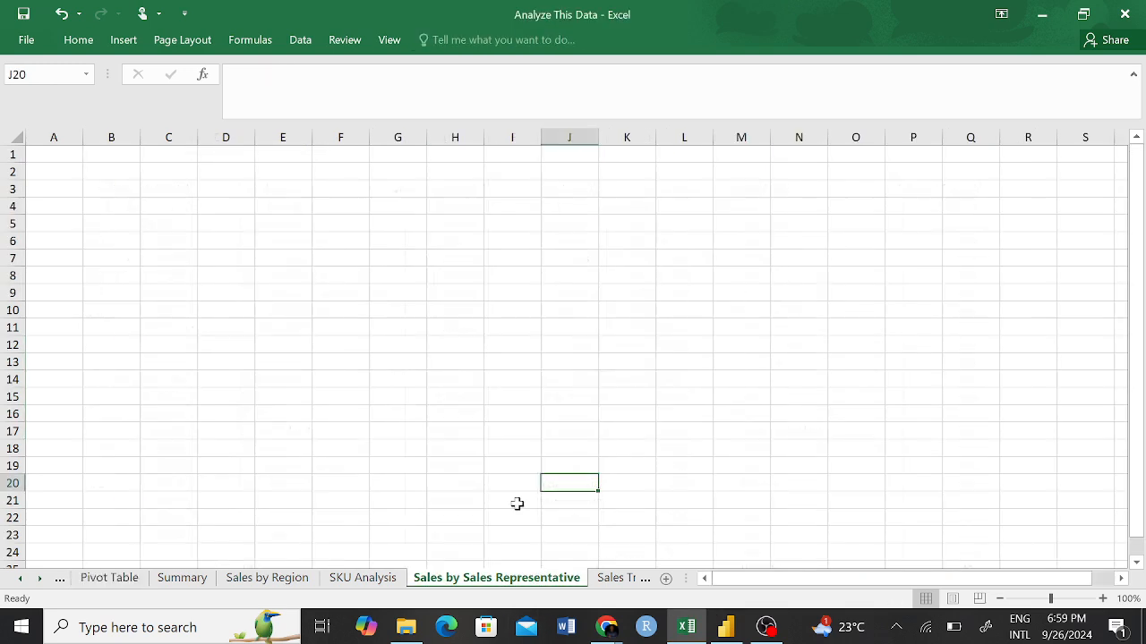
{"action": "left_click", "coordinate": [105, 578]}
{"action": "left_click", "coordinate": [526, 276]}
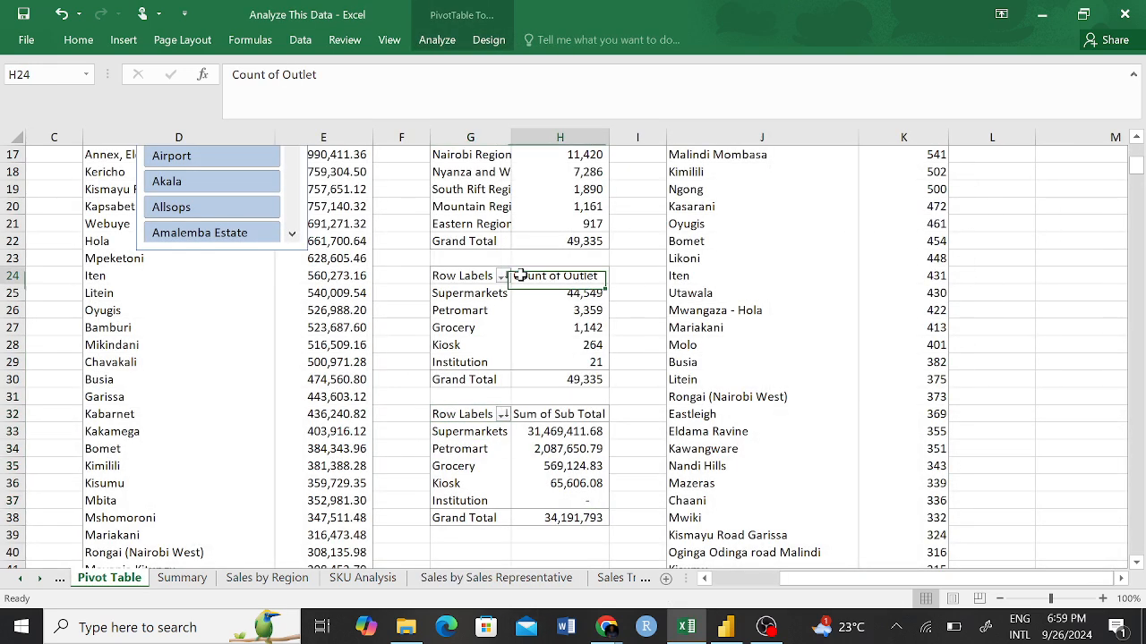
{"action": "left_click", "coordinate": [537, 463]}
{"action": "left_click", "coordinate": [555, 428]}
{"action": "left_click", "coordinate": [544, 450]}
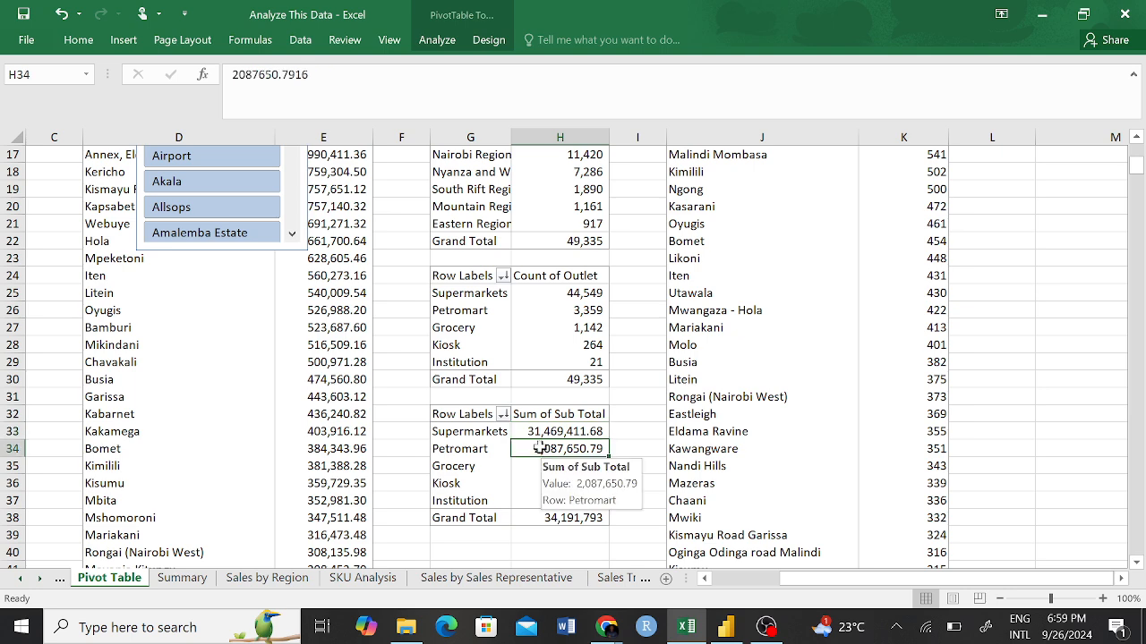
{"action": "left_click", "coordinate": [532, 483]}
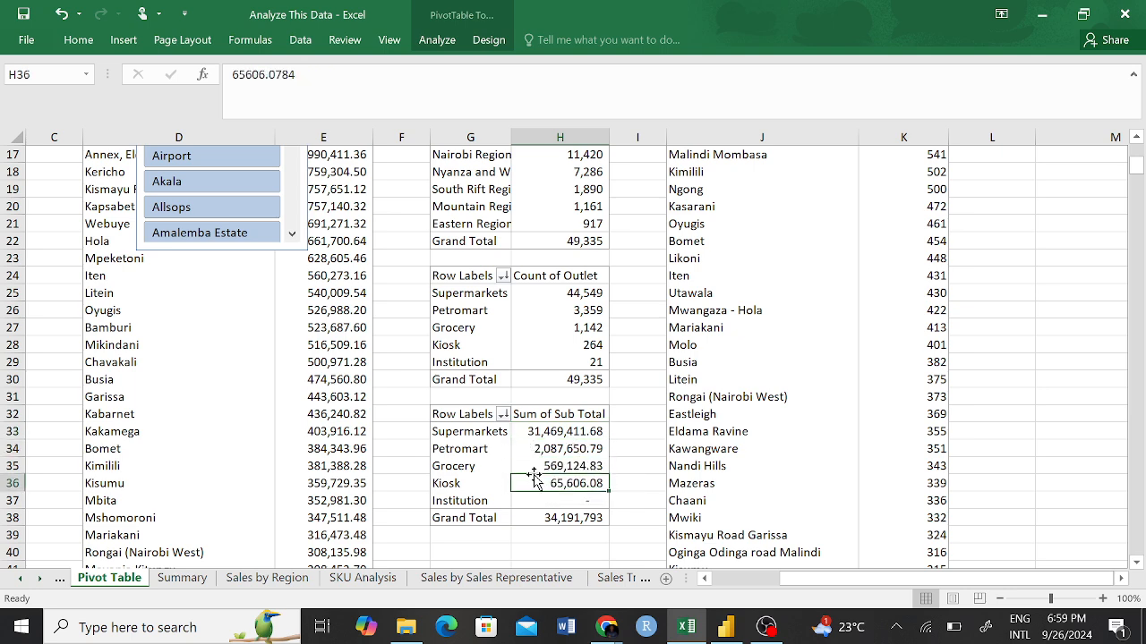
Remove the Outlet Type field from the Sum of Sub Total pivot table so it holds only the overall sales total.
{"action": "left_click", "coordinate": [532, 465]}
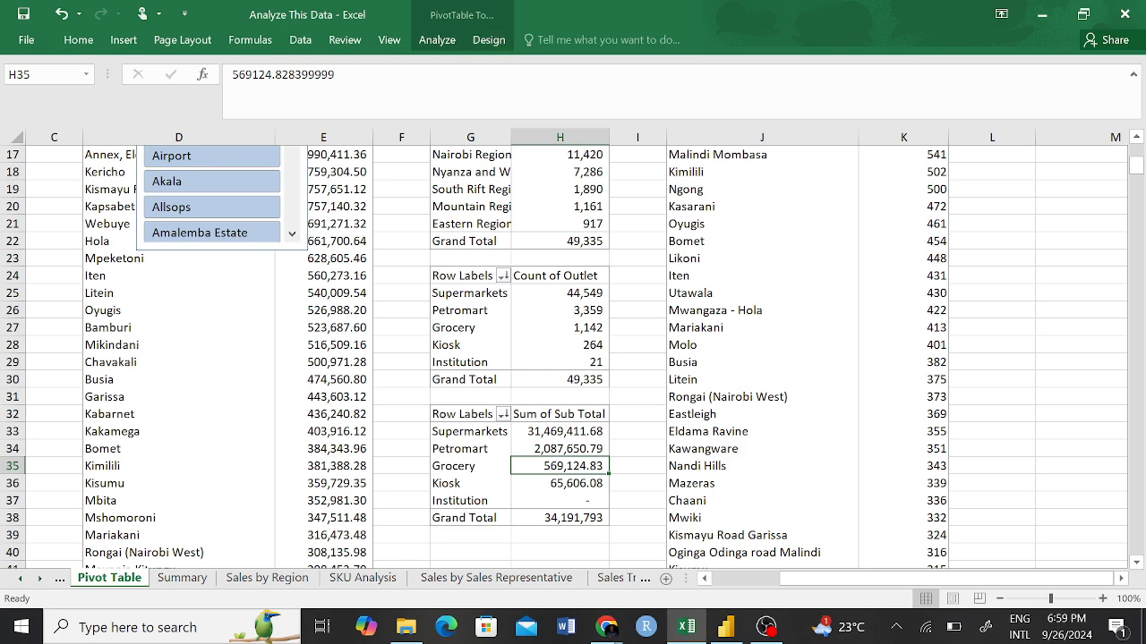
{"action": "left_click", "coordinate": [438, 39]}
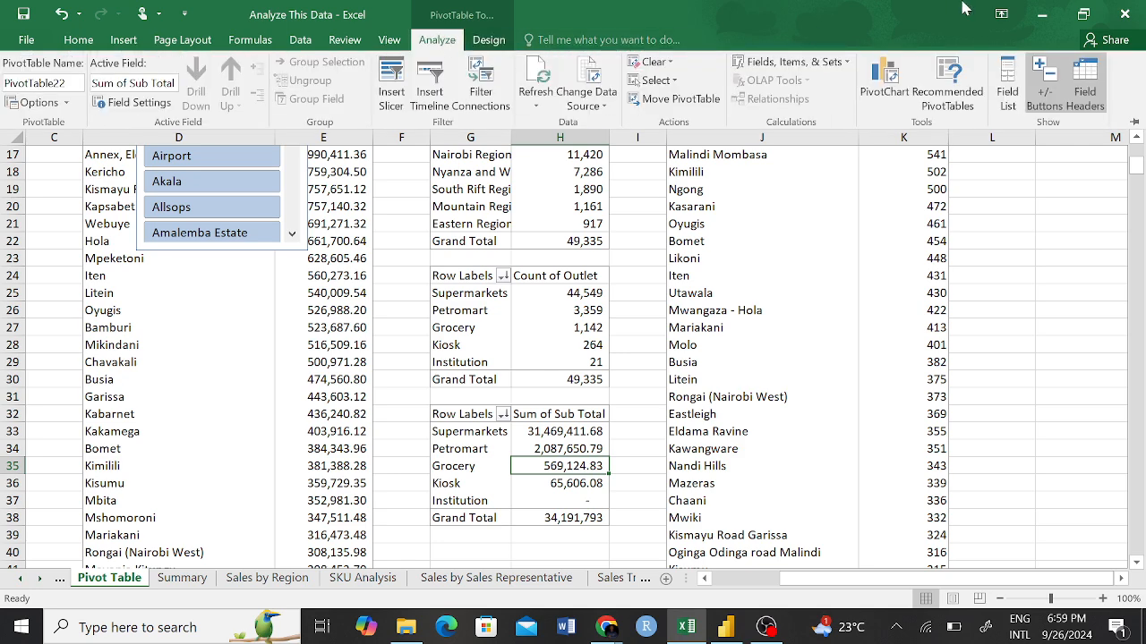
{"action": "left_click", "coordinate": [1007, 90]}
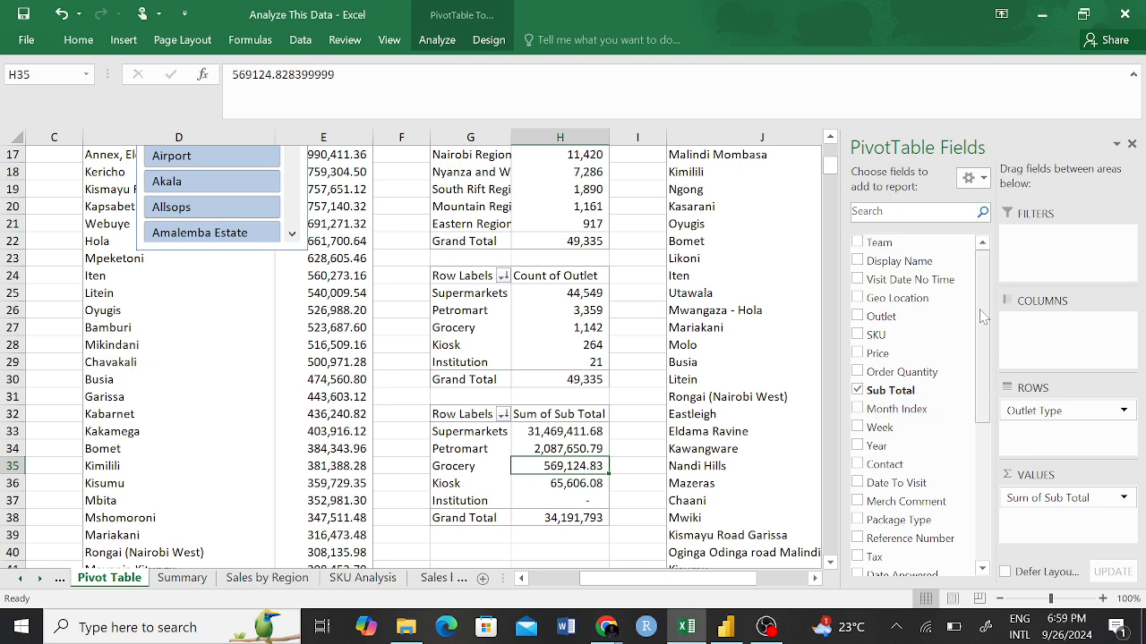
{"action": "left_click_drag", "start_coordinate": [983, 317], "coordinate": [989, 519]}
{"action": "left_click", "coordinate": [858, 544]}
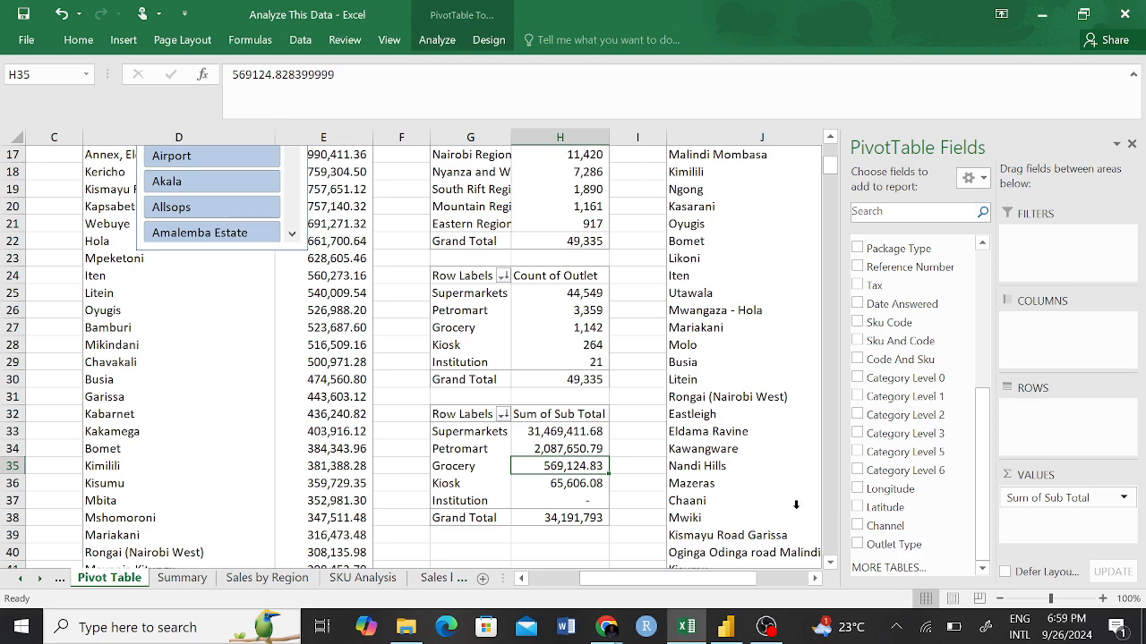
{"action": "left_click", "coordinate": [532, 462]}
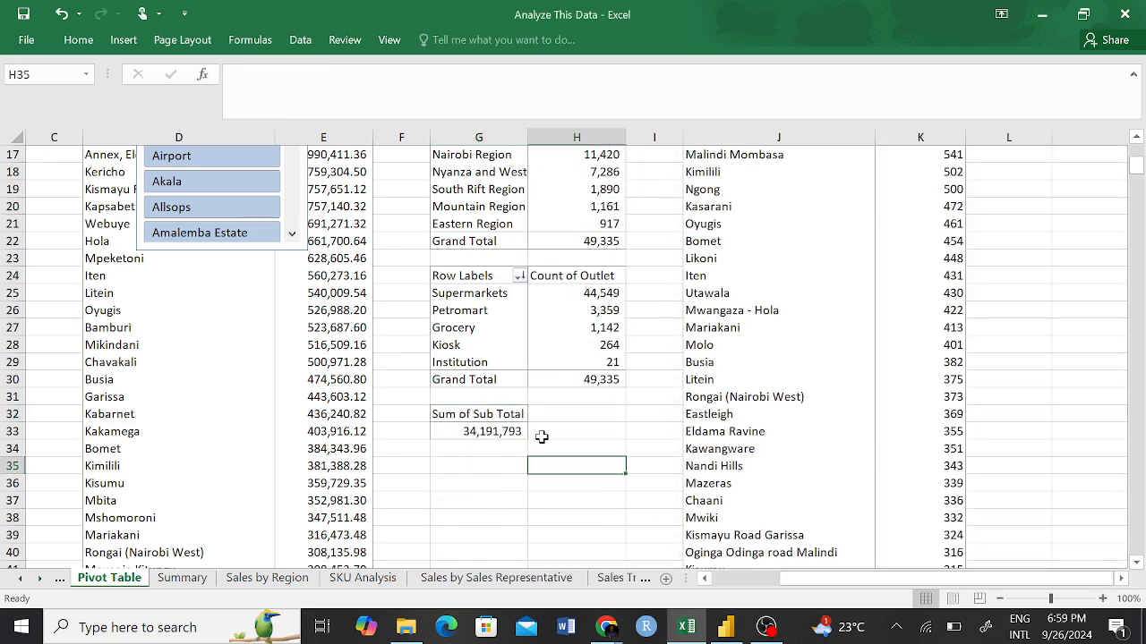
{"action": "left_click", "coordinate": [498, 469]}
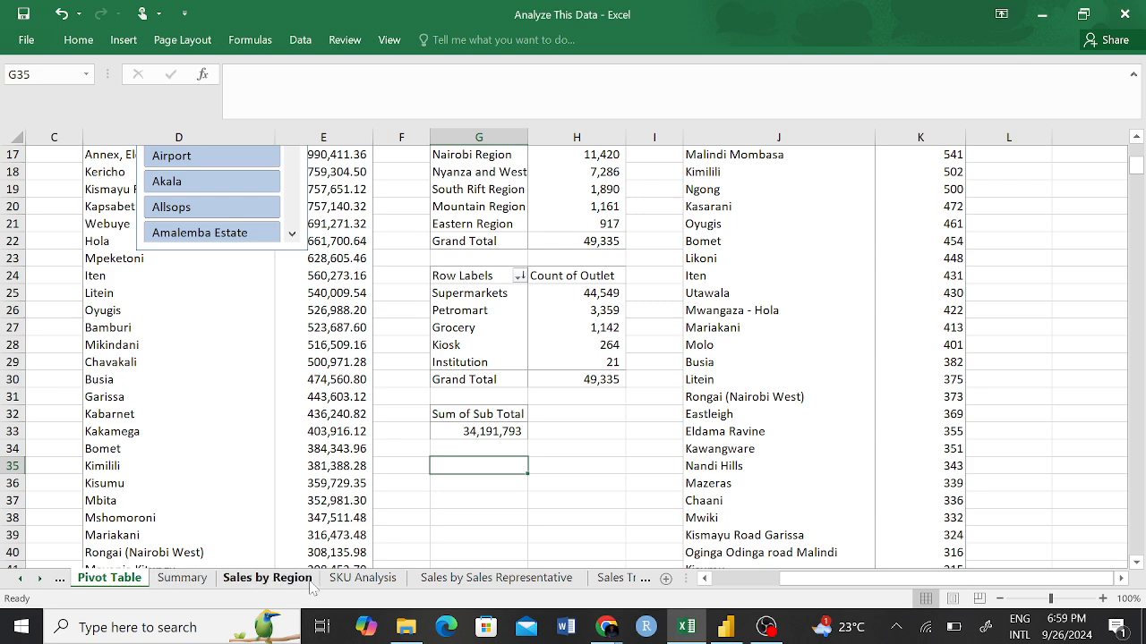
Return to the Summary sheet and nudge the light aqua card slightly left beneath the TOTAL SALES text box.
{"action": "left_click", "coordinate": [182, 578]}
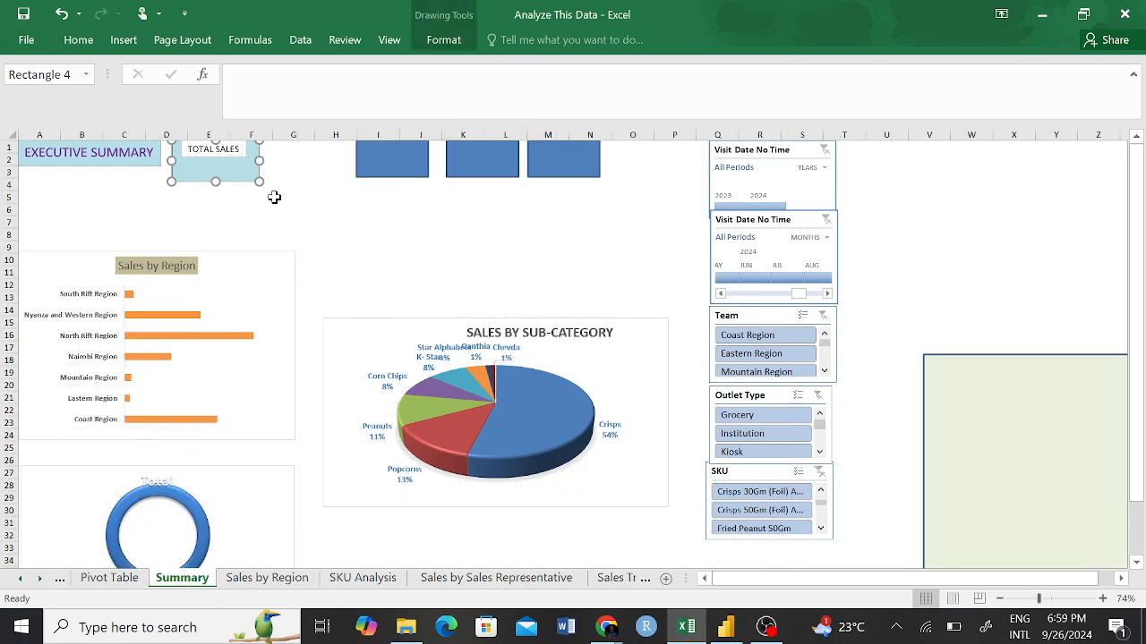
{"action": "left_click", "coordinate": [309, 208]}
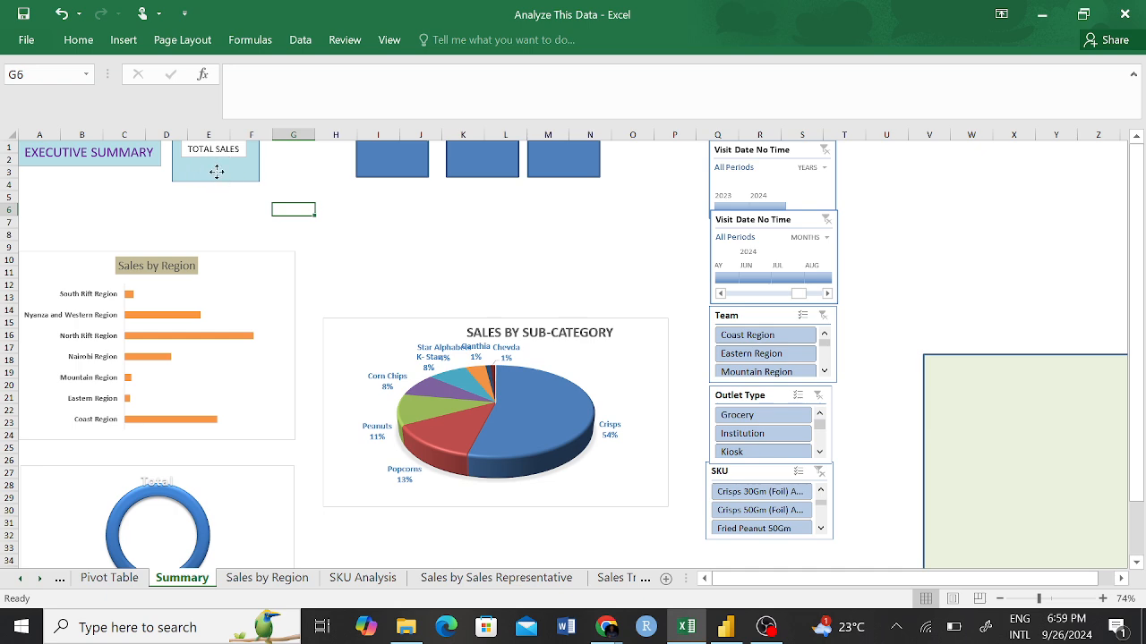
{"action": "left_click_drag", "start_coordinate": [215, 172], "coordinate": [215, 171]}
{"action": "left_click", "coordinate": [295, 208]}
{"action": "left_click", "coordinate": [217, 177]}
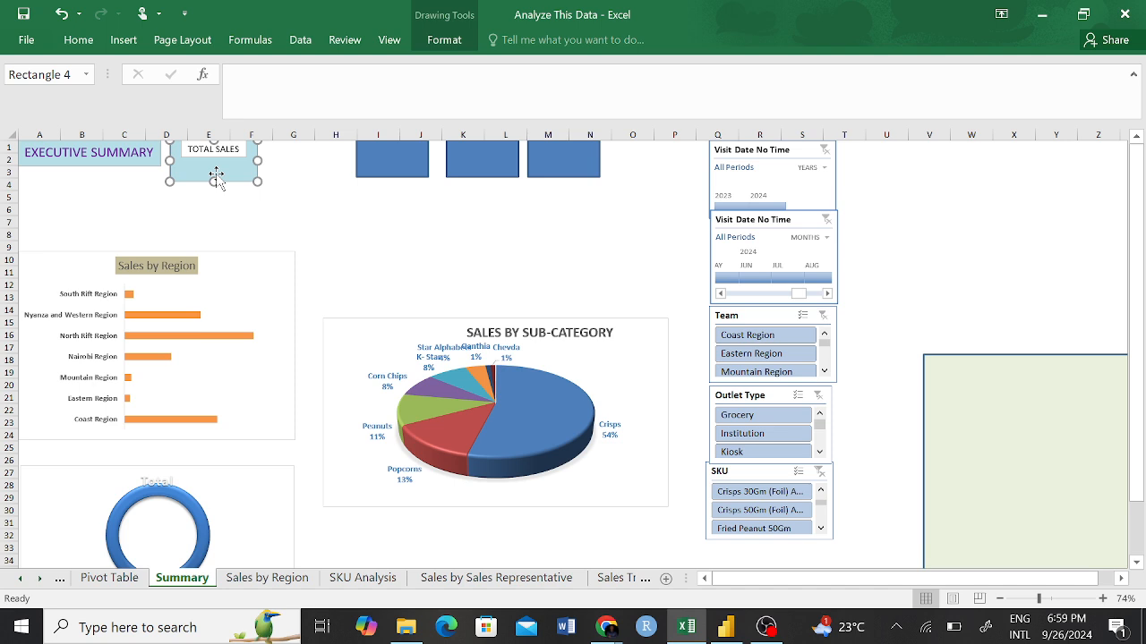
Keep the ribbon permanently expanded with the Home commands showing, and leave the empty formula entry.
{"action": "left_click", "coordinate": [235, 77]}
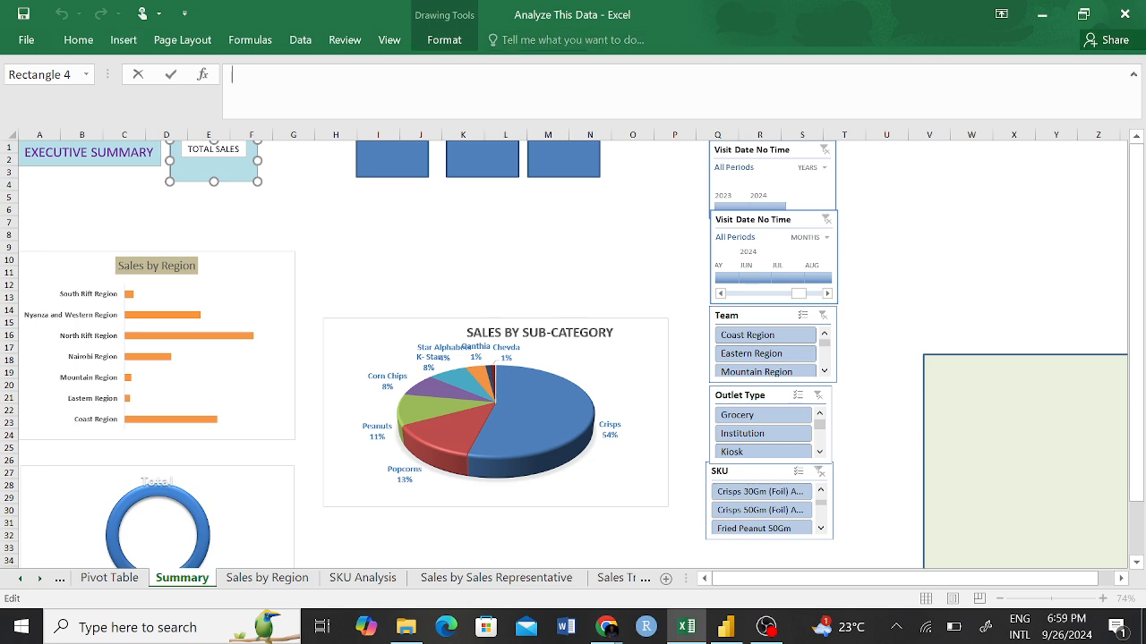
{"action": "left_click", "coordinate": [78, 40]}
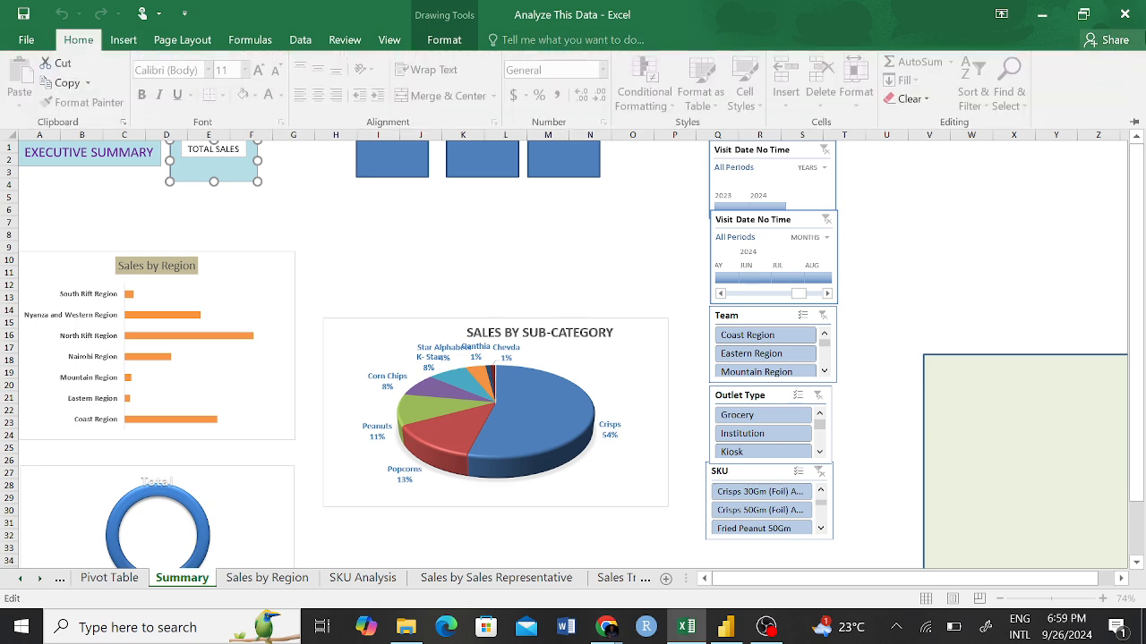
{"action": "left_click", "coordinate": [1135, 125]}
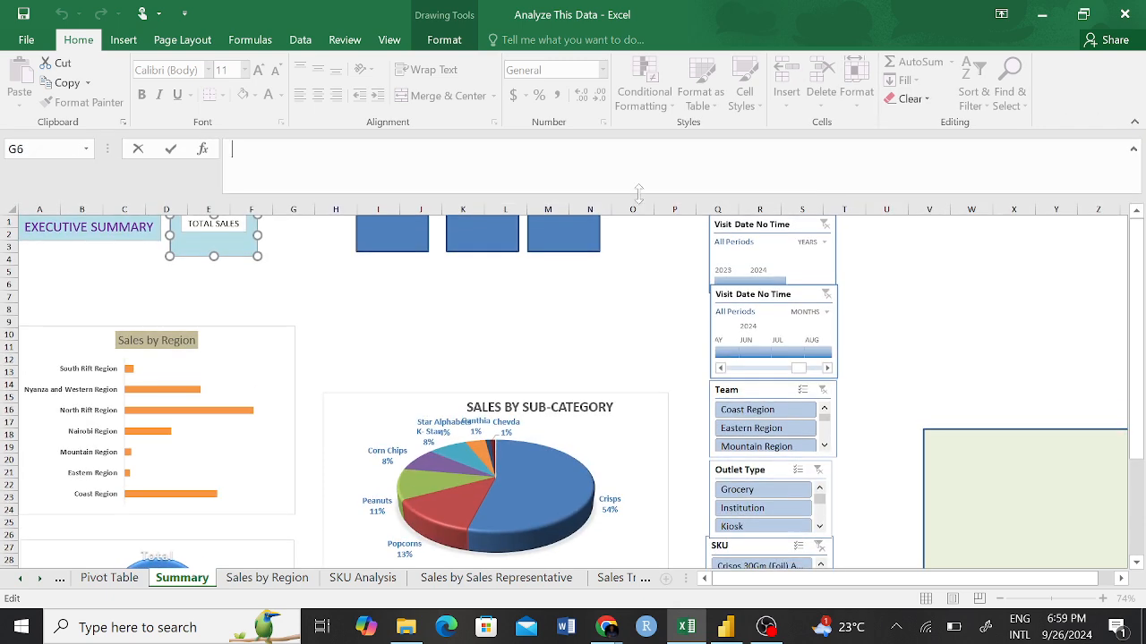
{"action": "left_click", "coordinate": [434, 297]}
{"action": "left_click", "coordinate": [232, 149]}
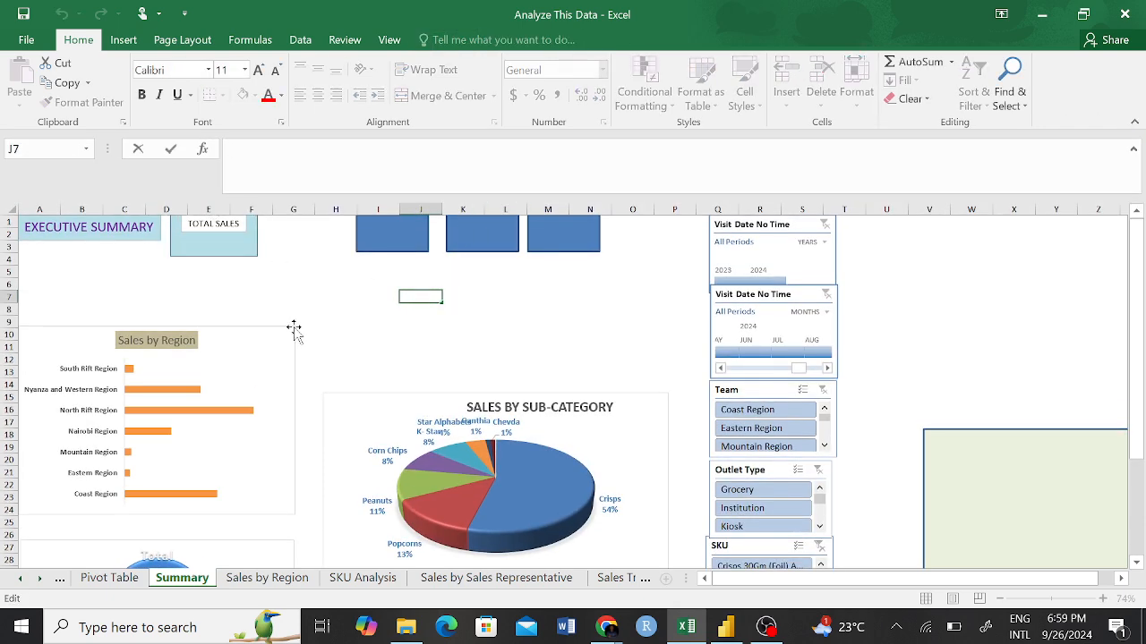
Try to link the aqua card beneath TOTAL SALES directly to the pivot table's Sum of Sub Total value in G33.
{"action": "left_click", "coordinate": [230, 246]}
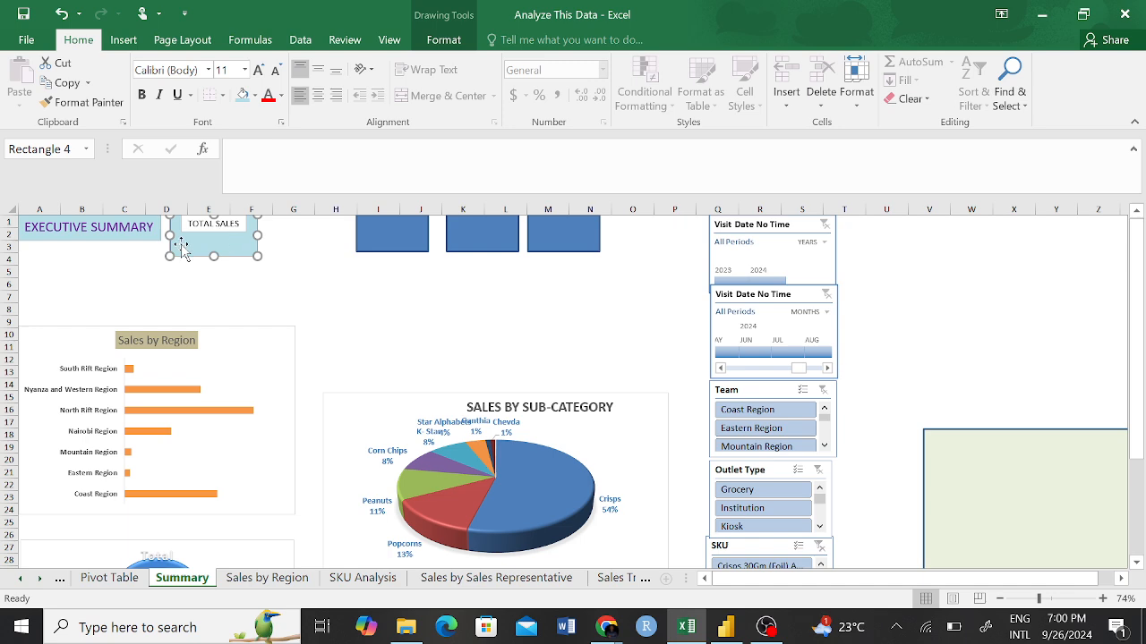
{"action": "left_click", "coordinate": [231, 149]}
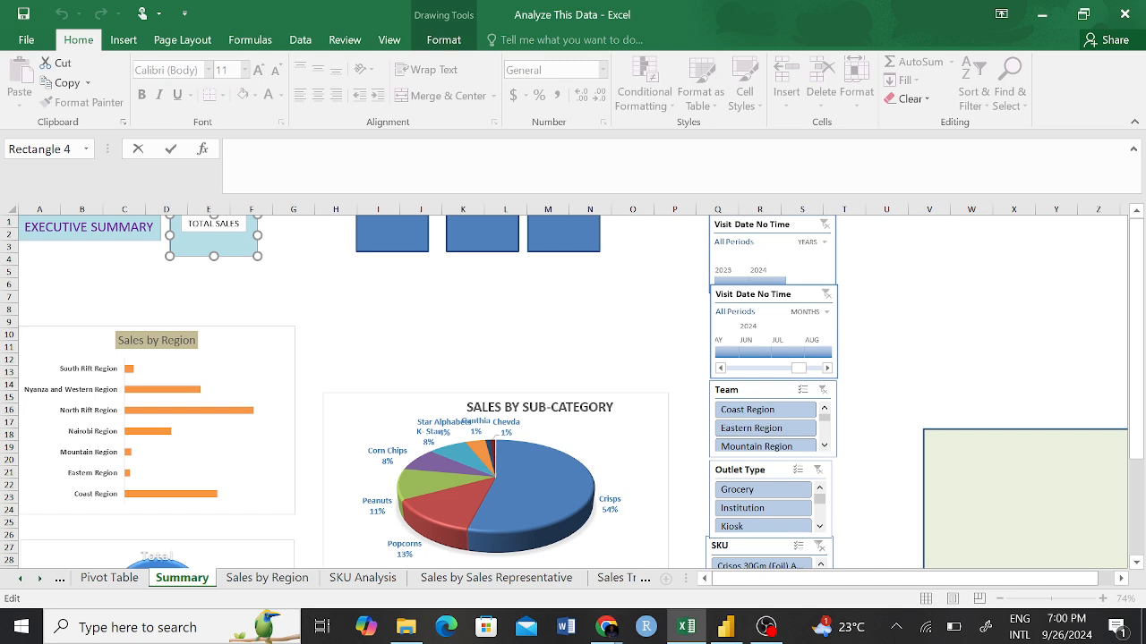
{"action": "type", "text": "="}
{"action": "left_click", "coordinate": [109, 580]}
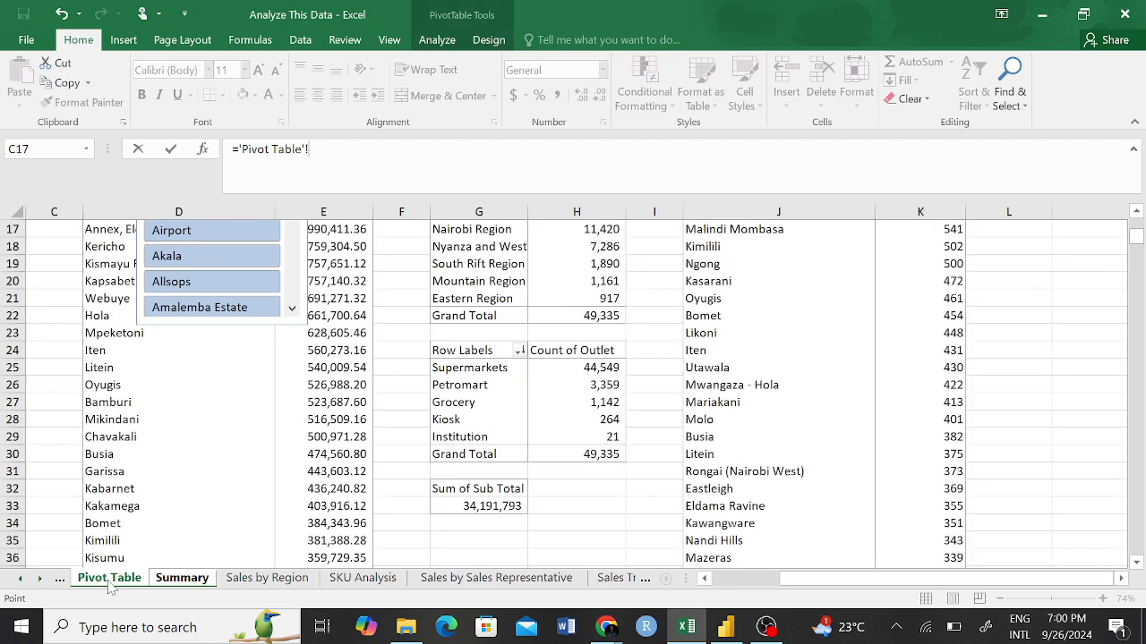
{"action": "left_click", "coordinate": [488, 505]}
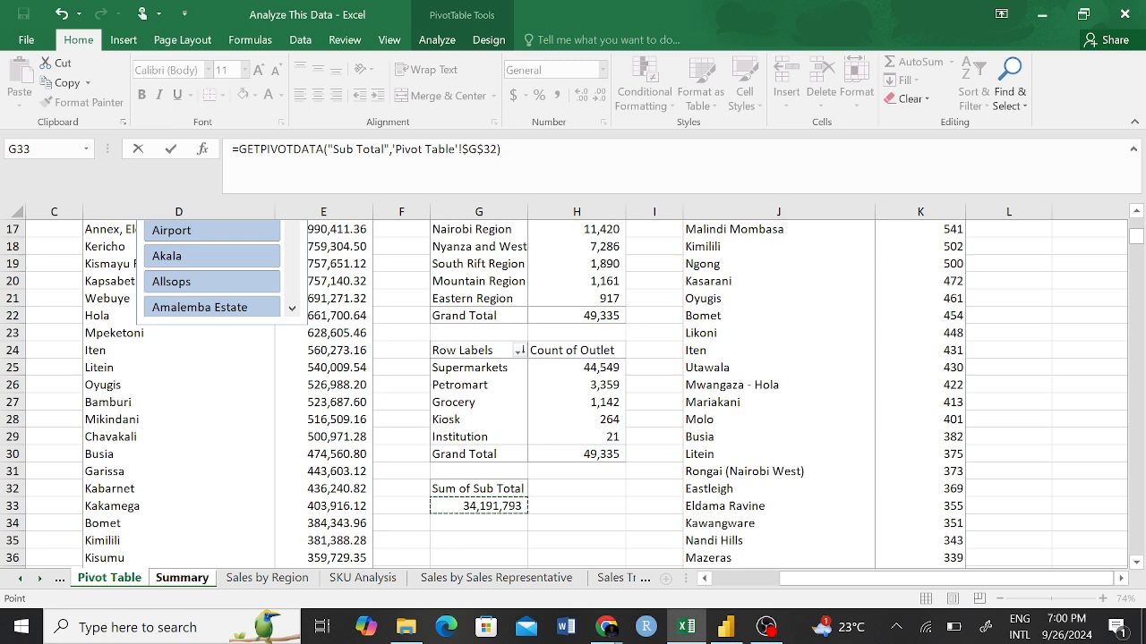
{"action": "key", "text": "Return"}
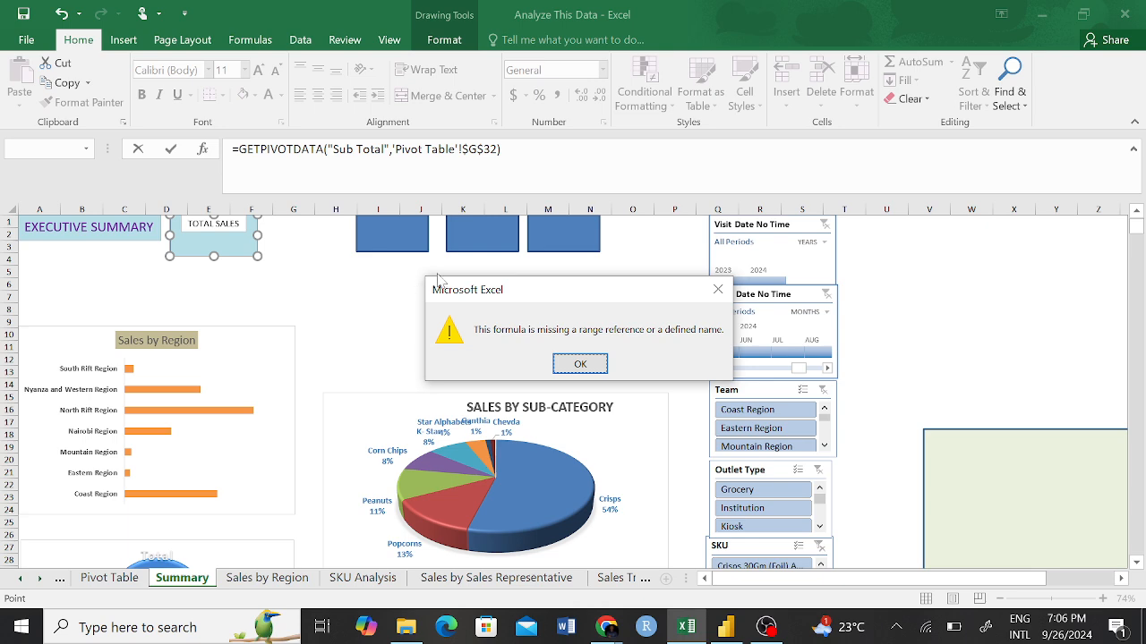
{"action": "left_click", "coordinate": [597, 367]}
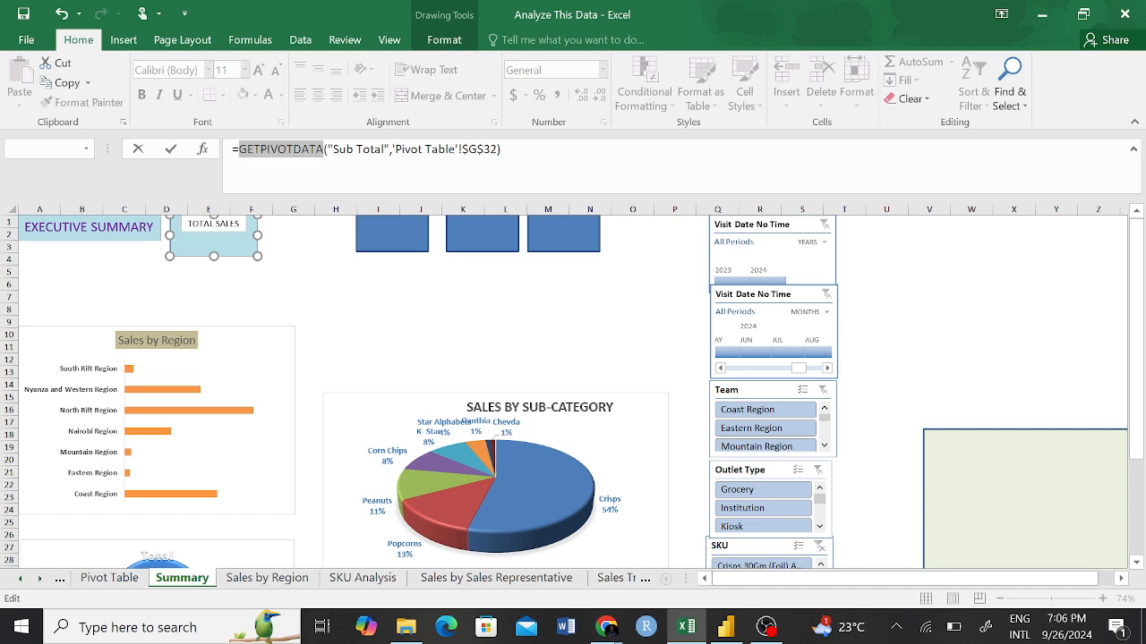
{"action": "left_click_drag", "start_coordinate": [502, 149], "coordinate": [232, 149]}
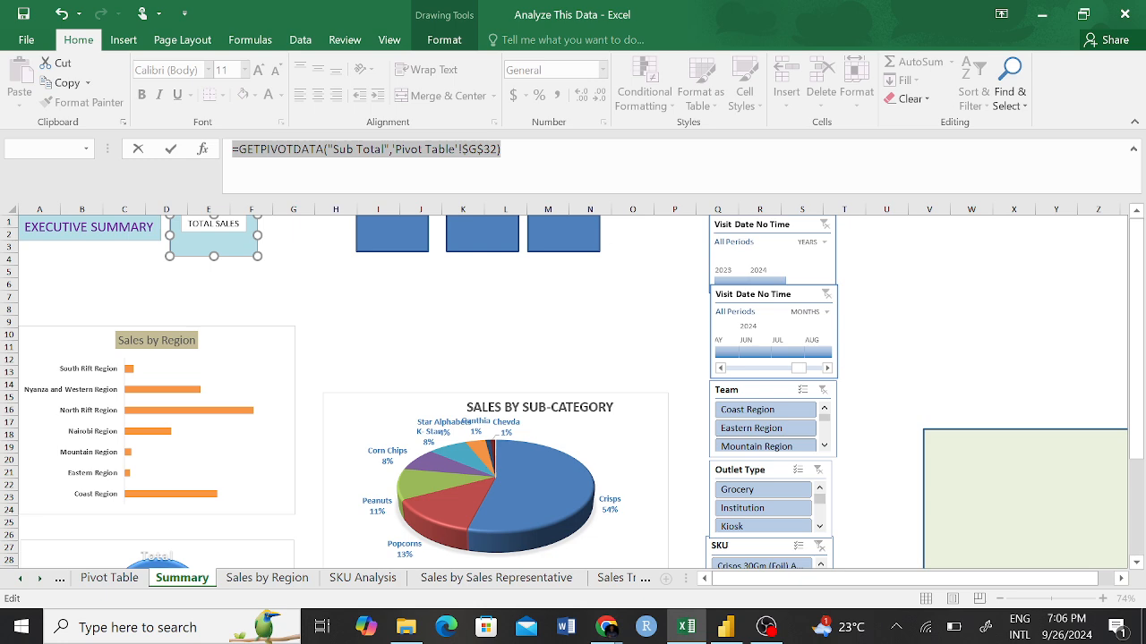
{"action": "key", "text": "BackSpace"}
{"action": "key", "text": "Return"}
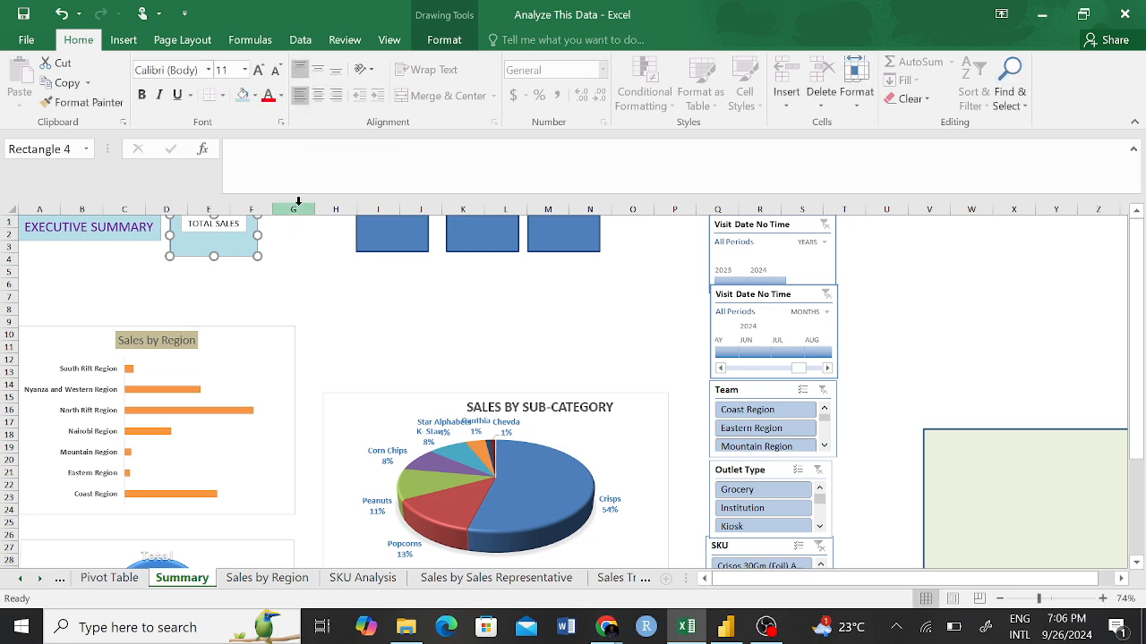
Return to the Pivot Table sheet and examine the header and value cells of the Sum of Sub Total pivot table.
{"action": "left_click", "coordinate": [125, 582]}
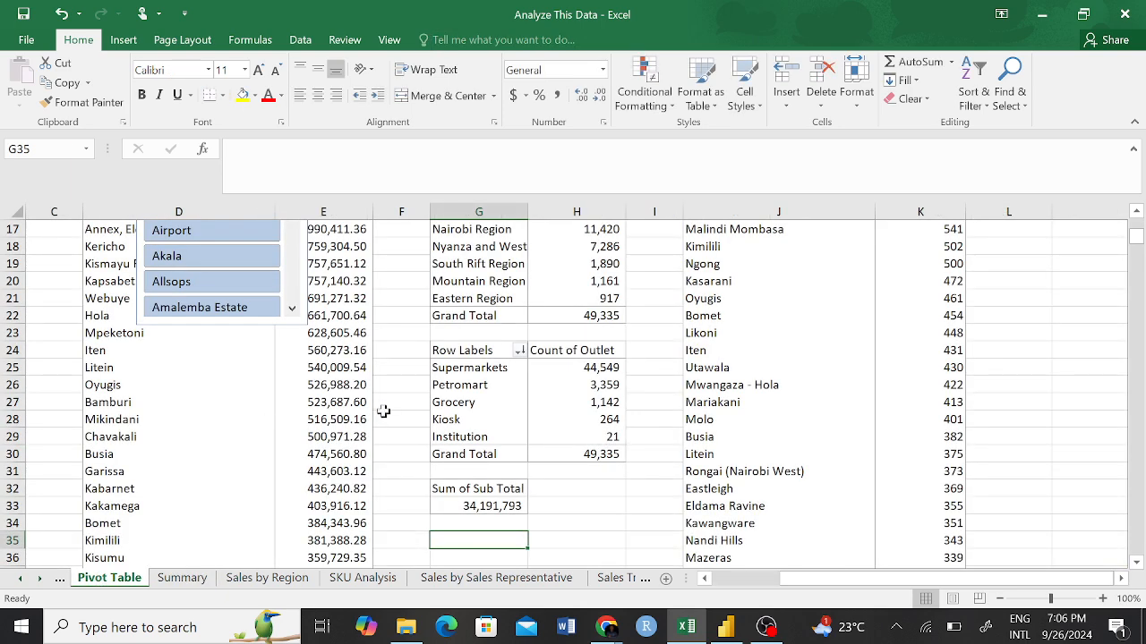
{"action": "left_click", "coordinate": [508, 484]}
{"action": "scroll", "coordinate": [507, 481], "scroll_direction": "down", "scroll_amount": 1}
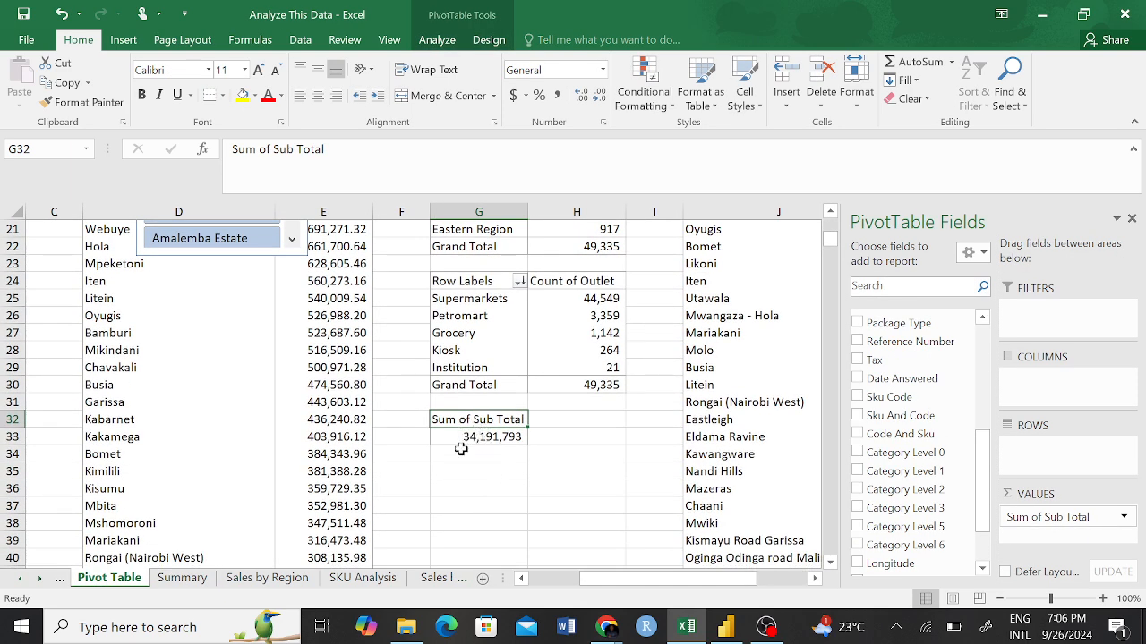
{"action": "left_click", "coordinate": [485, 451]}
{"action": "left_click", "coordinate": [477, 437]}
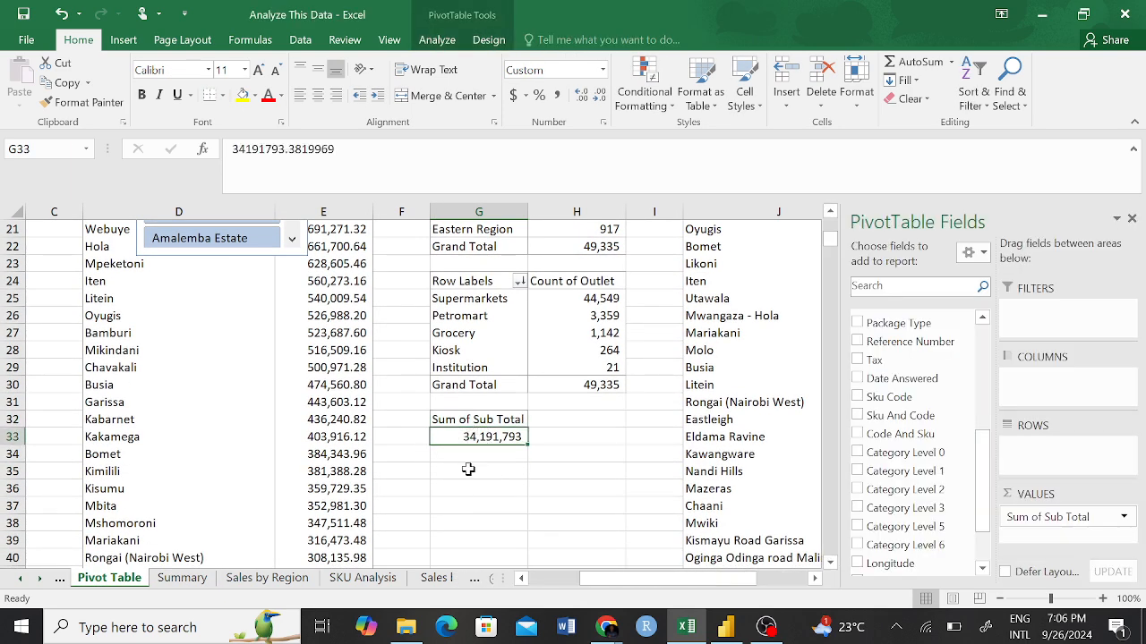
{"action": "left_click", "coordinate": [534, 465]}
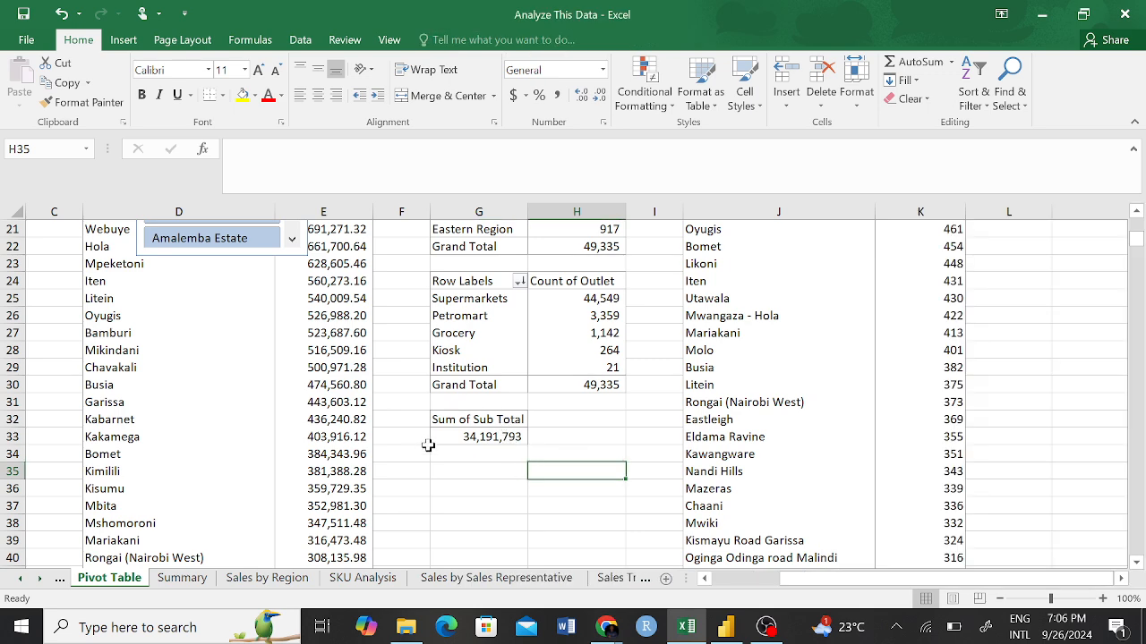
{"action": "left_click", "coordinate": [450, 418]}
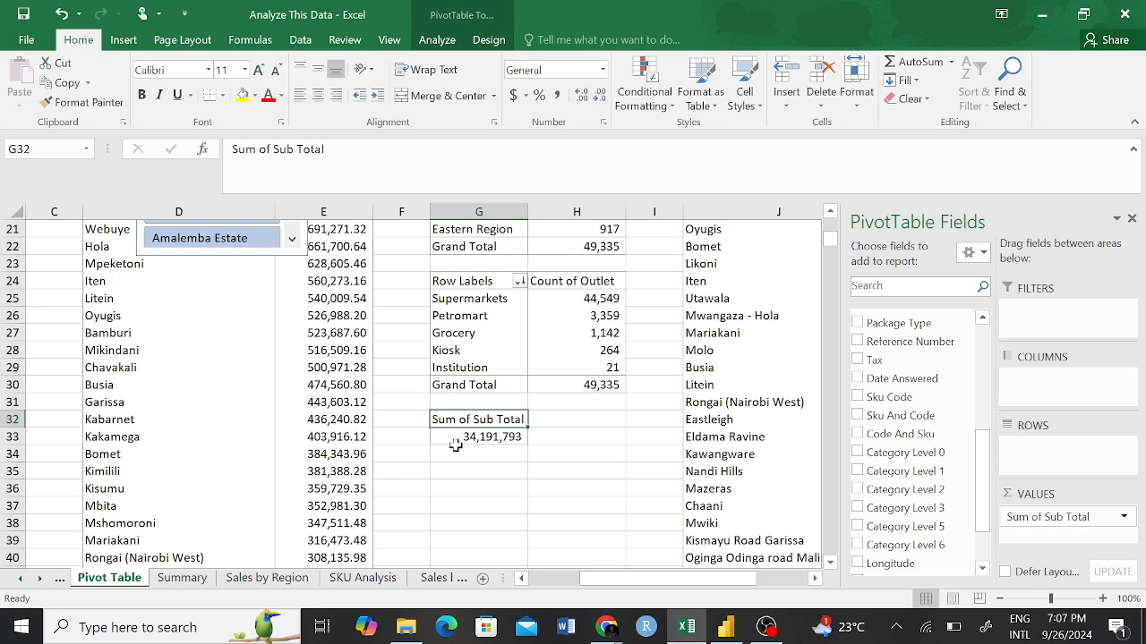
{"action": "left_click", "coordinate": [443, 473]}
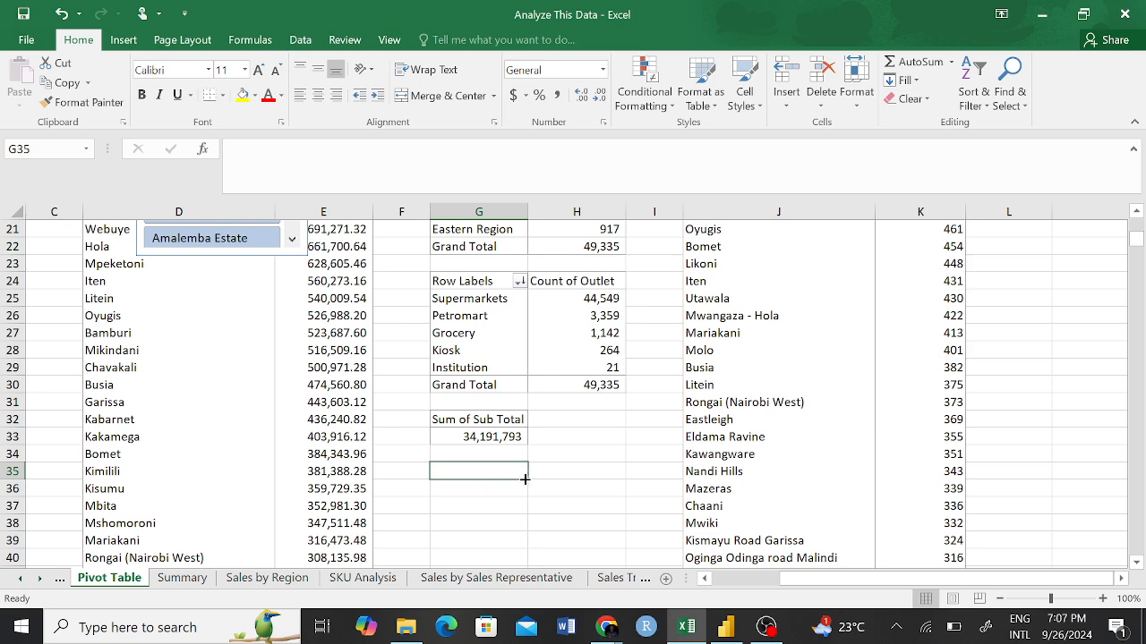
{"action": "left_click", "coordinate": [562, 465]}
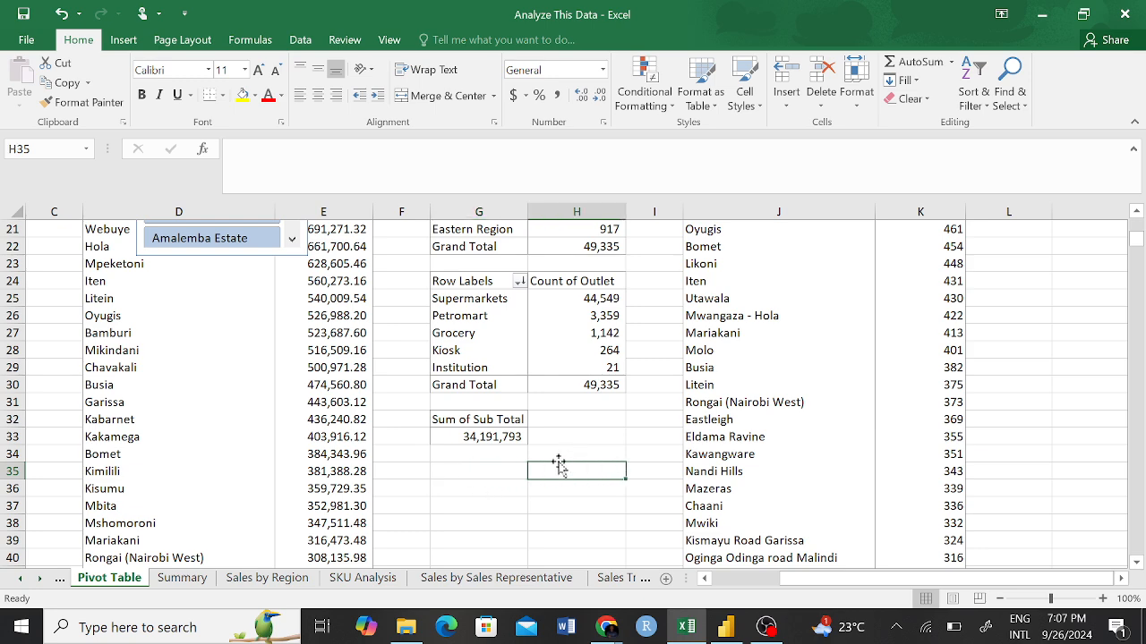
Enter a formula in G35 that references the Sum of Sub Total value in G33, and inspect the formula.
{"action": "left_click", "coordinate": [471, 469]}
{"action": "type", "text": "="}
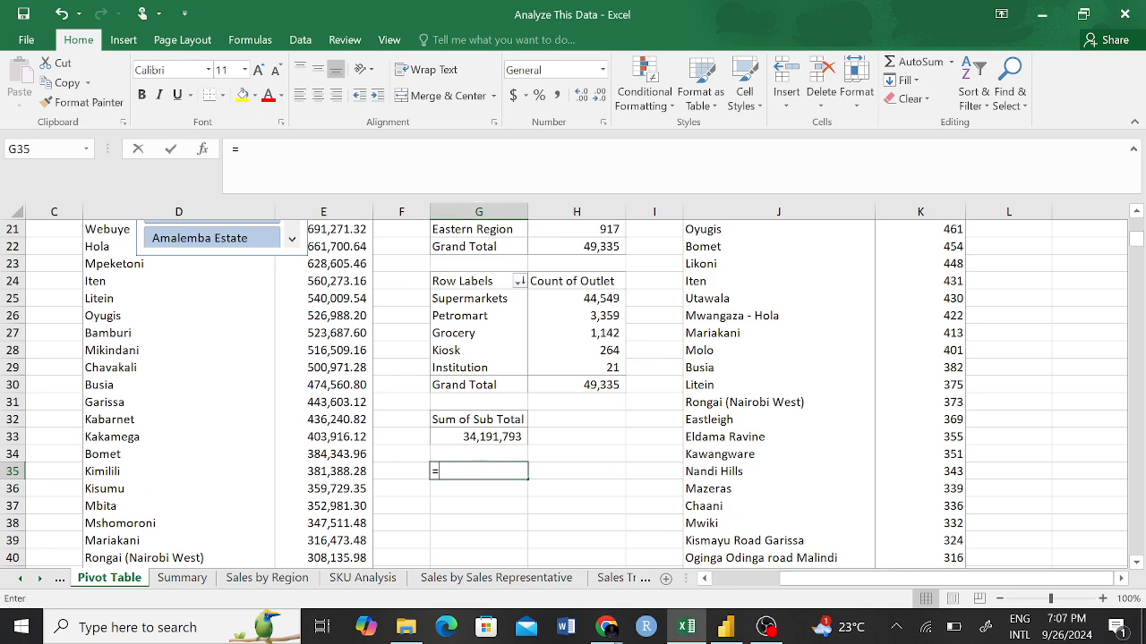
{"action": "left_click", "coordinate": [493, 439]}
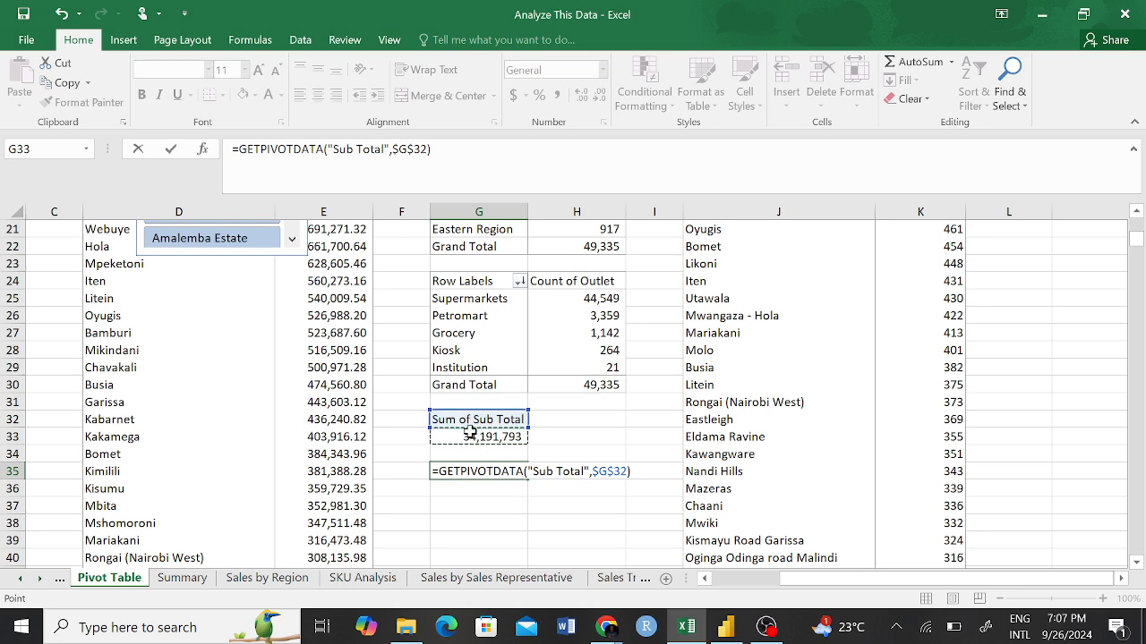
{"action": "key", "text": "Return"}
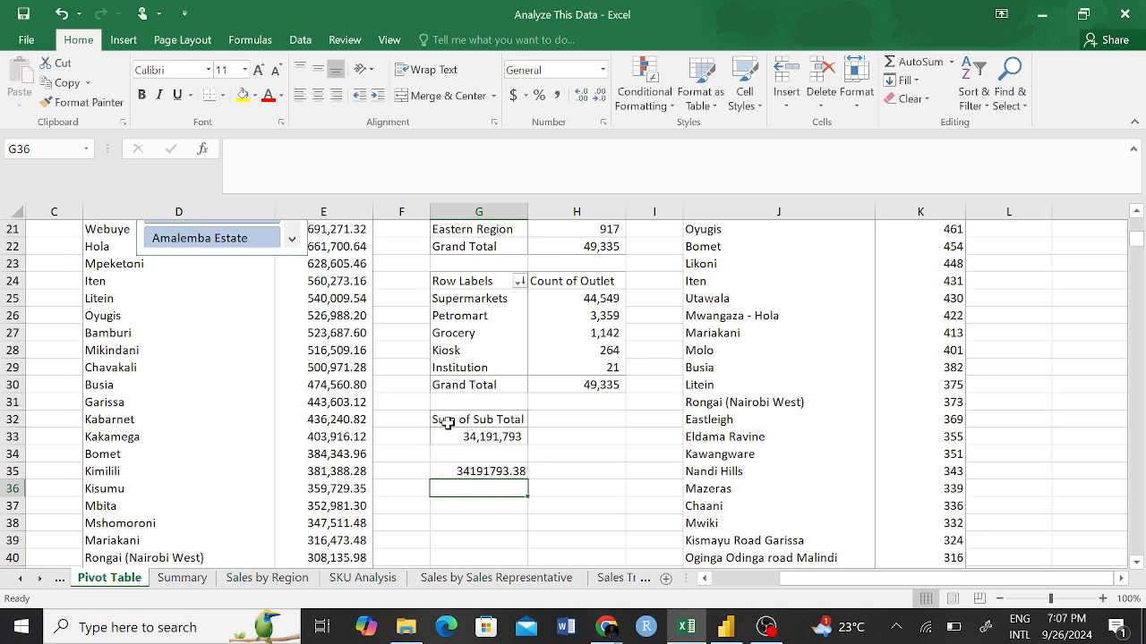
{"action": "left_click", "coordinate": [478, 471]}
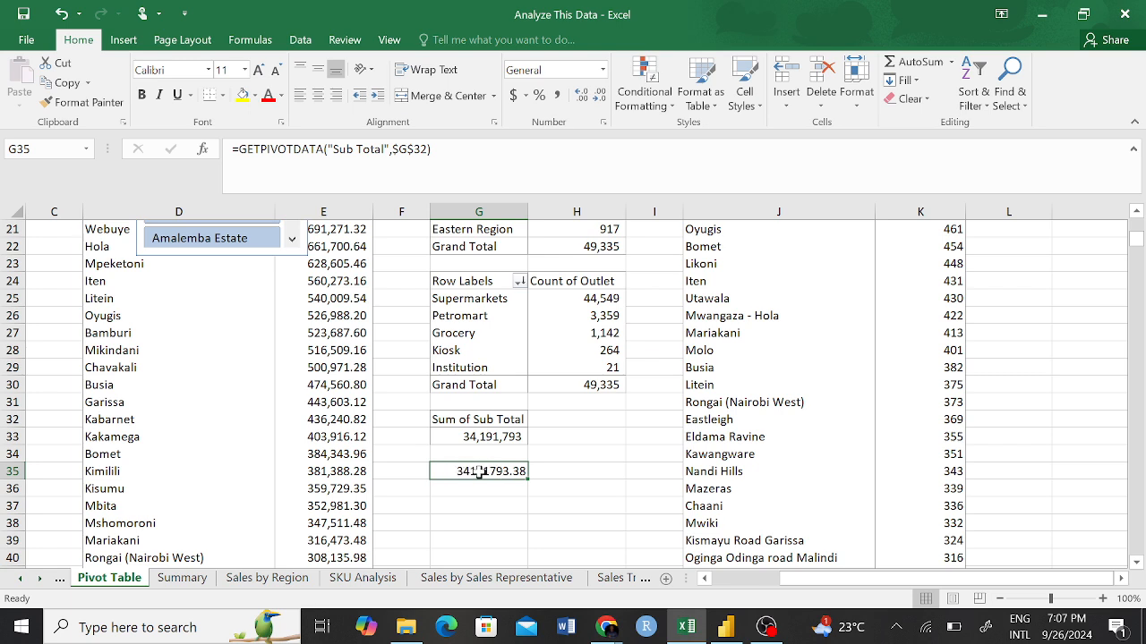
{"action": "left_click", "coordinate": [487, 510]}
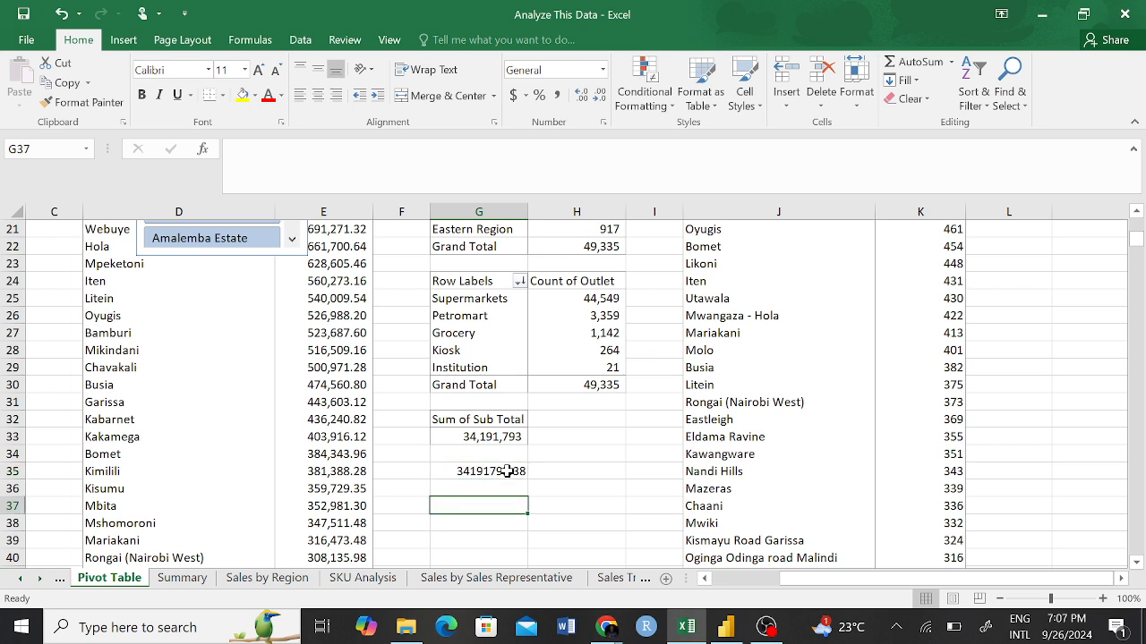
Clear the sales total reference from cell G35.
{"action": "left_click", "coordinate": [501, 469]}
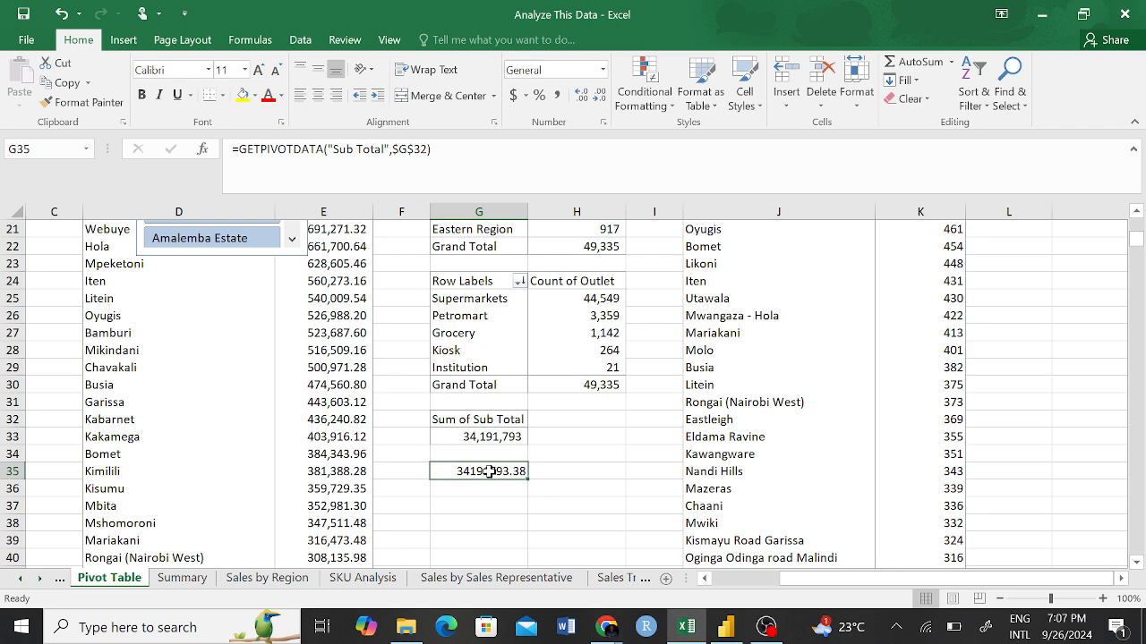
{"action": "key", "text": "BackSpace"}
{"action": "left_click", "coordinate": [499, 502]}
Enter a formula in H32, beside the Sum of Sub Total header, that references the pivot total in G33.
{"action": "left_click", "coordinate": [576, 421]}
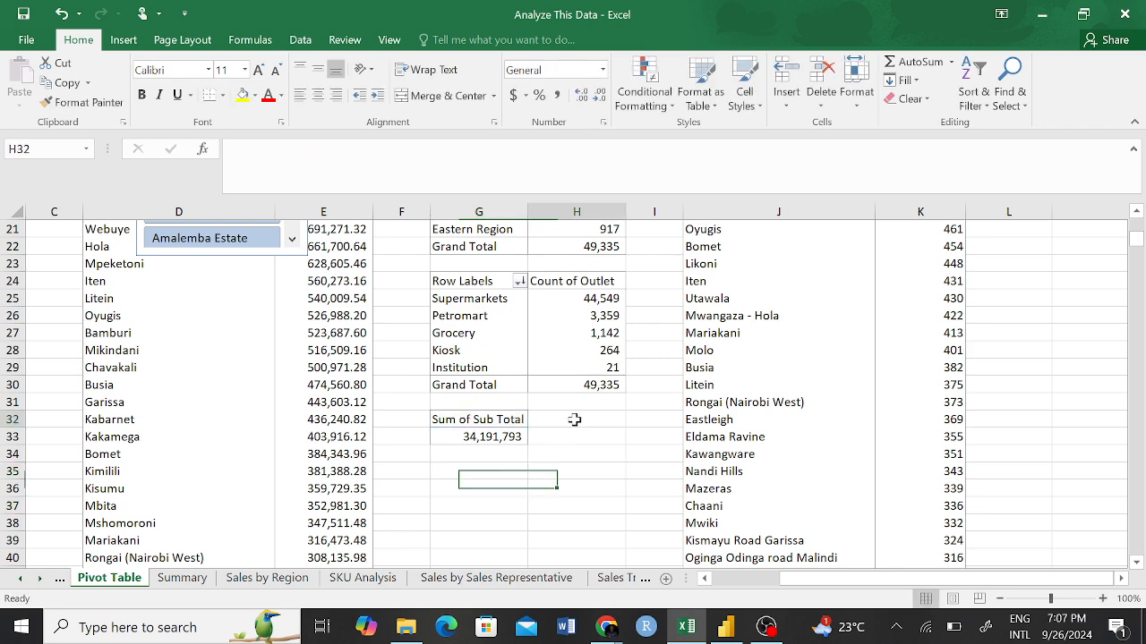
{"action": "type", "text": "="}
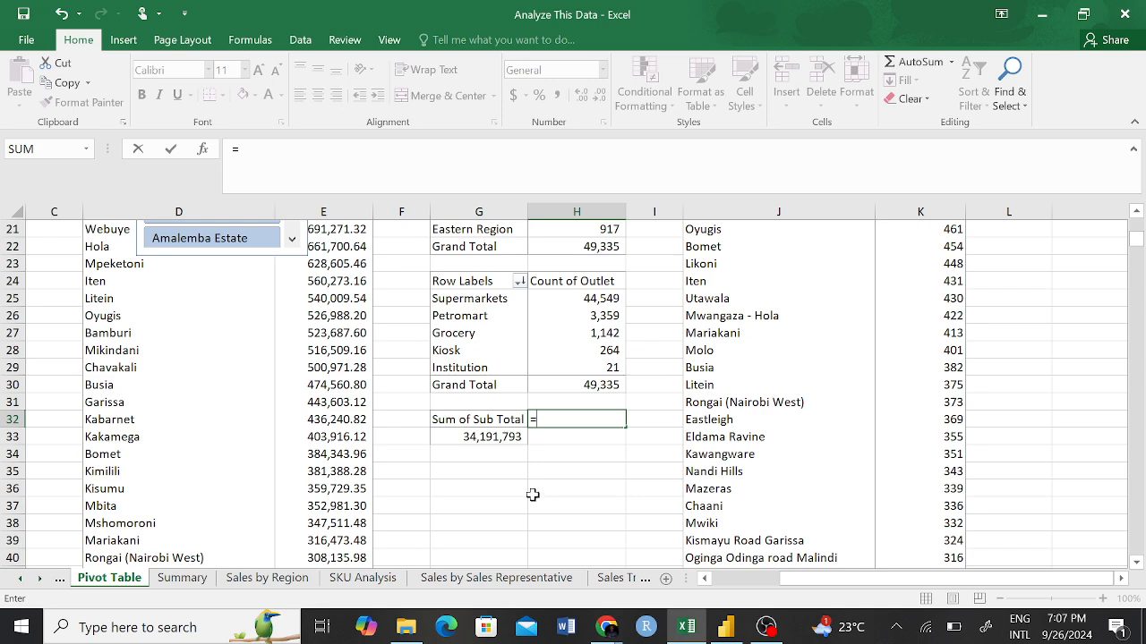
{"action": "left_click", "coordinate": [497, 437]}
{"action": "key", "text": "Return"}
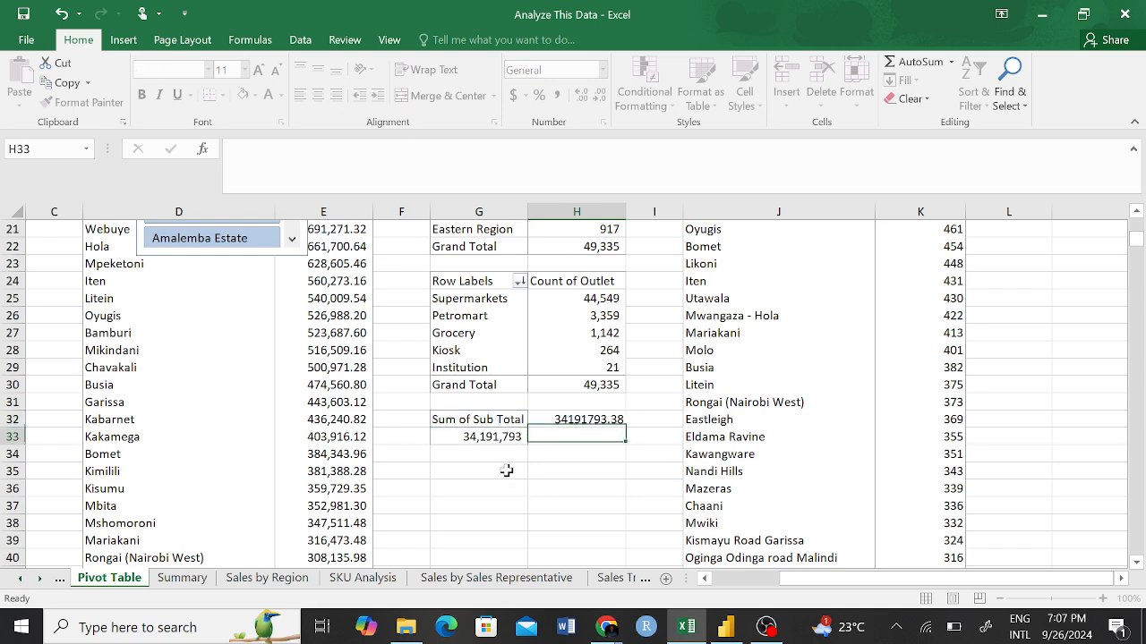
Look at the Summary sheet, and return to the Pivot Table sheet to clear the reference in H32.
{"action": "left_click", "coordinate": [181, 577]}
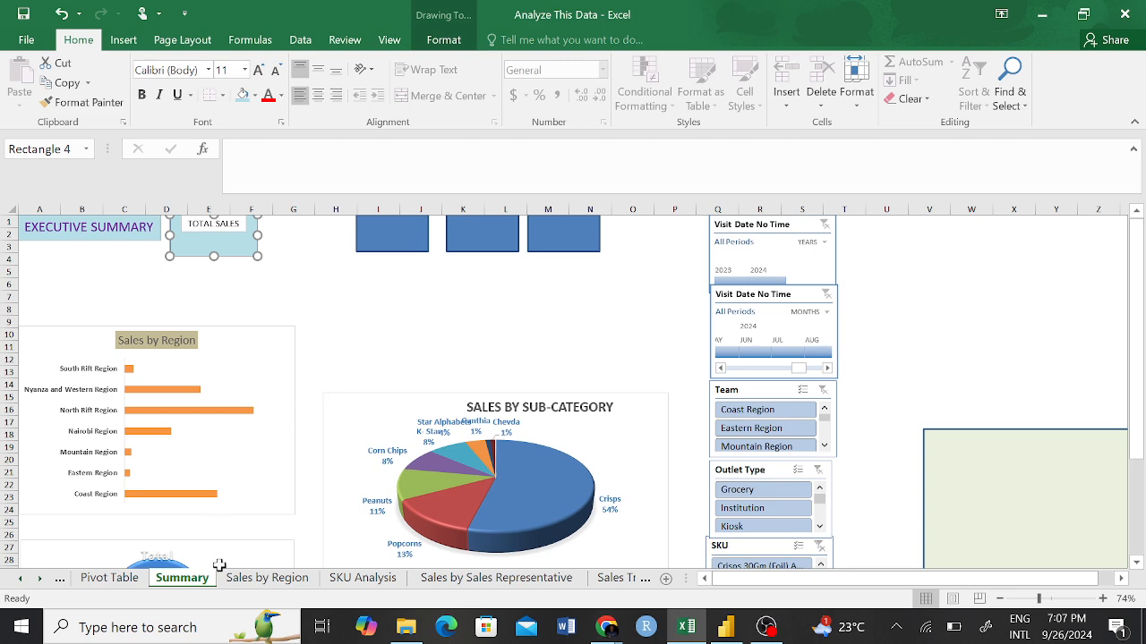
{"action": "left_click", "coordinate": [110, 578]}
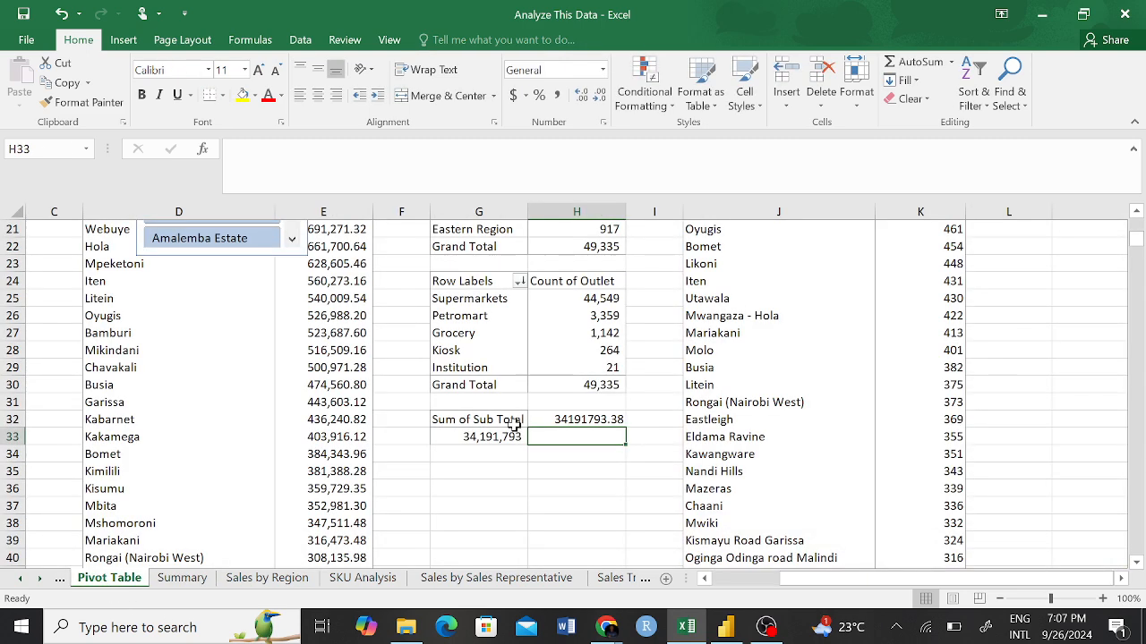
{"action": "left_click", "coordinate": [593, 419]}
{"action": "key", "text": "Delete"}
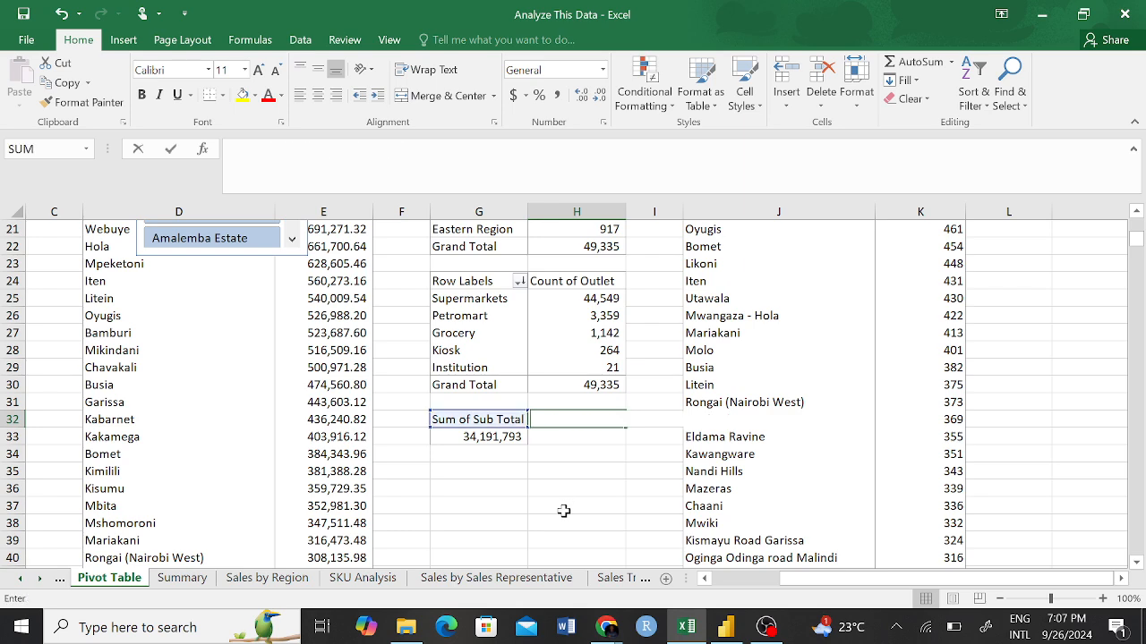
{"action": "left_click", "coordinate": [545, 525]}
Enter =GETPIVOTDATA("Sub Total",$G$32) in G35 by referencing the Sum of Sub Total value in G33.
{"action": "left_click", "coordinate": [486, 456]}
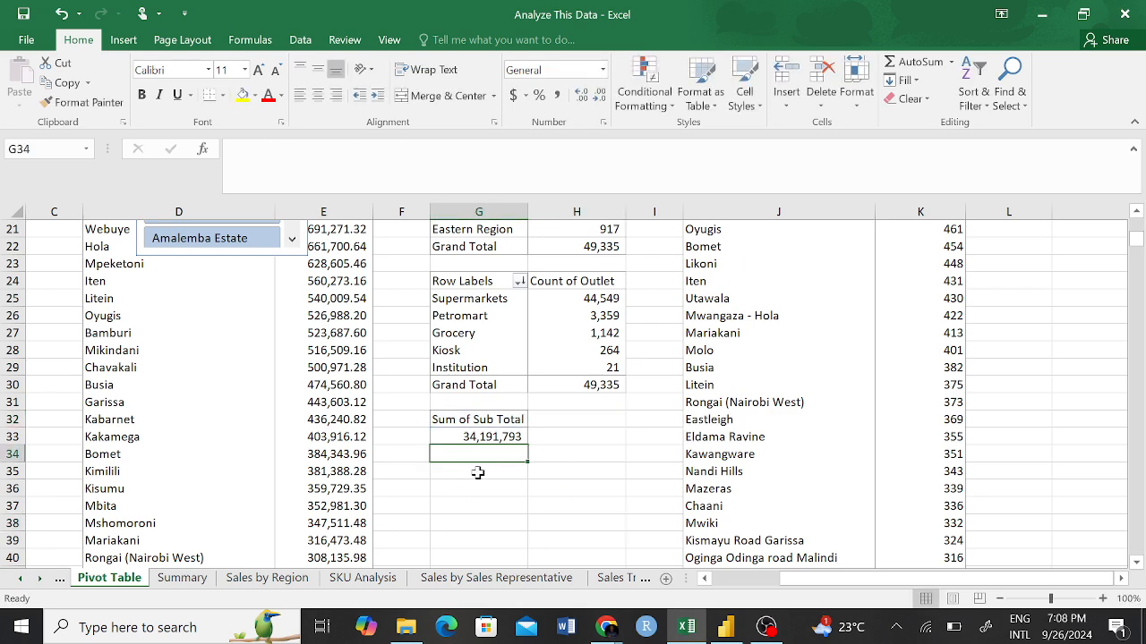
{"action": "left_click", "coordinate": [478, 472]}
{"action": "type", "text": "="}
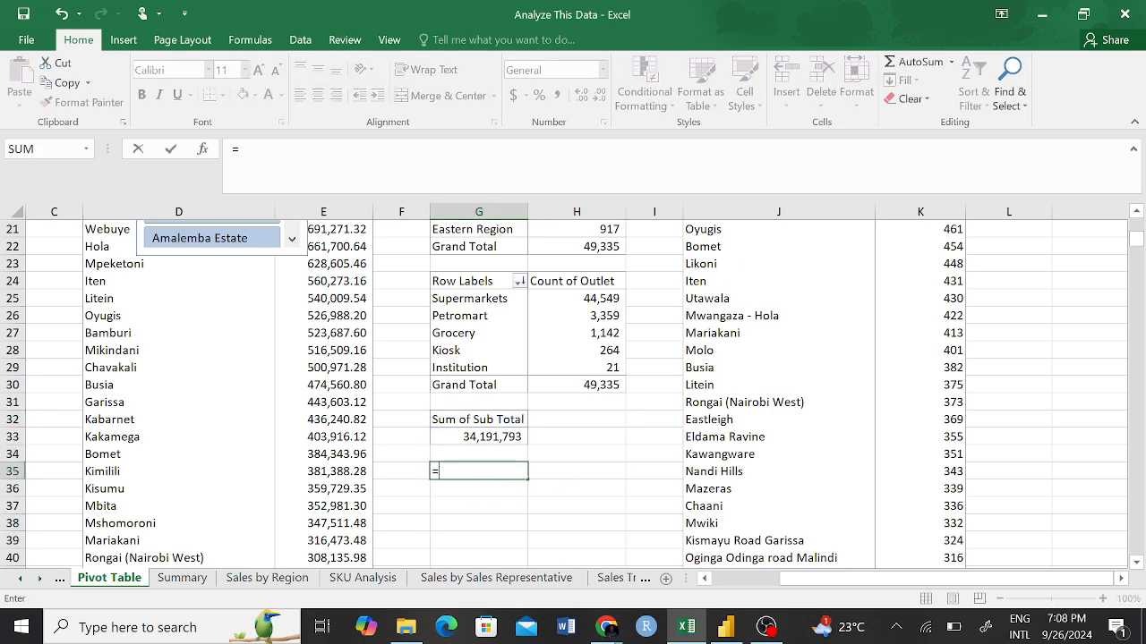
{"action": "left_click", "coordinate": [486, 436]}
{"action": "key", "text": "Return"}
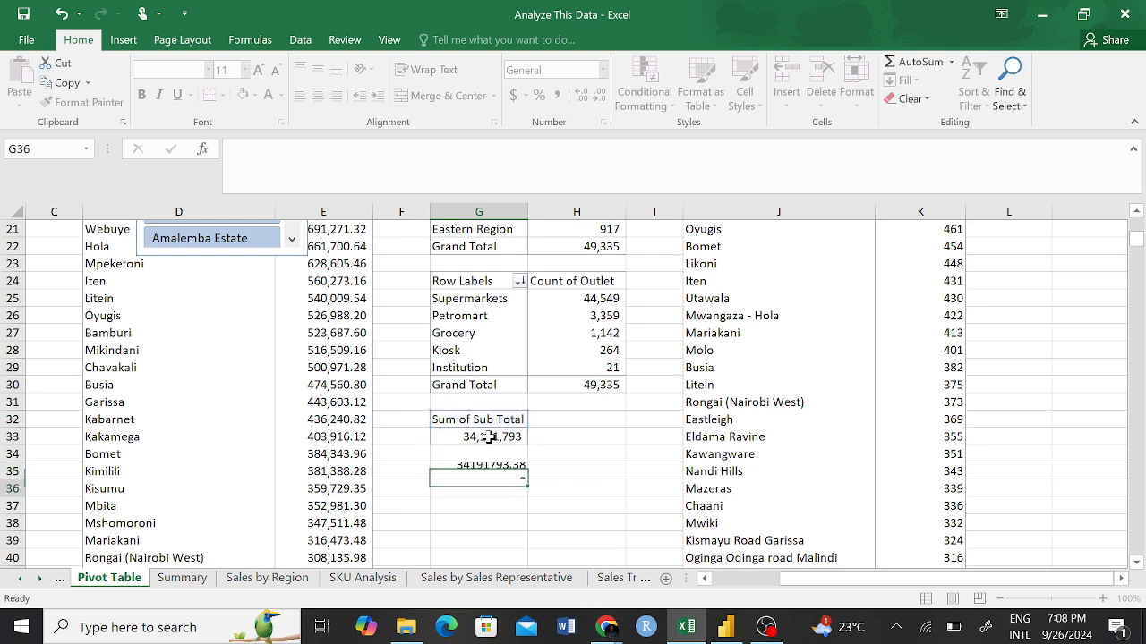
Format the sales total in G35 with thousands separators and no decimal places.
{"action": "left_click", "coordinate": [486, 472]}
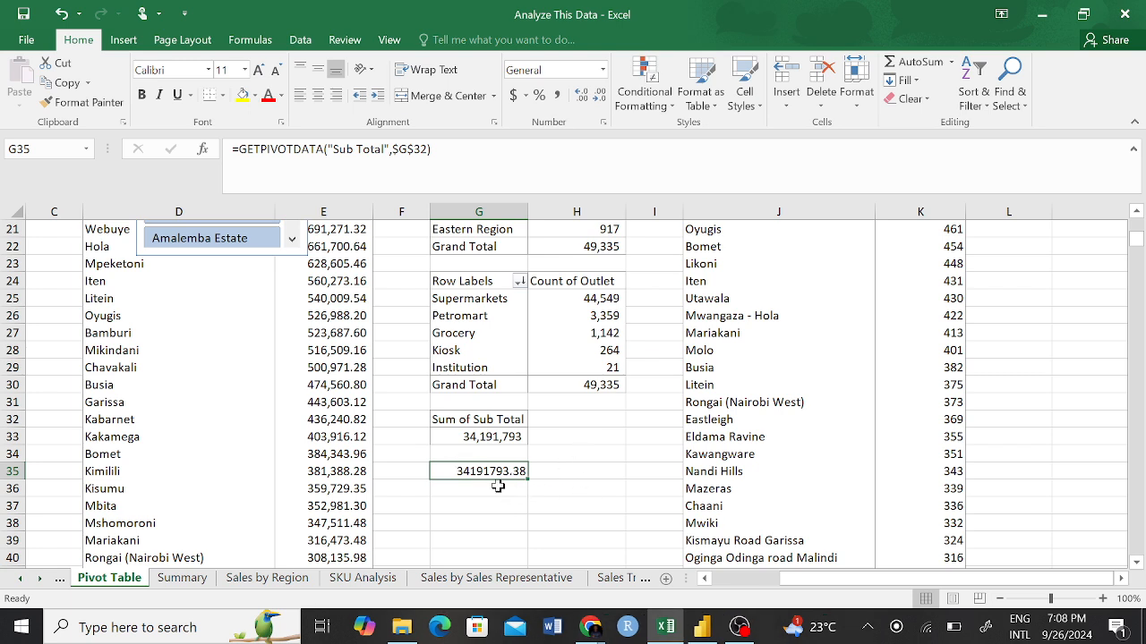
{"action": "left_click", "coordinate": [557, 95]}
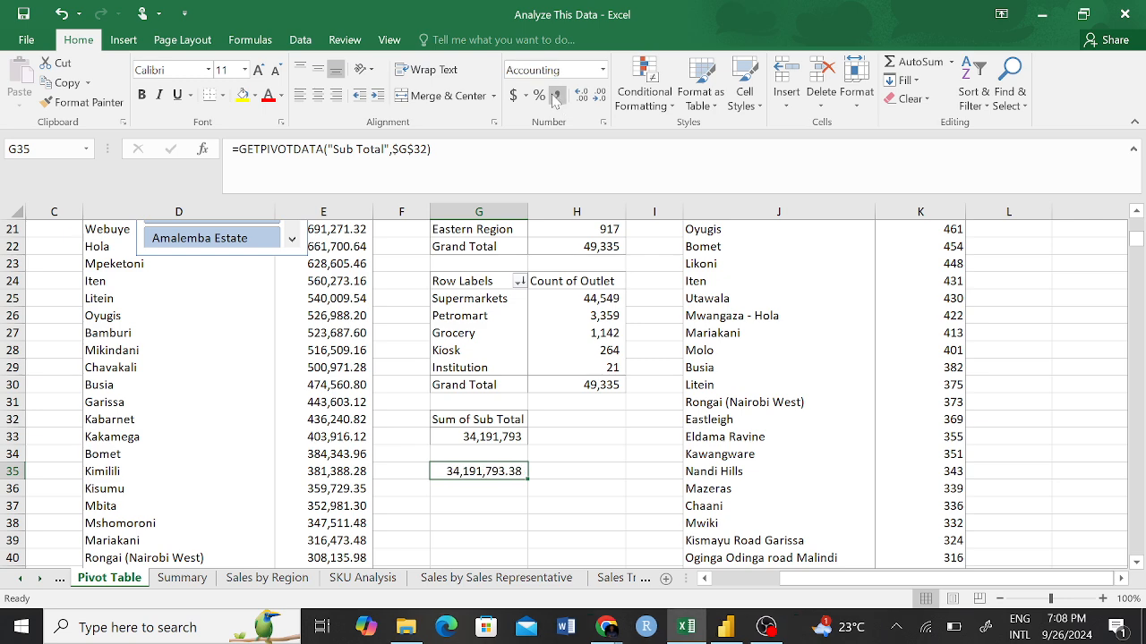
{"action": "left_click", "coordinate": [547, 452]}
{"action": "left_click", "coordinate": [470, 467]}
{"action": "left_click", "coordinate": [580, 95]}
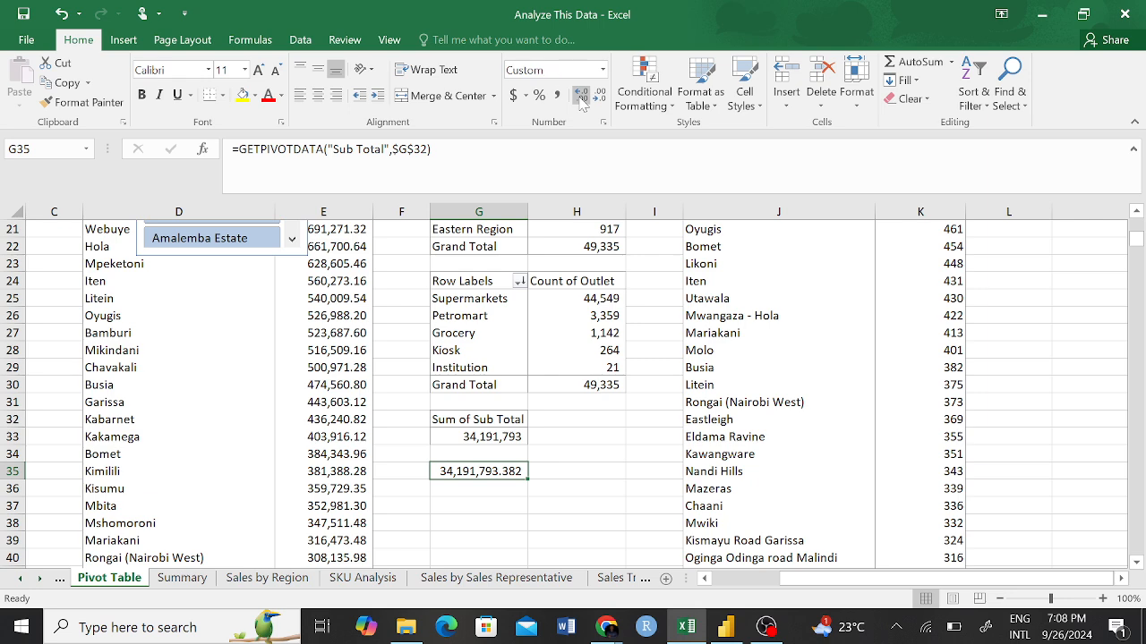
{"action": "left_click", "coordinate": [603, 97]}
{"action": "left_click", "coordinate": [604, 98]}
{"action": "left_click", "coordinate": [604, 97]}
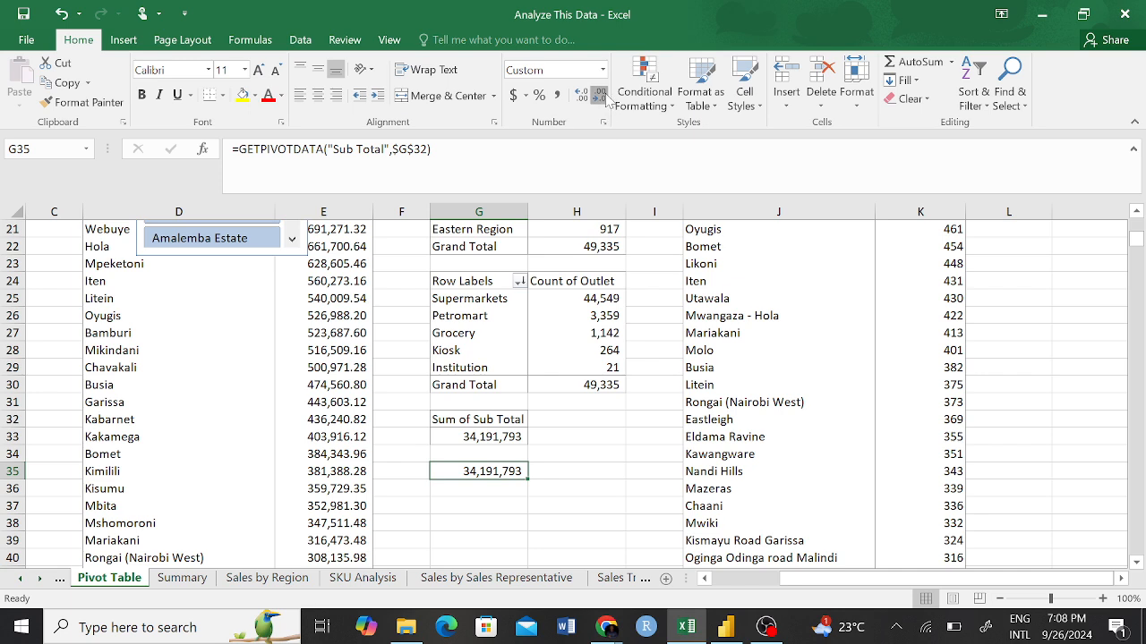
Link the light blue TOTAL SALES card on the Summary sheet to the helper cell with ='Pivot Table'!G35.
{"action": "left_click", "coordinate": [533, 488]}
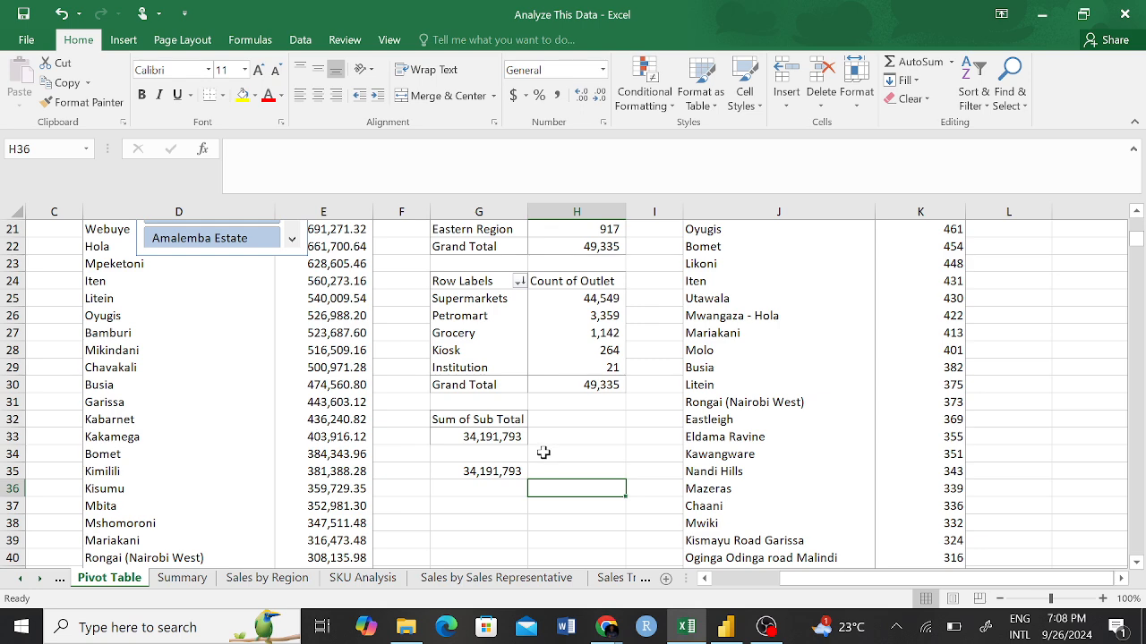
{"action": "left_click", "coordinate": [182, 577]}
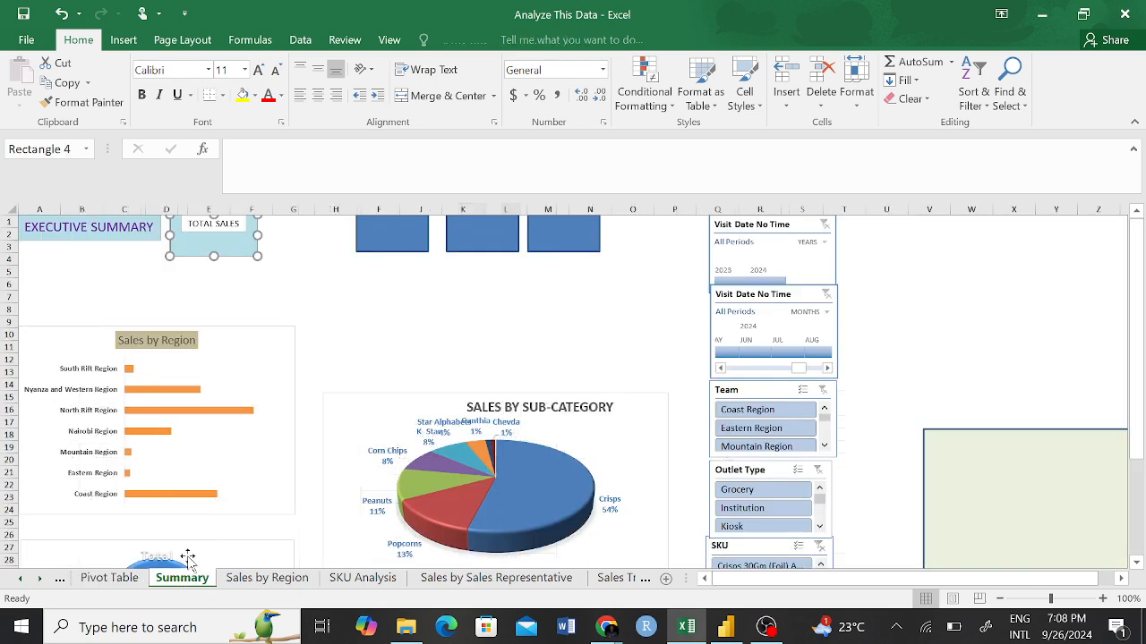
{"action": "left_click", "coordinate": [301, 275]}
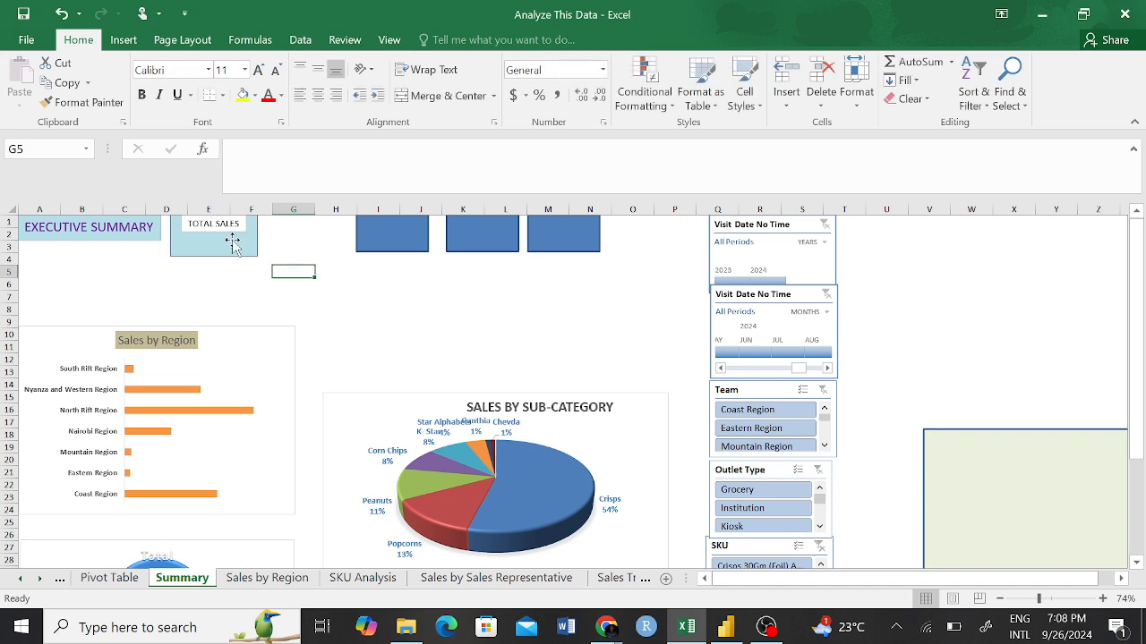
{"action": "left_click", "coordinate": [231, 241]}
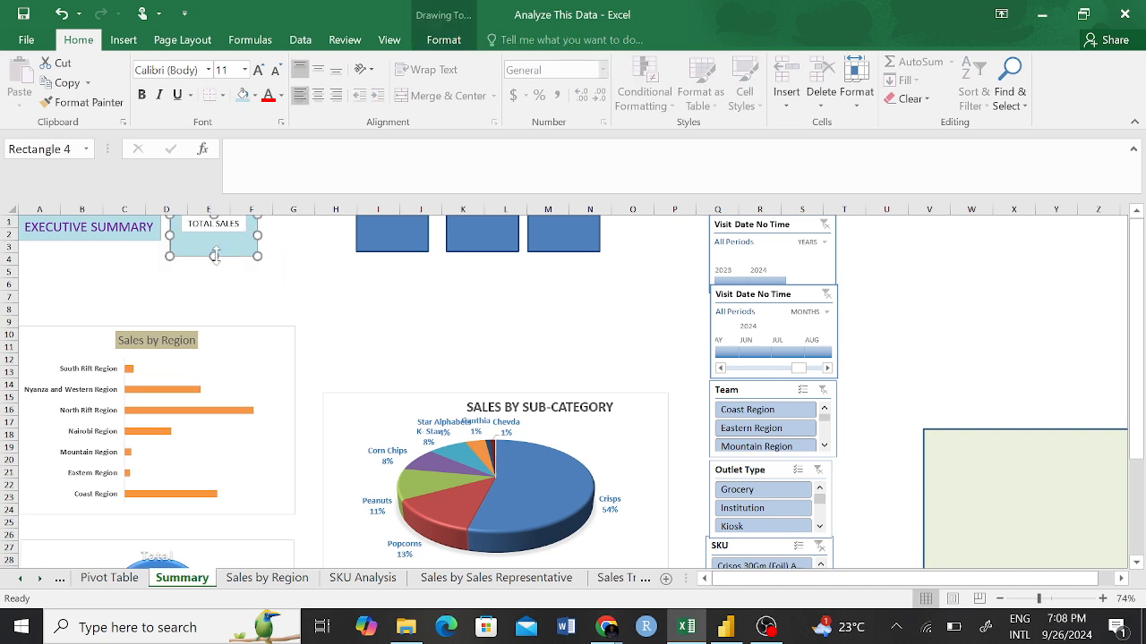
{"action": "left_click", "coordinate": [232, 149]}
{"action": "type", "text": "="}
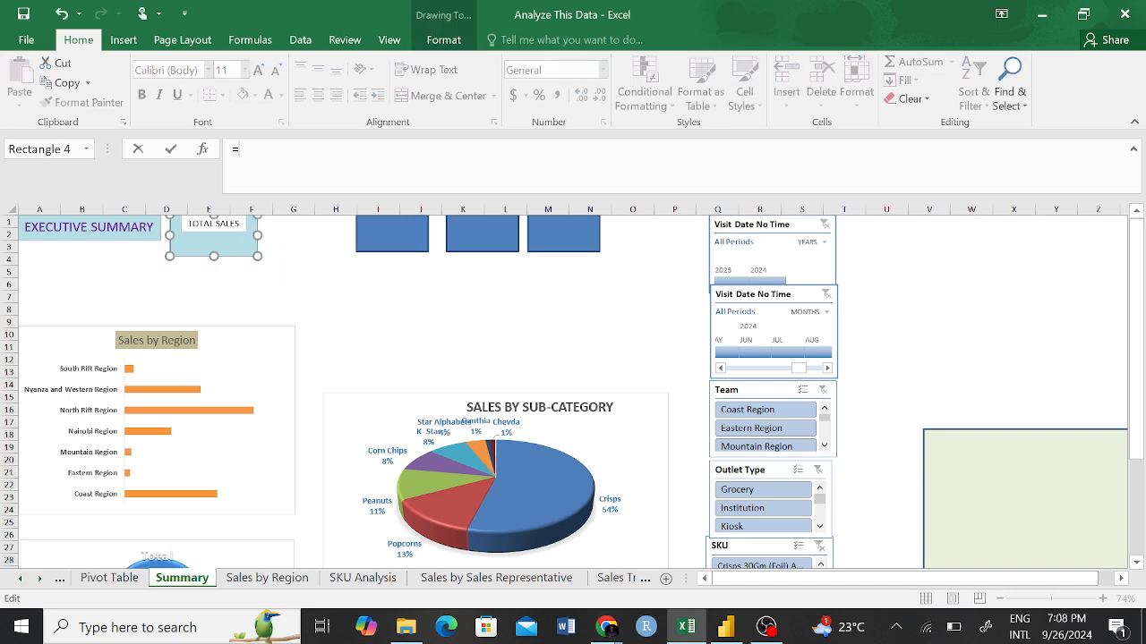
{"action": "left_click", "coordinate": [109, 578]}
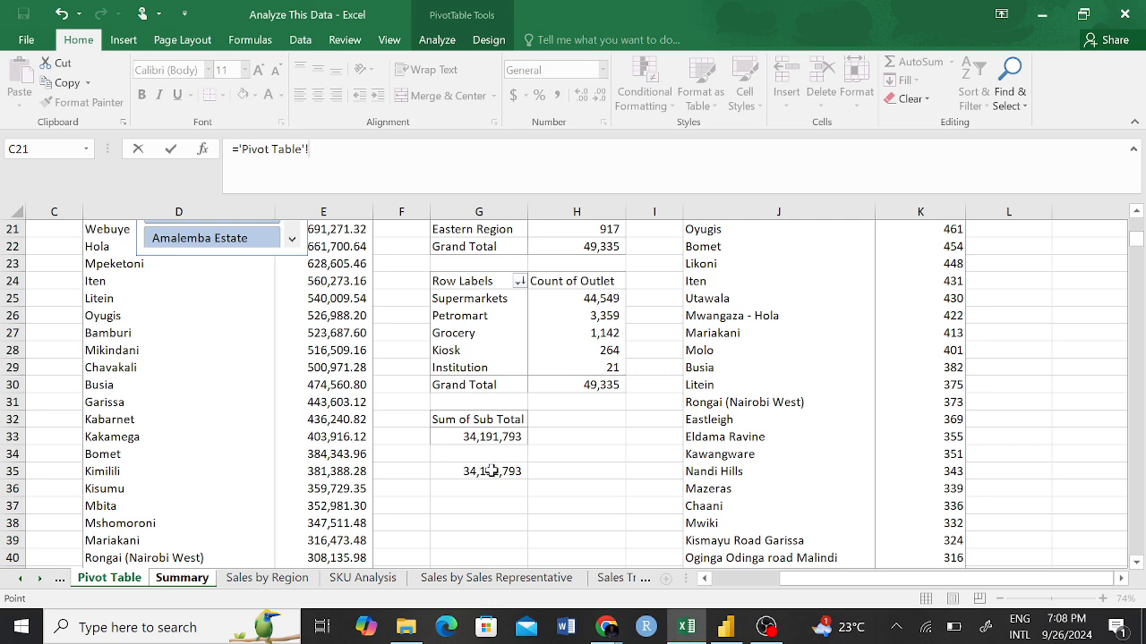
{"action": "left_click", "coordinate": [487, 474]}
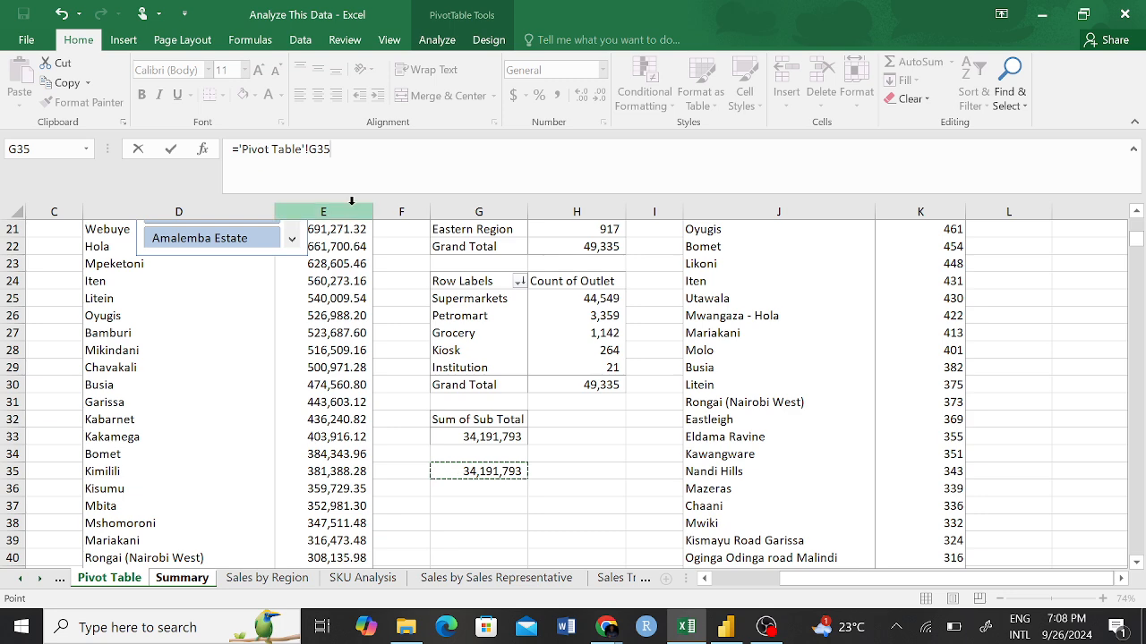
{"action": "key", "text": "Return"}
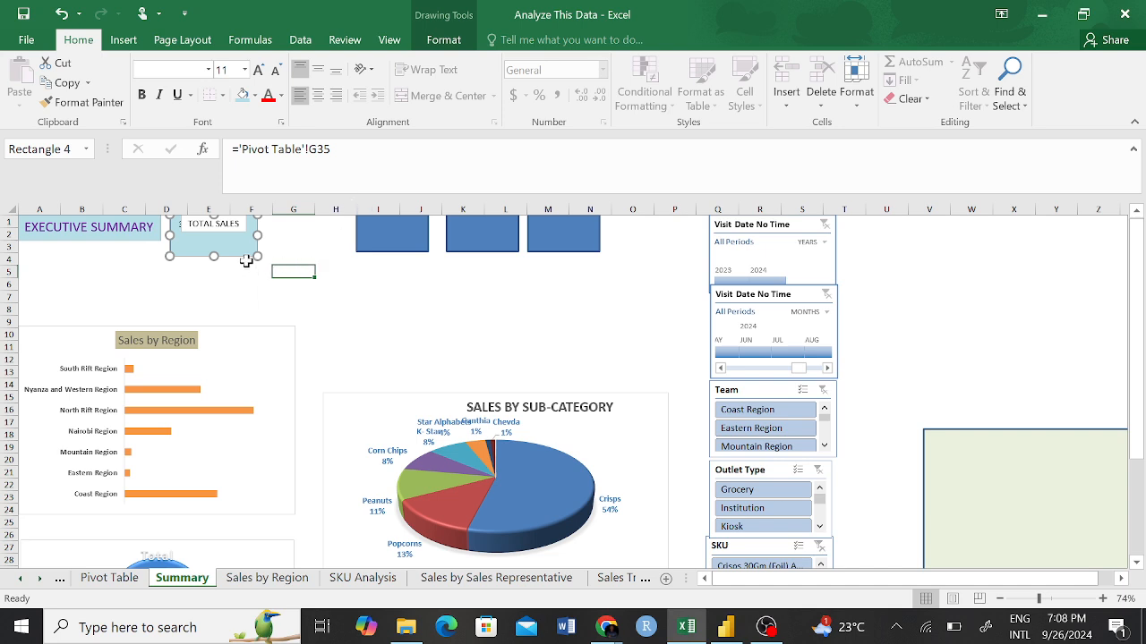
Move the light blue card out from behind its TOTAL SALES label to the empty area above the SALES BY SUB-CATEGORY chart.
{"action": "left_click_drag", "start_coordinate": [238, 248], "coordinate": [487, 325]}
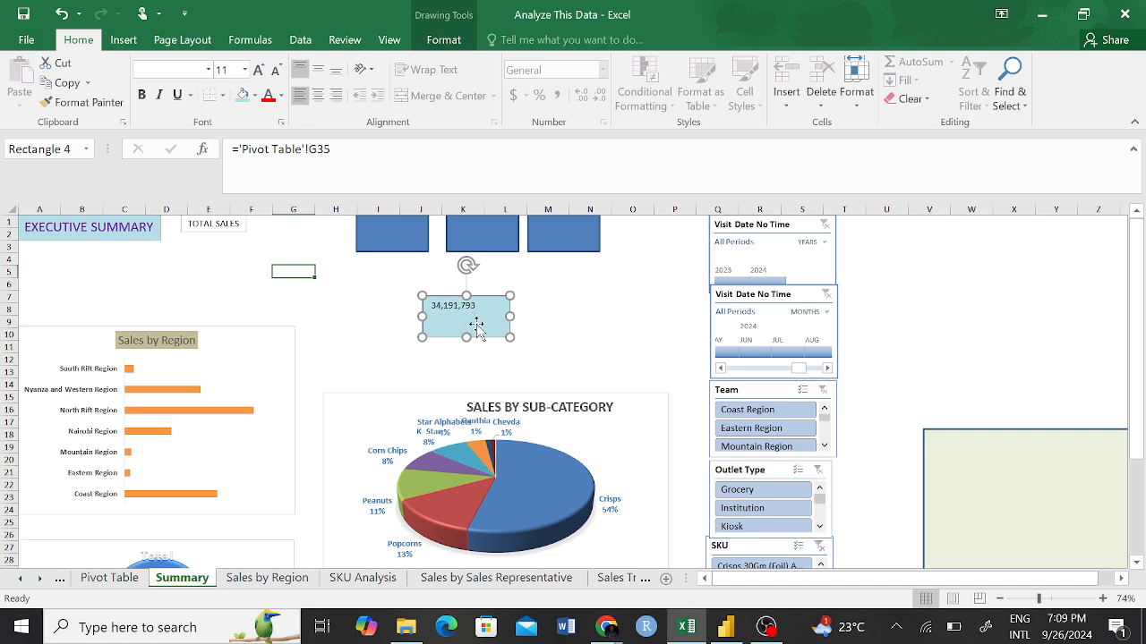
{"action": "mouse_move", "coordinate": [476, 331]}
{"action": "left_mouse_down"}
{"action": "mouse_move", "coordinate": [516, 315]}
{"action": "mouse_move", "coordinate": [513, 340]}
{"action": "mouse_move", "coordinate": [498, 333]}
{"action": "mouse_move", "coordinate": [486, 349]}
{"action": "mouse_move", "coordinate": [450, 336]}
{"action": "left_mouse_up"}
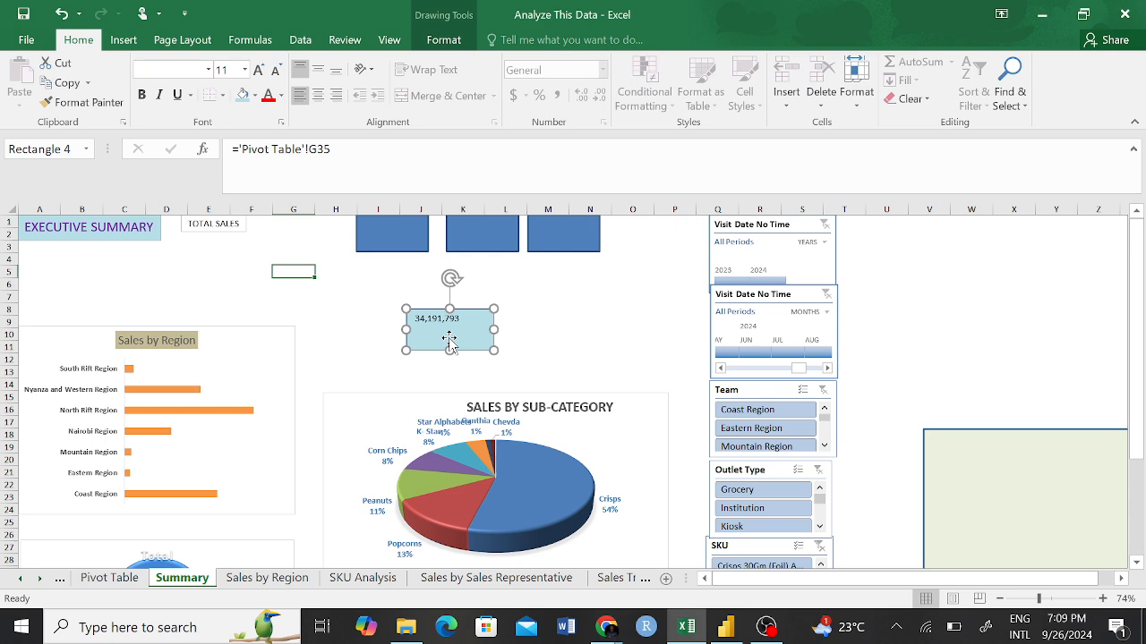
Undo the light blue TOTAL SALES card's move and its link to the pivot helper cell.
{"action": "key", "text": "ctrl+z"}
{"action": "key", "text": "ctrl+z"}
{"action": "key", "text": "ctrl+z"}
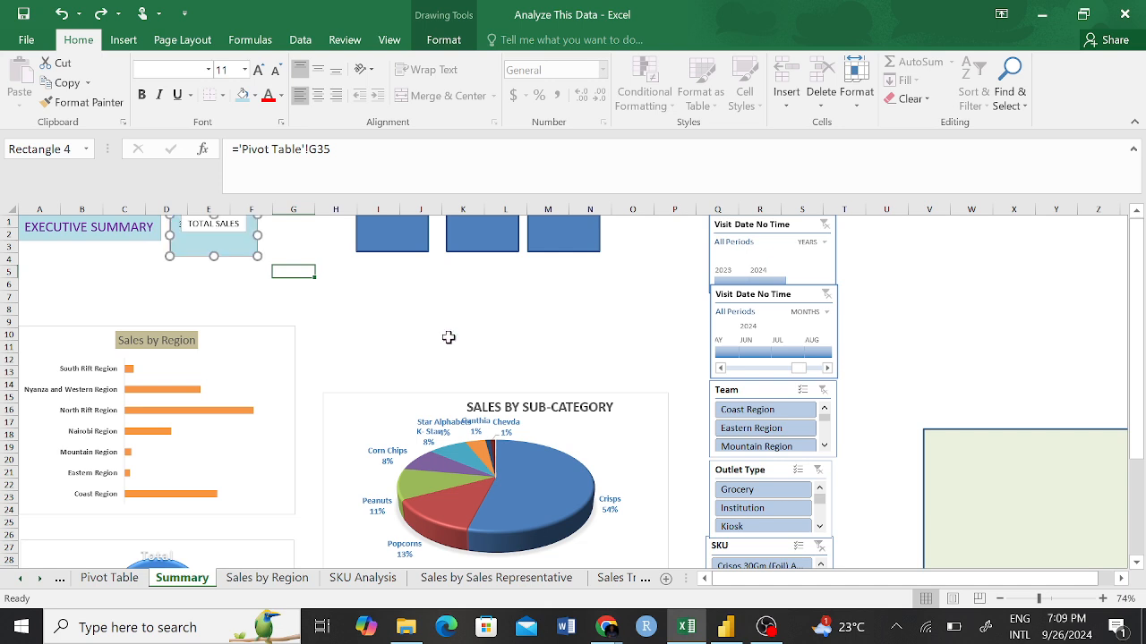
{"action": "key", "text": "ctrl+z"}
{"action": "left_click", "coordinate": [351, 306]}
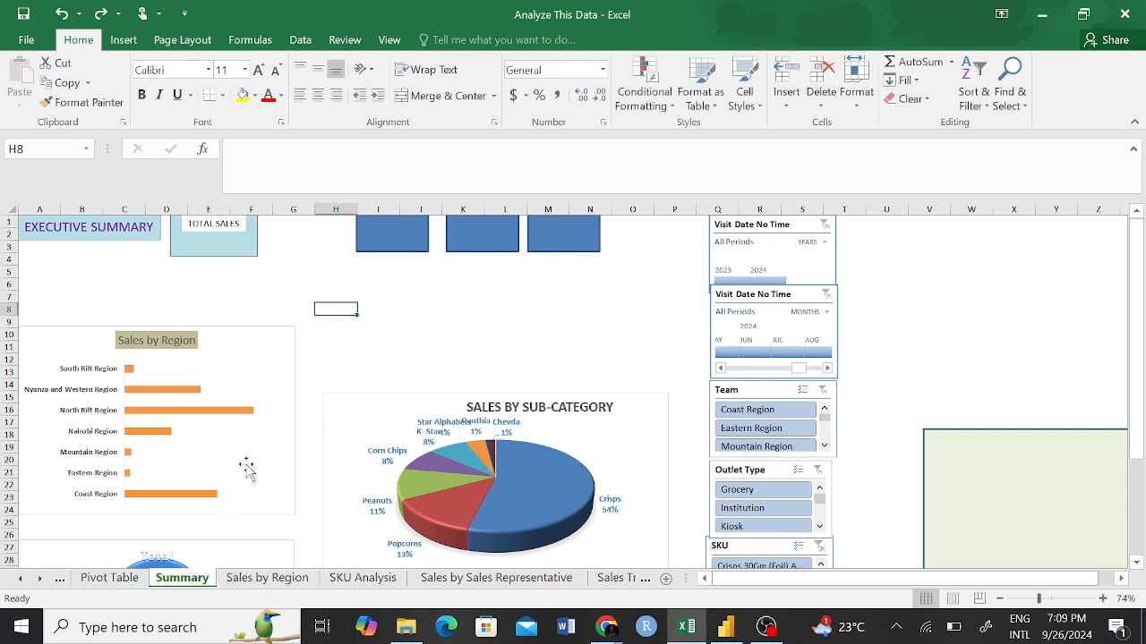
Try to link the light blue TOTAL SALES card directly to pivot cell G33 with =GETPIVOTDATA("Sub Total",'Pivot Table'!$G$32), and clear the attempted formula.
{"action": "left_click", "coordinate": [109, 578]}
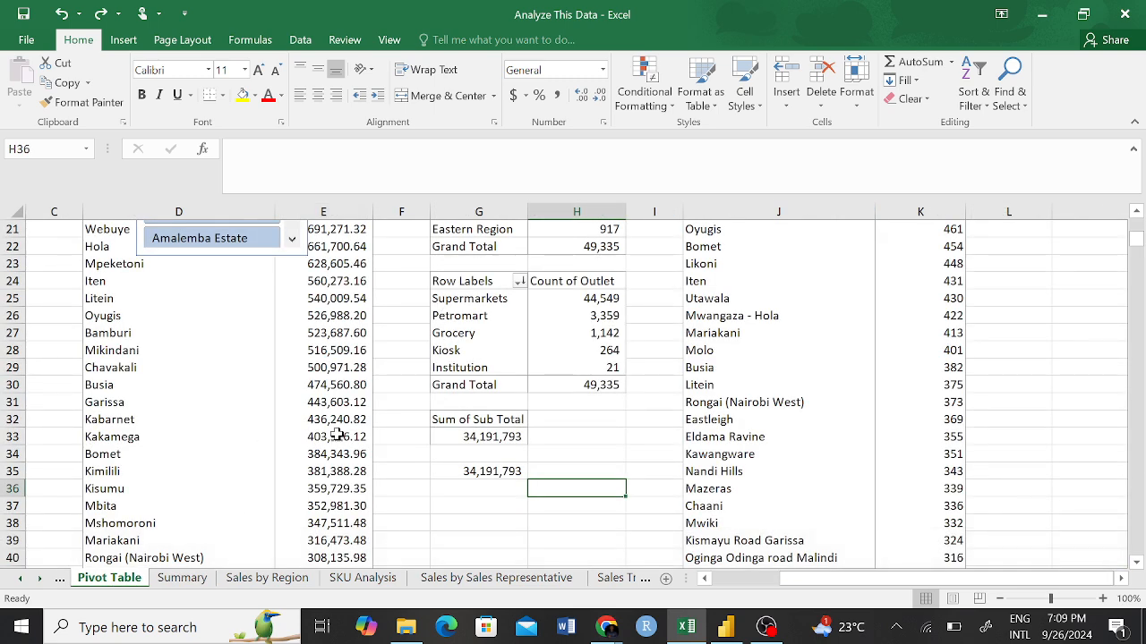
{"action": "left_click", "coordinate": [202, 578]}
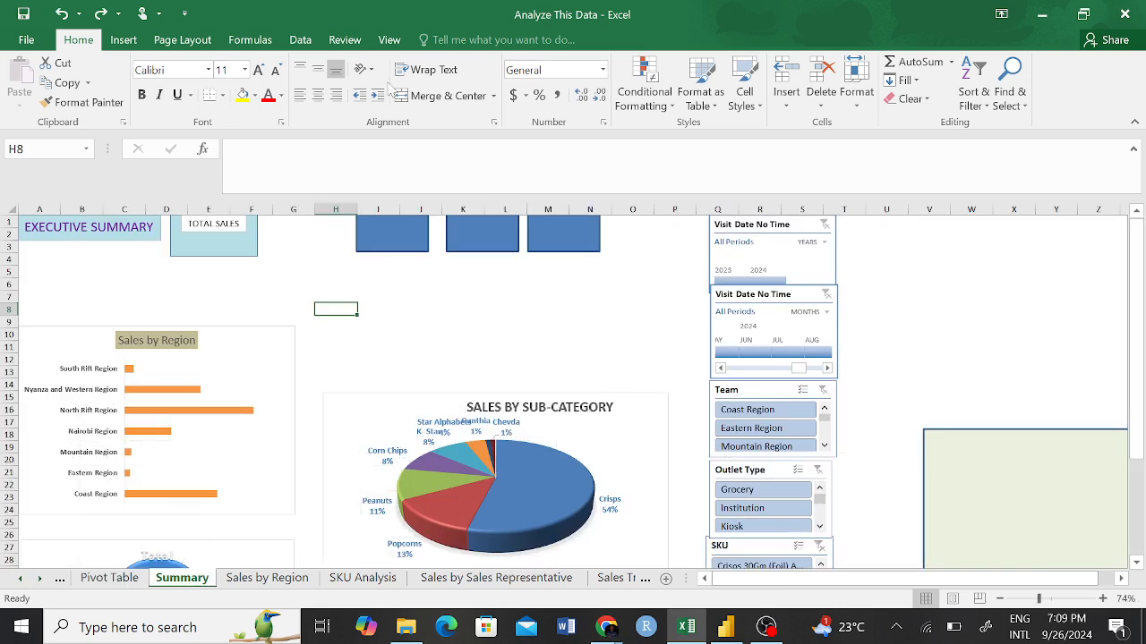
{"action": "left_click", "coordinate": [234, 247]}
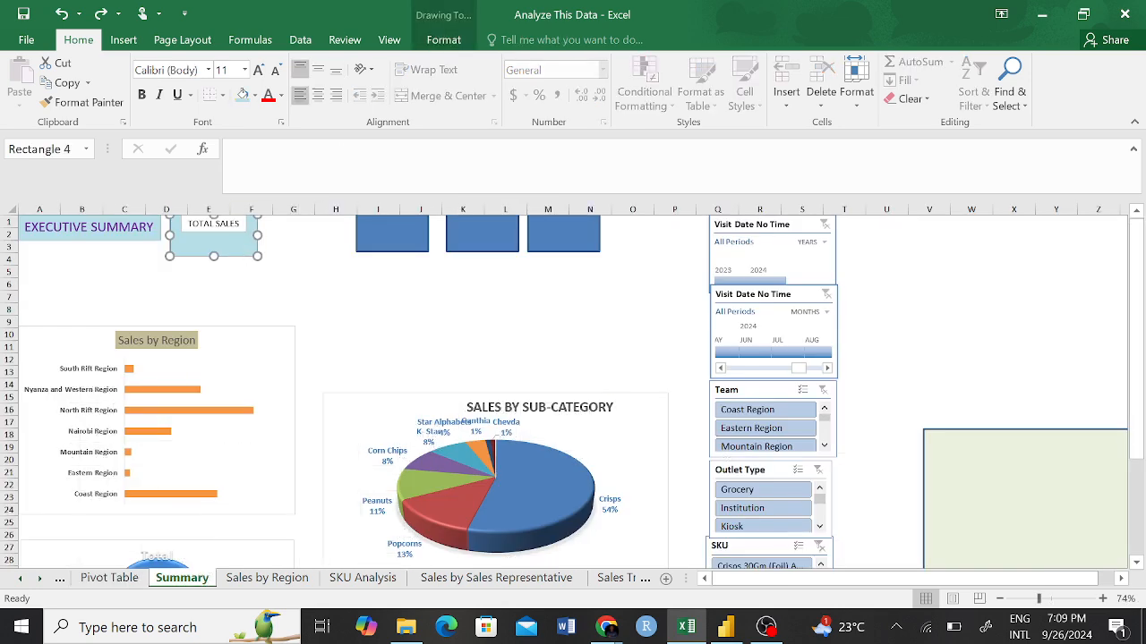
{"action": "left_click", "coordinate": [232, 149]}
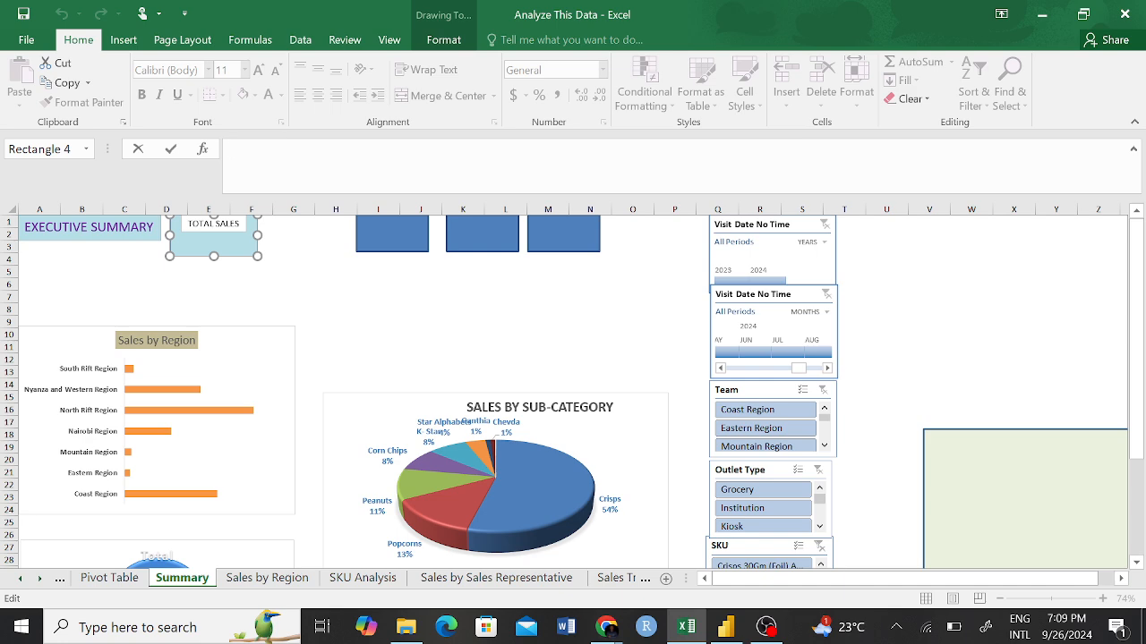
{"action": "type", "text": "="}
{"action": "left_click", "coordinate": [109, 578]}
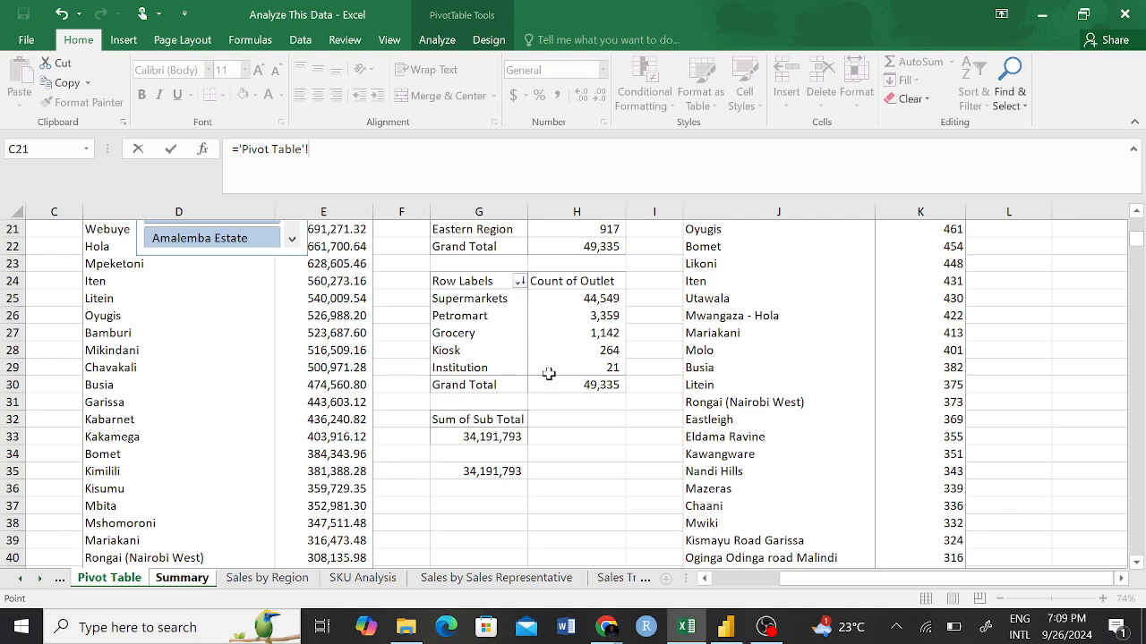
{"action": "left_click", "coordinate": [497, 437]}
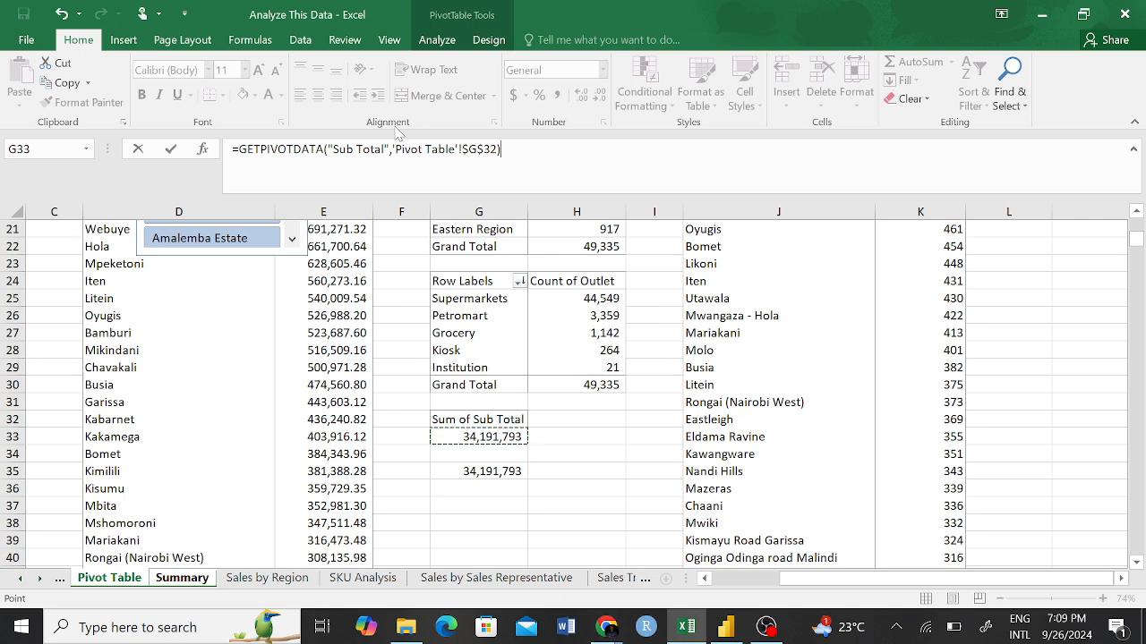
{"action": "triple_click", "coordinate": [309, 143]}
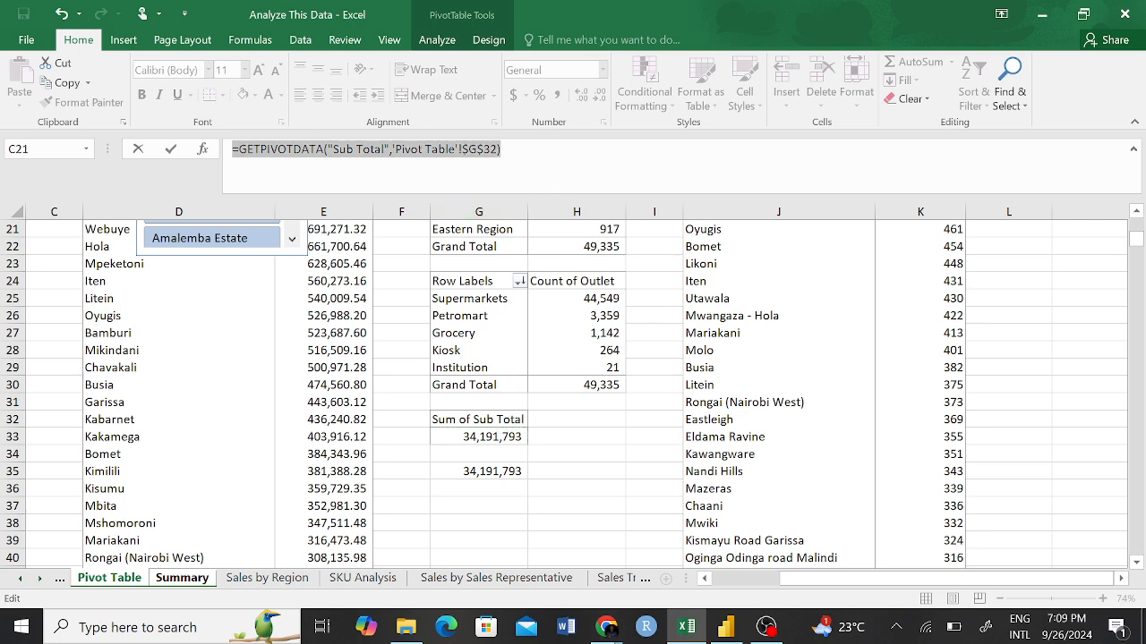
{"action": "key", "text": "Return"}
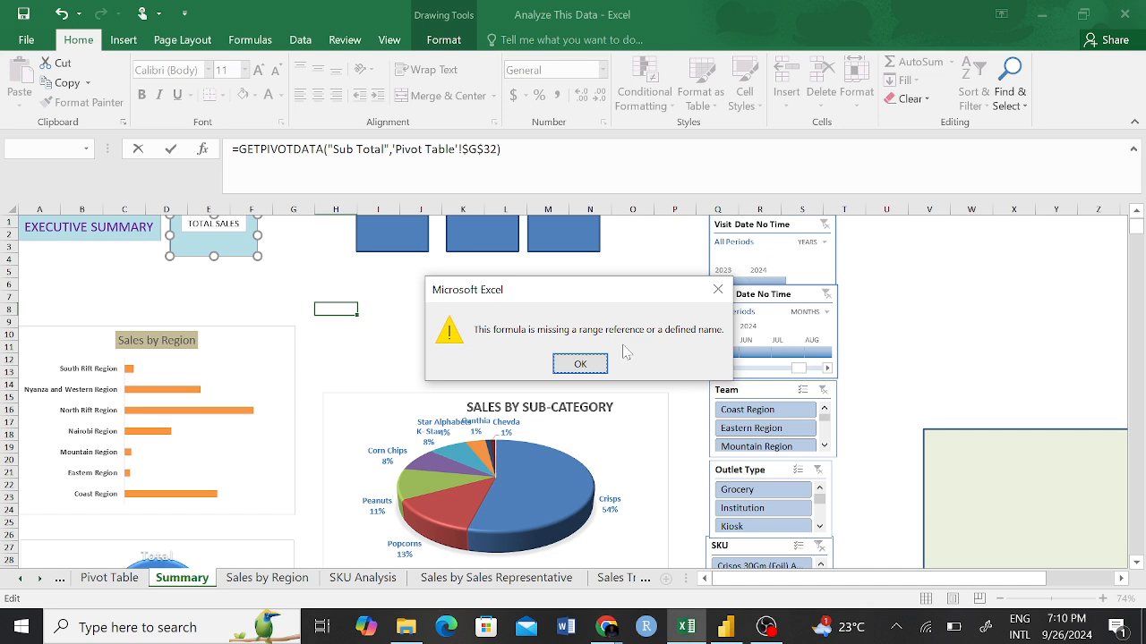
{"action": "left_click", "coordinate": [583, 367]}
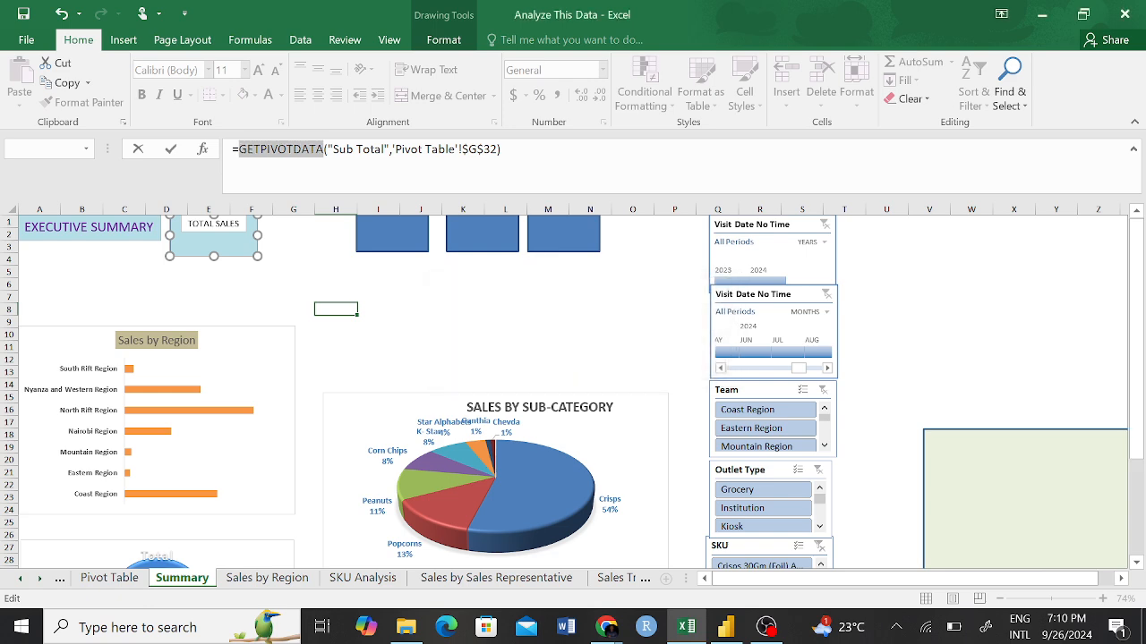
{"action": "left_click_drag", "start_coordinate": [503, 151], "coordinate": [233, 105]}
{"action": "key", "text": "BackSpace"}
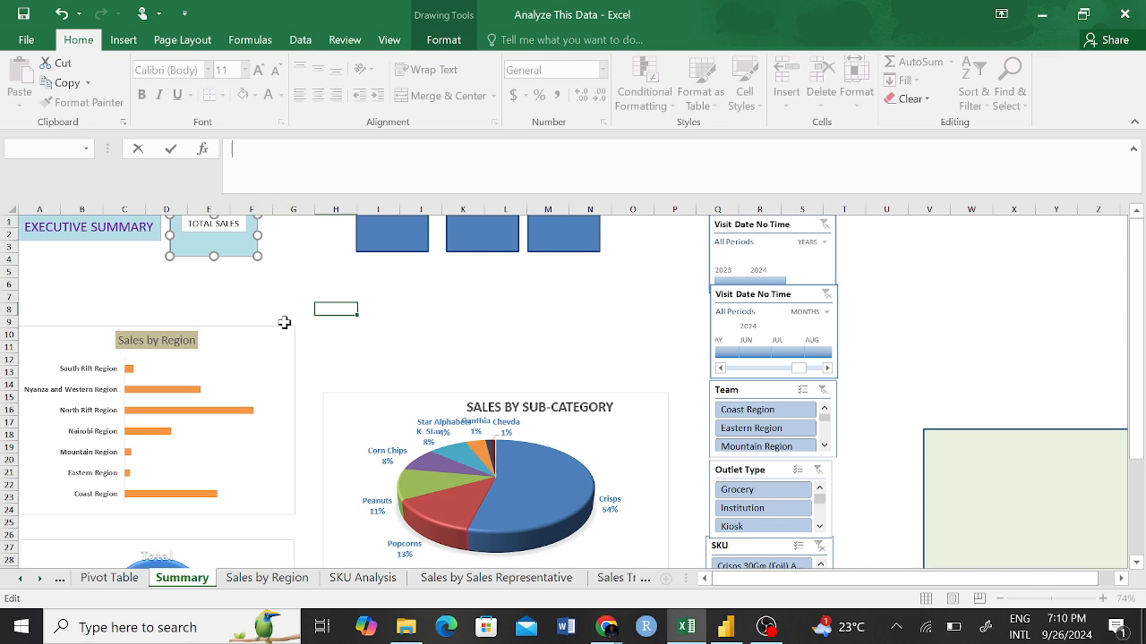
Clear G35 on the Pivot Table sheet and re-enter =GETPIVOTDATA("Sub Total",$G$32) there by referencing the Sum of Sub Total value in G33.
{"action": "left_click", "coordinate": [109, 577]}
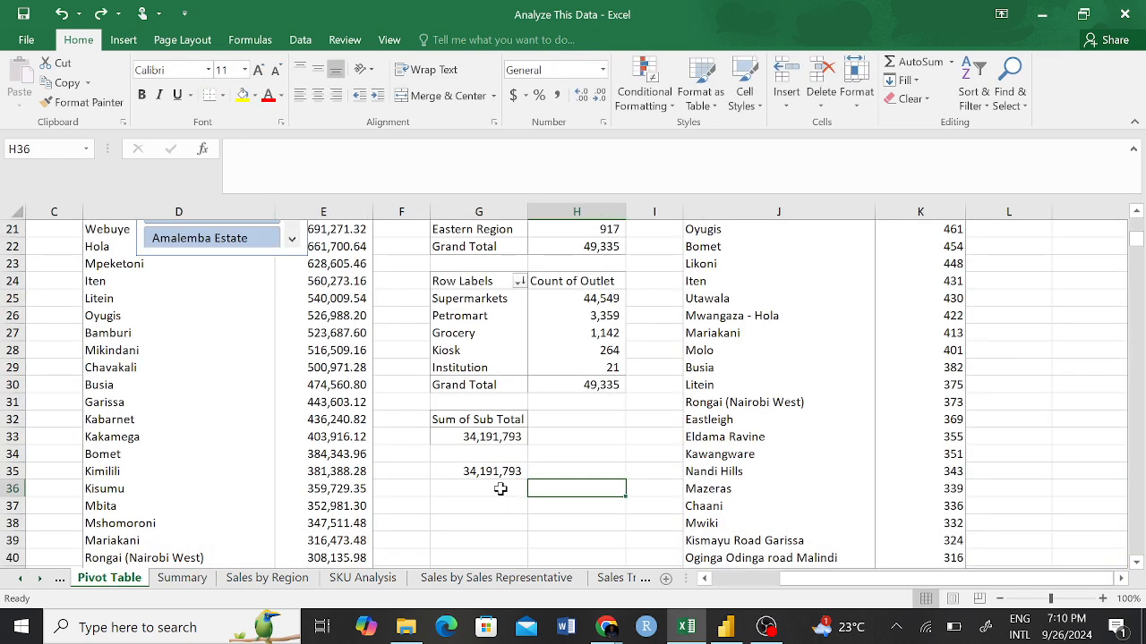
{"action": "left_click", "coordinate": [494, 438]}
{"action": "left_click", "coordinate": [494, 471]}
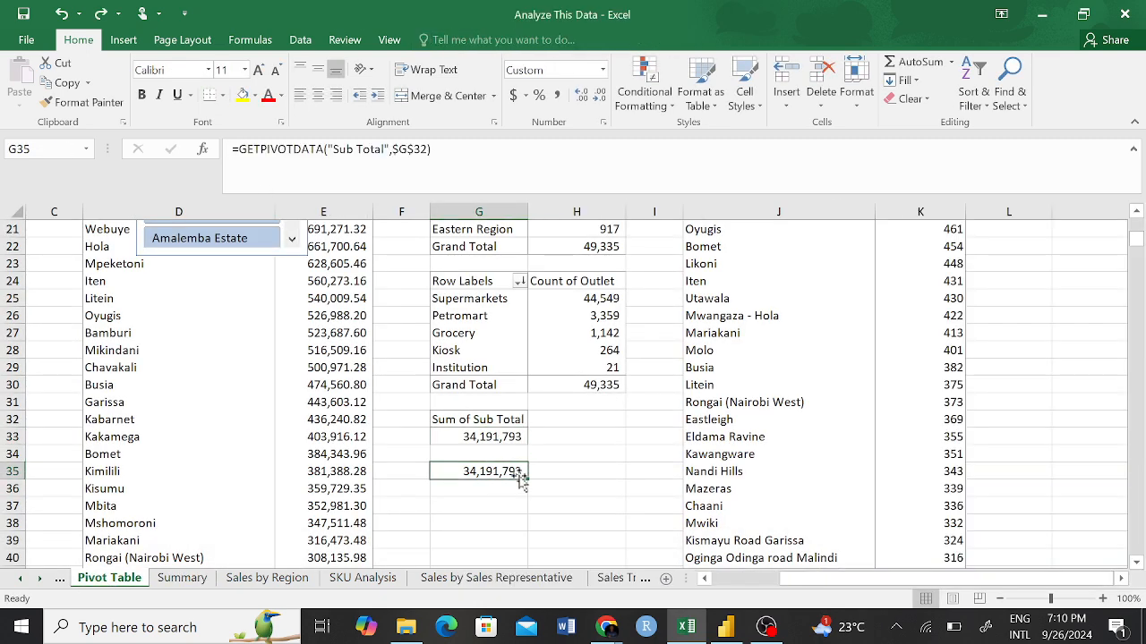
{"action": "key", "text": "Delete"}
{"action": "left_click", "coordinate": [537, 507]}
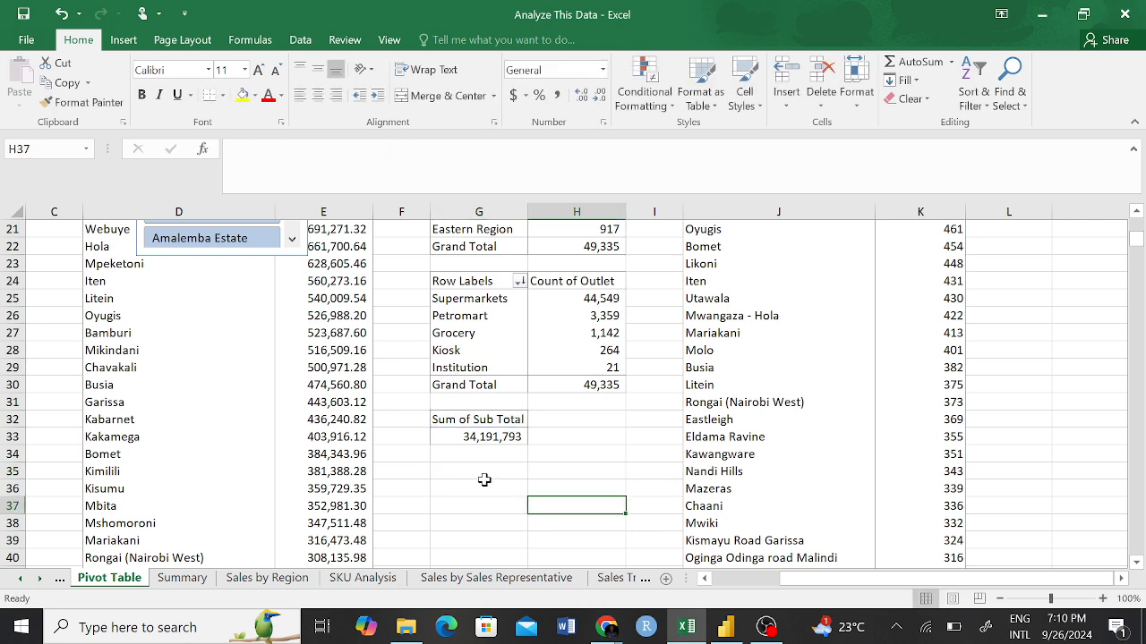
{"action": "left_click", "coordinate": [521, 468]}
{"action": "type", "text": "="}
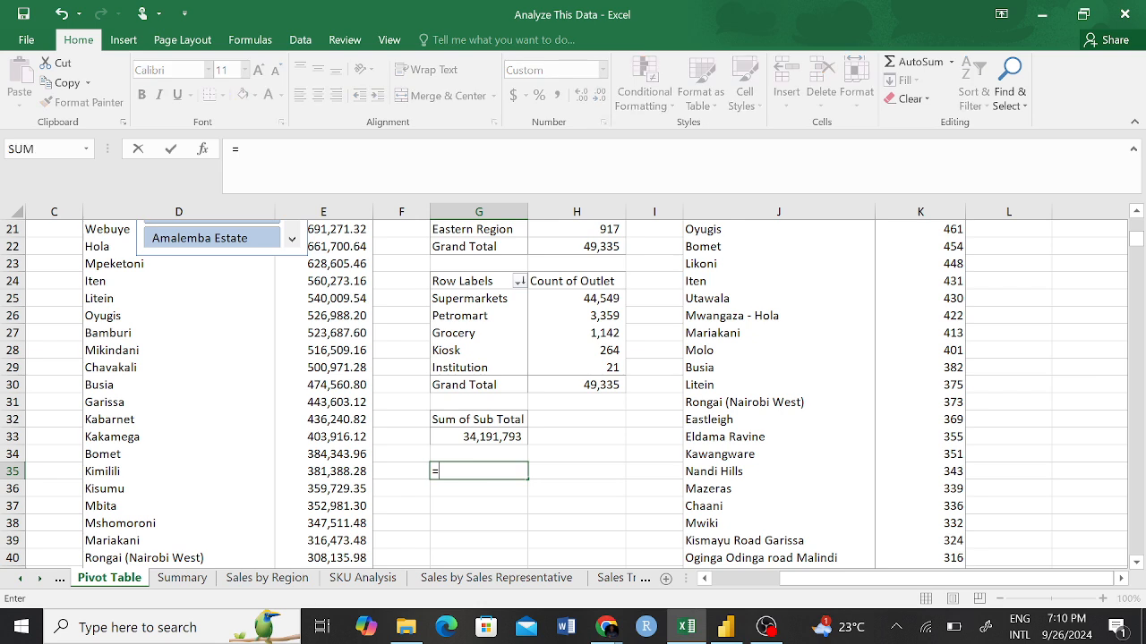
{"action": "left_click", "coordinate": [481, 438]}
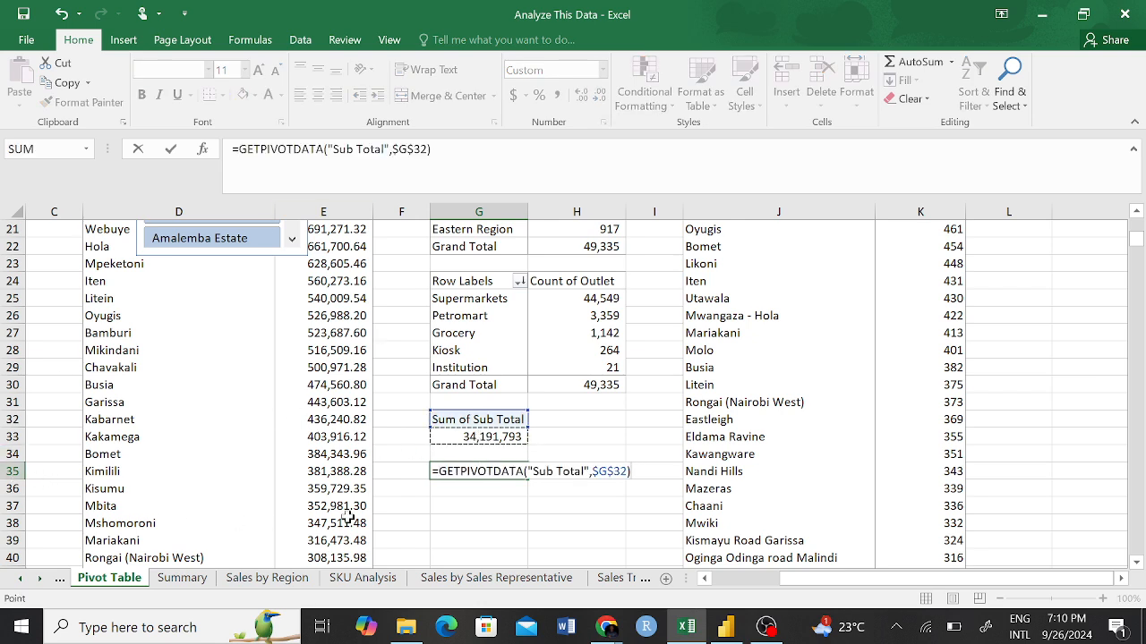
{"action": "key", "text": "Return"}
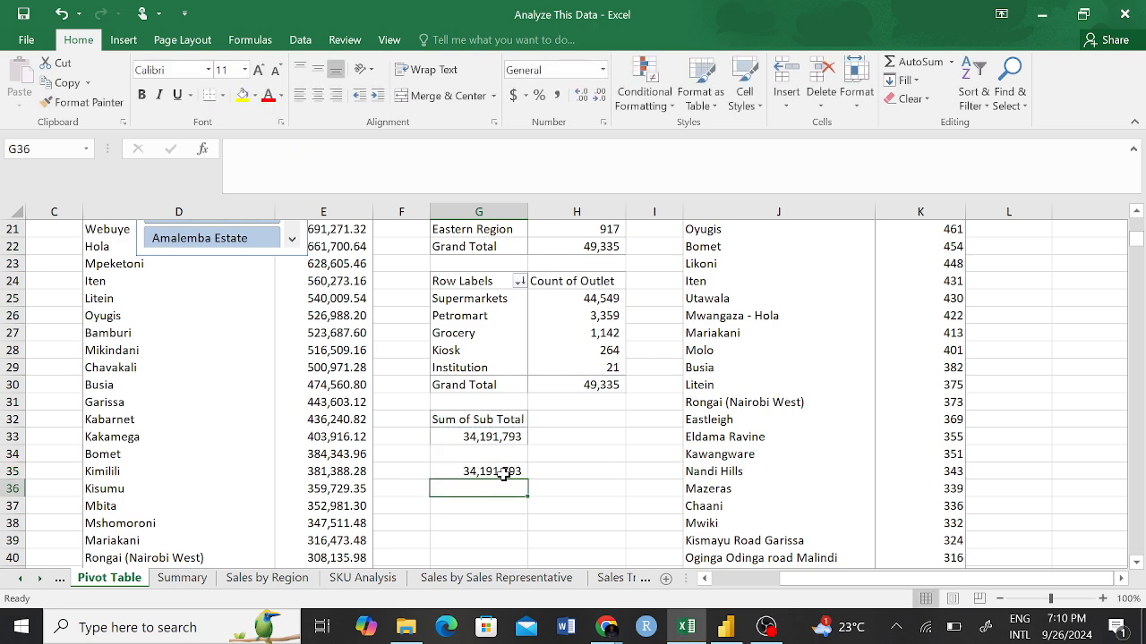
Compare the contents of the pivot's Sum of Sub Total cell G33 with the formula in helper cell G35.
{"action": "left_click", "coordinate": [488, 471]}
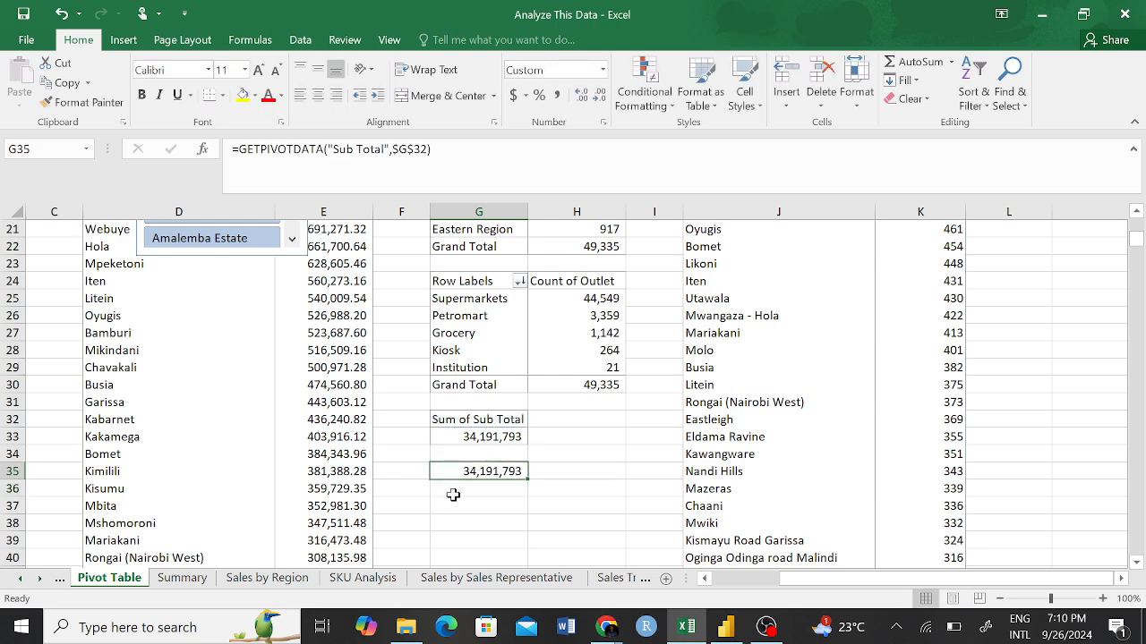
{"action": "left_click", "coordinate": [537, 456]}
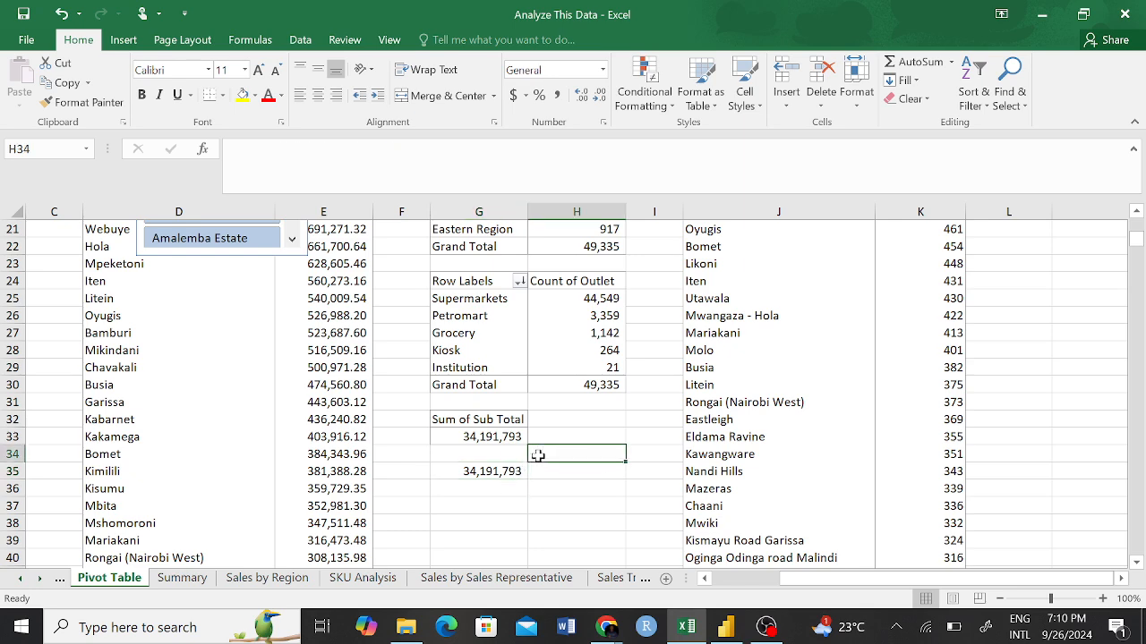
{"action": "left_click", "coordinate": [492, 438]}
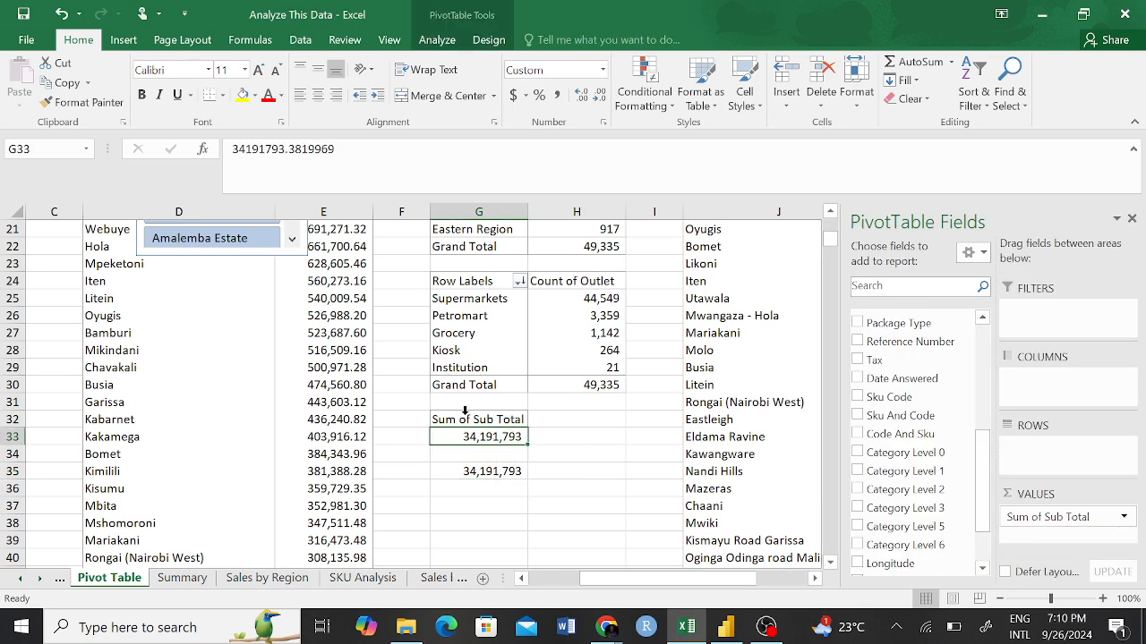
{"action": "left_click", "coordinate": [484, 471]}
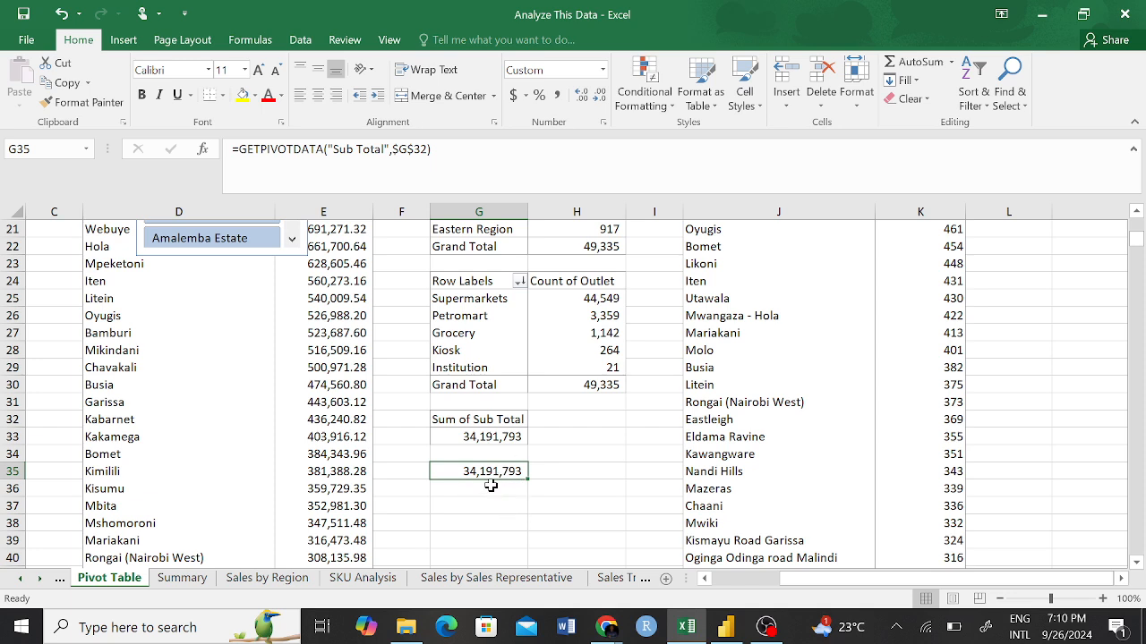
{"action": "left_click", "coordinate": [546, 474]}
{"action": "left_click", "coordinate": [503, 471]}
{"action": "left_click", "coordinate": [520, 506]}
Link the light blue TOTAL SALES card on the Summary sheet to the helper cell with ='Pivot Table'!G35.
{"action": "left_click", "coordinate": [182, 577]}
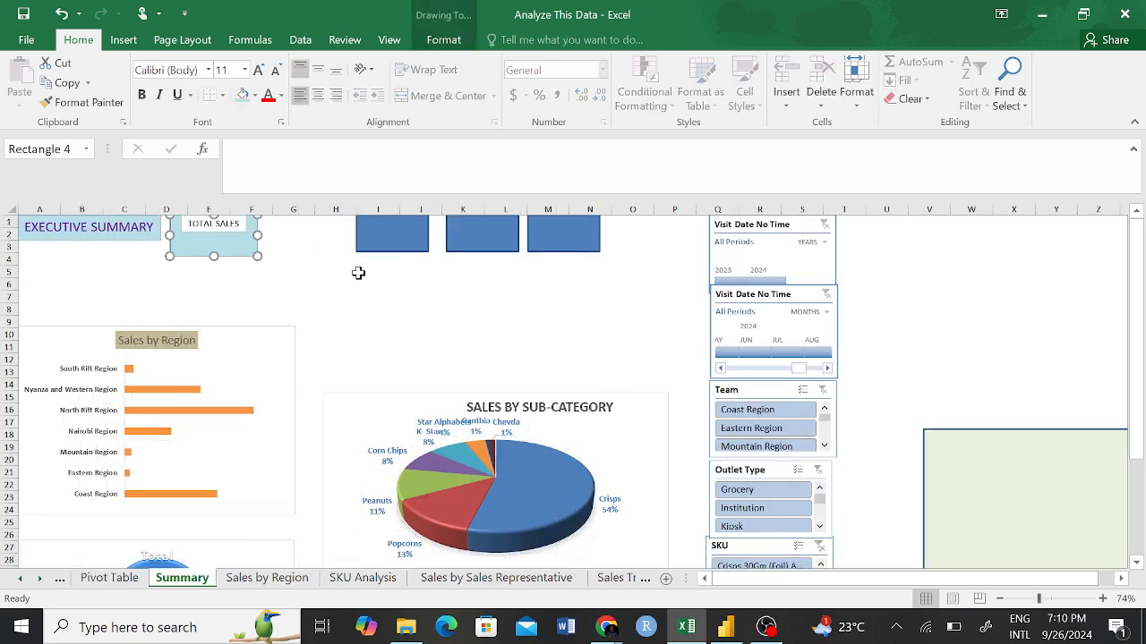
{"action": "left_click", "coordinate": [278, 305]}
{"action": "left_click", "coordinate": [257, 236]}
{"action": "left_click", "coordinate": [235, 151]}
{"action": "type", "text": "="}
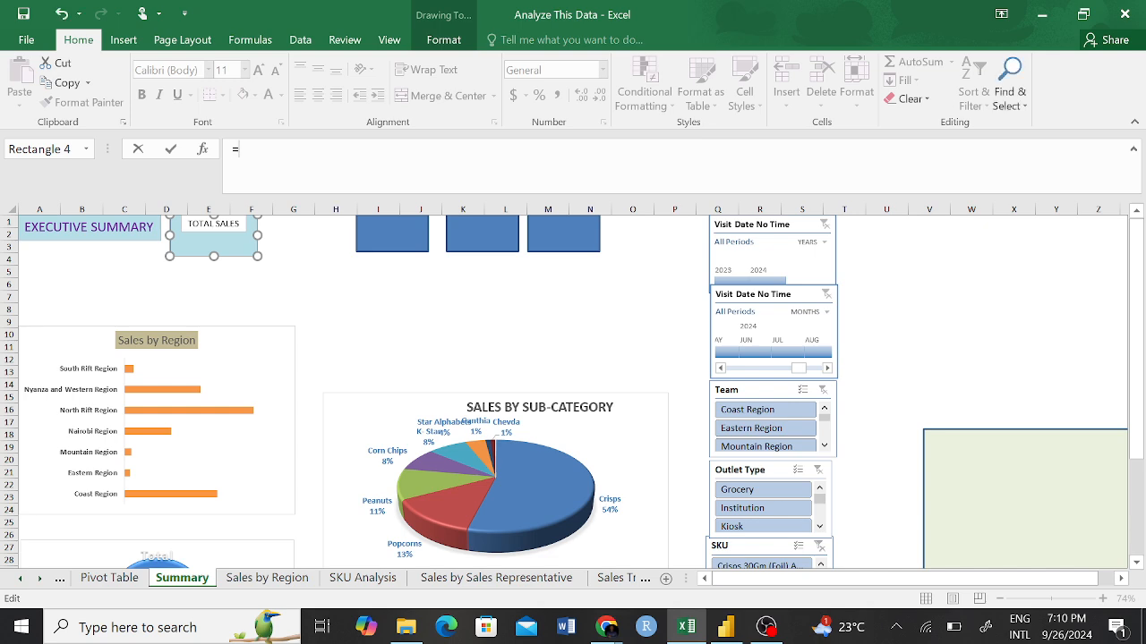
{"action": "left_click", "coordinate": [109, 578]}
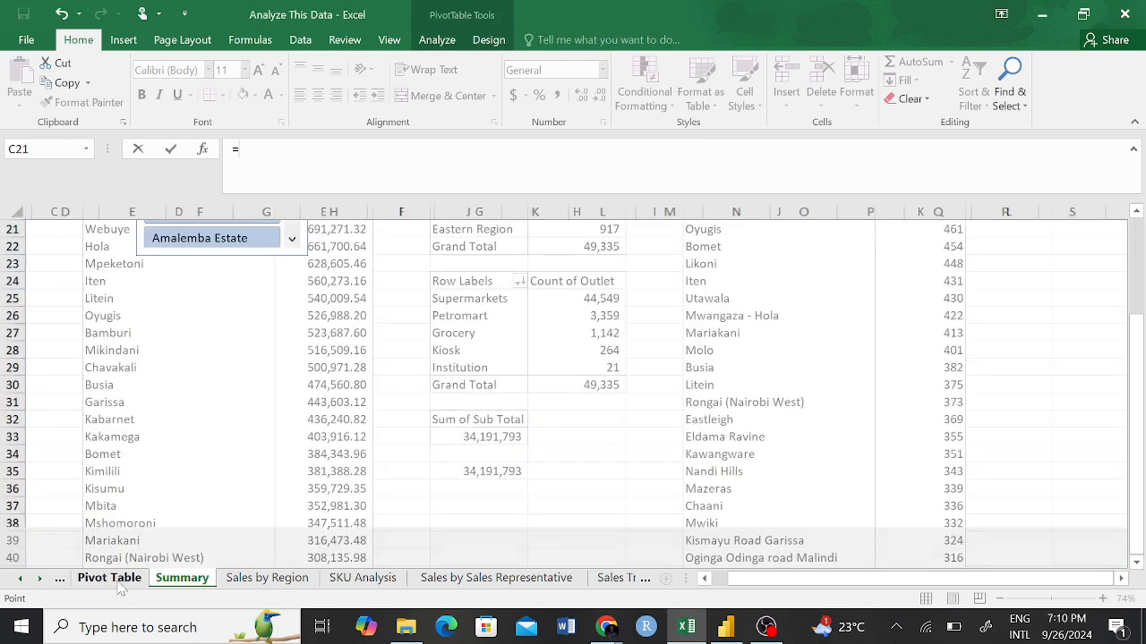
{"action": "left_click", "coordinate": [476, 472]}
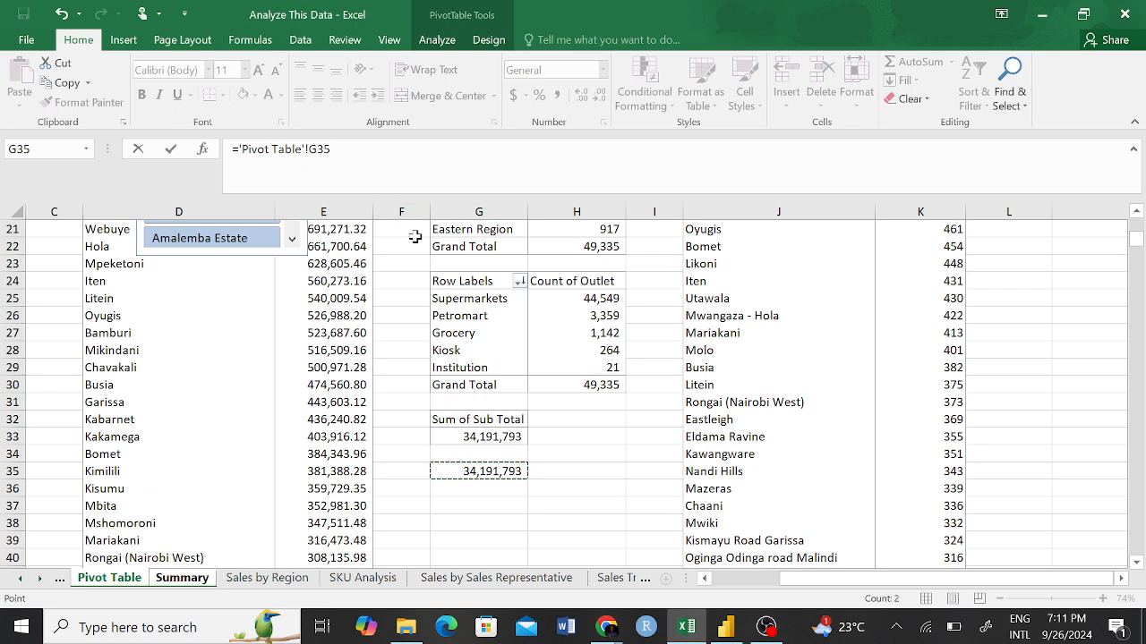
{"action": "key", "text": "Return"}
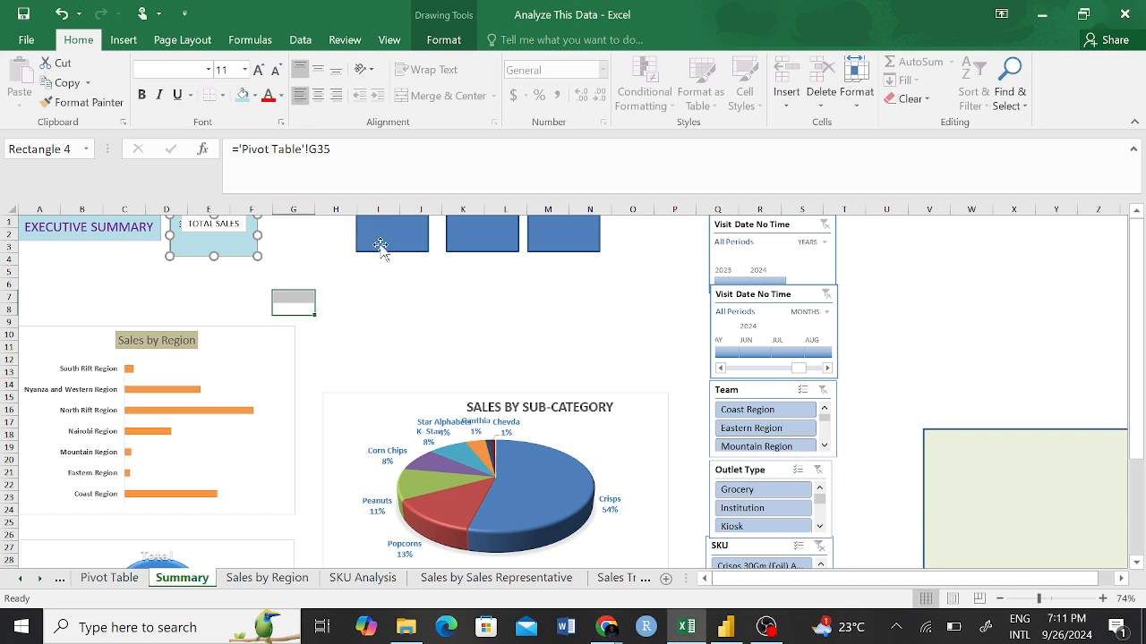
{"action": "left_click", "coordinate": [338, 272]}
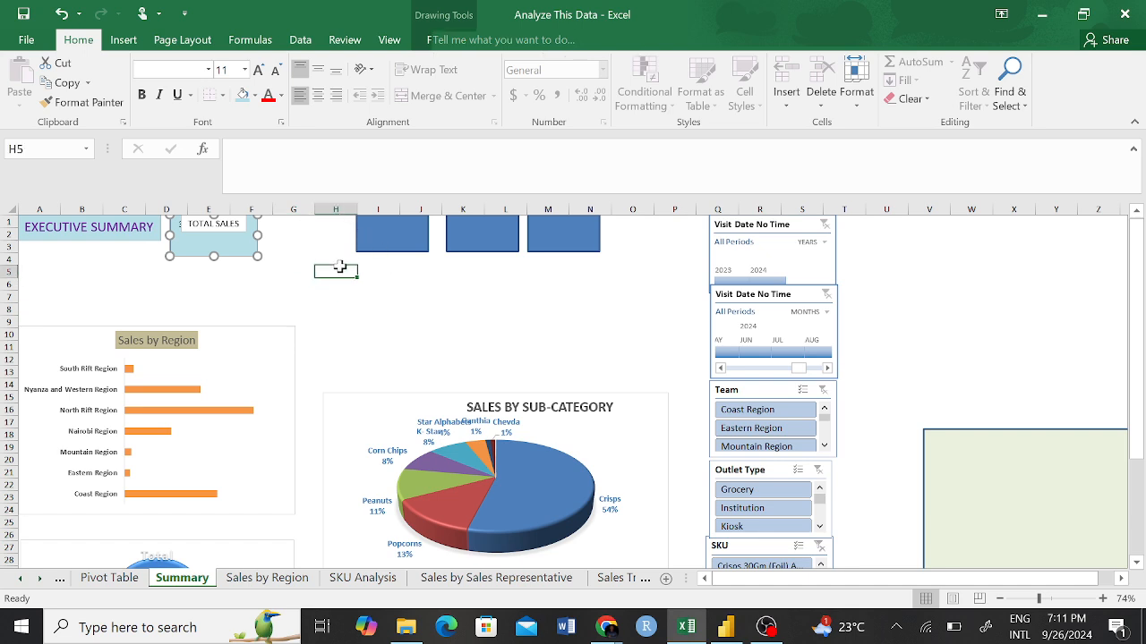
Move the light blue card below its TOTAL SALES label to check the linked value, and return it behind the label.
{"action": "left_click", "coordinate": [238, 258]}
{"action": "left_click_drag", "start_coordinate": [237, 257], "coordinate": [238, 276]}
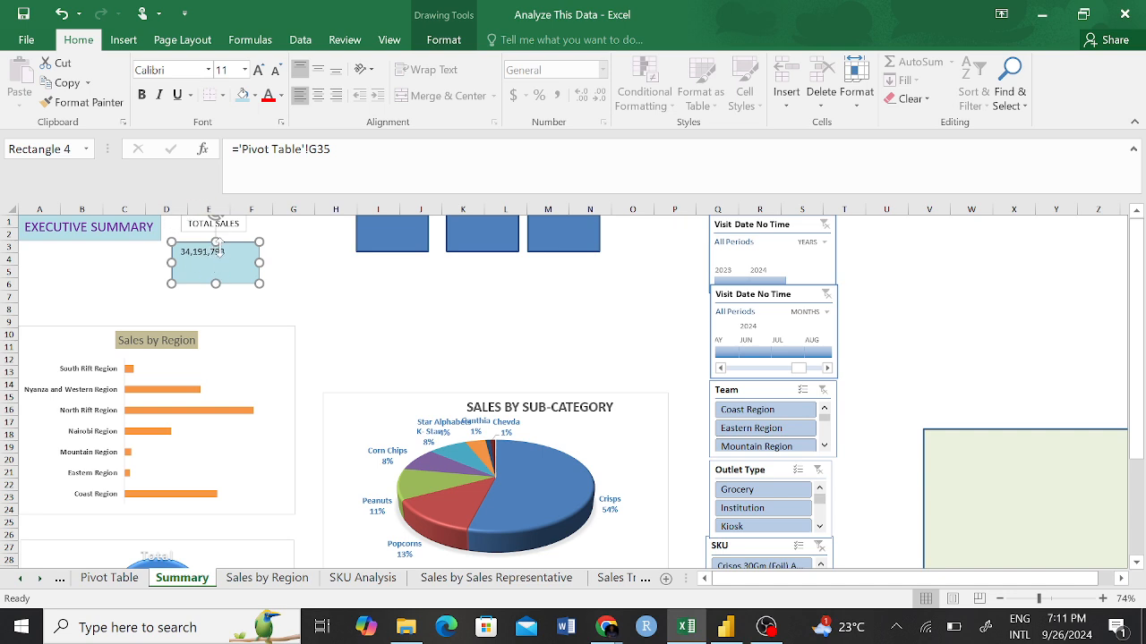
{"action": "left_click_drag", "start_coordinate": [238, 277], "coordinate": [235, 248]}
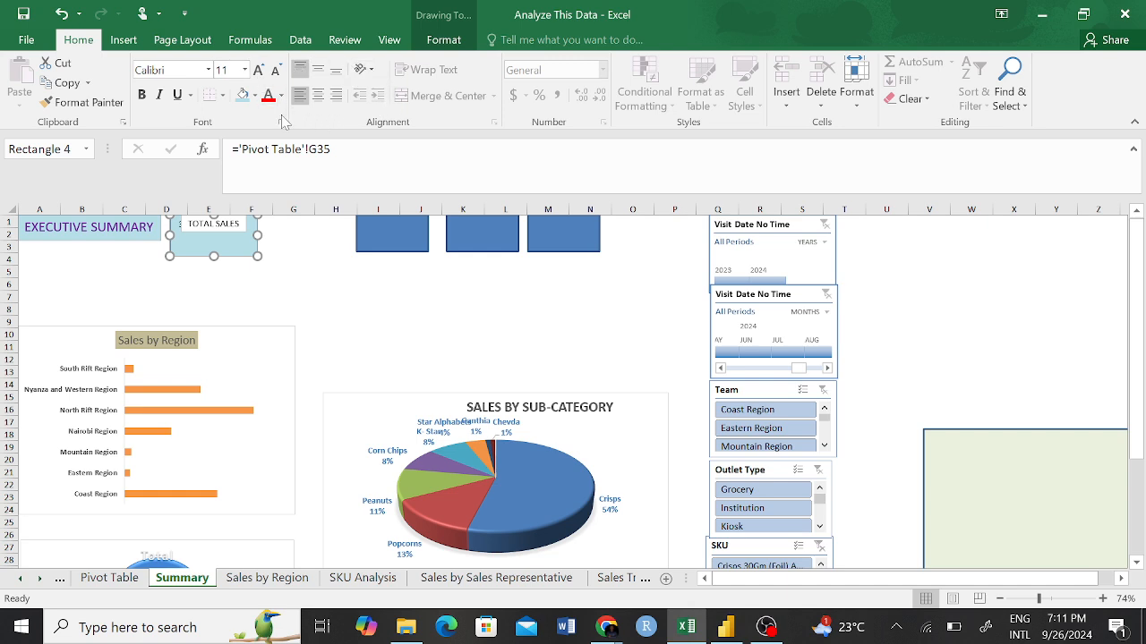
Center the linked sales value horizontally in the light blue card and align it to the card's bottom.
{"action": "left_click", "coordinate": [319, 71]}
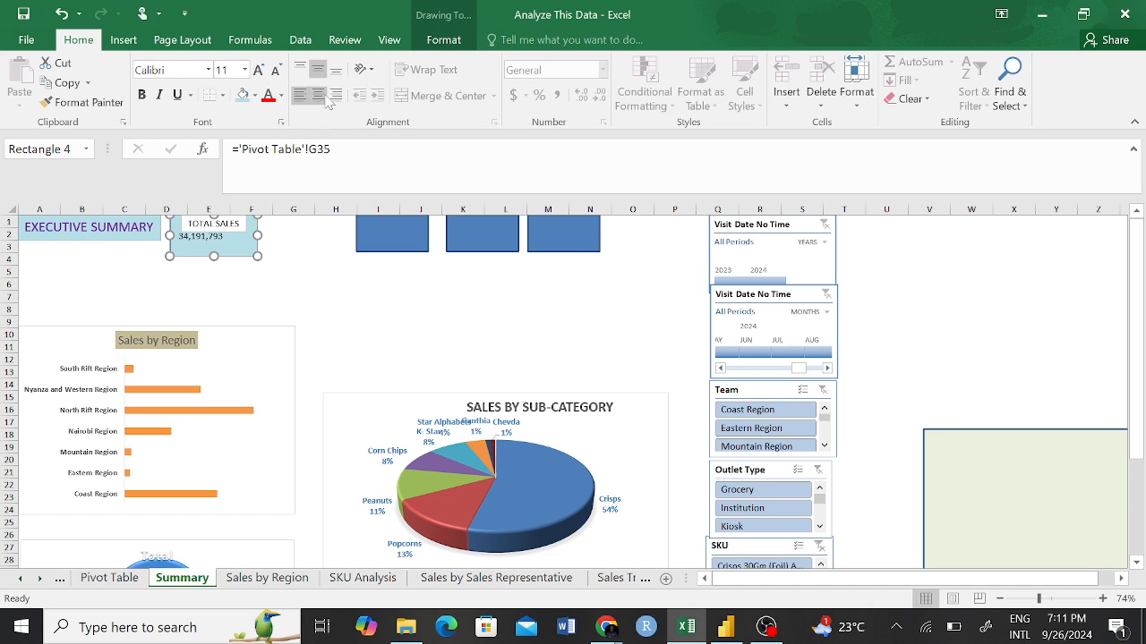
{"action": "left_click", "coordinate": [319, 95]}
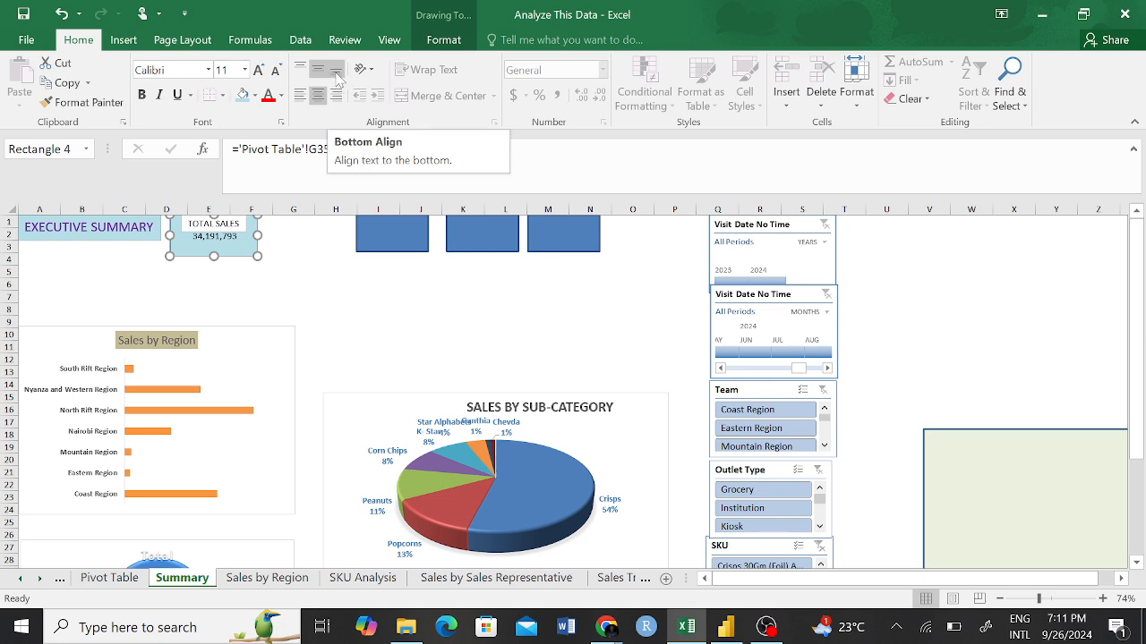
{"action": "left_click", "coordinate": [336, 77]}
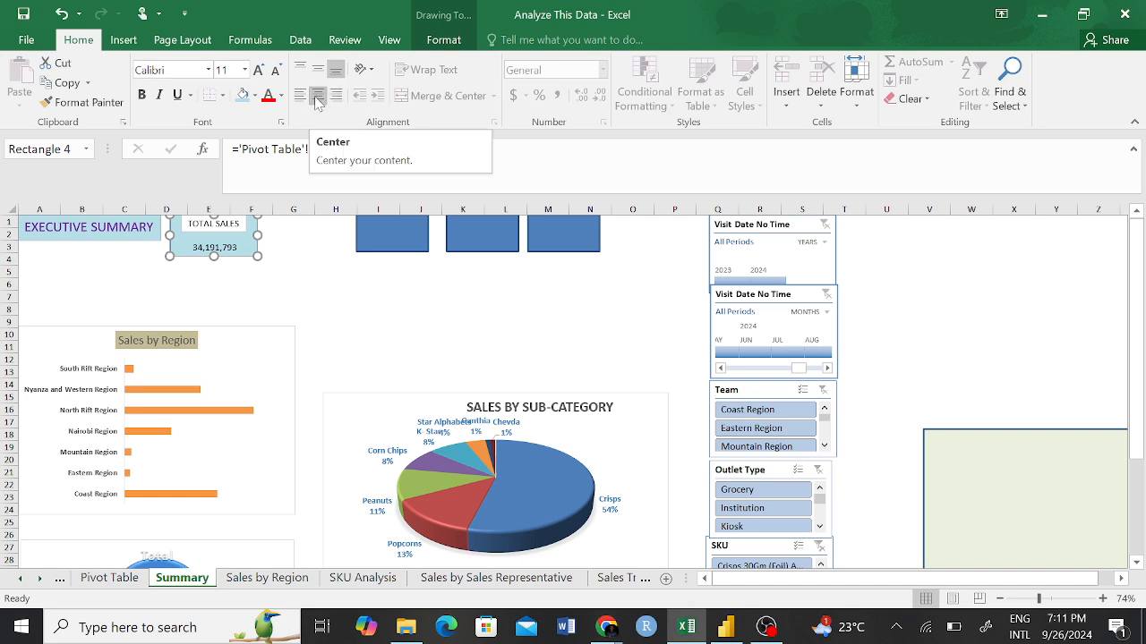
Make the linked sales value in the light blue card bold and set its font size to 16.
{"action": "left_click", "coordinate": [142, 98]}
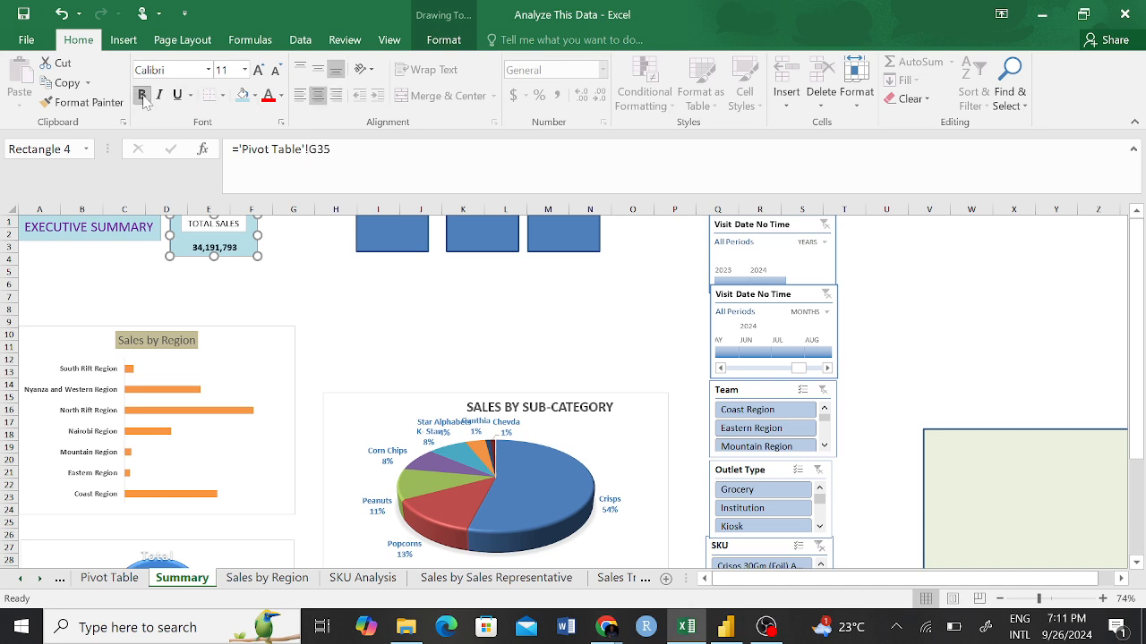
{"action": "left_click", "coordinate": [245, 70]}
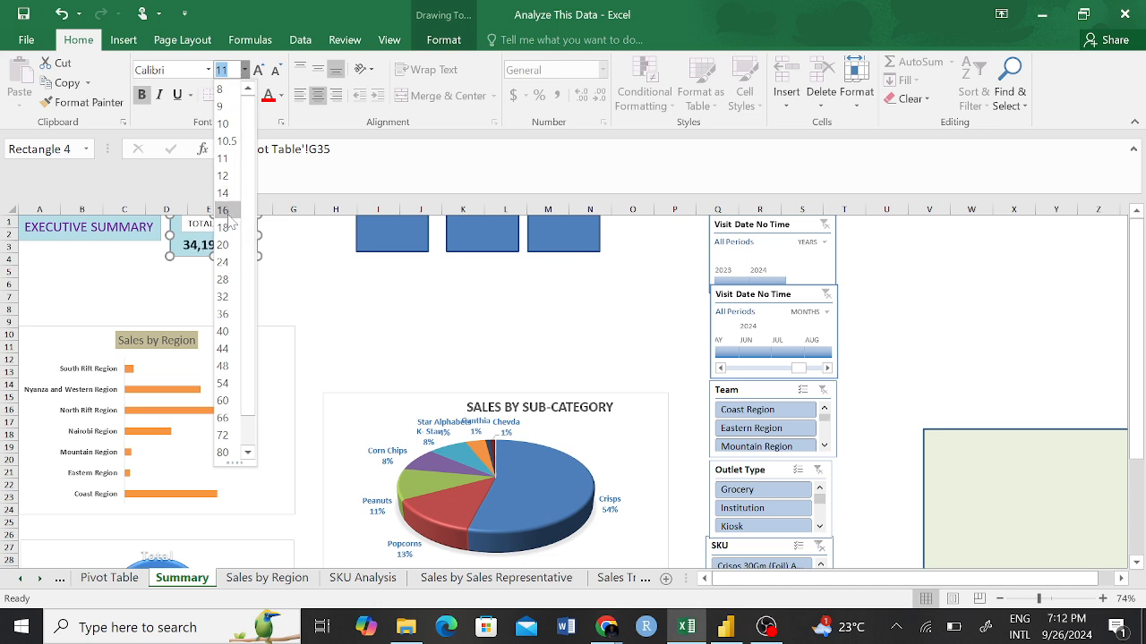
{"action": "key", "text": "Escape"}
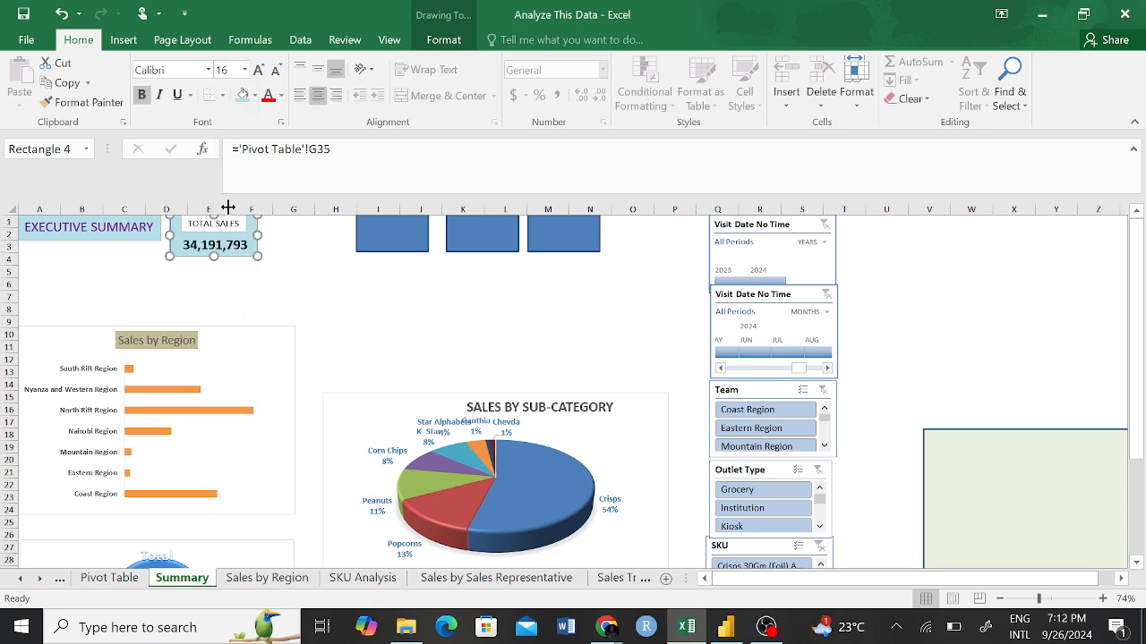
{"action": "left_click", "coordinate": [290, 262]}
Make the TOTAL SALES label text bold and set its font size to 12.
{"action": "left_click", "coordinate": [219, 225]}
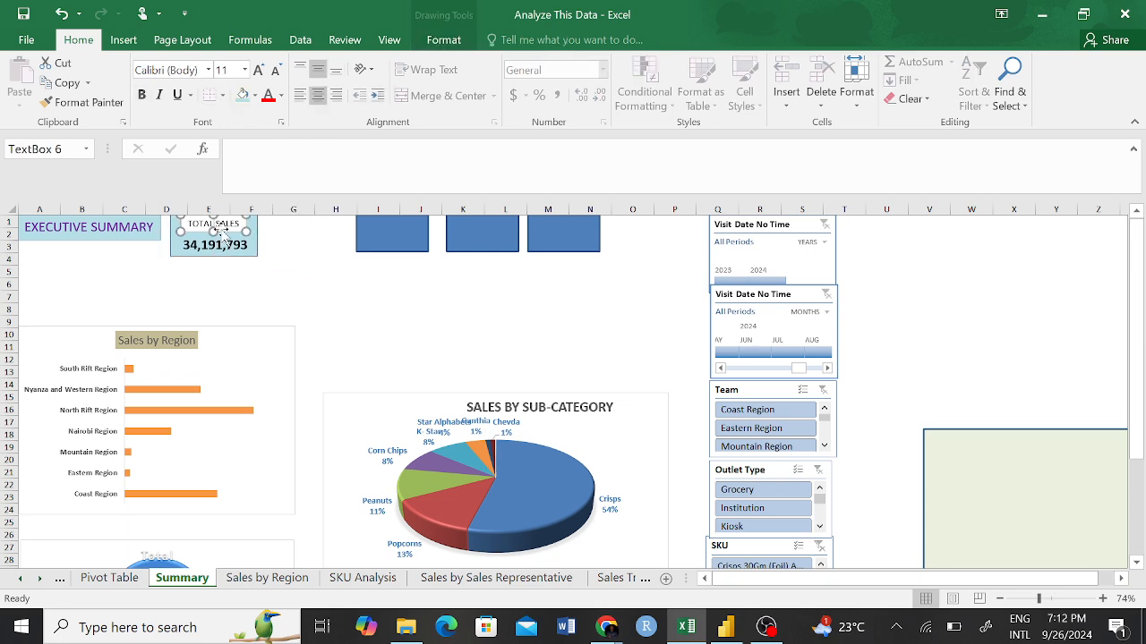
{"action": "triple_click", "coordinate": [219, 224]}
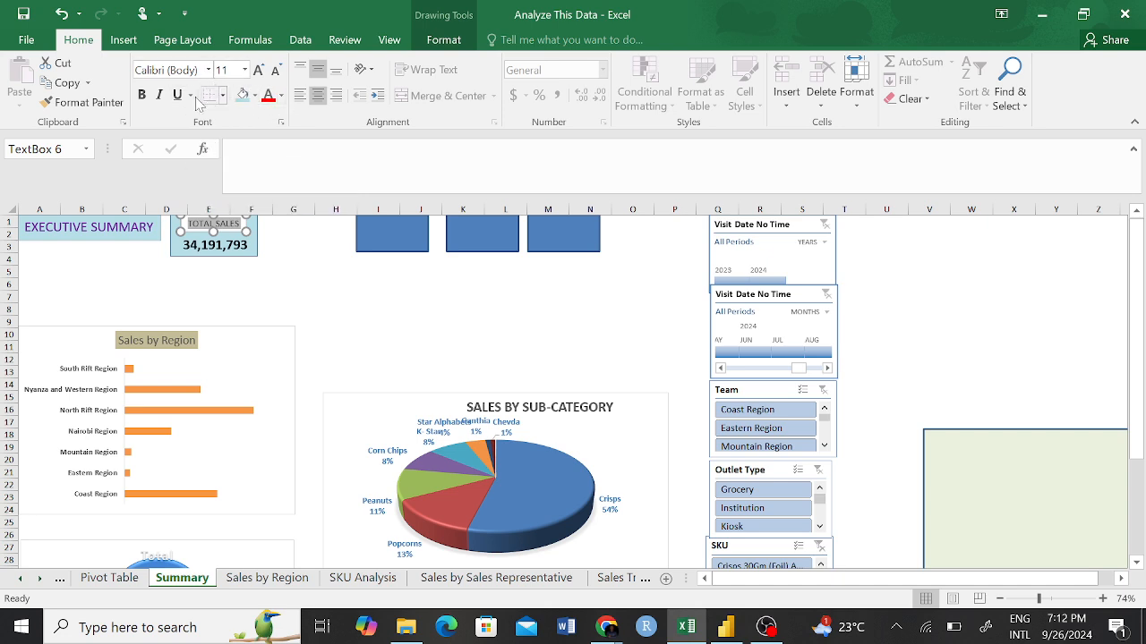
{"action": "left_click", "coordinate": [143, 95]}
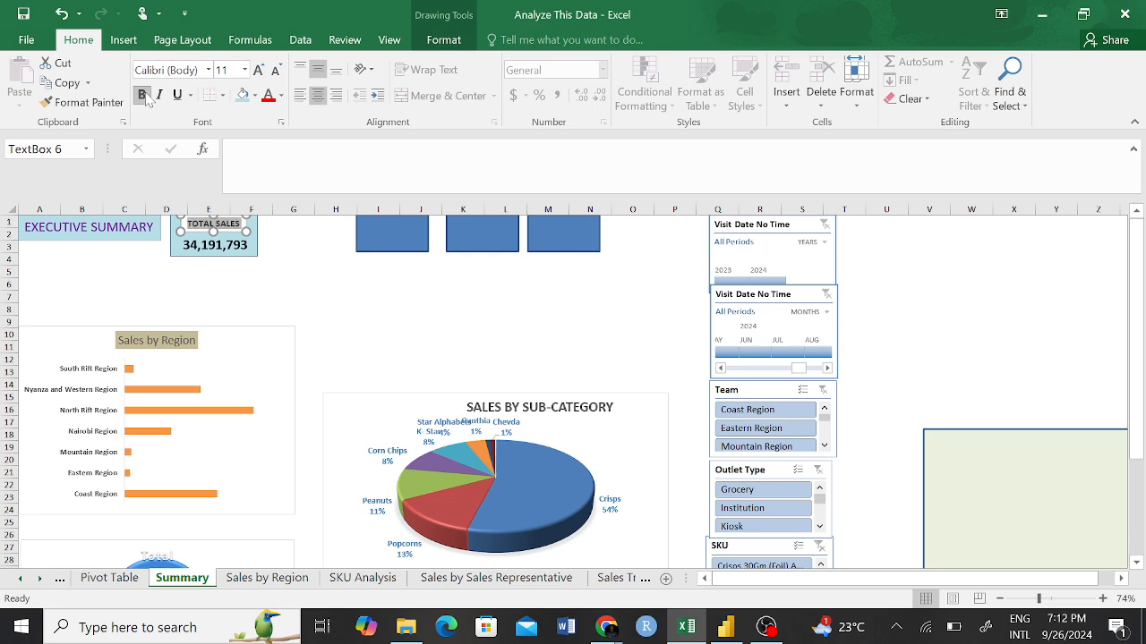
{"action": "left_click", "coordinate": [245, 70]}
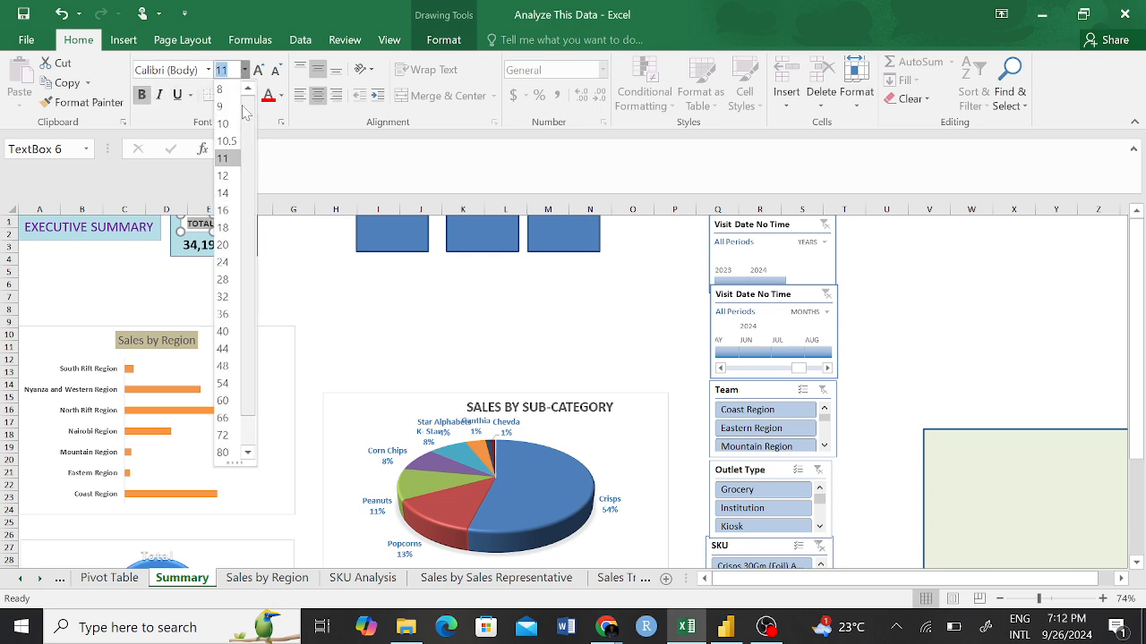
{"action": "left_click", "coordinate": [224, 176]}
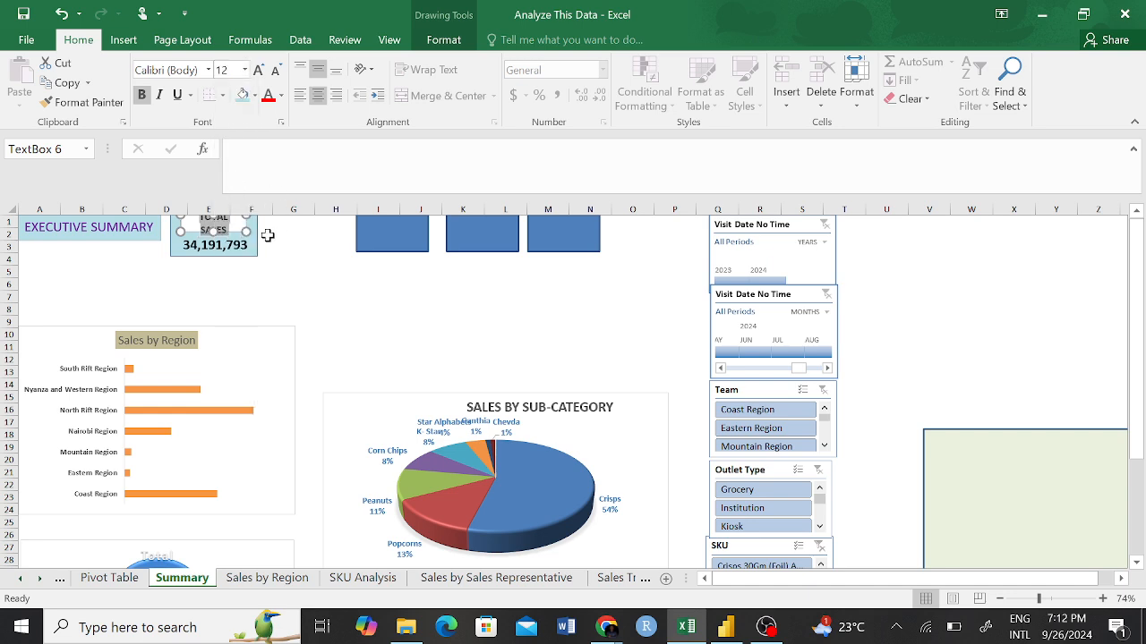
{"action": "left_click", "coordinate": [295, 234]}
Widen the TOTAL SALES text box slightly so the label fits on one line.
{"action": "left_click", "coordinate": [247, 228]}
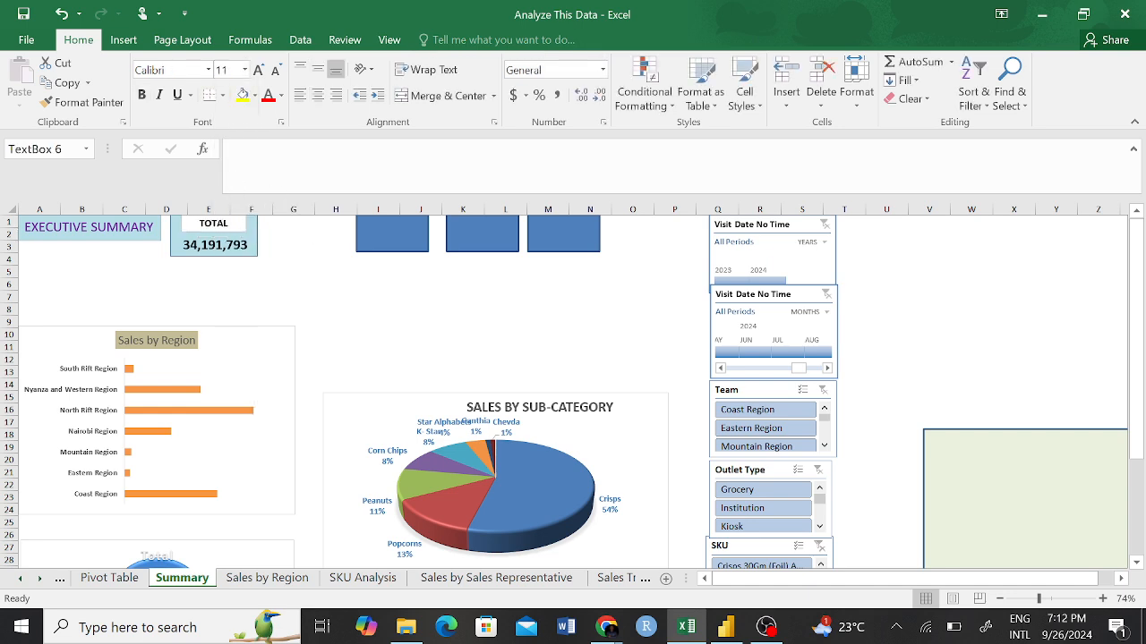
{"action": "left_click_drag", "start_coordinate": [245, 231], "coordinate": [253, 230]}
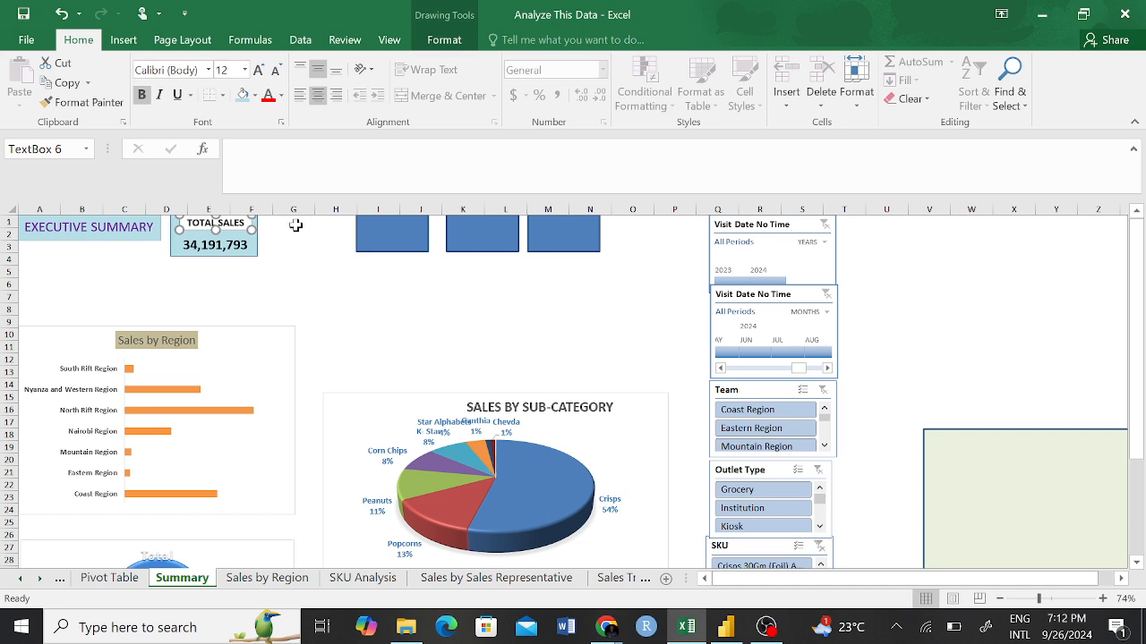
{"action": "left_click", "coordinate": [293, 274]}
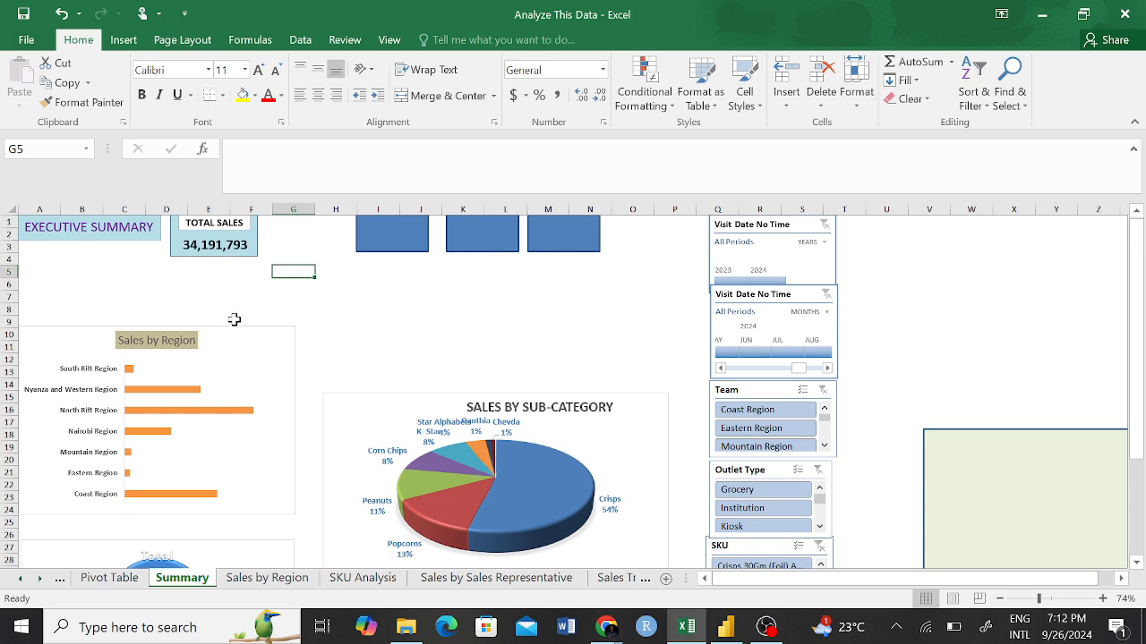
Try middle vertical alignment for the sales value in the card, and return it to bottom alignment.
{"action": "left_click", "coordinate": [239, 250]}
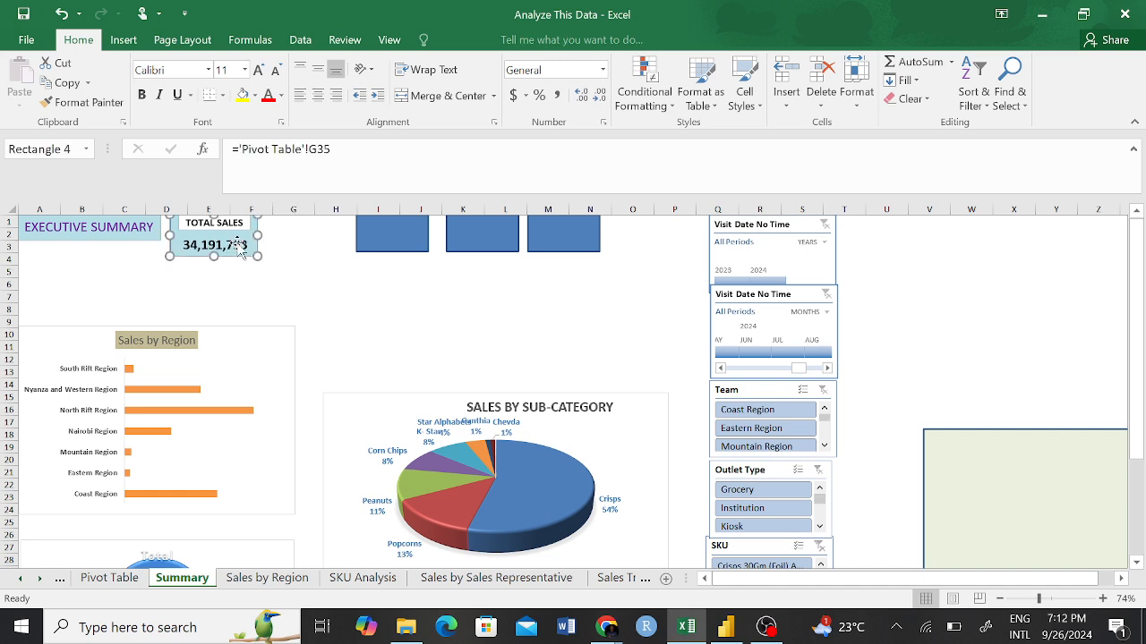
{"action": "left_click", "coordinate": [317, 71]}
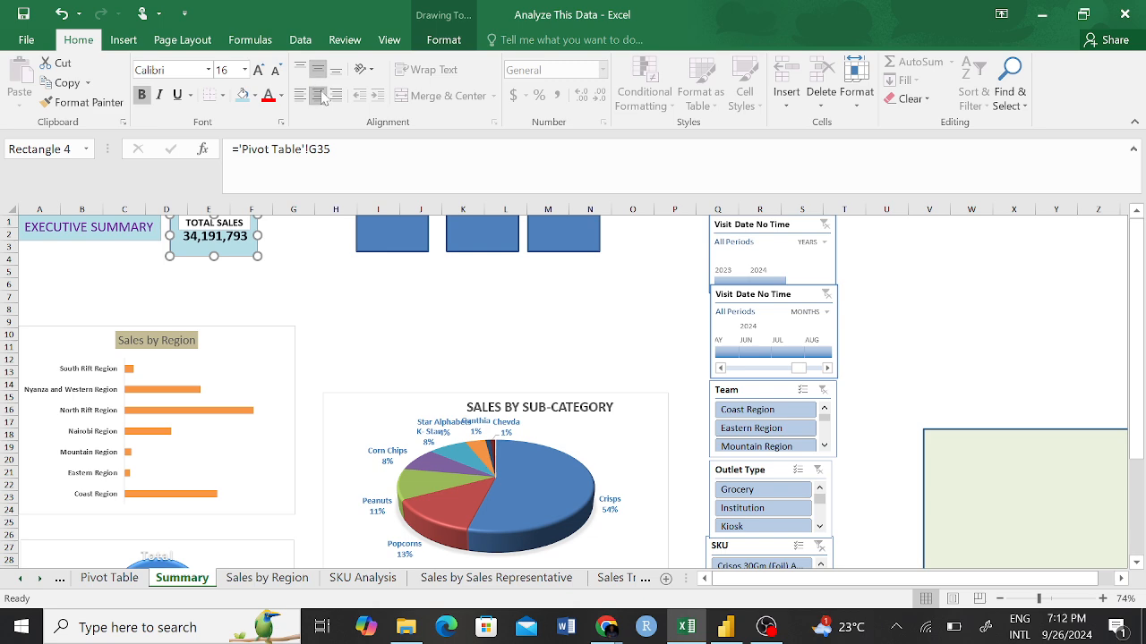
{"action": "left_click", "coordinate": [335, 70]}
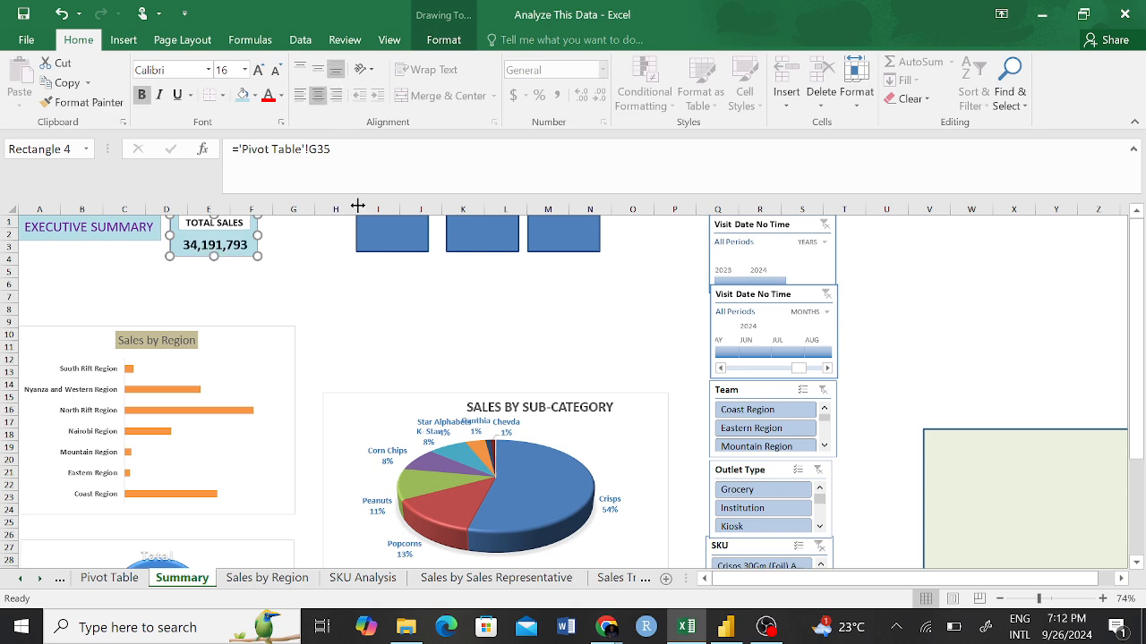
{"action": "left_click", "coordinate": [324, 246]}
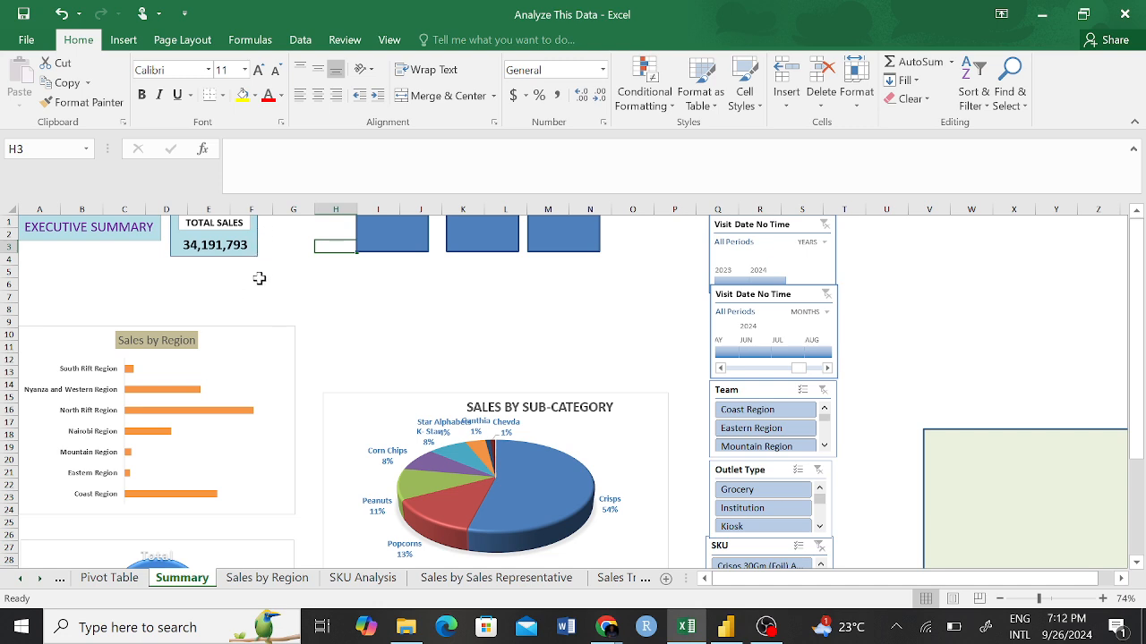
{"action": "left_click", "coordinate": [376, 309]}
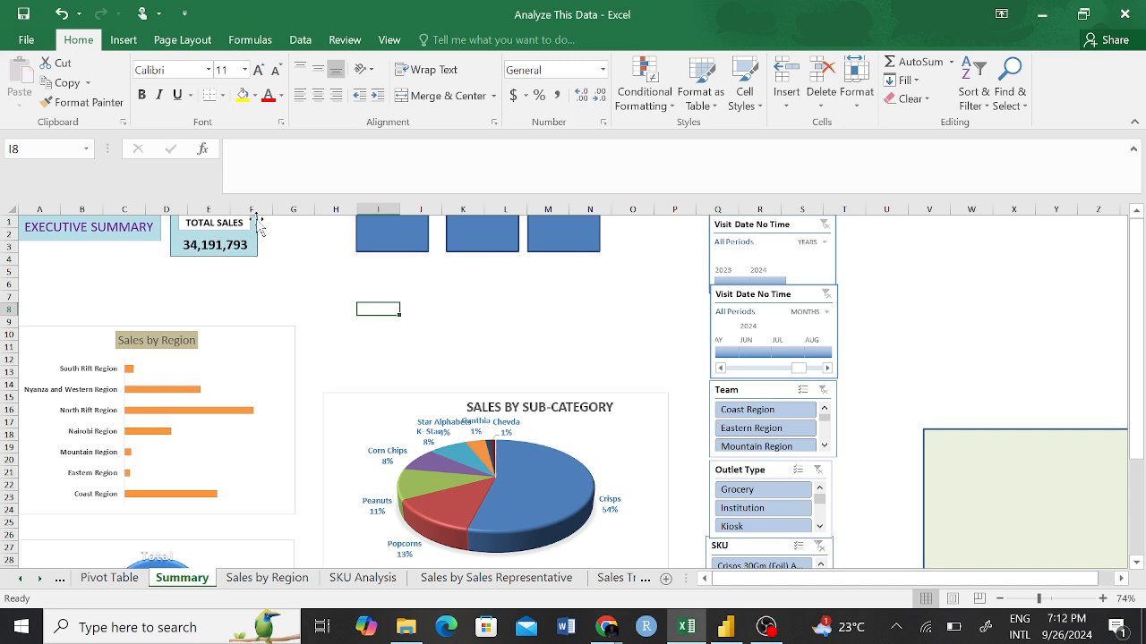
Test the TOTAL SALES card by filtering Team to Coast, Eastern, Mountain, Nyanza and Western, North Rift and Nairobi in turn, and clear the filter.
{"action": "left_click", "coordinate": [759, 413]}
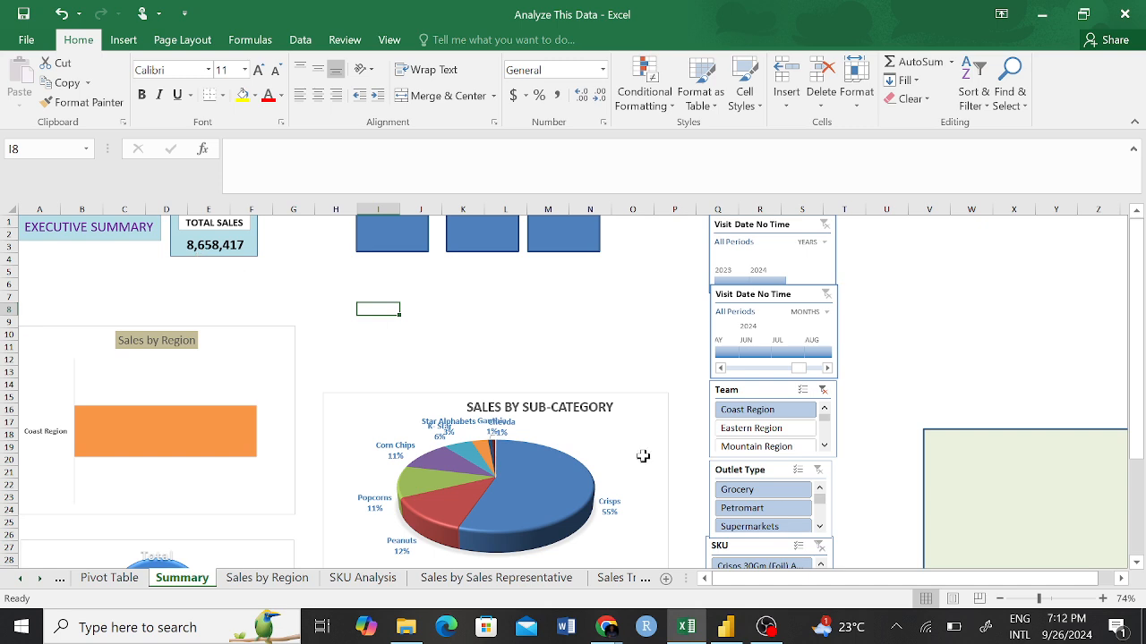
{"action": "left_click", "coordinate": [763, 435]}
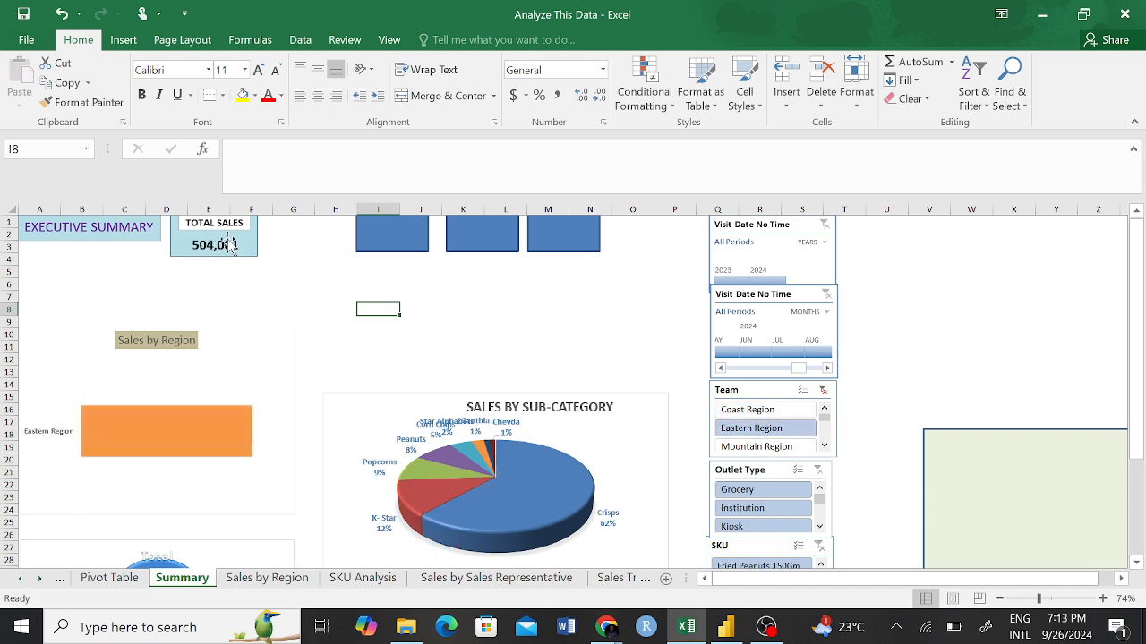
{"action": "left_click", "coordinate": [757, 446]}
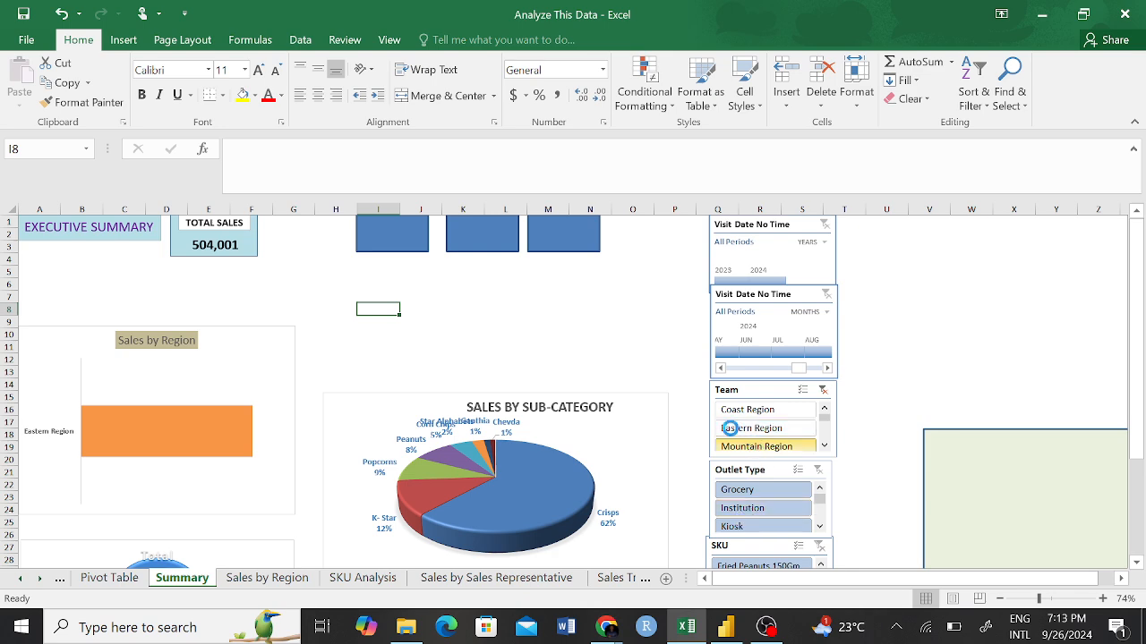
{"action": "left_click", "coordinate": [825, 446]}
{"action": "left_click", "coordinate": [824, 446]}
{"action": "left_click", "coordinate": [824, 445]}
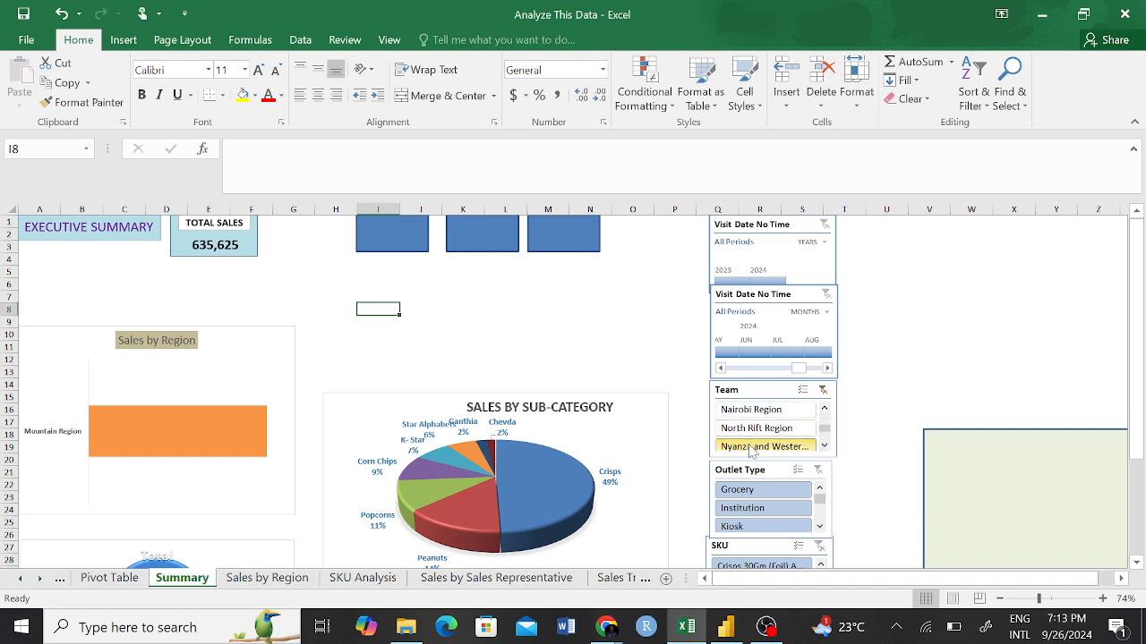
{"action": "left_click", "coordinate": [751, 448]}
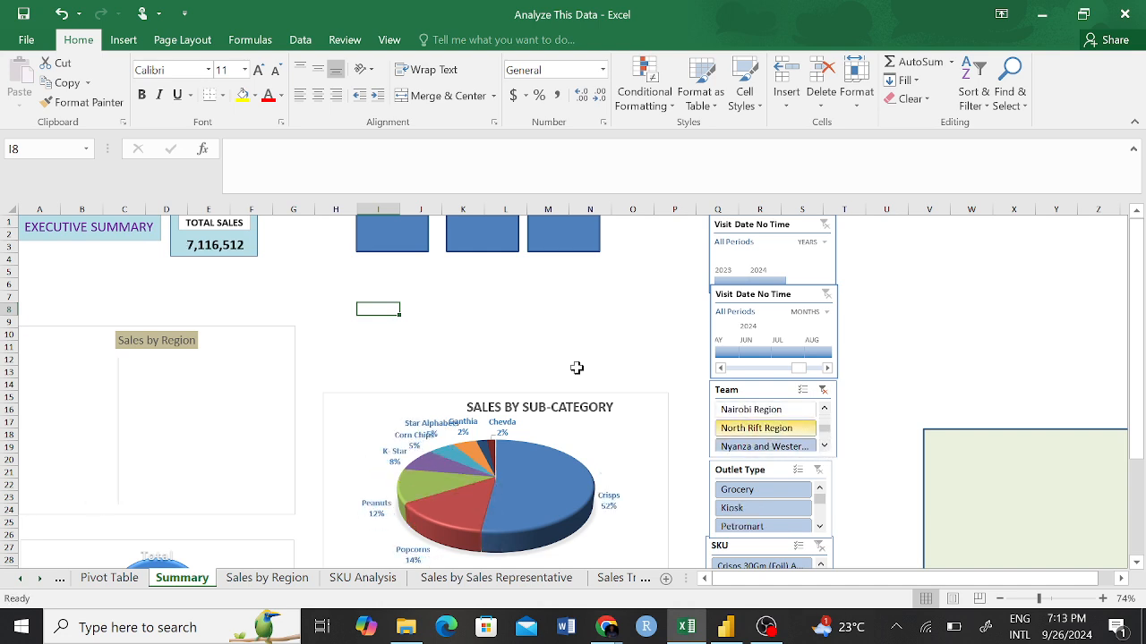
{"action": "left_click", "coordinate": [752, 428]}
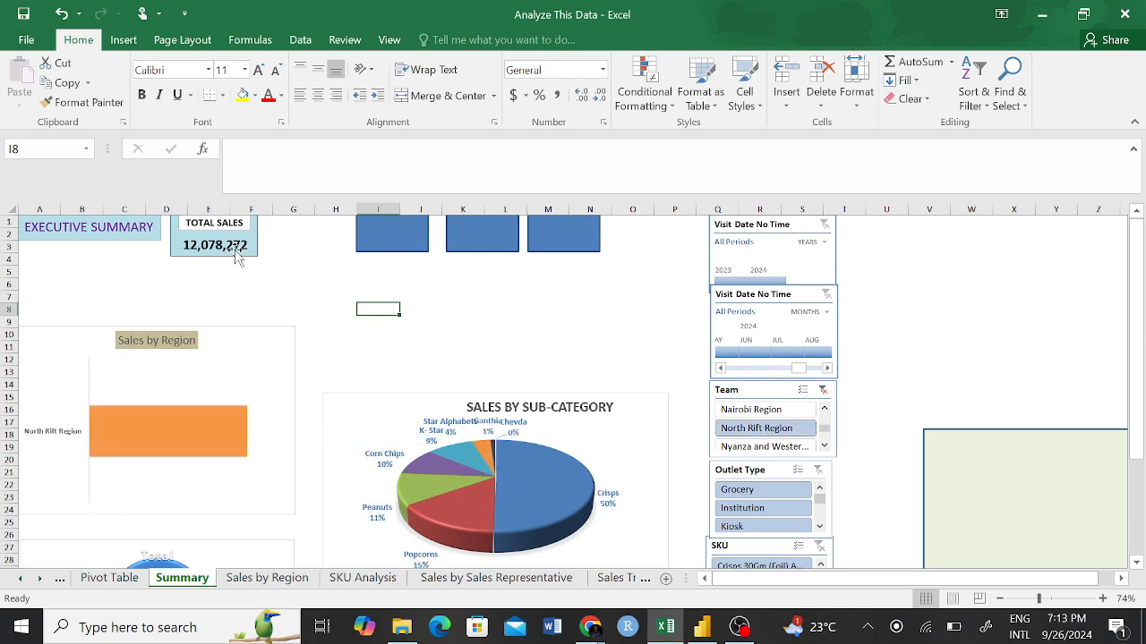
{"action": "left_click", "coordinate": [752, 409]}
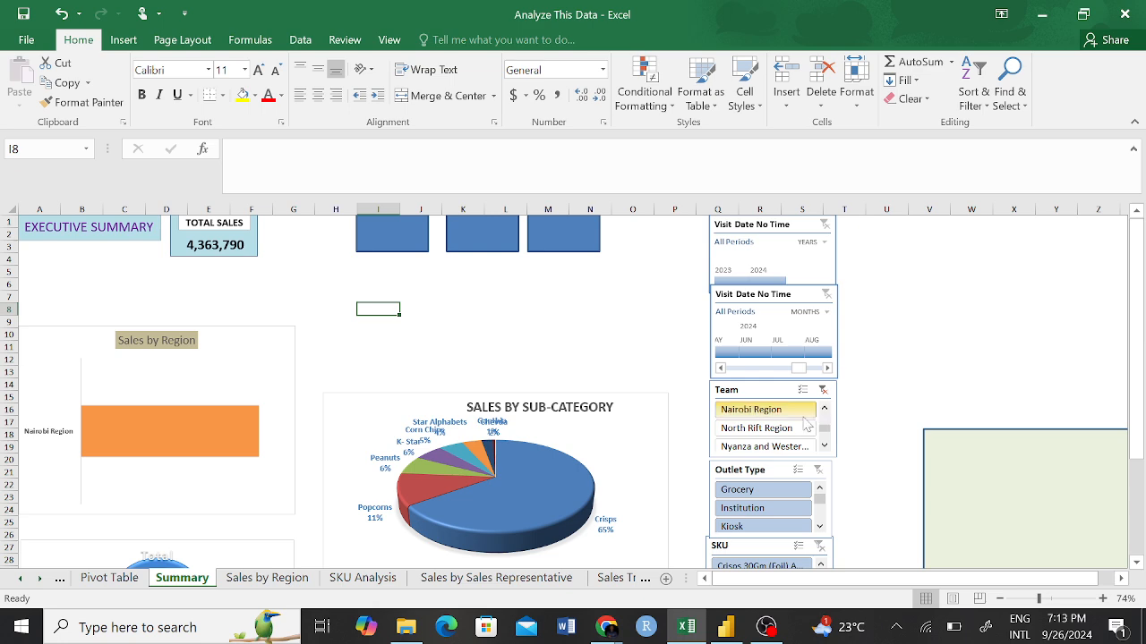
{"action": "left_click", "coordinate": [823, 391]}
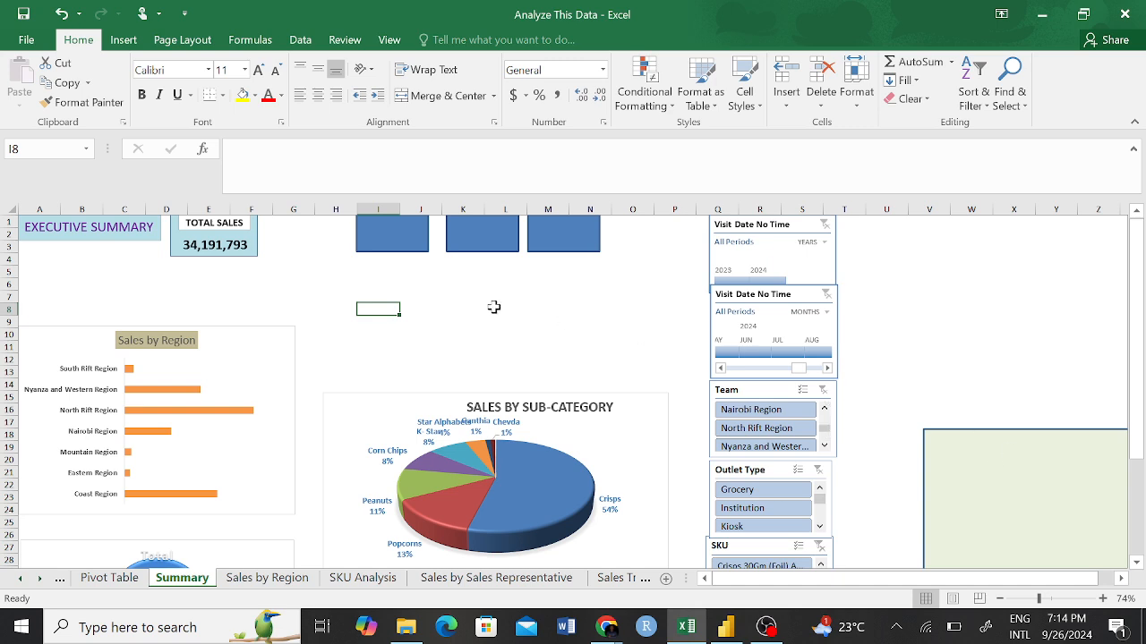
Copy the TOTAL SALES card's formatting to the blank dark blue card over columns I and J with Format Painter.
{"action": "left_click", "coordinate": [287, 258]}
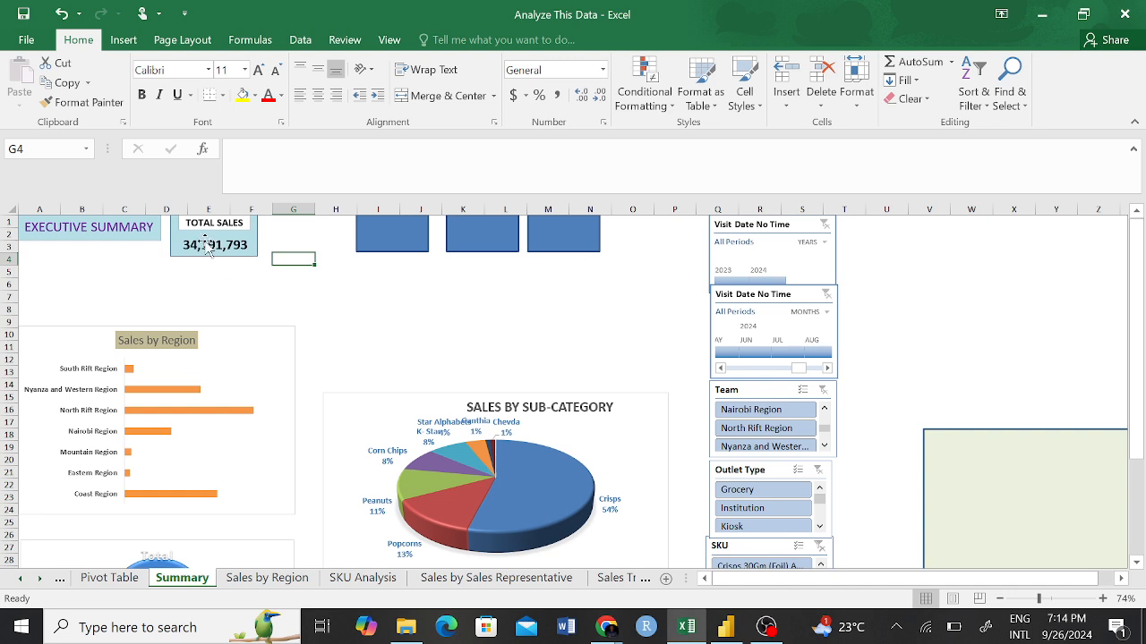
{"action": "left_click", "coordinate": [371, 297]}
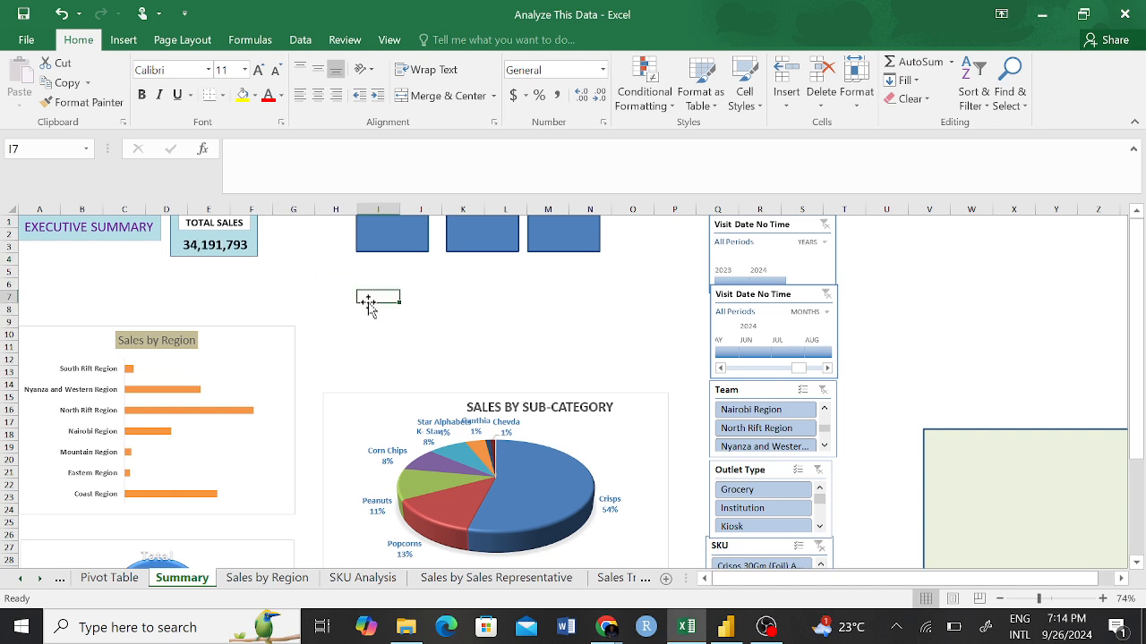
{"action": "left_click", "coordinate": [259, 240]}
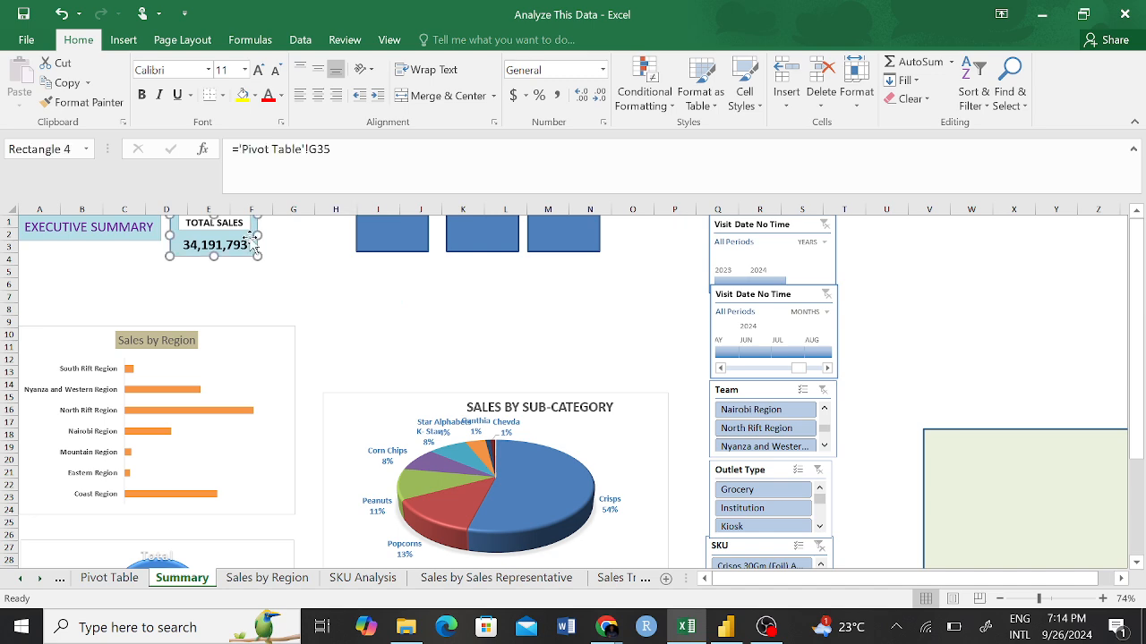
{"action": "left_click", "coordinate": [106, 108]}
{"action": "left_click", "coordinate": [375, 229]}
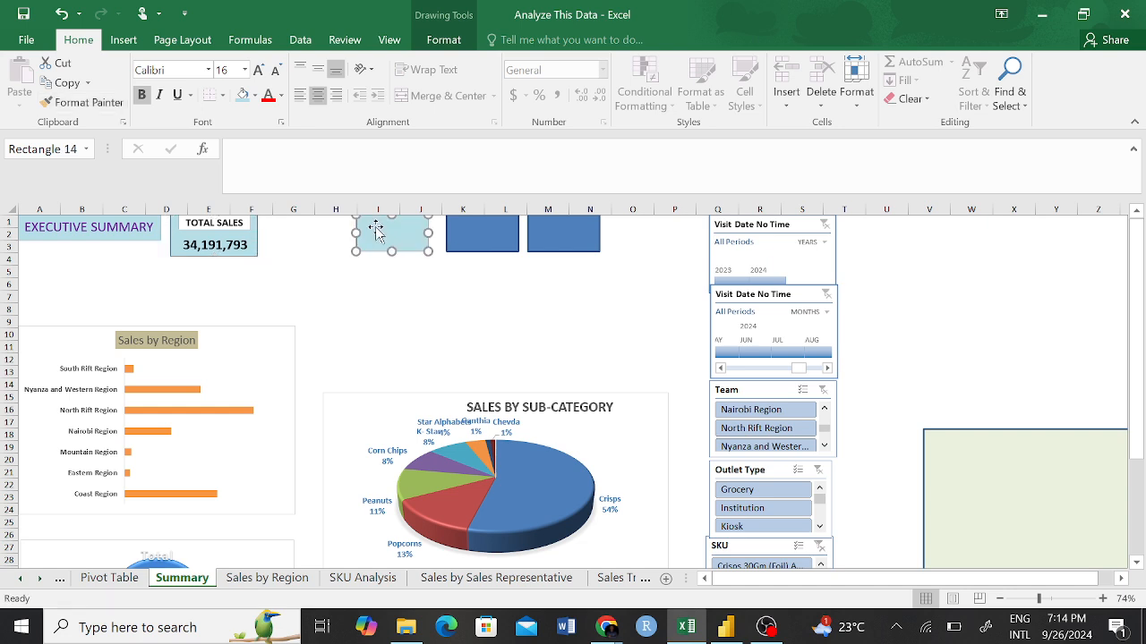
{"action": "left_click", "coordinate": [317, 297]}
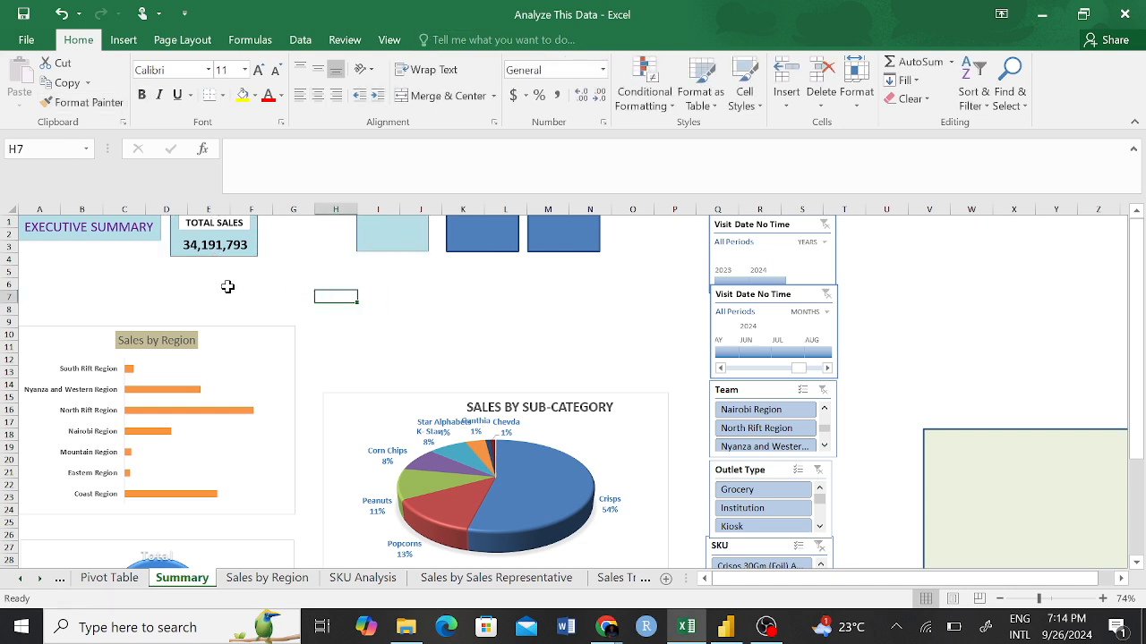
Apply the TOTAL SALES card's formatting to the two remaining dark blue cards over columns K to N with Format Painter.
{"action": "left_click", "coordinate": [181, 253]}
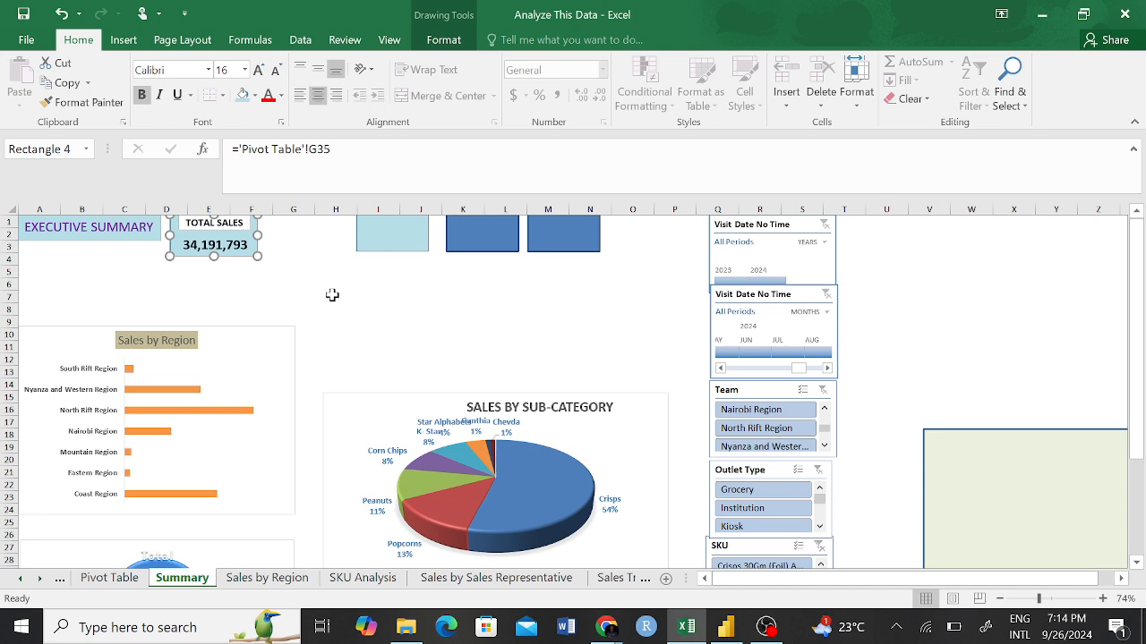
{"action": "left_click", "coordinate": [102, 105]}
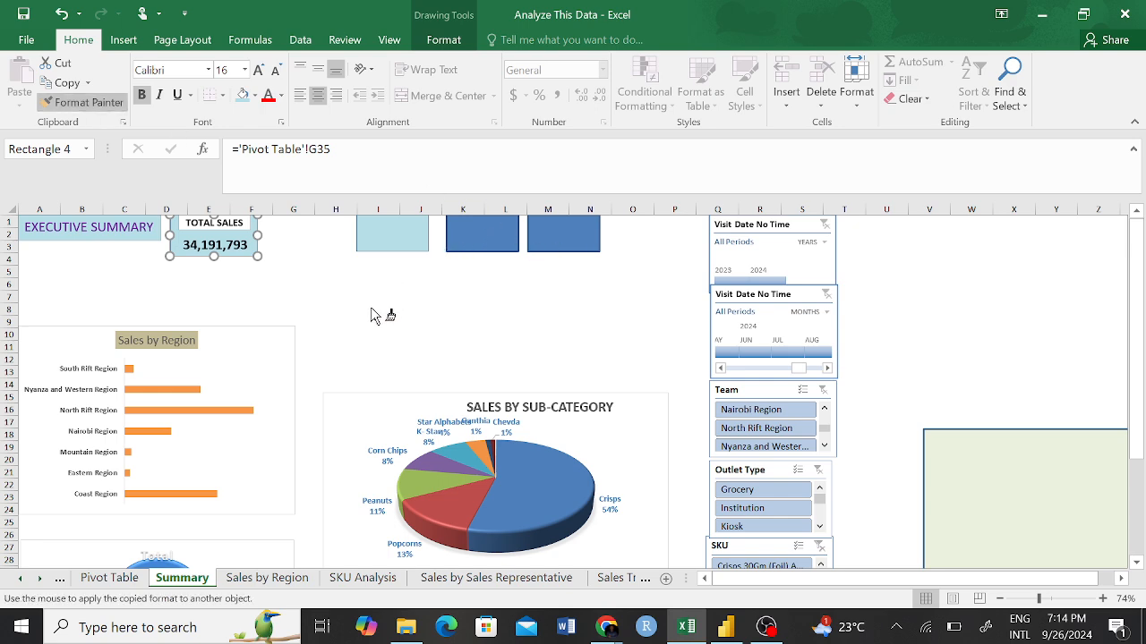
{"action": "left_click", "coordinate": [468, 235]}
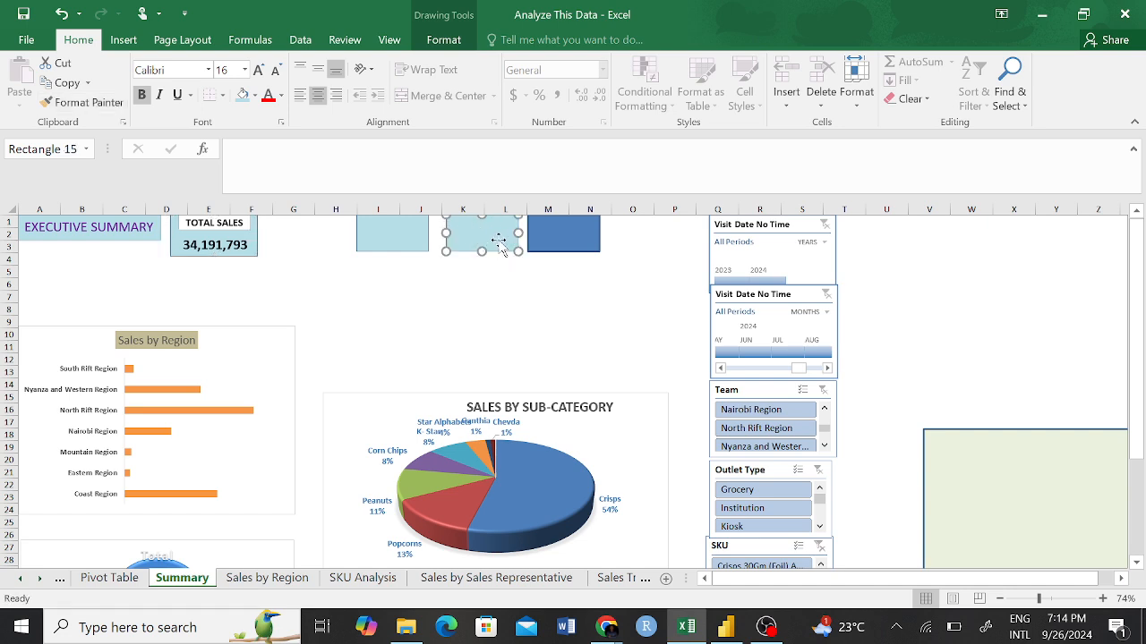
{"action": "left_click", "coordinate": [88, 103]}
{"action": "left_click", "coordinate": [544, 233]}
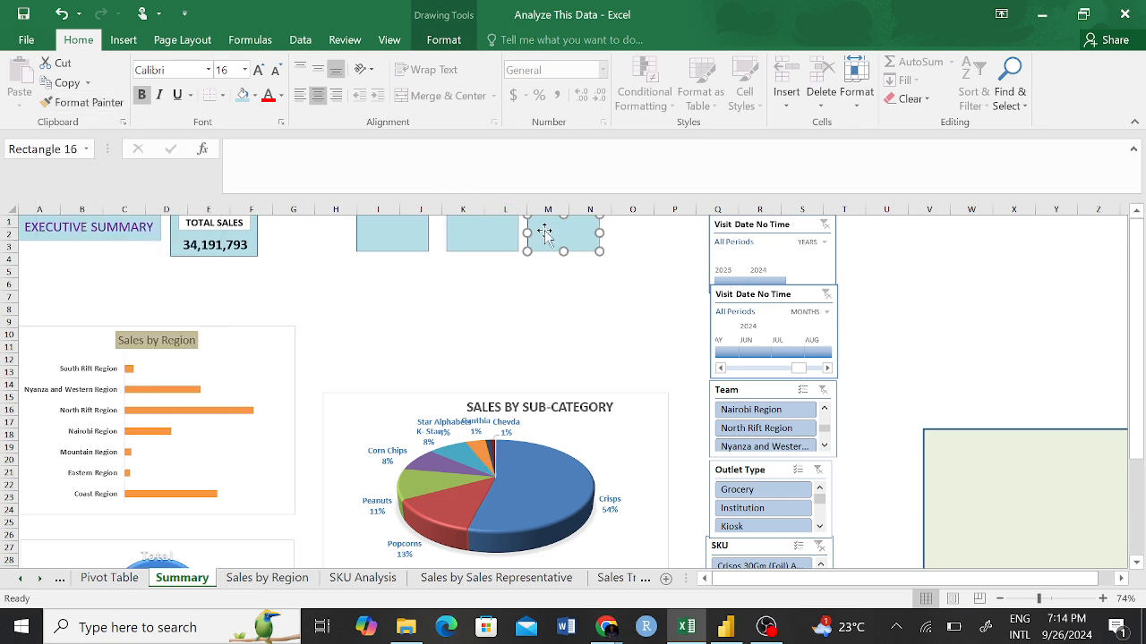
{"action": "left_click", "coordinate": [519, 284]}
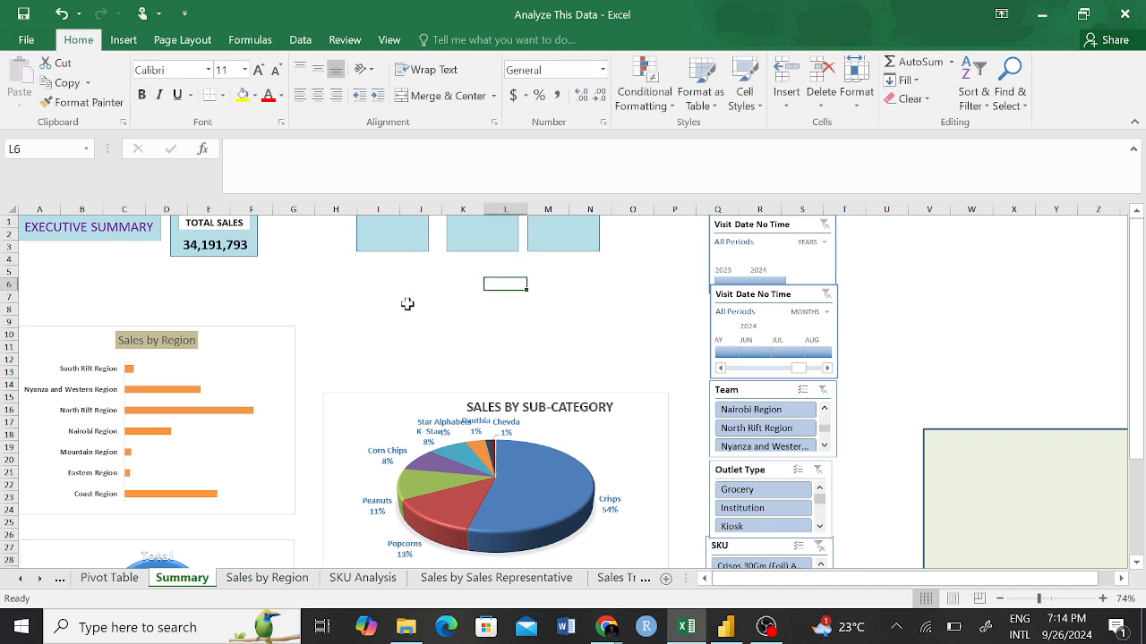
{"action": "left_click", "coordinate": [385, 240]}
{"action": "left_click", "coordinate": [443, 39]}
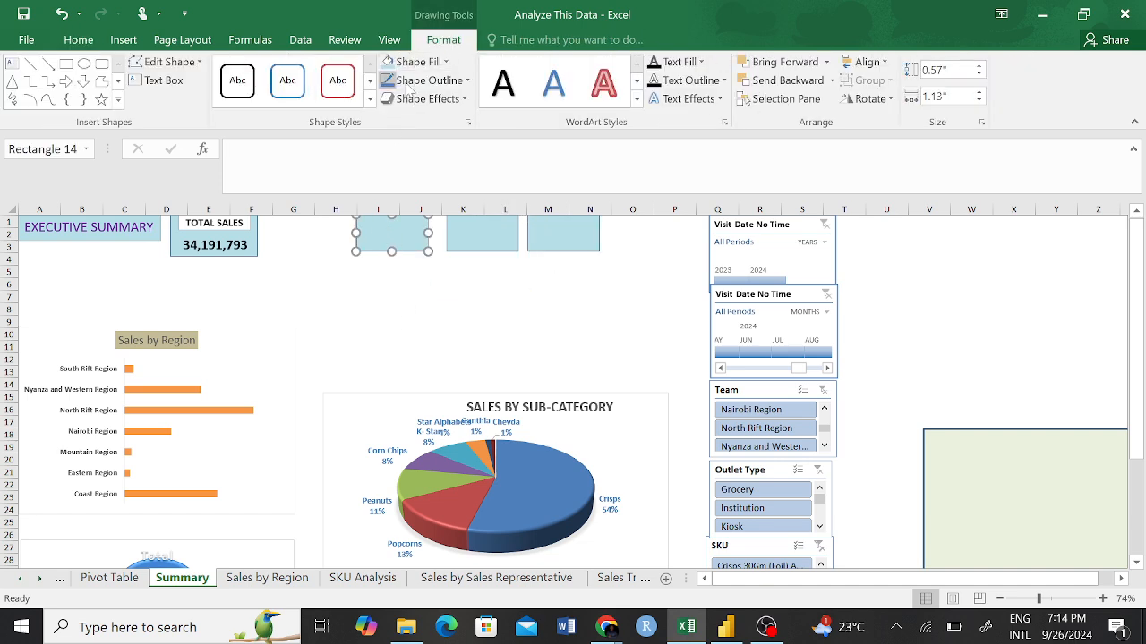
{"action": "left_click", "coordinate": [467, 81]}
{"action": "key", "text": "Escape"}
{"action": "left_click", "coordinate": [405, 279]}
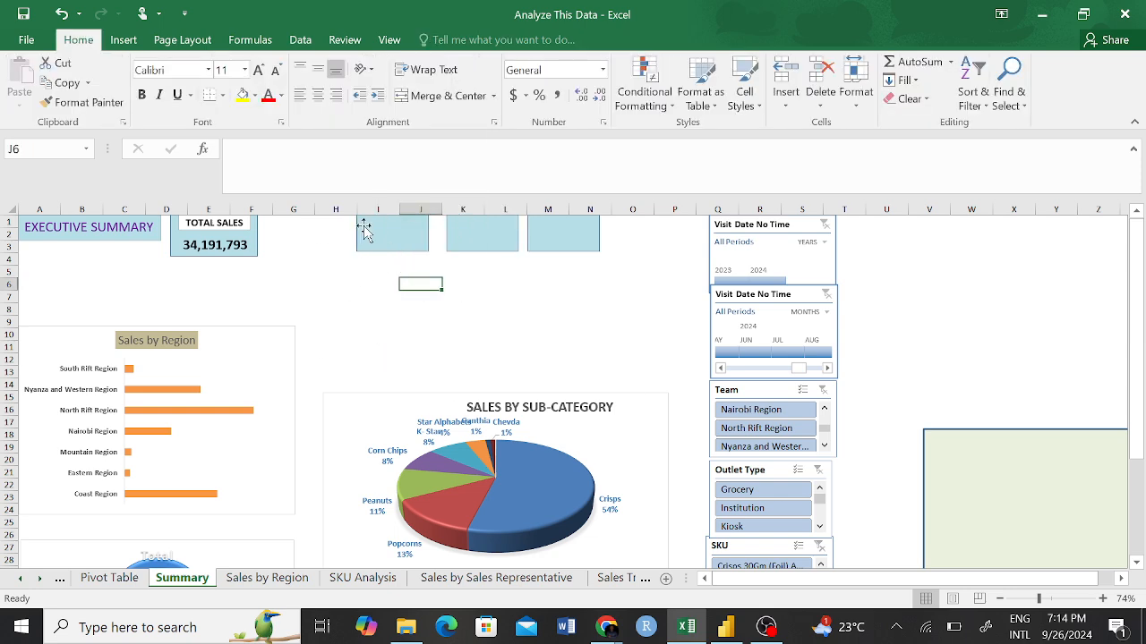
Move the blank card from columns I and J against the TOTAL SALES card and match its size to about 0.65" by 1.38".
{"action": "left_click", "coordinate": [394, 233]}
{"action": "mouse_move", "coordinate": [391, 236]}
{"action": "left_mouse_down"}
{"action": "mouse_move", "coordinate": [284, 220]}
{"action": "mouse_move", "coordinate": [294, 223]}
{"action": "left_mouse_up"}
{"action": "left_click", "coordinate": [77, 40]}
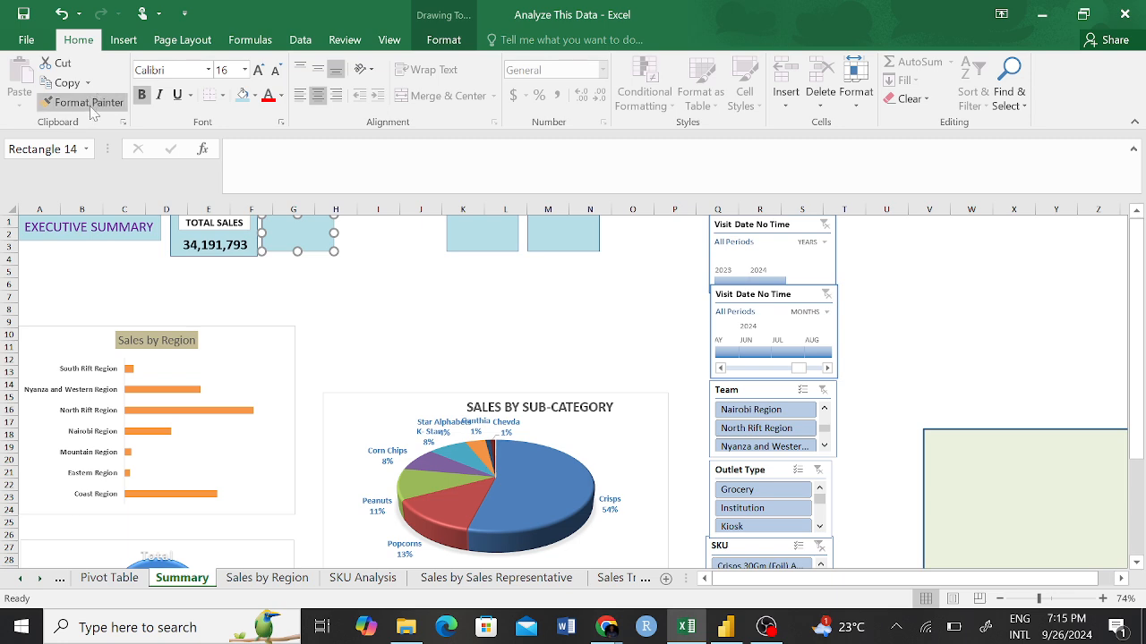
{"action": "left_click_drag", "start_coordinate": [297, 252], "coordinate": [292, 257]}
{"action": "left_click", "coordinate": [371, 307]}
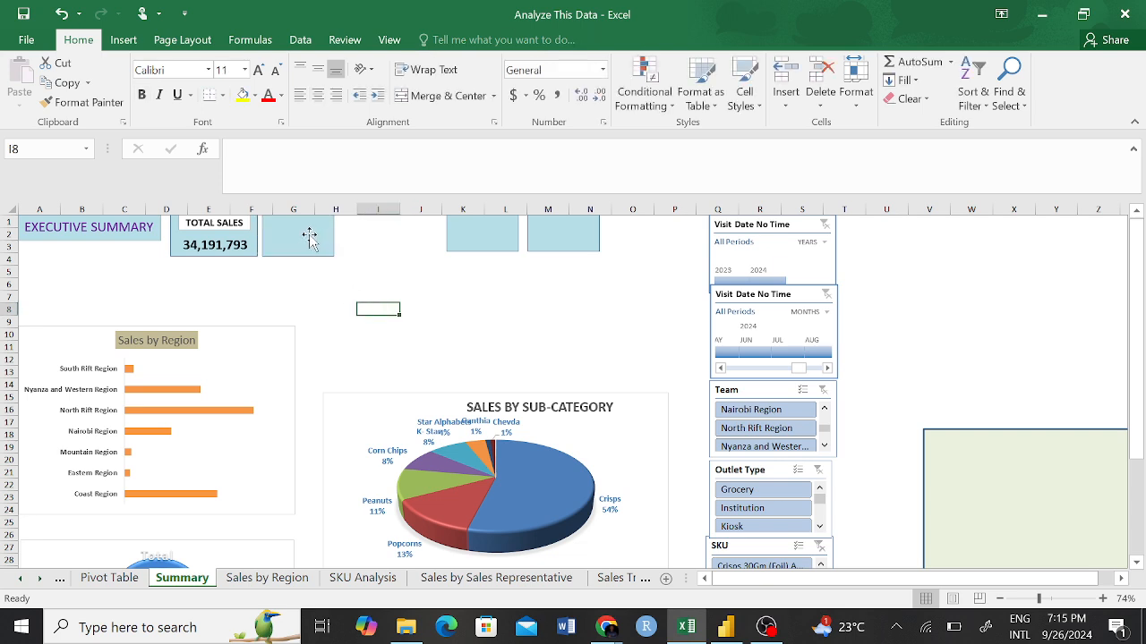
{"action": "mouse_move", "coordinate": [308, 238]}
{"action": "left_mouse_down"}
{"action": "mouse_move", "coordinate": [325, 238]}
{"action": "mouse_move", "coordinate": [302, 225]}
{"action": "mouse_move", "coordinate": [216, 278]}
{"action": "mouse_move", "coordinate": [258, 281]}
{"action": "left_mouse_up"}
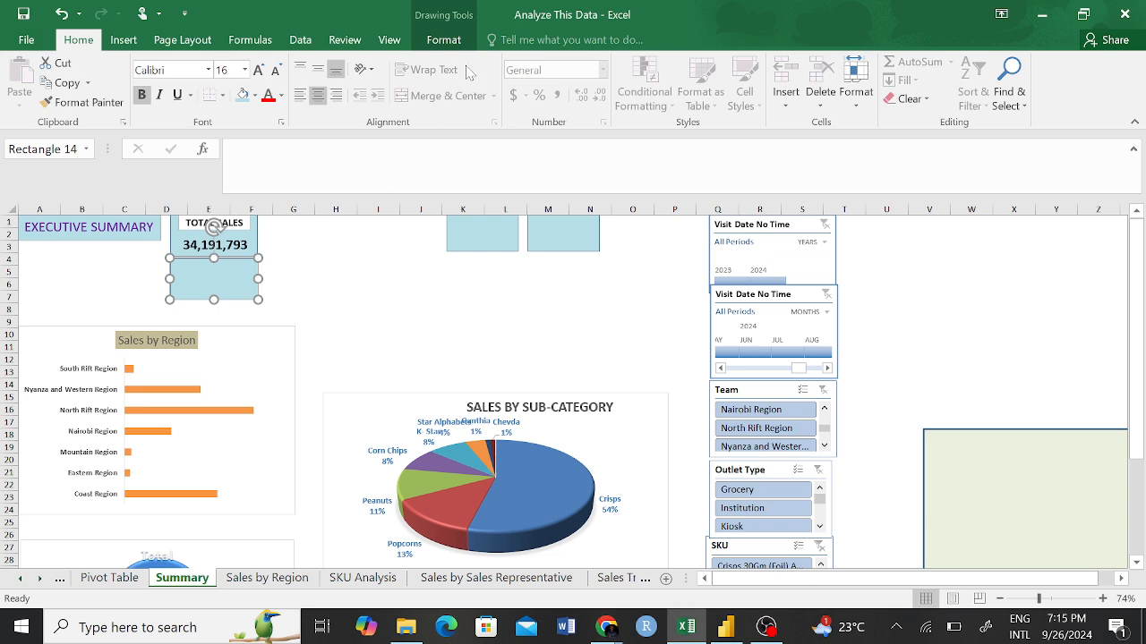
{"action": "left_click", "coordinate": [443, 41]}
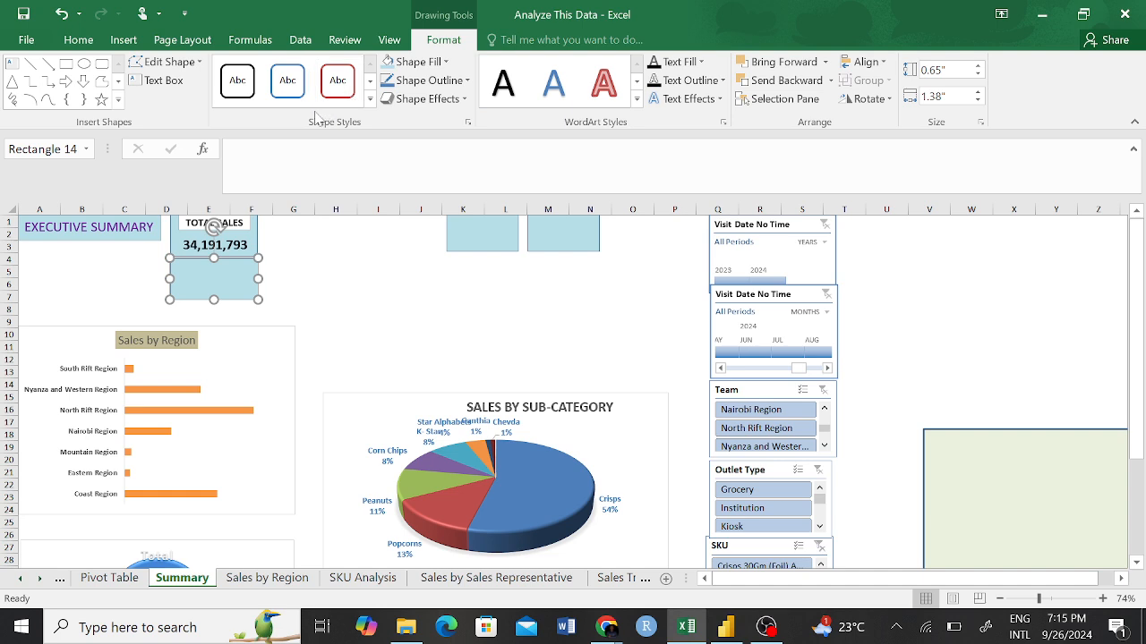
{"action": "left_click", "coordinate": [338, 97]}
{"action": "left_click", "coordinate": [467, 81]}
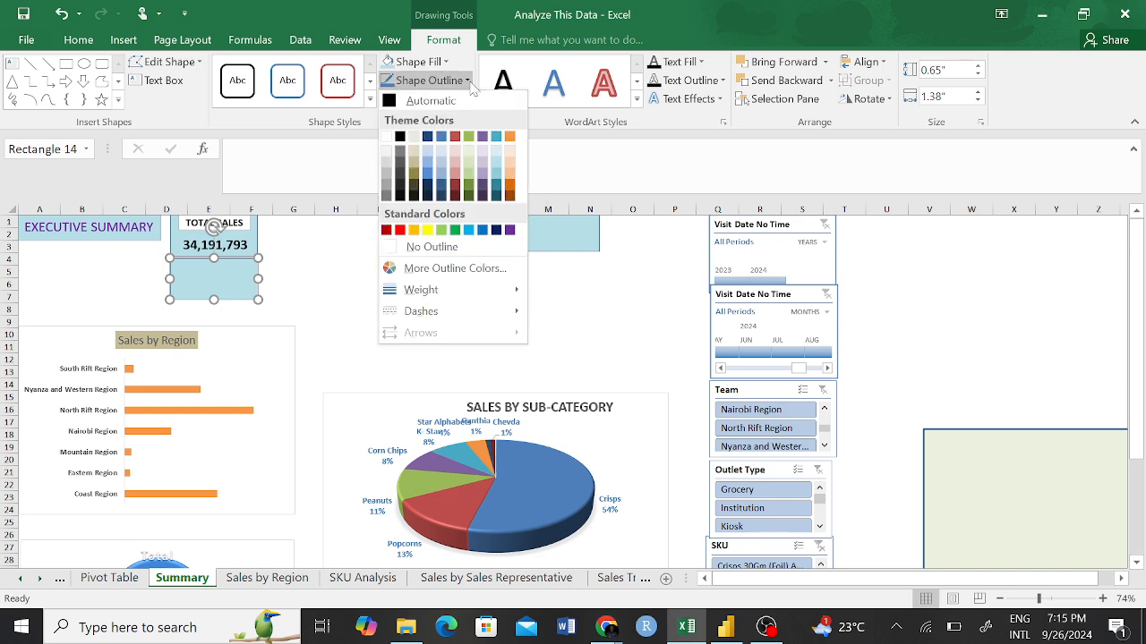
{"action": "left_click", "coordinate": [470, 83]}
{"action": "left_click", "coordinate": [465, 99]}
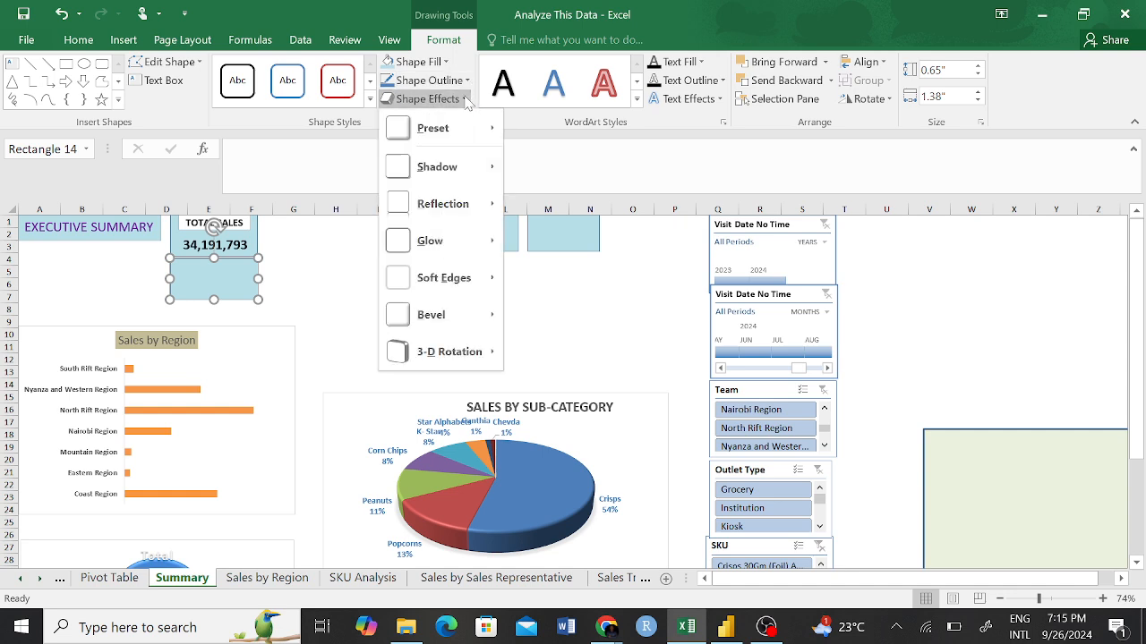
{"action": "mouse_move", "coordinate": [432, 156]}
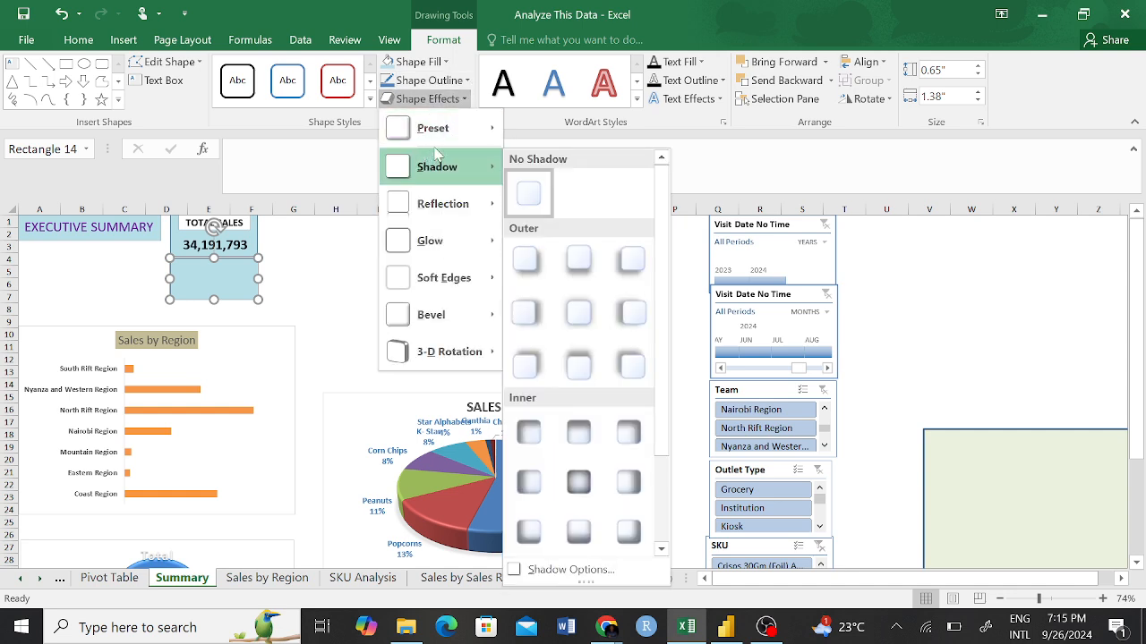
{"action": "mouse_move", "coordinate": [429, 130]}
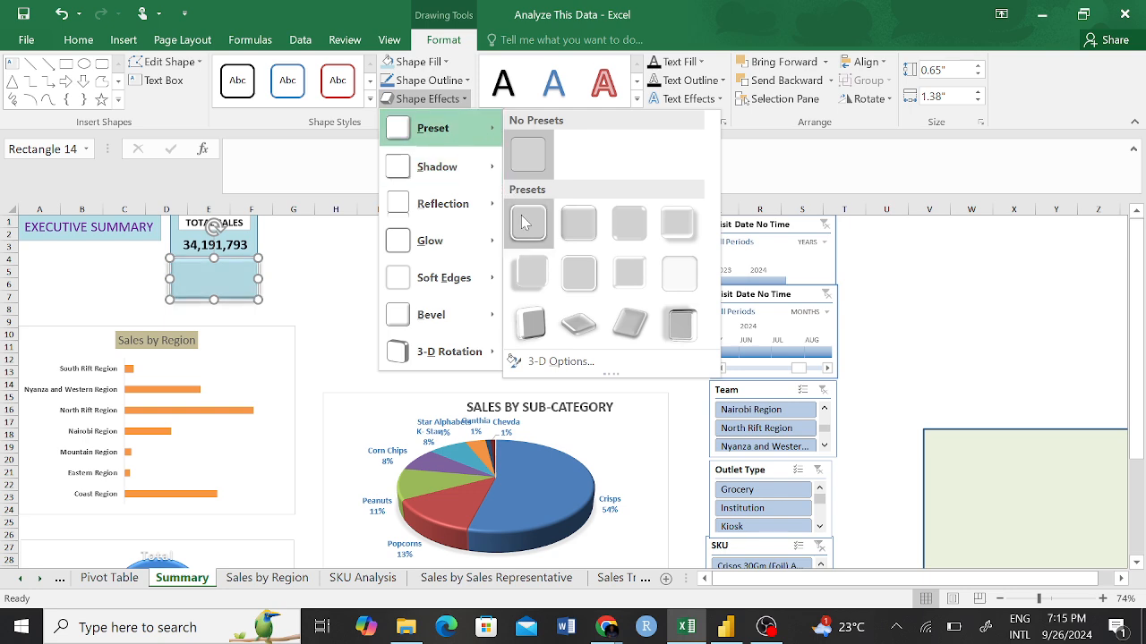
{"action": "left_click", "coordinate": [291, 249]}
Apply the first outer shadow preset to the TOTAL SALES card.
{"action": "left_click", "coordinate": [256, 235]}
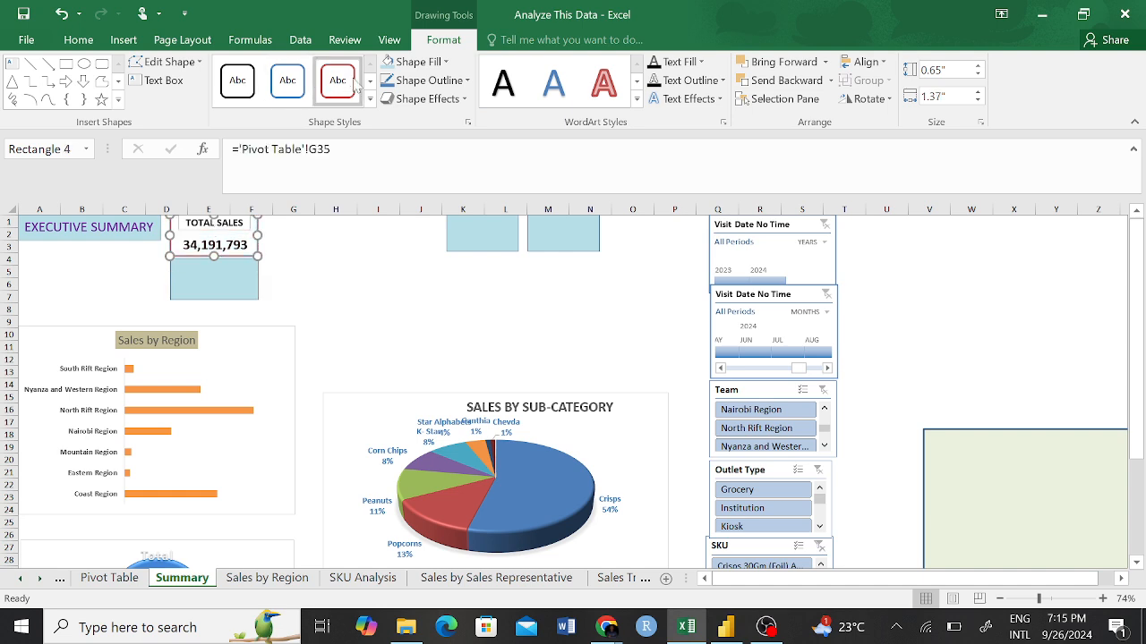
{"action": "left_click", "coordinate": [465, 101]}
{"action": "mouse_move", "coordinate": [457, 175]}
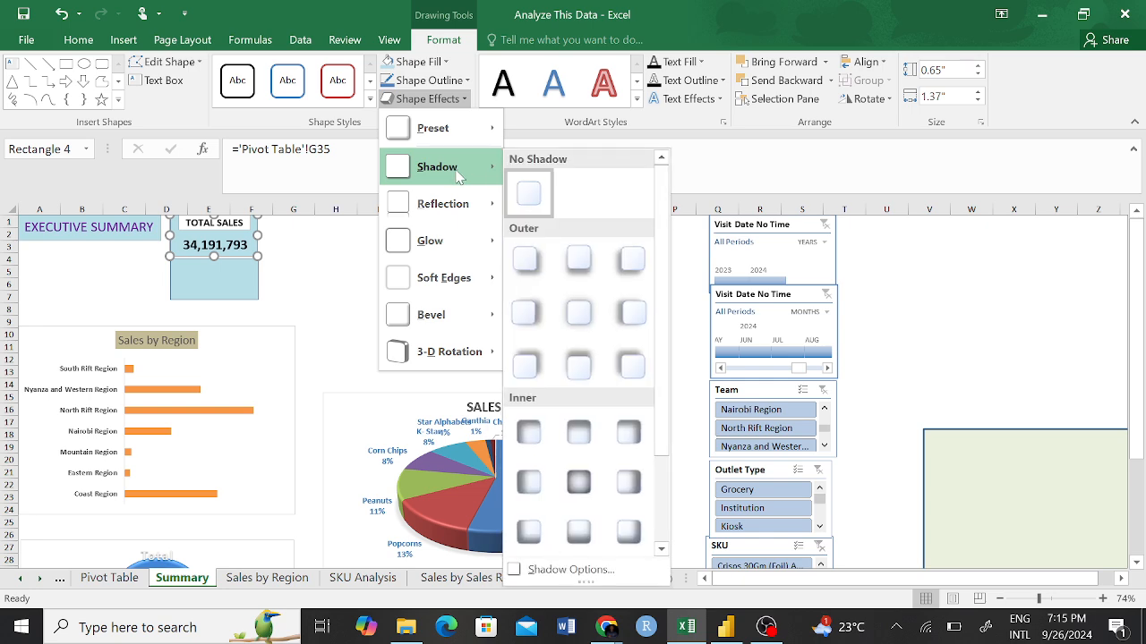
{"action": "left_click", "coordinate": [529, 272]}
{"action": "left_click", "coordinate": [335, 259]}
Move the blank card below TOTAL SALES to the empty area over columns H to J and copy TOTAL SALES's formatting onto it with Format Painter.
{"action": "left_click", "coordinate": [245, 291]}
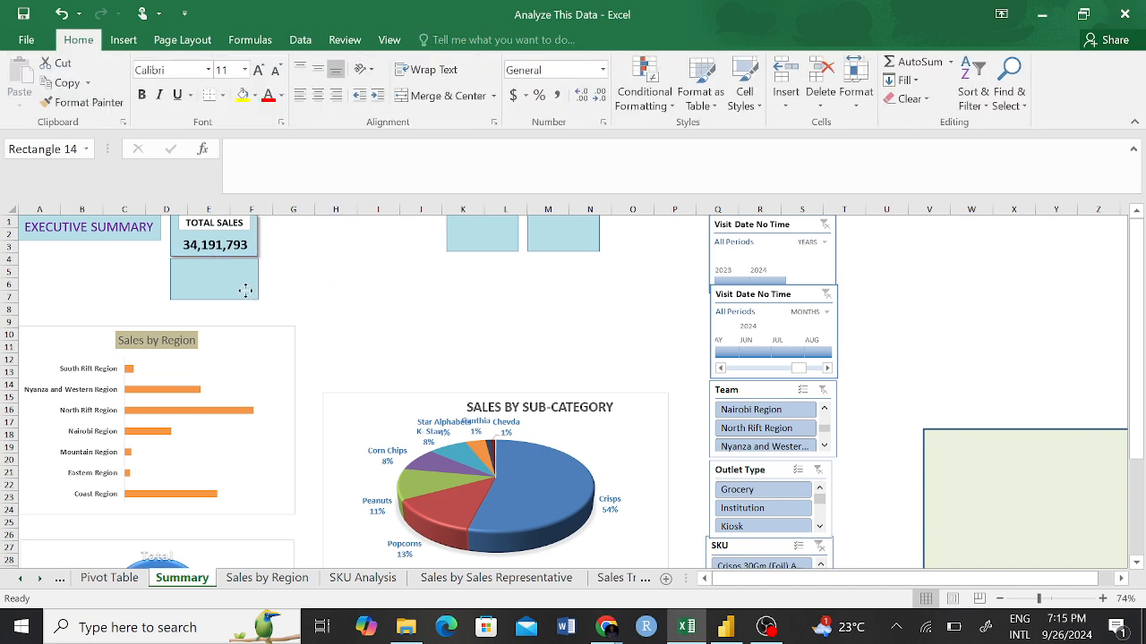
{"action": "left_click_drag", "start_coordinate": [245, 291], "coordinate": [410, 325]}
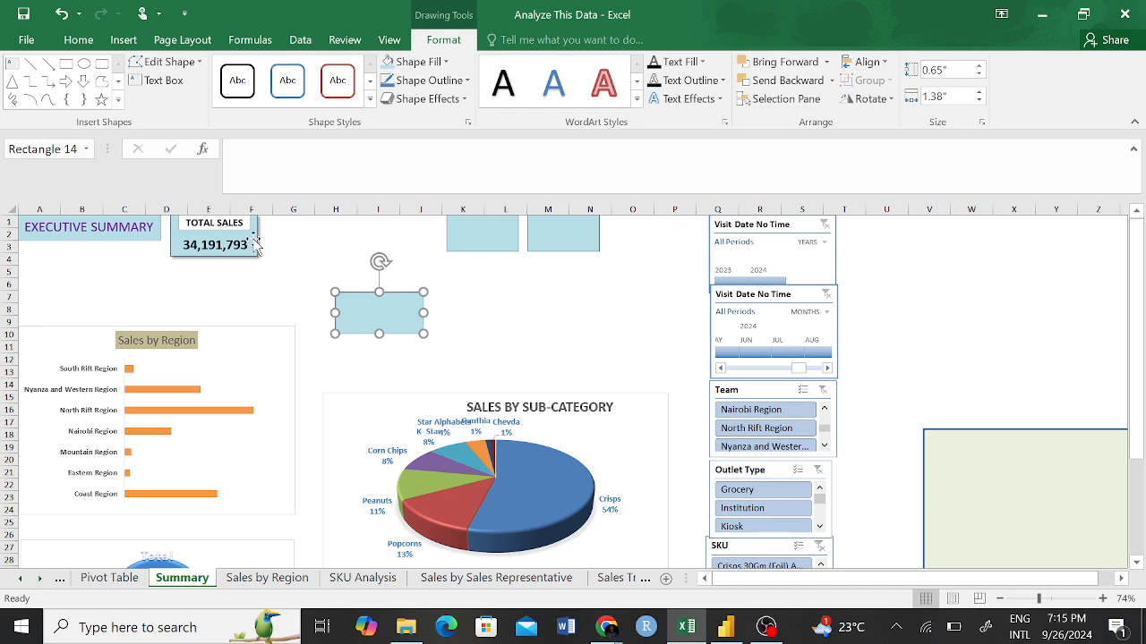
{"action": "left_click", "coordinate": [255, 246]}
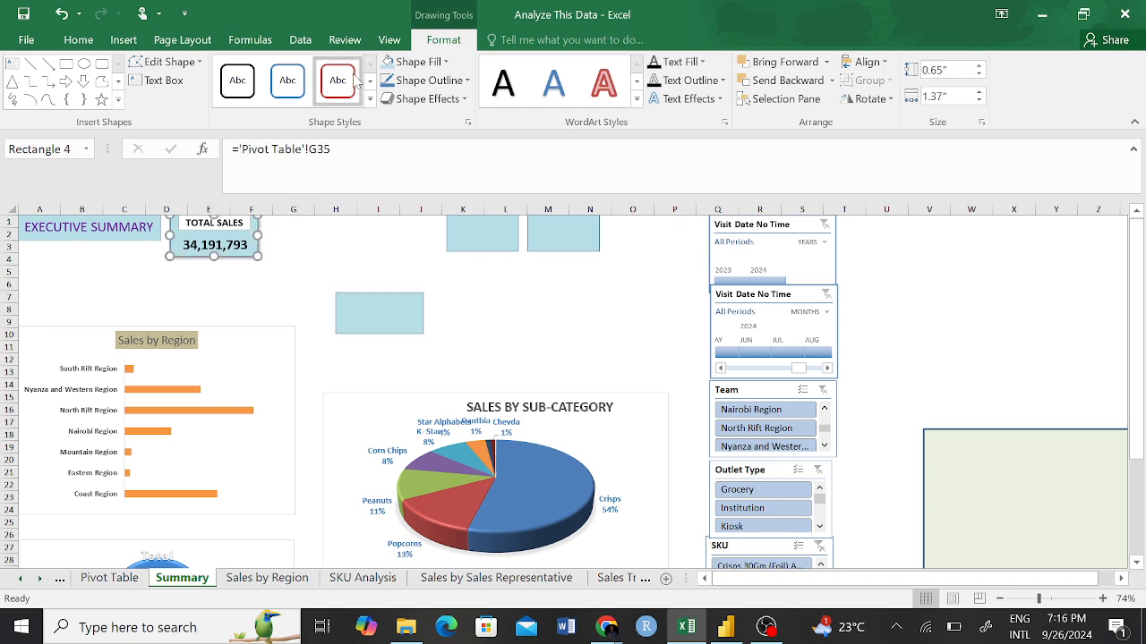
{"action": "left_click", "coordinate": [351, 241]}
{"action": "left_click", "coordinate": [256, 247]}
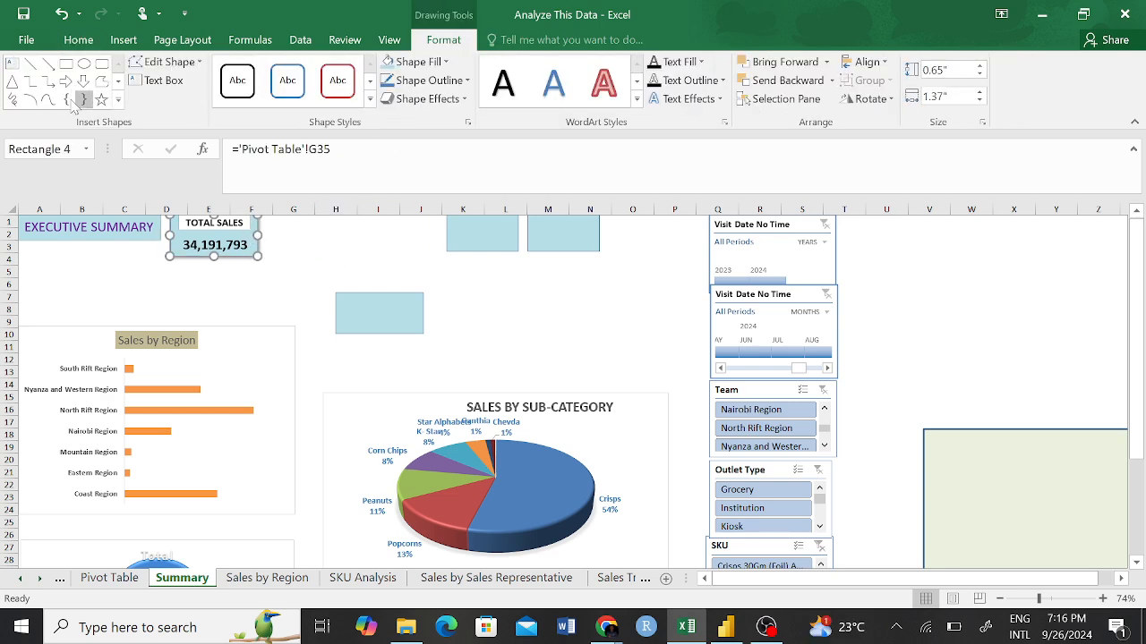
{"action": "left_click", "coordinate": [78, 39]}
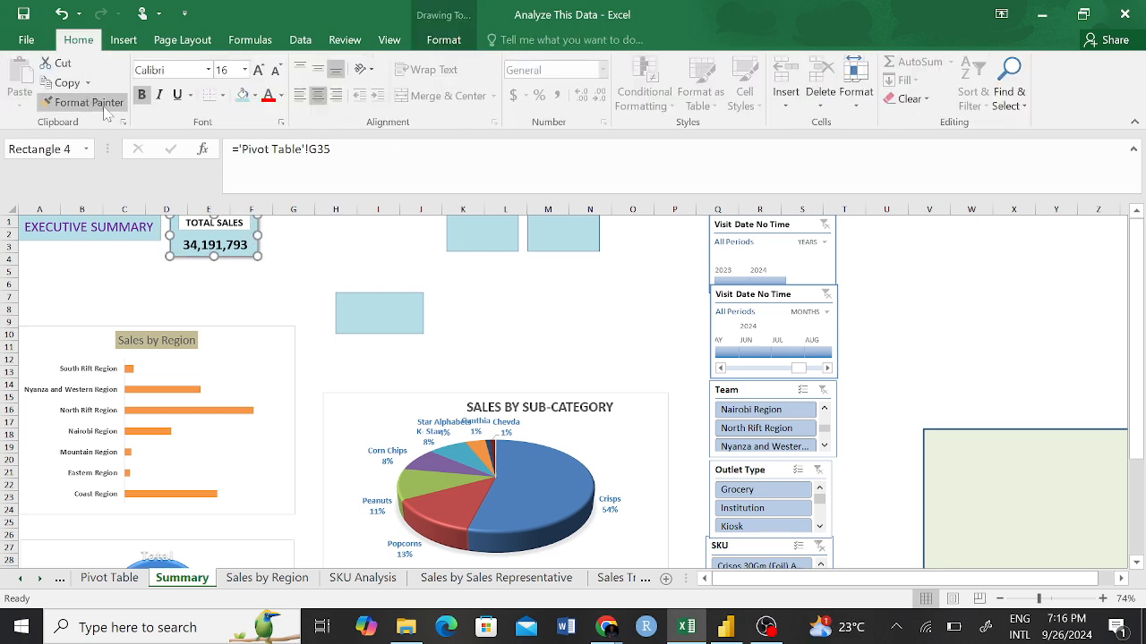
{"action": "left_click", "coordinate": [103, 111]}
{"action": "left_click", "coordinate": [365, 308]}
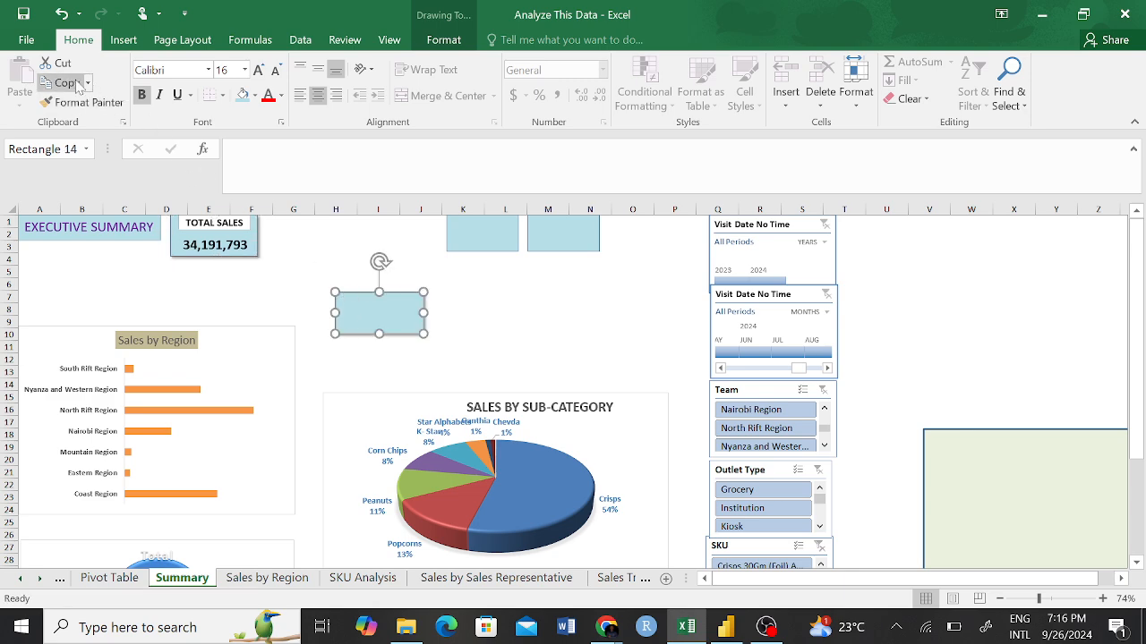
Copy the shadowed card formatting to the two blank cards over columns K to N with Format Painter.
{"action": "left_click", "coordinate": [85, 102]}
{"action": "left_click", "coordinate": [449, 231]}
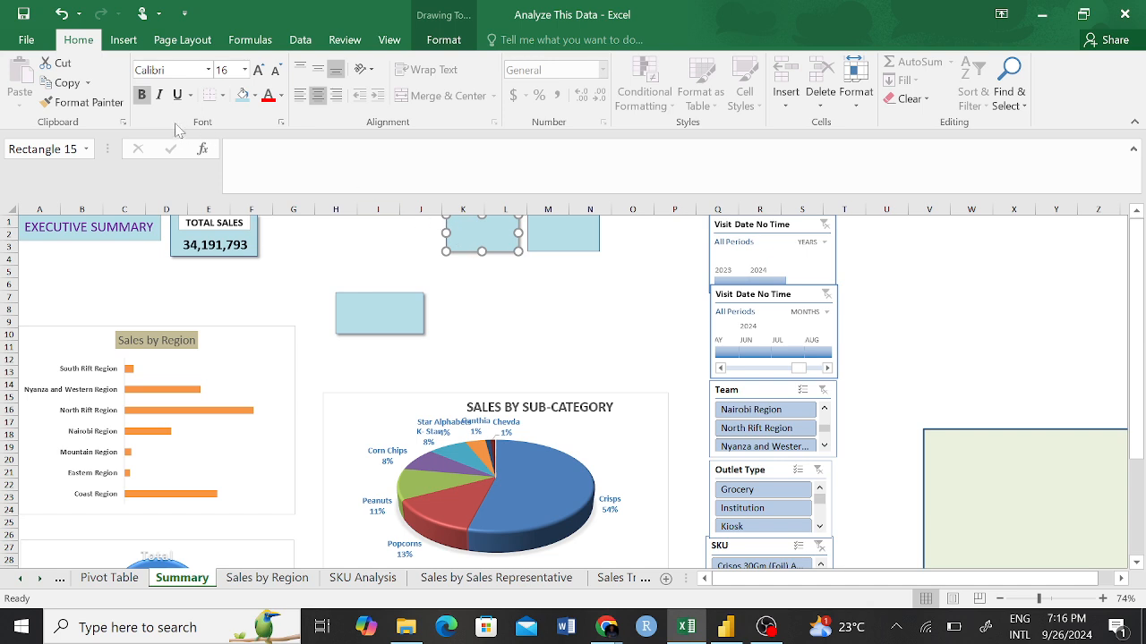
{"action": "left_click", "coordinate": [122, 109]}
{"action": "left_click", "coordinate": [575, 228]}
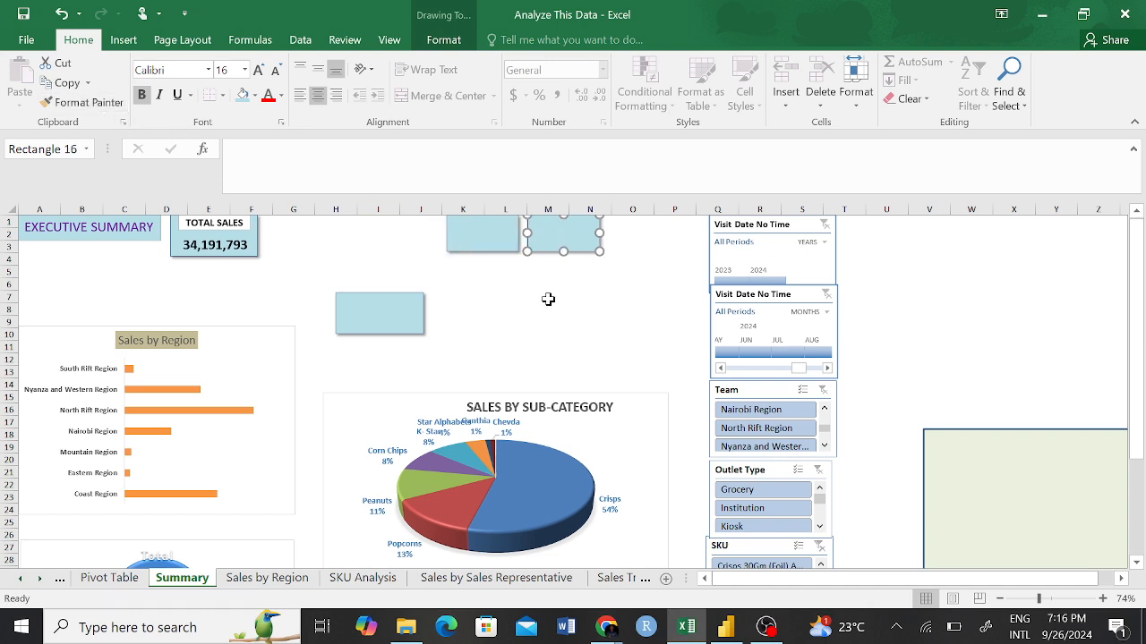
{"action": "left_click", "coordinate": [548, 299]}
{"action": "left_click", "coordinate": [617, 271]}
Place the resized blank card beside TOTAL SALES over columns G and H, and fit the K–L card to its size over columns I and J.
{"action": "mouse_move", "coordinate": [395, 299]}
{"action": "left_mouse_down"}
{"action": "mouse_move", "coordinate": [389, 273]}
{"action": "mouse_move", "coordinate": [345, 223]}
{"action": "mouse_move", "coordinate": [224, 285]}
{"action": "mouse_move", "coordinate": [363, 238]}
{"action": "mouse_move", "coordinate": [321, 230]}
{"action": "left_mouse_up"}
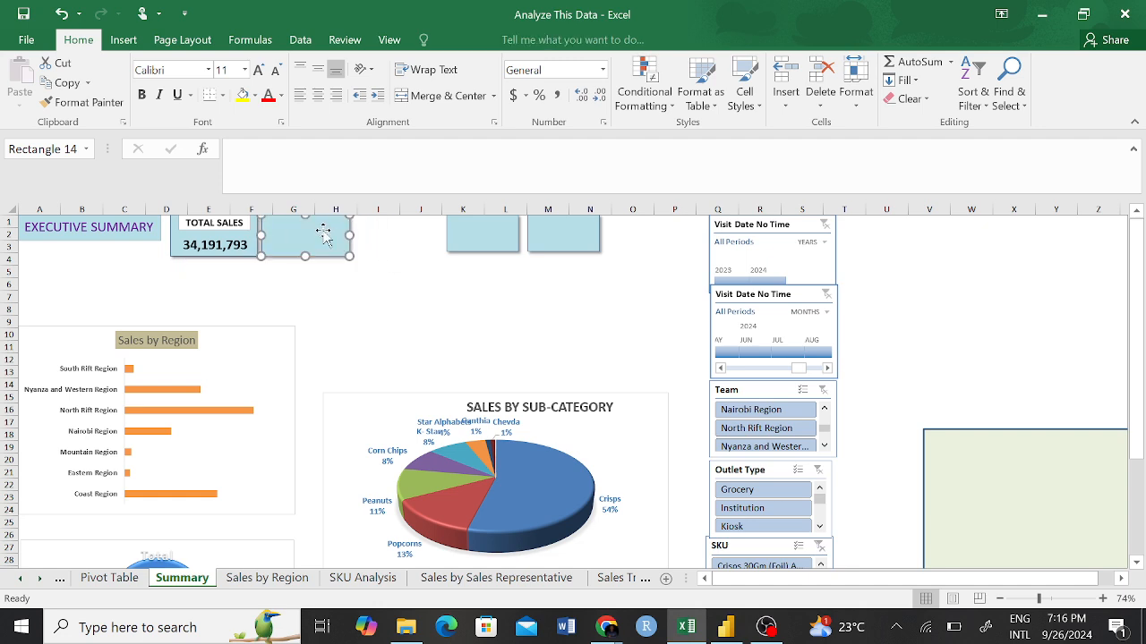
{"action": "left_click", "coordinate": [332, 309]}
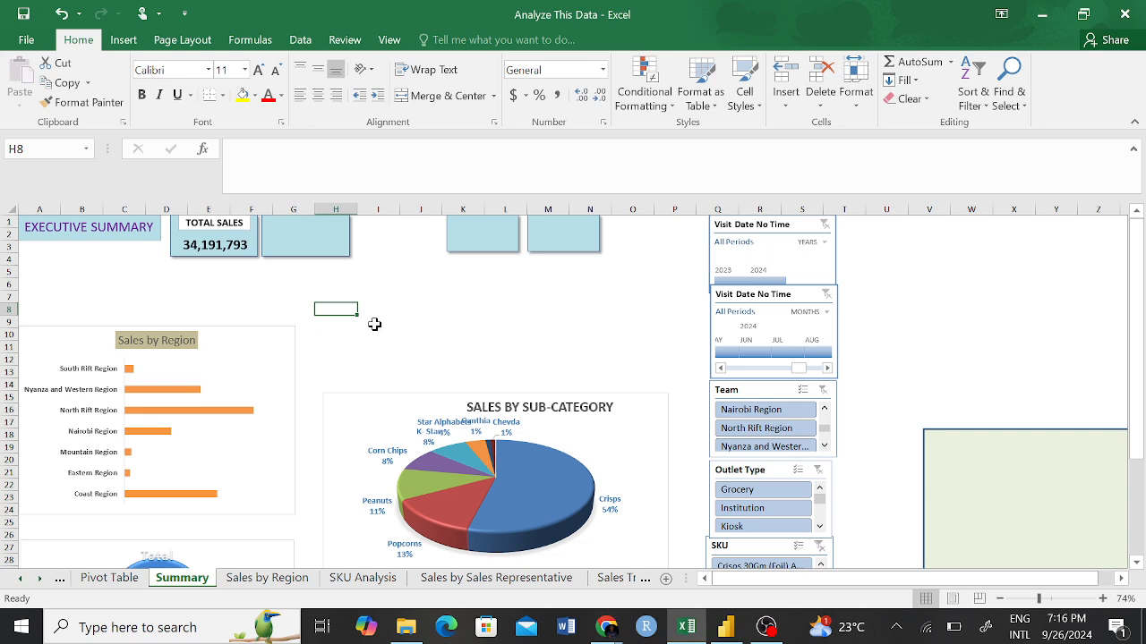
{"action": "mouse_move", "coordinate": [478, 237]}
{"action": "left_mouse_down"}
{"action": "mouse_move", "coordinate": [391, 236]}
{"action": "mouse_move", "coordinate": [289, 292]}
{"action": "mouse_move", "coordinate": [297, 279]}
{"action": "left_mouse_up"}
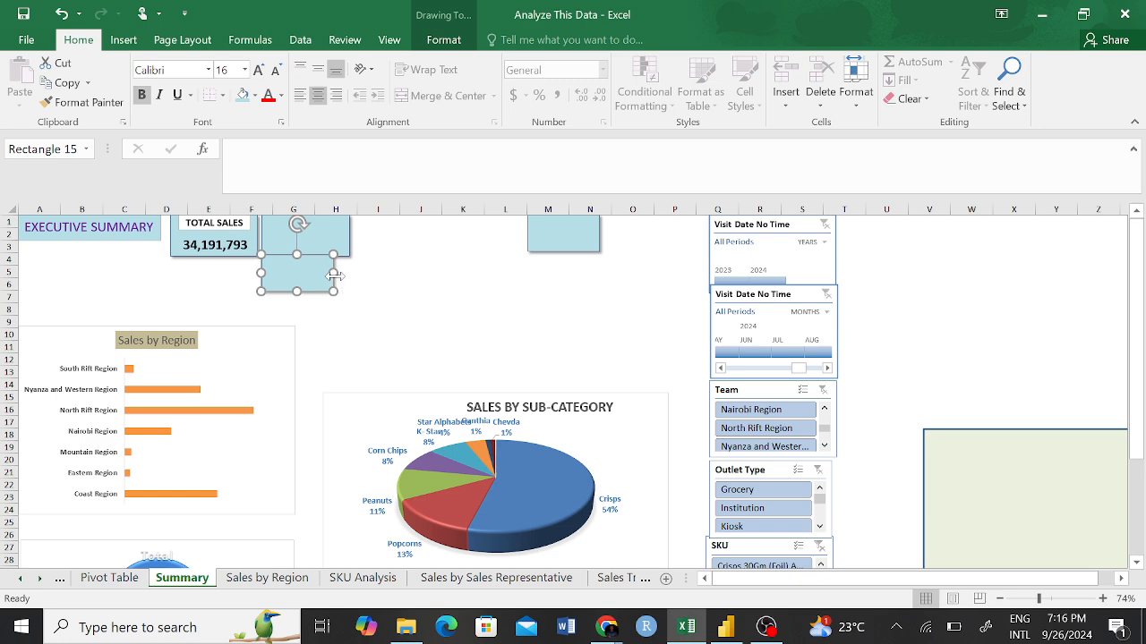
{"action": "left_click_drag", "start_coordinate": [334, 273], "coordinate": [347, 276]}
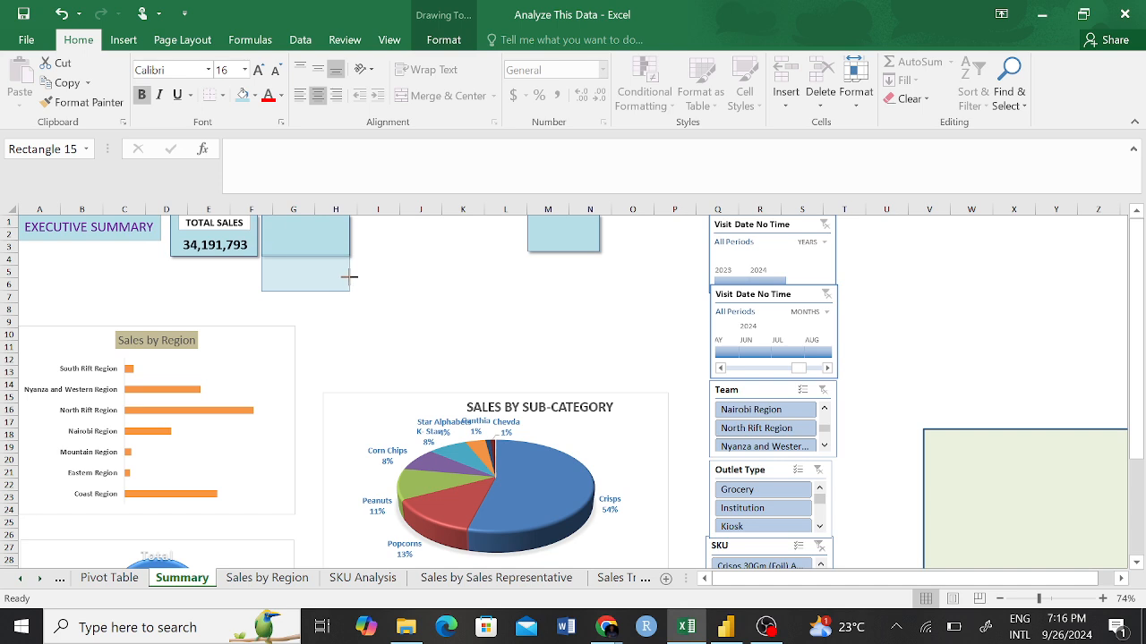
{"action": "left_click_drag", "start_coordinate": [349, 276], "coordinate": [377, 300]}
{"action": "mouse_move", "coordinate": [297, 277]}
{"action": "left_mouse_down"}
{"action": "mouse_move", "coordinate": [357, 259]}
{"action": "mouse_move", "coordinate": [389, 230]}
{"action": "mouse_move", "coordinate": [396, 259]}
{"action": "left_mouse_up"}
{"action": "left_click", "coordinate": [401, 296]}
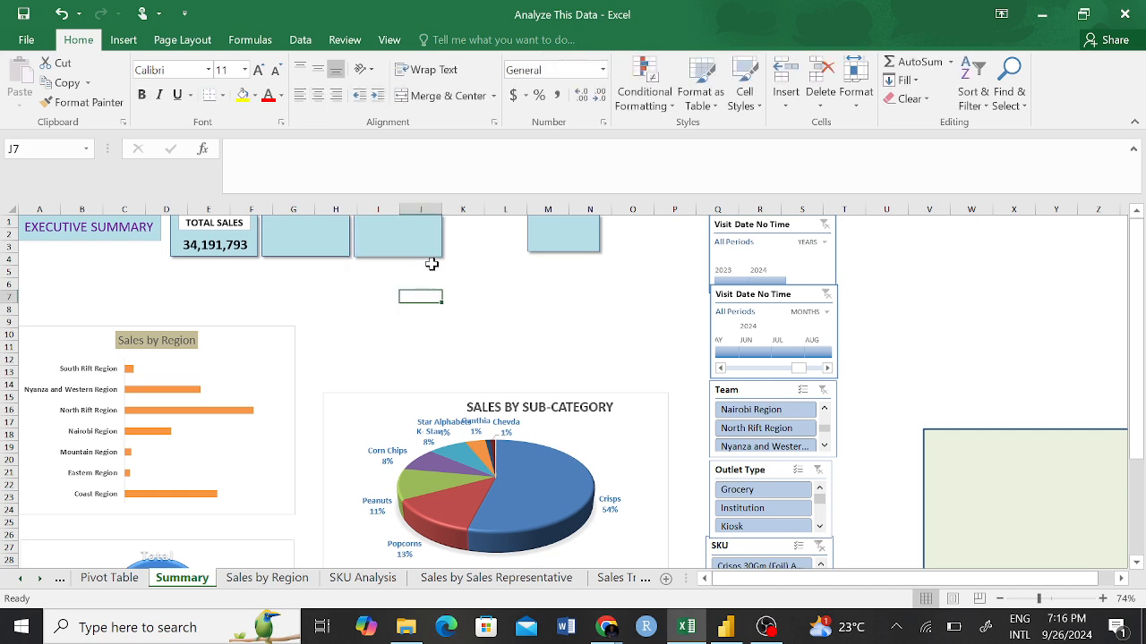
Resize the blank card over columns M and N to match the other cards and line it up over columns K and L.
{"action": "left_click", "coordinate": [578, 234]}
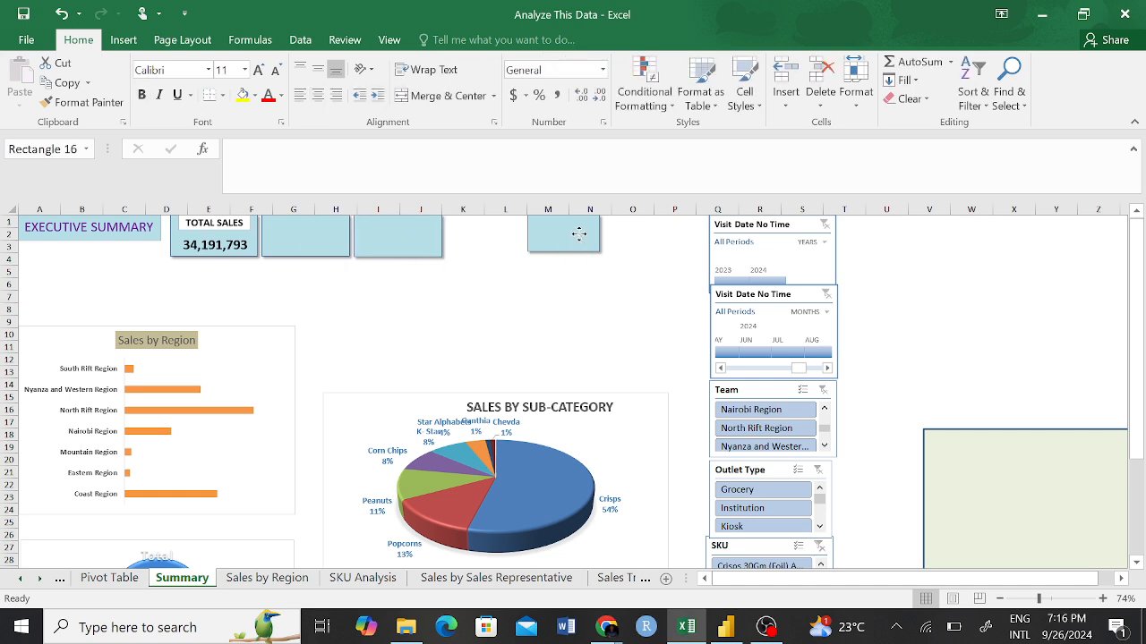
{"action": "left_click_drag", "start_coordinate": [576, 240], "coordinate": [440, 278]}
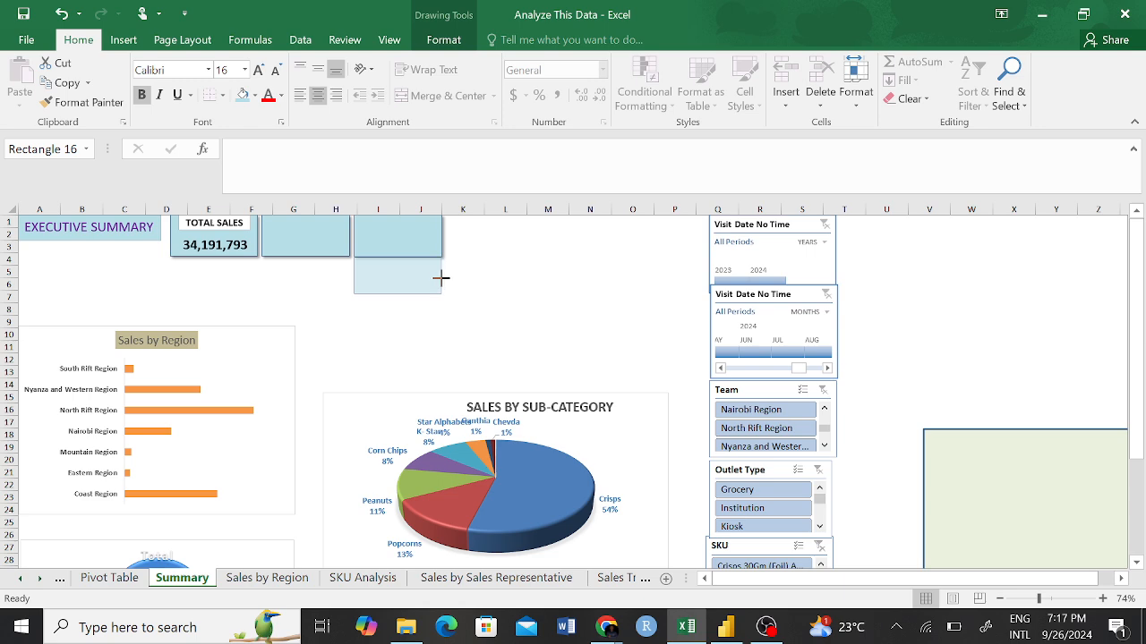
{"action": "mouse_move", "coordinate": [441, 277]}
{"action": "left_mouse_down"}
{"action": "mouse_move", "coordinate": [500, 233]}
{"action": "mouse_move", "coordinate": [491, 257]}
{"action": "left_mouse_up"}
{"action": "left_click", "coordinate": [514, 267]}
{"action": "left_click", "coordinate": [400, 281]}
{"action": "left_click", "coordinate": [445, 294]}
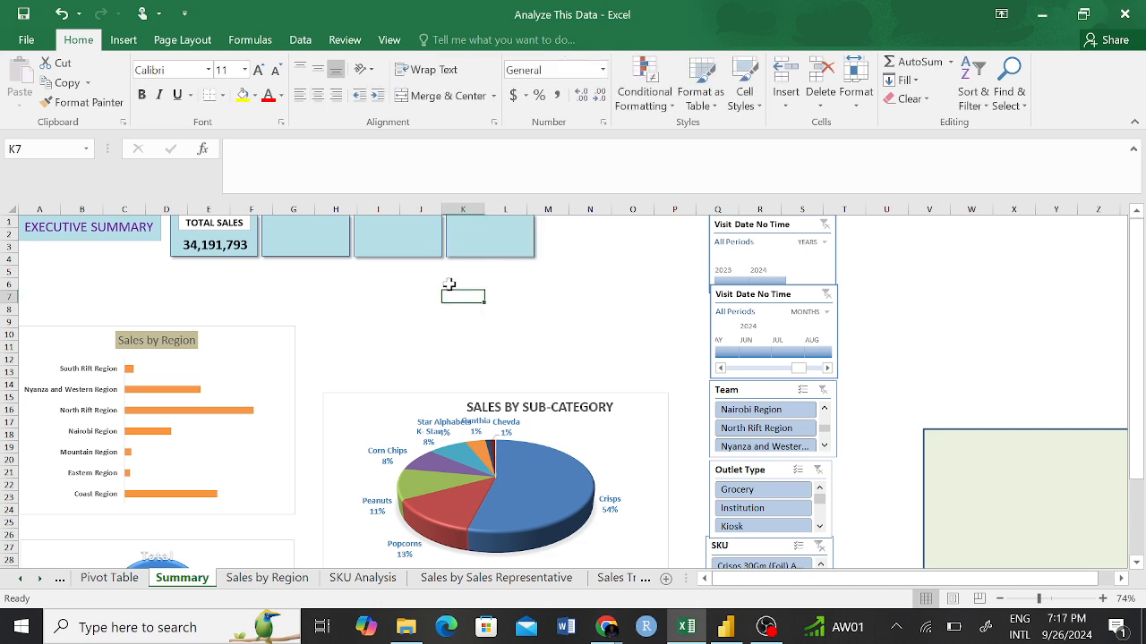
Fine-tune the height of the last card over columns K and L.
{"action": "left_click", "coordinate": [495, 244]}
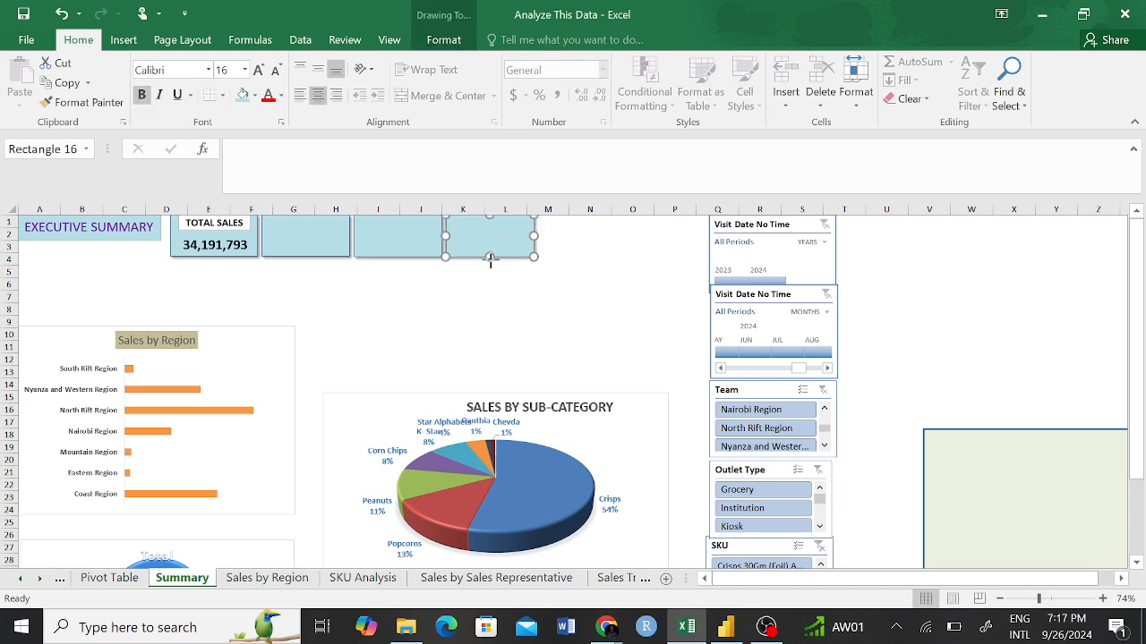
{"action": "left_click_drag", "start_coordinate": [490, 259], "coordinate": [491, 260]}
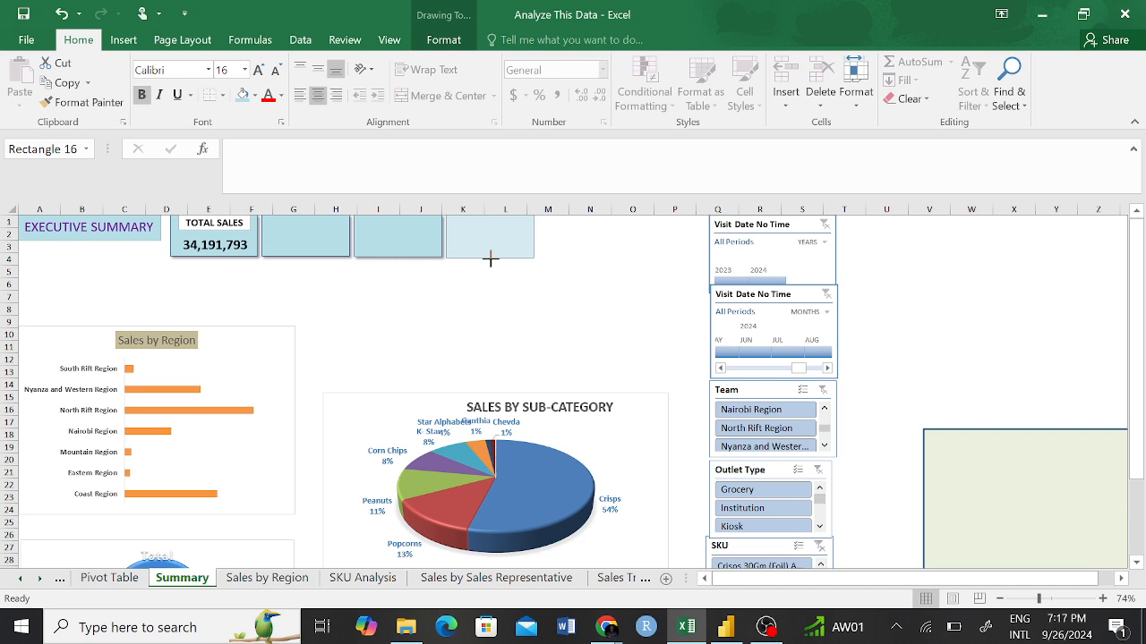
{"action": "left_click_drag", "start_coordinate": [491, 259], "coordinate": [488, 259]}
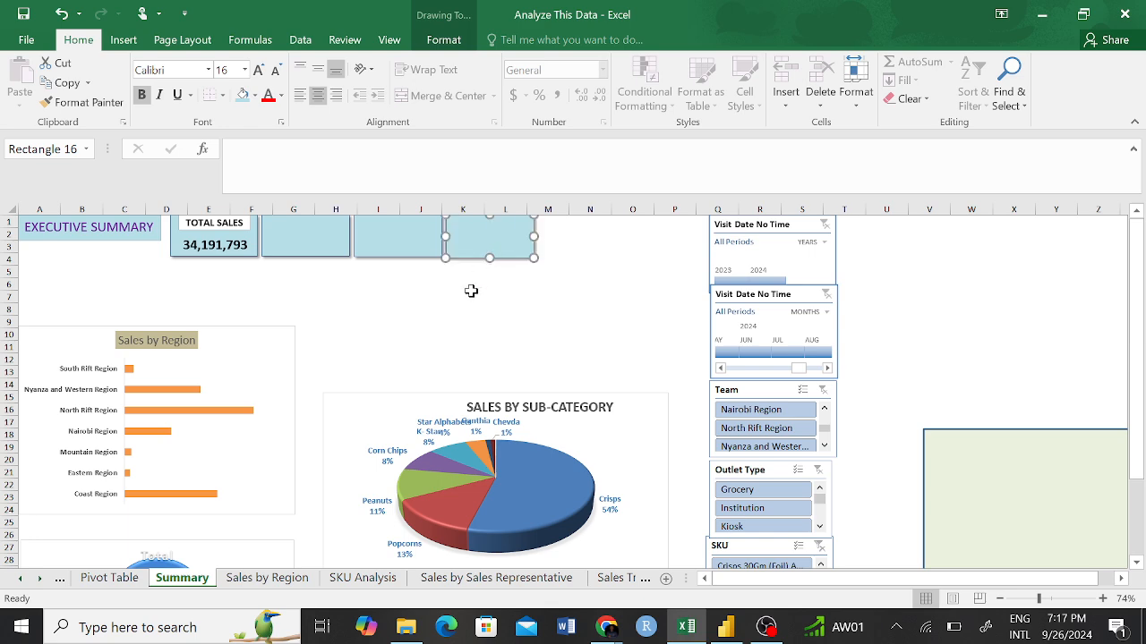
{"action": "left_click", "coordinate": [466, 309]}
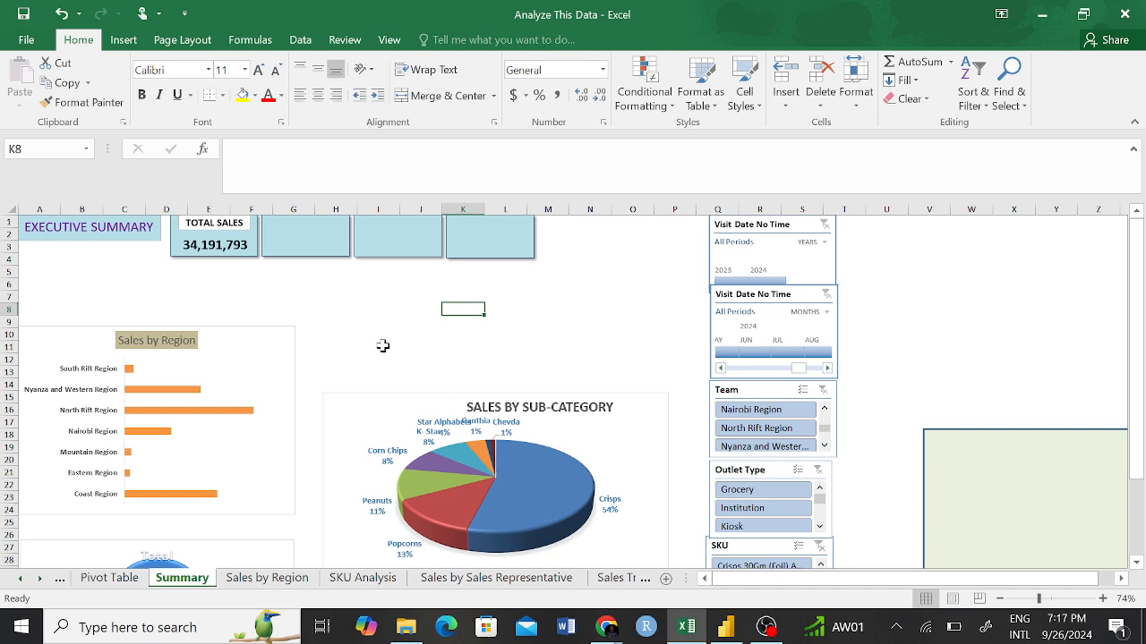
Adjust the bottom edges of the two cards over columns I to L to line up with the rest of the row.
{"action": "left_click", "coordinate": [296, 243]}
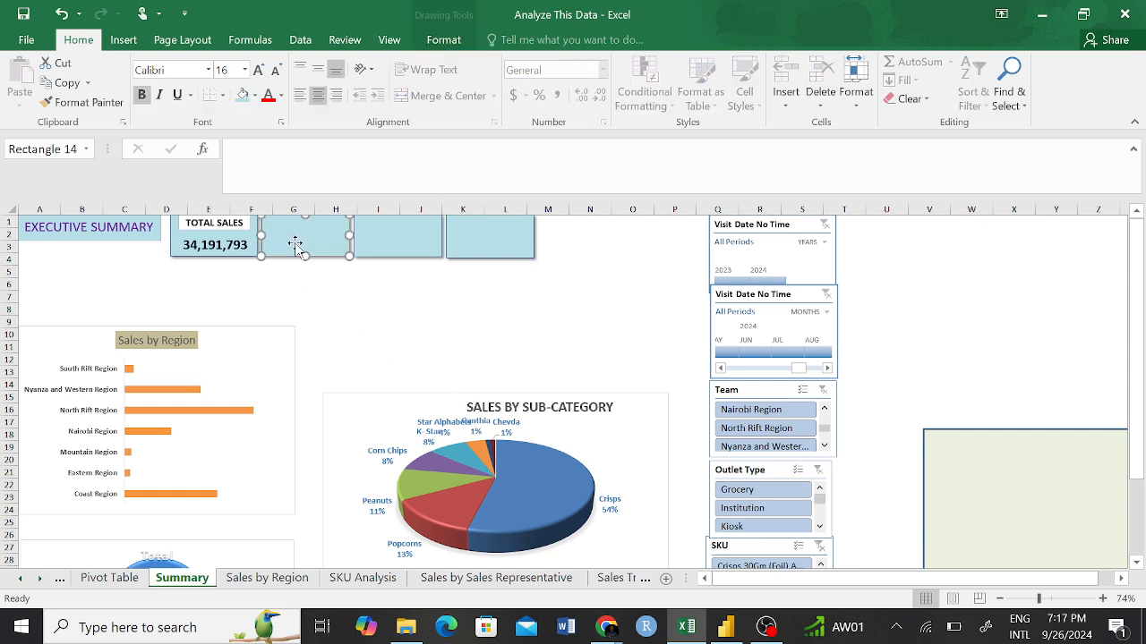
{"action": "left_click", "coordinate": [383, 296]}
{"action": "left_click", "coordinate": [399, 248]}
{"action": "left_click_drag", "start_coordinate": [397, 256], "coordinate": [397, 258]}
{"action": "left_click", "coordinate": [493, 247]}
{"action": "left_click_drag", "start_coordinate": [489, 259], "coordinate": [486, 258]}
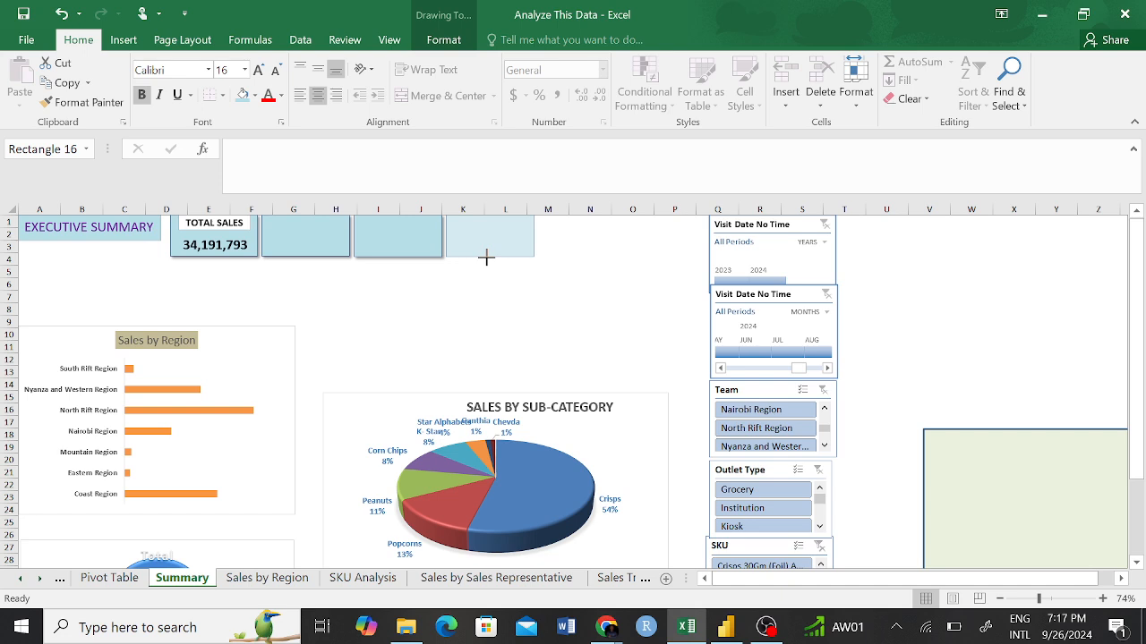
{"action": "left_click_drag", "start_coordinate": [486, 257], "coordinate": [486, 258]}
{"action": "left_click", "coordinate": [437, 320]}
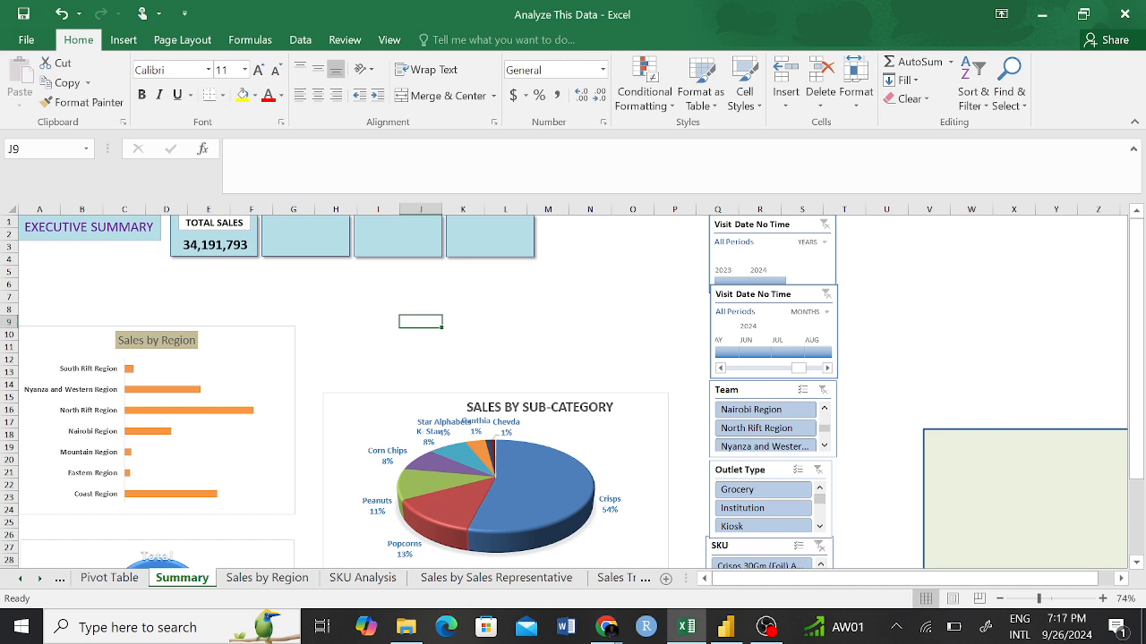
Fill the TOTAL SALES label box with Aqua, Accent 5, Lighter 40%.
{"action": "left_click", "coordinate": [213, 223]}
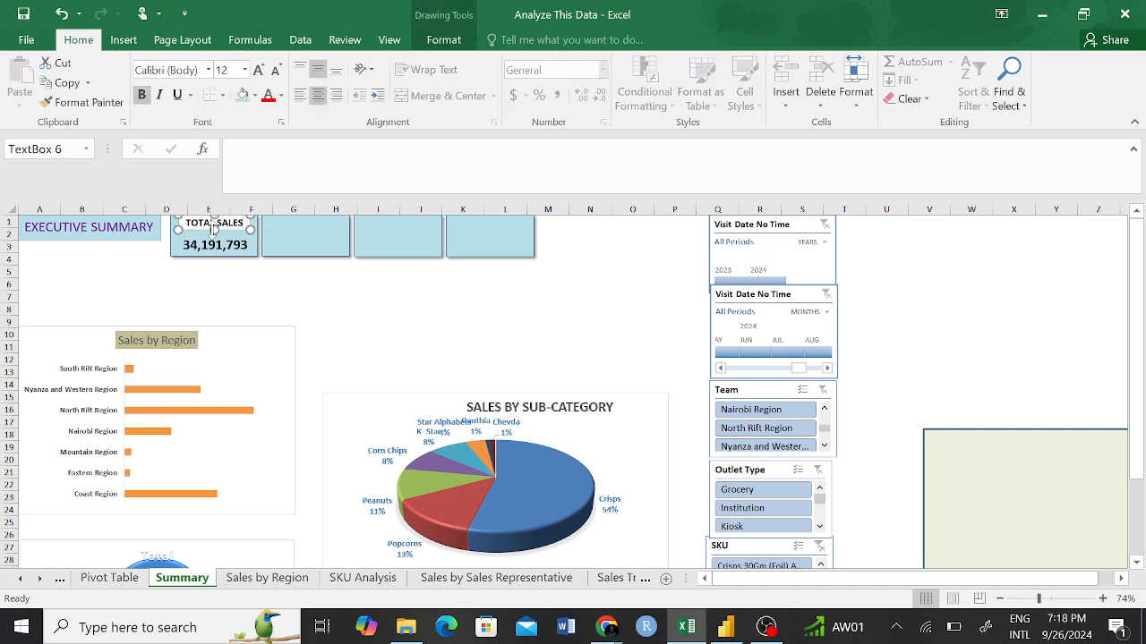
{"action": "left_click", "coordinate": [254, 95]}
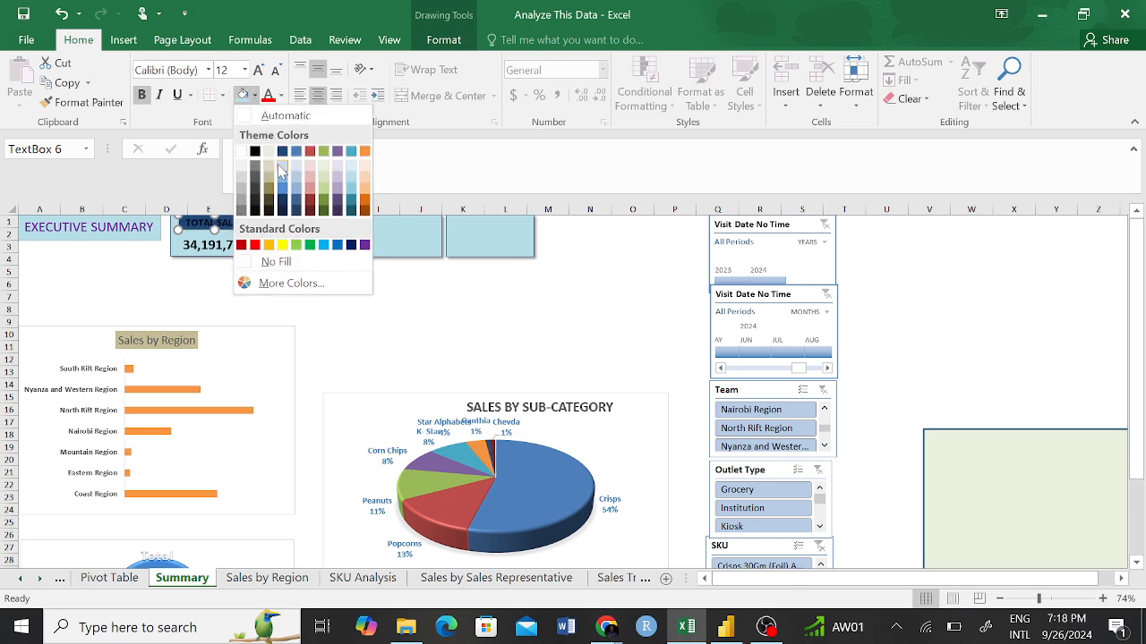
{"action": "left_click", "coordinate": [352, 190]}
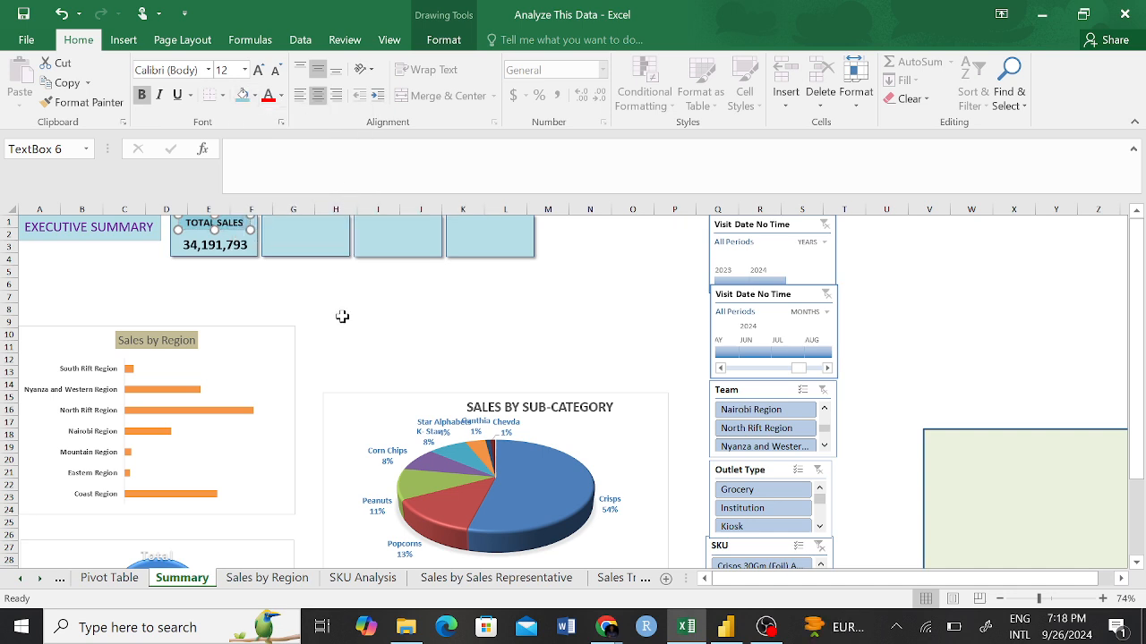
{"action": "left_click", "coordinate": [324, 297]}
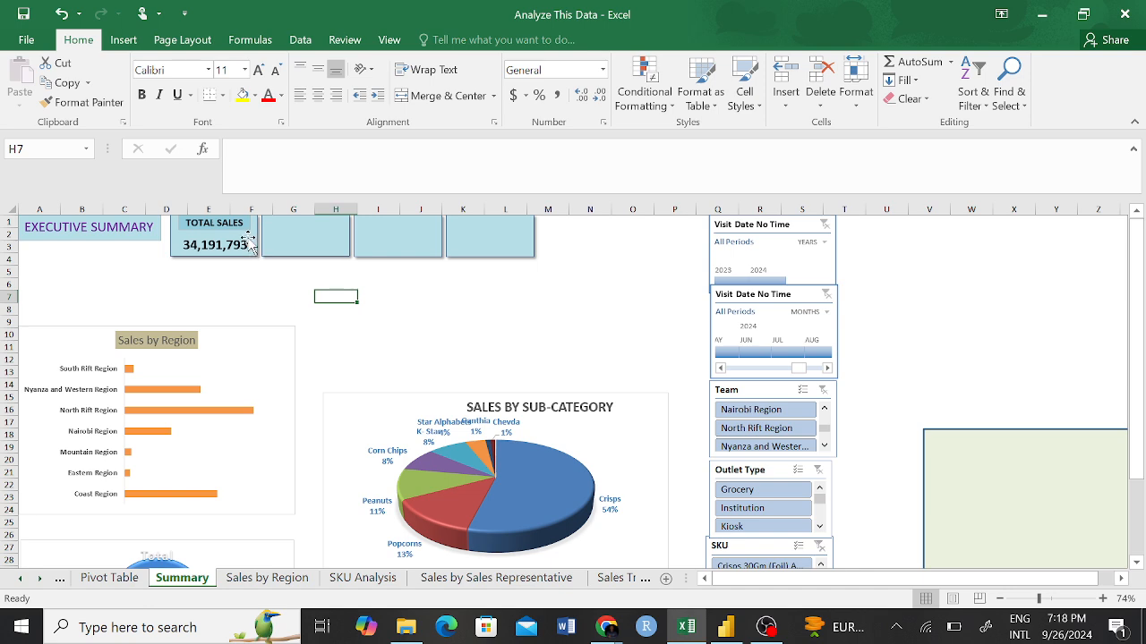
Try moving the total sales value card away from its label, and undo the move.
{"action": "left_click_drag", "start_coordinate": [250, 242], "coordinate": [248, 299]}
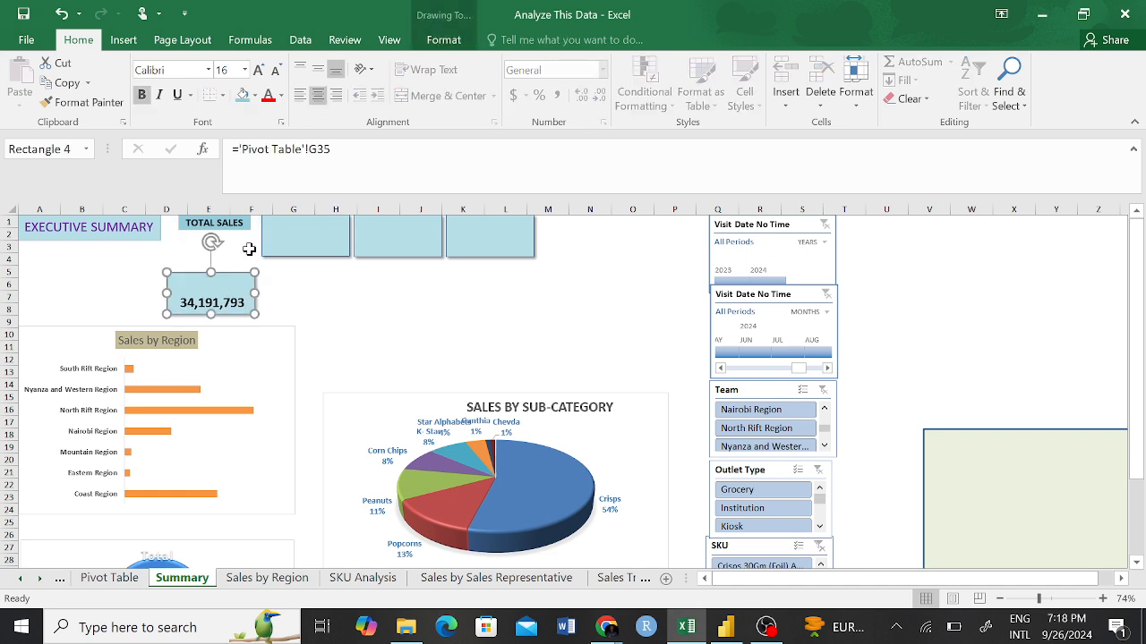
{"action": "key", "text": "ctrl+z"}
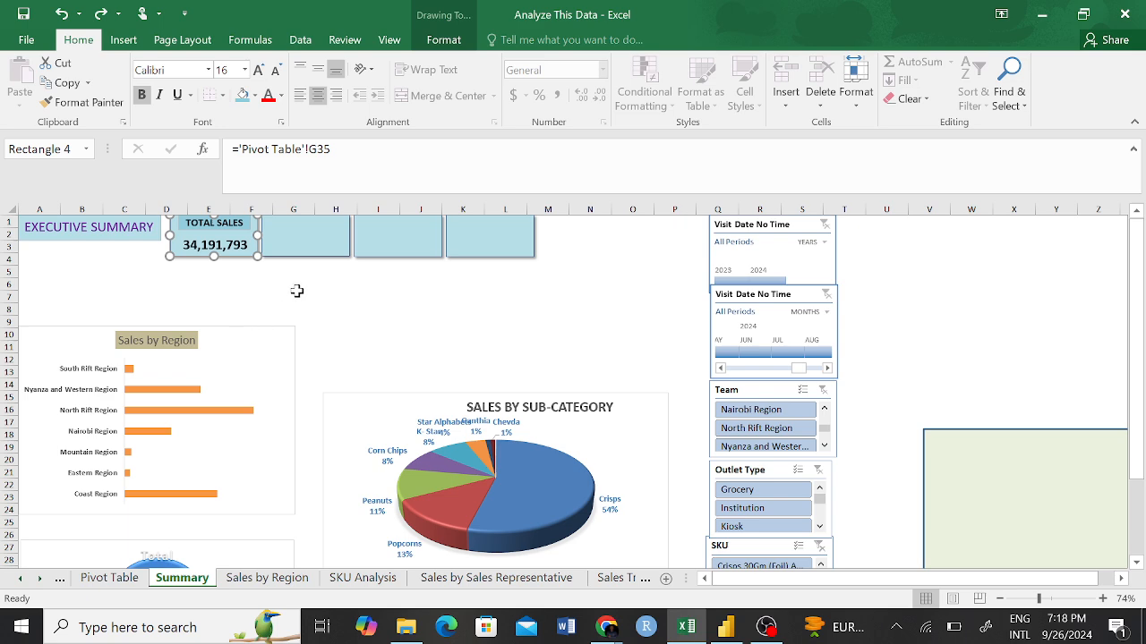
{"action": "left_click", "coordinate": [296, 287]}
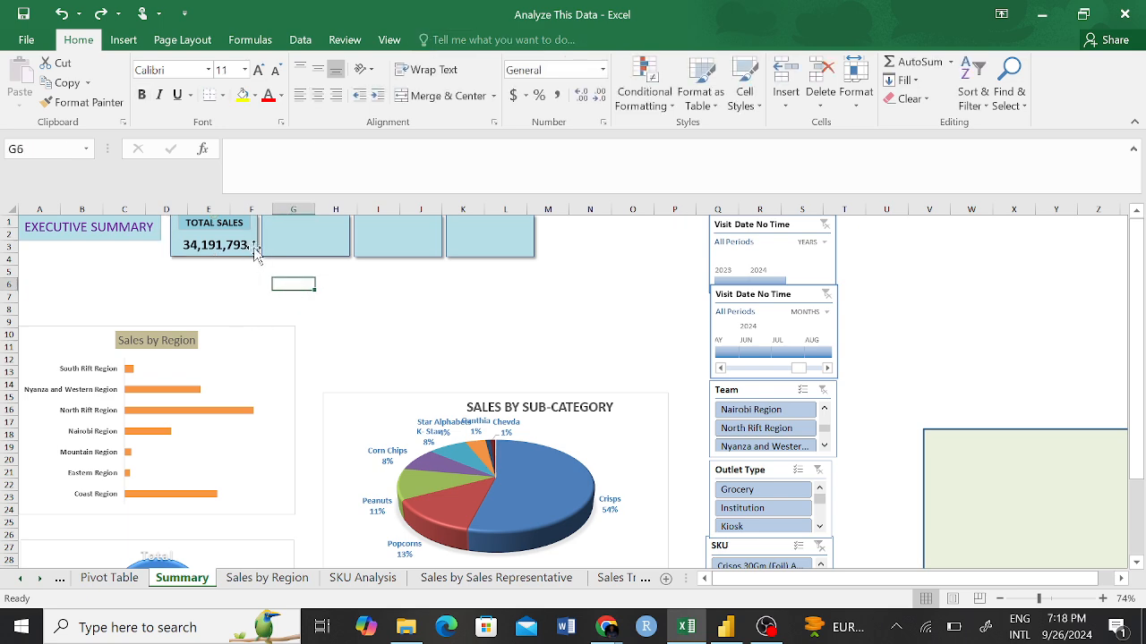
Group the TOTAL SALES label box with the value card behind it.
{"action": "left_click", "coordinate": [244, 225]}
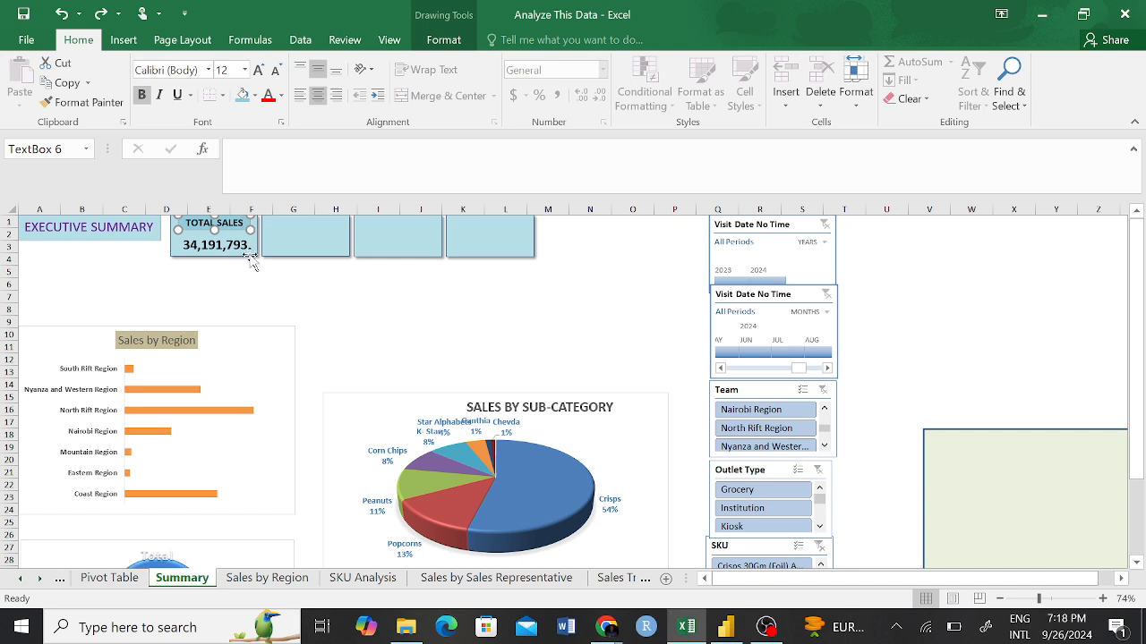
{"action": "left_click", "coordinate": [250, 257], "text": "ctrl"}
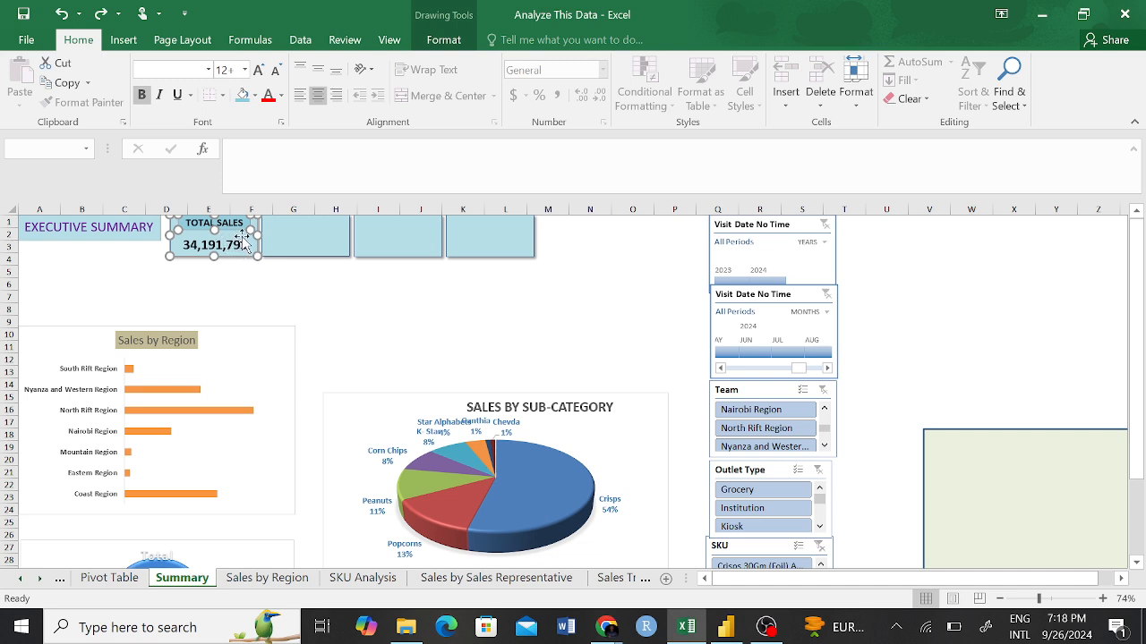
{"action": "right_click", "coordinate": [247, 247]}
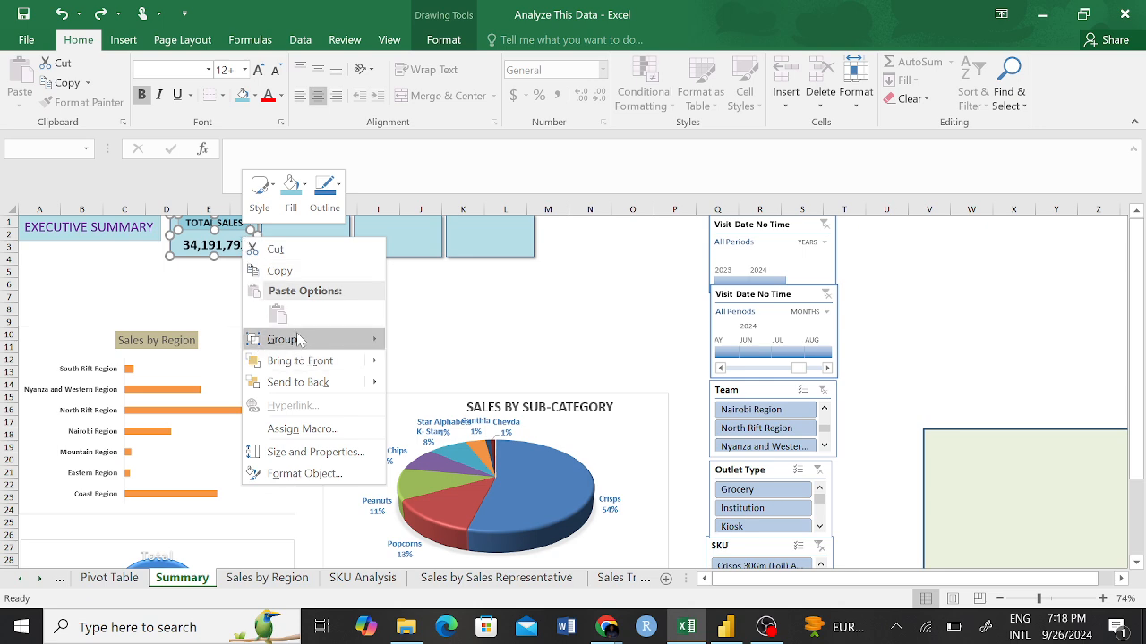
{"action": "mouse_move", "coordinate": [340, 344]}
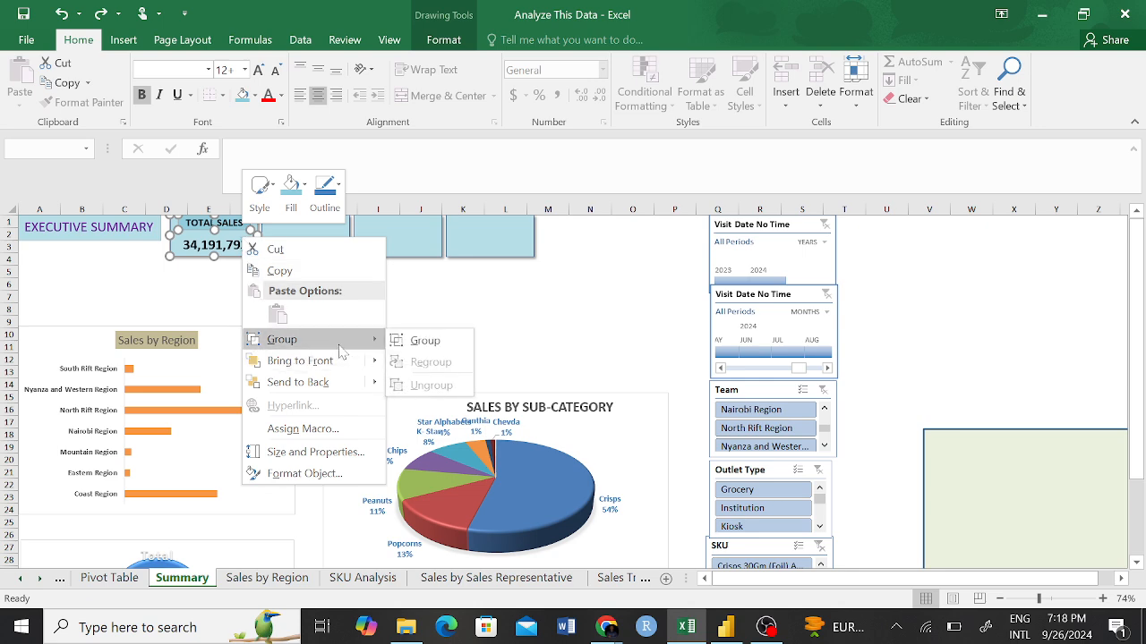
{"action": "left_click", "coordinate": [426, 341]}
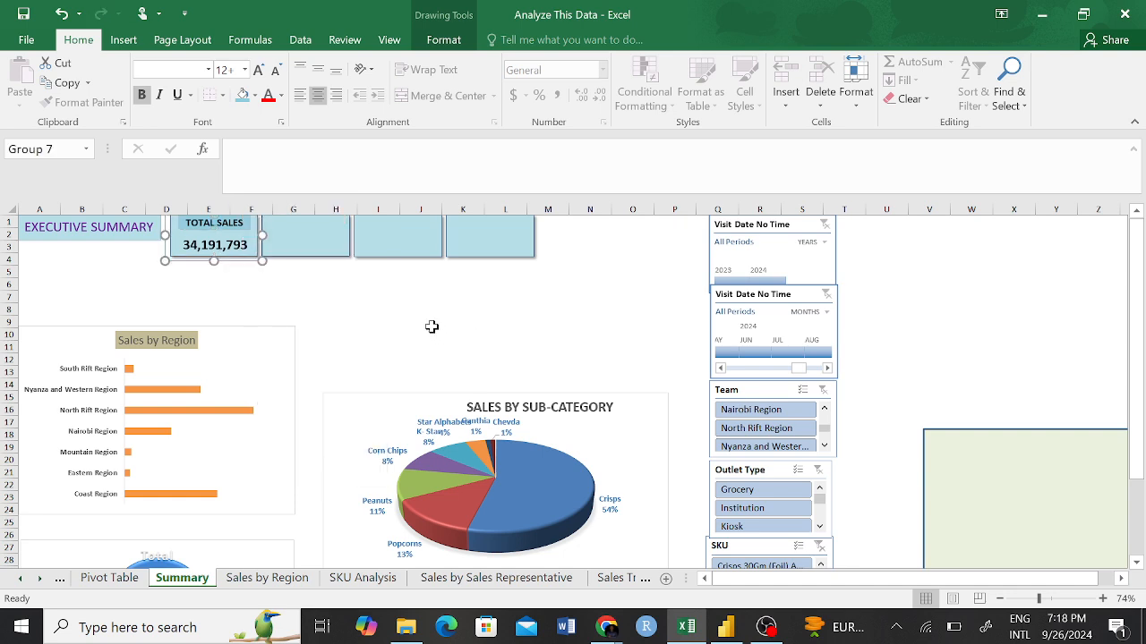
{"action": "left_click", "coordinate": [414, 324]}
Test-move the grouped TOTAL SALES card below the card row, and undo the move.
{"action": "mouse_move", "coordinate": [252, 260]}
{"action": "left_mouse_down"}
{"action": "mouse_move", "coordinate": [250, 279]}
{"action": "mouse_move", "coordinate": [492, 371]}
{"action": "mouse_move", "coordinate": [531, 344]}
{"action": "left_mouse_up"}
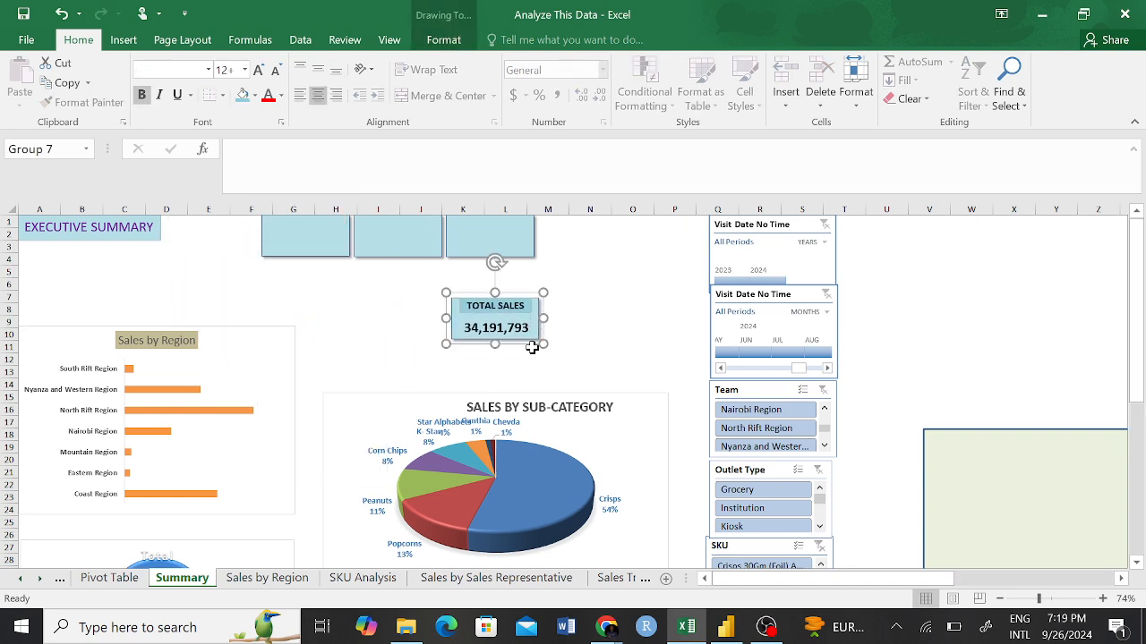
{"action": "left_click", "coordinate": [606, 299]}
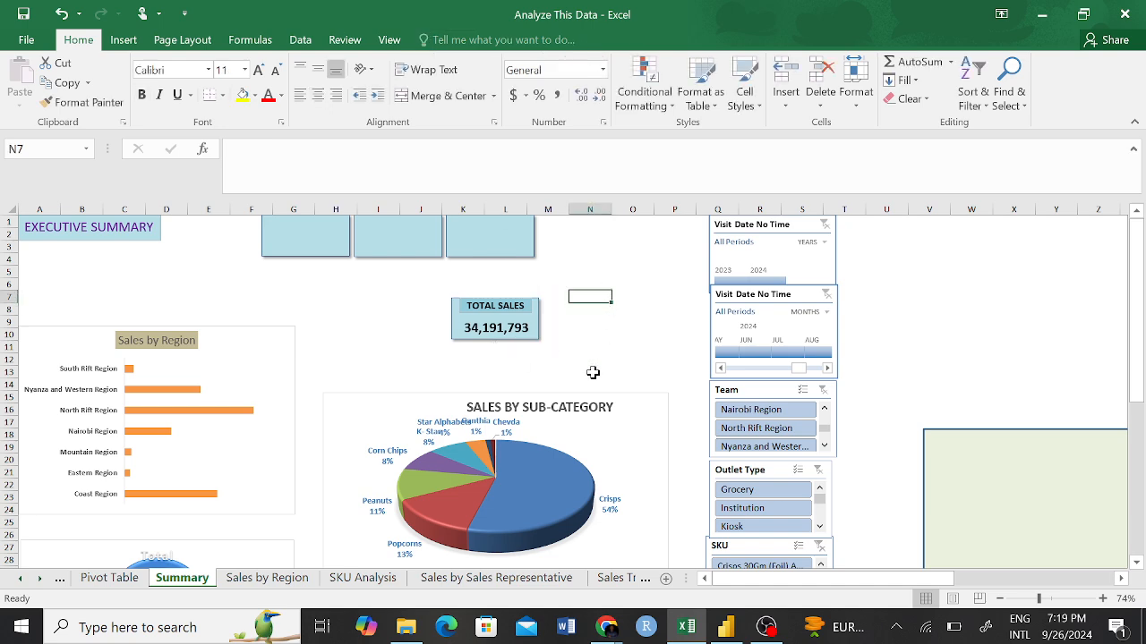
{"action": "key", "text": "ctrl+z"}
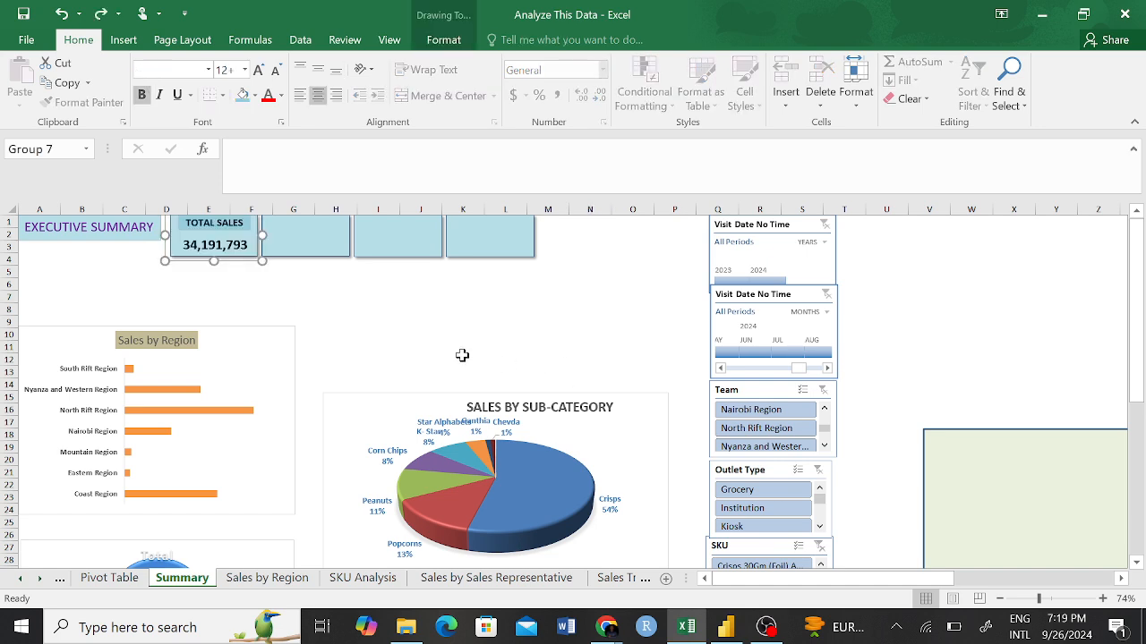
{"action": "left_click", "coordinate": [462, 358]}
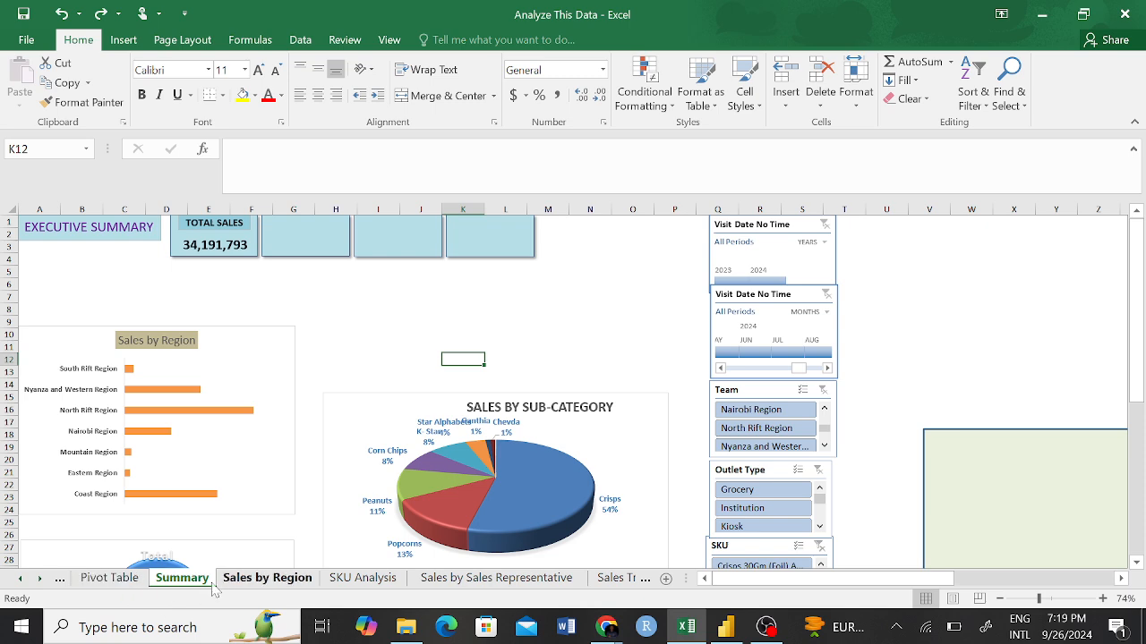
On the Pivot Table sheet, duplicate the Sum of Sub Total pivot table from G32:G33 to G37.
{"action": "left_click", "coordinate": [110, 578]}
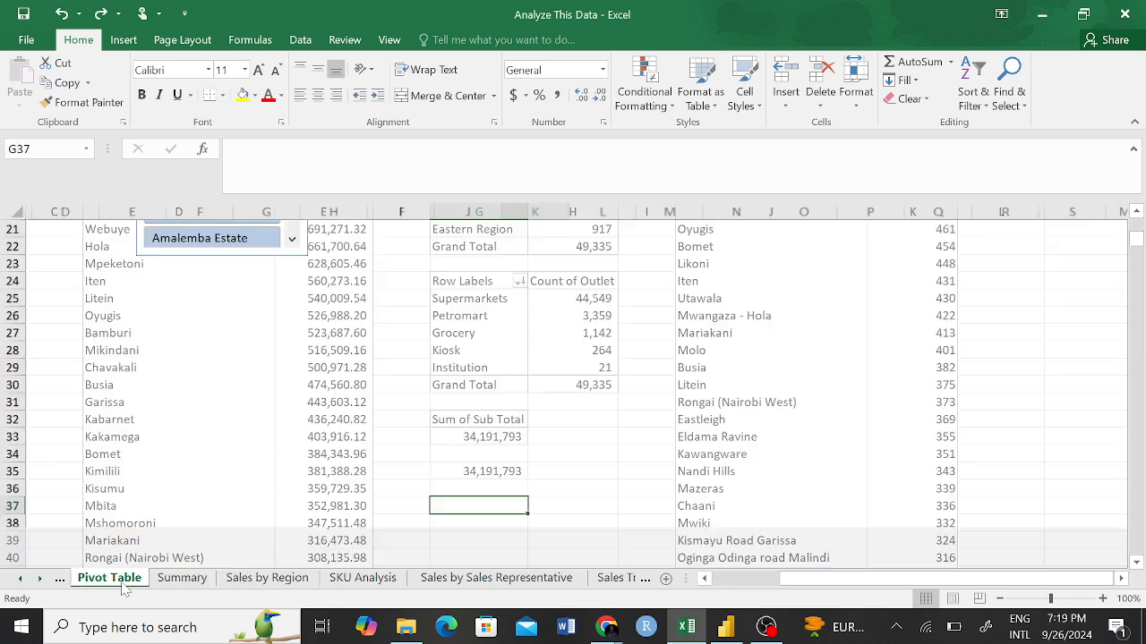
{"action": "scroll", "coordinate": [580, 464], "scroll_direction": "up", "scroll_amount": 1}
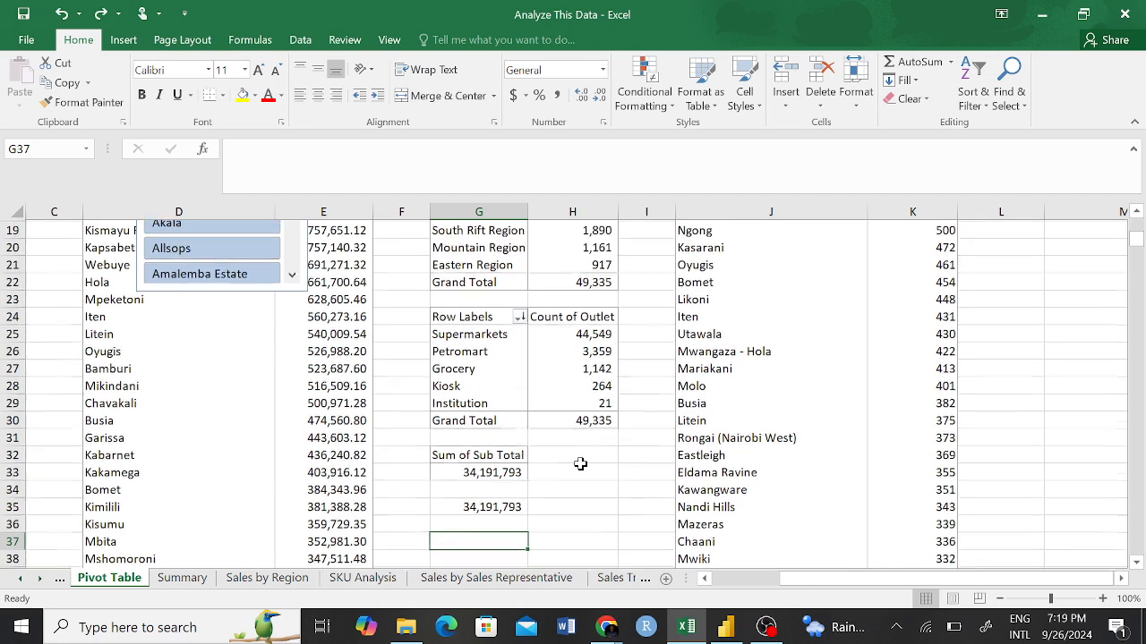
{"action": "scroll", "coordinate": [583, 463], "scroll_direction": "down", "scroll_amount": 6}
{"action": "scroll", "coordinate": [516, 355], "scroll_direction": "up", "scroll_amount": 3}
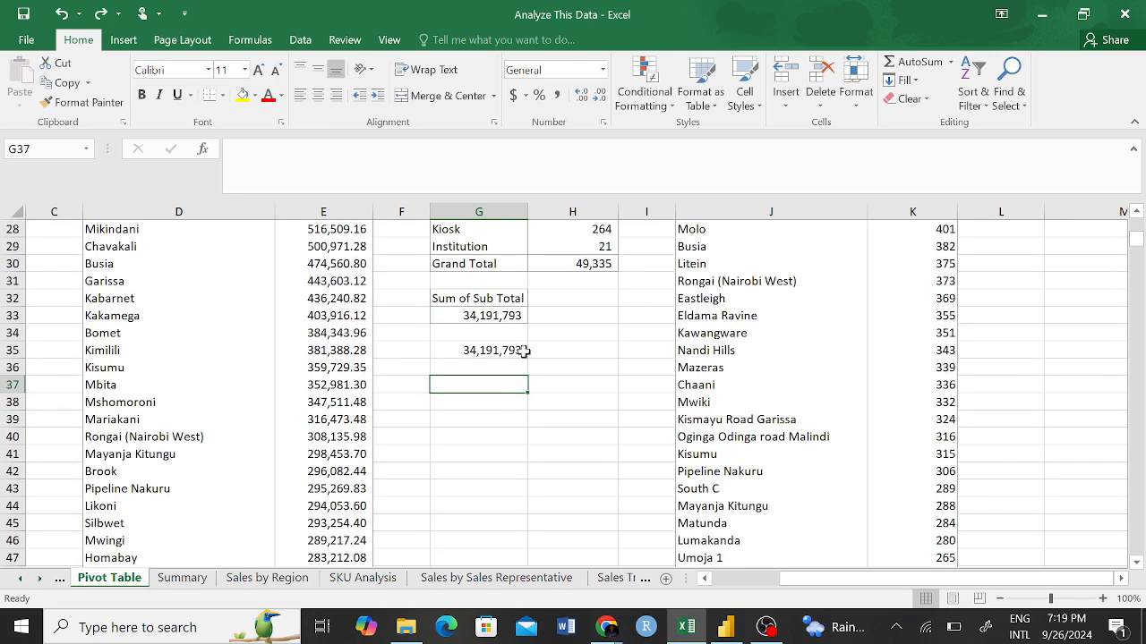
{"action": "scroll", "coordinate": [458, 308], "scroll_direction": "up", "scroll_amount": 2}
{"action": "left_click", "coordinate": [470, 302]}
{"action": "left_click", "coordinate": [475, 420]}
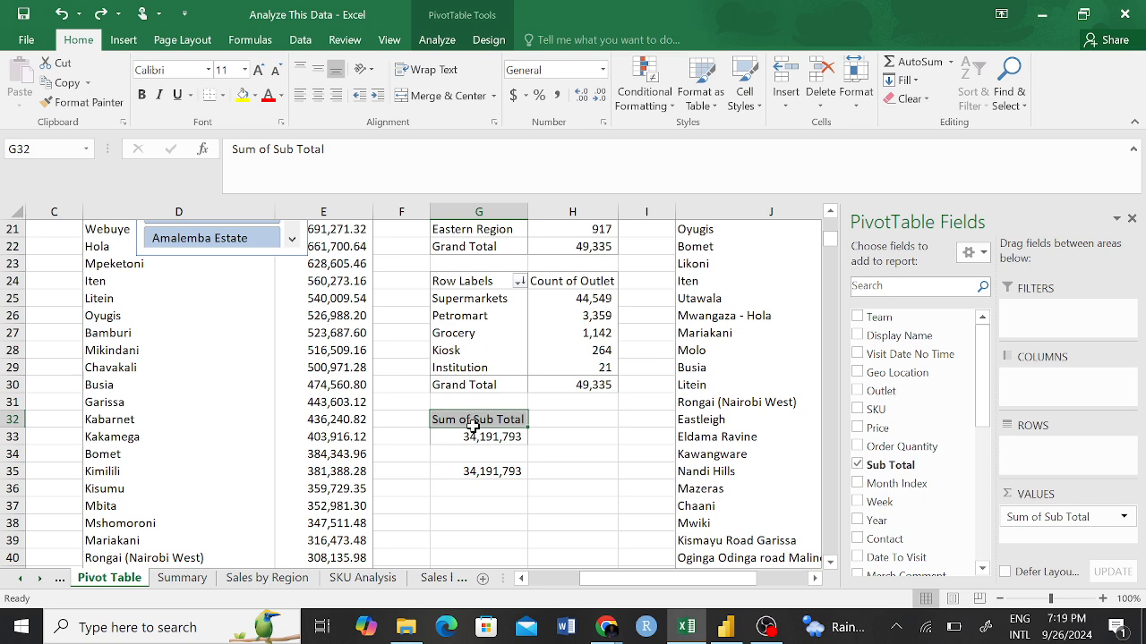
{"action": "left_click", "coordinate": [572, 419]}
{"action": "left_click_drag", "start_coordinate": [452, 418], "coordinate": [498, 445]}
{"action": "key", "text": "ctrl+c"}
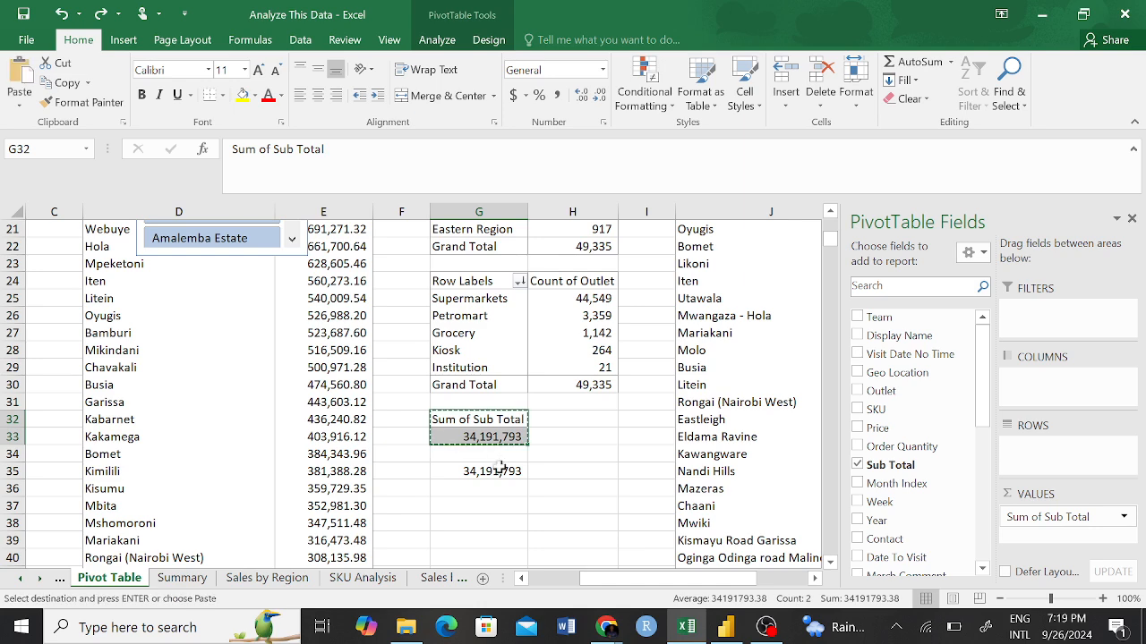
{"action": "left_click", "coordinate": [465, 503]}
{"action": "key", "text": "ctrl+v"}
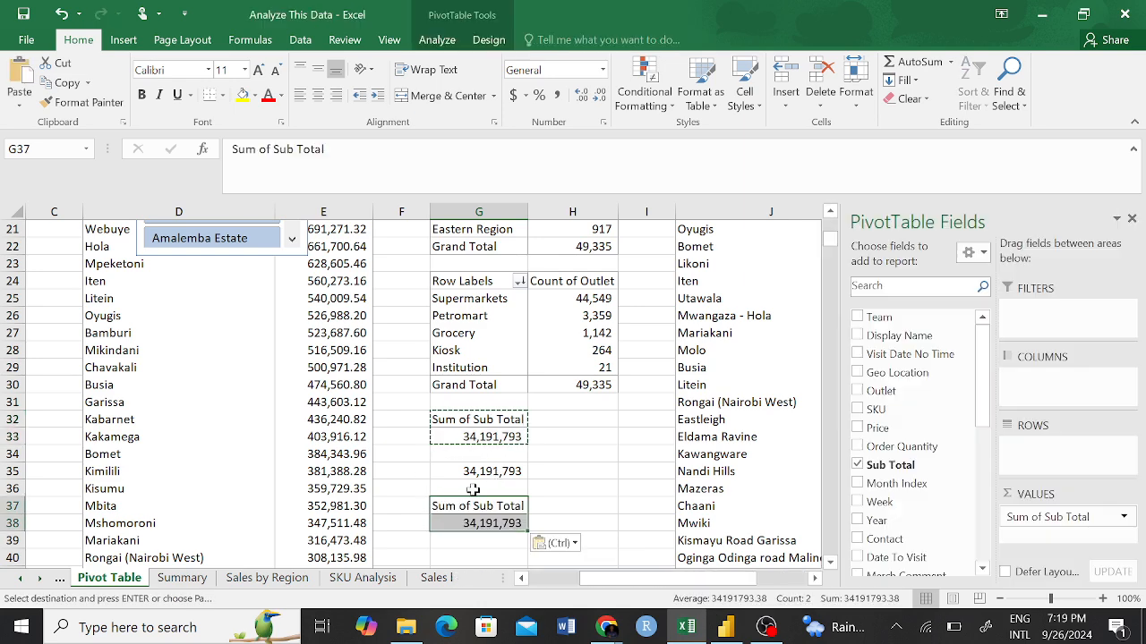
In the pivot table copy at G37, replace Sub Total with a count of Display Name as the value.
{"action": "left_click", "coordinate": [857, 467]}
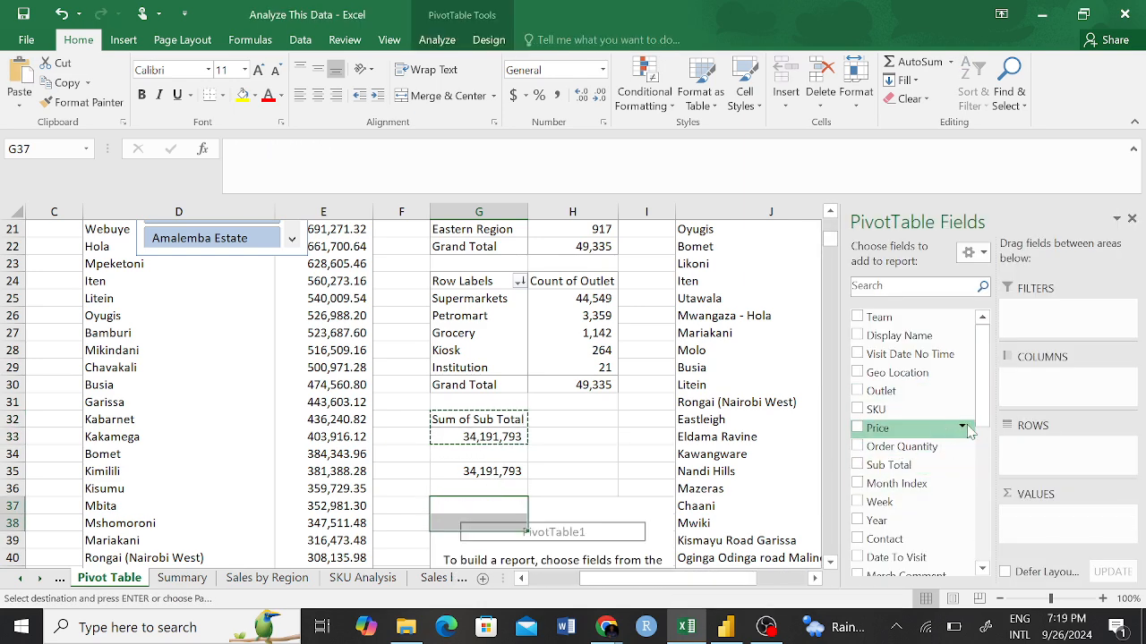
{"action": "left_click", "coordinate": [857, 335]}
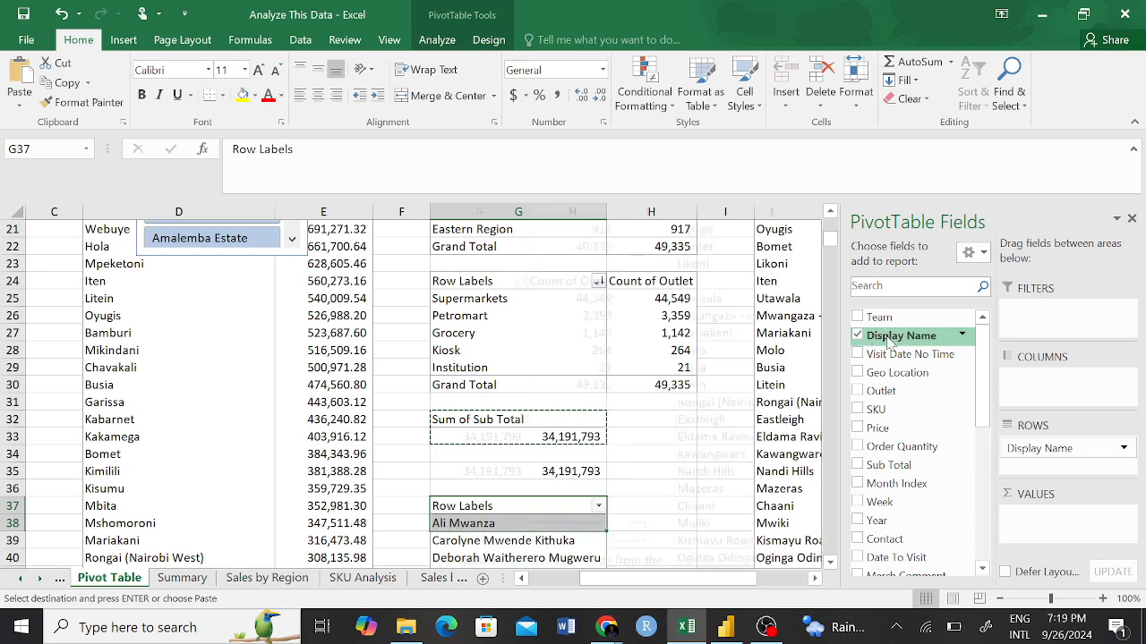
{"action": "left_click_drag", "start_coordinate": [885, 340], "coordinate": [1056, 528]}
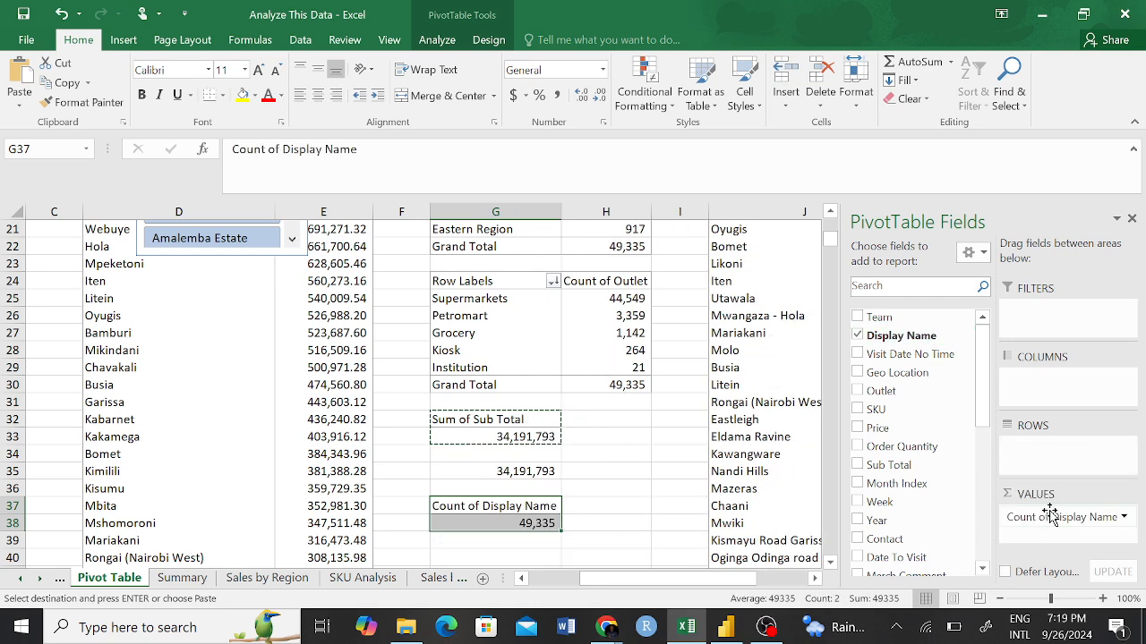
Examine the summary functions and Show Values As calculations available for the Count of Display Name value field, and leave the settings without changes.
{"action": "left_click", "coordinate": [1124, 519]}
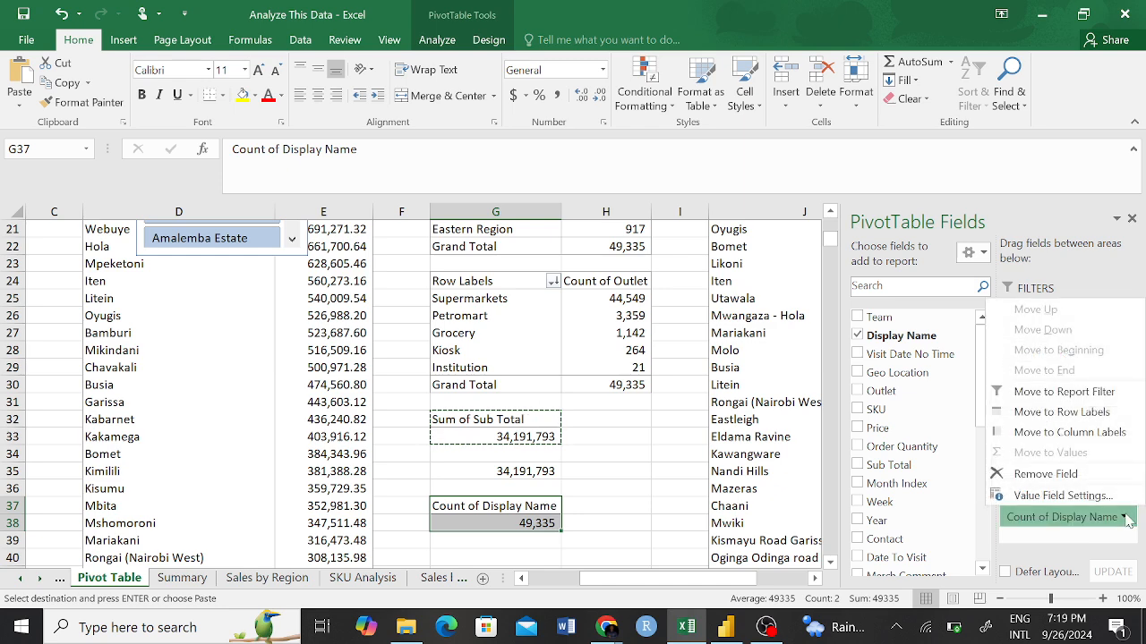
{"action": "left_click", "coordinate": [1059, 495]}
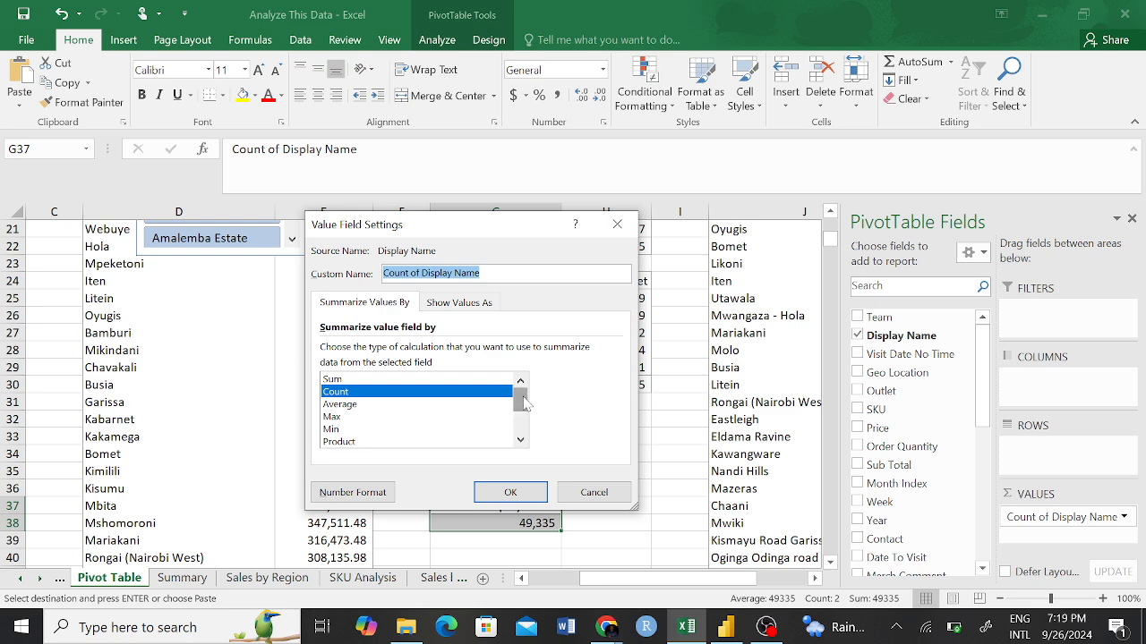
{"action": "scroll", "coordinate": [524, 403], "scroll_direction": "down", "scroll_amount": 2}
{"action": "scroll", "coordinate": [524, 403], "scroll_direction": "up", "scroll_amount": 2}
{"action": "mouse_move", "coordinate": [523, 402]}
{"action": "left_mouse_down"}
{"action": "mouse_move", "coordinate": [524, 422]}
{"action": "mouse_move", "coordinate": [520, 392]}
{"action": "left_mouse_up"}
{"action": "left_click_drag", "start_coordinate": [520, 400], "coordinate": [520, 436]}
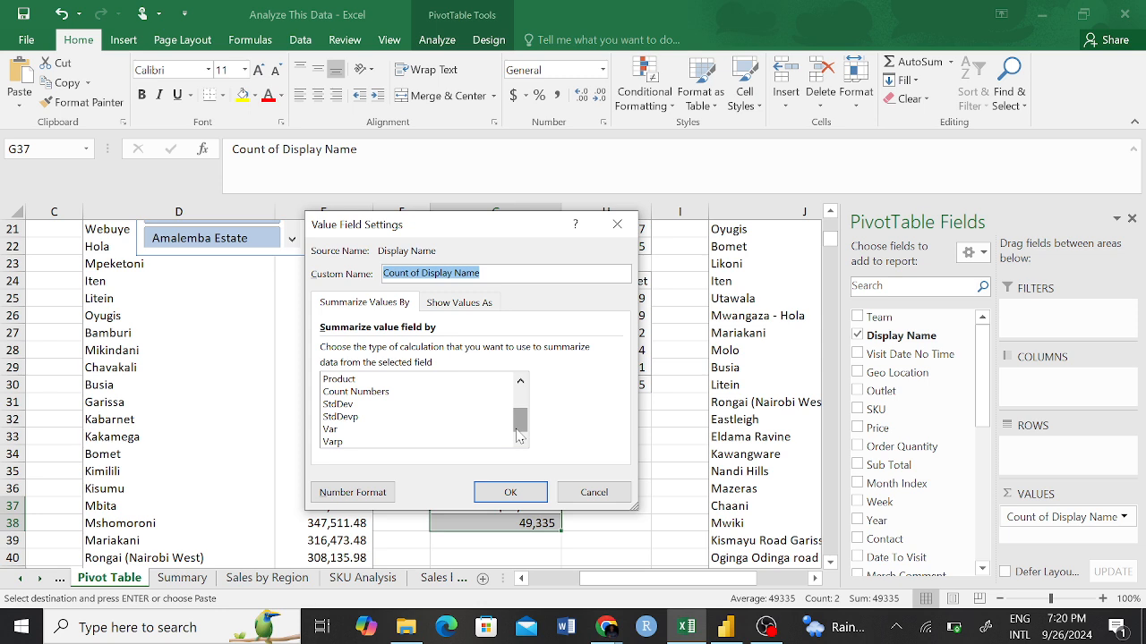
{"action": "left_click", "coordinate": [464, 302]}
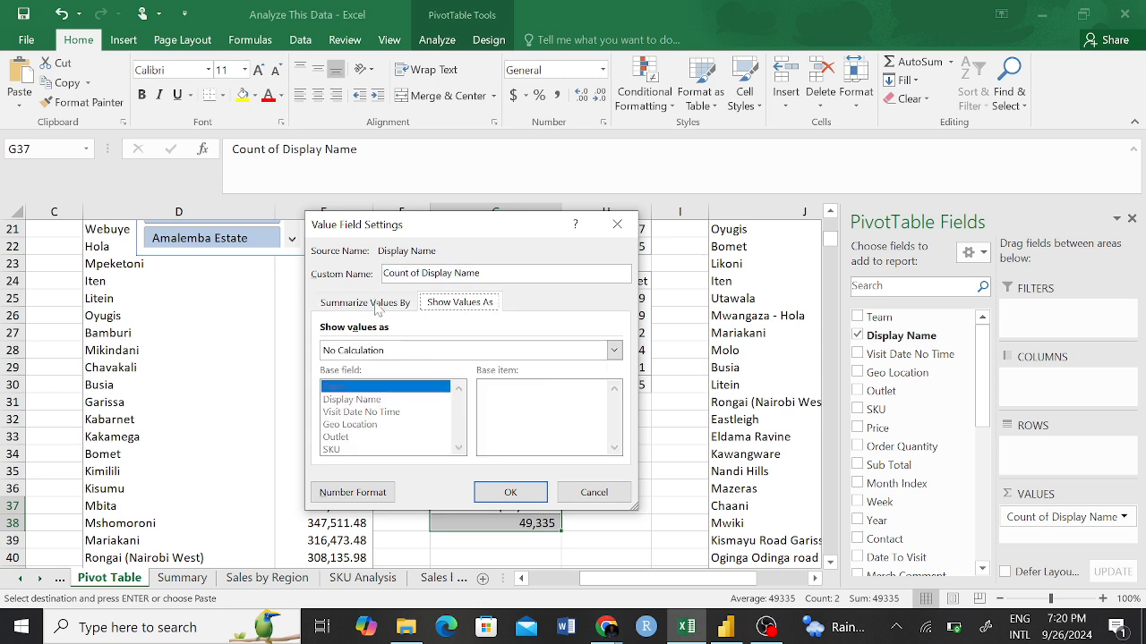
{"action": "left_click", "coordinate": [454, 352]}
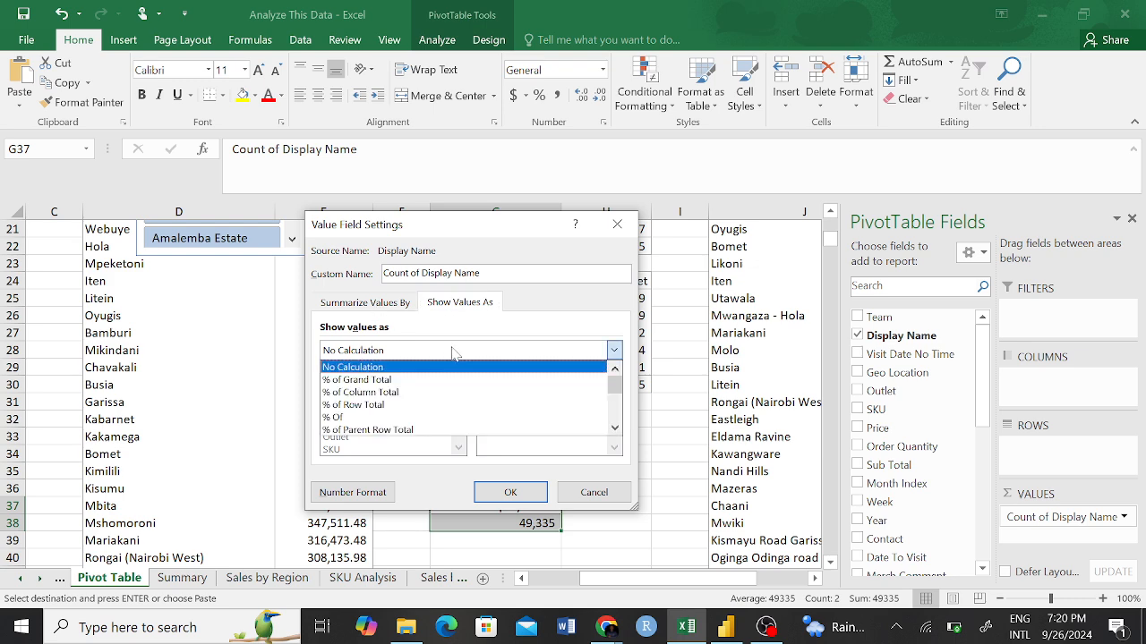
{"action": "scroll", "coordinate": [617, 394], "scroll_direction": "down", "scroll_amount": 3}
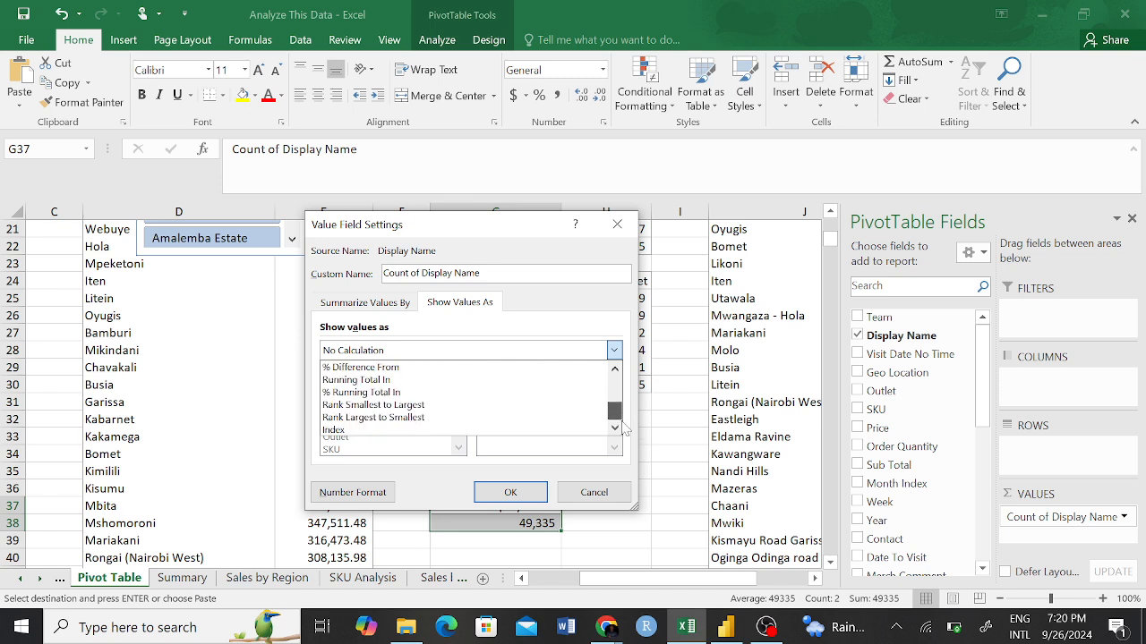
{"action": "scroll", "coordinate": [624, 439], "scroll_direction": "up", "scroll_amount": 3}
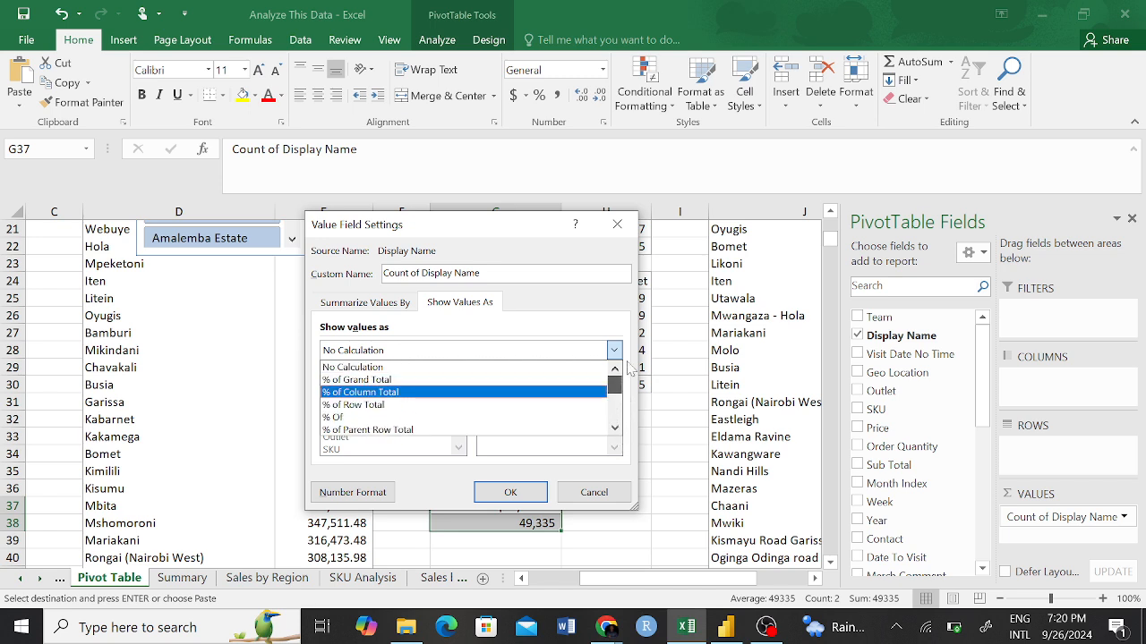
{"action": "left_click", "coordinate": [388, 306]}
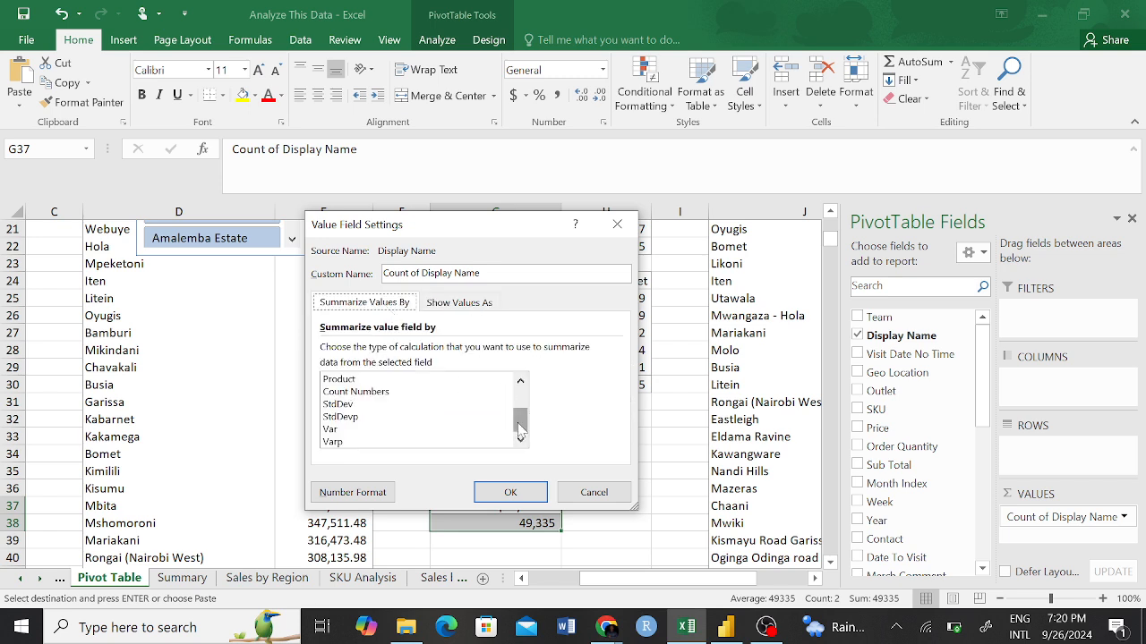
{"action": "scroll", "coordinate": [520, 430], "scroll_direction": "up", "scroll_amount": 2}
{"action": "scroll", "coordinate": [522, 434], "scroll_direction": "down", "scroll_amount": 2}
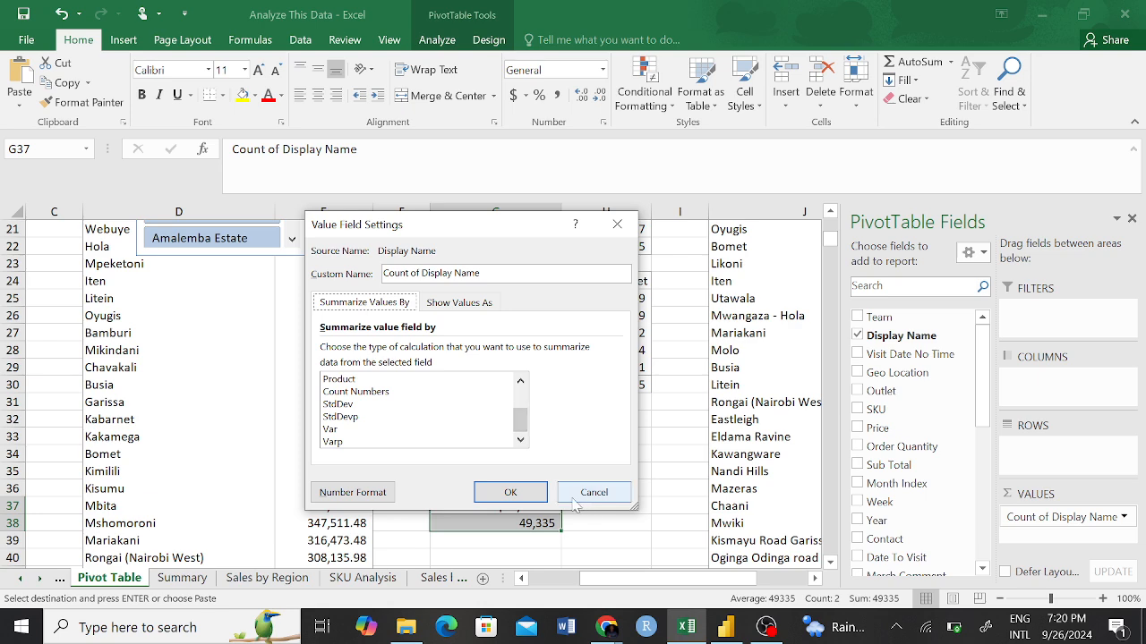
{"action": "left_click", "coordinate": [617, 224]}
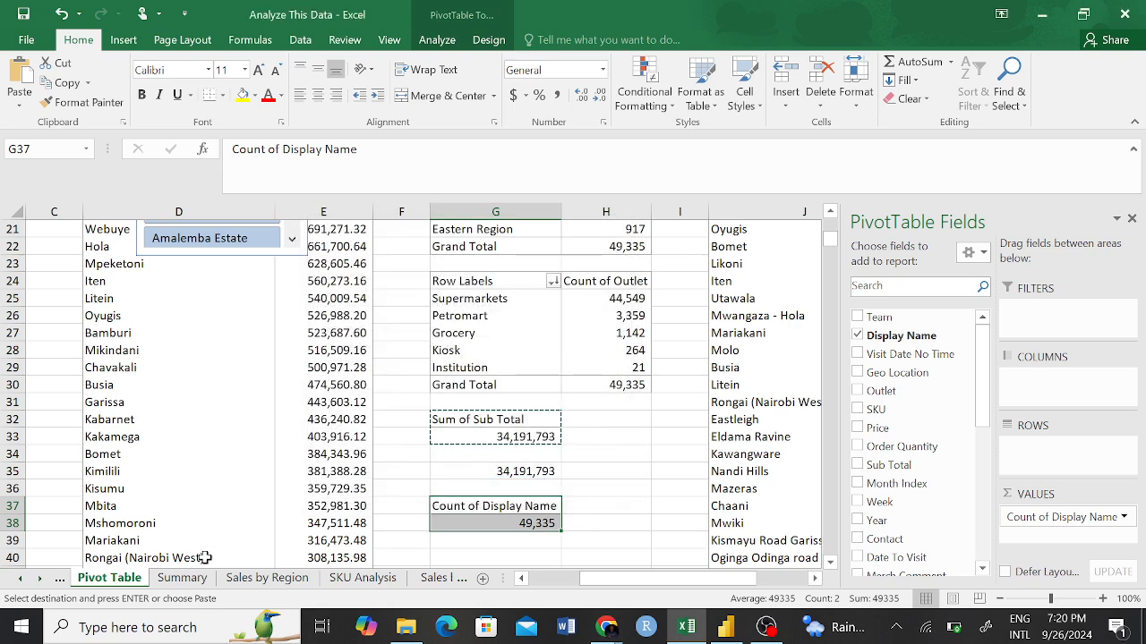
On Sample Sheet, enter =UNIQUE(B:B) in blank cell AJ42488 to try extracting the distinct Display Name entries.
{"action": "left_click", "coordinate": [22, 579]}
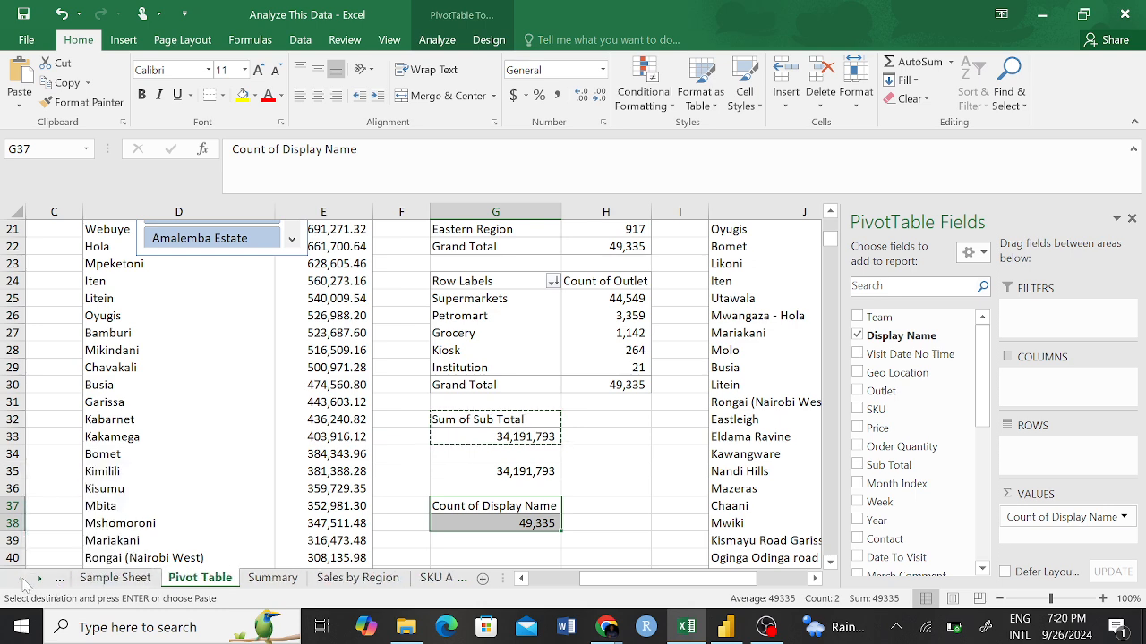
{"action": "left_click", "coordinate": [150, 580]}
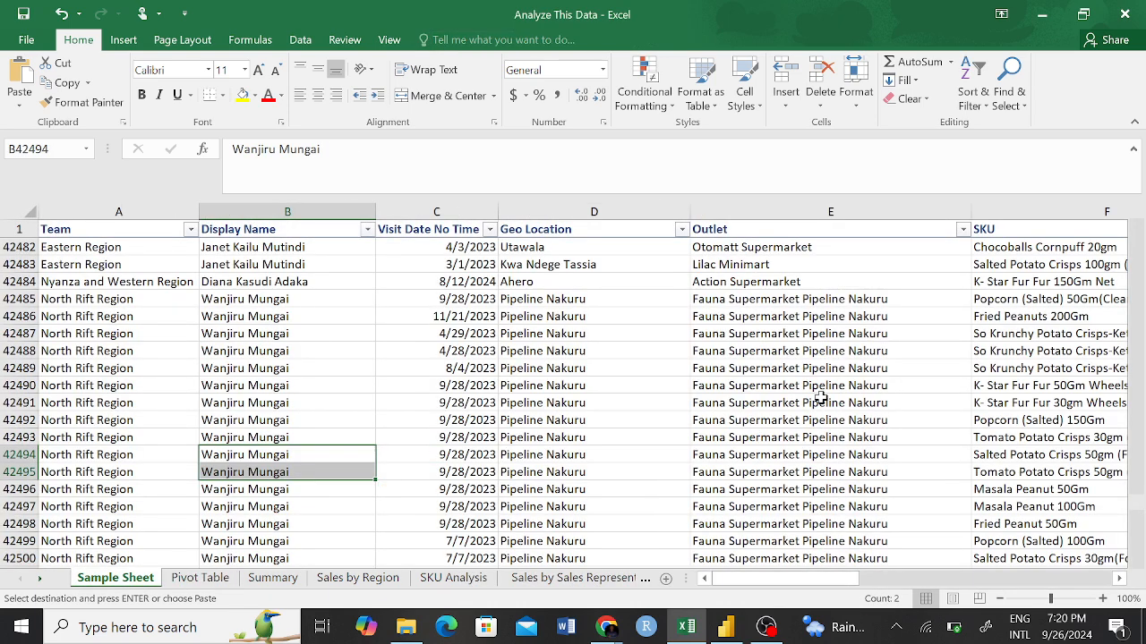
{"action": "left_click", "coordinate": [734, 419]}
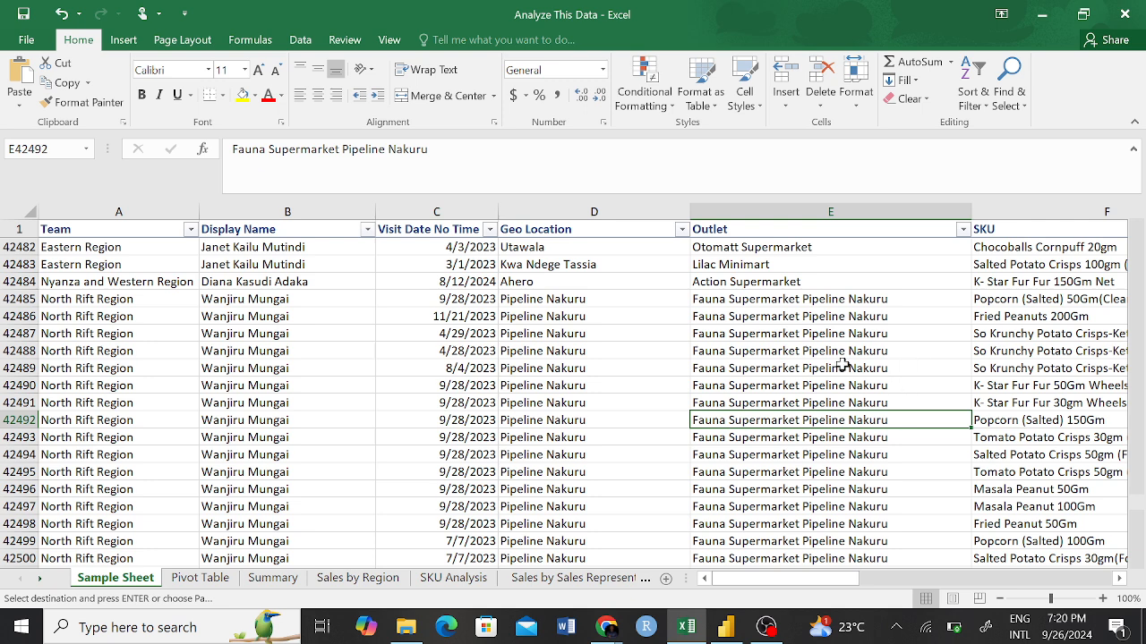
{"action": "left_click", "coordinate": [877, 369]}
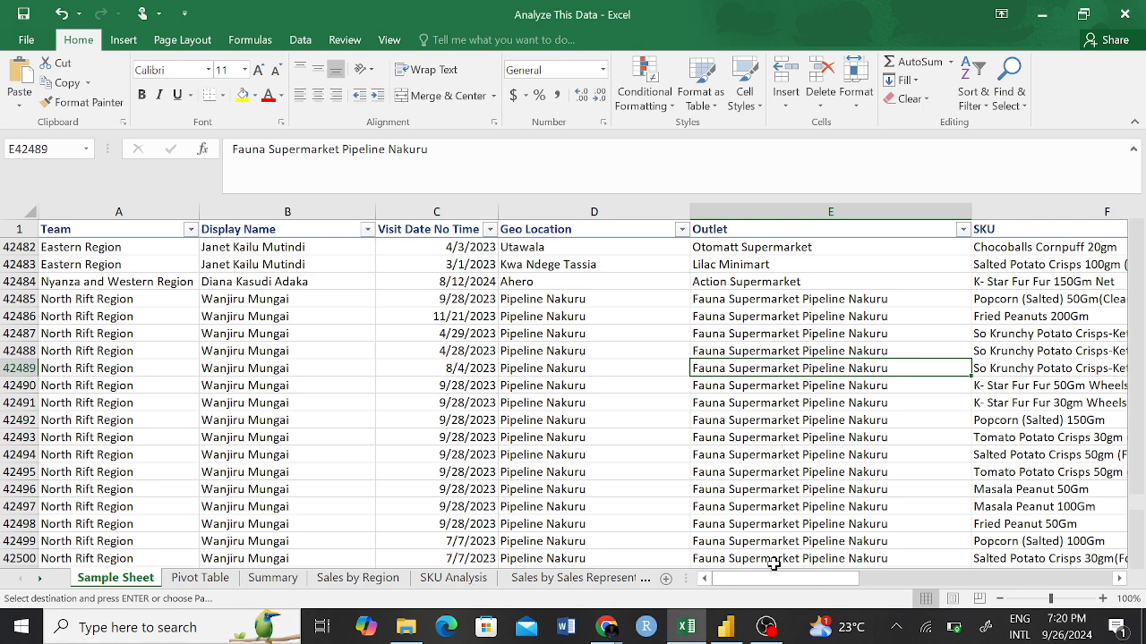
{"action": "left_click_drag", "start_coordinate": [780, 580], "coordinate": [996, 580]}
{"action": "left_click", "coordinate": [900, 350]}
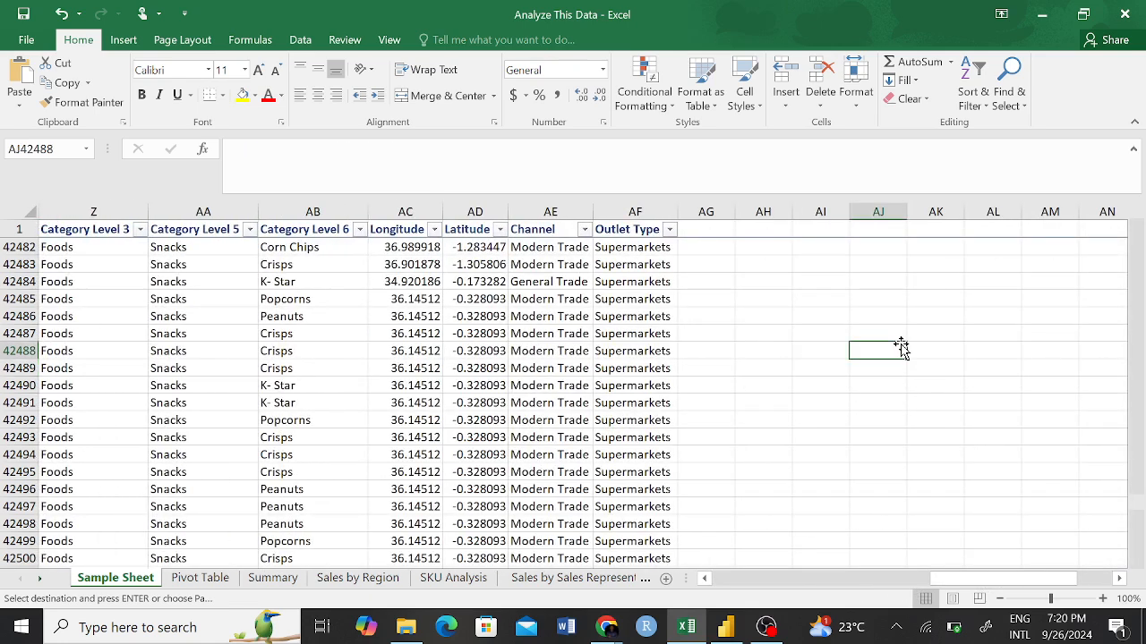
{"action": "type", "text": "=UNMI"}
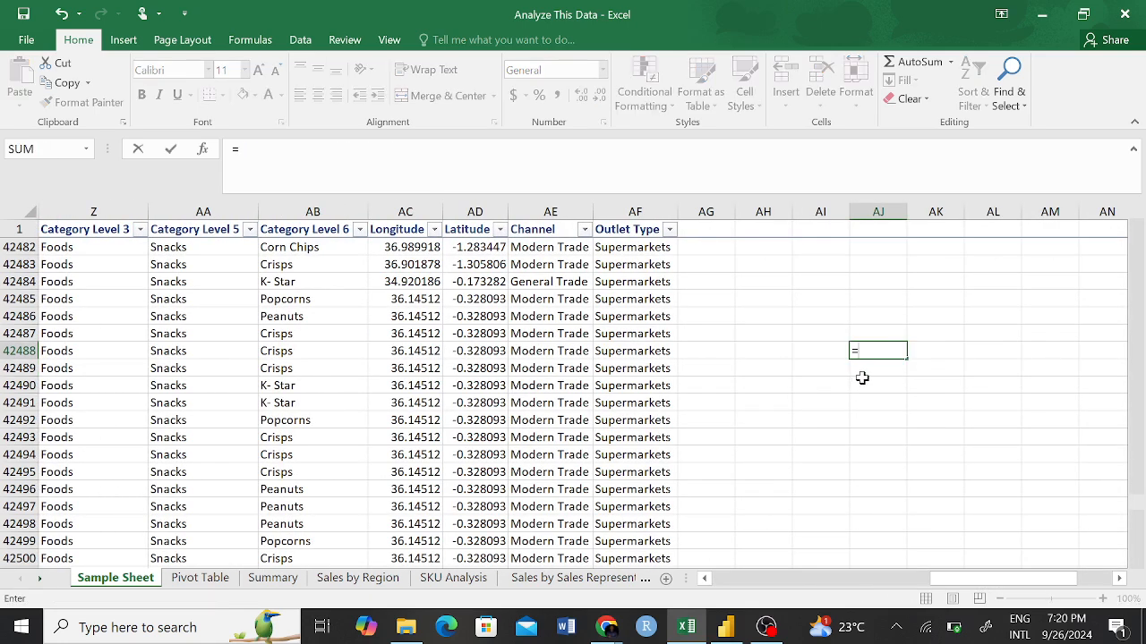
{"action": "key", "text": "BackSpace"}
{"action": "key", "text": "BackSpace"}
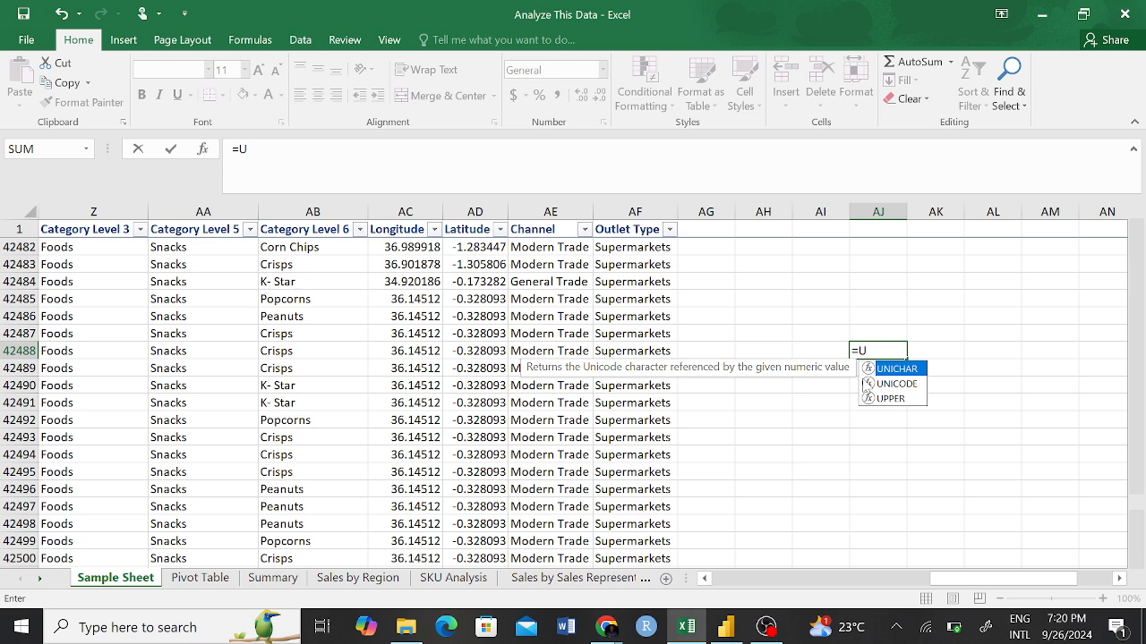
{"action": "type", "text": "NIQ"}
{"action": "key", "text": "BackSpace"}
{"action": "type", "text": "Q"}
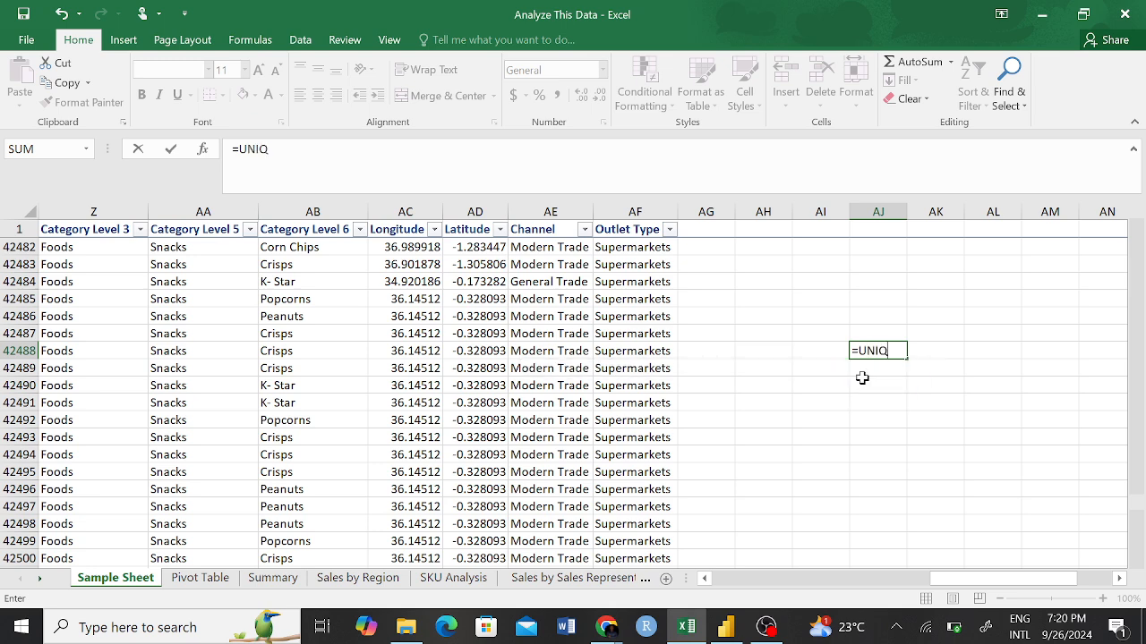
{"action": "type", "text": "UE("}
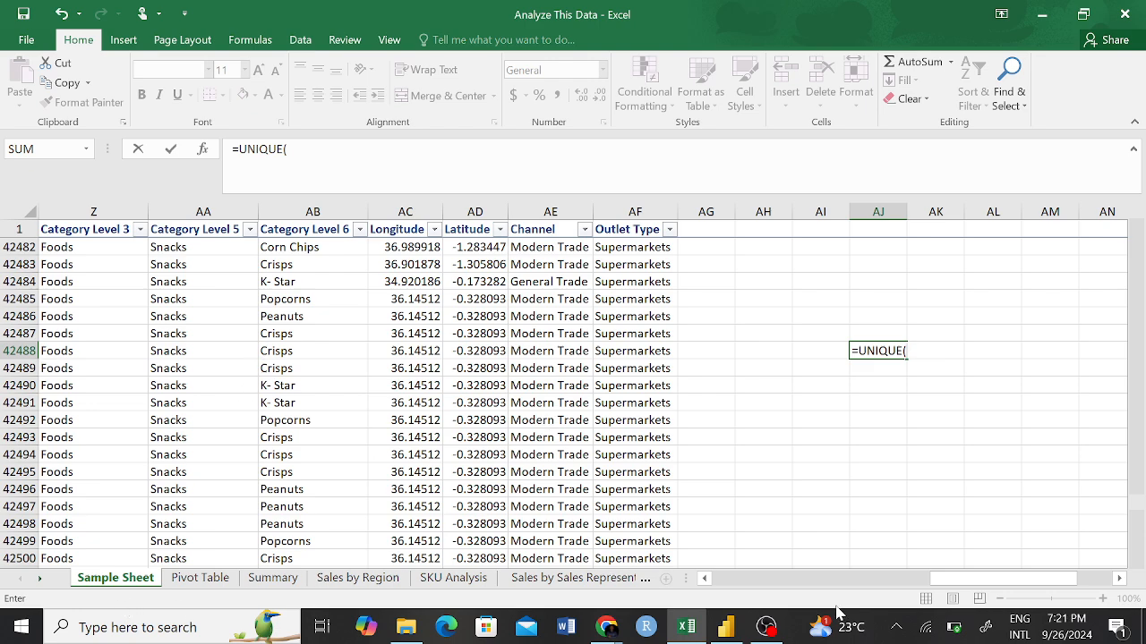
{"action": "left_click_drag", "start_coordinate": [983, 582], "coordinate": [752, 590]}
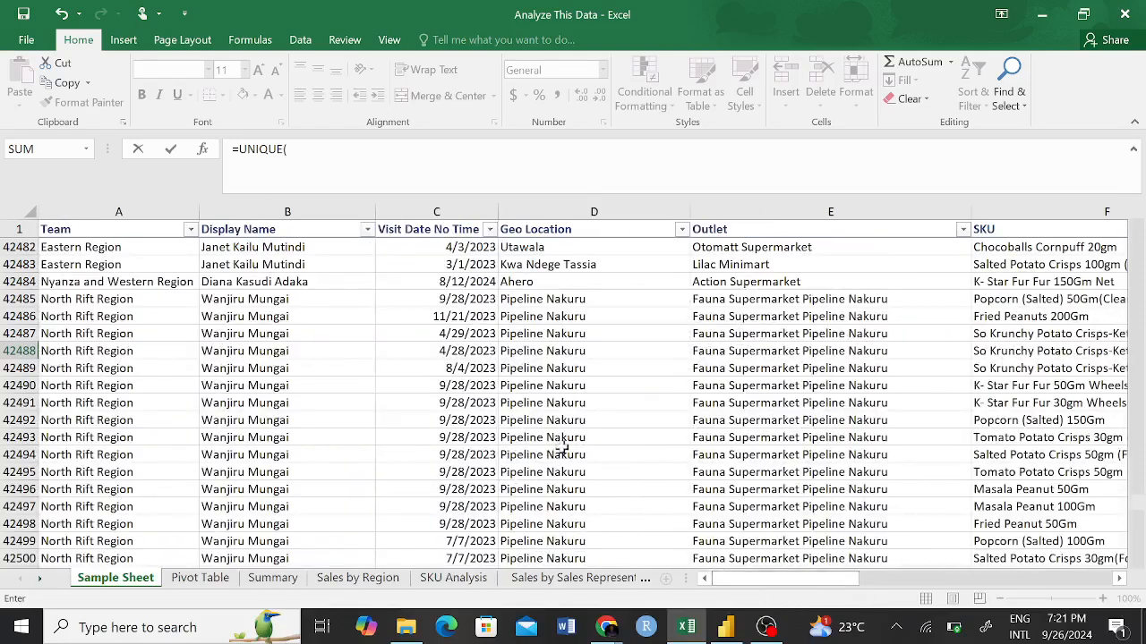
{"action": "left_click", "coordinate": [287, 212]}
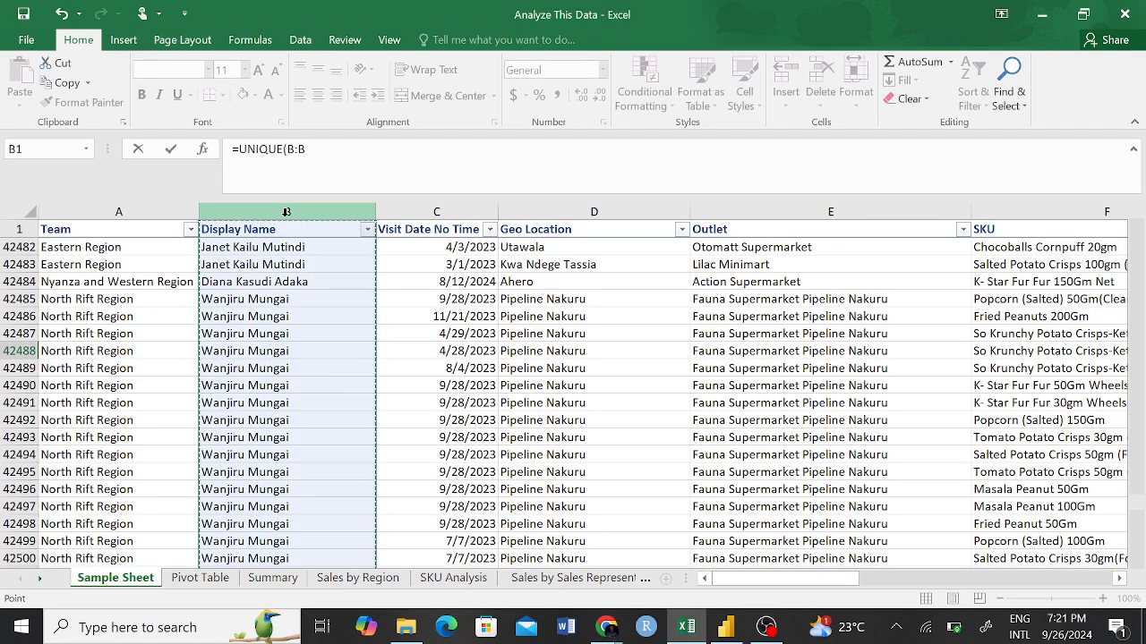
{"action": "key", "text": "Return"}
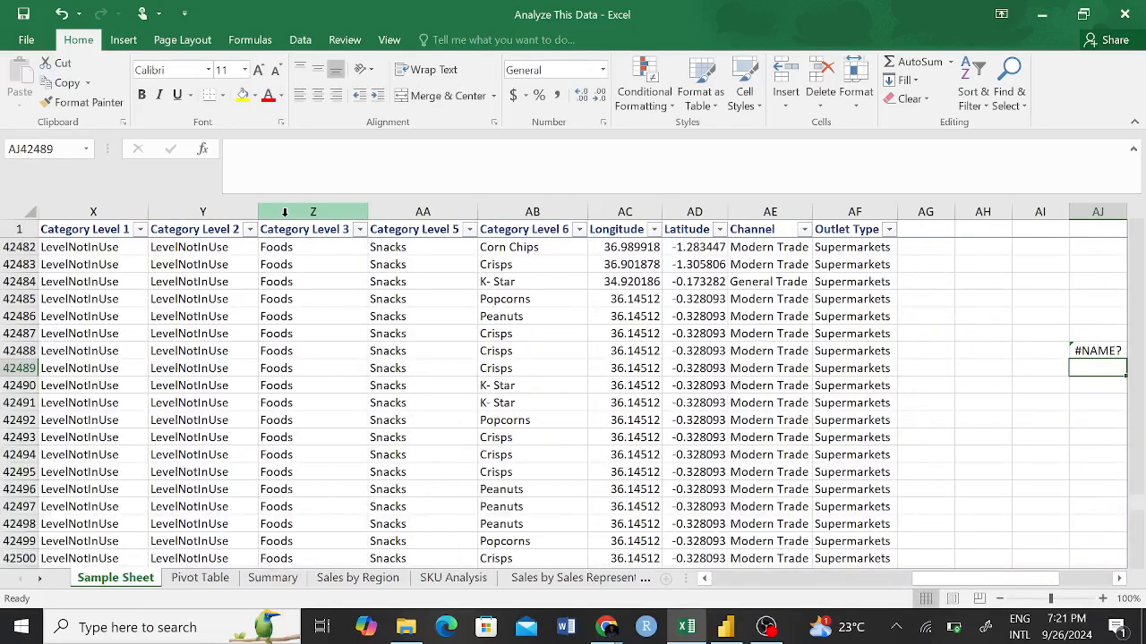
{"action": "left_click", "coordinate": [1077, 349]}
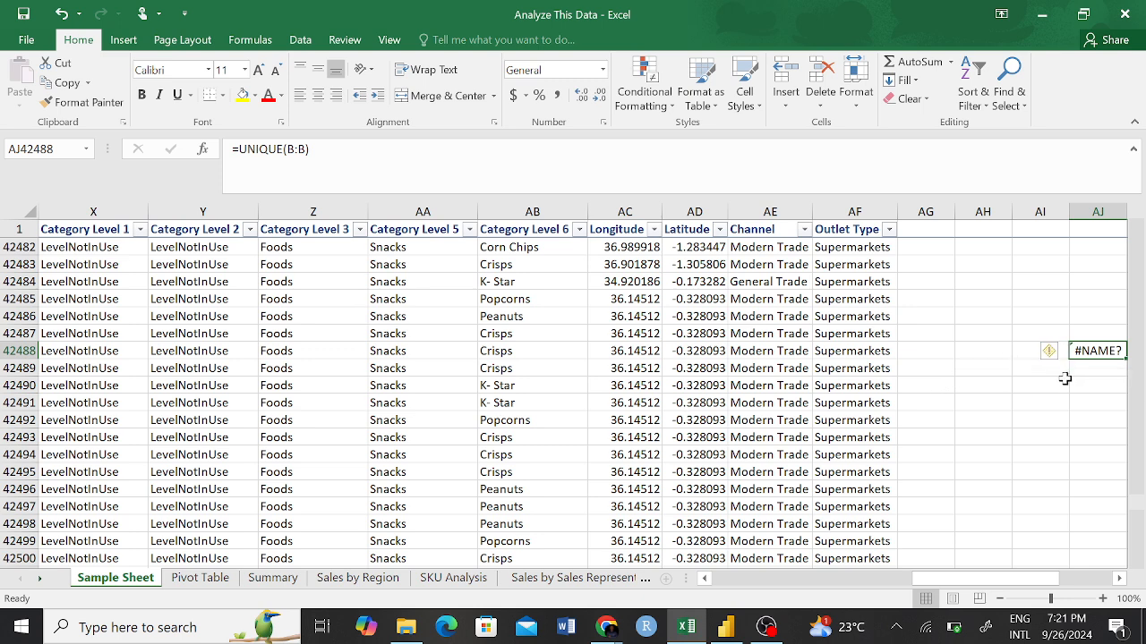
{"action": "left_click", "coordinate": [1049, 407]}
{"action": "left_click", "coordinate": [1084, 349]}
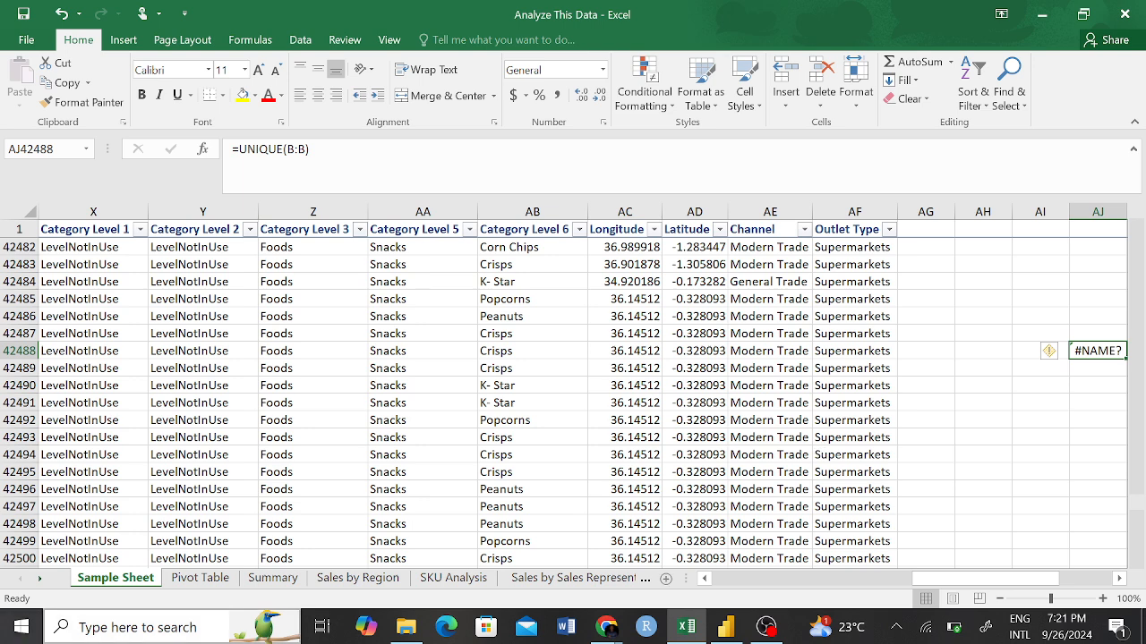
On the Summary sheet, link the empty card beside TOTAL SALES to cell AJ42488 of Sample Sheet.
{"action": "left_click", "coordinate": [272, 579]}
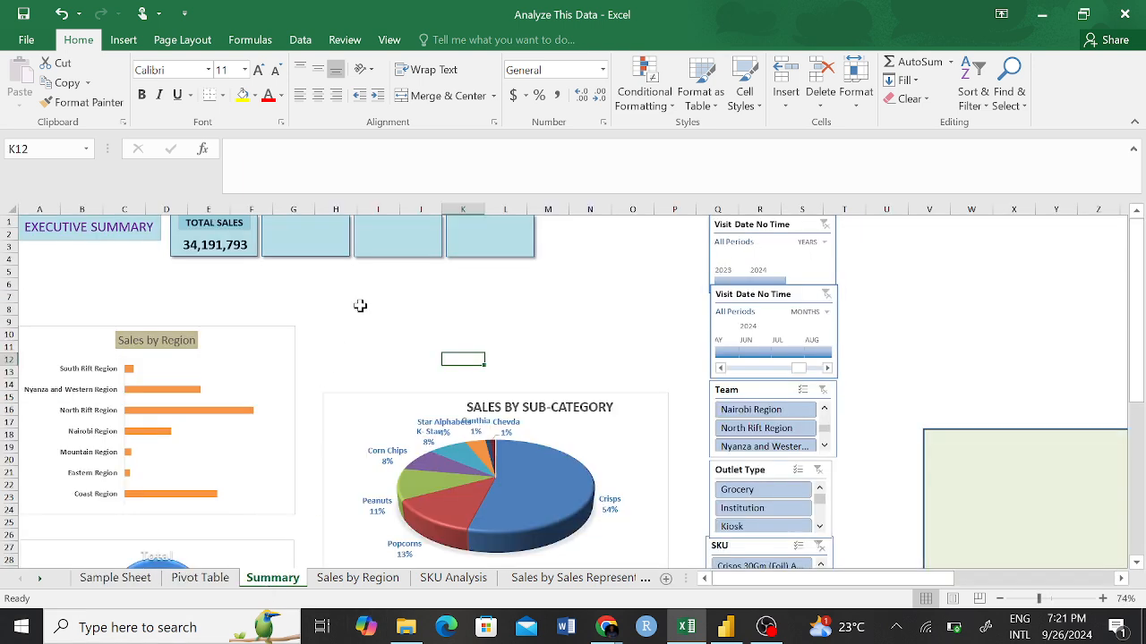
{"action": "left_click", "coordinate": [307, 241]}
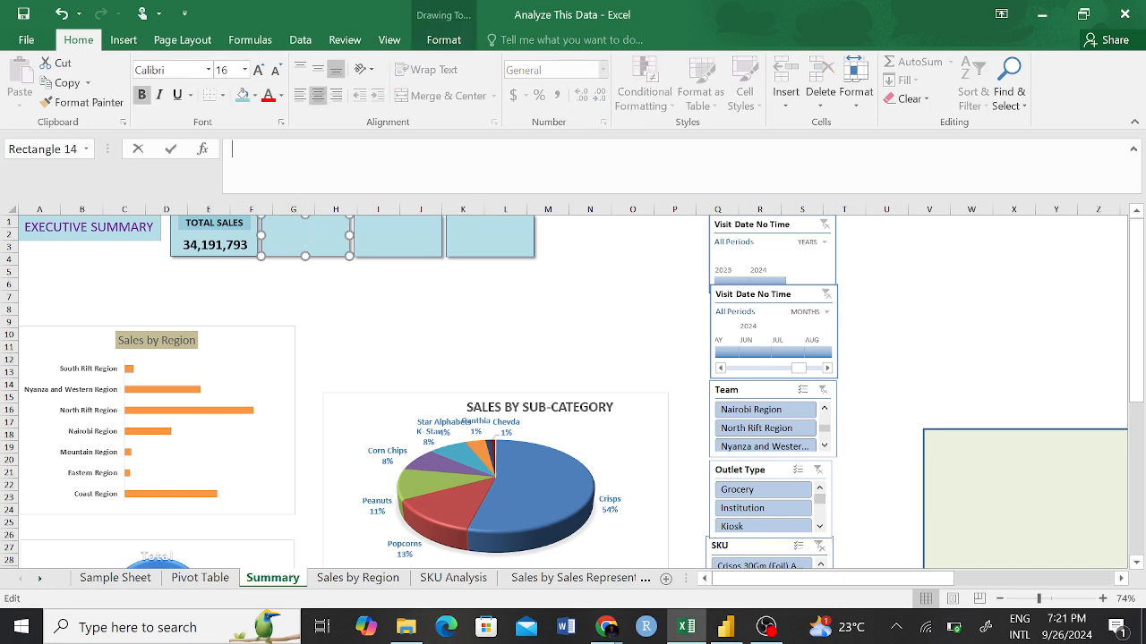
{"action": "type", "text": "="}
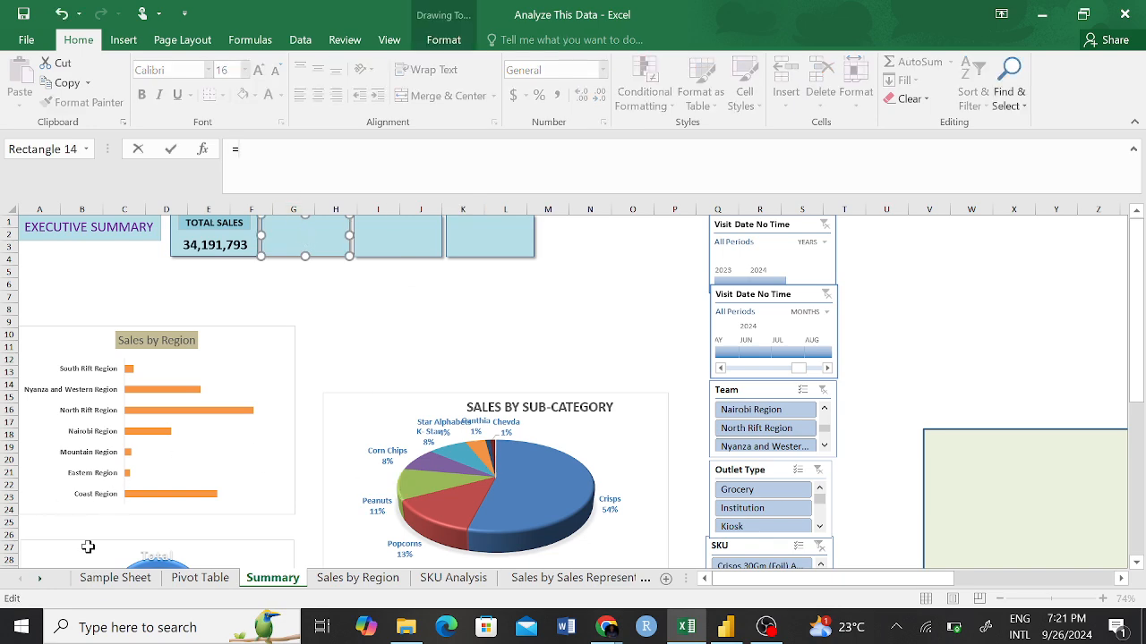
{"action": "left_click", "coordinate": [117, 578]}
{"action": "left_click", "coordinate": [1108, 354]}
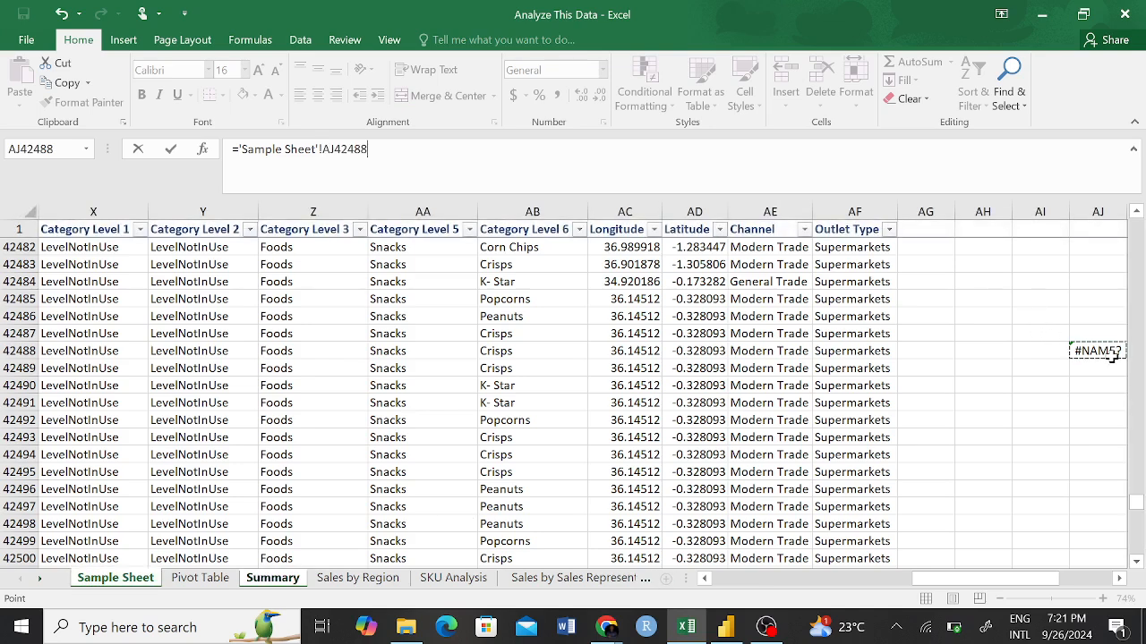
{"action": "key", "text": "Return"}
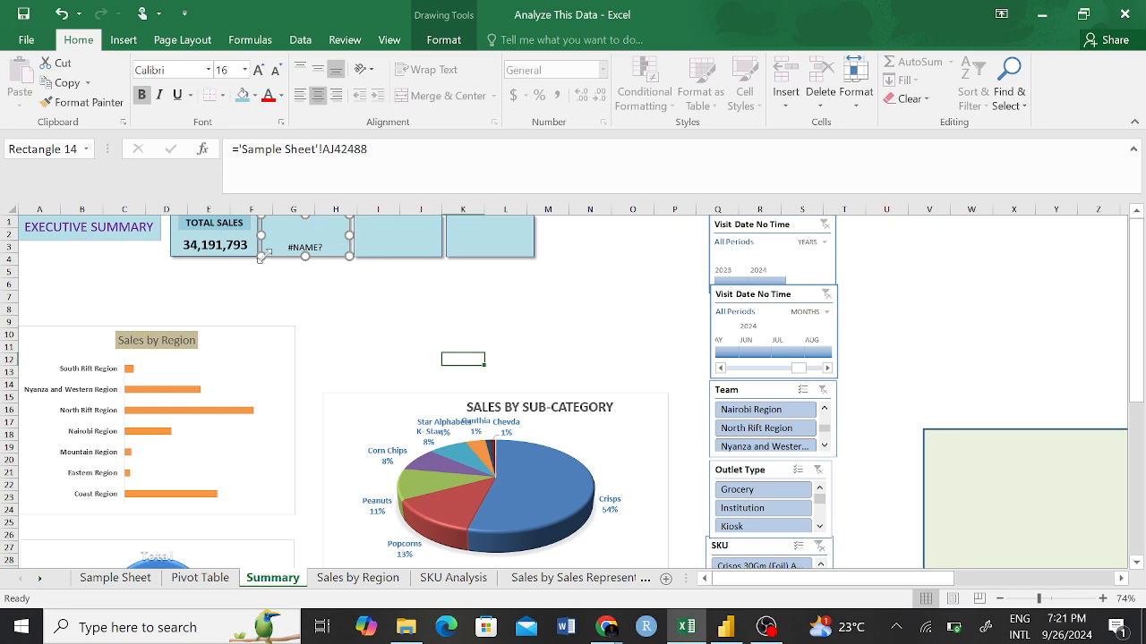
Examine the Count of Display Name pivot table at G37 and the source Display Name column on Sample Sheet.
{"action": "left_click", "coordinate": [199, 578]}
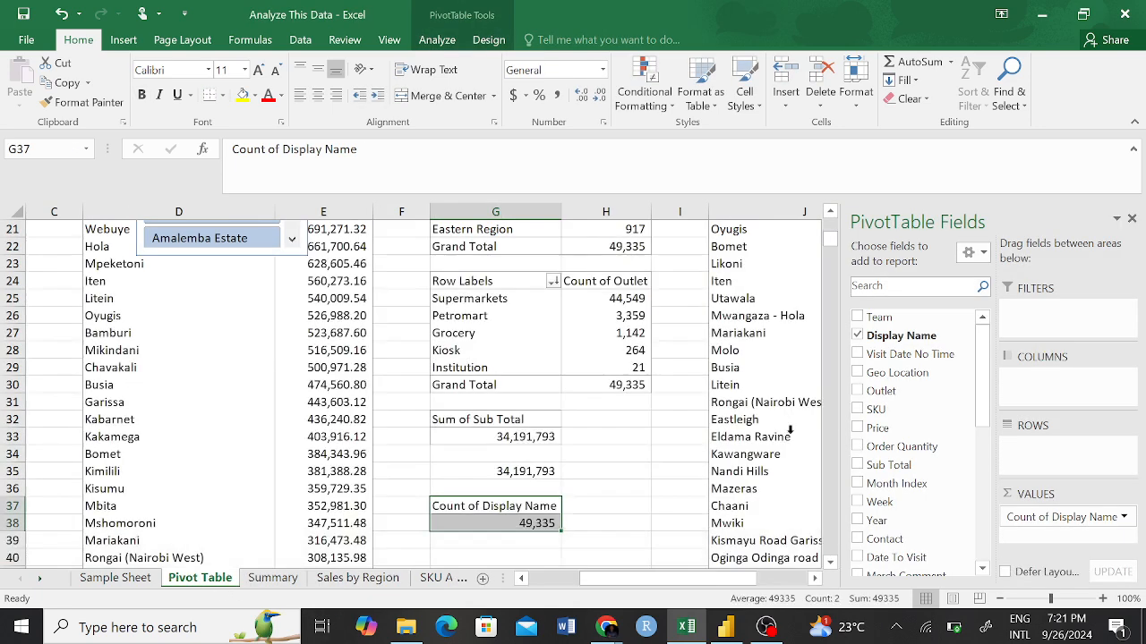
{"action": "left_click", "coordinate": [527, 524]}
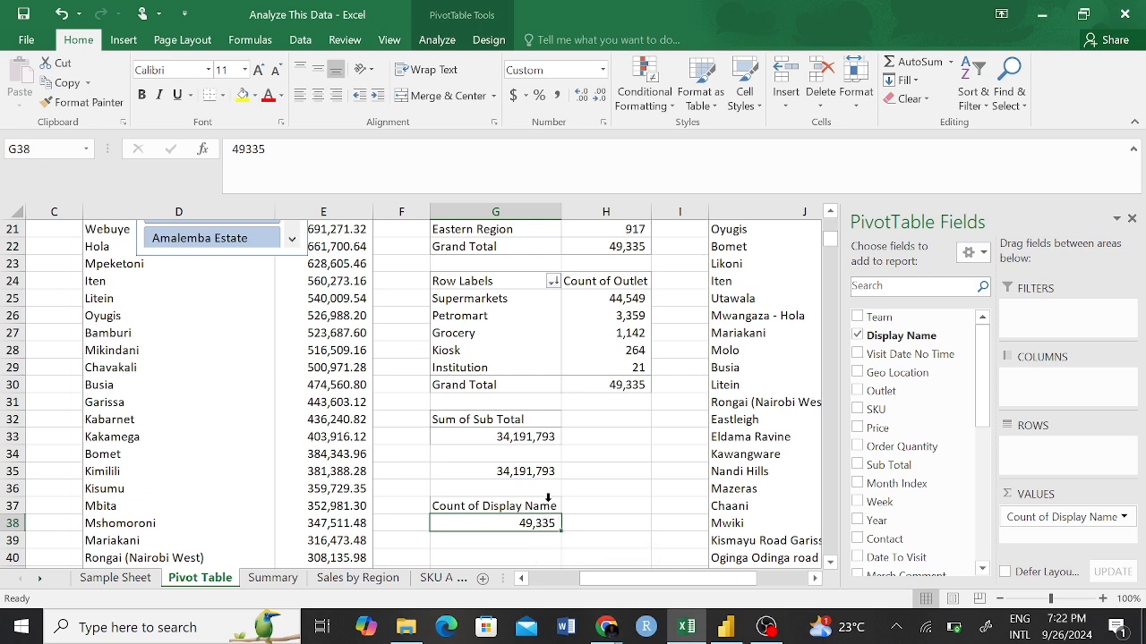
{"action": "left_click", "coordinate": [537, 507]}
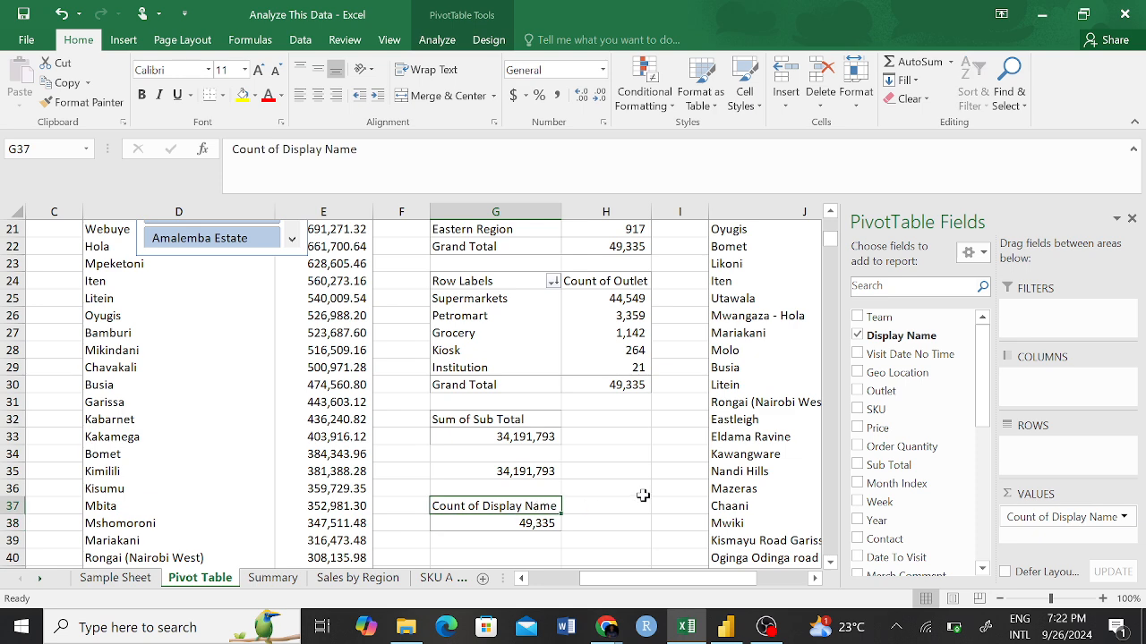
{"action": "left_click", "coordinate": [624, 514]}
{"action": "left_click_drag", "start_coordinate": [424, 488], "coordinate": [542, 517]}
{"action": "left_click", "coordinate": [606, 506]}
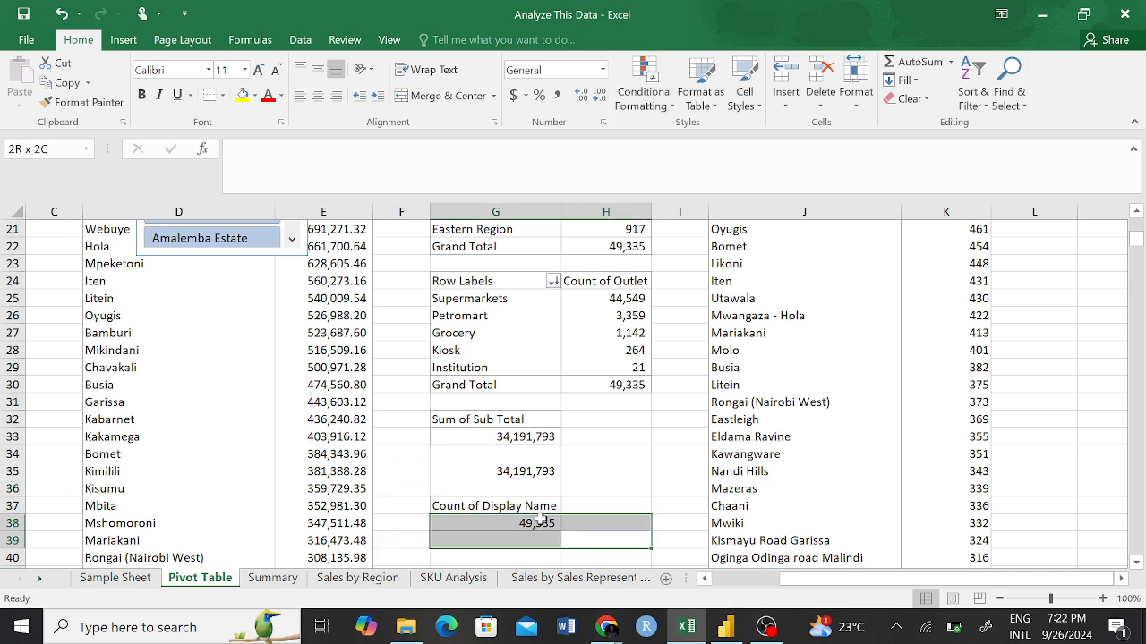
{"action": "left_click", "coordinate": [592, 471]}
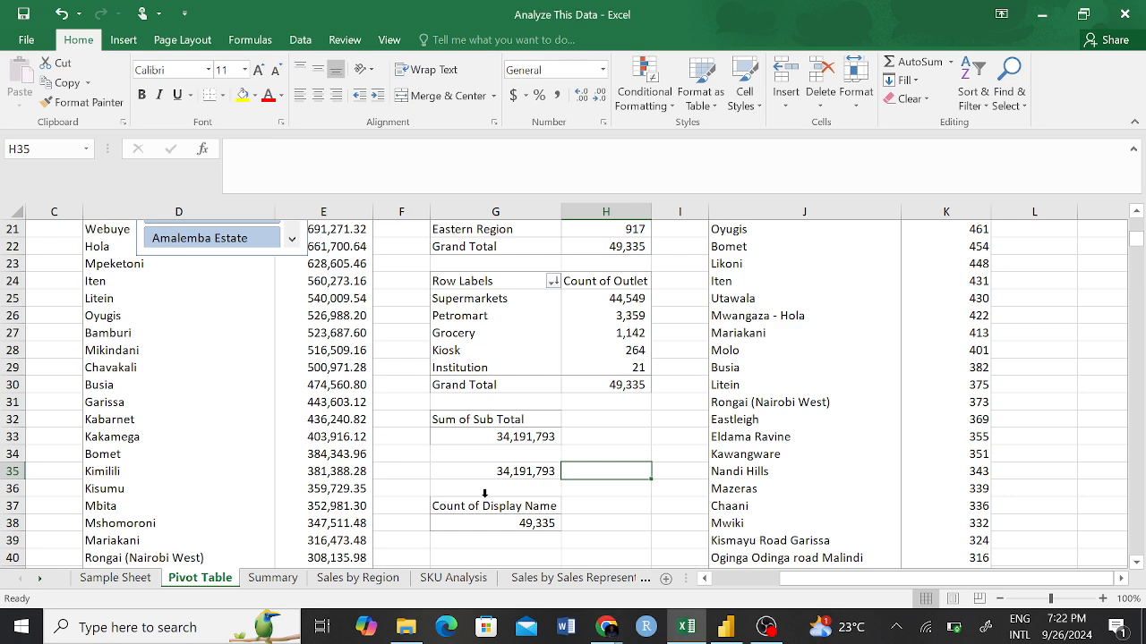
{"action": "left_click", "coordinate": [100, 578]}
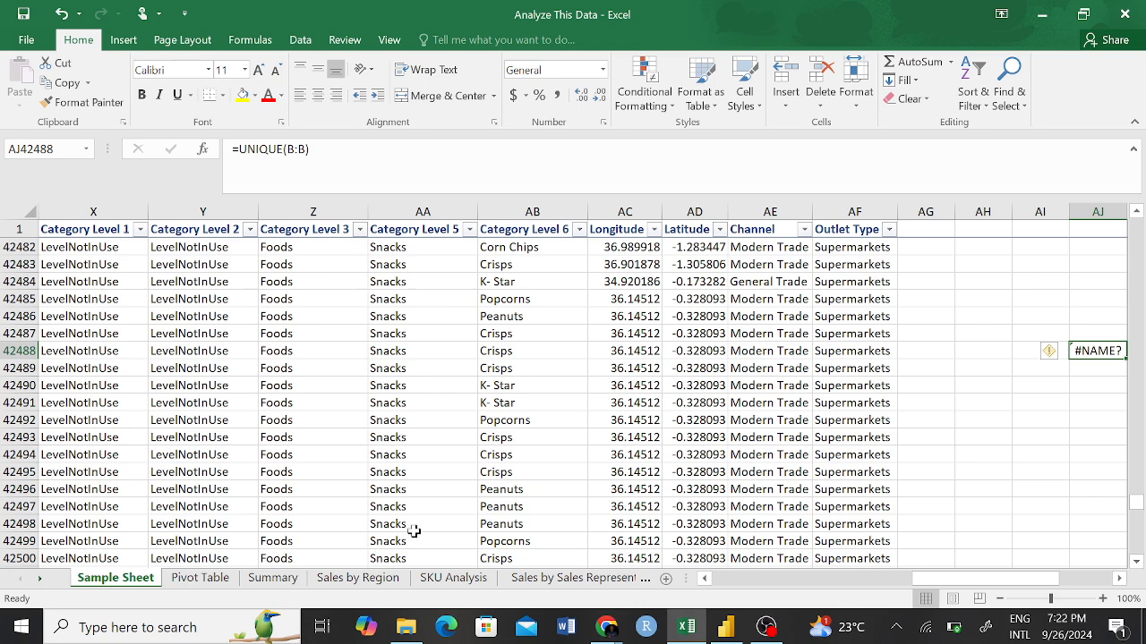
{"action": "left_click_drag", "start_coordinate": [946, 580], "coordinate": [745, 580]}
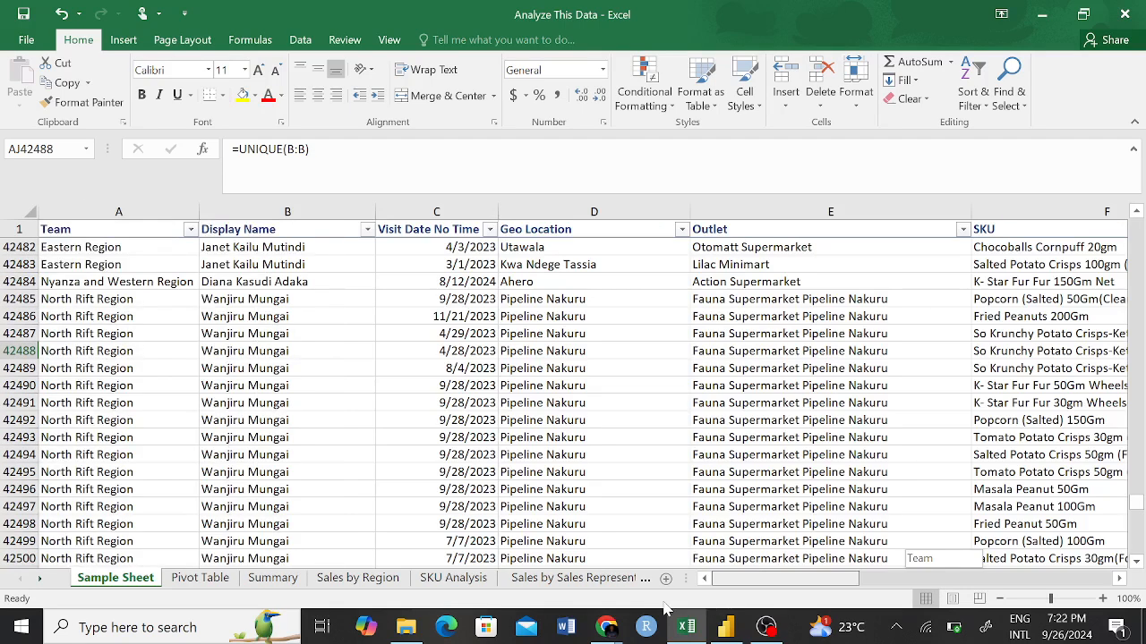
{"action": "left_click", "coordinate": [253, 211]}
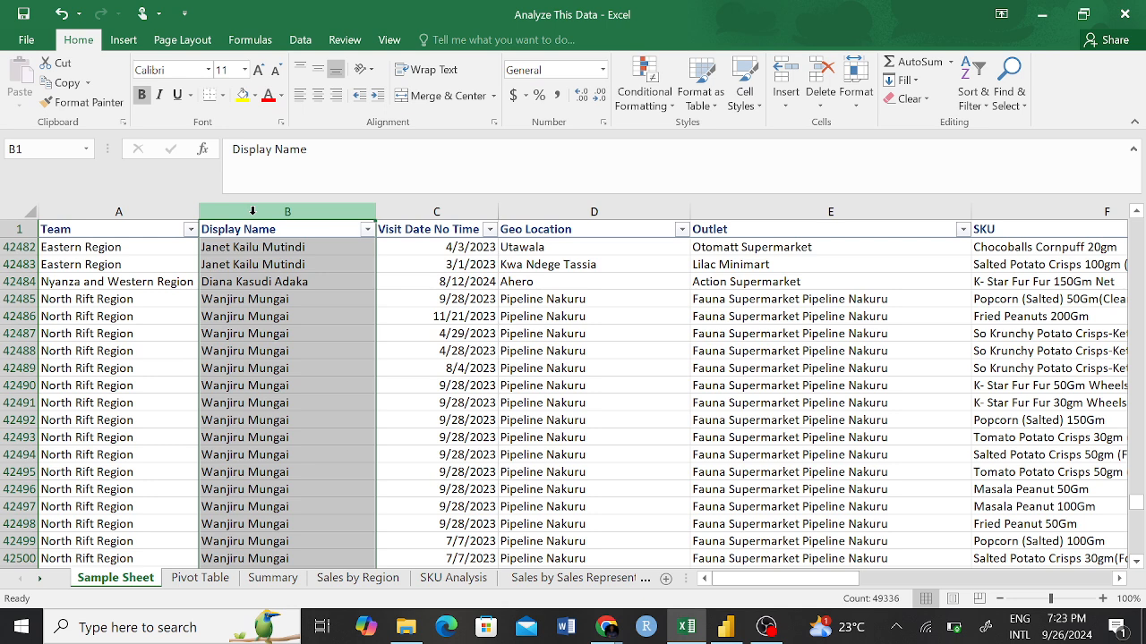
{"action": "left_click", "coordinate": [580, 400]}
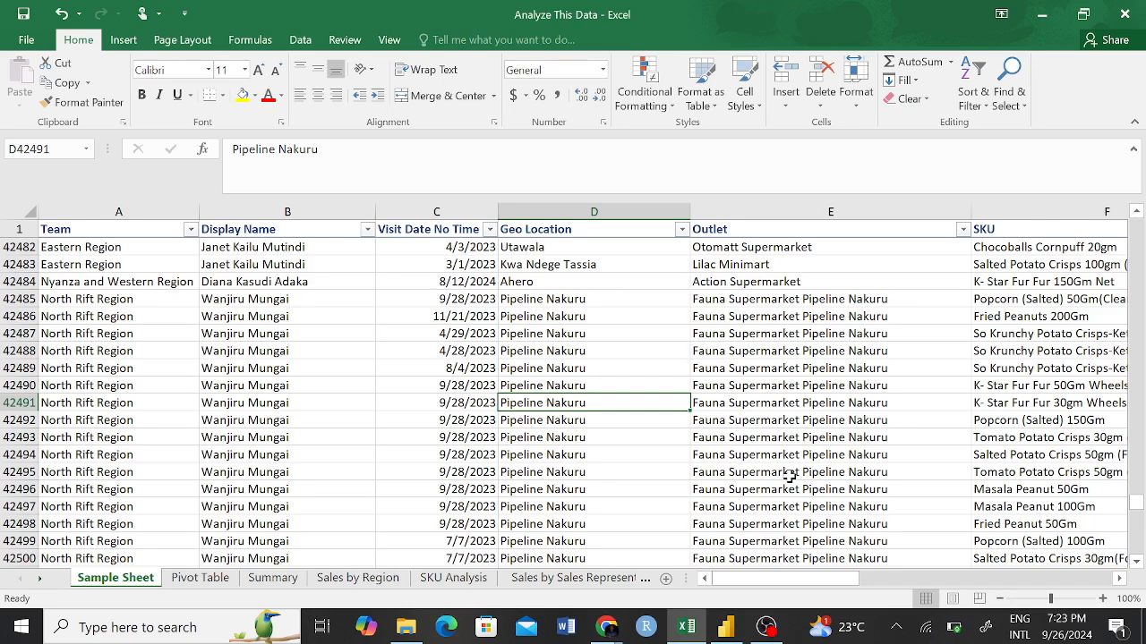
Replace the UNIQUE formula in AJ42488 of Sample Sheet with =COUNT(AL42483:AL42503).
{"action": "left_click_drag", "start_coordinate": [810, 578], "coordinate": [1001, 544]}
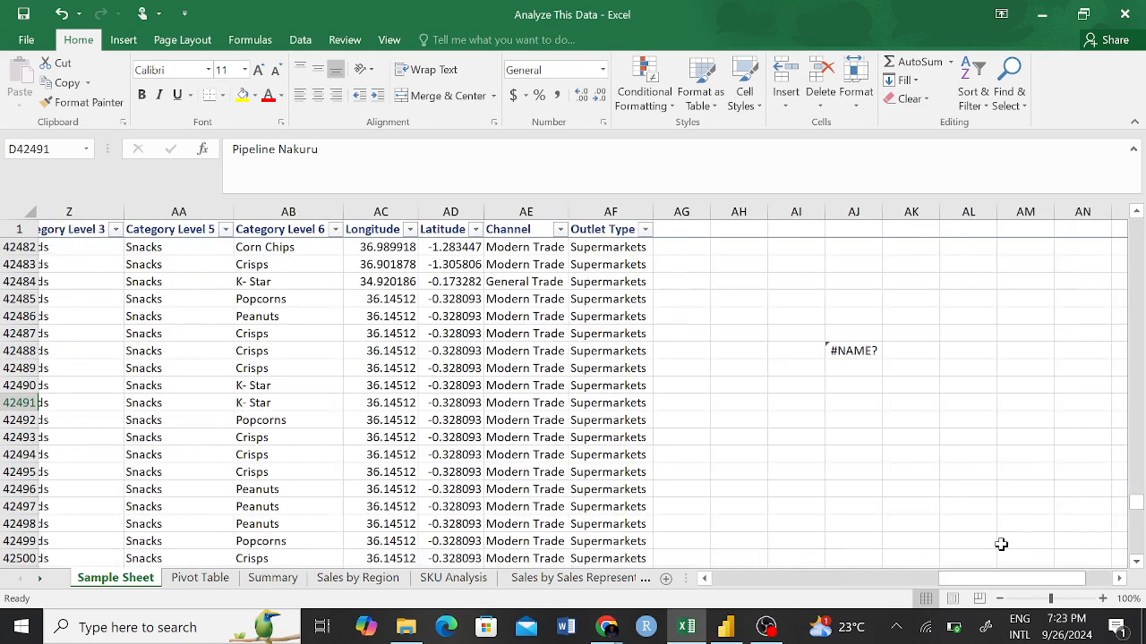
{"action": "left_click", "coordinate": [770, 349]}
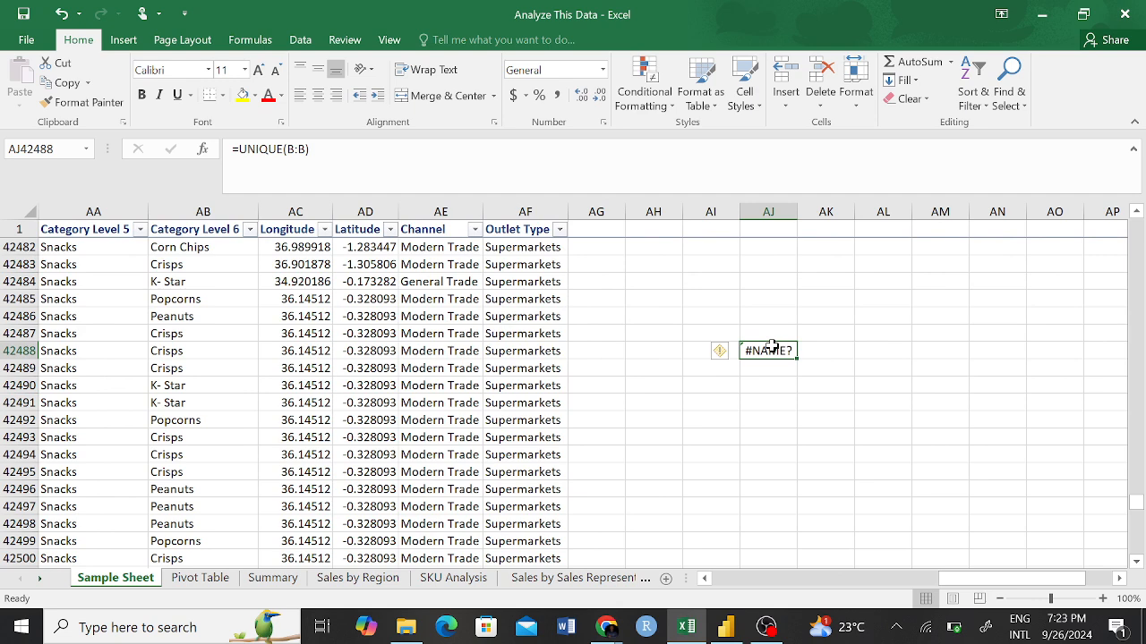
{"action": "type", "text": "=COUN"}
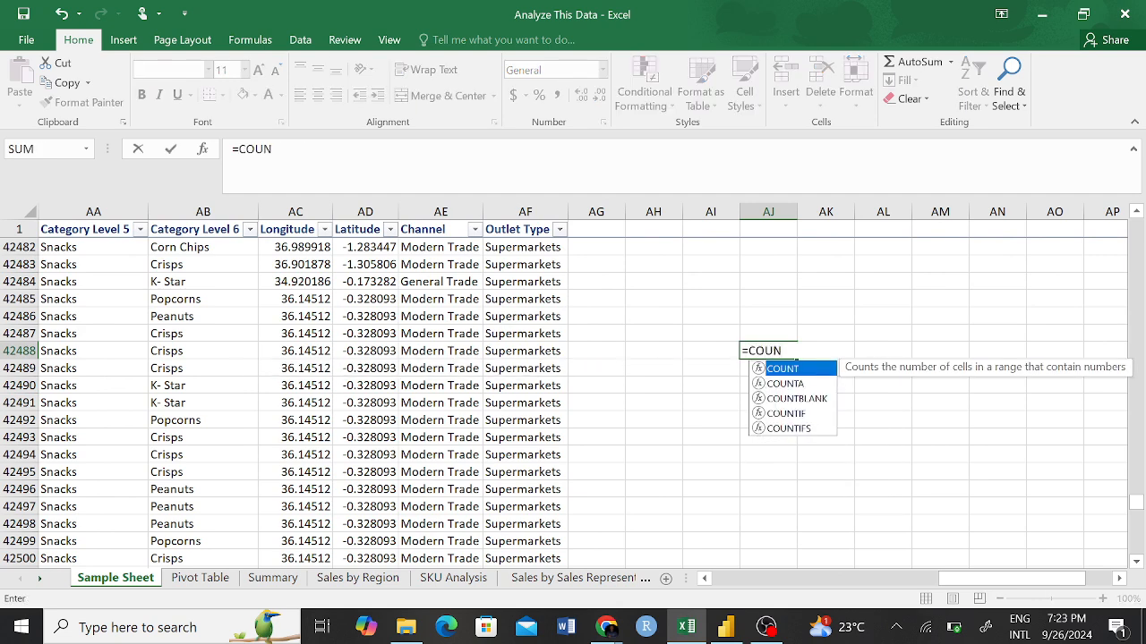
{"action": "type", "text": "T("}
{"action": "left_click", "coordinate": [883, 229]}
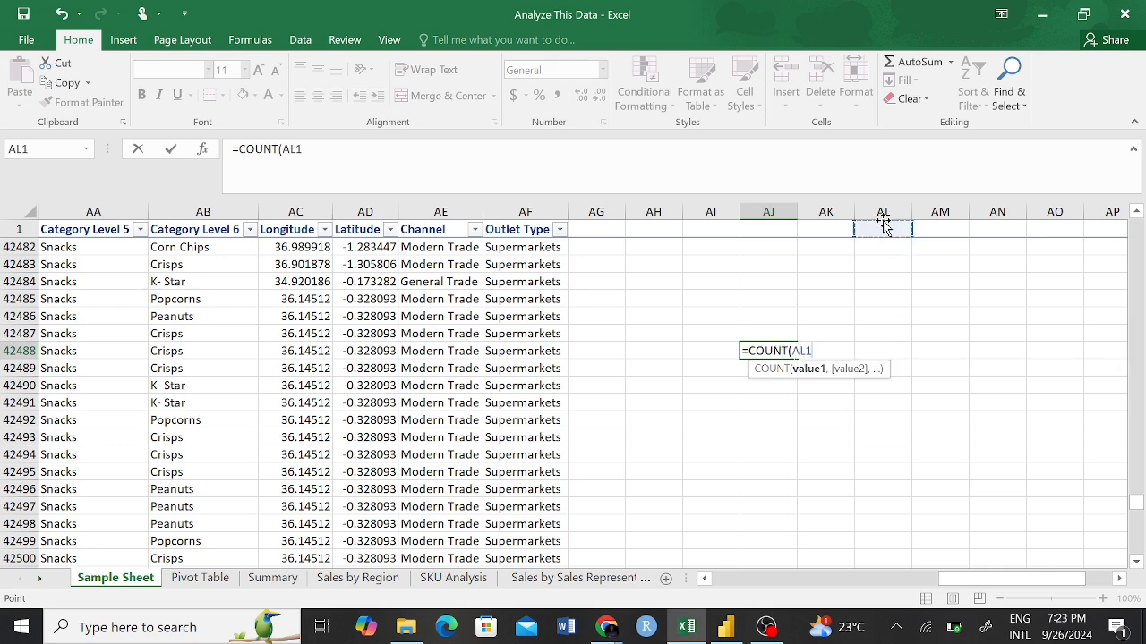
{"action": "left_click_drag", "start_coordinate": [882, 264], "coordinate": [890, 497]}
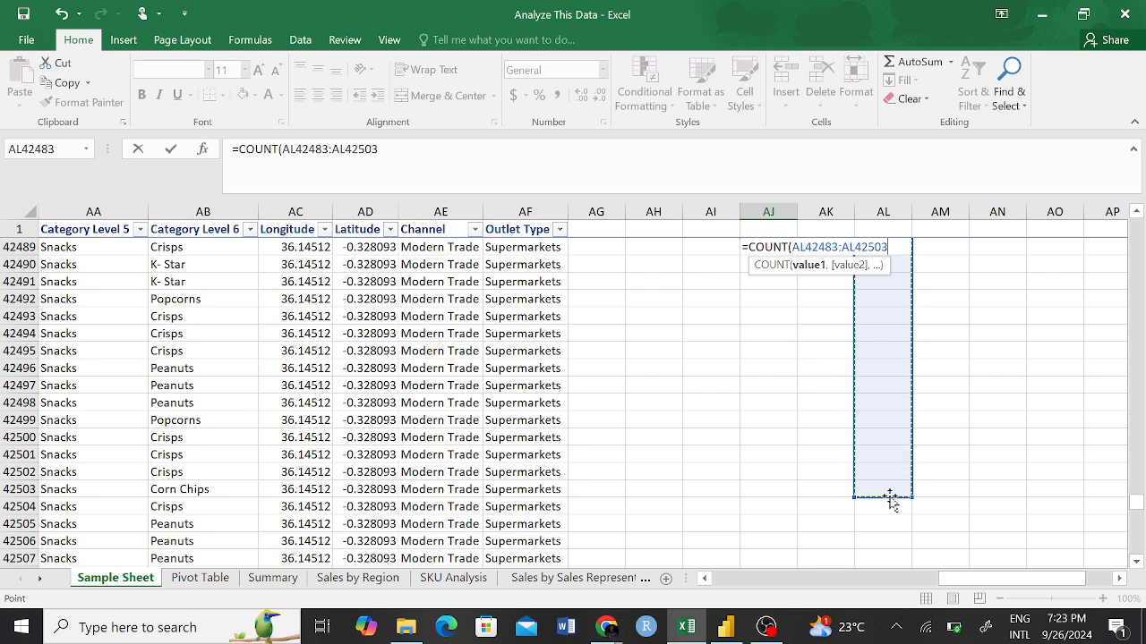
{"action": "key", "text": "Return"}
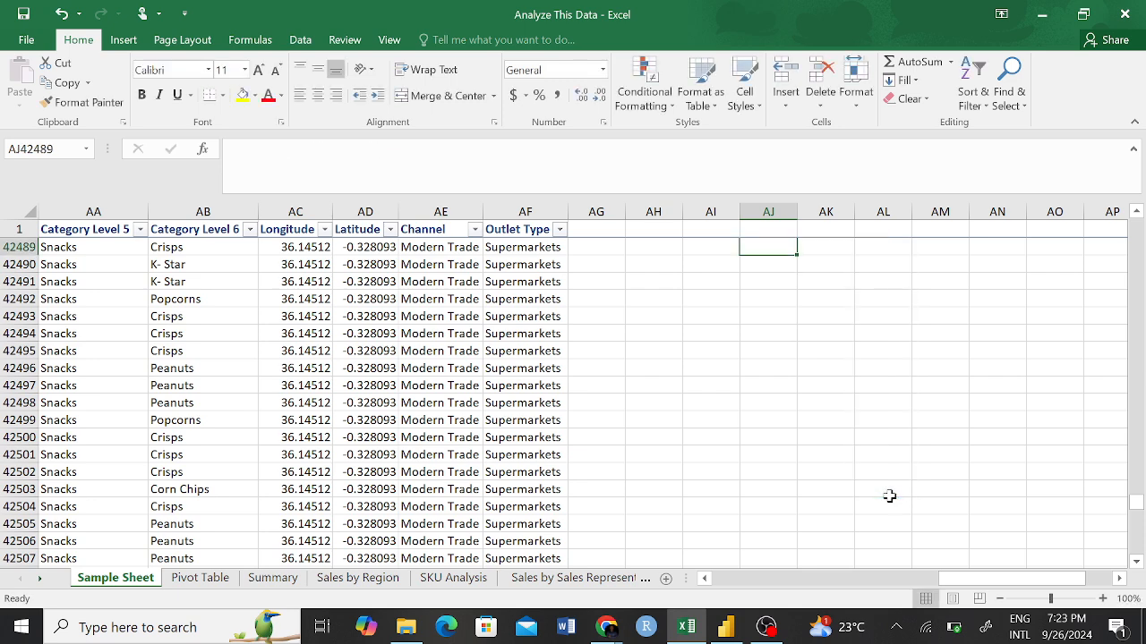
{"action": "scroll", "coordinate": [889, 496], "scroll_direction": "up", "scroll_amount": 2}
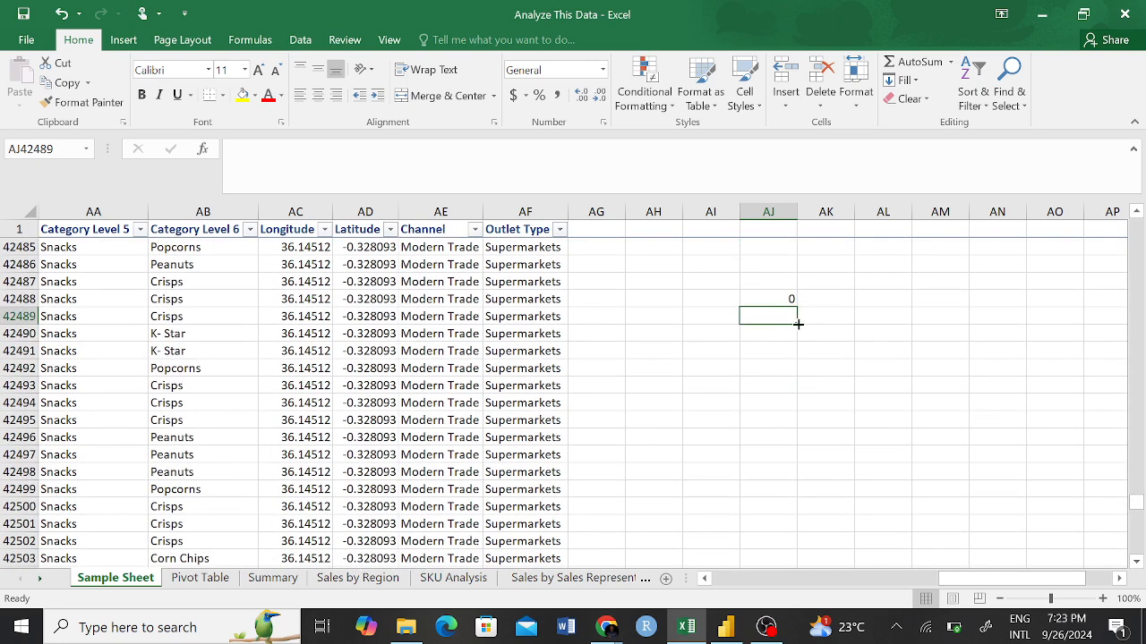
Check the linked card on the Summary sheet against AJ42488, and clear the COUNT formula from that cell on Sample Sheet.
{"action": "left_click", "coordinate": [775, 300]}
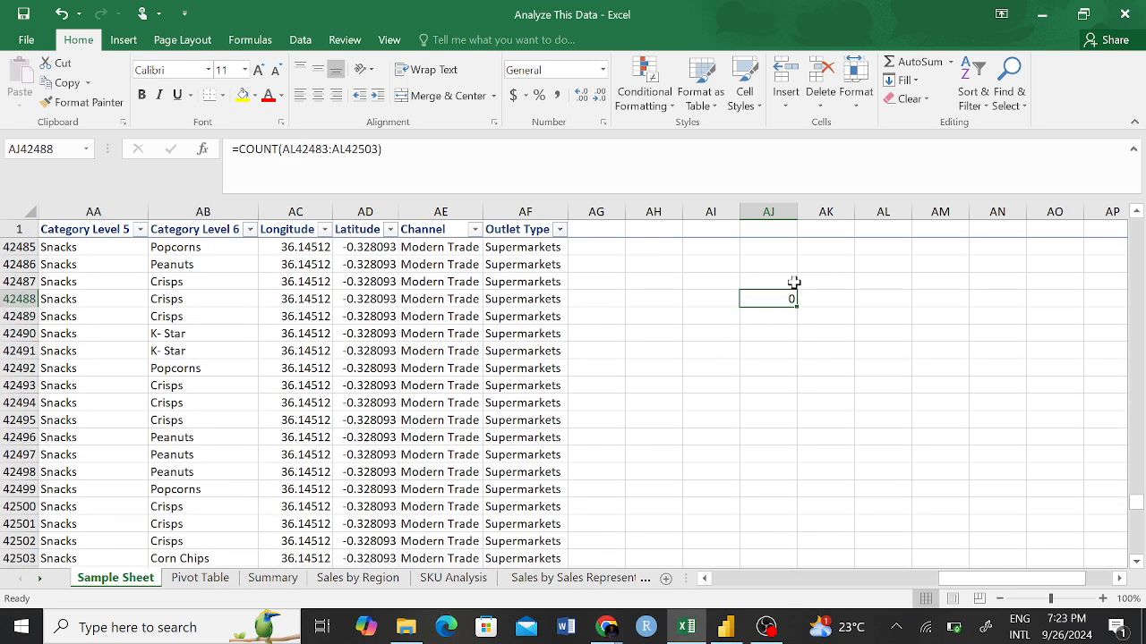
{"action": "left_click", "coordinate": [273, 578]}
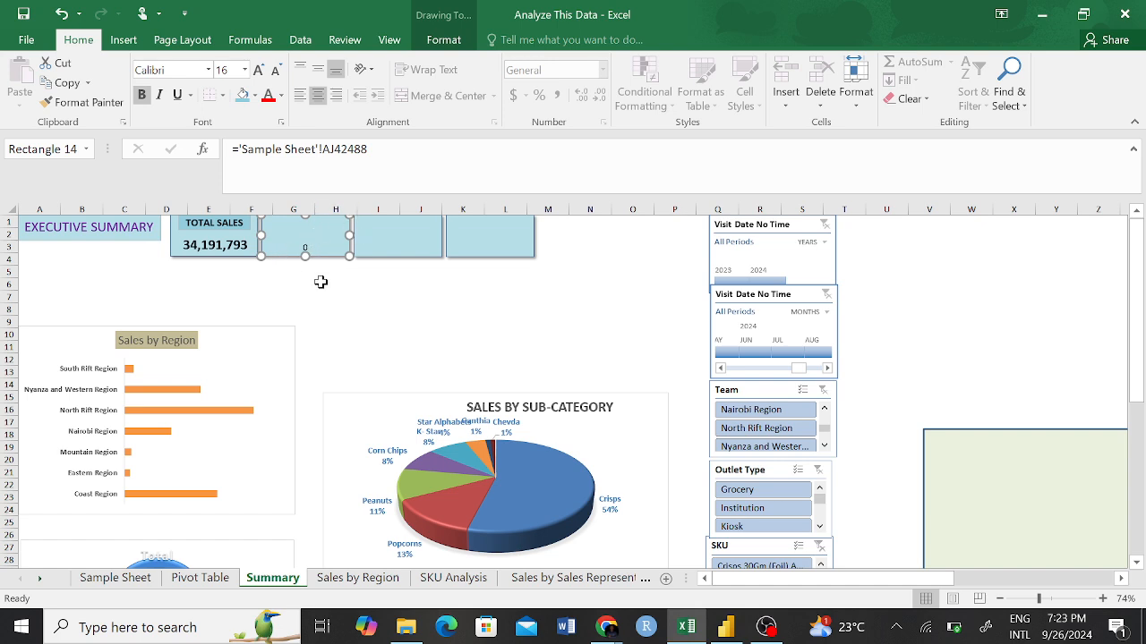
{"action": "left_click", "coordinate": [333, 295]}
{"action": "left_click", "coordinate": [325, 226]}
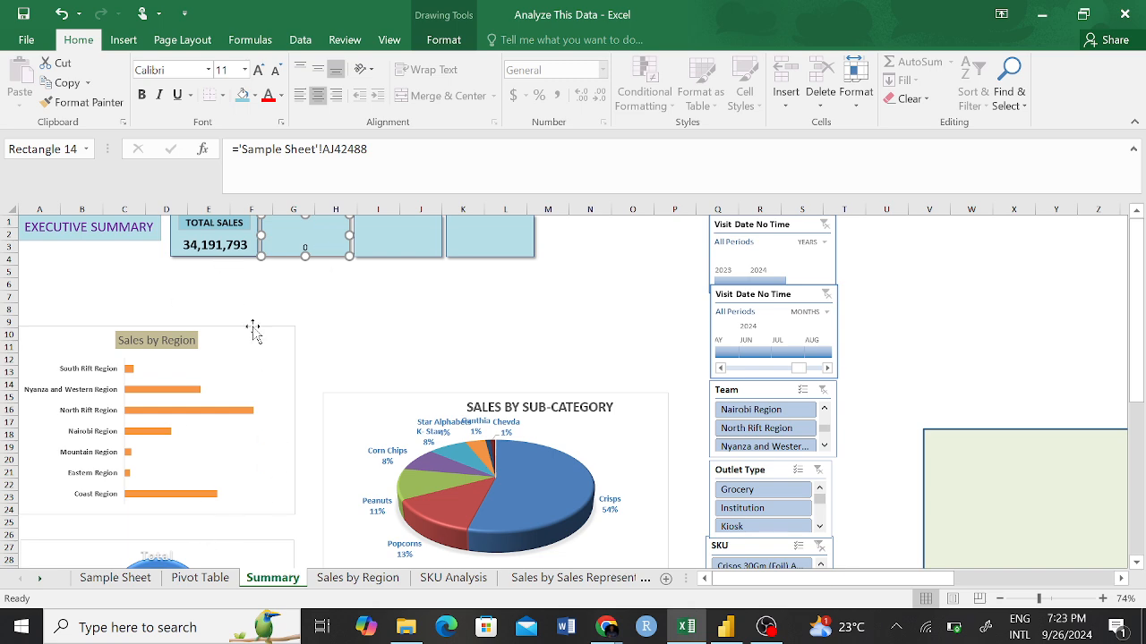
{"action": "left_click", "coordinate": [126, 580]}
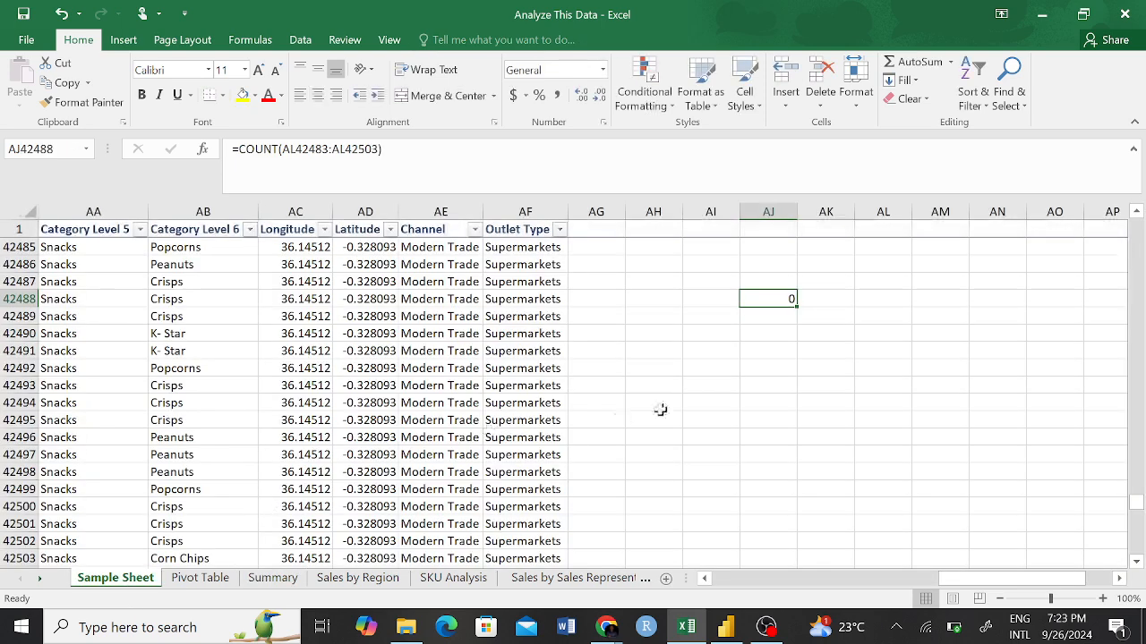
{"action": "key", "text": "BackSpace"}
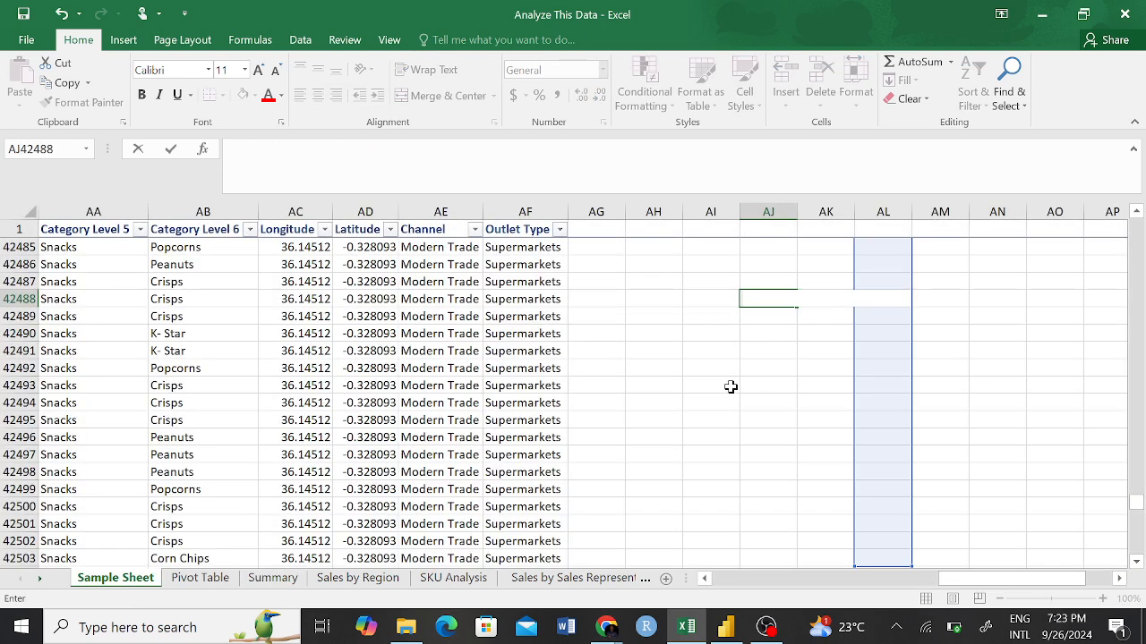
{"action": "left_click", "coordinate": [732, 386]}
Review the emptied Summary card and examine the Sum of Sub Total and Count of Display Name pivot tables on the Pivot Table sheet.
{"action": "left_click", "coordinate": [201, 578]}
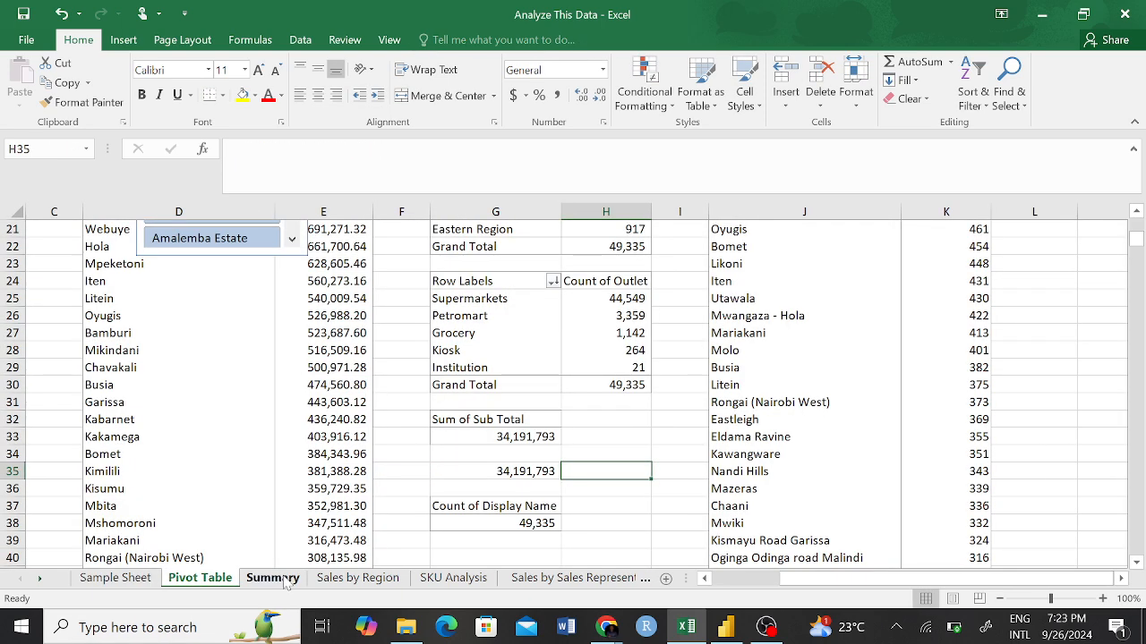
{"action": "left_click", "coordinate": [285, 578]}
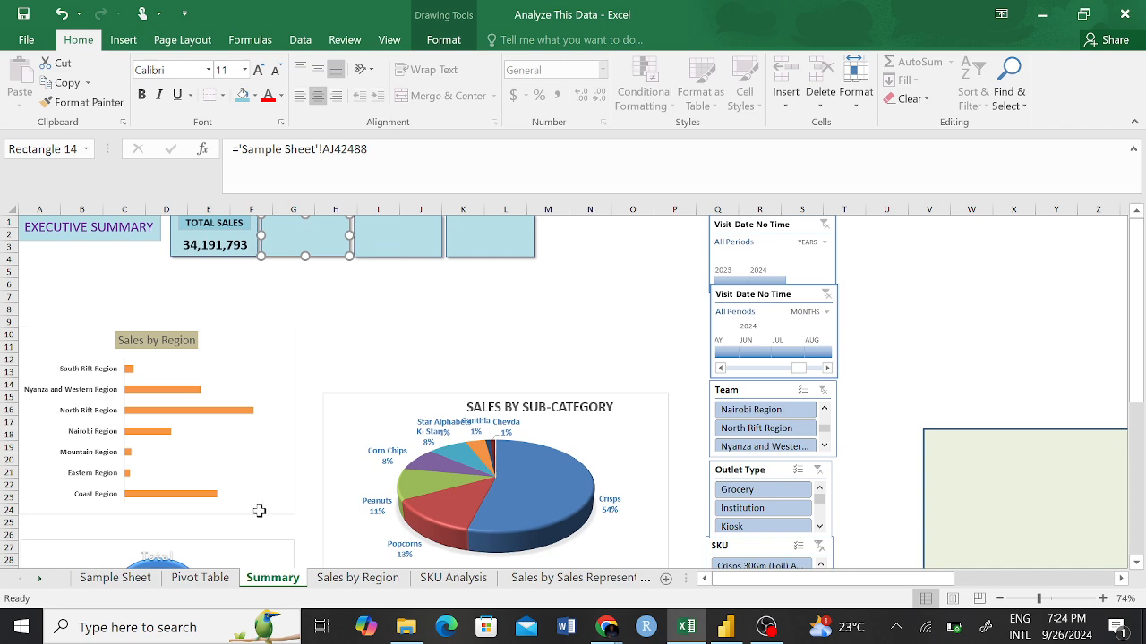
{"action": "left_click", "coordinate": [198, 578]}
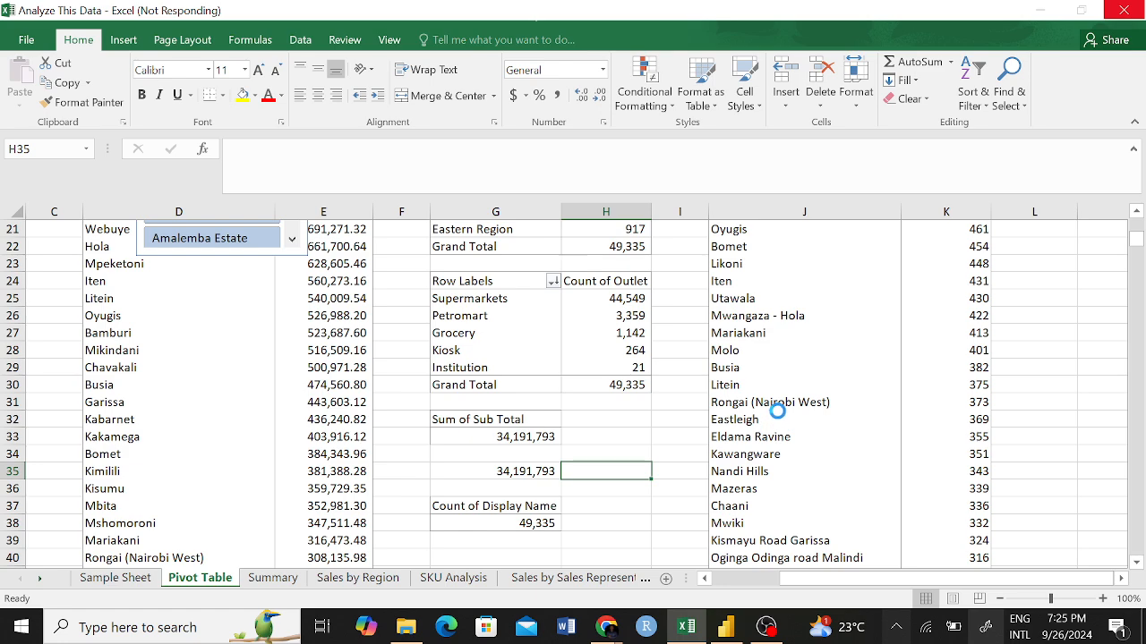
{"action": "scroll", "coordinate": [777, 408], "scroll_direction": "down", "scroll_amount": 4}
{"action": "scroll", "coordinate": [570, 454], "scroll_direction": "up", "scroll_amount": 2}
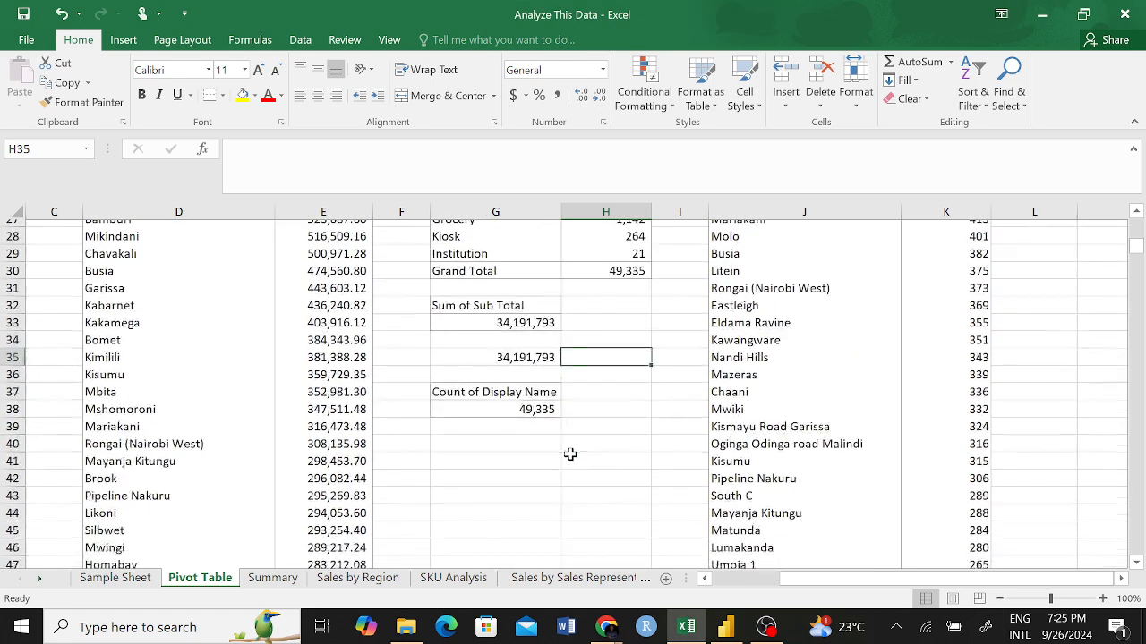
{"action": "scroll", "coordinate": [570, 454], "scroll_direction": "down", "scroll_amount": 6}
{"action": "scroll", "coordinate": [577, 447], "scroll_direction": "up", "scroll_amount": 7}
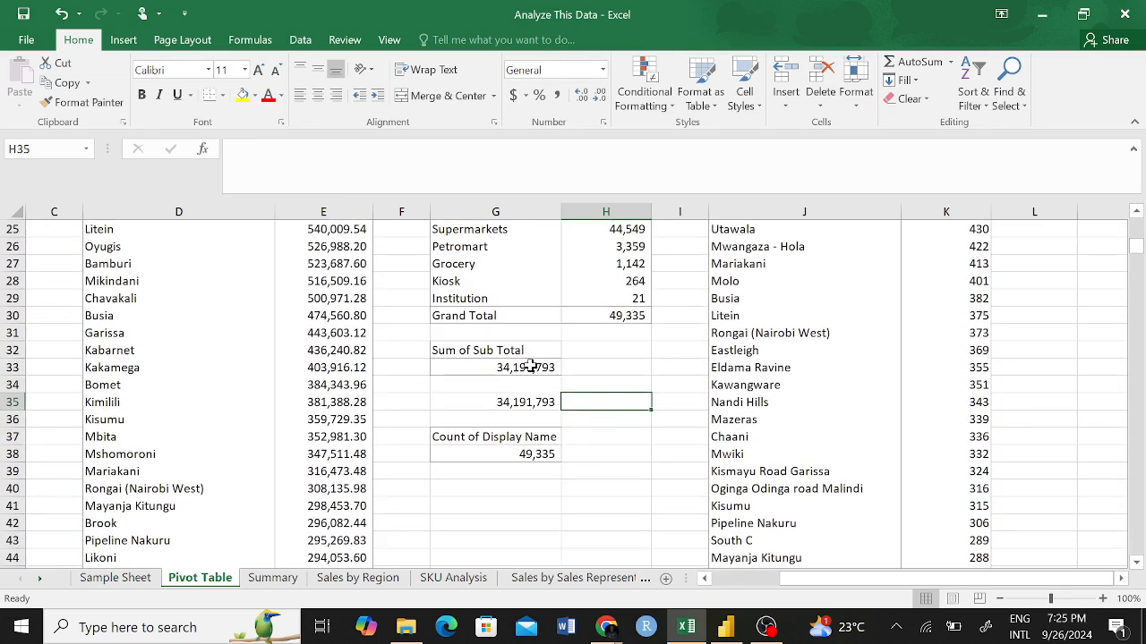
{"action": "left_click_drag", "start_coordinate": [509, 488], "coordinate": [516, 503]}
{"action": "left_click", "coordinate": [618, 445]}
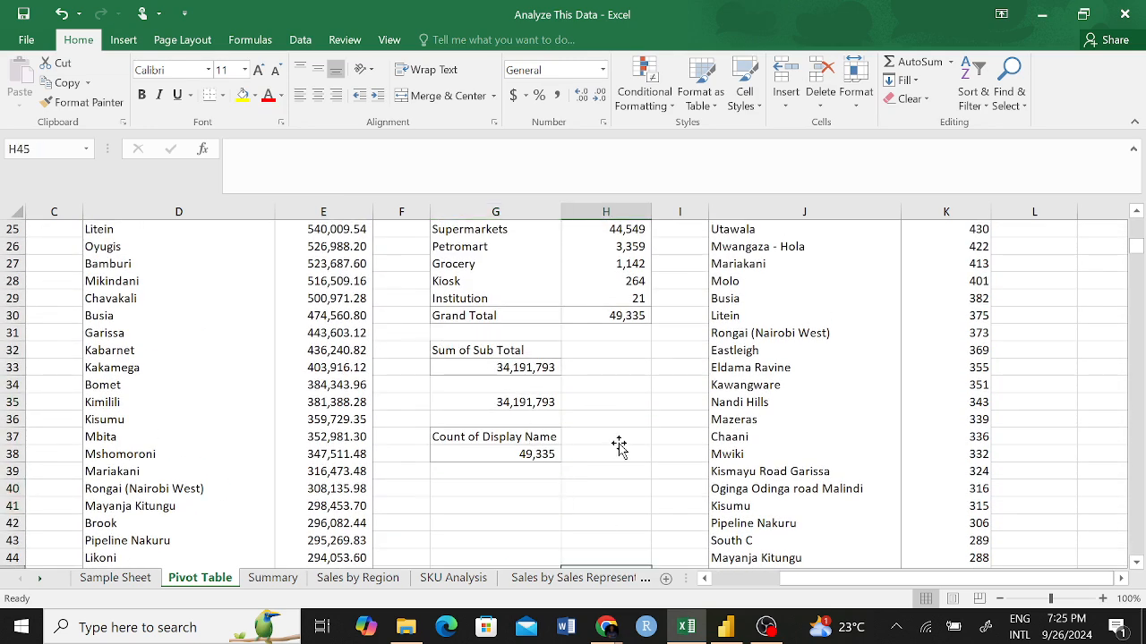
{"action": "left_click_drag", "start_coordinate": [469, 349], "coordinate": [519, 368]}
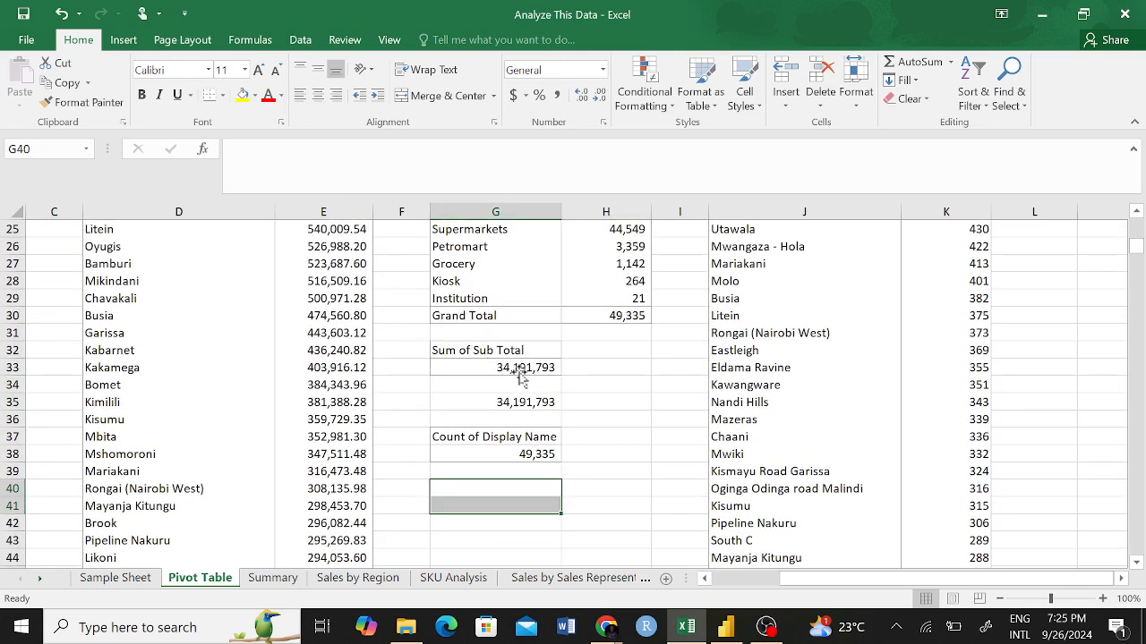
{"action": "left_click", "coordinate": [580, 451]}
{"action": "left_click", "coordinate": [639, 471]}
{"action": "left_click", "coordinate": [645, 455]}
{"action": "double_click", "coordinate": [646, 454]}
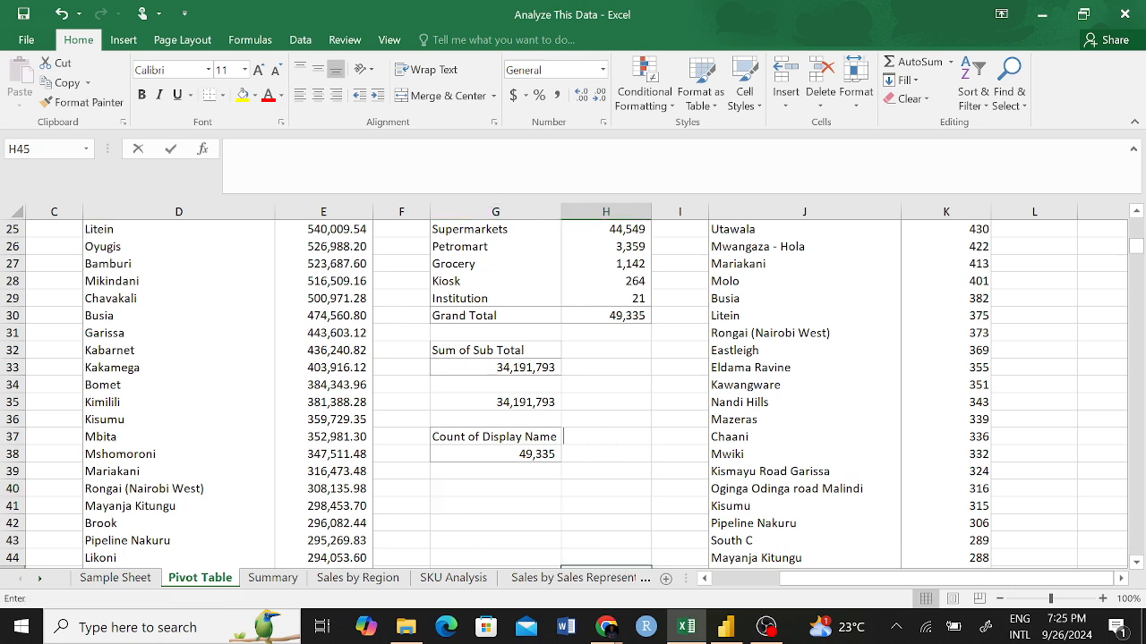
{"action": "left_click", "coordinate": [630, 477]}
{"action": "left_click", "coordinate": [495, 356]}
{"action": "key", "text": "shift+Down"}
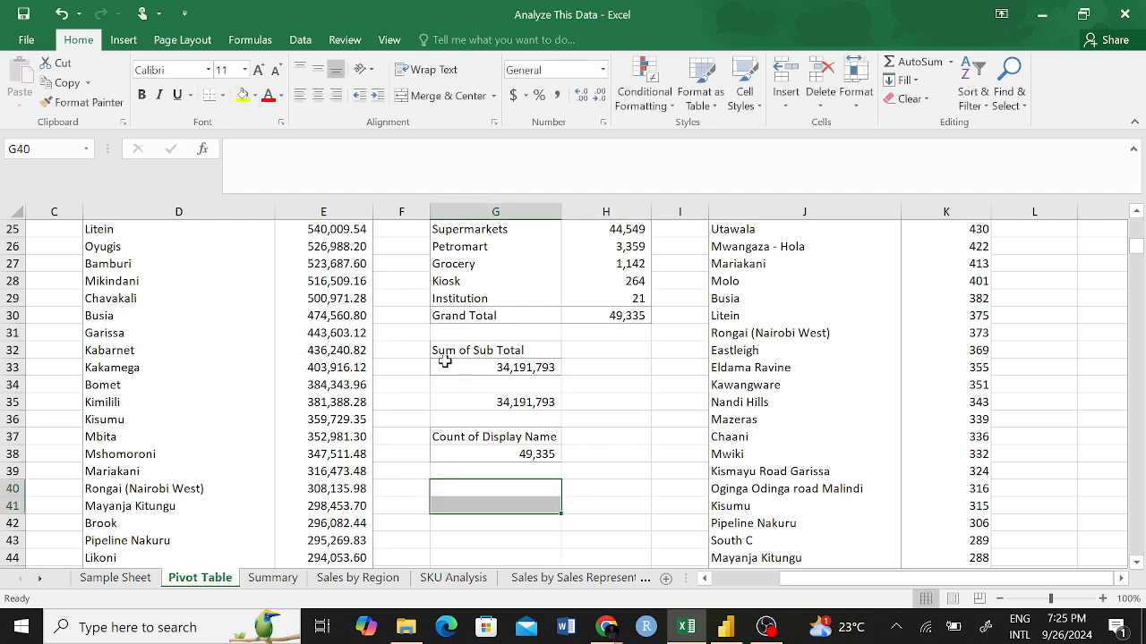
{"action": "left_click", "coordinate": [466, 486]}
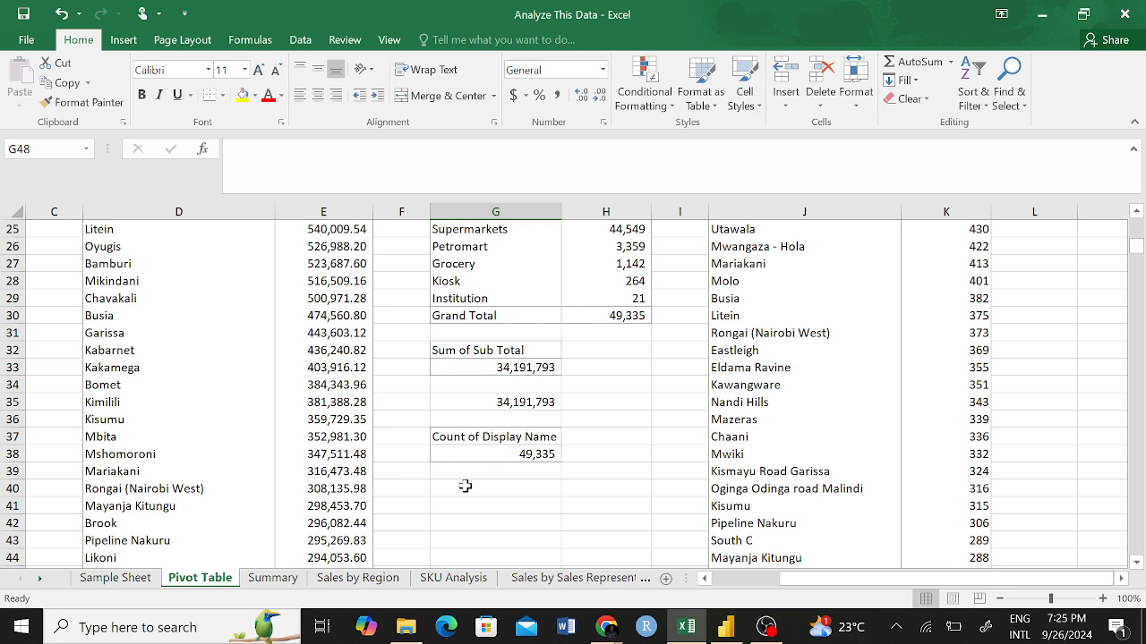
{"action": "left_click", "coordinate": [468, 510]}
{"action": "left_click", "coordinate": [493, 495]}
{"action": "scroll", "coordinate": [493, 496], "scroll_direction": "down", "scroll_amount": 2}
{"action": "key", "text": "Up"}
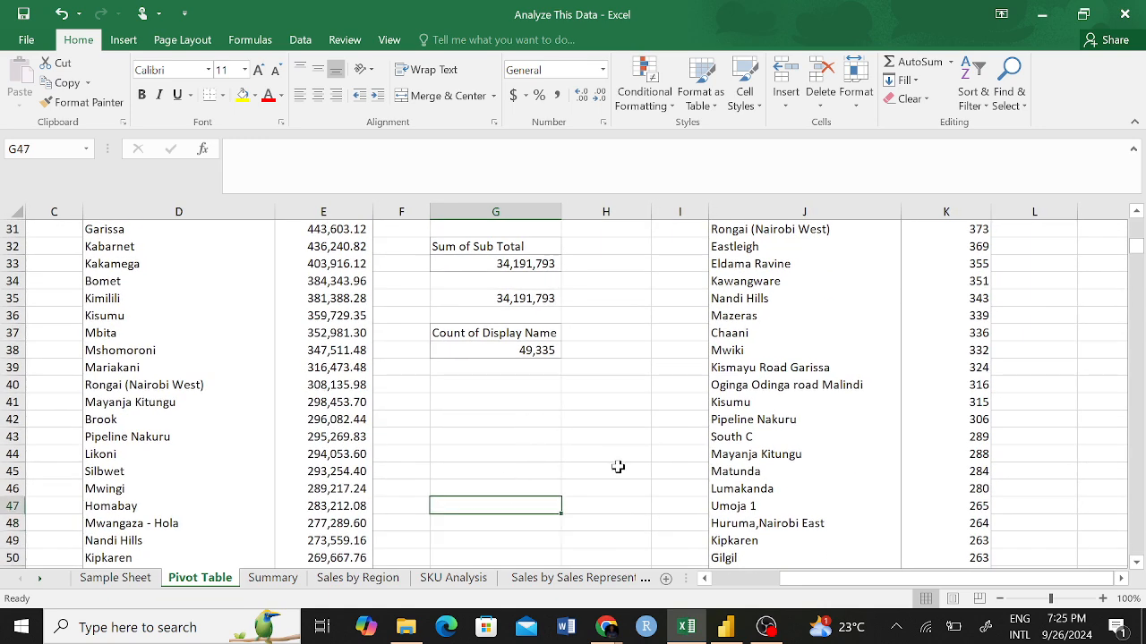
Save the Analyze This Data workbook and close it.
{"action": "left_click", "coordinate": [23, 13]}
{"action": "key", "text": "Up"}
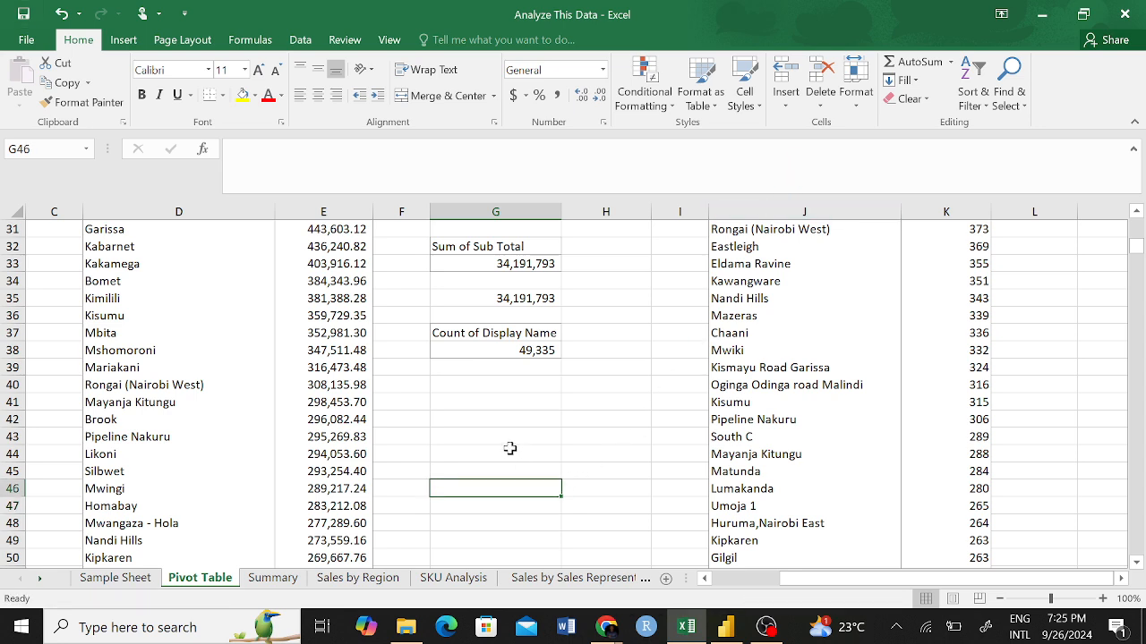
{"action": "left_click", "coordinate": [1140, 5]}
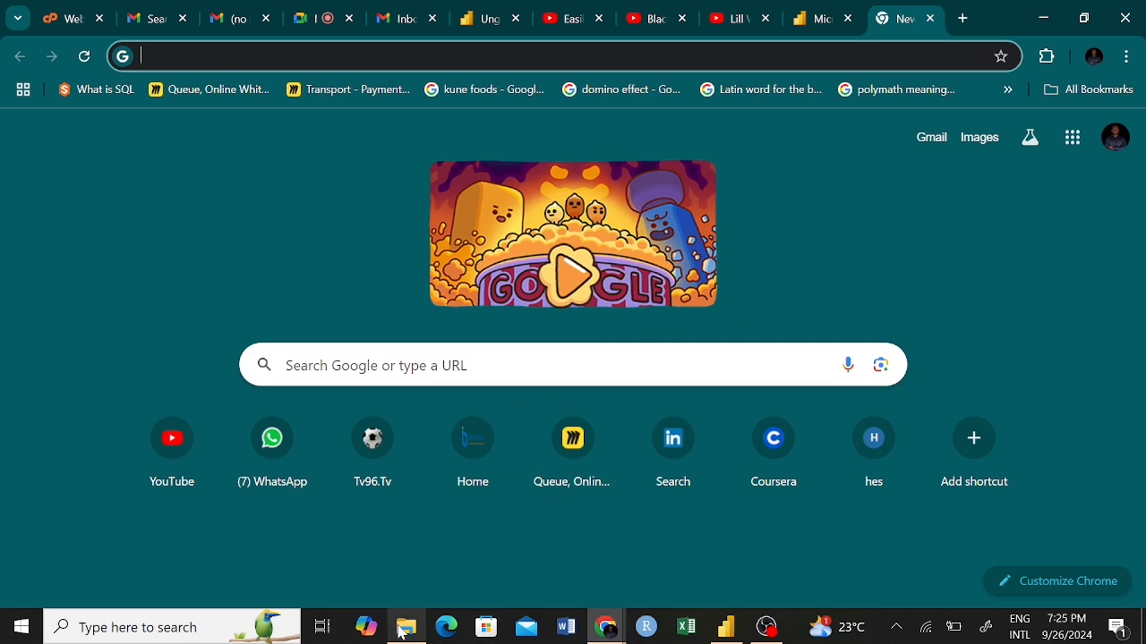
In File Explorer, reopen the Analyze This Data workbook from the Kaskazi folder in Documents.
{"action": "left_click", "coordinate": [407, 627]}
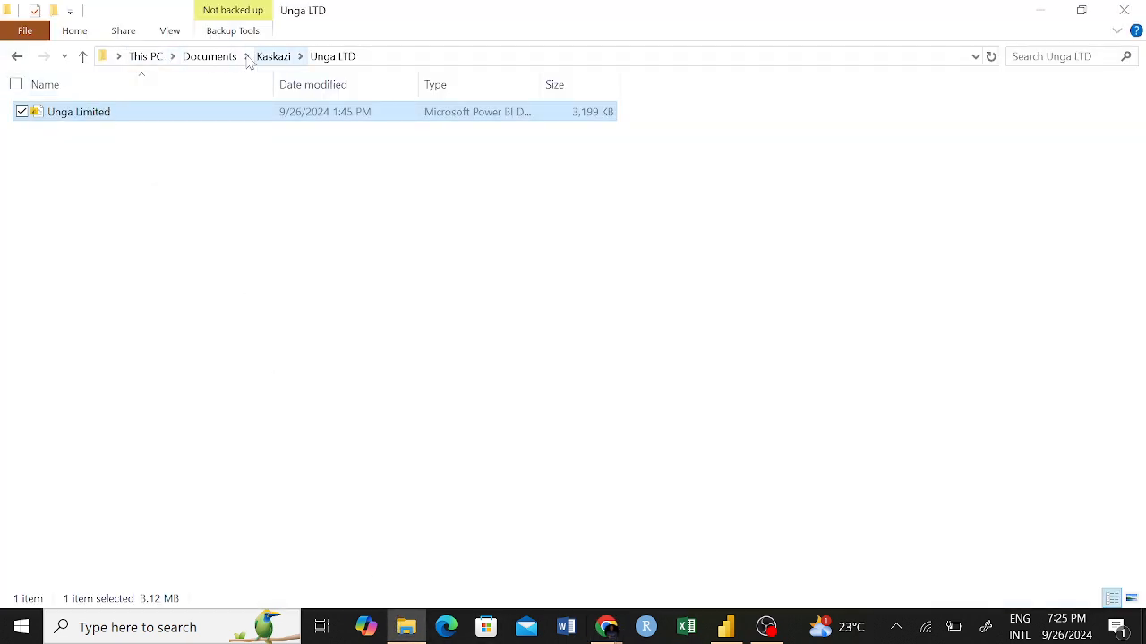
{"action": "left_click", "coordinate": [211, 57]}
{"action": "left_click", "coordinate": [268, 56]}
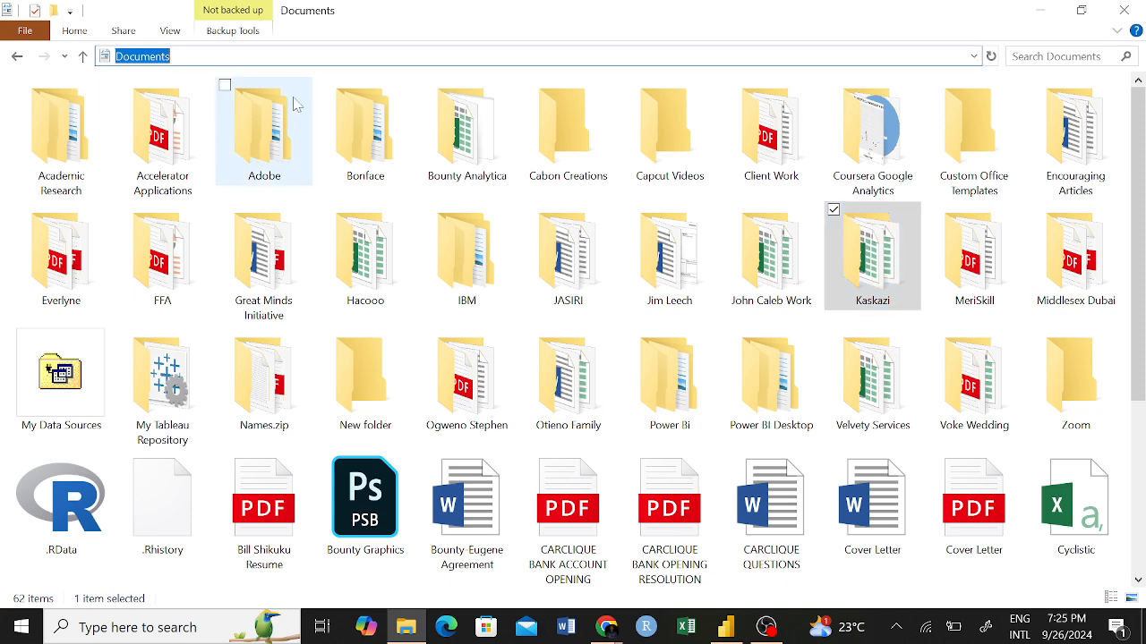
{"action": "double_click", "coordinate": [873, 255]}
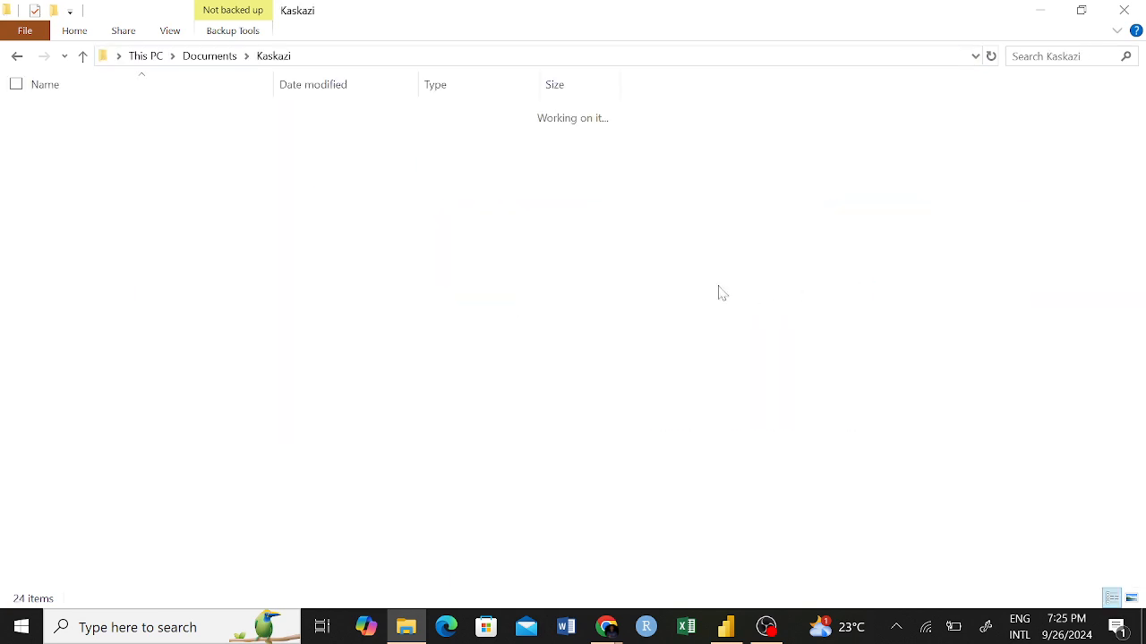
{"action": "double_click", "coordinate": [95, 398]}
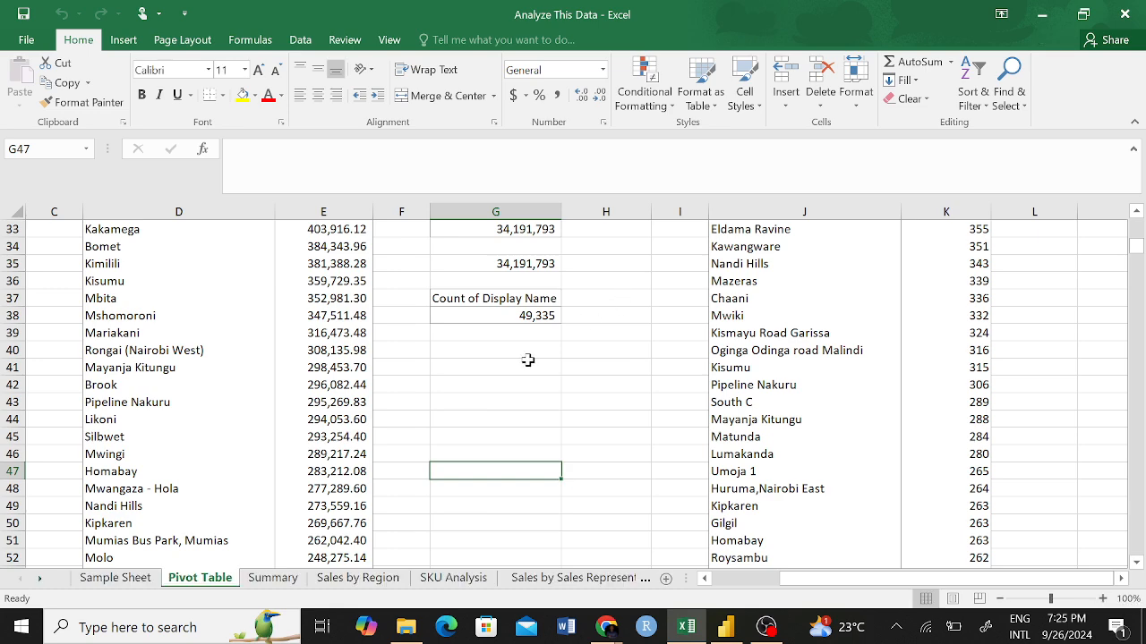
Copy the Count of Display Name pivot table from G37:G38 and paste it at G41 on the Pivot Table sheet.
{"action": "left_click", "coordinate": [526, 365]}
{"action": "left_click", "coordinate": [494, 400]}
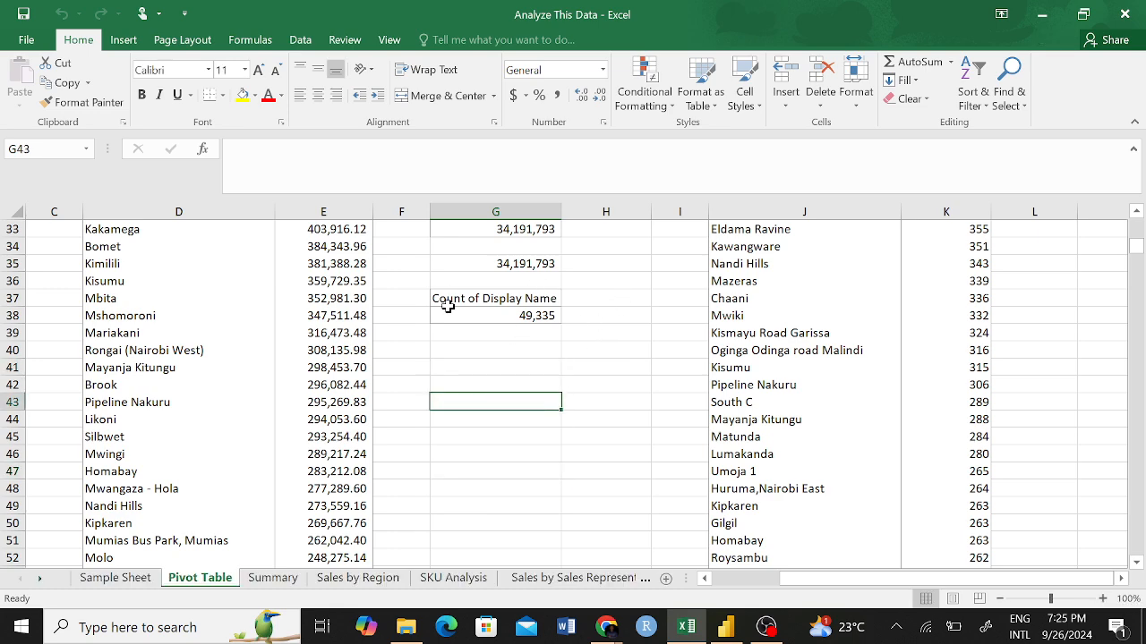
{"action": "left_click_drag", "start_coordinate": [453, 300], "coordinate": [532, 320]}
{"action": "key", "text": "ctrl+c"}
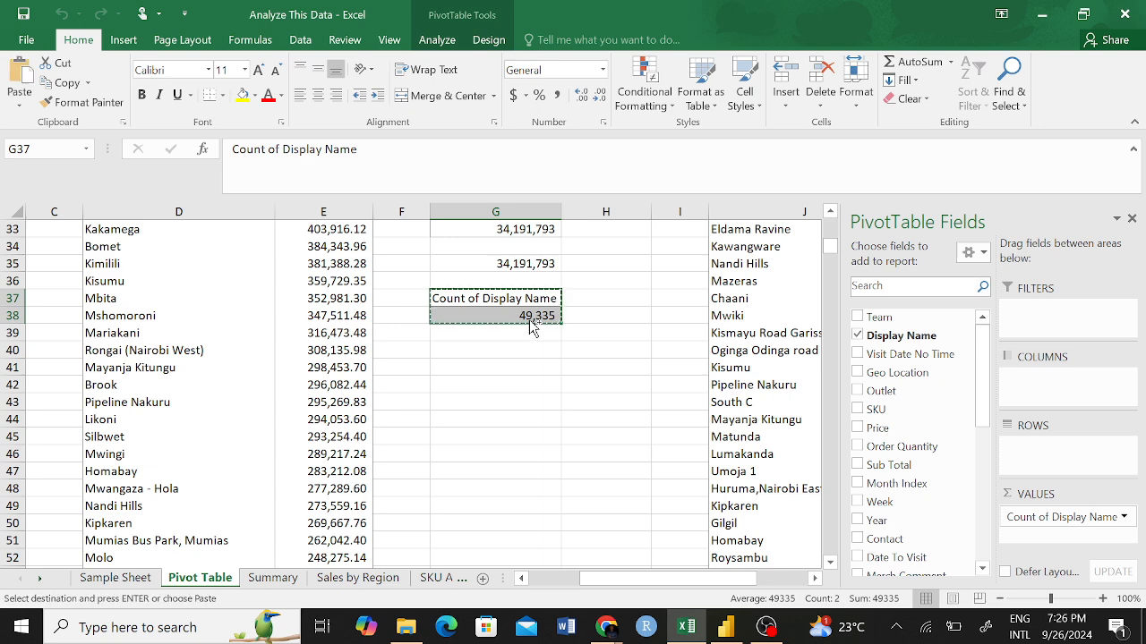
{"action": "left_click", "coordinate": [472, 368]}
{"action": "key", "text": "ctrl+v"}
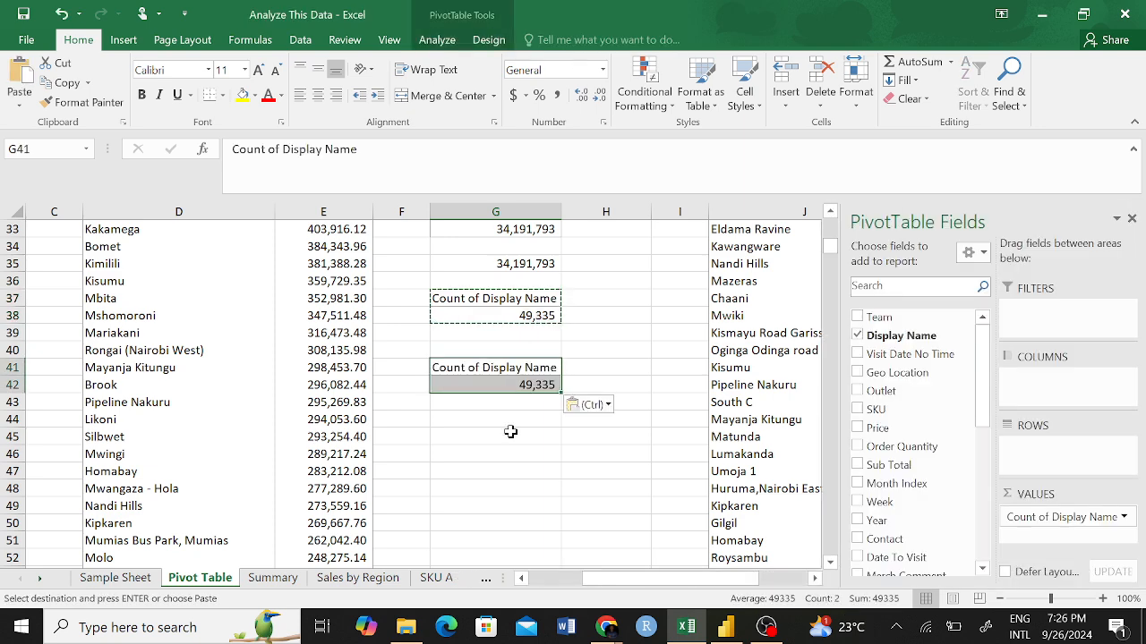
Change the copied pivot table at G41 to list Display Name as rows instead of counting it, and review the list.
{"action": "left_click_drag", "start_coordinate": [511, 432], "coordinate": [511, 419]}
{"action": "left_click", "coordinate": [503, 368]}
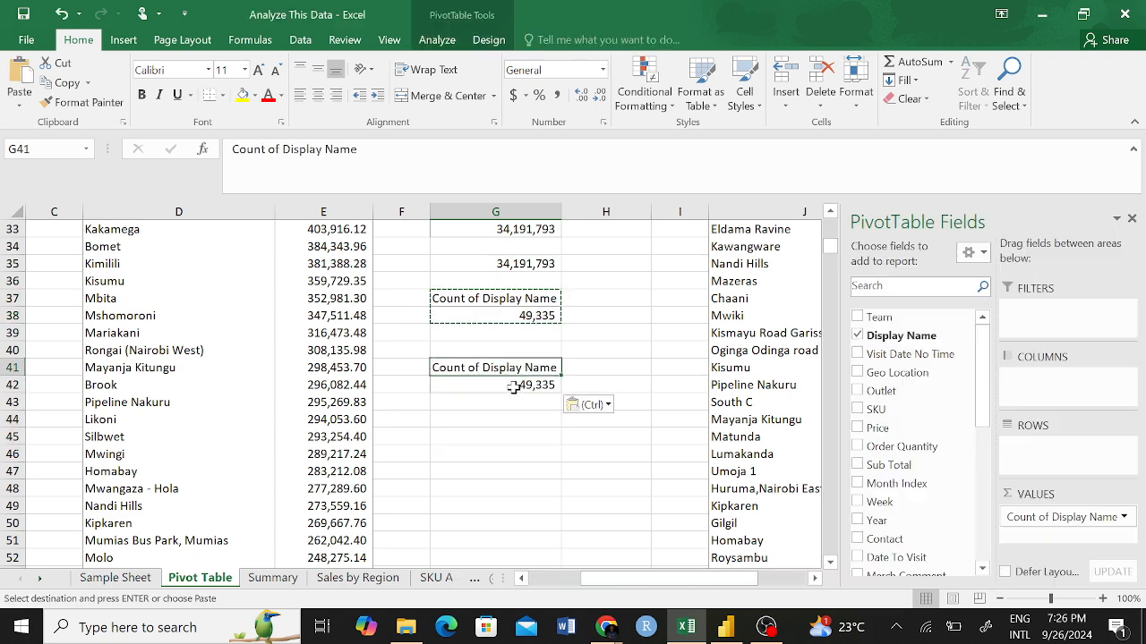
{"action": "left_click", "coordinate": [859, 336]}
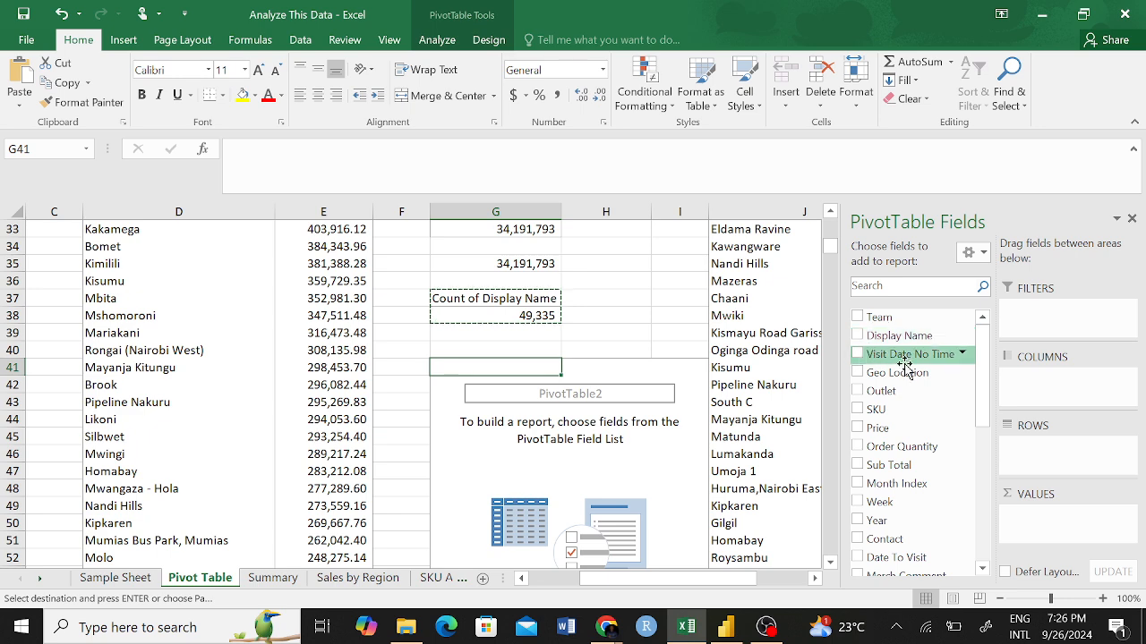
{"action": "left_click", "coordinate": [859, 337]}
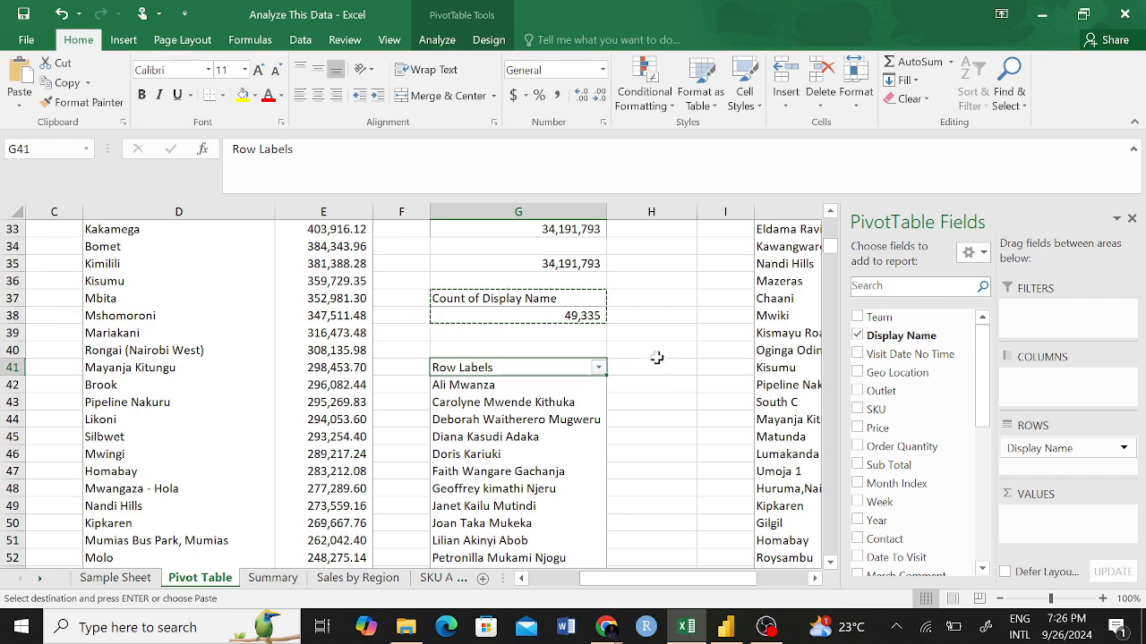
{"action": "scroll", "coordinate": [653, 362], "scroll_direction": "down", "scroll_amount": 4}
{"action": "scroll", "coordinate": [653, 363], "scroll_direction": "up", "scroll_amount": 3}
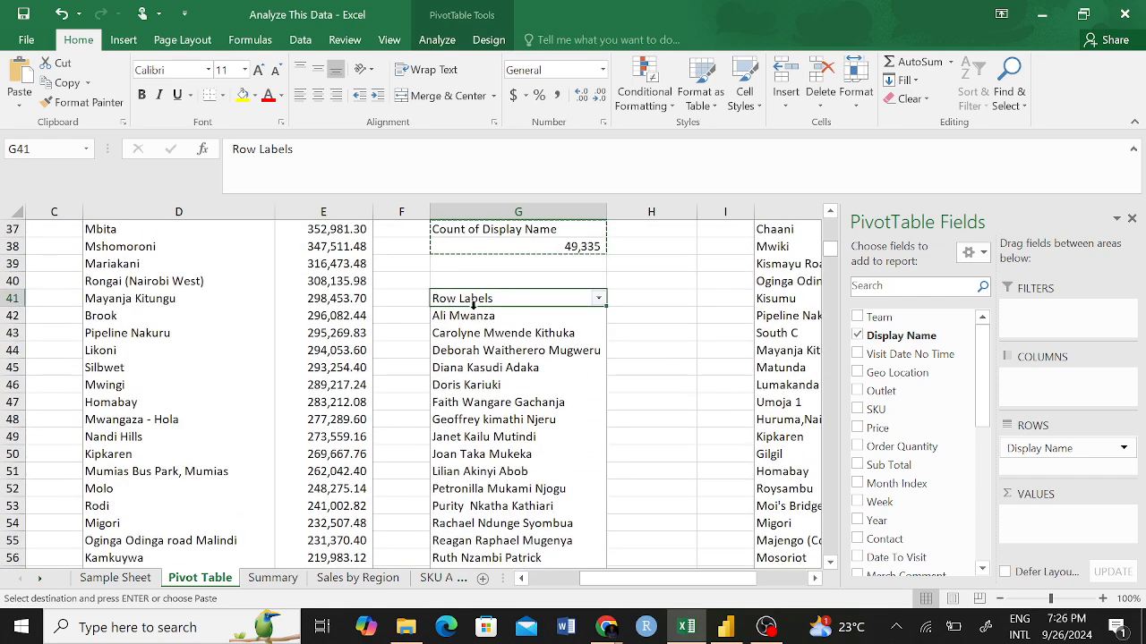
{"action": "scroll", "coordinate": [627, 403], "scroll_direction": "down", "scroll_amount": 9}
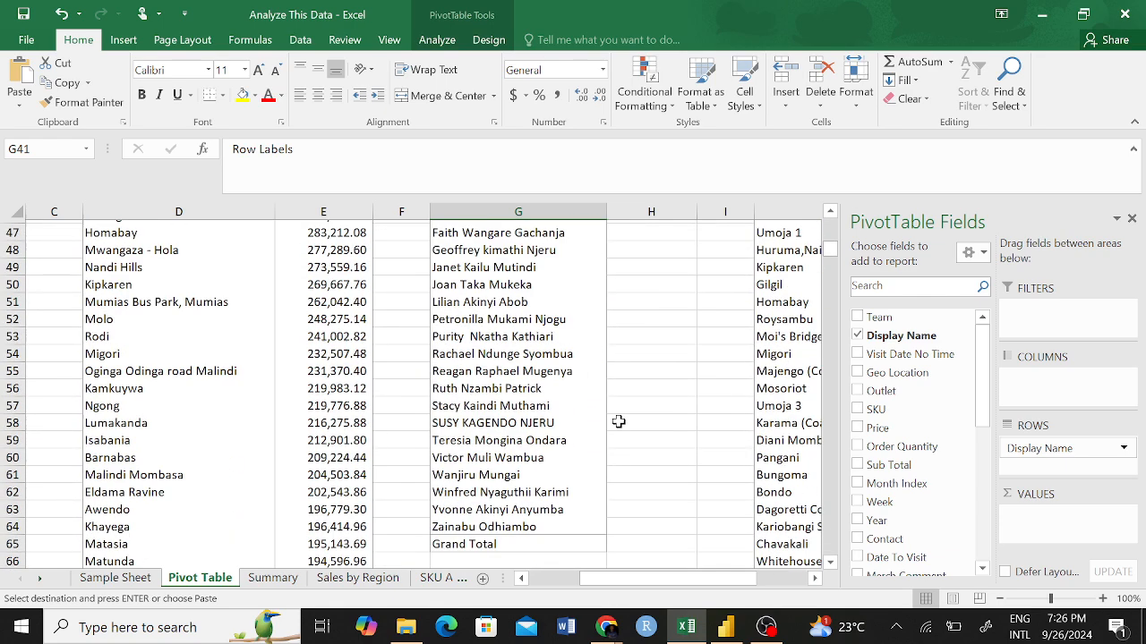
{"action": "scroll", "coordinate": [614, 409], "scroll_direction": "up", "scroll_amount": 8}
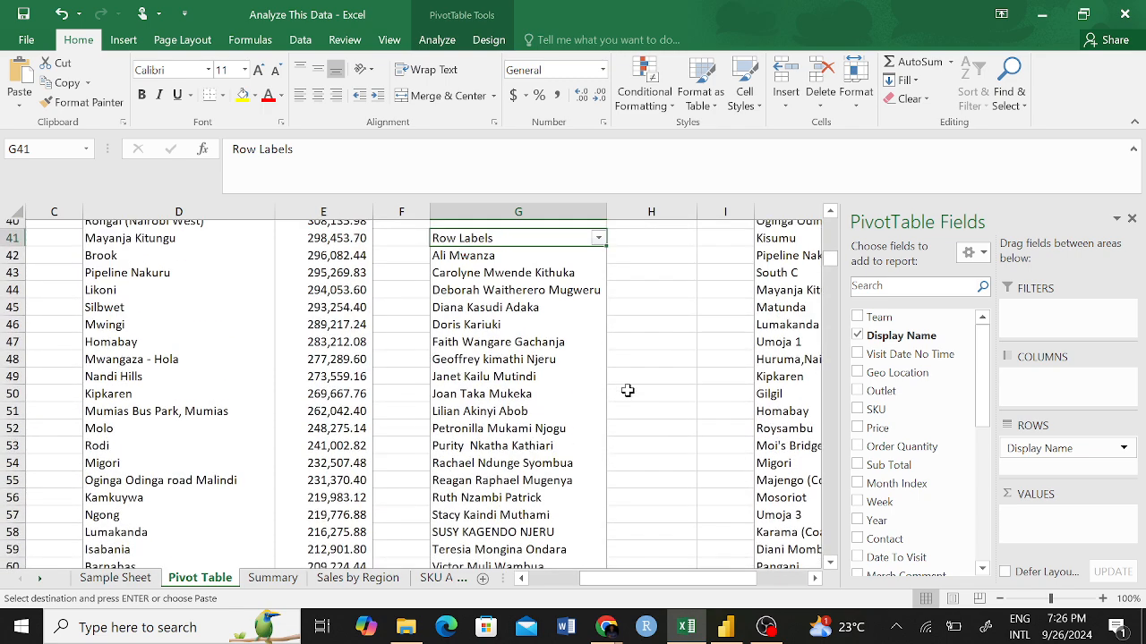
Try counting the Display Name list in H46 with =COUNT(G42:G64), and clear the cell again.
{"action": "left_click", "coordinate": [639, 335]}
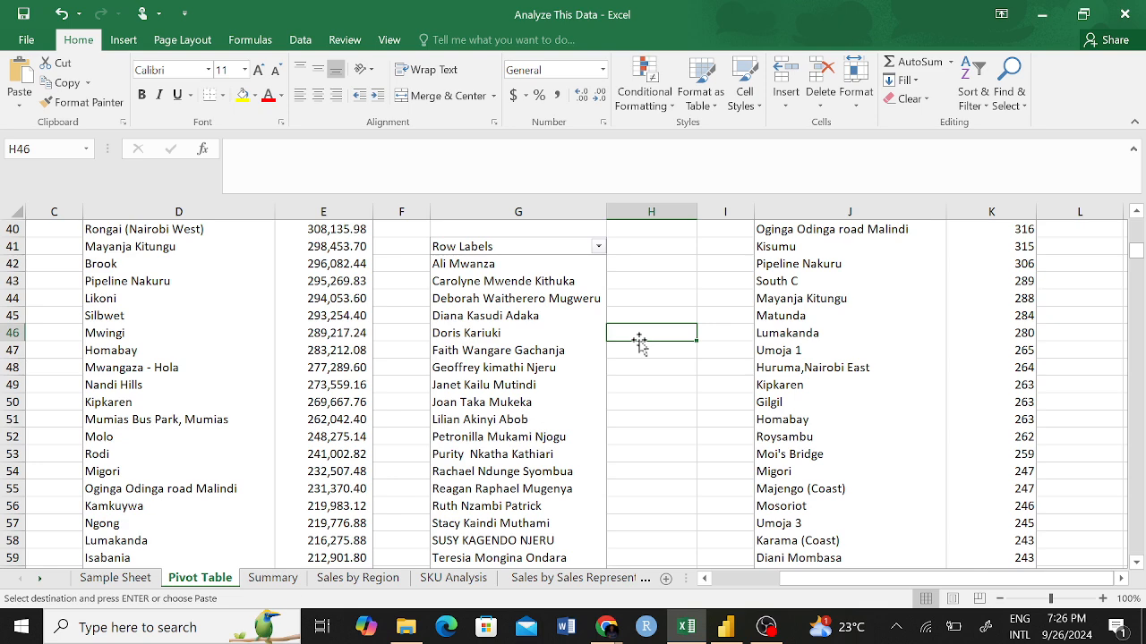
{"action": "type", "text": "=COUN"}
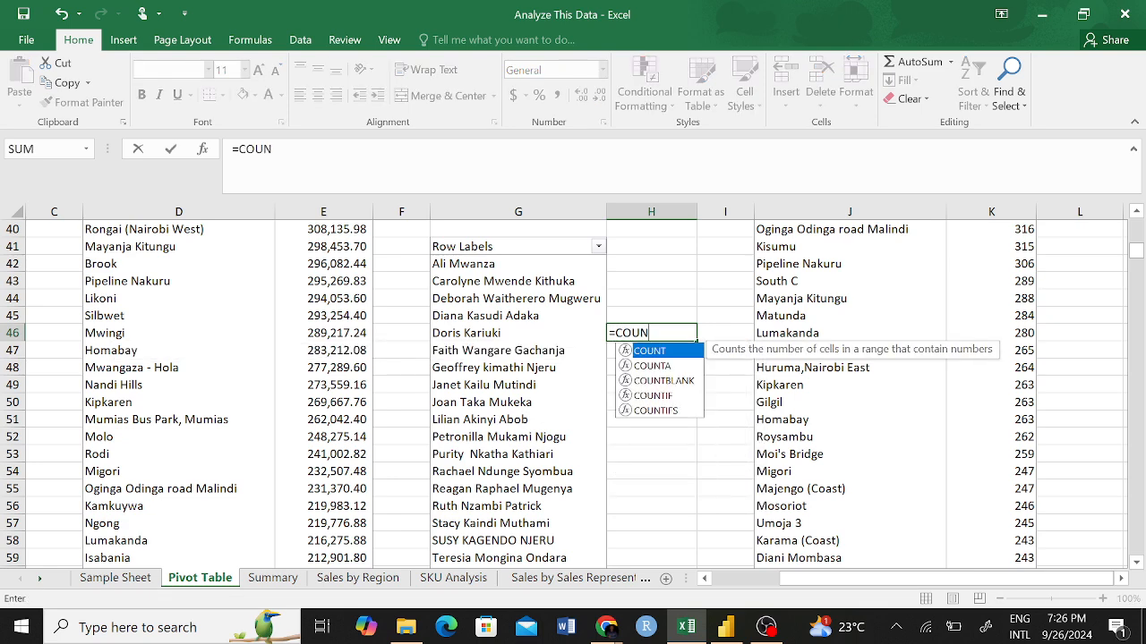
{"action": "type", "text": "T("}
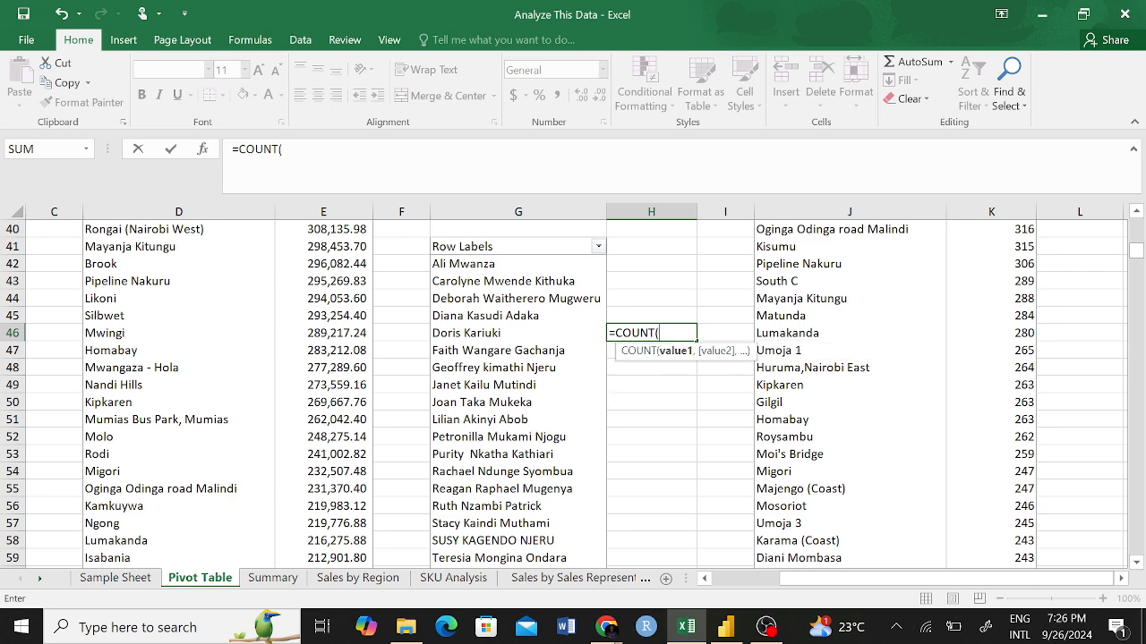
{"action": "left_click_drag", "start_coordinate": [476, 263], "coordinate": [641, 499]}
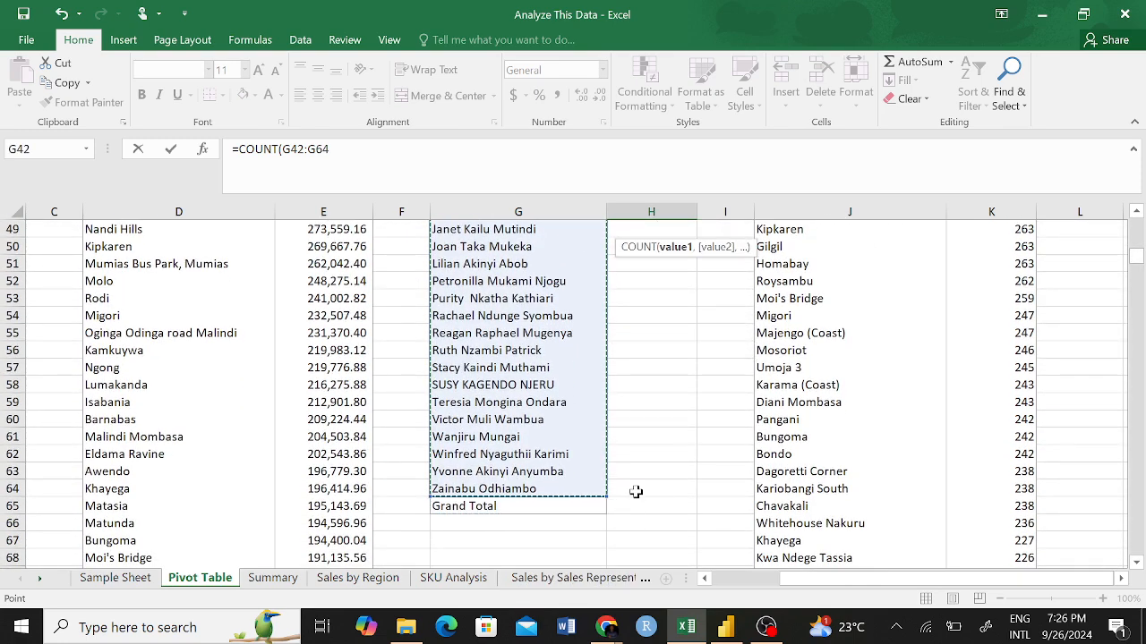
{"action": "key", "text": "Return"}
{"action": "scroll", "coordinate": [654, 358], "scroll_direction": "up", "scroll_amount": 4}
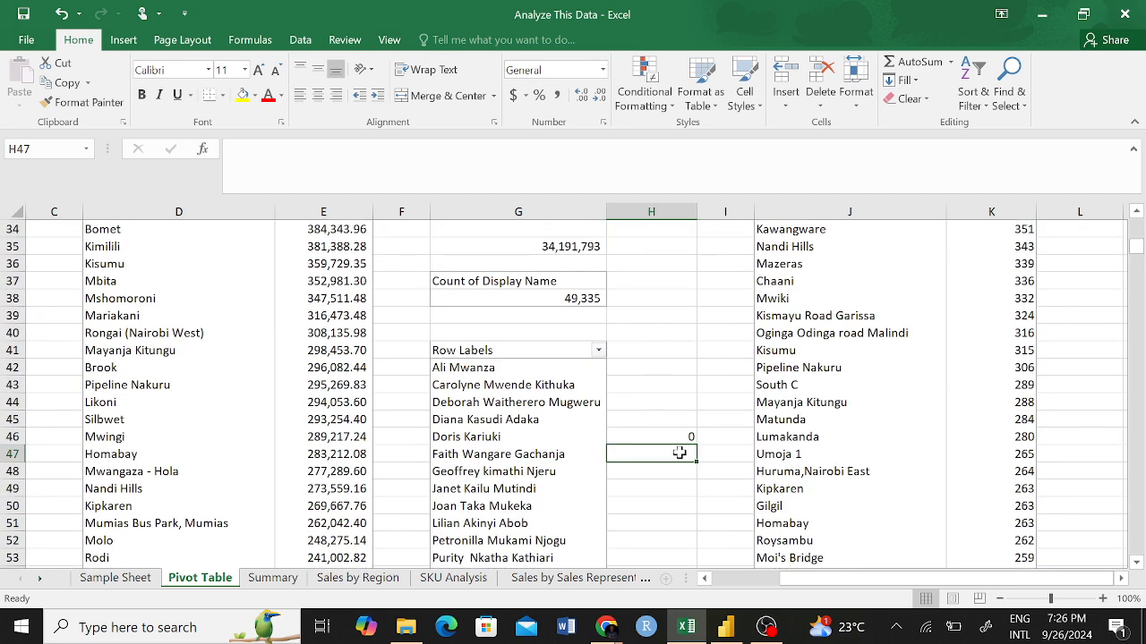
{"action": "left_click", "coordinate": [682, 437]}
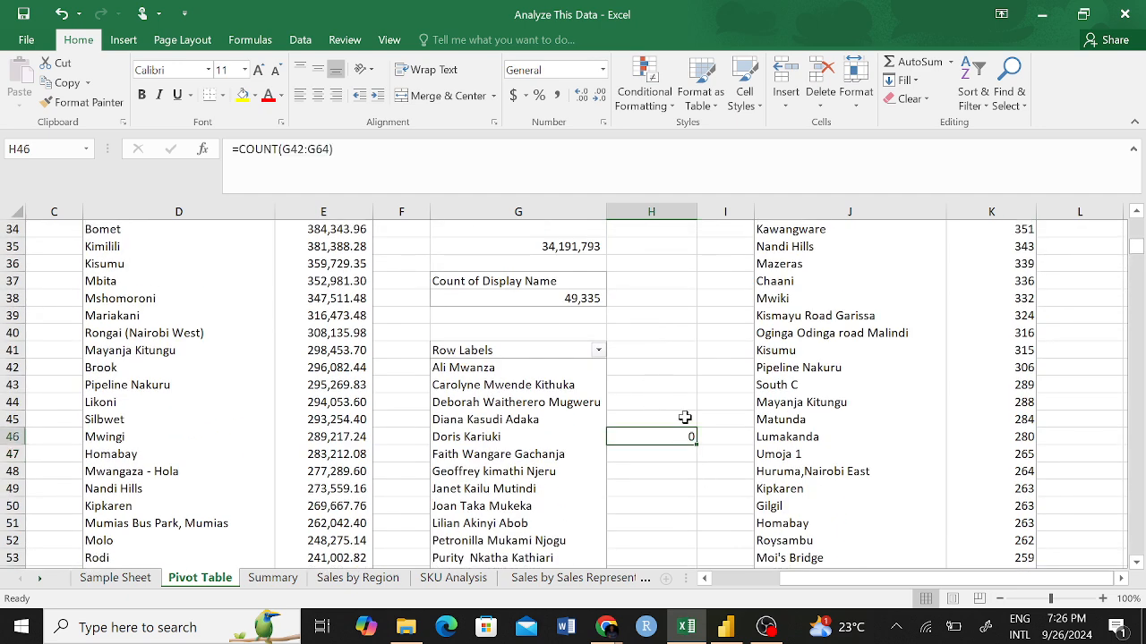
{"action": "left_click", "coordinate": [678, 485]}
{"action": "left_click", "coordinate": [683, 436]}
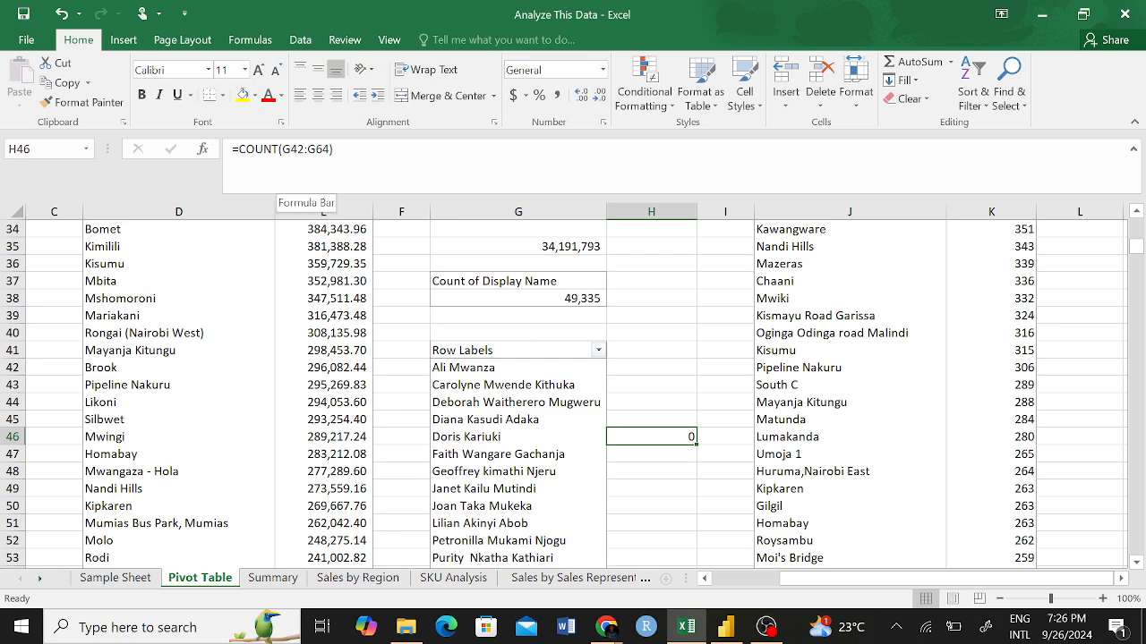
{"action": "key", "text": "BackSpace"}
{"action": "left_click", "coordinate": [680, 483]}
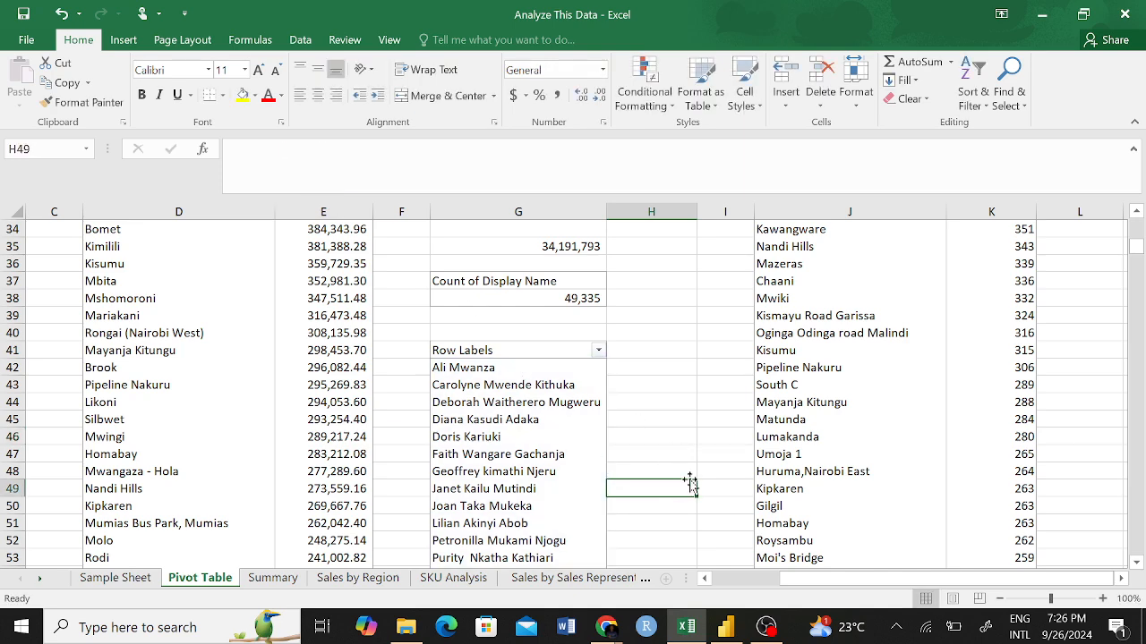
Count the non-empty Display Name entries in H47 with =COUNTA(G42:G64).
{"action": "left_click", "coordinate": [675, 452]}
{"action": "type", "text": "=COUNTA"}
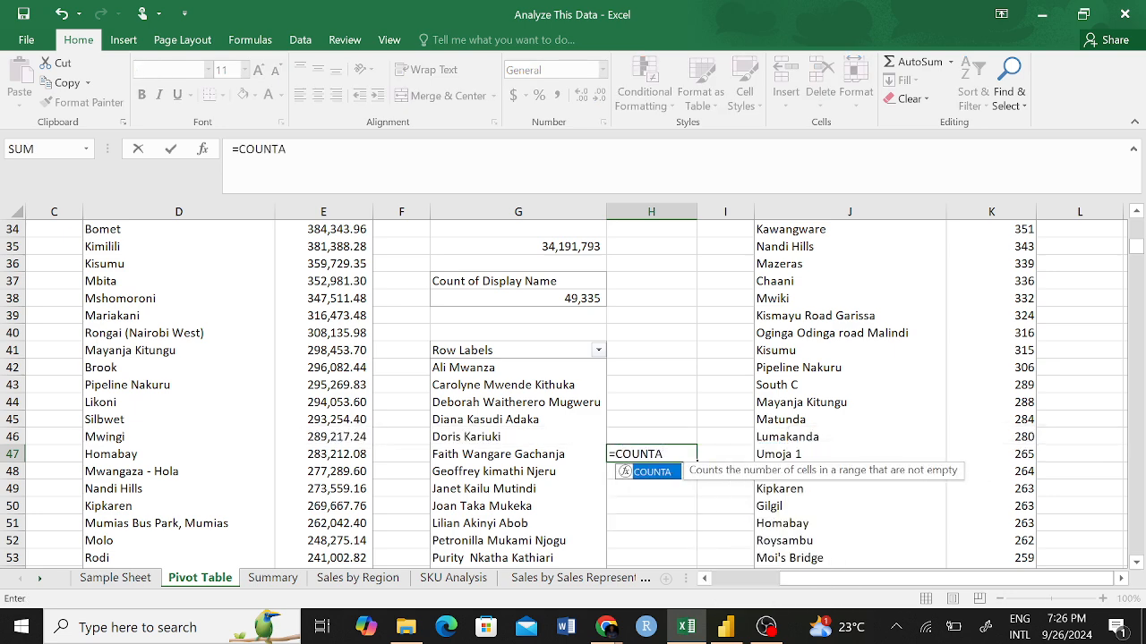
{"action": "type", "text": "("}
{"action": "left_click_drag", "start_coordinate": [520, 368], "coordinate": [544, 522]}
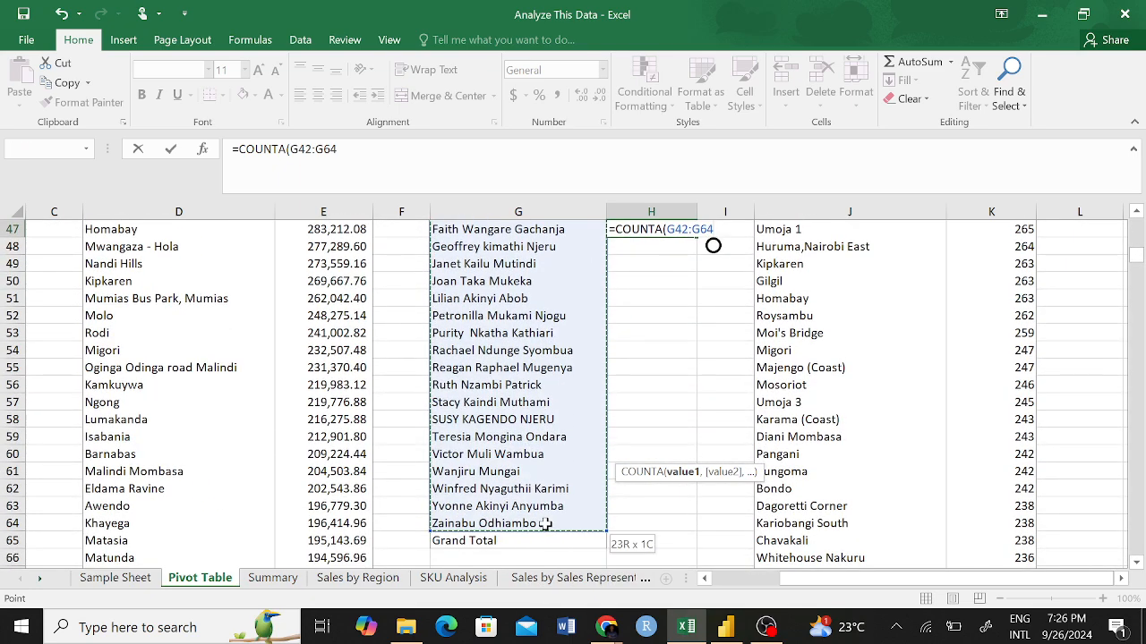
{"action": "key", "text": "Return"}
{"action": "scroll", "coordinate": [667, 368], "scroll_direction": "up", "scroll_amount": 3}
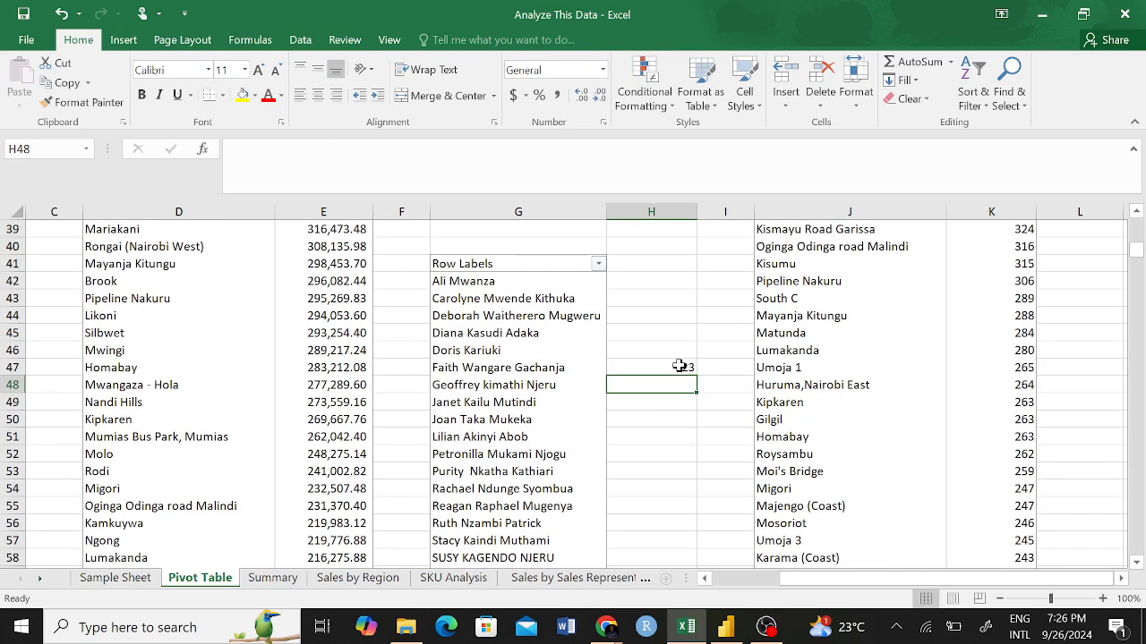
{"action": "left_click", "coordinate": [680, 367]}
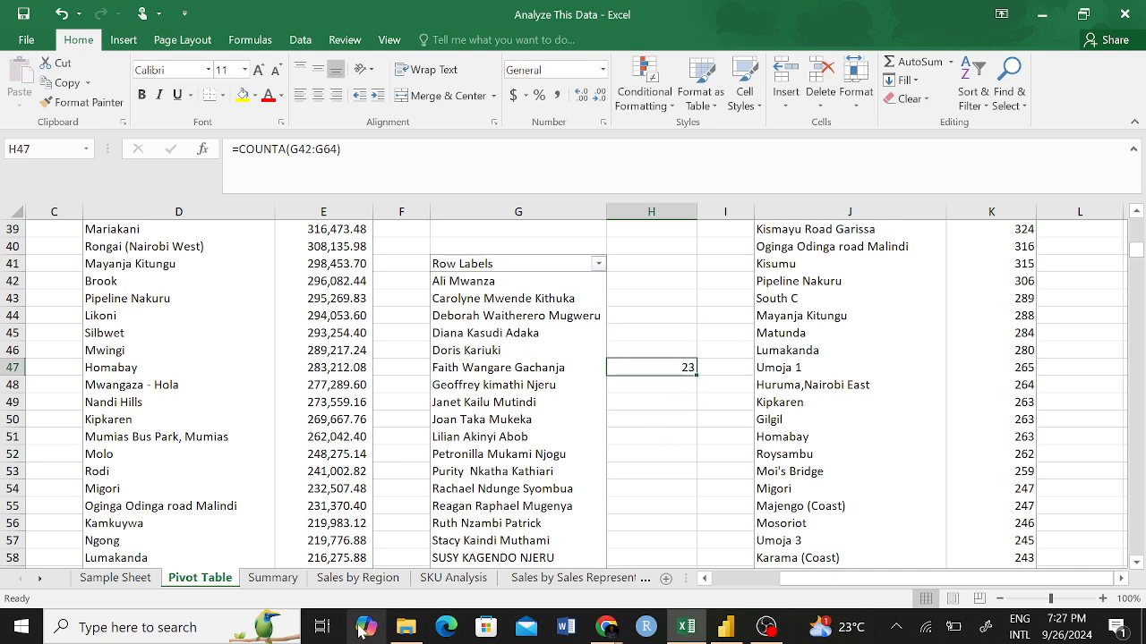
Link the second KPI card on the Summary sheet to cell H47 of the Pivot Table sheet.
{"action": "left_click", "coordinate": [283, 582]}
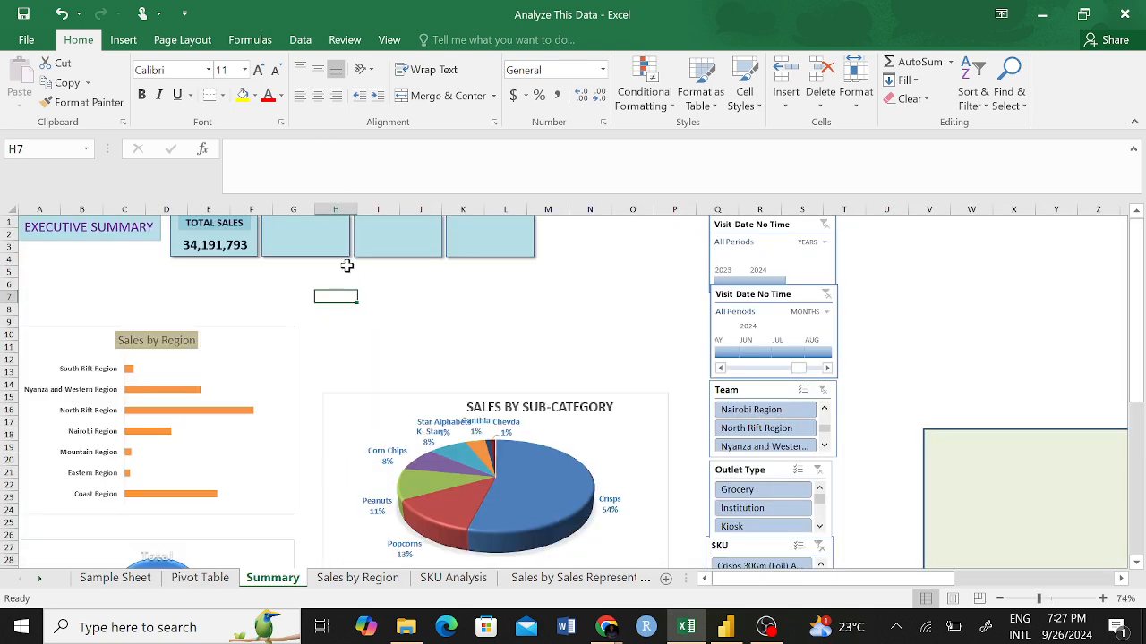
{"action": "left_click", "coordinate": [310, 233]}
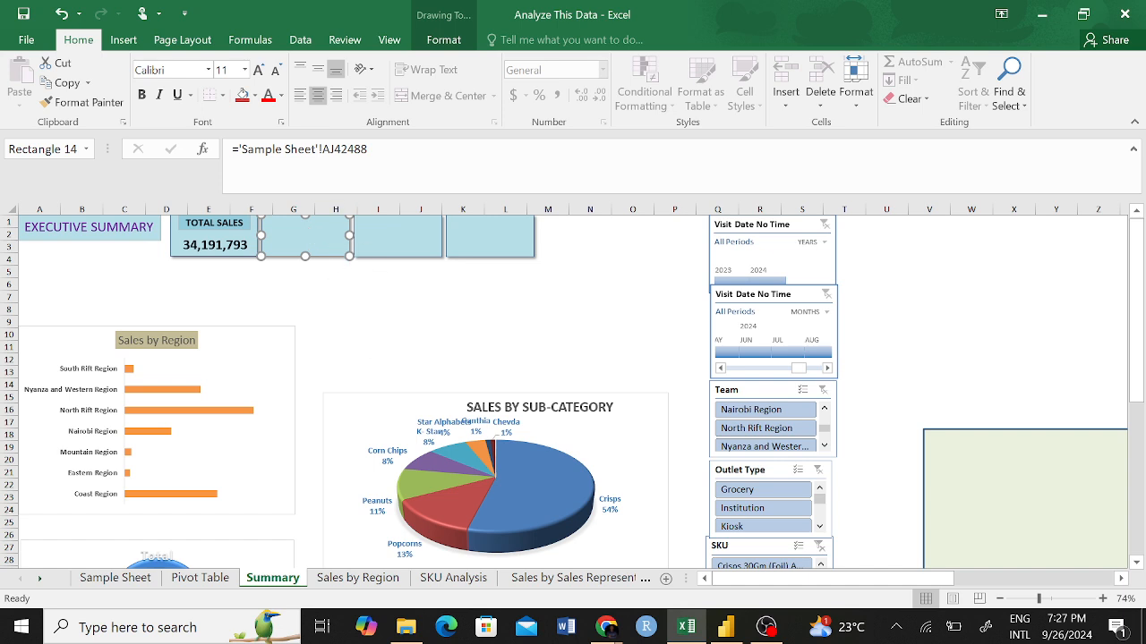
{"action": "left_click_drag", "start_coordinate": [370, 150], "coordinate": [254, 150]}
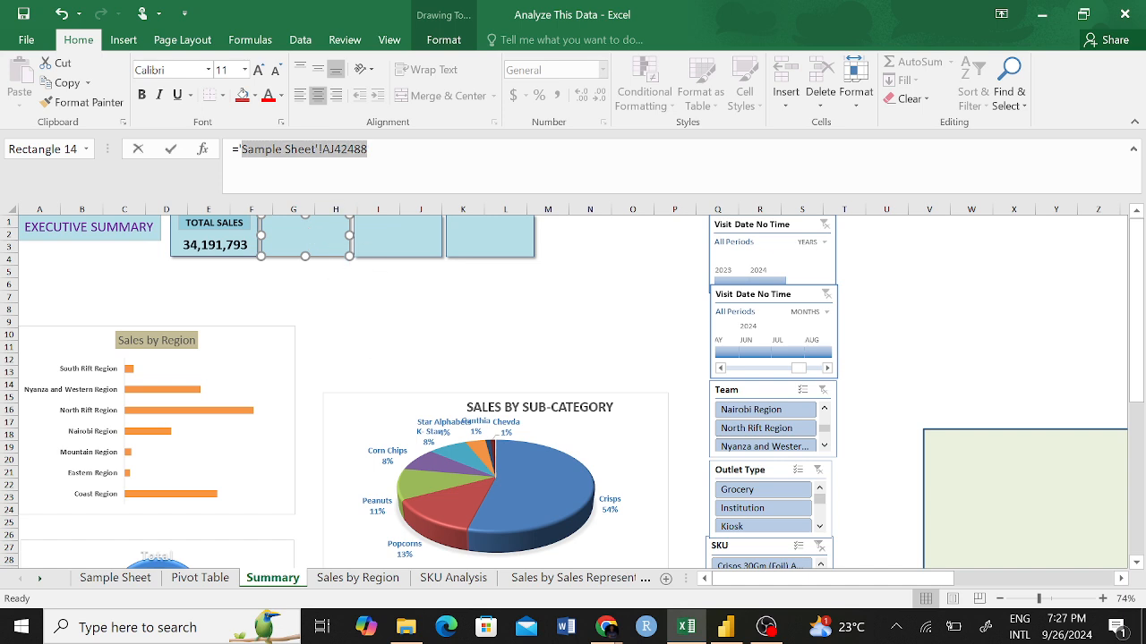
{"action": "key", "text": "BackSpace"}
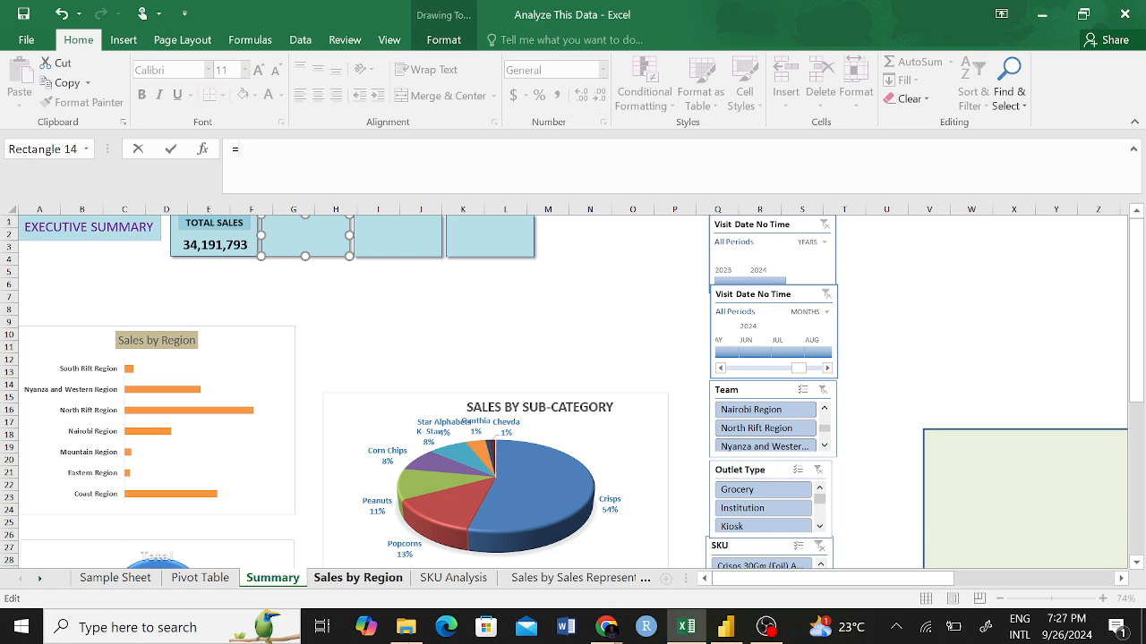
{"action": "left_click", "coordinate": [224, 579]}
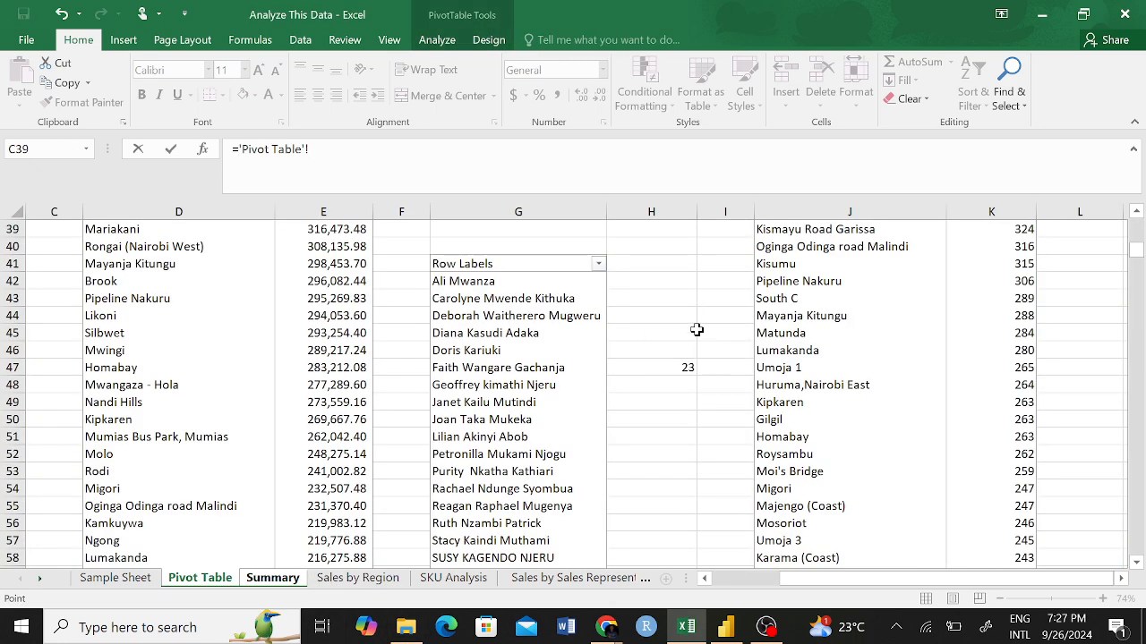
{"action": "left_click", "coordinate": [677, 367]}
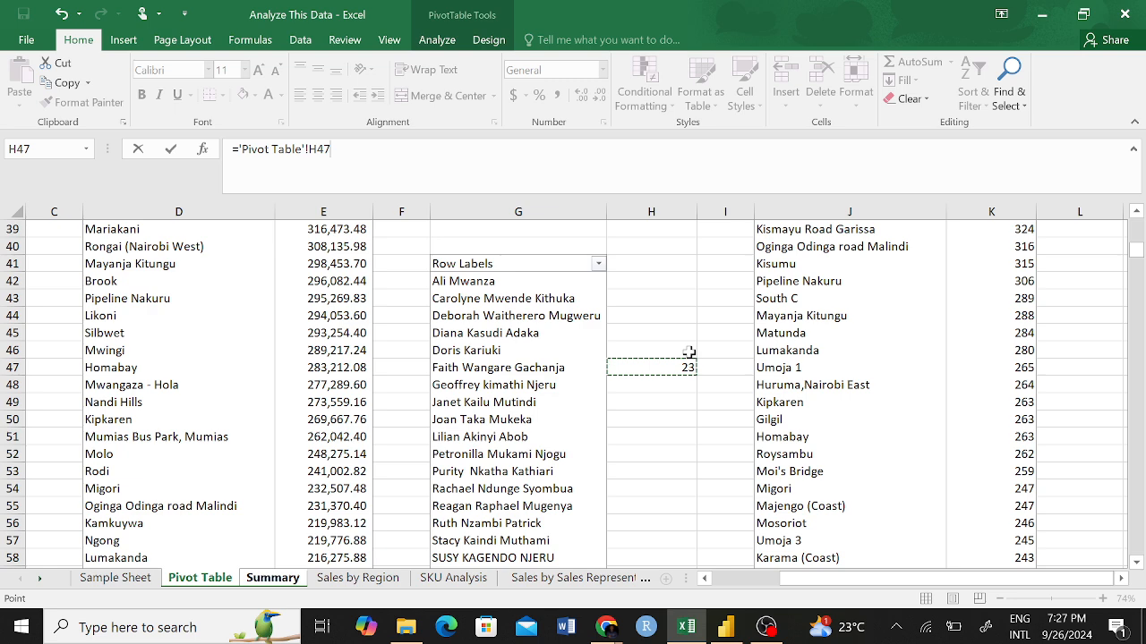
{"action": "key", "text": "Return"}
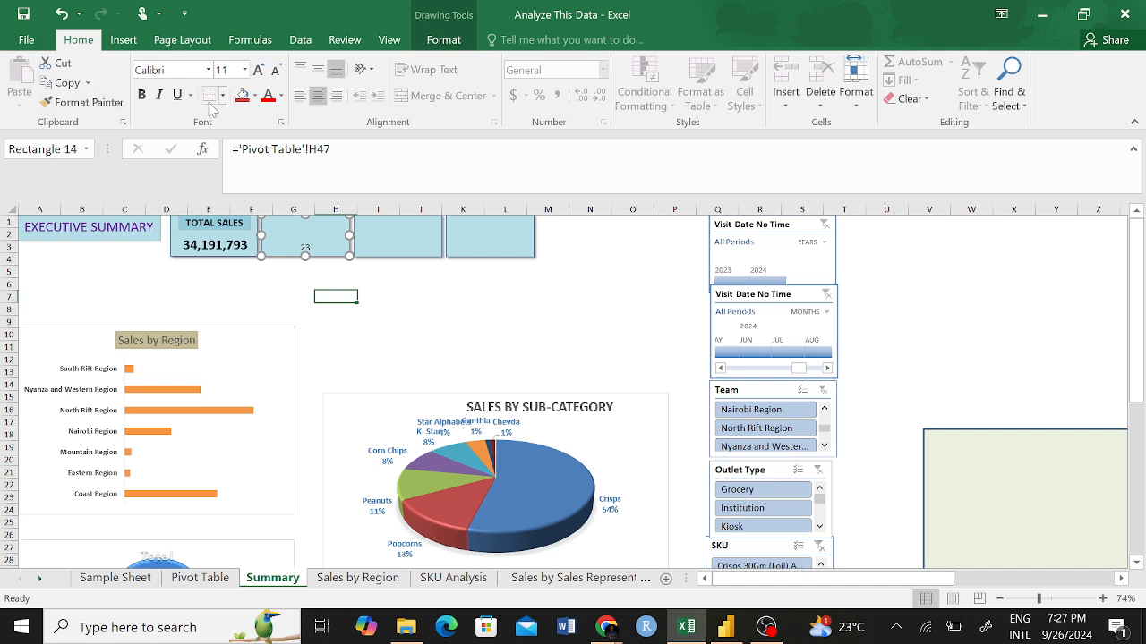
Set the font size of the second KPI card's value to 20.
{"action": "left_click", "coordinate": [183, 235]}
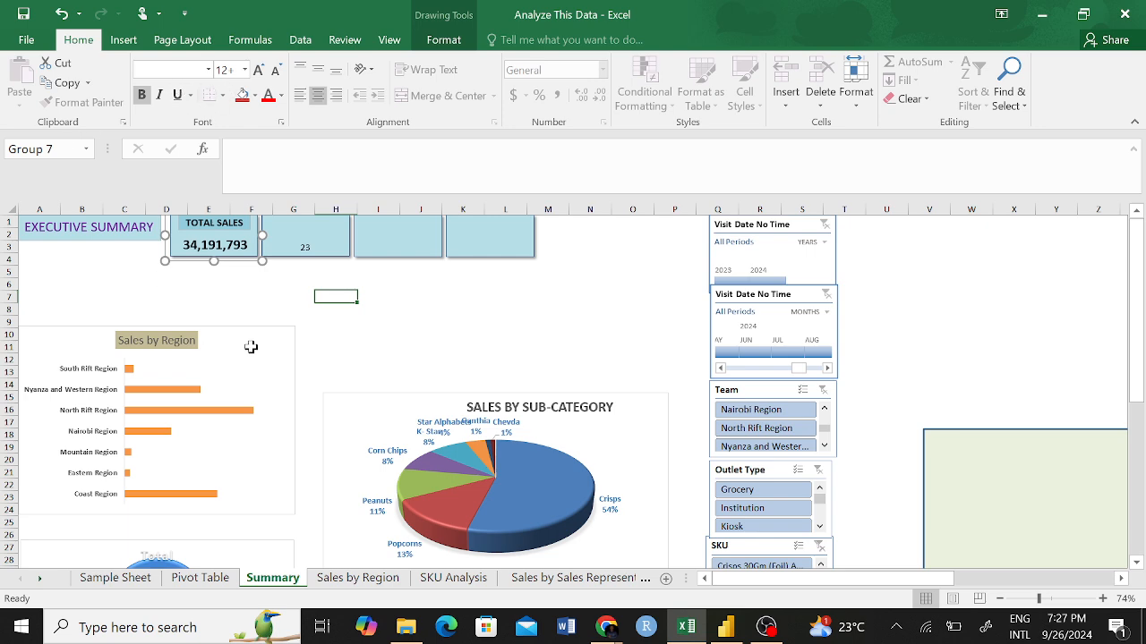
{"action": "left_click", "coordinate": [405, 320]}
{"action": "left_click", "coordinate": [180, 243]}
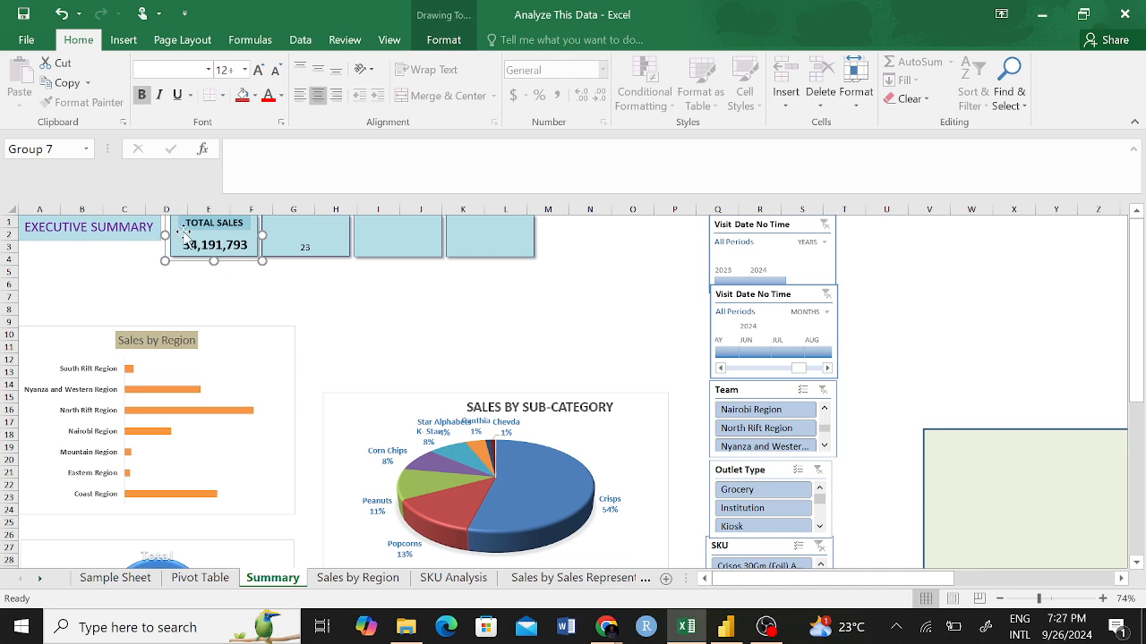
{"action": "left_click", "coordinate": [337, 308]}
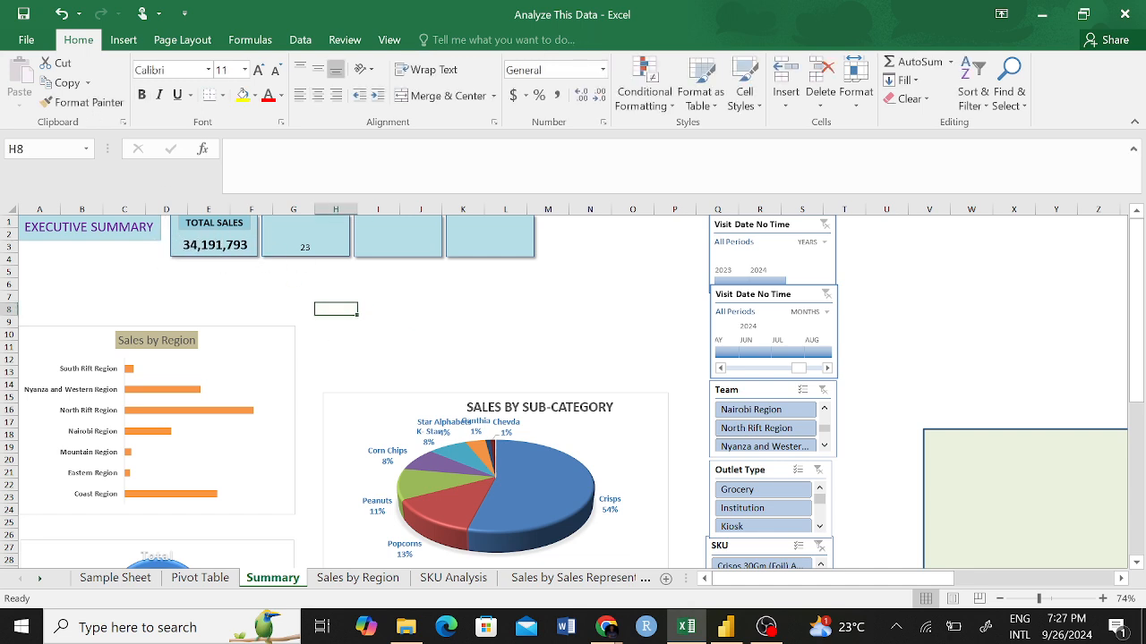
{"action": "left_click", "coordinate": [322, 250]}
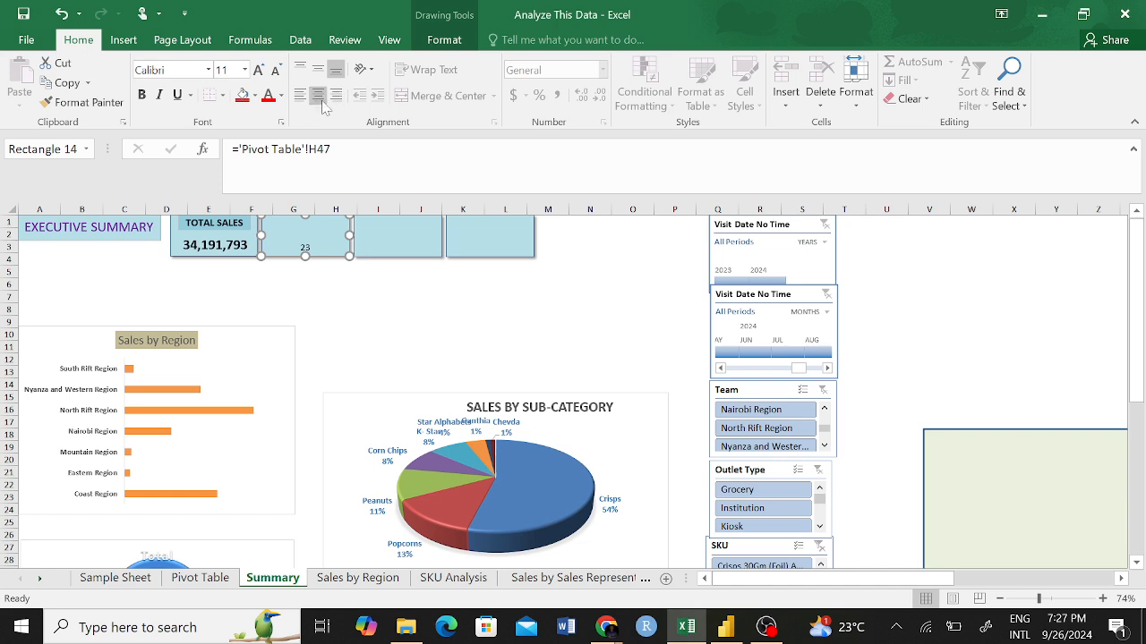
{"action": "left_click", "coordinate": [244, 72]}
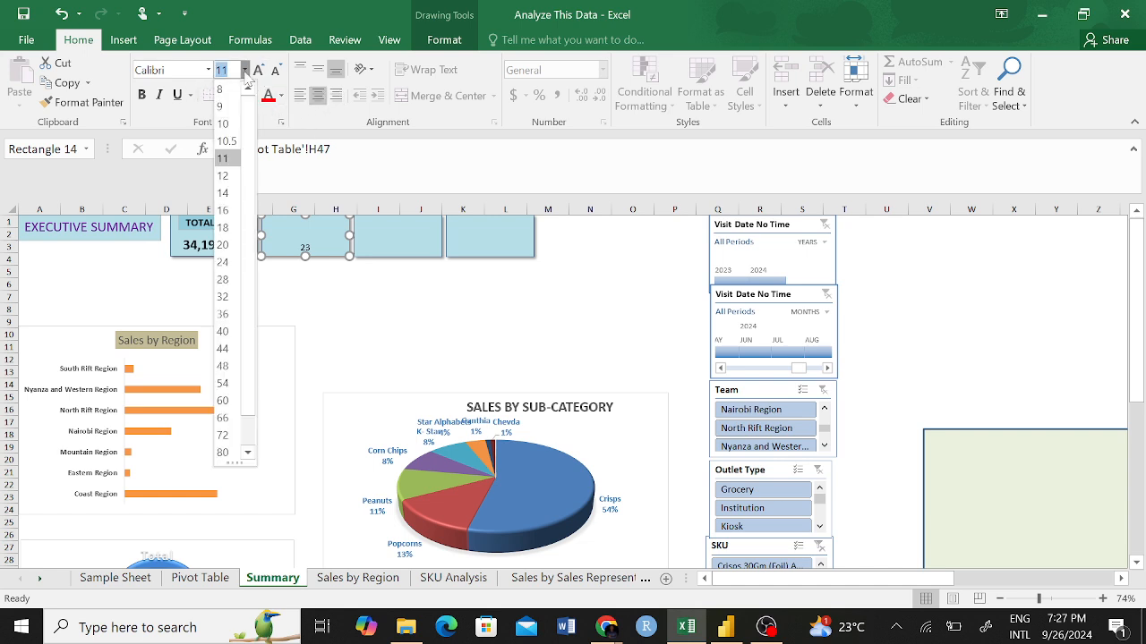
{"action": "left_click", "coordinate": [223, 245]}
{"action": "left_click", "coordinate": [244, 72]}
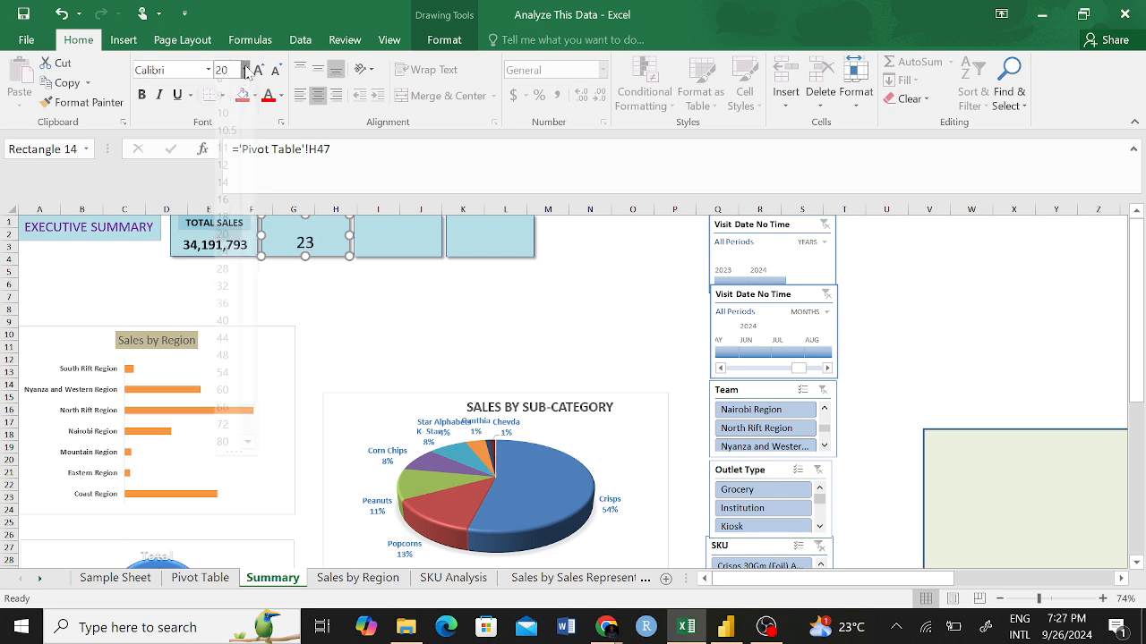
{"action": "left_click", "coordinate": [357, 317]}
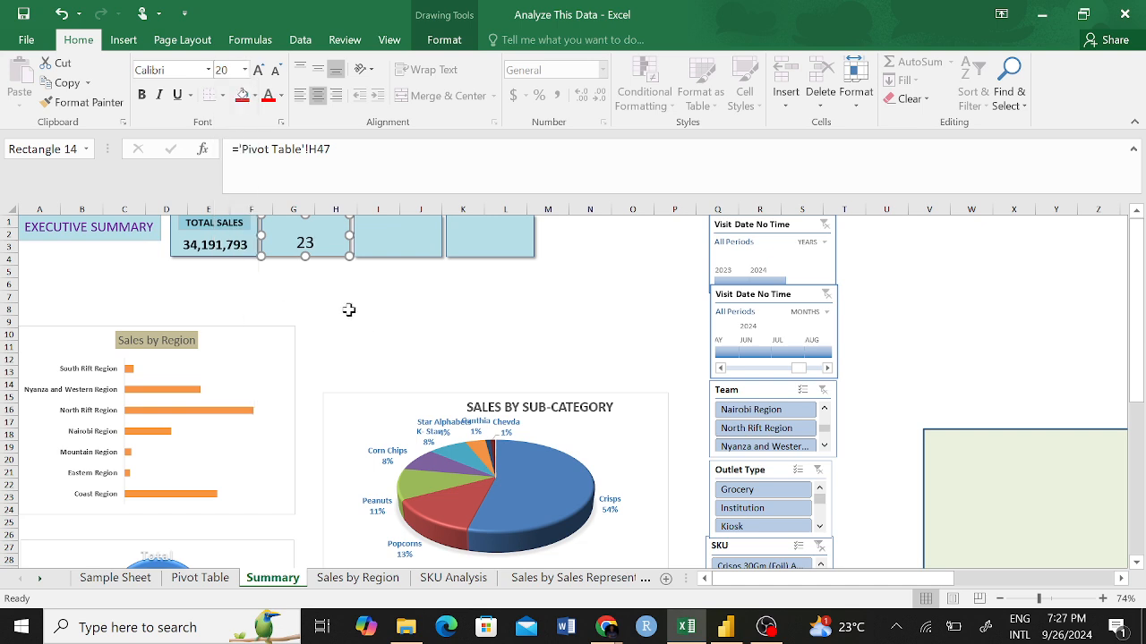
Format the second KPI card's value as bold at font size 16, matching the Total Sales card.
{"action": "left_click", "coordinate": [222, 251]}
{"action": "left_click", "coordinate": [224, 253]}
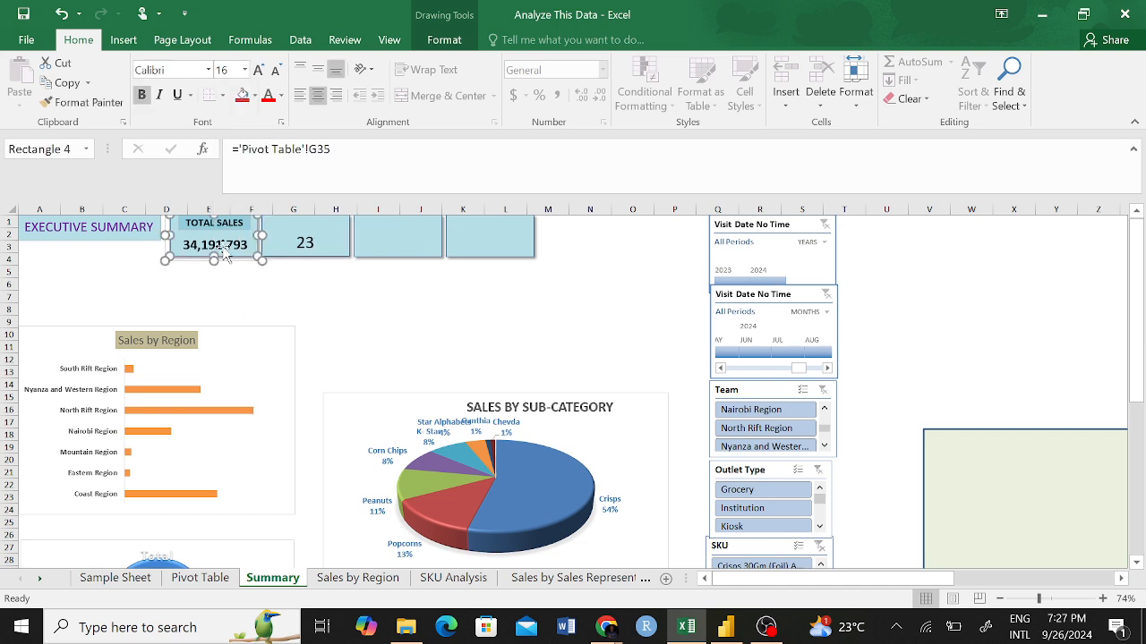
{"action": "left_click", "coordinate": [336, 231]}
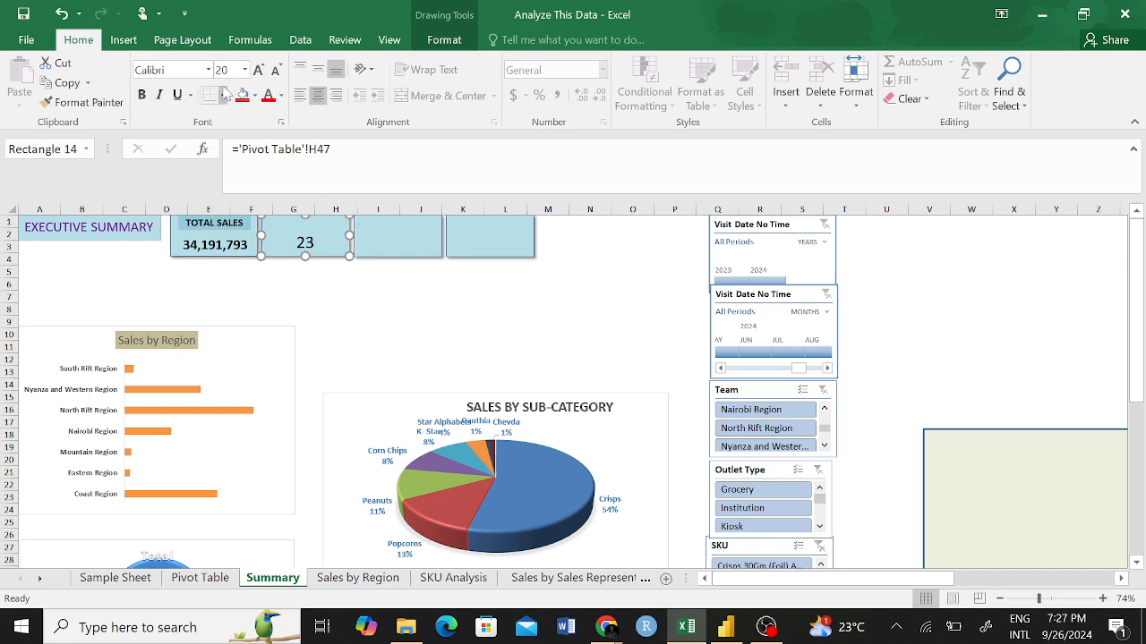
{"action": "left_click", "coordinate": [244, 71]}
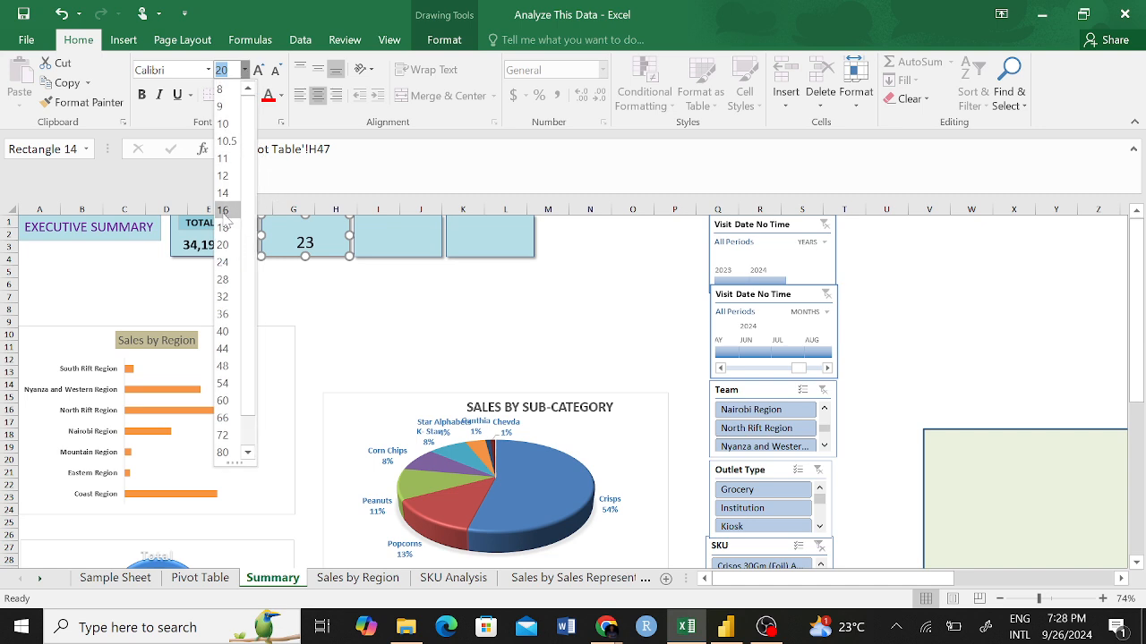
{"action": "left_click", "coordinate": [228, 245]}
{"action": "left_click", "coordinate": [330, 275]}
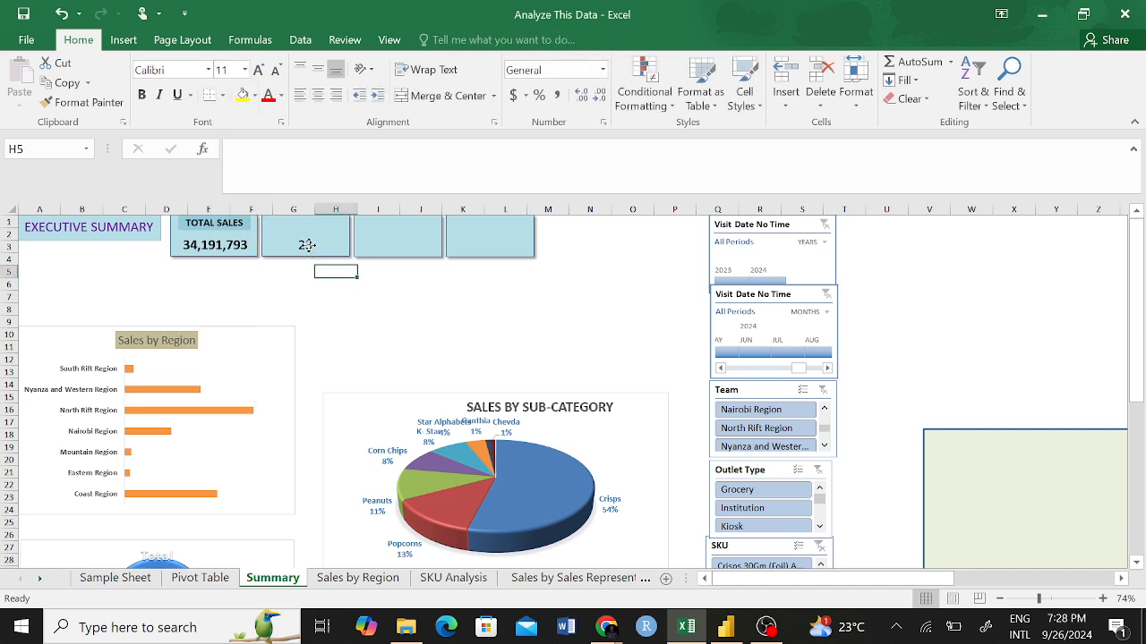
{"action": "left_click", "coordinate": [307, 245]}
{"action": "key", "text": "ctrl+b"}
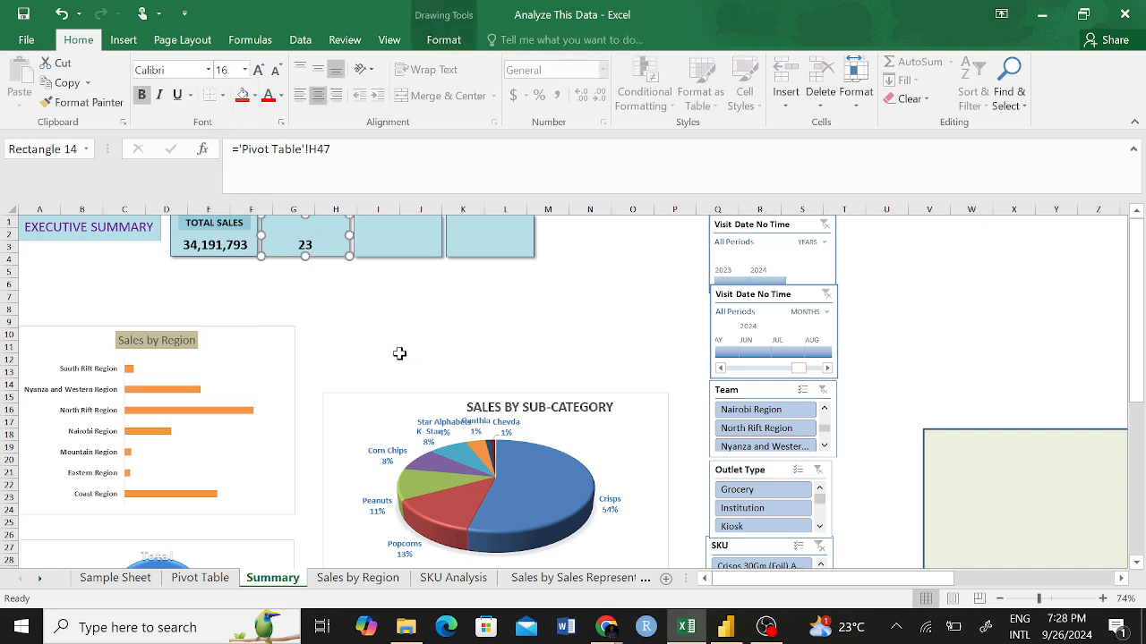
{"action": "left_click", "coordinate": [376, 336]}
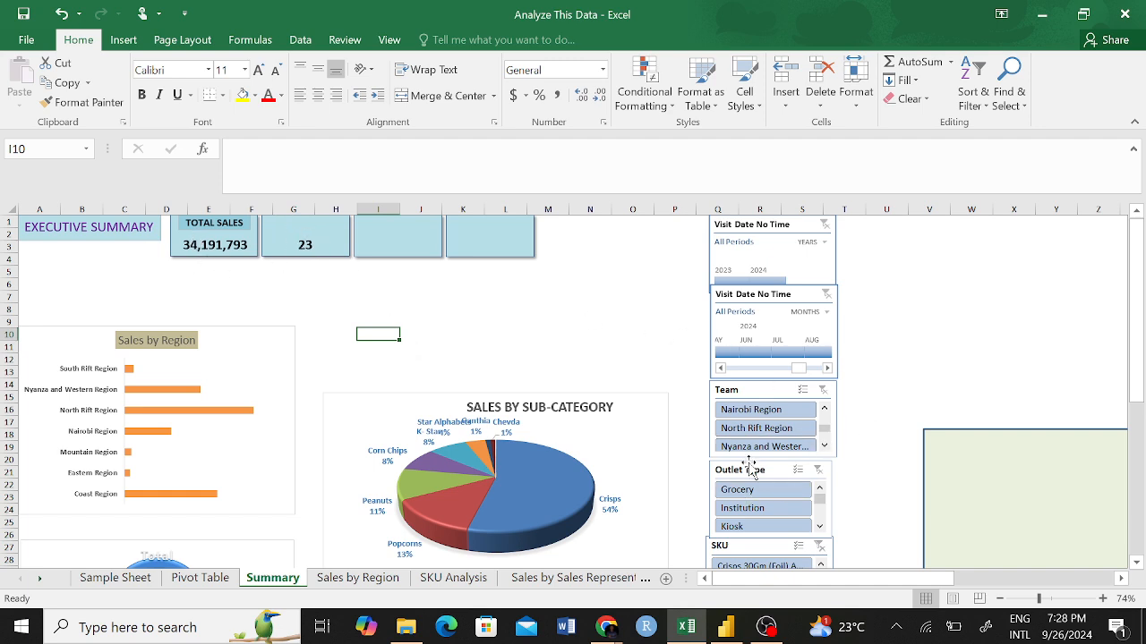
Check the KPI cards against the Nairobi, North Rift, Nyanza and Western, and Coast regions in the Team slicer, then clear its filter.
{"action": "left_click", "coordinate": [761, 410]}
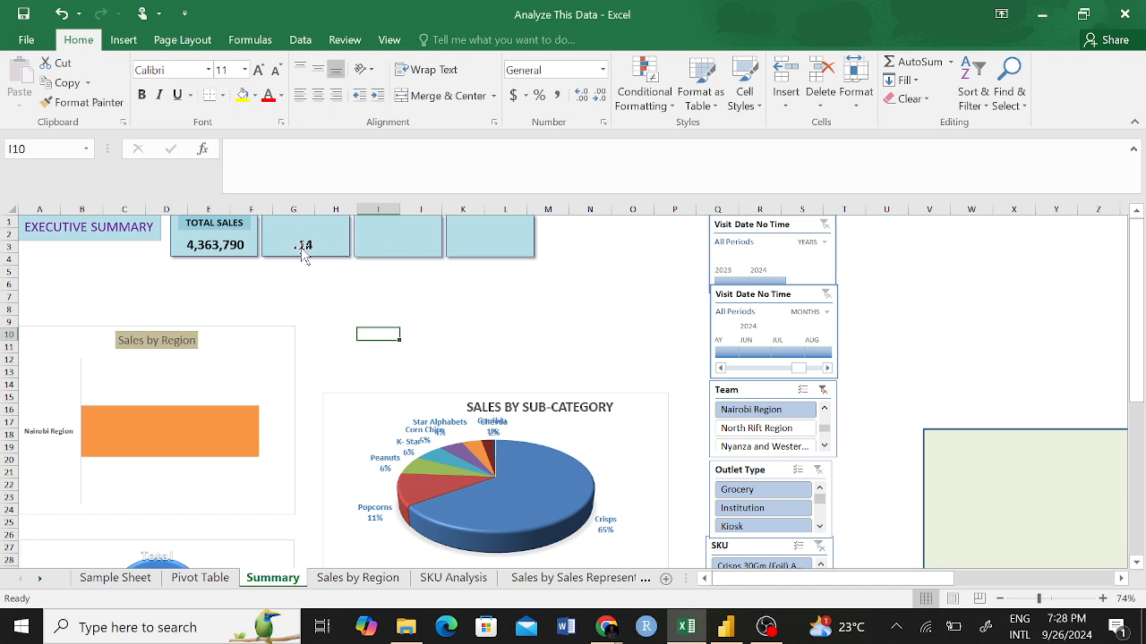
{"action": "left_click", "coordinate": [768, 427]}
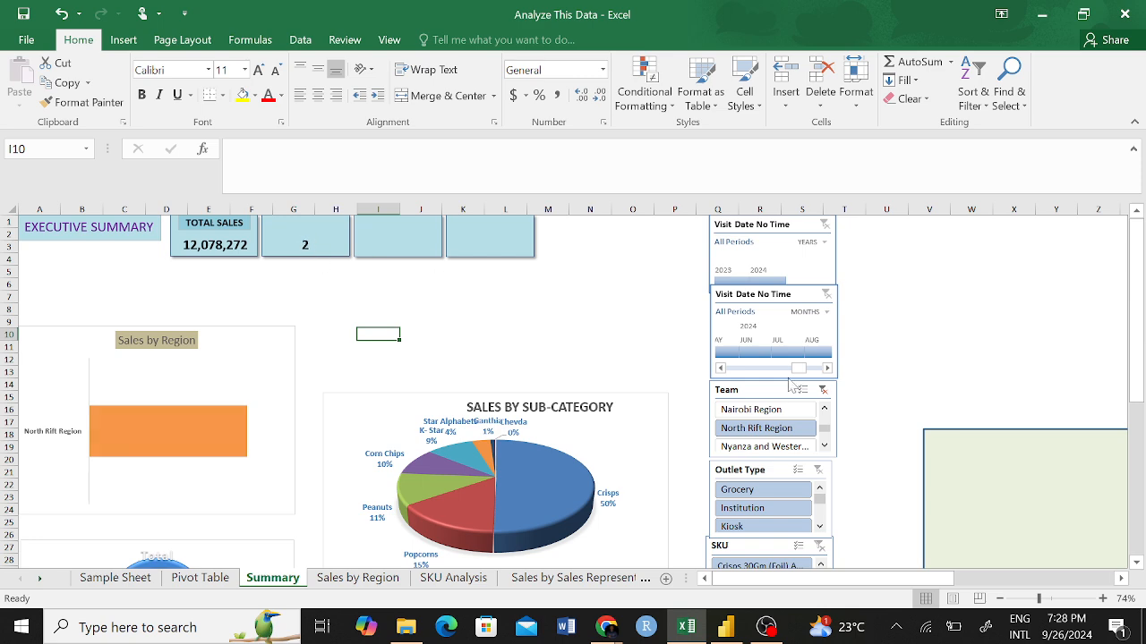
{"action": "left_click", "coordinate": [774, 449]}
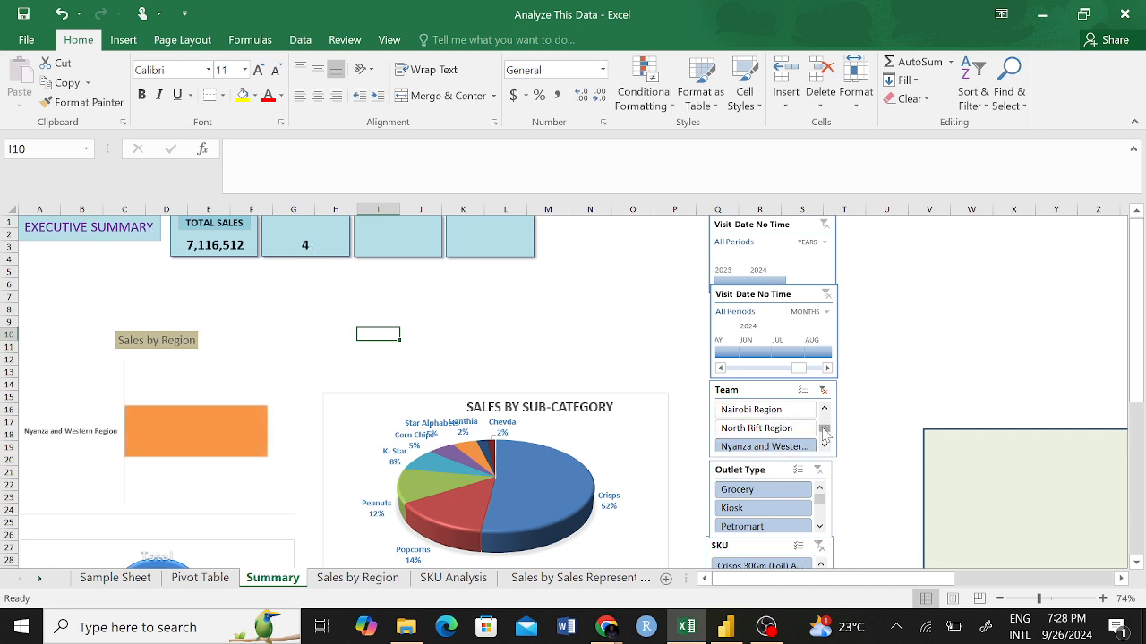
{"action": "left_click_drag", "start_coordinate": [823, 432], "coordinate": [824, 424]}
{"action": "left_click", "coordinate": [788, 410]}
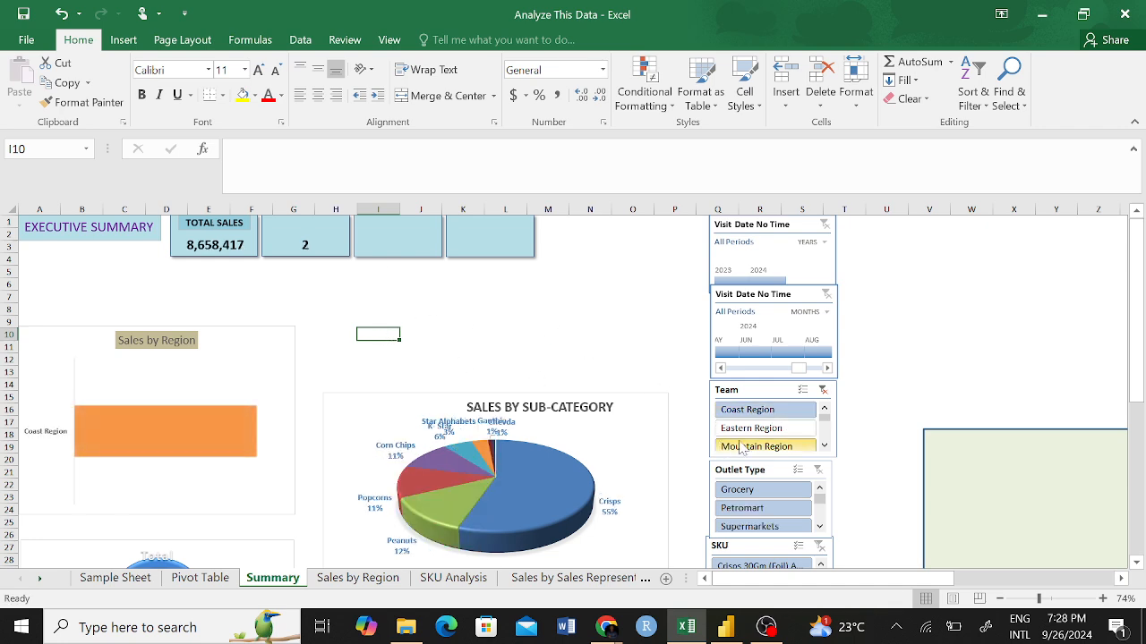
{"action": "left_click", "coordinate": [818, 391]}
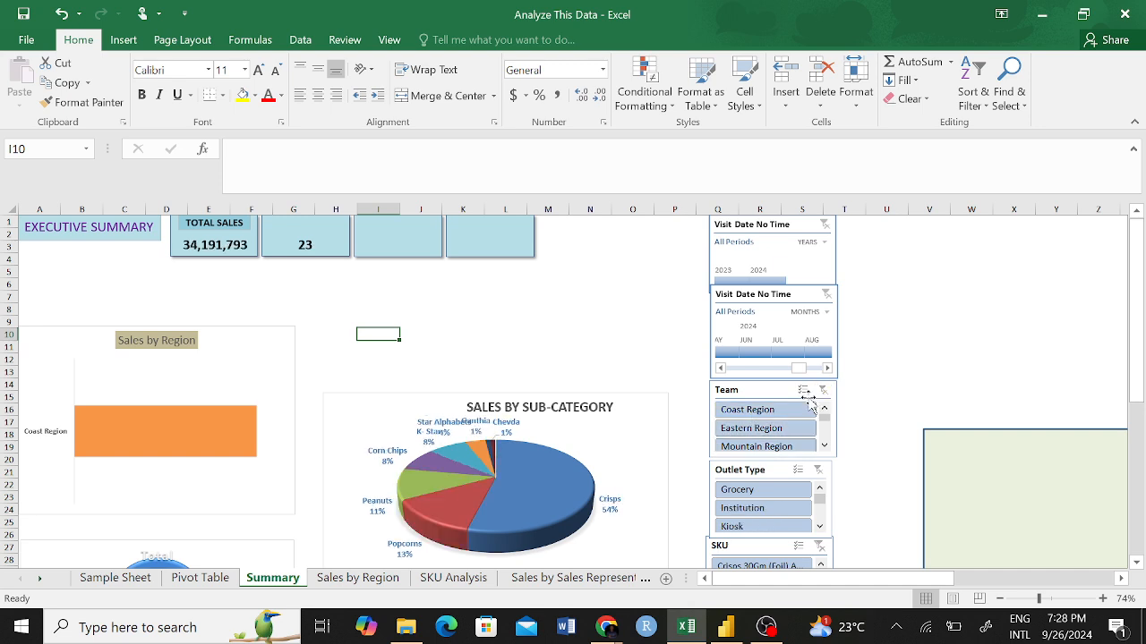
{"action": "left_click_drag", "start_coordinate": [637, 235], "coordinate": [695, 323]}
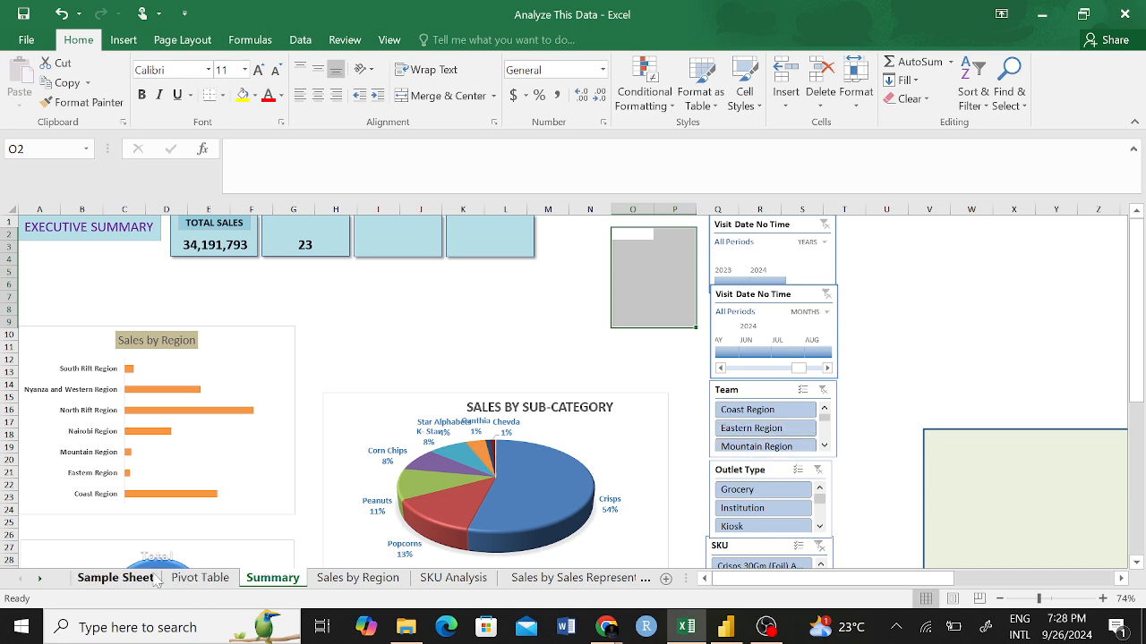
{"action": "left_click", "coordinate": [420, 295]}
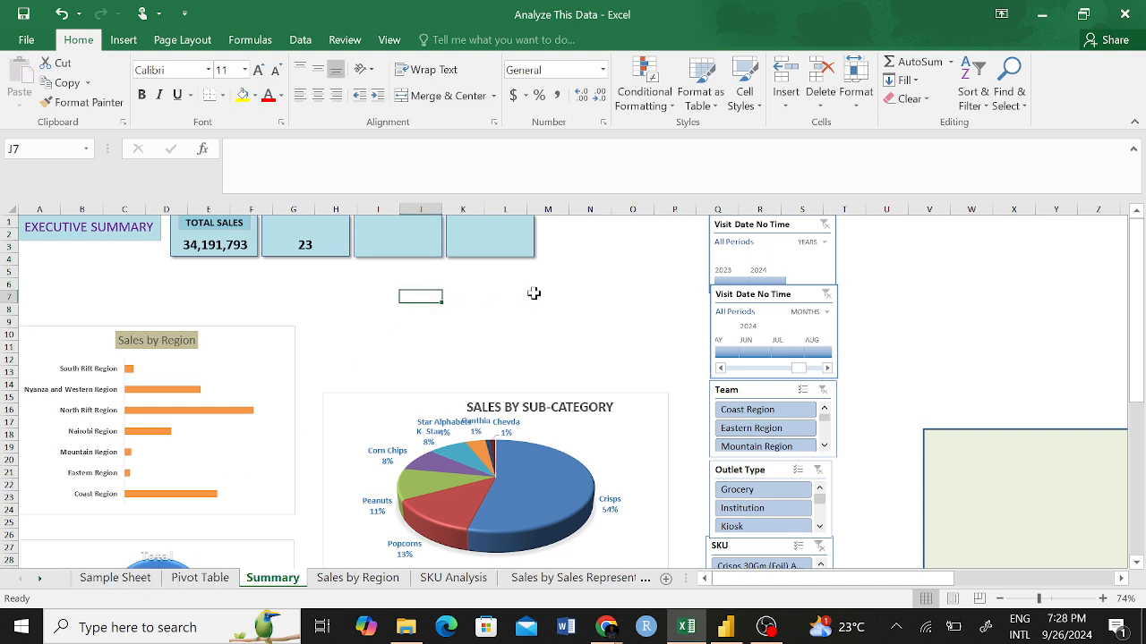
Add a Display Name slicer from the pivot table in column G of the Pivot Table sheet.
{"action": "left_click", "coordinate": [200, 578]}
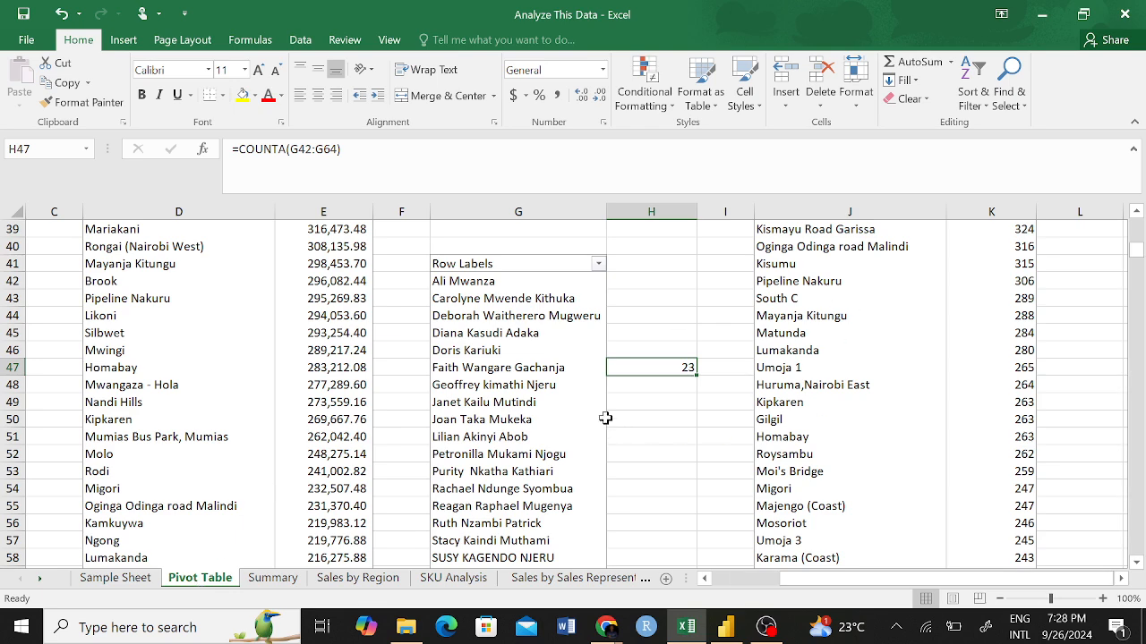
{"action": "scroll", "coordinate": [522, 402], "scroll_direction": "up", "scroll_amount": 1}
{"action": "scroll", "coordinate": [521, 335], "scroll_direction": "down", "scroll_amount": 1}
{"action": "left_click", "coordinate": [555, 267]}
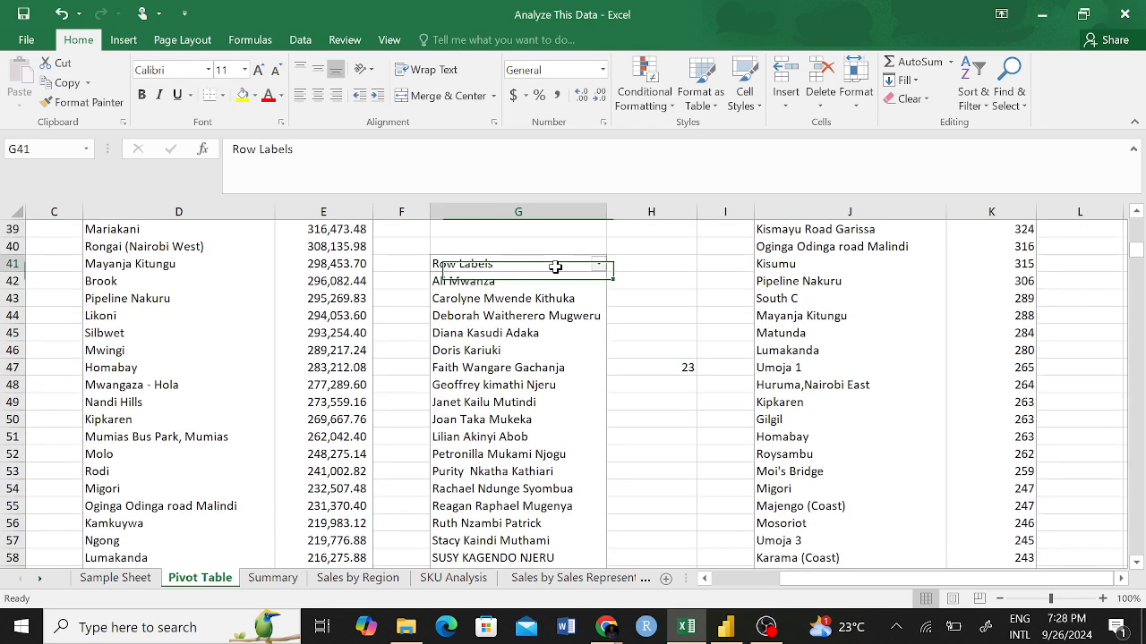
{"action": "right_click", "coordinate": [555, 266]}
{"action": "left_click", "coordinate": [662, 442]}
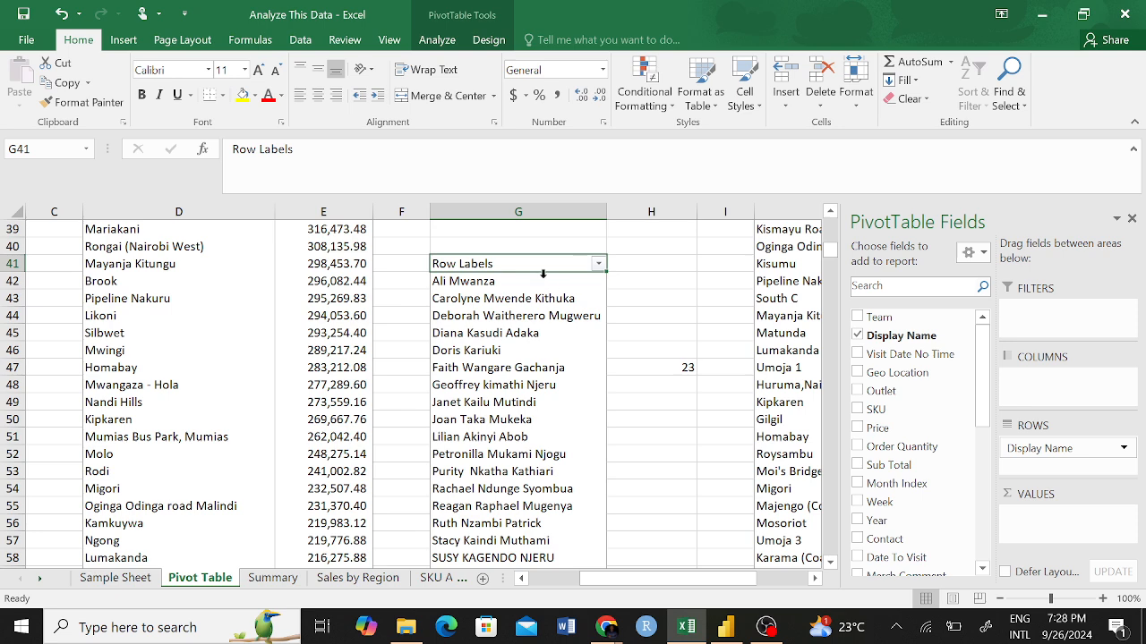
{"action": "right_click", "coordinate": [889, 337]}
{"action": "left_click", "coordinate": [949, 431]}
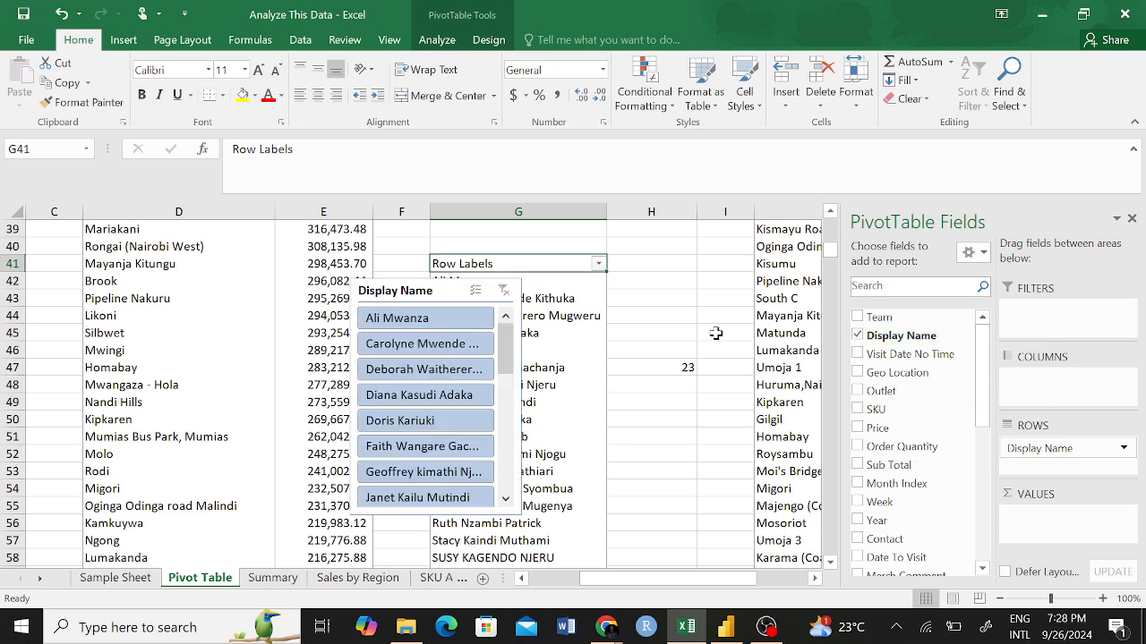
Move the Display Name slicer to the Summary sheet and place it beside the Visit Date timelines at the top.
{"action": "left_click", "coordinate": [437, 295]}
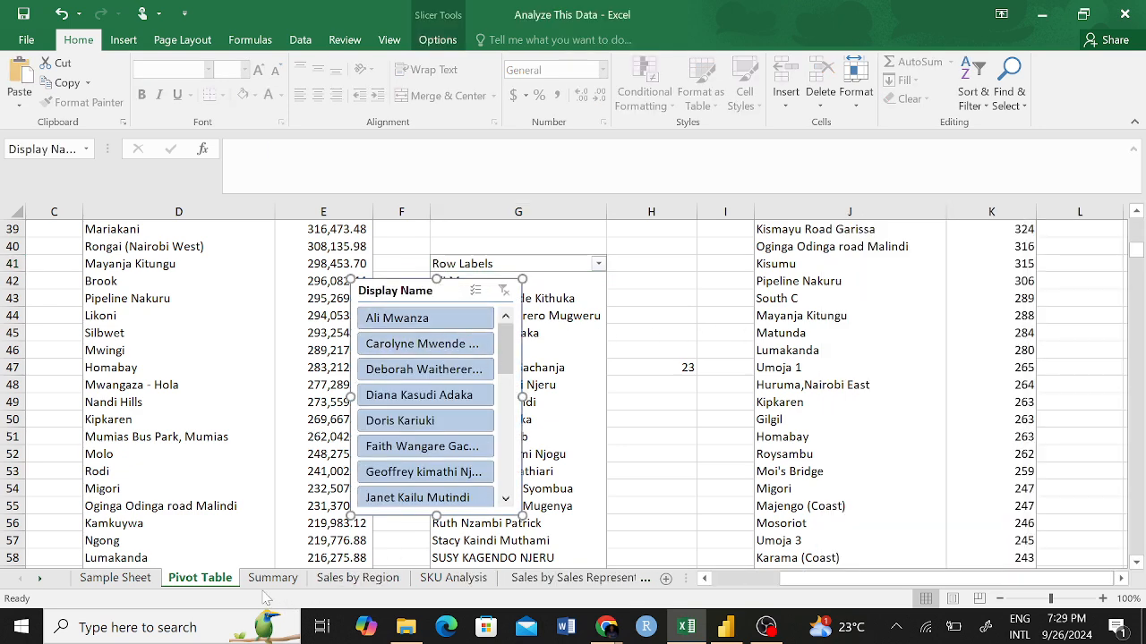
{"action": "key", "text": "ctrl+x"}
{"action": "left_click", "coordinate": [276, 578]}
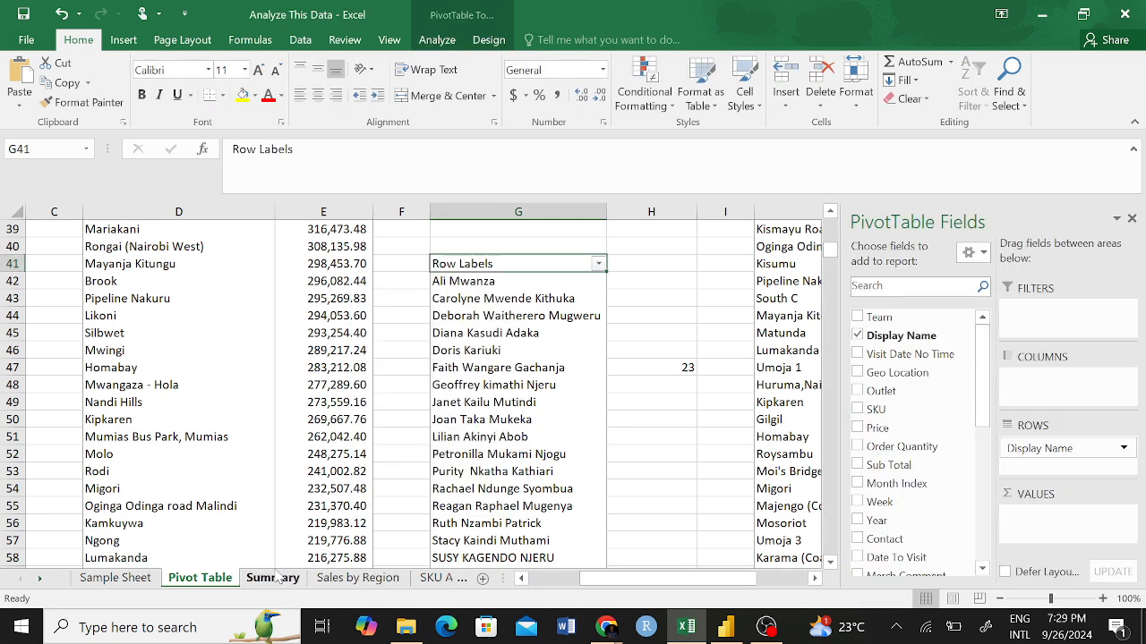
{"action": "scroll", "coordinate": [792, 497], "scroll_direction": "down", "scroll_amount": 3}
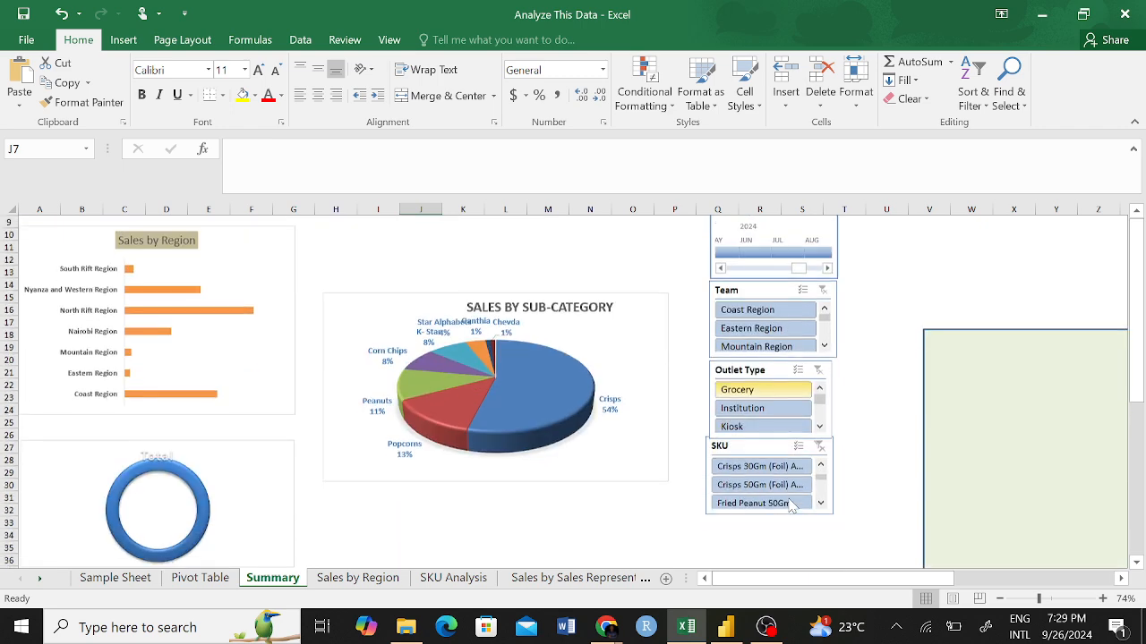
{"action": "scroll", "coordinate": [788, 503], "scroll_direction": "up", "scroll_amount": 3}
{"action": "left_click", "coordinate": [648, 258]}
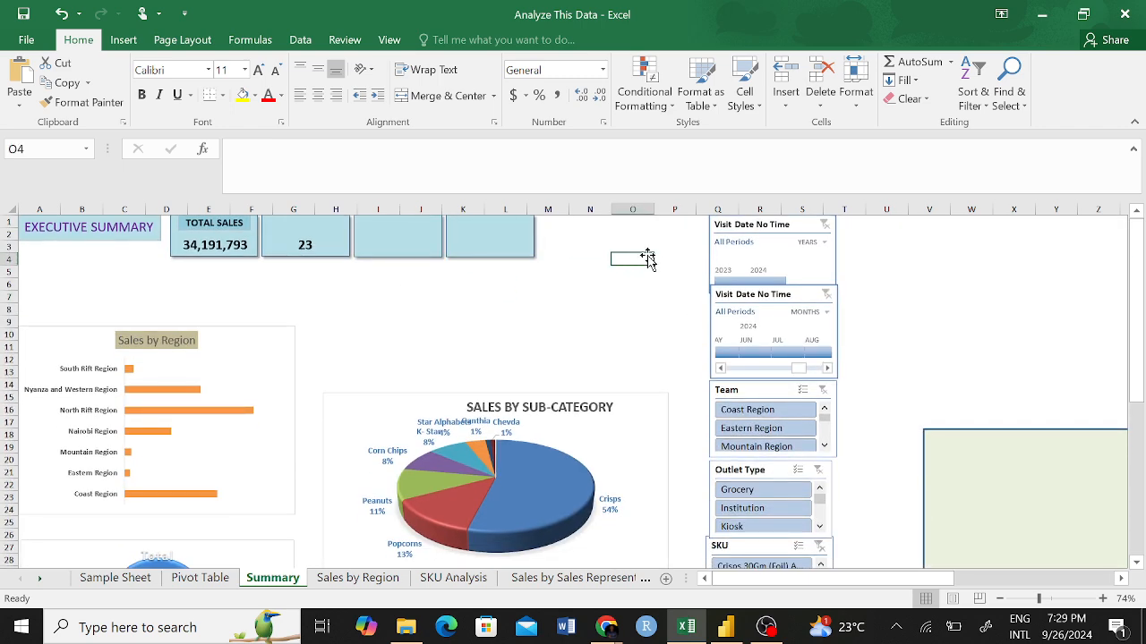
{"action": "key", "text": "ctrl+v"}
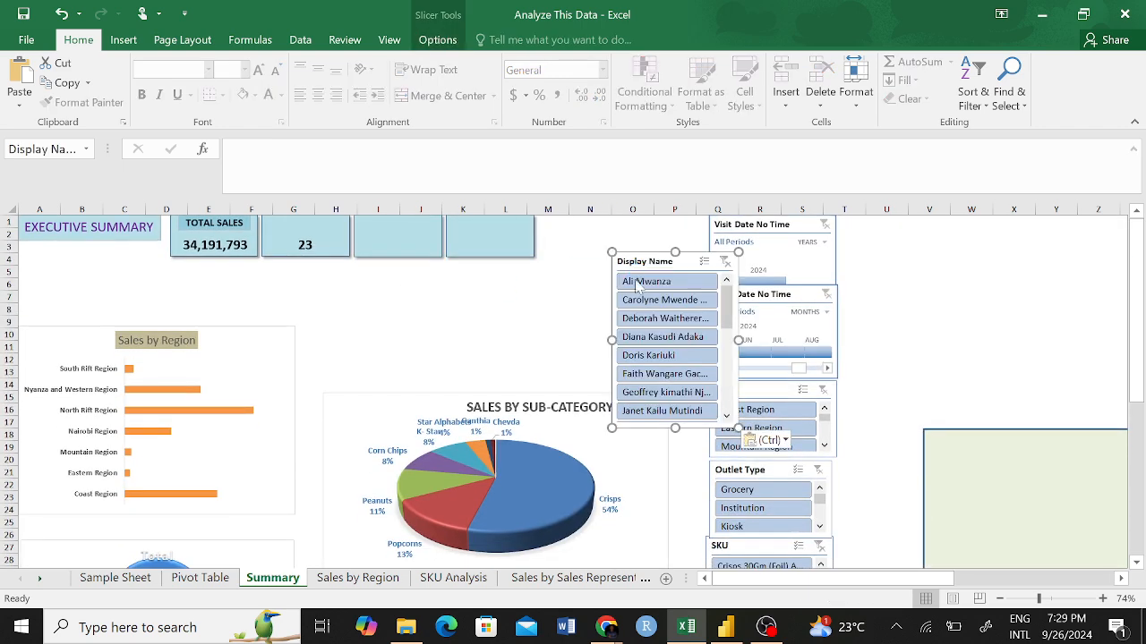
{"action": "left_click_drag", "start_coordinate": [651, 260], "coordinate": [624, 209]}
{"action": "left_click_drag", "start_coordinate": [687, 262], "coordinate": [655, 223]}
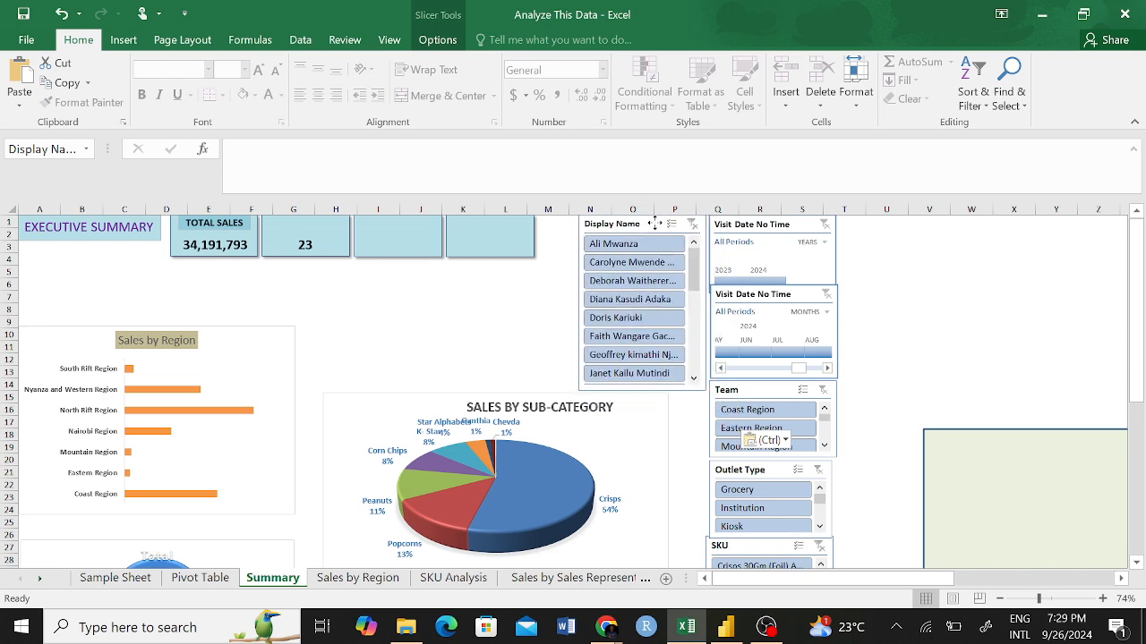
{"action": "left_click", "coordinate": [542, 298]}
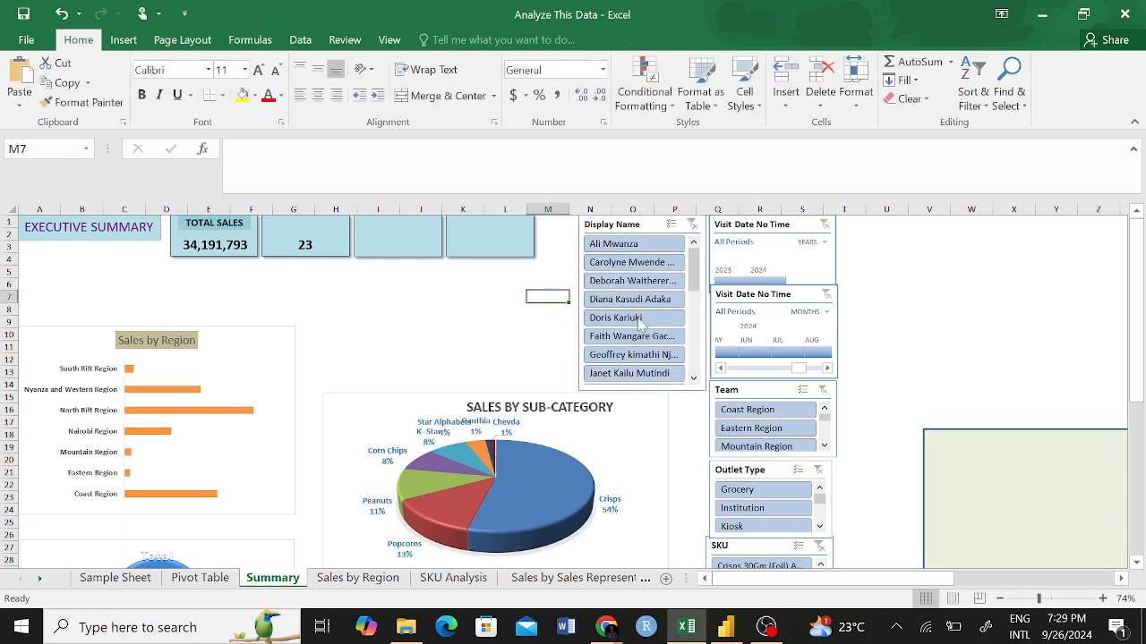
Filter the Team slicer to Coast Region and set the Display Name slicer to hide items with no data.
{"action": "left_click", "coordinate": [775, 412]}
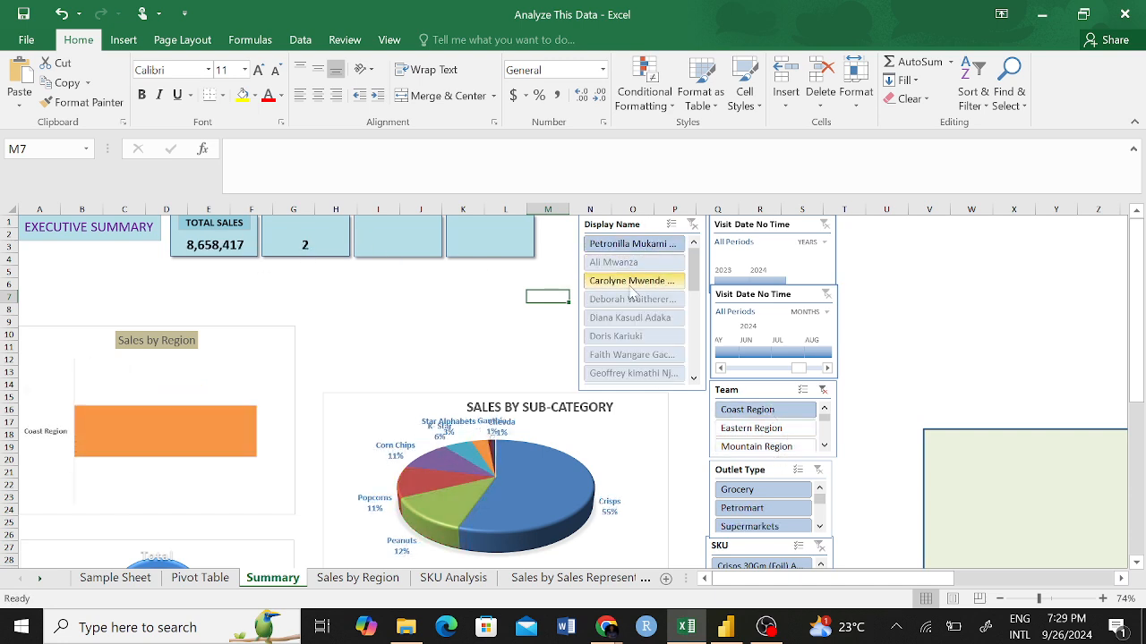
{"action": "scroll", "coordinate": [635, 309], "scroll_direction": "down", "scroll_amount": 2}
{"action": "scroll", "coordinate": [640, 318], "scroll_direction": "up", "scroll_amount": 2}
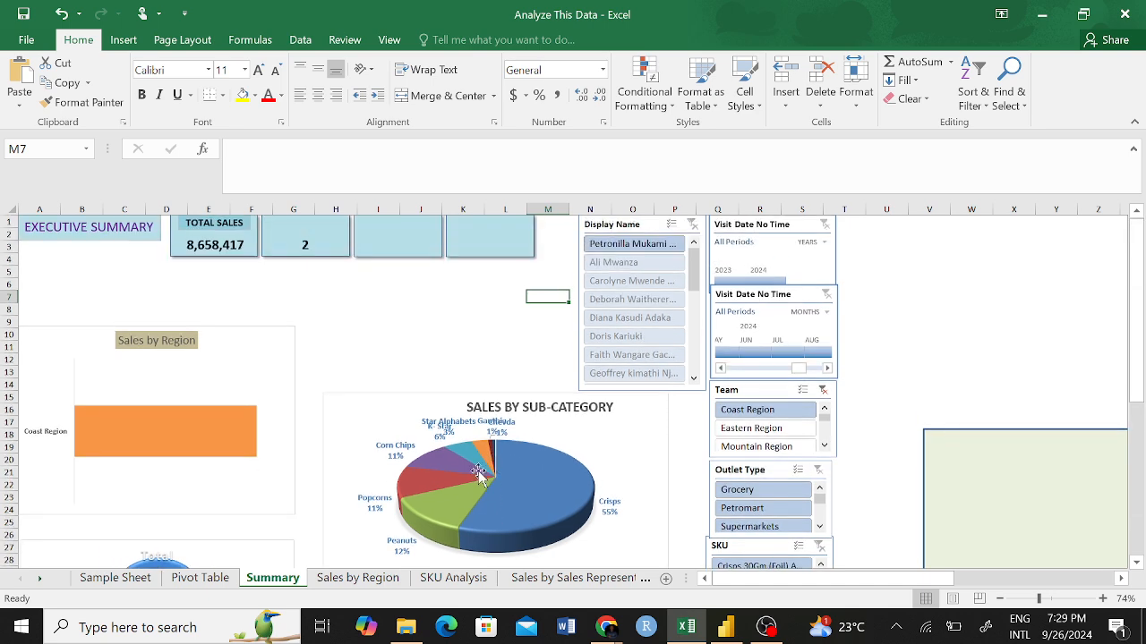
{"action": "right_click", "coordinate": [651, 223]}
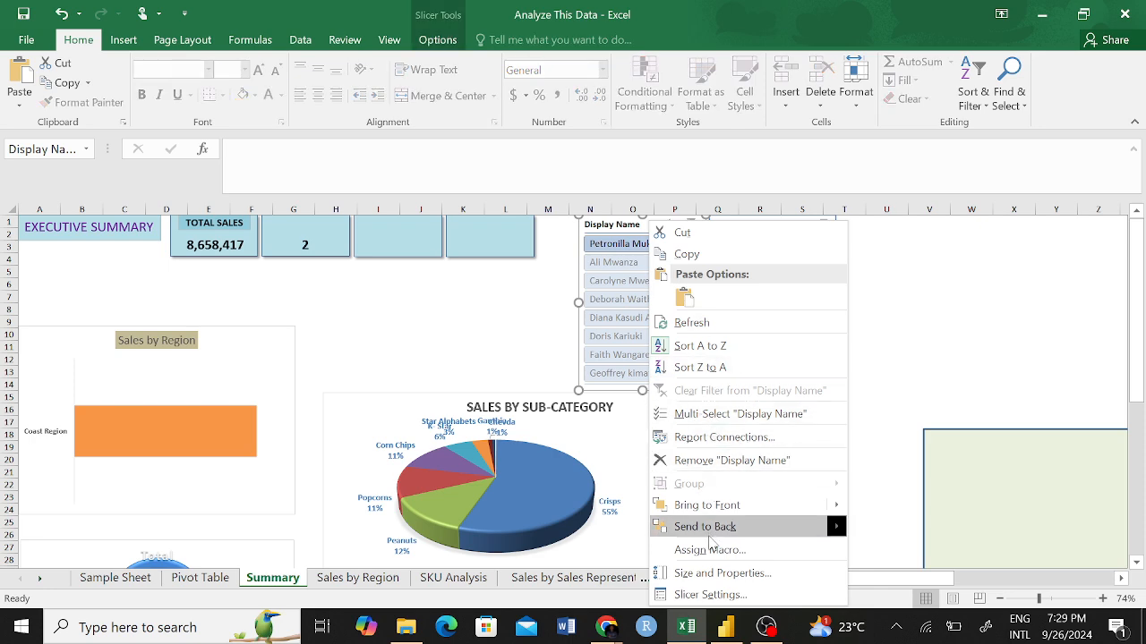
{"action": "left_click", "coordinate": [707, 594]}
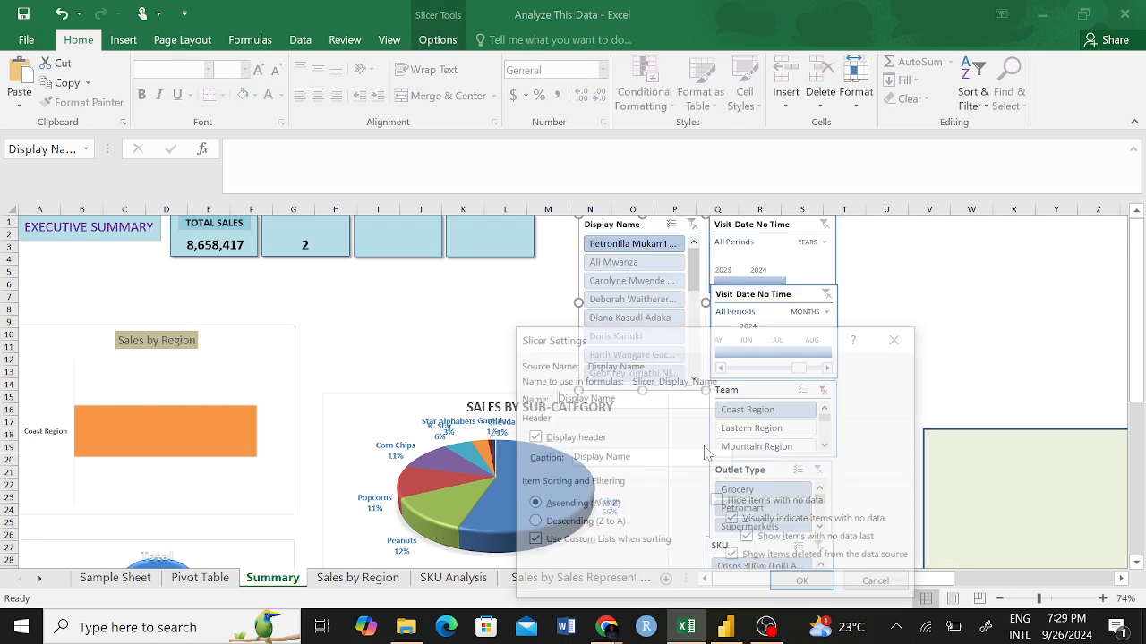
{"action": "left_click", "coordinate": [717, 502]}
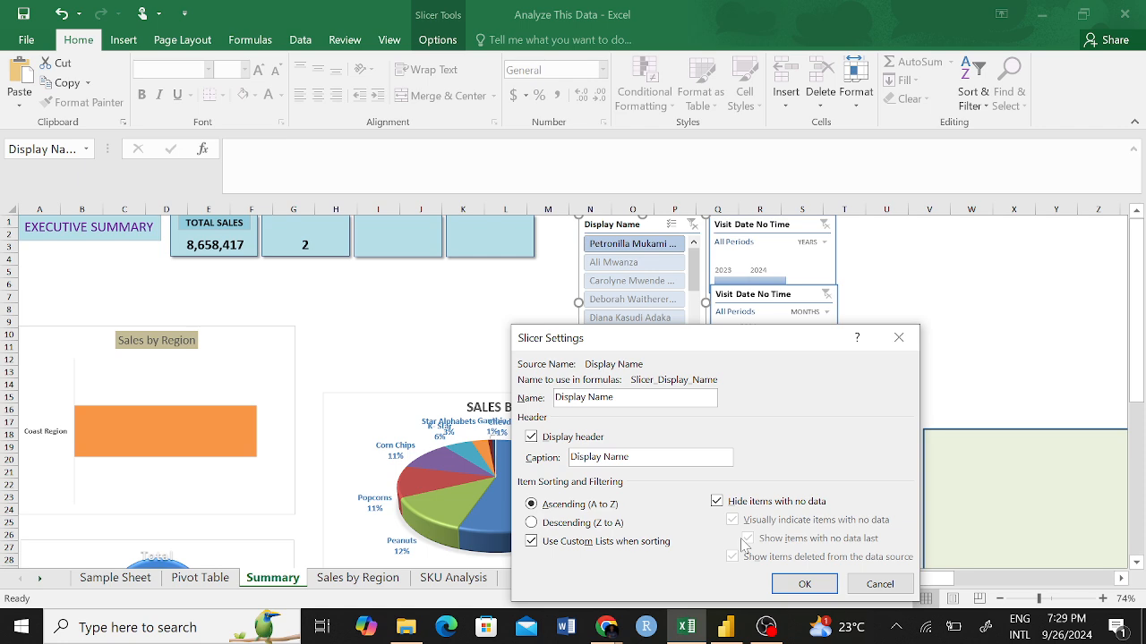
{"action": "left_click", "coordinate": [805, 584]}
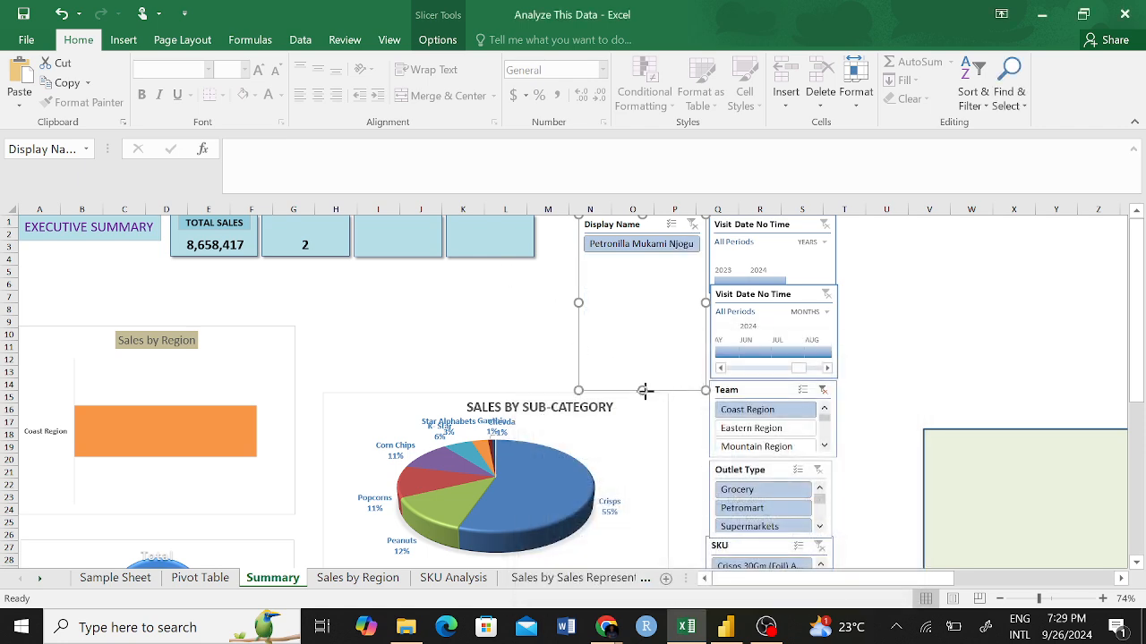
Shorten the Display Name slicer to end around row 7, switching the Team filter to Eastern Region and then Mountain Region to check the fit.
{"action": "left_click_drag", "start_coordinate": [645, 390], "coordinate": [642, 271]}
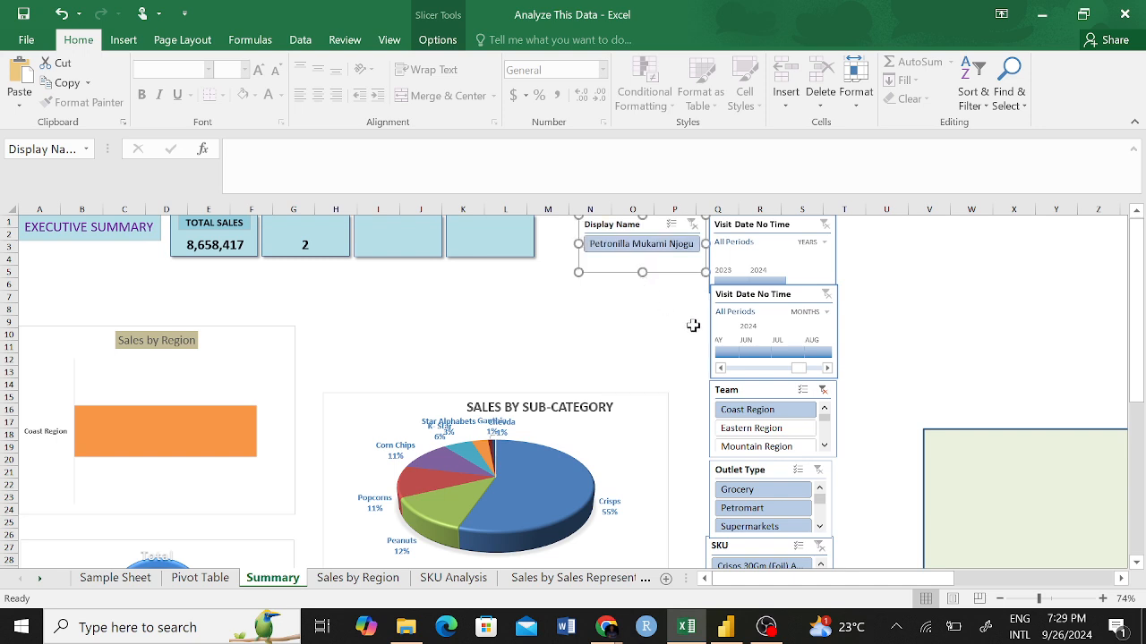
{"action": "left_click", "coordinate": [766, 429]}
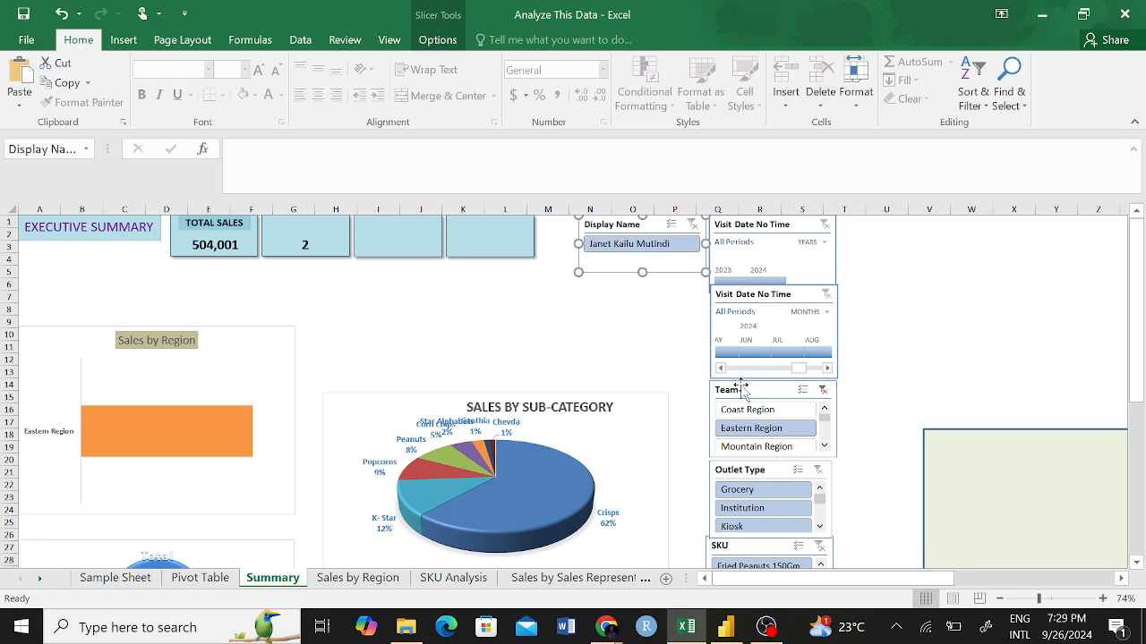
{"action": "left_click", "coordinate": [759, 446]}
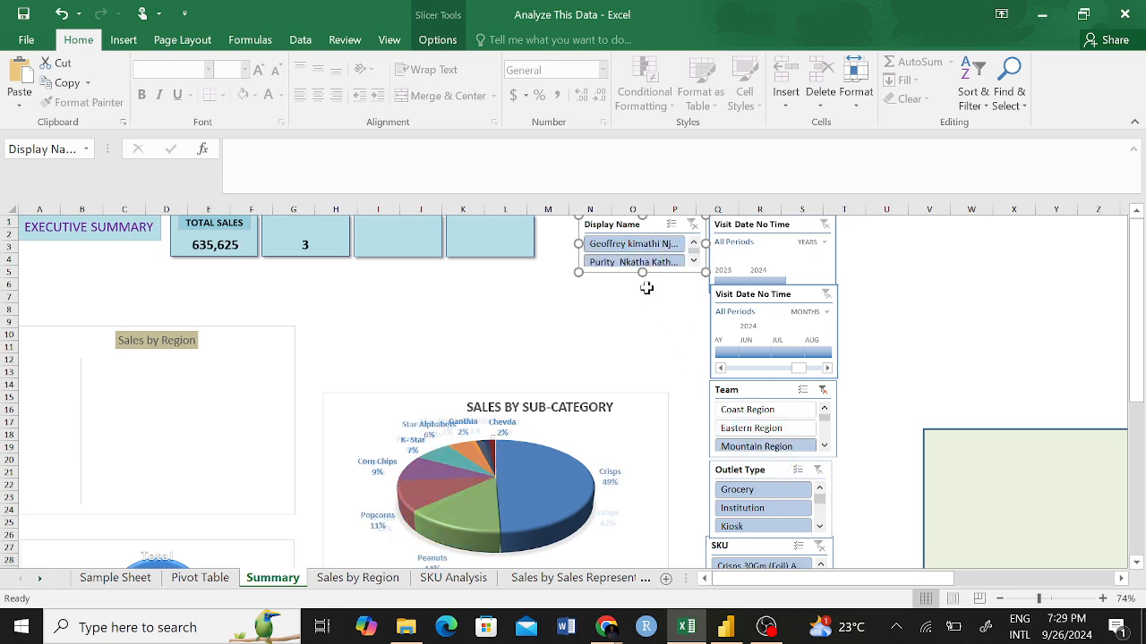
{"action": "left_click_drag", "start_coordinate": [642, 273], "coordinate": [641, 288]}
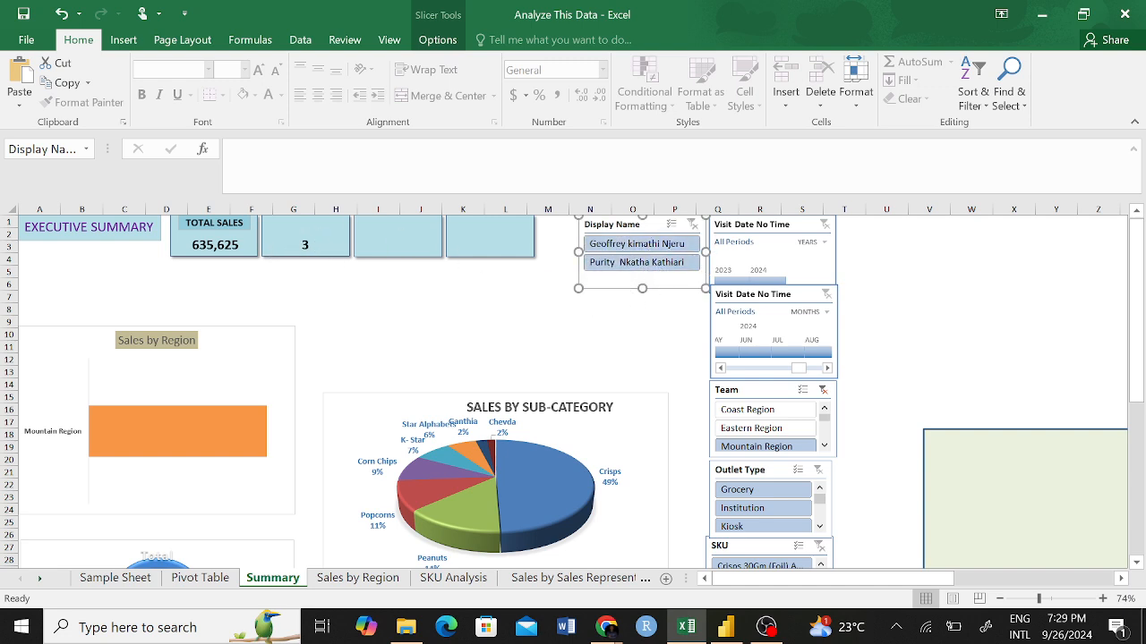
{"action": "mouse_move", "coordinate": [642, 288]}
{"action": "left_mouse_down"}
{"action": "mouse_move", "coordinate": [646, 339]}
{"action": "mouse_move", "coordinate": [644, 301]}
{"action": "left_mouse_up"}
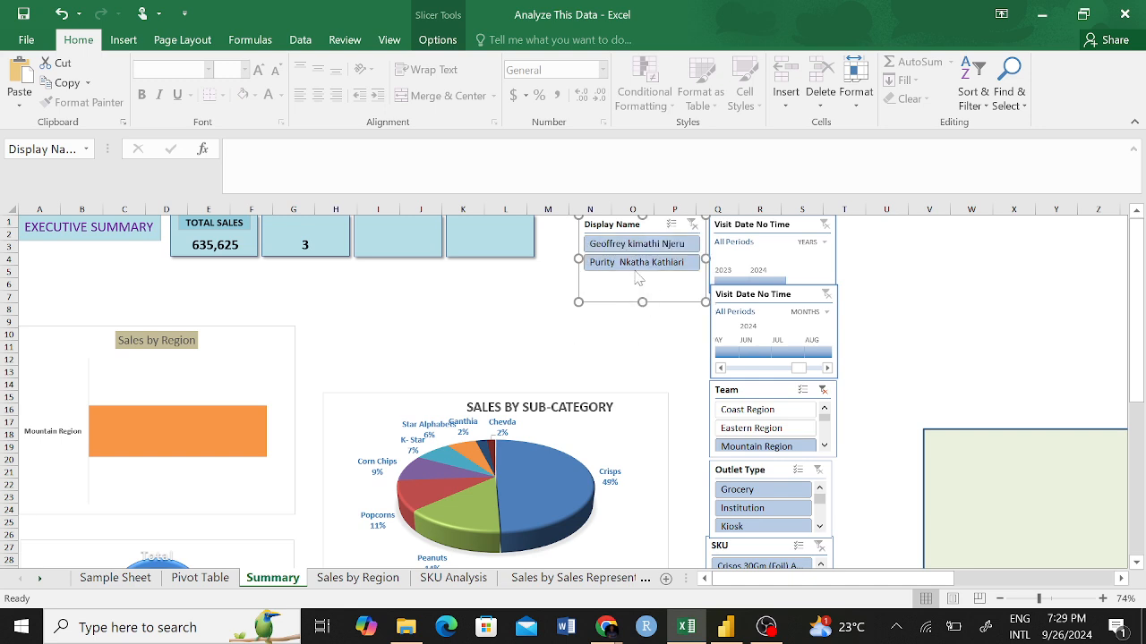
Alternate between the two Mountain Region representatives in the Display Name slicer to check whether the KPI cards respond.
{"action": "left_click", "coordinate": [635, 263]}
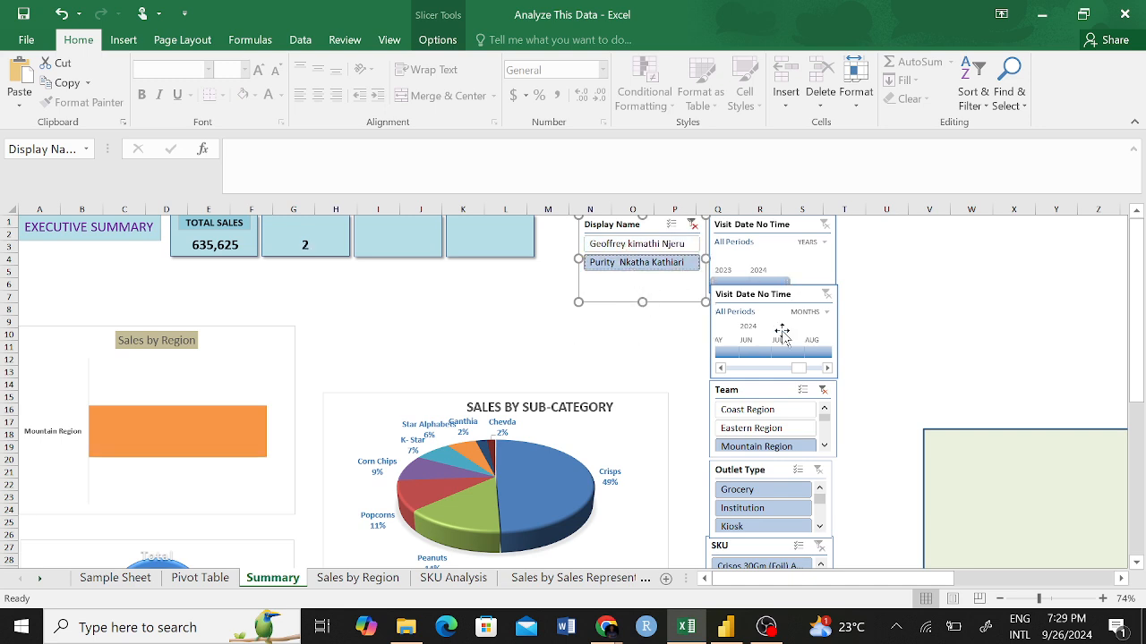
{"action": "left_click", "coordinate": [660, 245]}
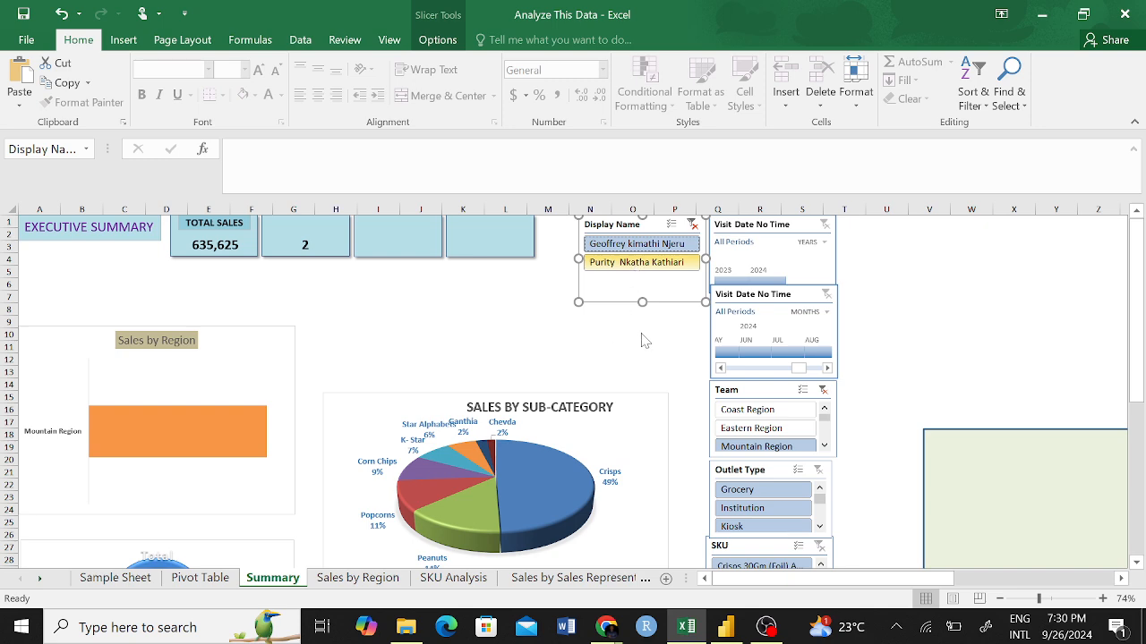
{"action": "left_click", "coordinate": [642, 262]}
{"action": "left_click", "coordinate": [637, 334]}
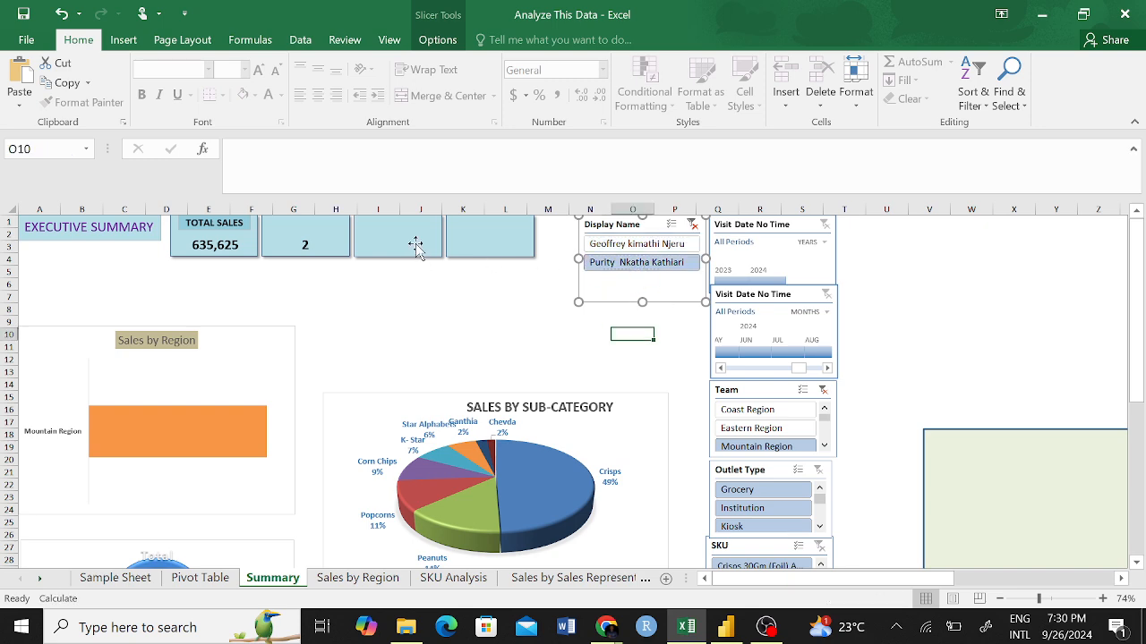
{"action": "left_click", "coordinate": [637, 244]}
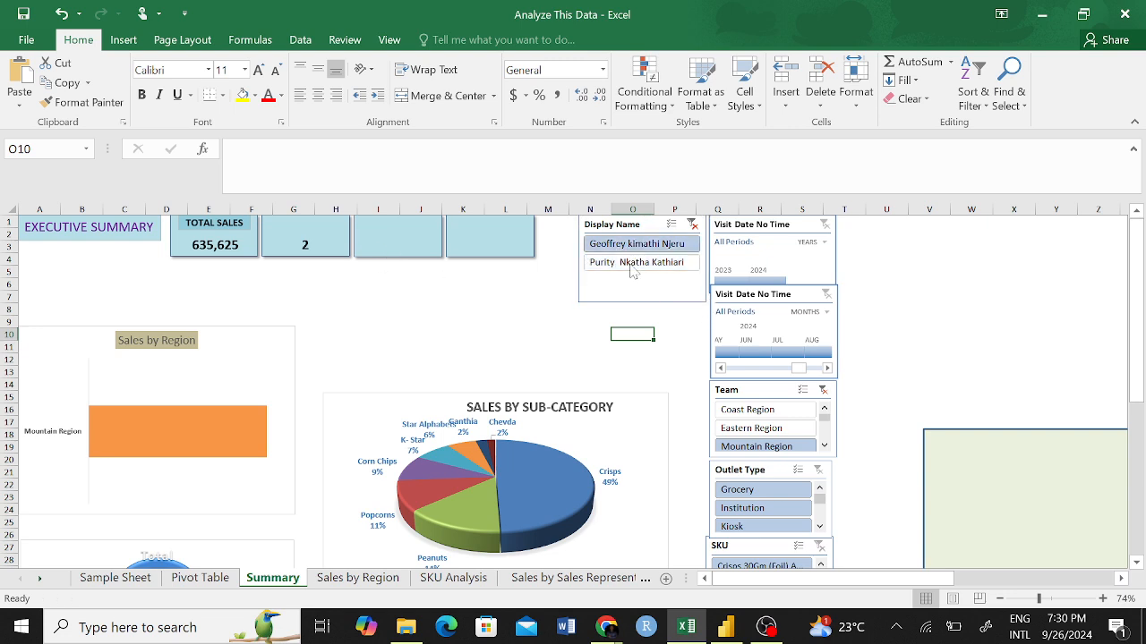
{"action": "left_click", "coordinate": [633, 262]}
{"action": "left_click", "coordinate": [645, 243]}
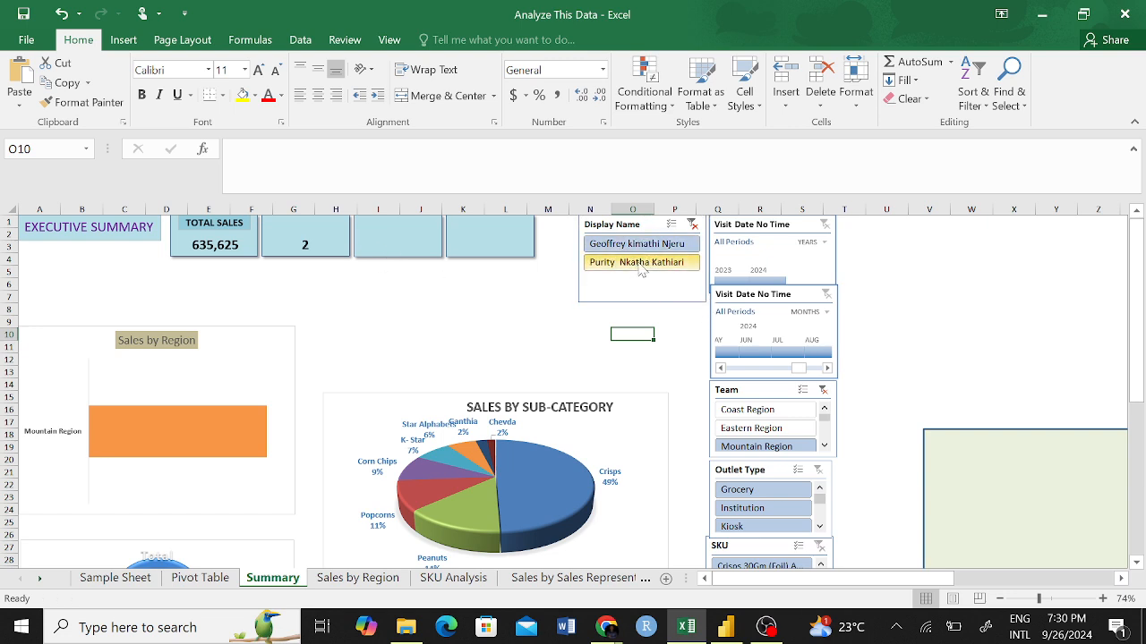
{"action": "left_click", "coordinate": [642, 265]}
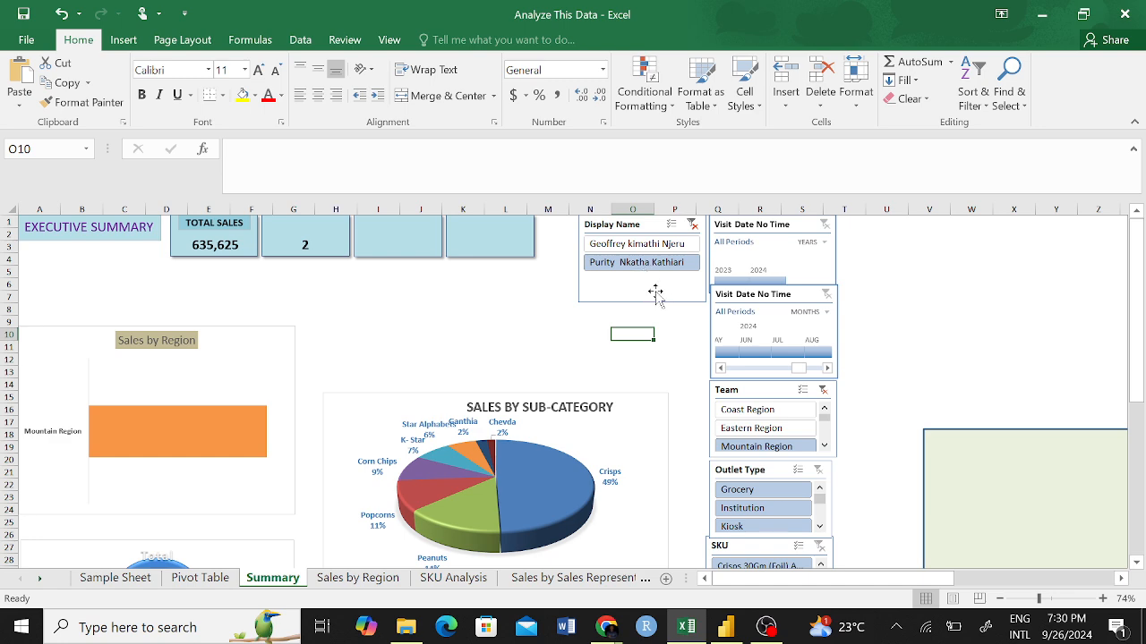
Open the Display Name slicer's report connections and connect it to PivotTable1 and PivotTable14 through PivotTable18.
{"action": "right_click", "coordinate": [675, 293]}
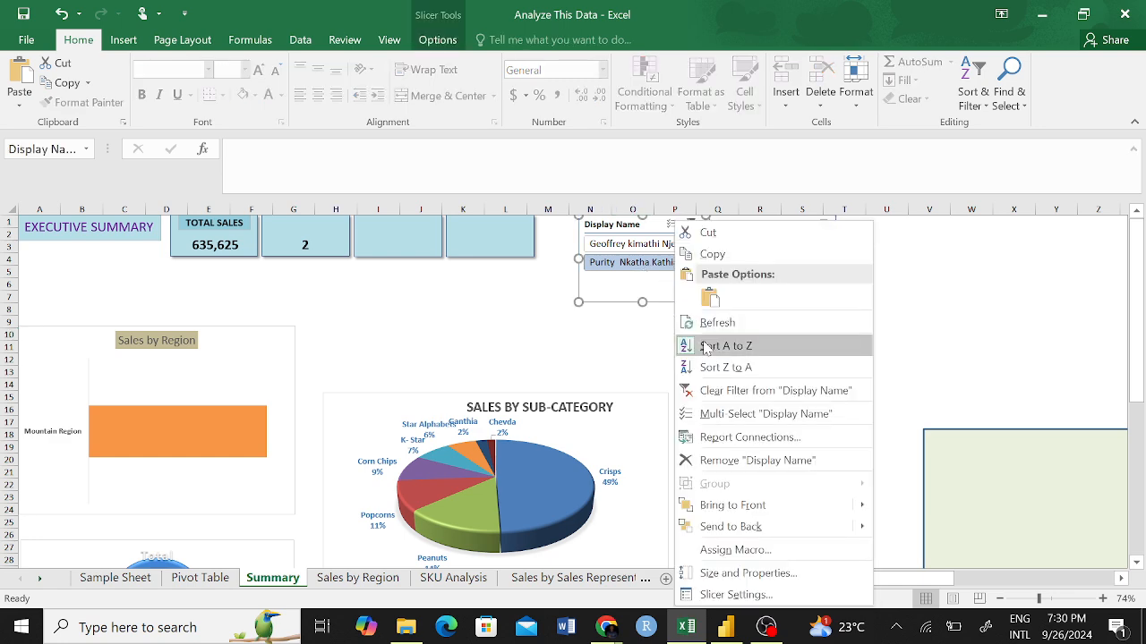
{"action": "left_click", "coordinate": [741, 437]}
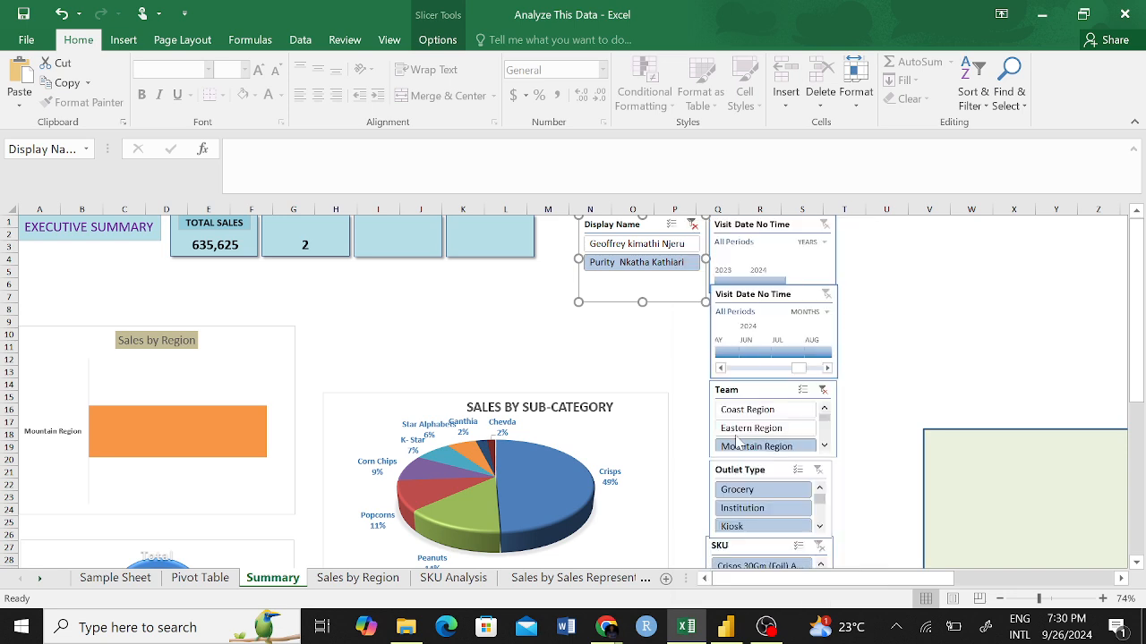
{"action": "left_click", "coordinate": [856, 305]}
{"action": "left_click", "coordinate": [857, 321]}
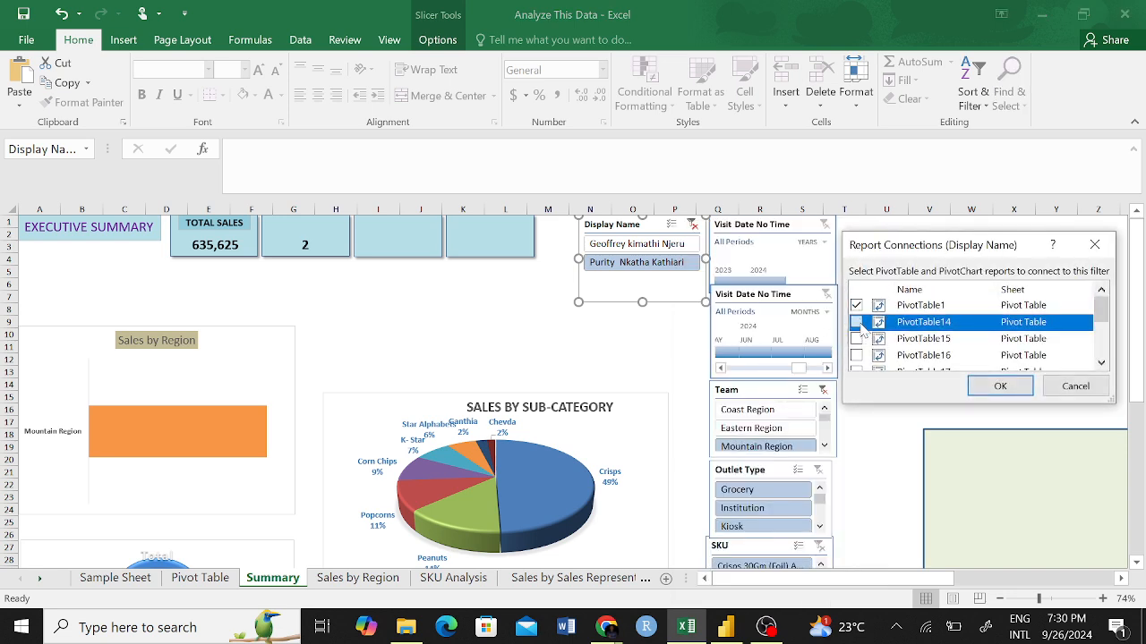
{"action": "left_click", "coordinate": [858, 339]}
{"action": "left_click", "coordinate": [860, 356]}
{"action": "left_click_drag", "start_coordinate": [1101, 310], "coordinate": [1103, 330]}
{"action": "left_click", "coordinate": [857, 307]}
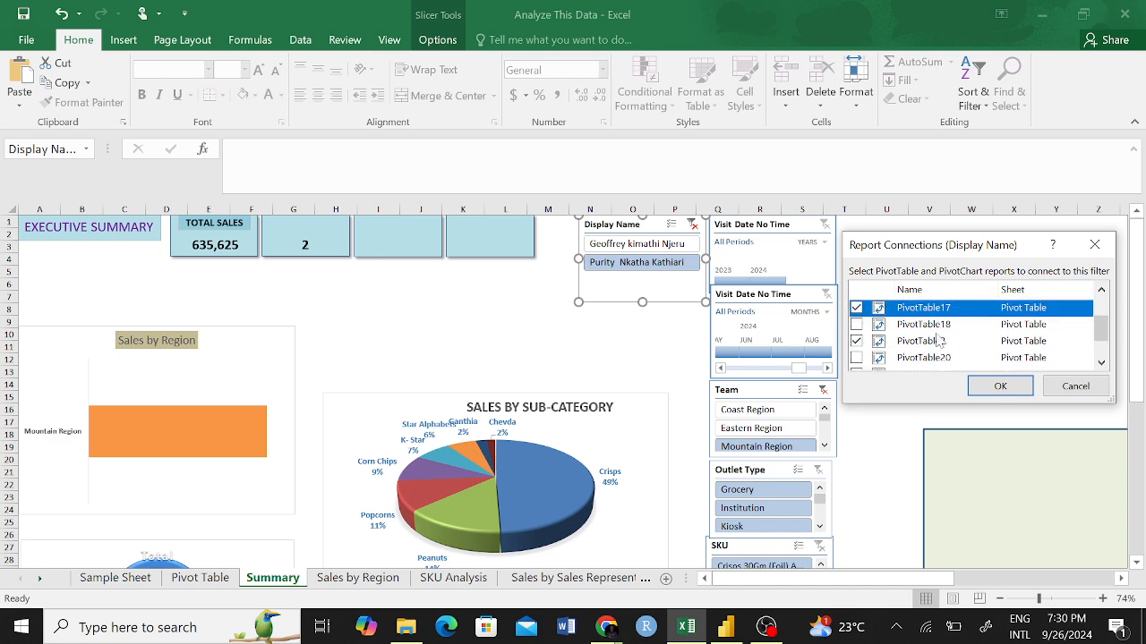
{"action": "left_click", "coordinate": [857, 324]}
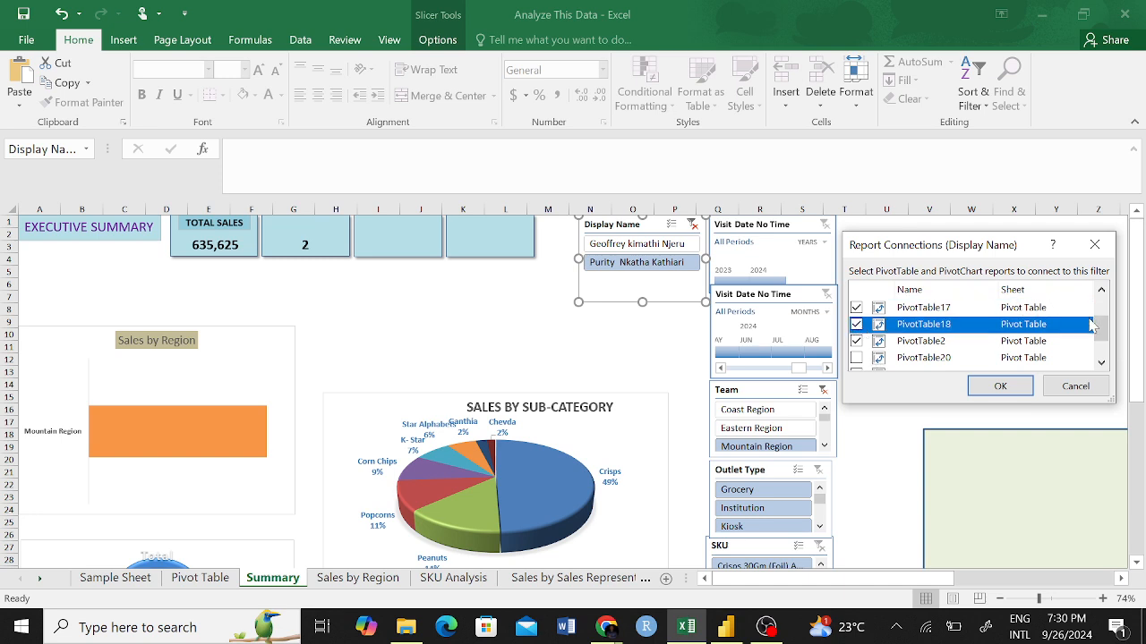
Add PivotTable20, PivotTable21, PivotTable22 and PivotTable23 to the Display Name slicer's report connections and apply them.
{"action": "left_click_drag", "start_coordinate": [1092, 324], "coordinate": [1094, 335]}
{"action": "left_click", "coordinate": [857, 325]}
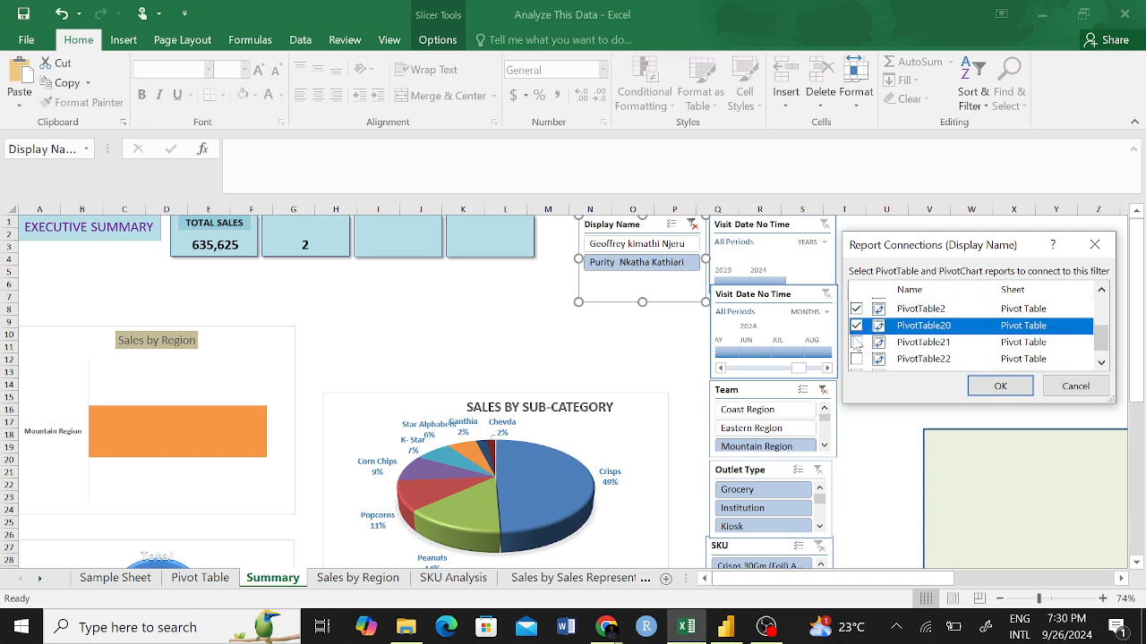
{"action": "left_click", "coordinate": [856, 341]}
{"action": "left_click", "coordinate": [856, 359]}
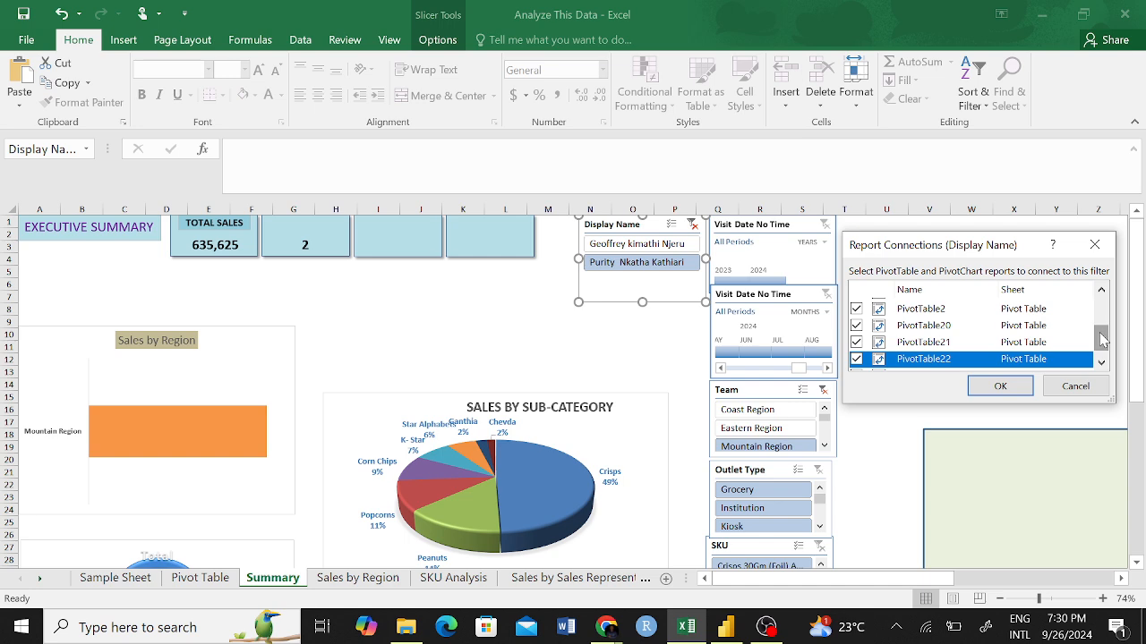
{"action": "left_click_drag", "start_coordinate": [1101, 339], "coordinate": [1101, 347]}
{"action": "left_click", "coordinate": [856, 361]}
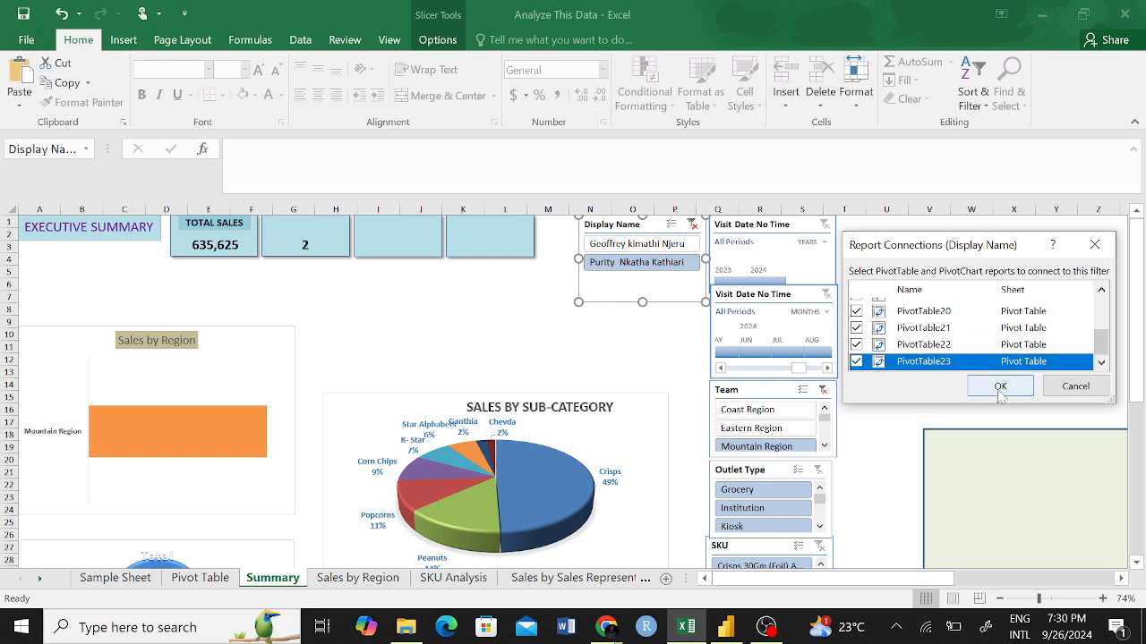
{"action": "left_click", "coordinate": [1000, 386]}
{"action": "left_click", "coordinate": [498, 322]}
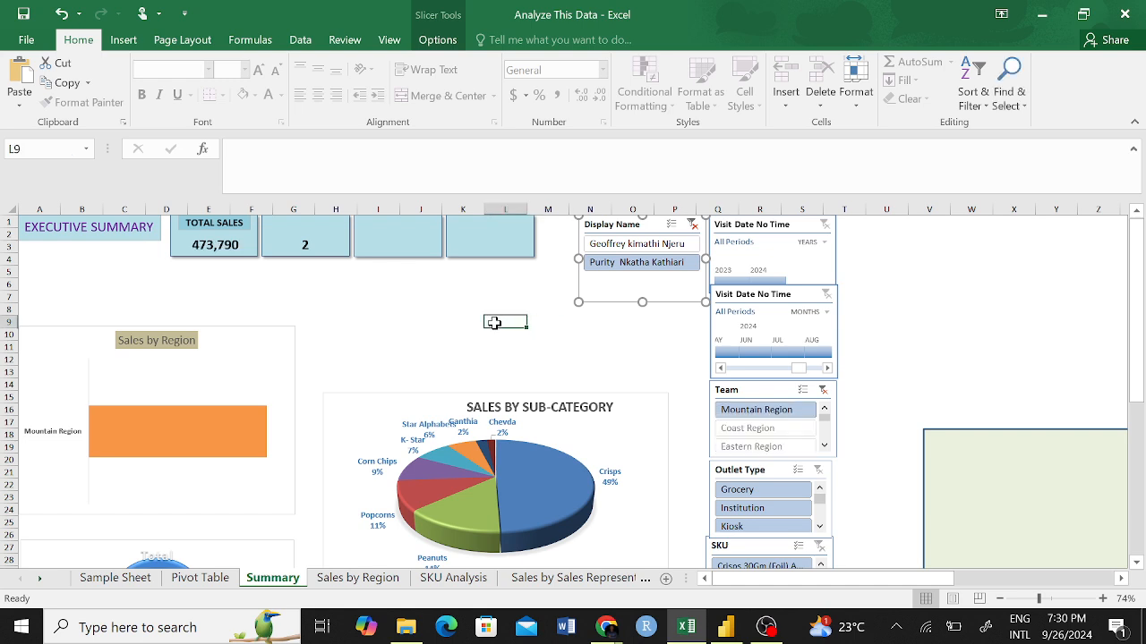
Switch between the two Mountain Region representatives to check the KPI cards and charts, and clear the Display Name filter.
{"action": "left_click", "coordinate": [644, 247]}
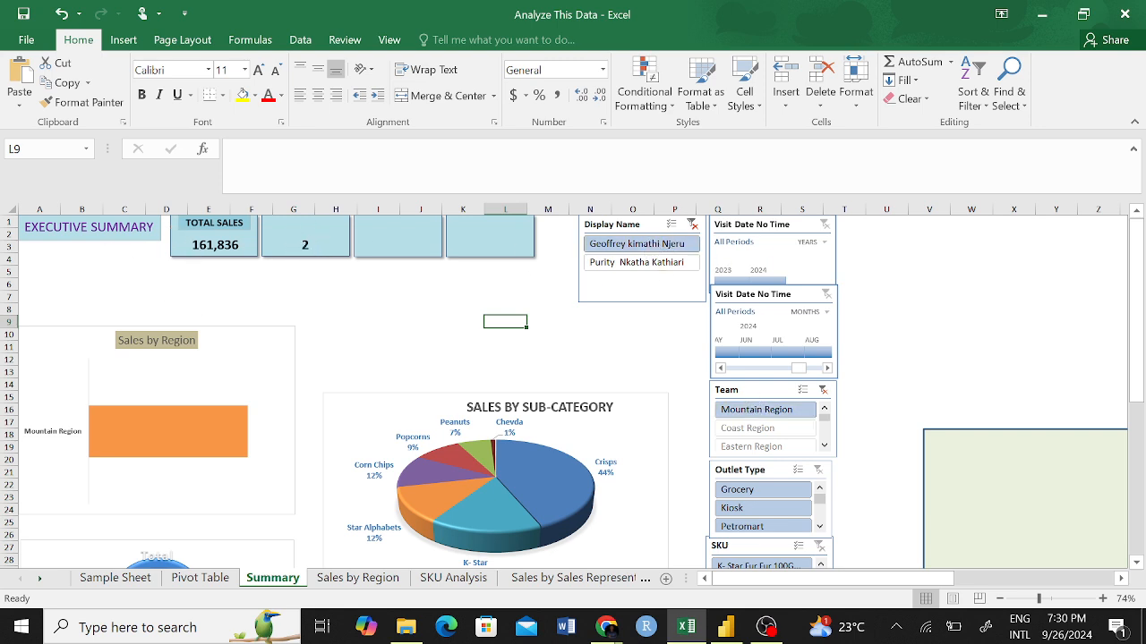
{"action": "left_click", "coordinate": [630, 265]}
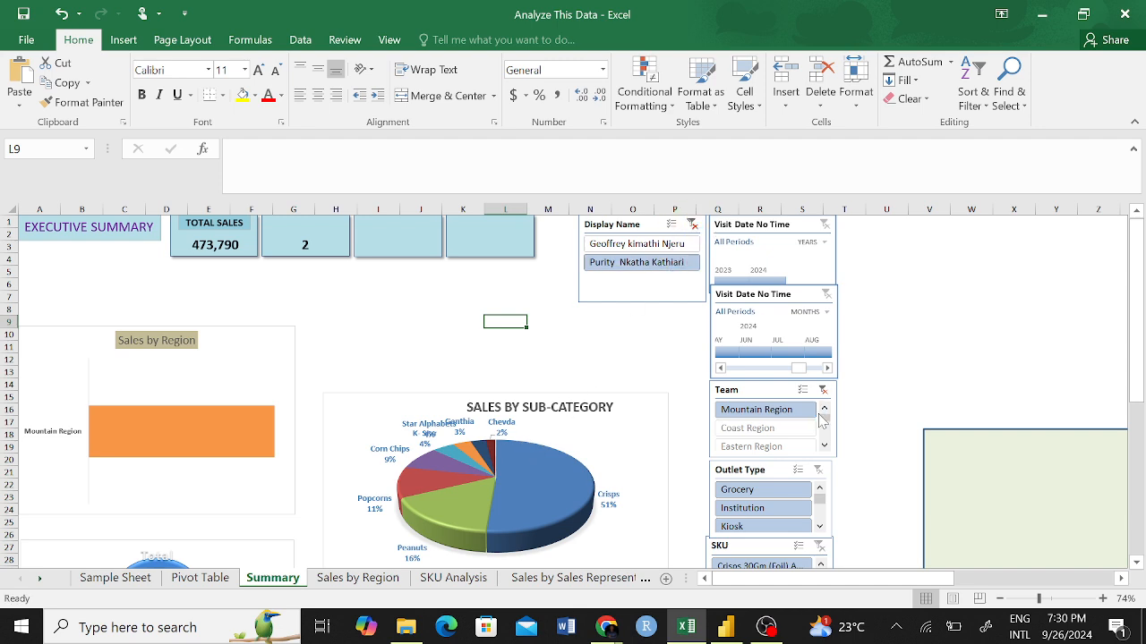
{"action": "left_click", "coordinate": [692, 224]}
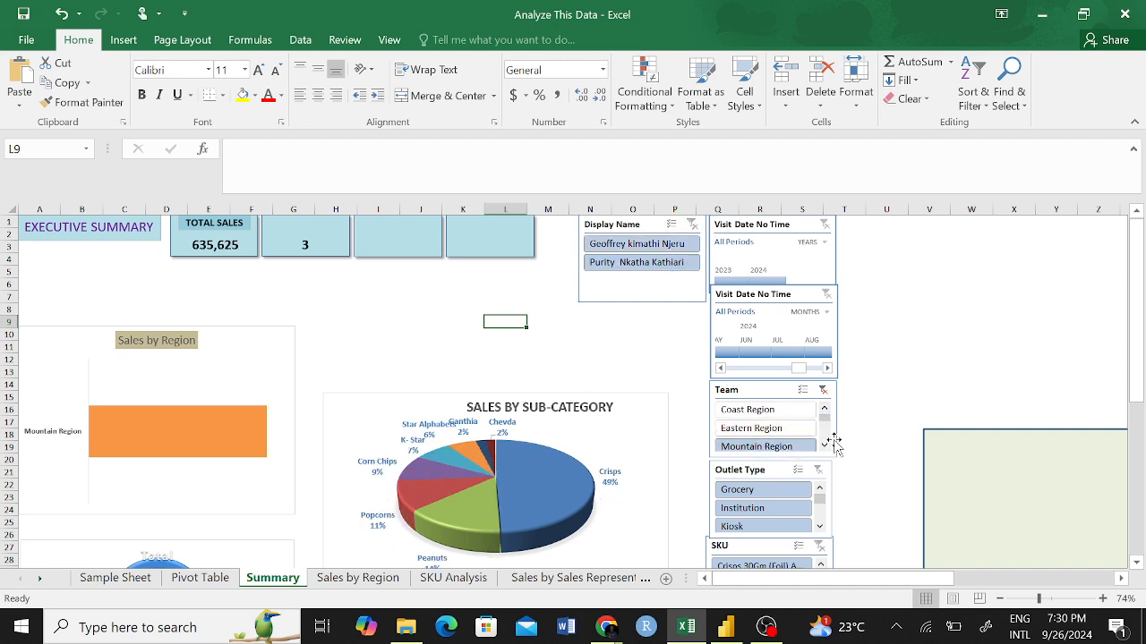
Filter the Team slicer to Nairobi Region, check the KPI cards for several individual representatives, and clear the Display Name filter.
{"action": "left_click", "coordinate": [823, 445]}
{"action": "left_click", "coordinate": [824, 445]}
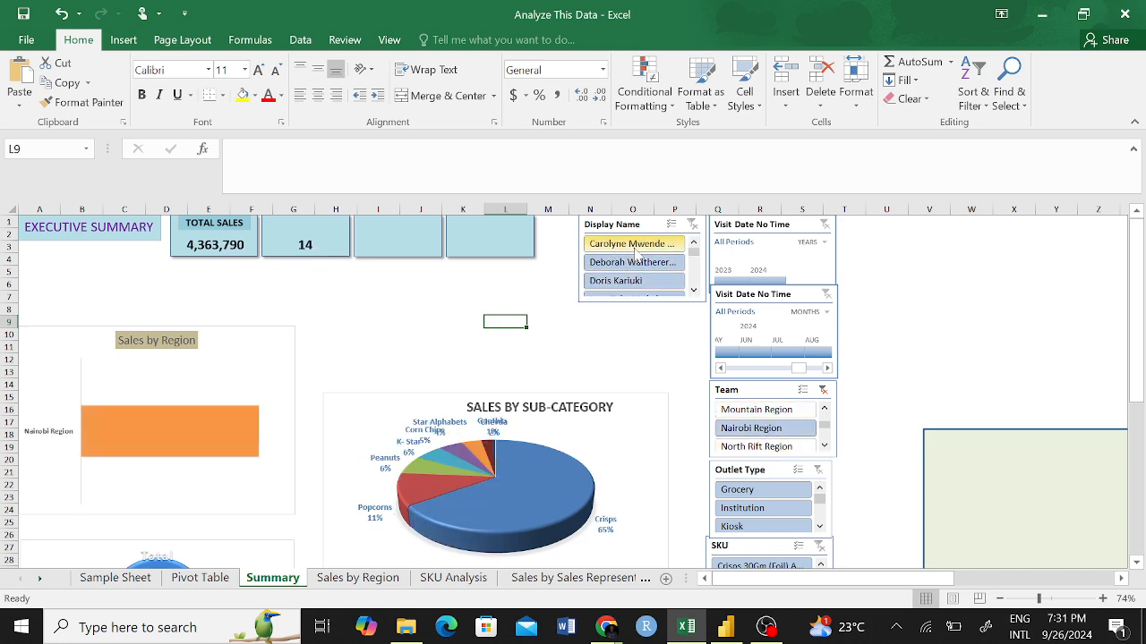
{"action": "left_click", "coordinate": [633, 243]}
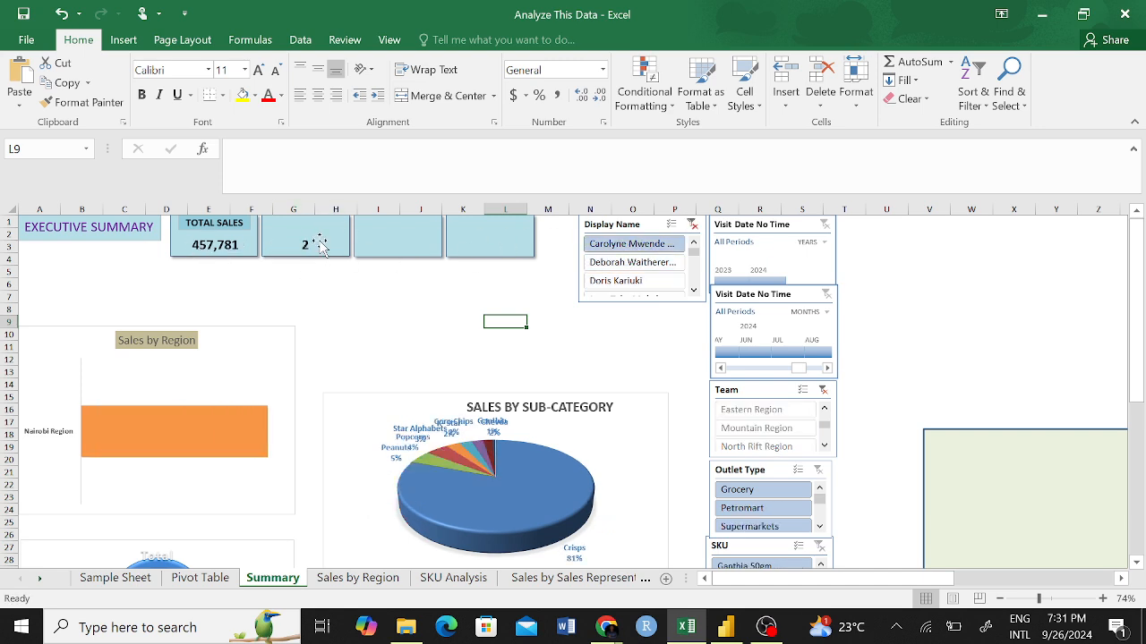
{"action": "left_click", "coordinate": [629, 261]}
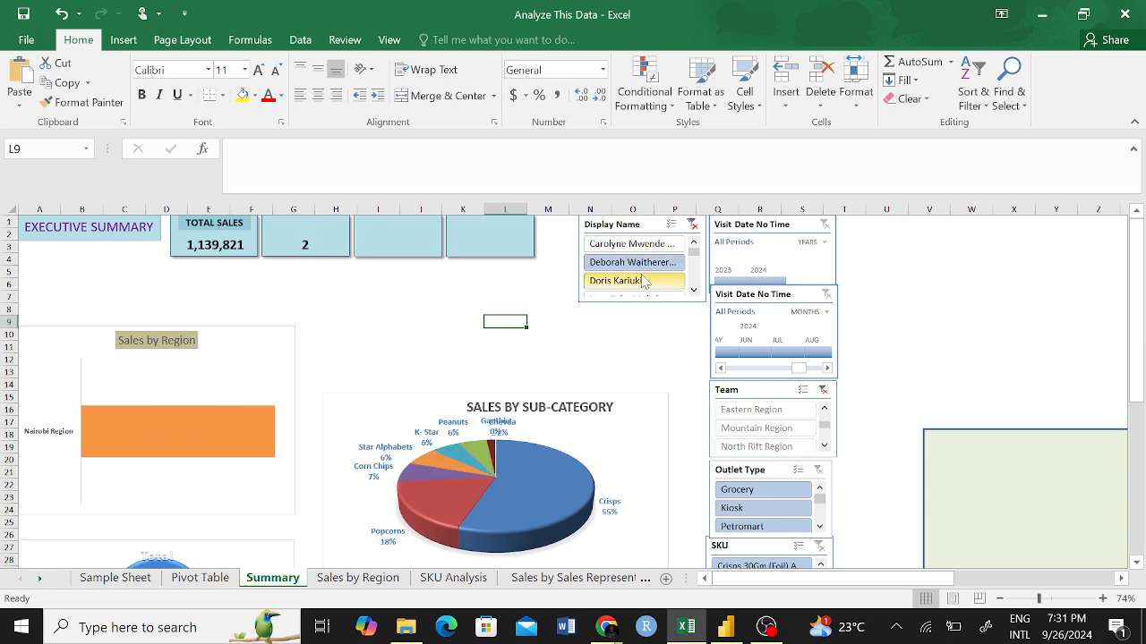
{"action": "left_click", "coordinate": [639, 280]}
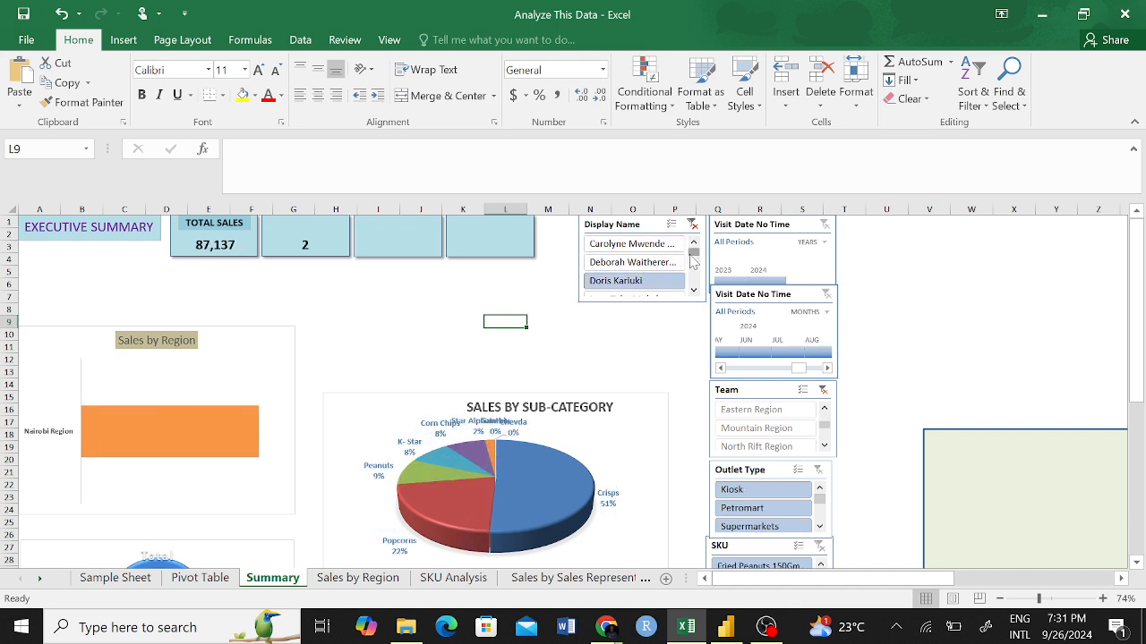
{"action": "left_click_drag", "start_coordinate": [694, 255], "coordinate": [694, 263]}
{"action": "left_click", "coordinate": [632, 264]}
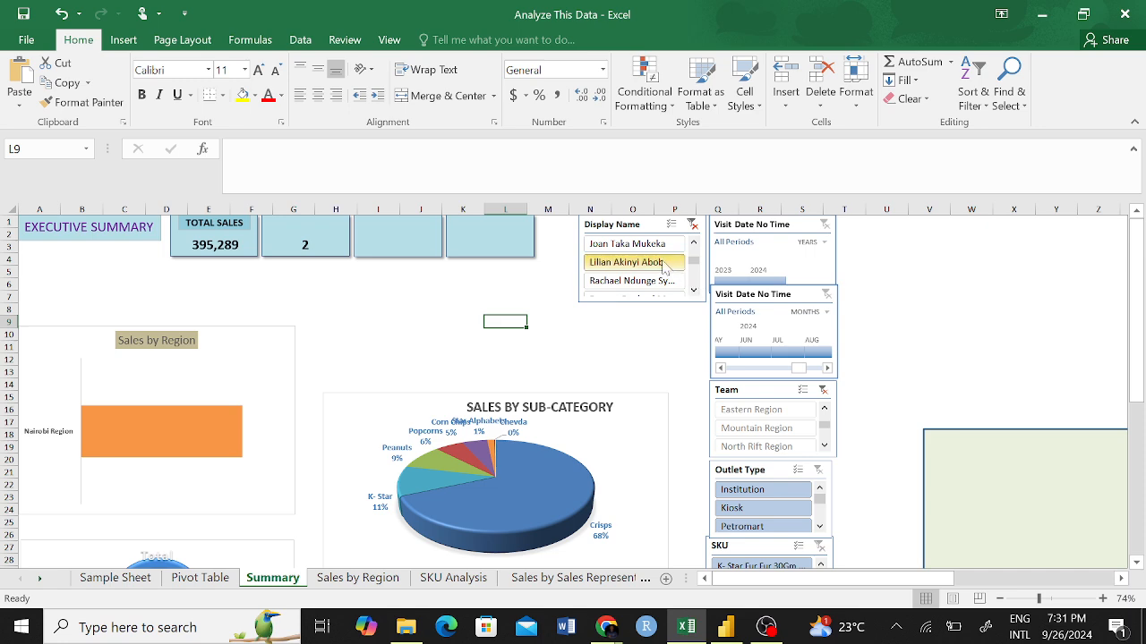
{"action": "left_click", "coordinate": [691, 224]}
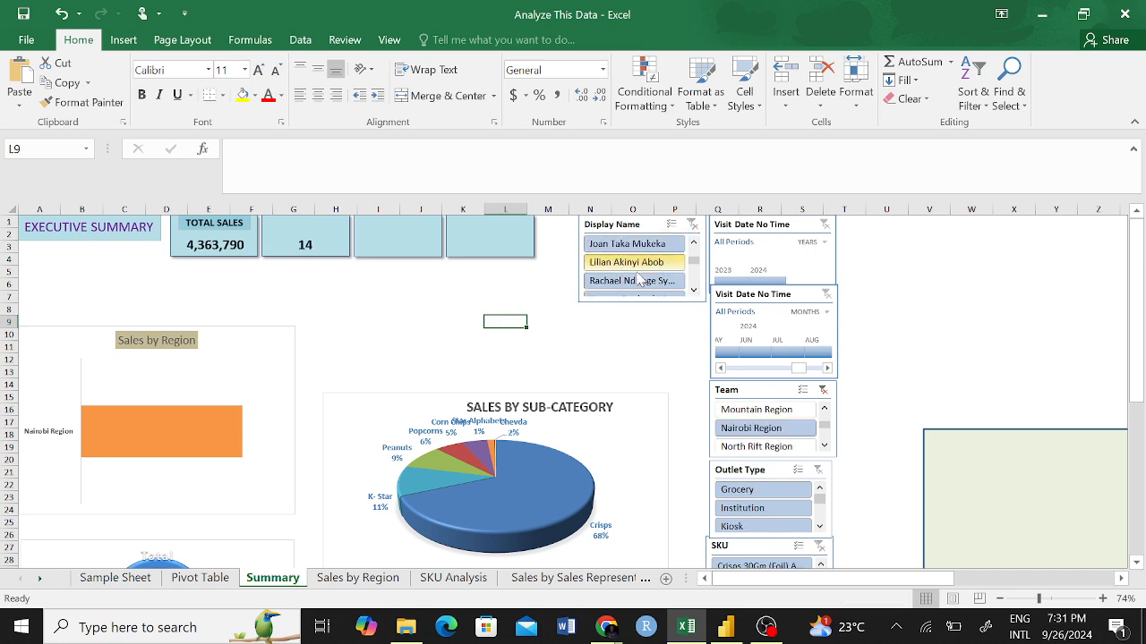
{"action": "left_click", "coordinate": [440, 310]}
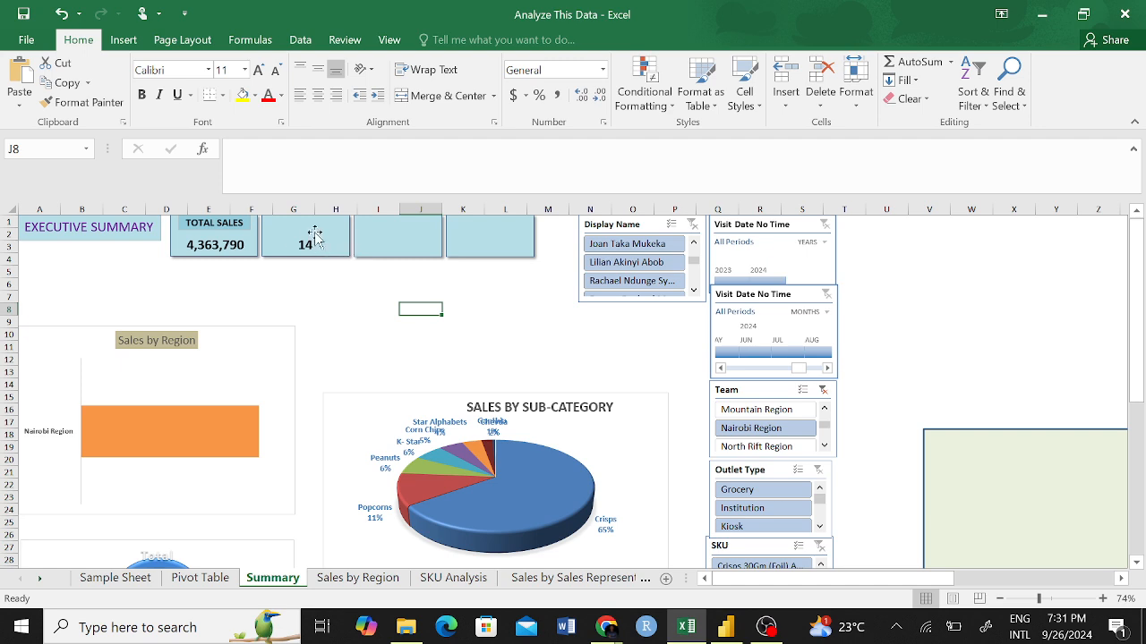
{"action": "left_click", "coordinate": [123, 40]}
{"action": "left_click", "coordinate": [903, 83]}
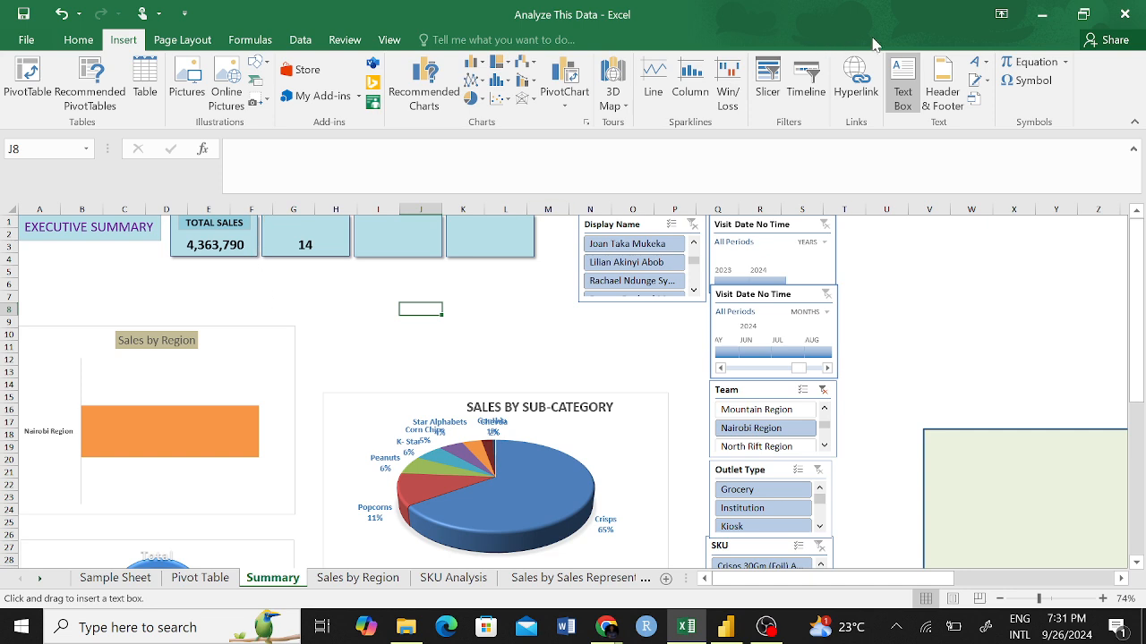
{"action": "key", "text": "Escape"}
{"action": "left_click", "coordinate": [245, 295]}
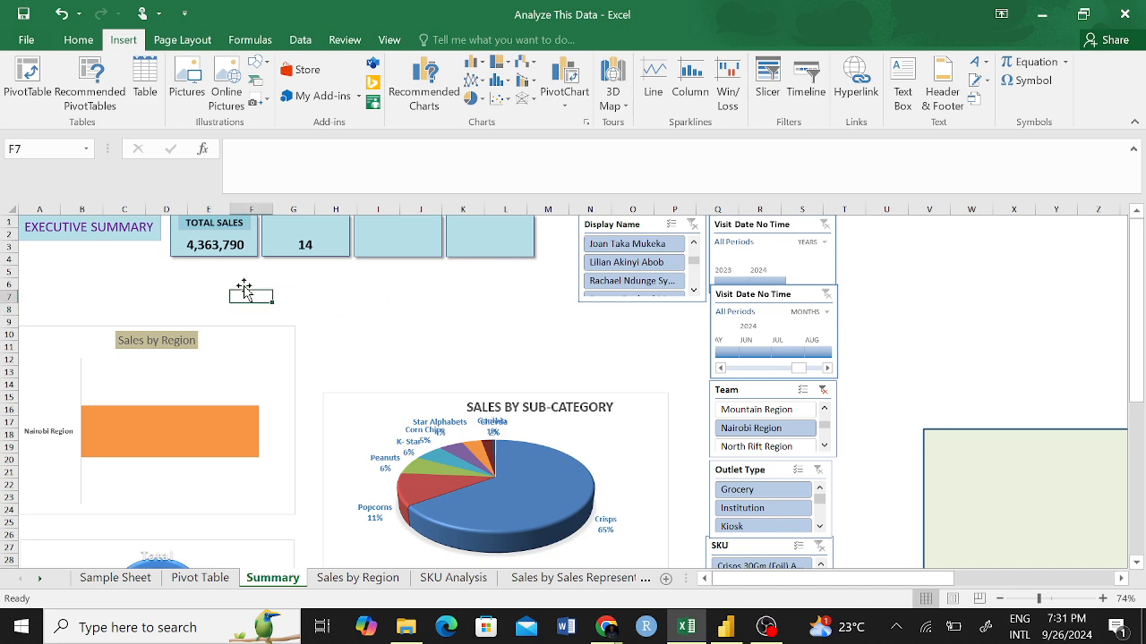
{"action": "left_click", "coordinate": [196, 244]}
{"action": "left_click", "coordinate": [196, 243]}
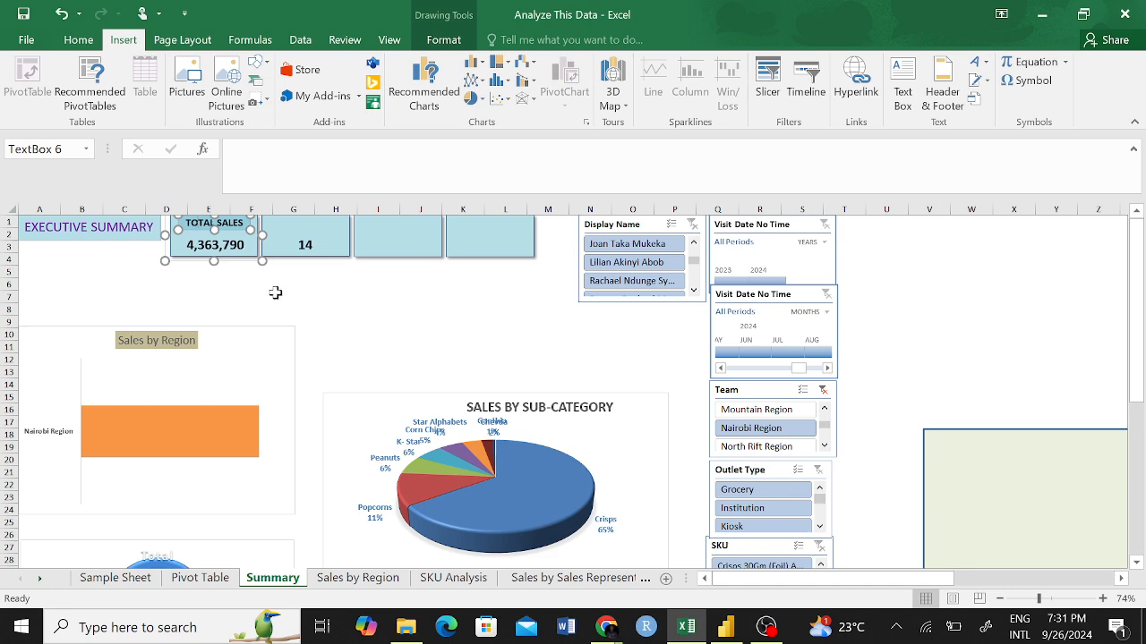
{"action": "key", "text": "ctrl+v"}
{"action": "left_click", "coordinate": [340, 323]}
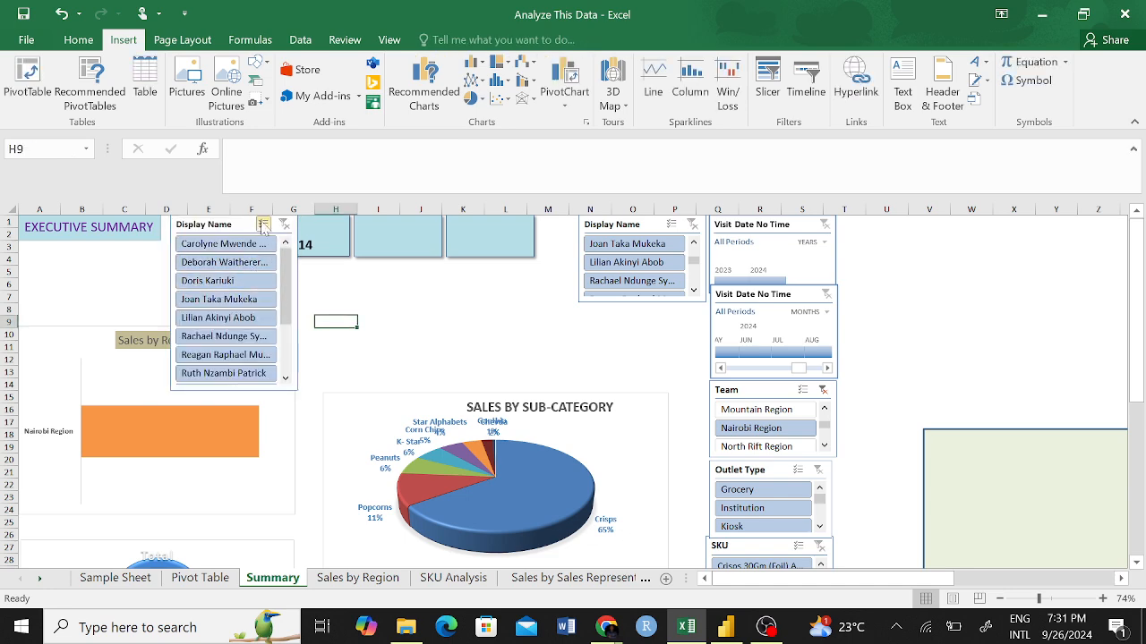
{"action": "left_click_drag", "start_coordinate": [264, 228], "coordinate": [478, 302]}
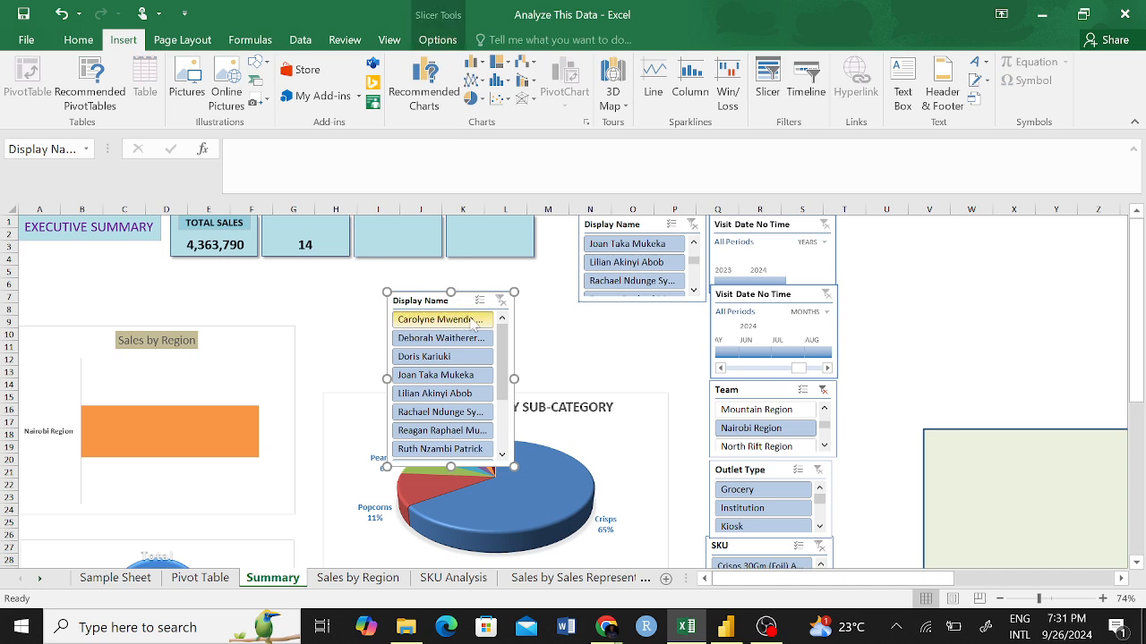
{"action": "key", "text": "Delete"}
{"action": "left_click", "coordinate": [301, 284]}
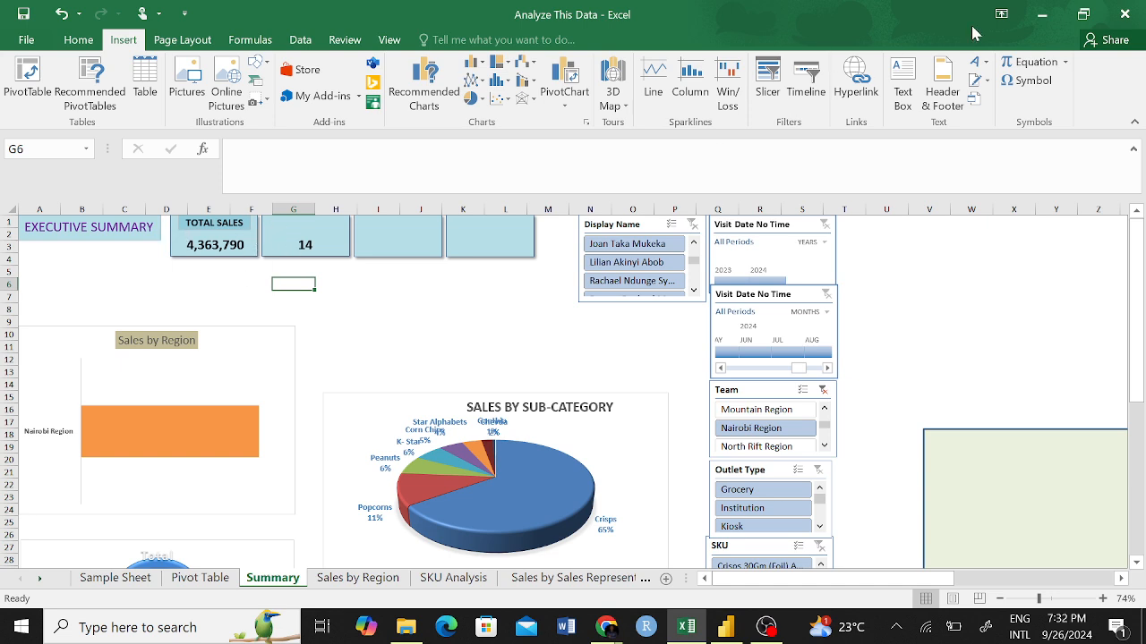
Add a text box labelled "# SALES REPS" above the value in the second KPI card.
{"action": "left_click", "coordinate": [902, 90]}
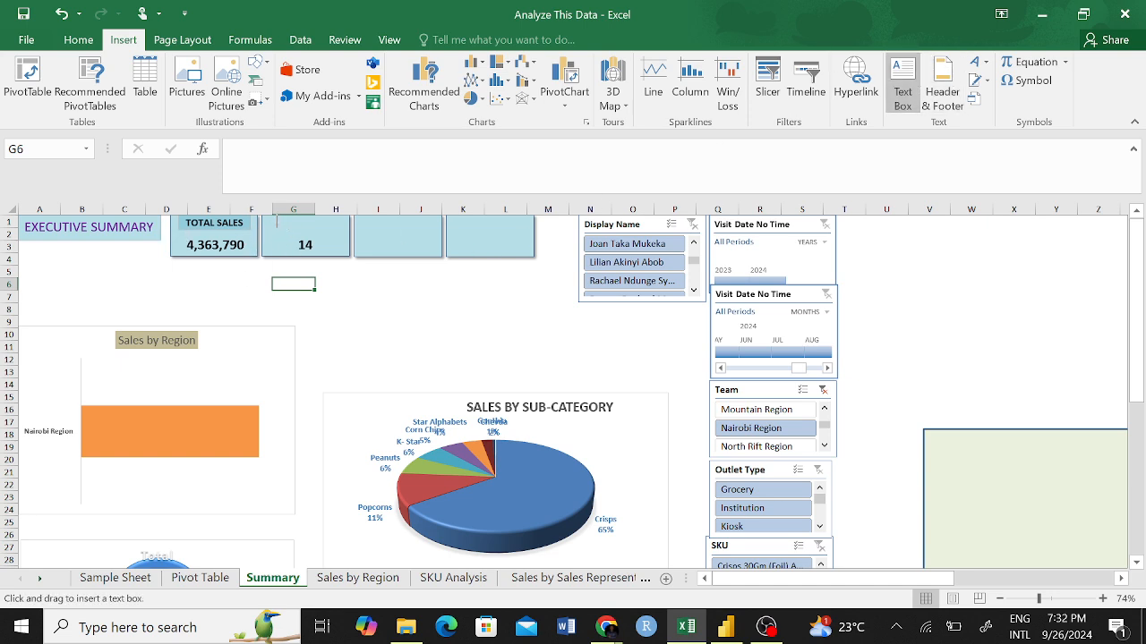
{"action": "mouse_move", "coordinate": [275, 226]}
{"action": "left_mouse_down"}
{"action": "mouse_move", "coordinate": [350, 236]}
{"action": "mouse_move", "coordinate": [344, 244]}
{"action": "mouse_move", "coordinate": [327, 223]}
{"action": "left_mouse_up"}
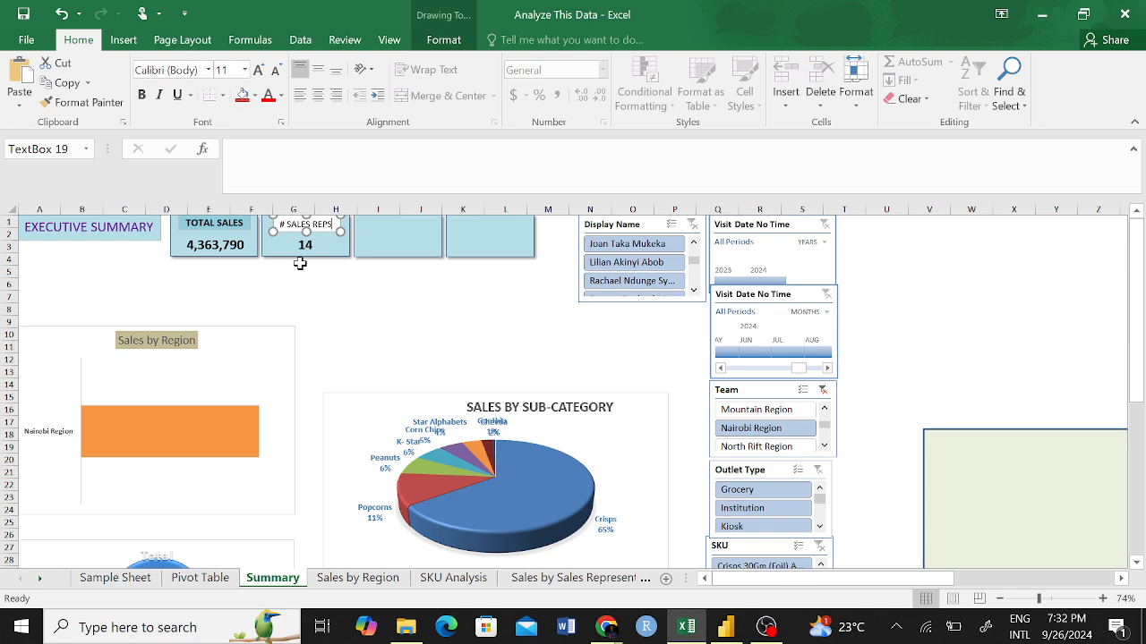
{"action": "left_click", "coordinate": [302, 293]}
Fill the # SALES REPS label with the light aqua theme colour, matching the TOTAL SALES label.
{"action": "left_click", "coordinate": [304, 225]}
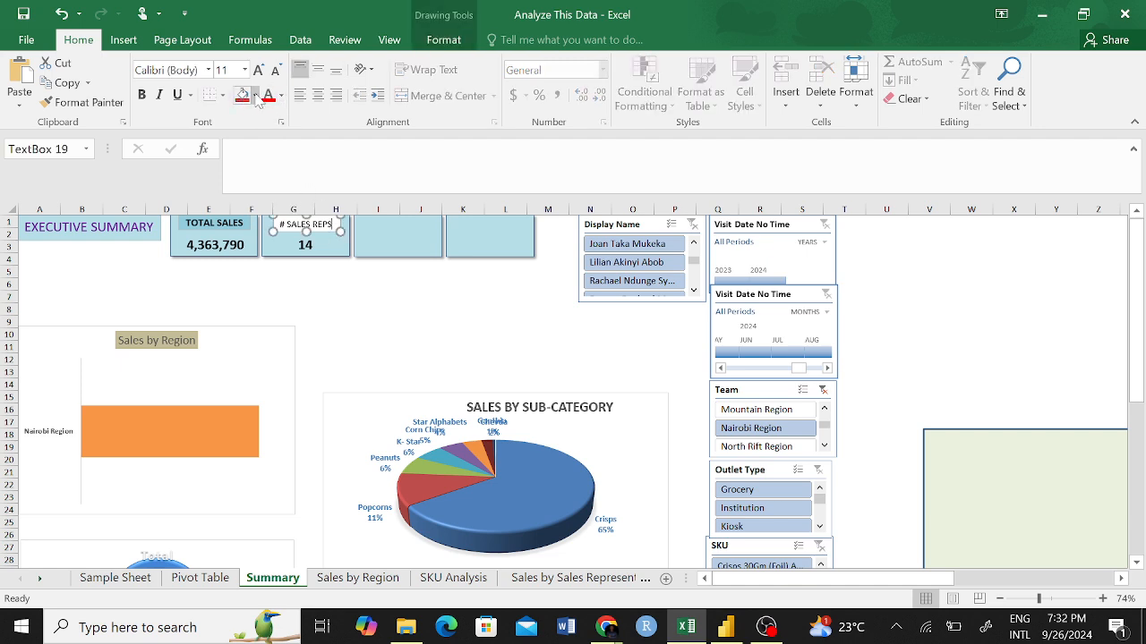
{"action": "left_click", "coordinate": [255, 95]}
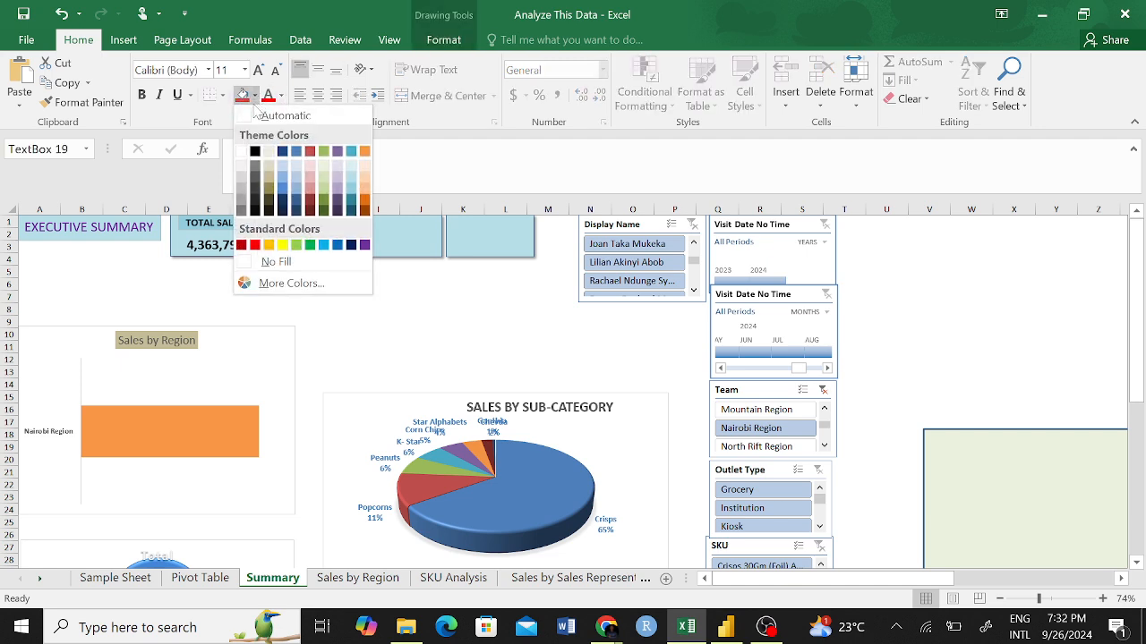
{"action": "left_click", "coordinate": [354, 192]}
{"action": "left_click", "coordinate": [344, 308]}
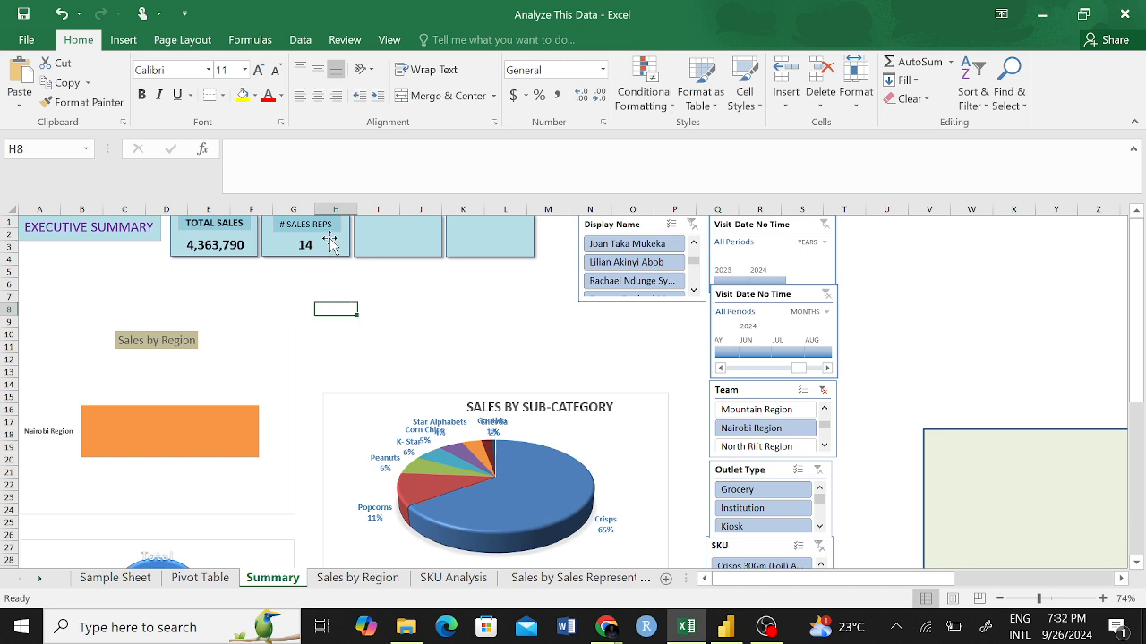
Make the whole # SALES REPS label text bold, including the # sign.
{"action": "left_click_drag", "start_coordinate": [333, 225], "coordinate": [287, 225]}
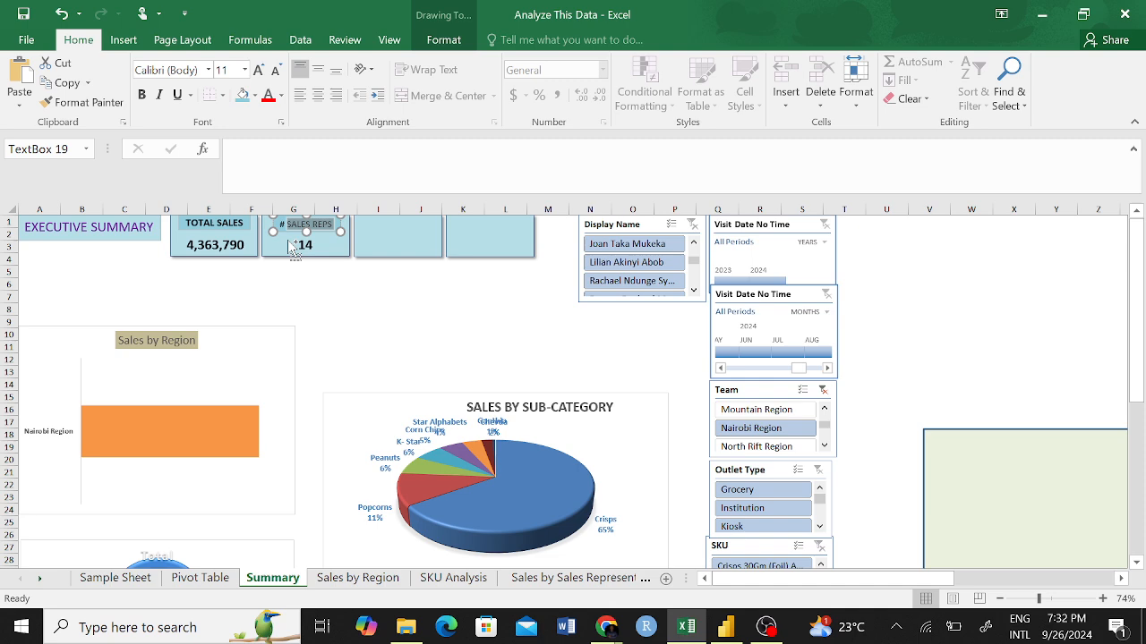
{"action": "left_click", "coordinate": [300, 294]}
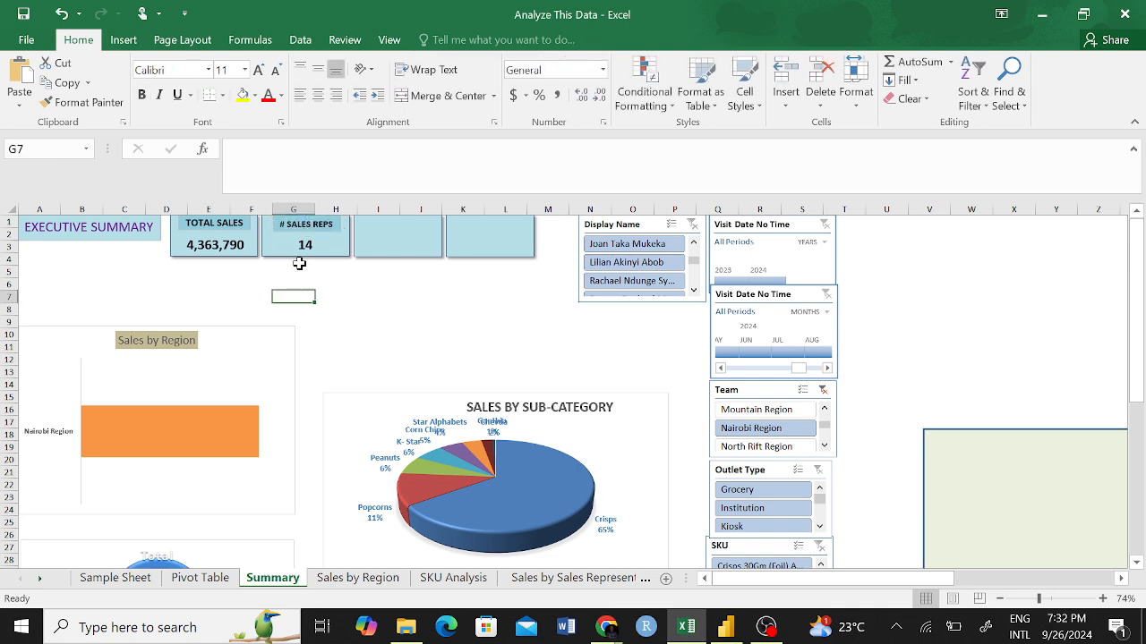
{"action": "left_click", "coordinate": [280, 226]}
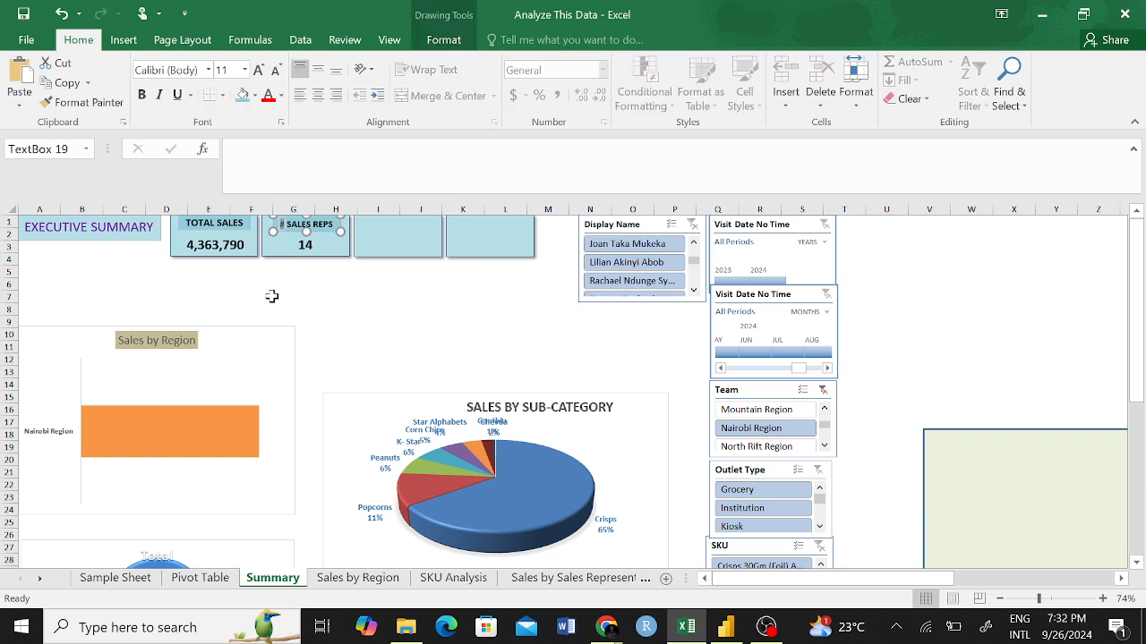
{"action": "left_click", "coordinate": [304, 320]}
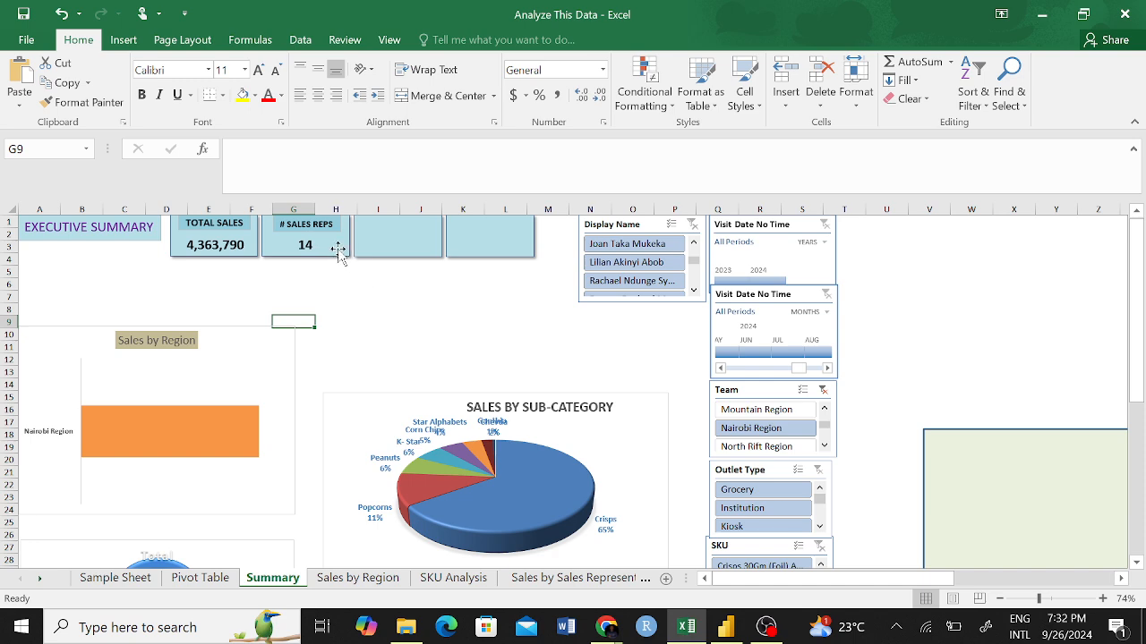
Set the # SALES REPS label's font size to 12 and adjust its box so the text fits on one line.
{"action": "left_click", "coordinate": [260, 234]}
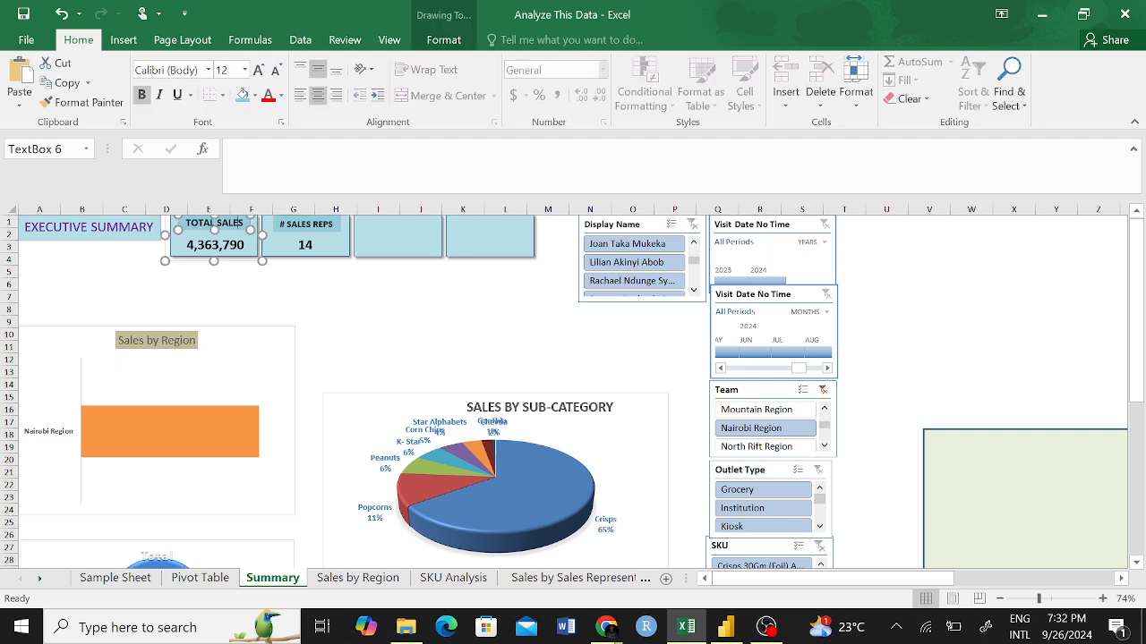
{"action": "left_click", "coordinate": [309, 224]}
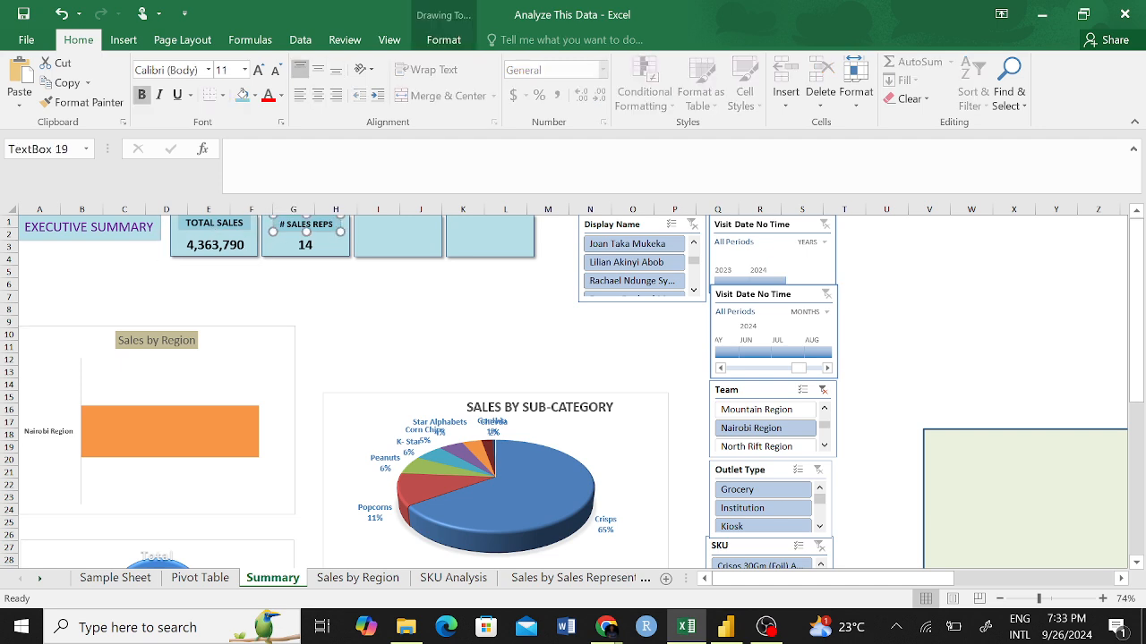
{"action": "left_click_drag", "start_coordinate": [335, 224], "coordinate": [278, 225]}
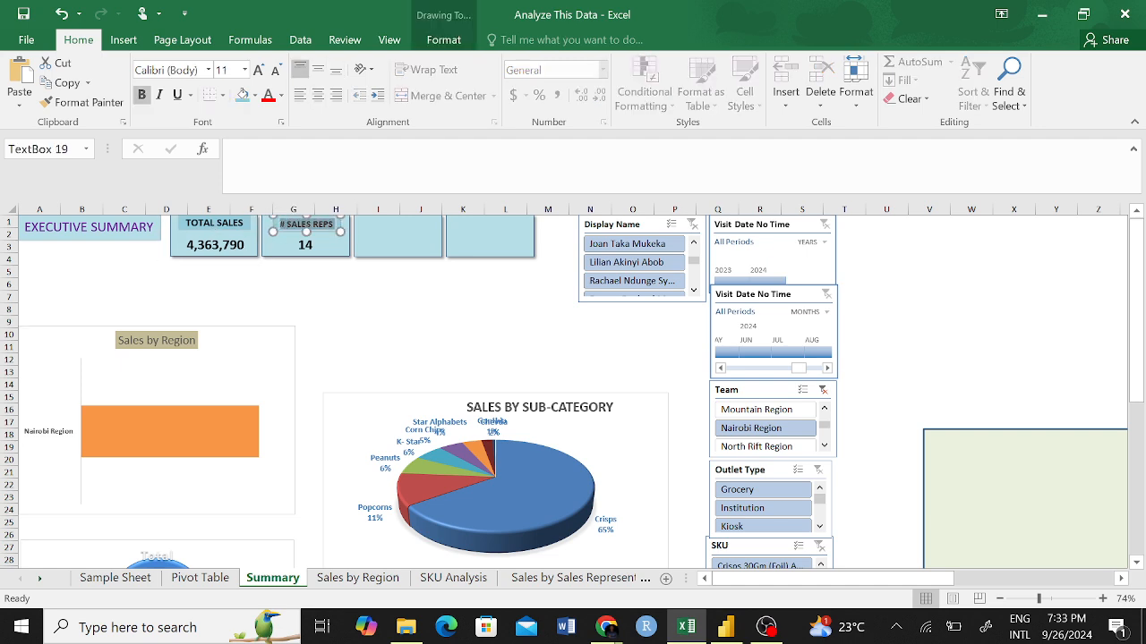
{"action": "left_click", "coordinate": [245, 69]}
{"action": "left_click", "coordinate": [223, 176]}
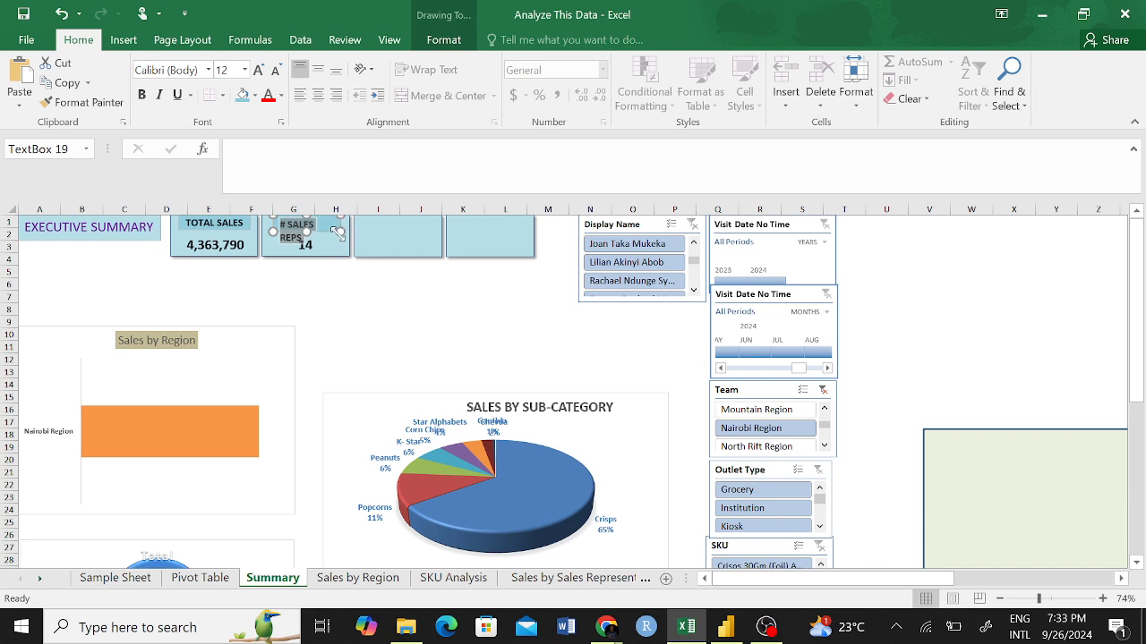
{"action": "left_click_drag", "start_coordinate": [338, 232], "coordinate": [321, 223]}
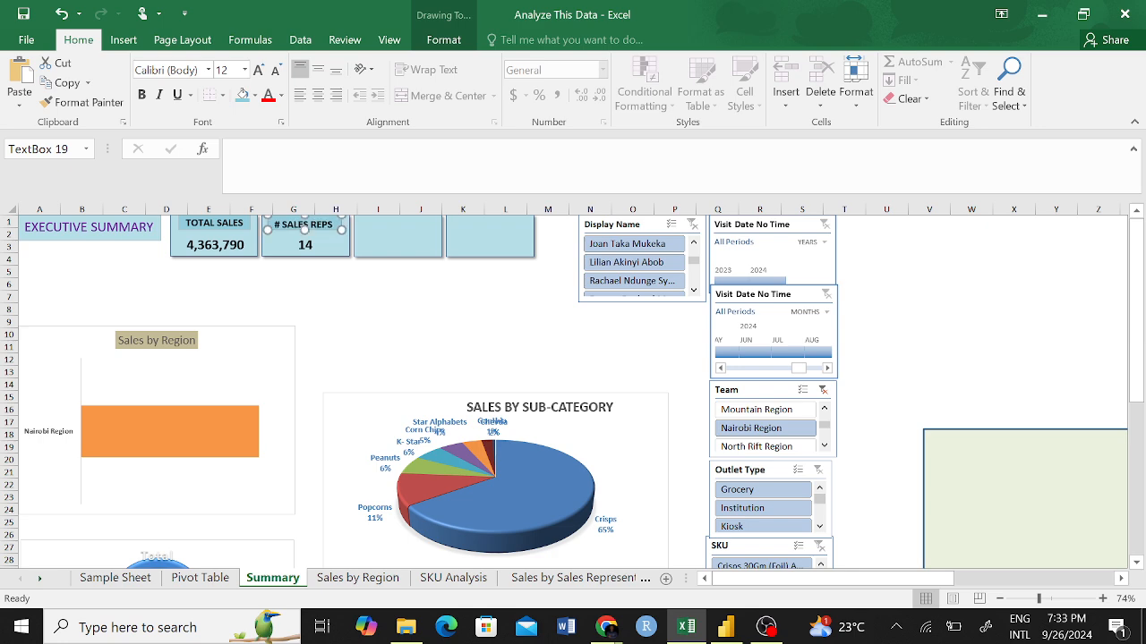
Group the # SALES REPS label with the rectangle of its KPI card.
{"action": "left_click", "coordinate": [331, 245]}
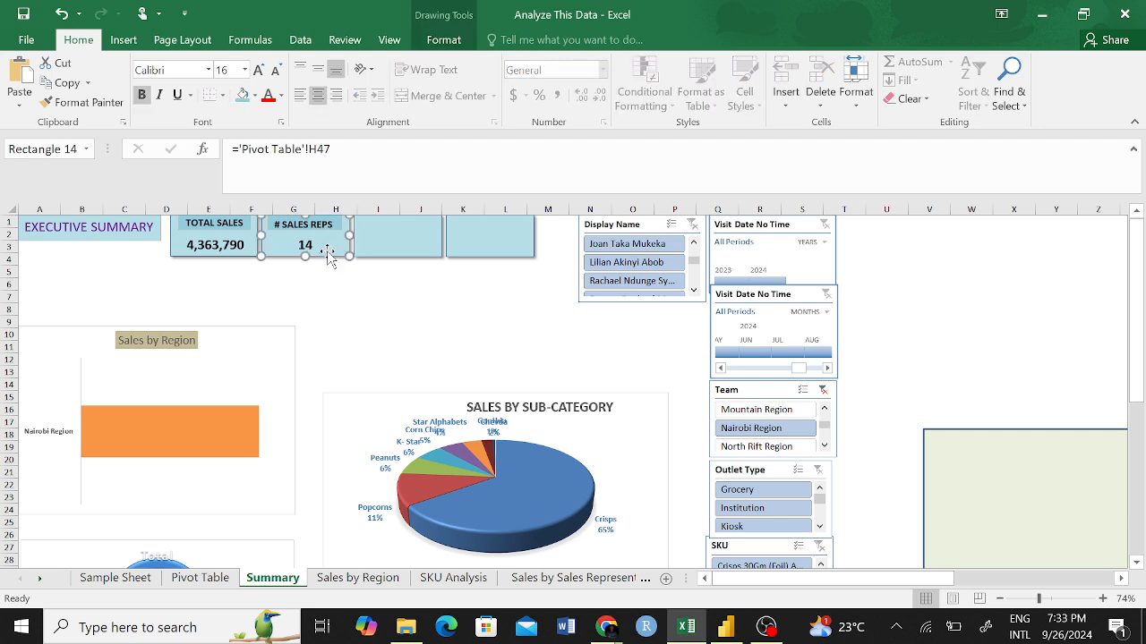
{"action": "left_click", "coordinate": [333, 295]}
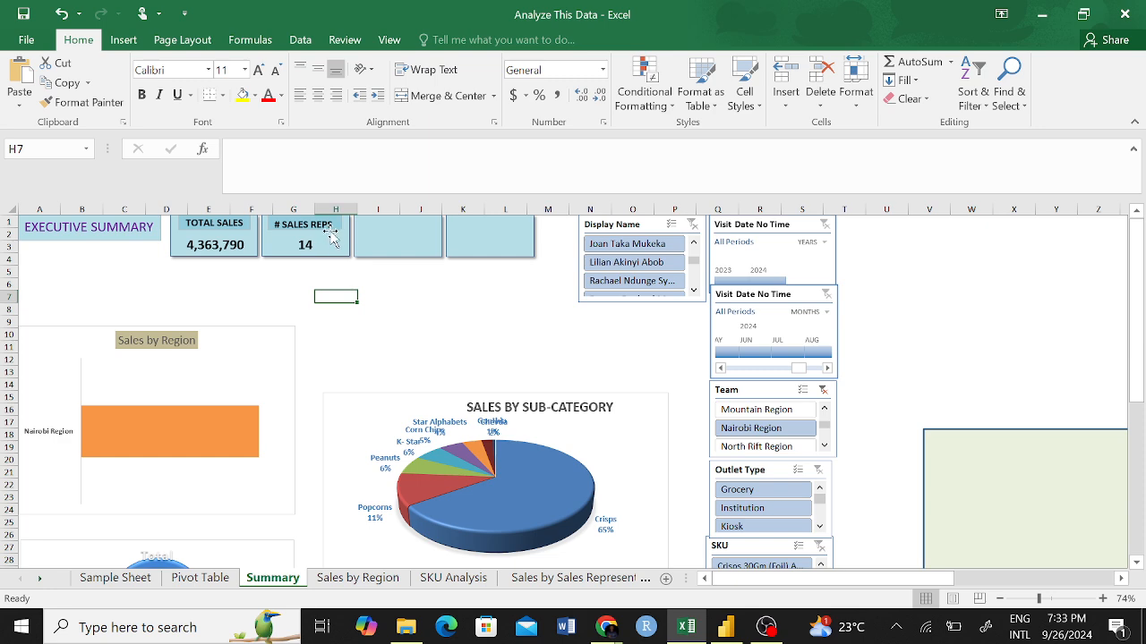
{"action": "left_click", "coordinate": [331, 235]}
{"action": "left_click", "coordinate": [333, 230]}
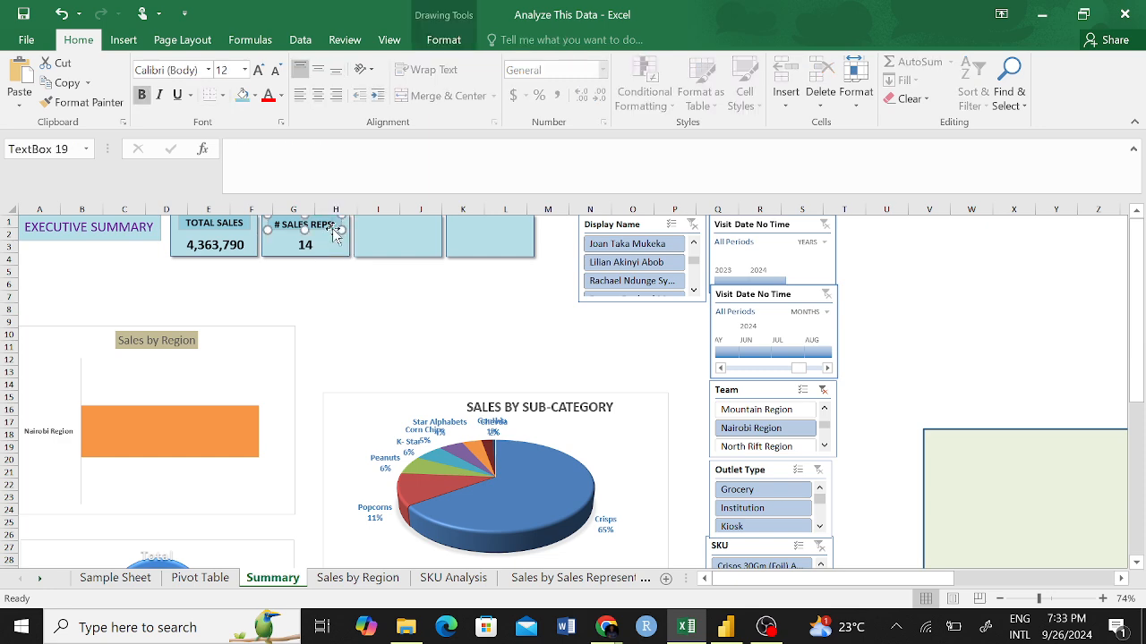
{"action": "left_click", "coordinate": [331, 252], "text": "shift"}
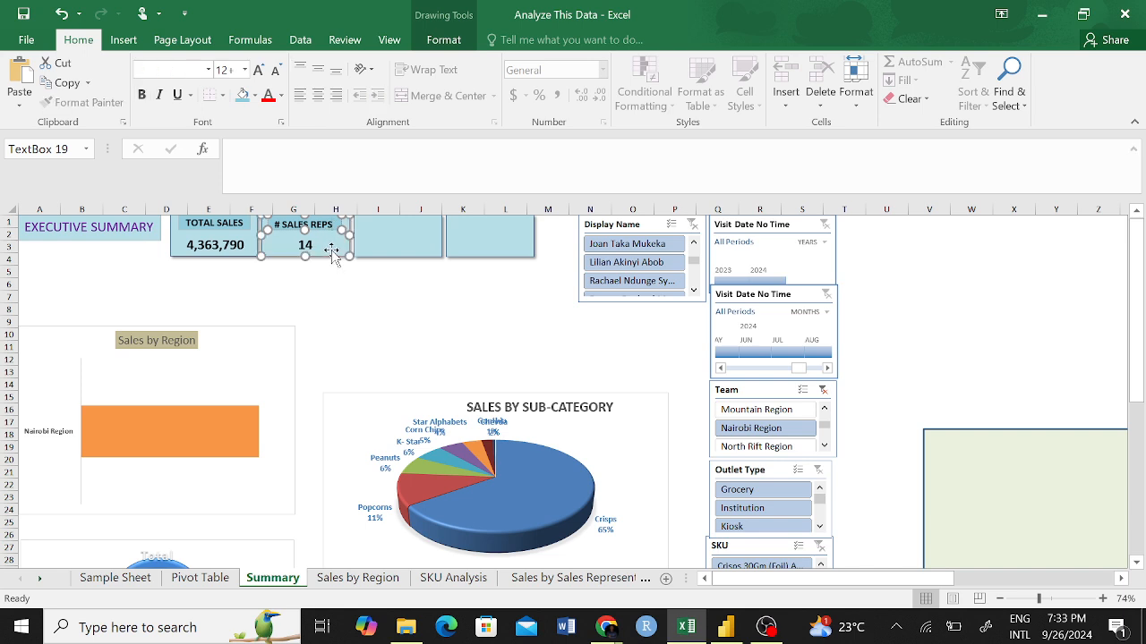
{"action": "right_click", "coordinate": [331, 253]}
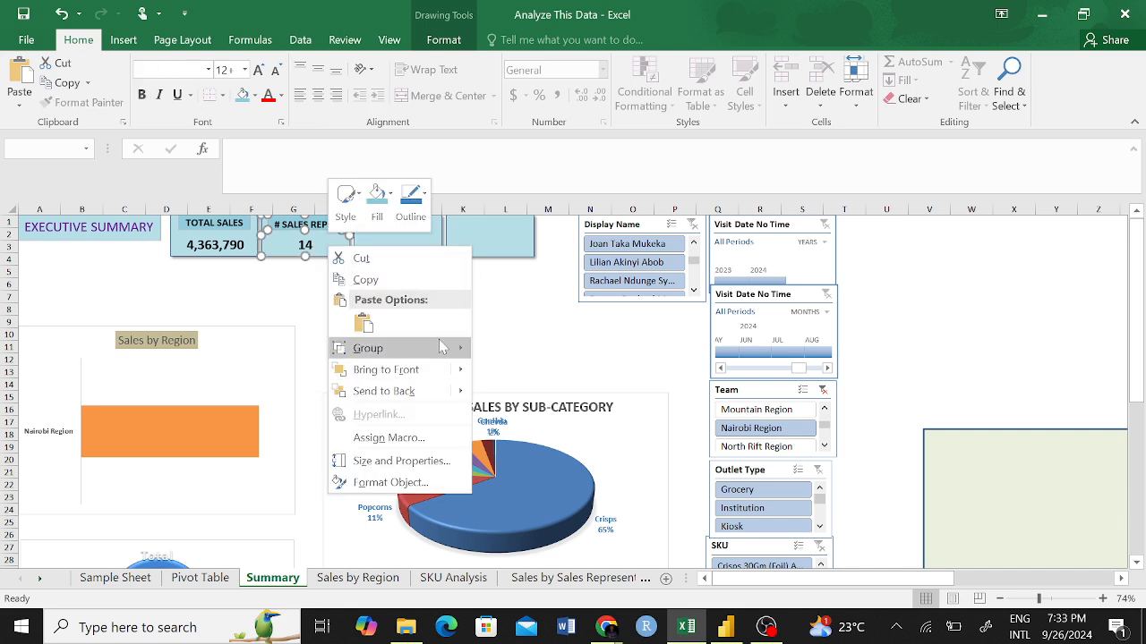
{"action": "mouse_move", "coordinate": [441, 347]}
{"action": "left_click", "coordinate": [507, 348]}
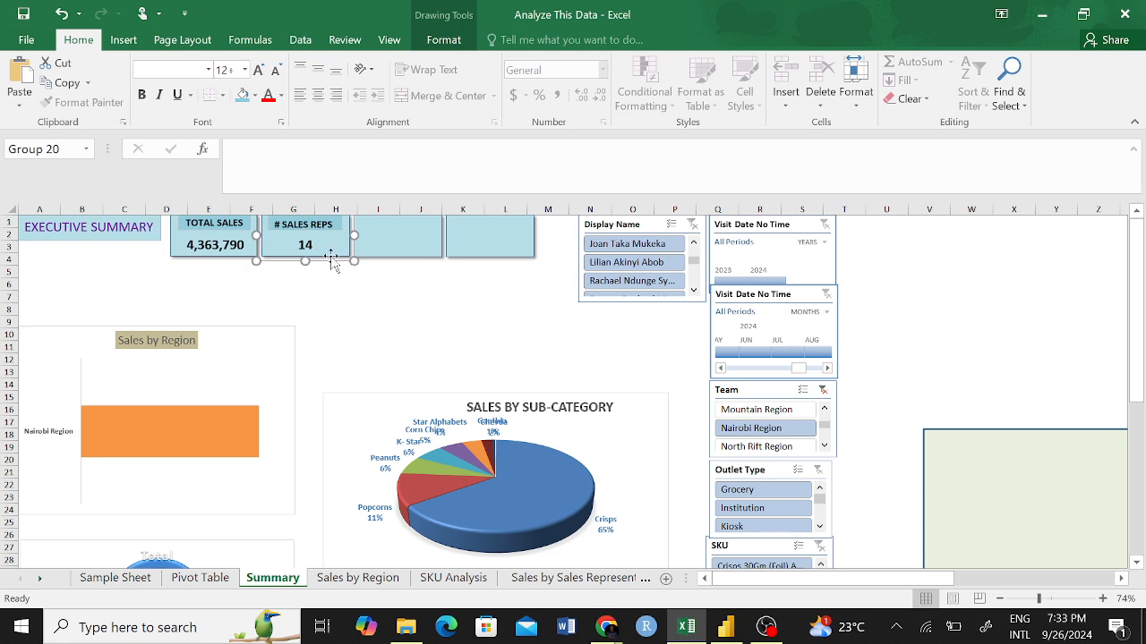
Move the grouped # SALES REPS card down the sheet to test the grouping, and undo the move.
{"action": "left_click_drag", "start_coordinate": [332, 257], "coordinate": [328, 351]}
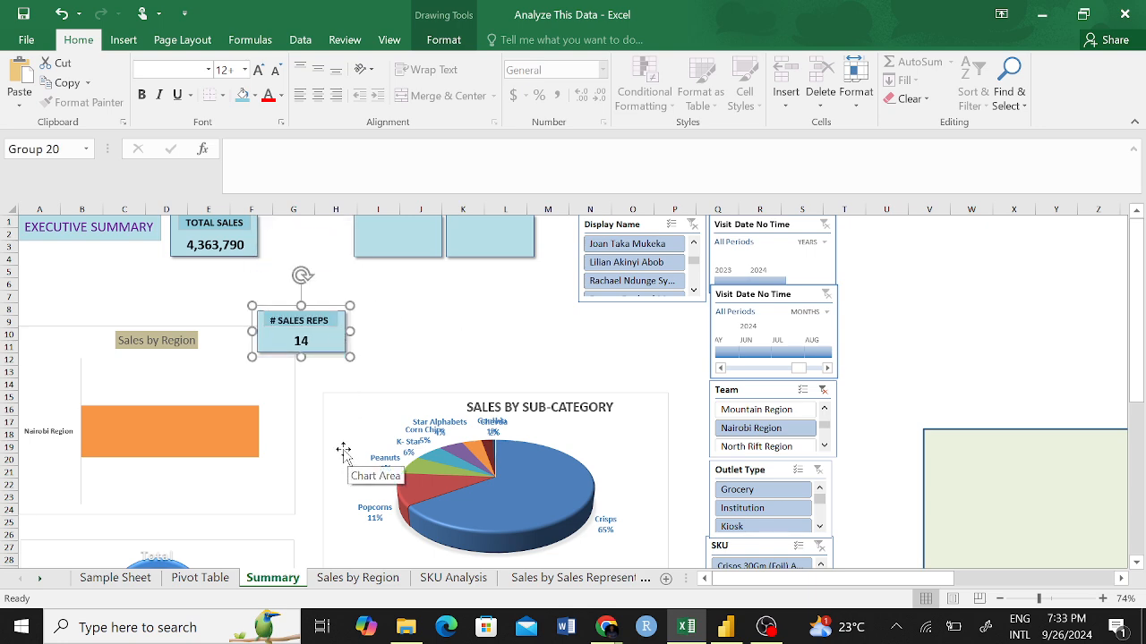
{"action": "key", "text": "ctrl+z"}
{"action": "left_click", "coordinate": [372, 344]}
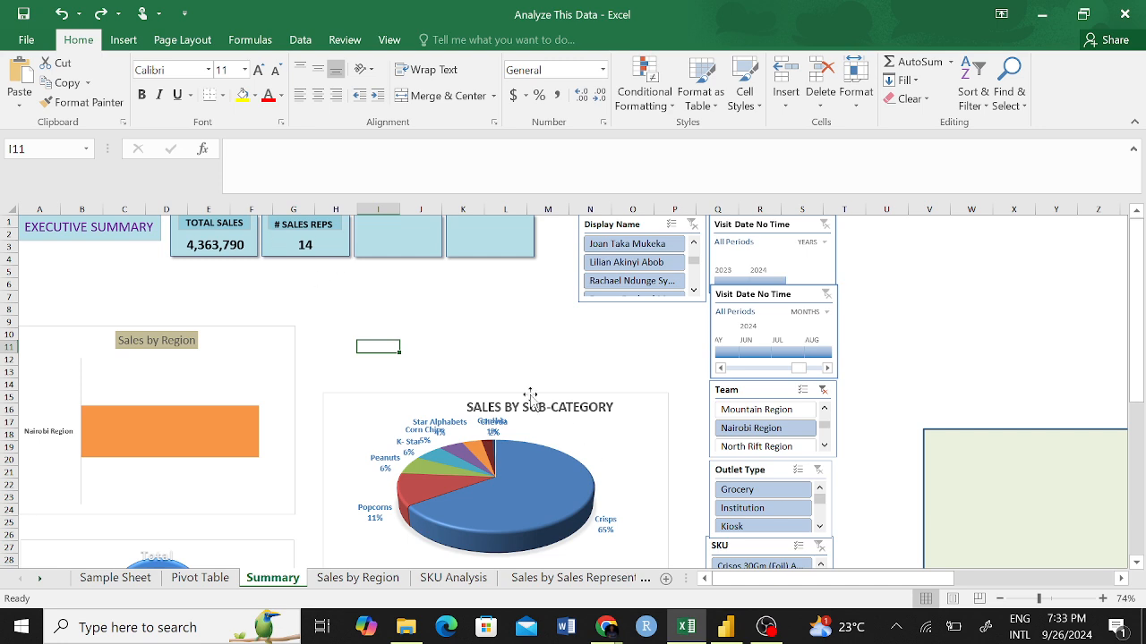
Clear the Team slicer filter, look at the Sales by Region sheet, and return to the Summary sheet.
{"action": "left_click", "coordinate": [822, 391]}
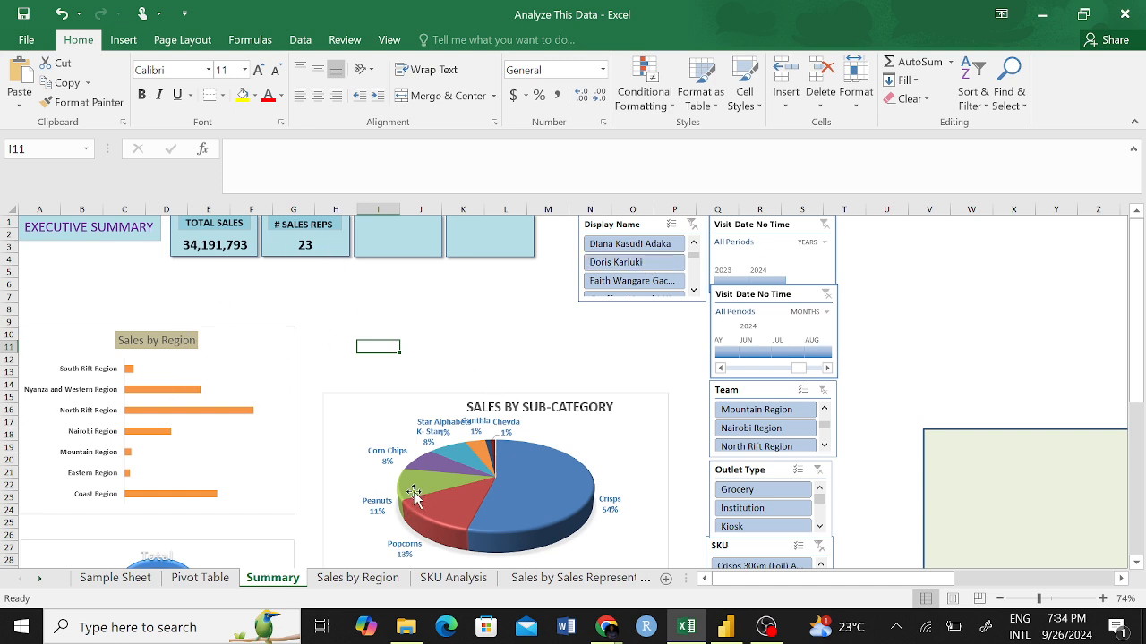
{"action": "mouse_move", "coordinate": [394, 480]}
{"action": "left_click", "coordinate": [344, 578]}
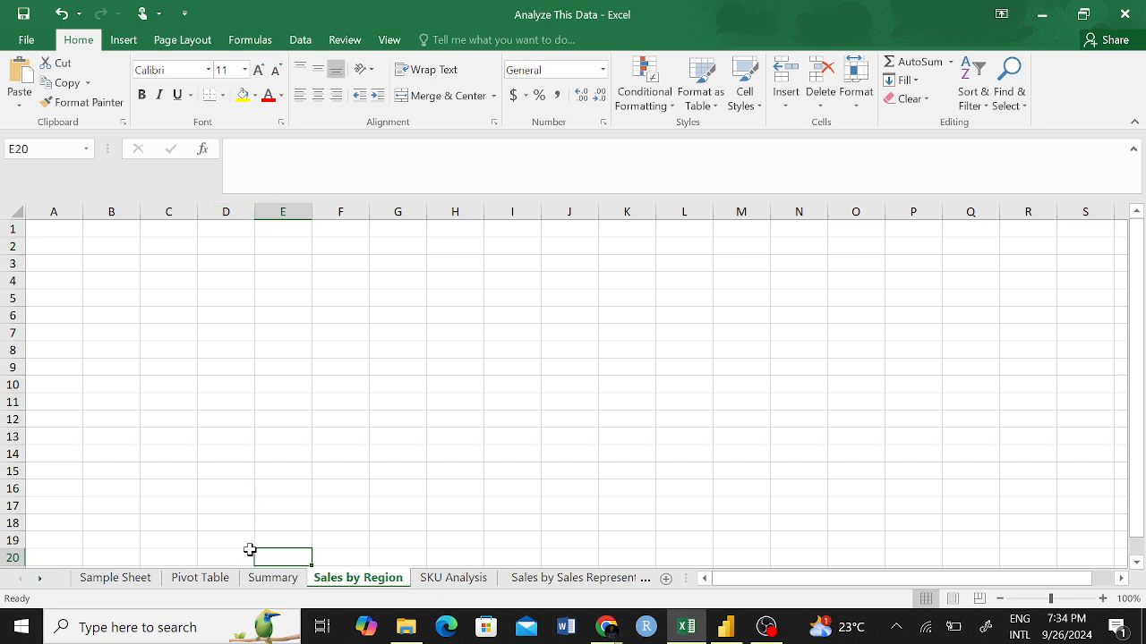
{"action": "left_click", "coordinate": [261, 582]}
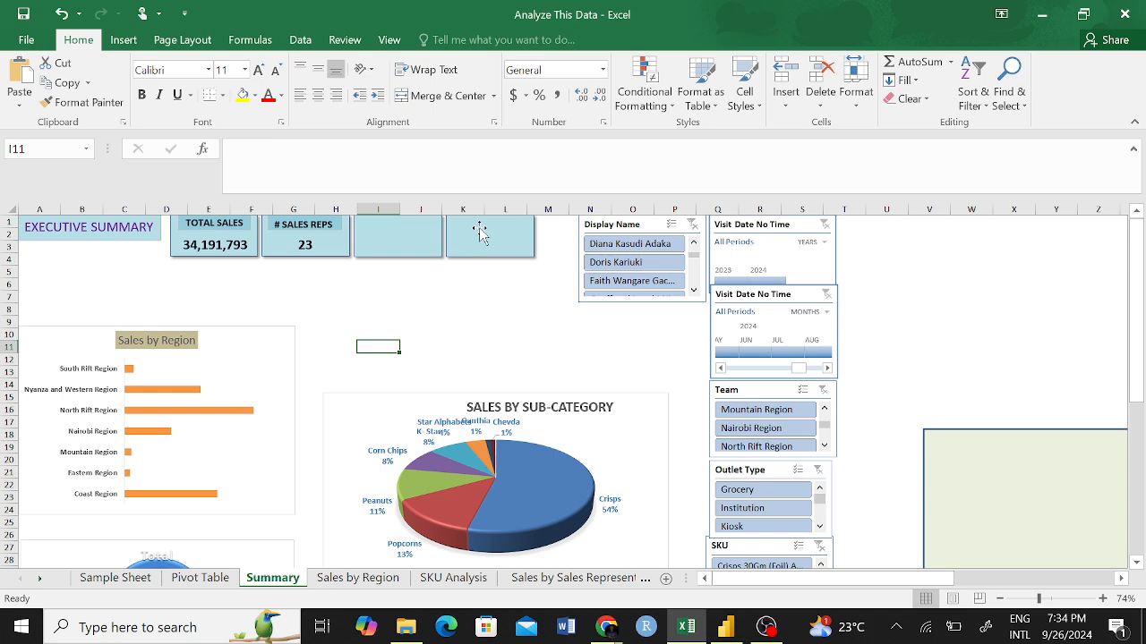
Copy all four KPI cards from the Summary sheet and paste them at cell D1 of the Sales by Region sheet.
{"action": "left_click", "coordinate": [254, 252]}
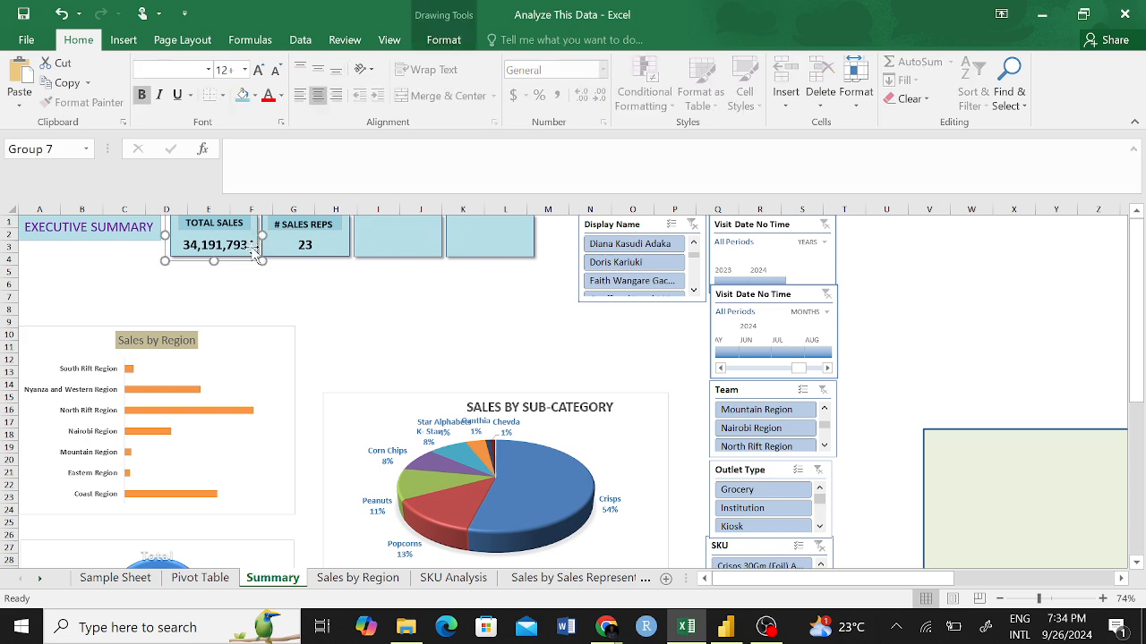
{"action": "left_click", "coordinate": [345, 251], "text": "shift"}
{"action": "left_click", "coordinate": [403, 243], "text": "shift"}
{"action": "left_click", "coordinate": [491, 247], "text": "shift"}
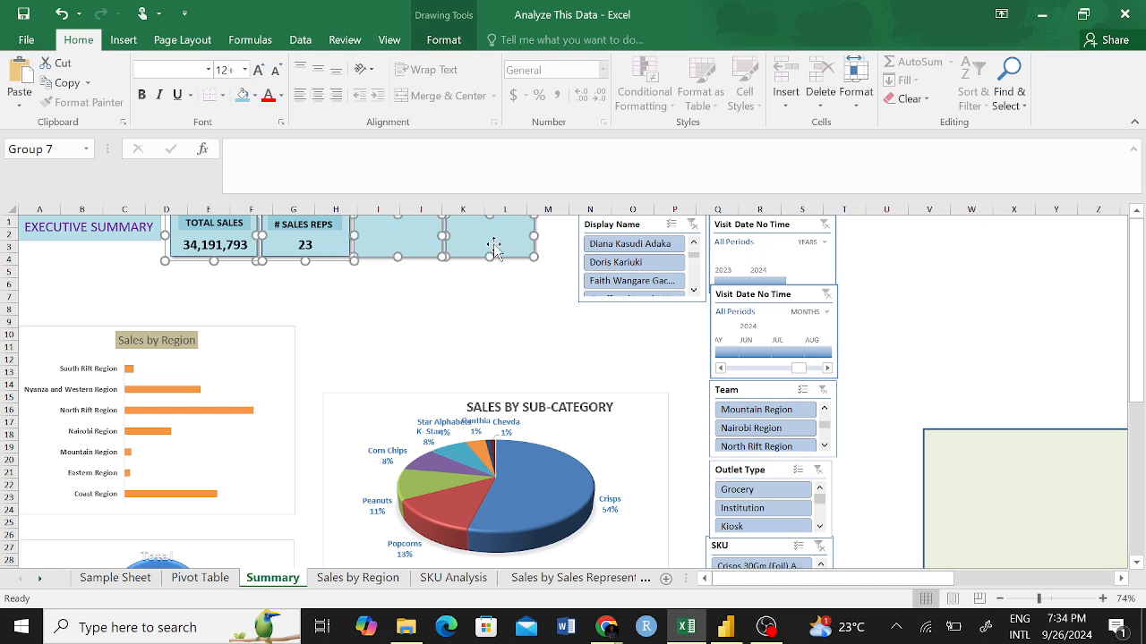
{"action": "left_click", "coordinate": [354, 577]}
{"action": "left_click", "coordinate": [216, 235]}
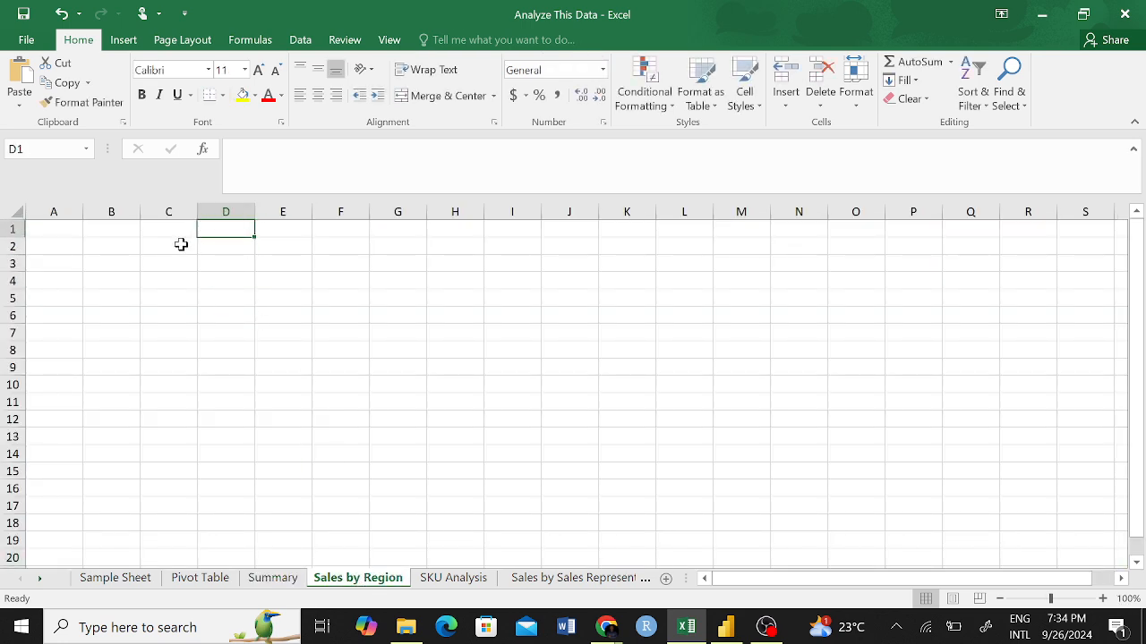
{"action": "key", "text": "ctrl+v"}
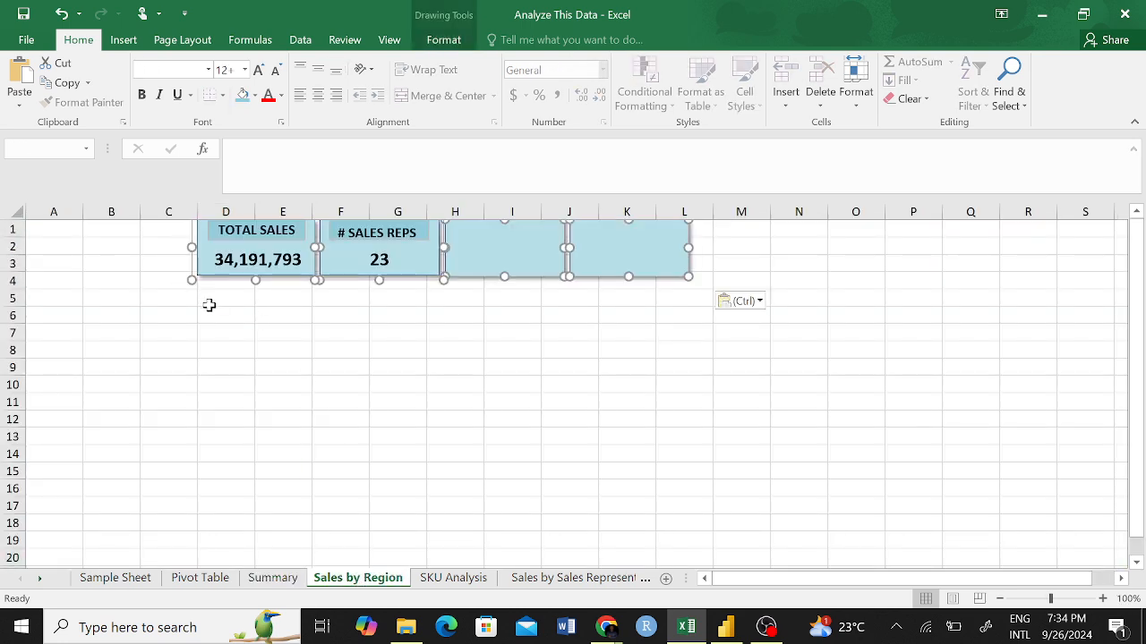
Compare the KPI cards pasted on the Sales by Region sheet with the originals on the Summary sheet.
{"action": "left_click", "coordinate": [436, 320]}
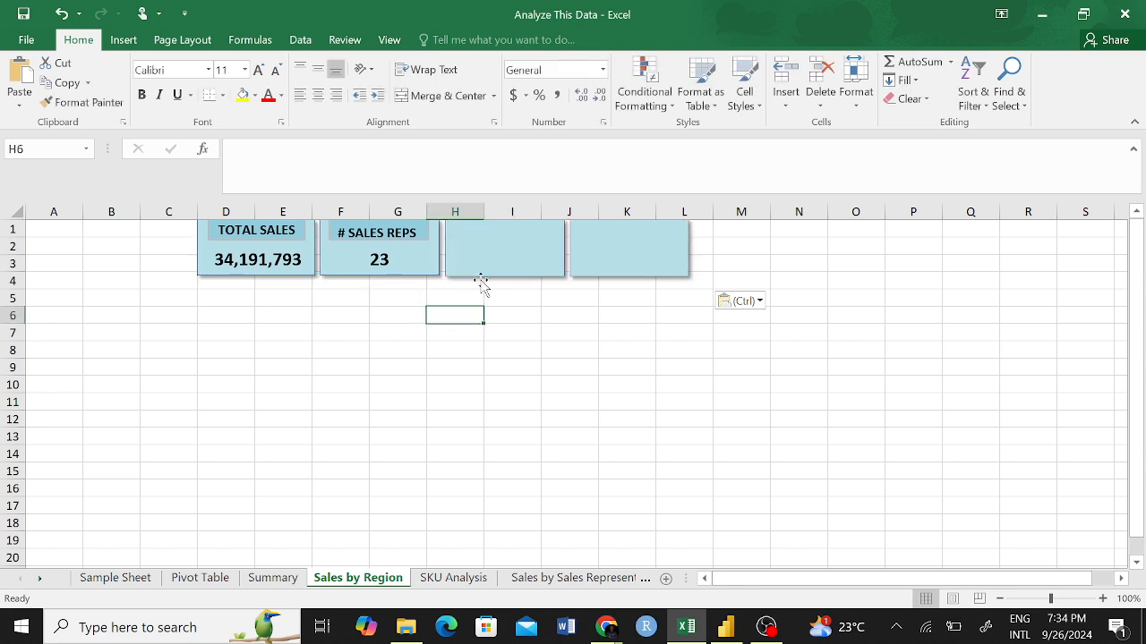
{"action": "left_click", "coordinate": [273, 577]}
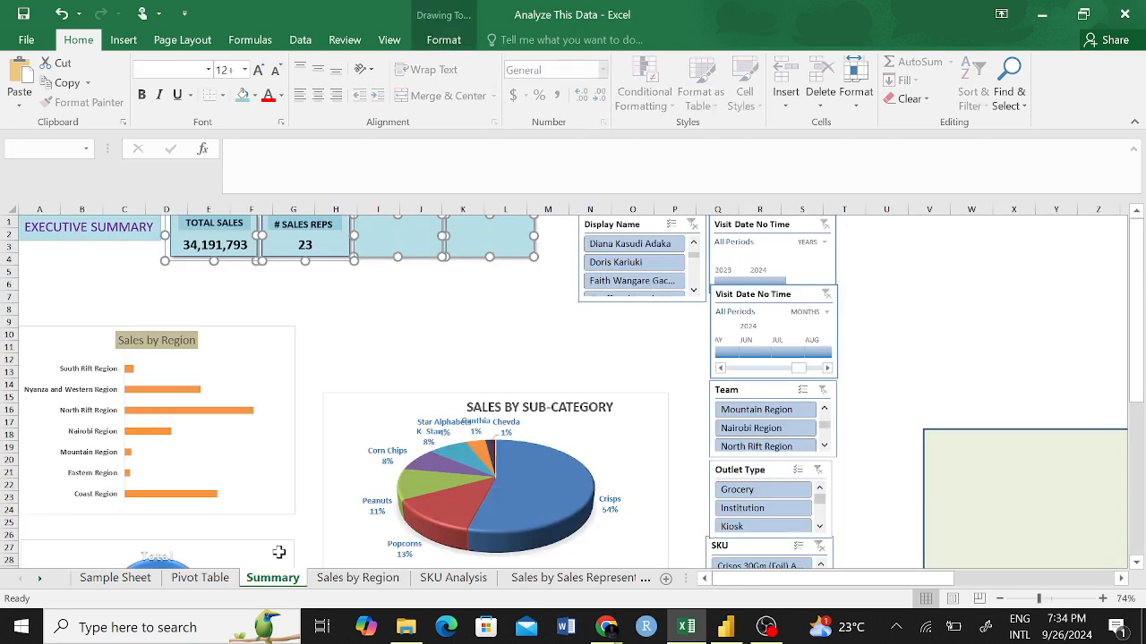
{"action": "left_click", "coordinate": [357, 577]}
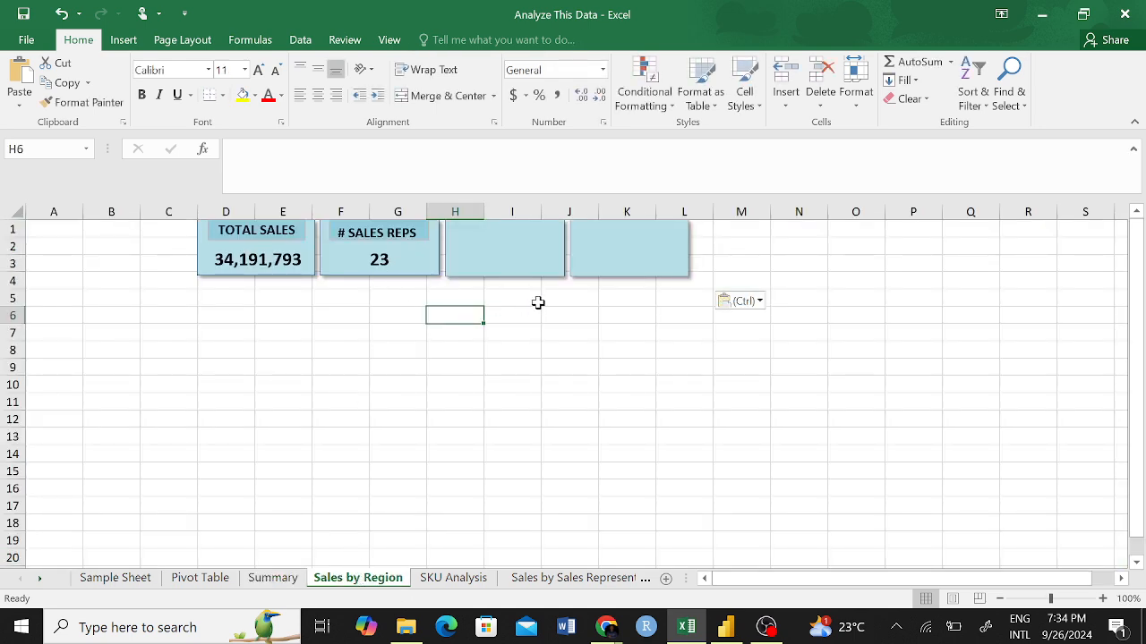
{"action": "left_click", "coordinate": [273, 577]}
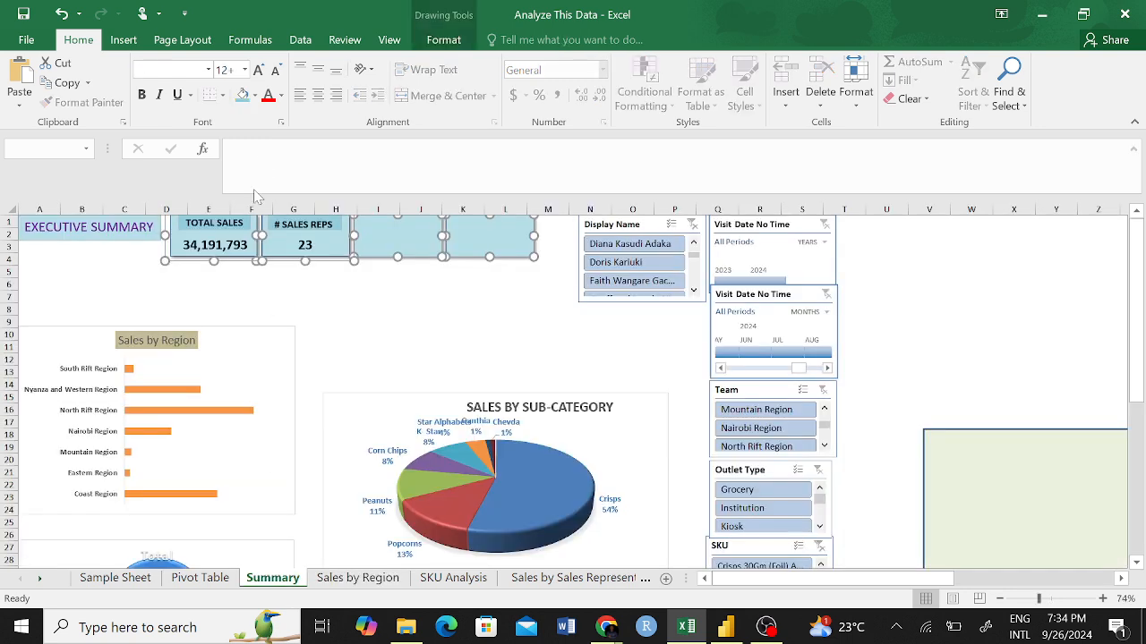
{"action": "left_click", "coordinate": [357, 578]}
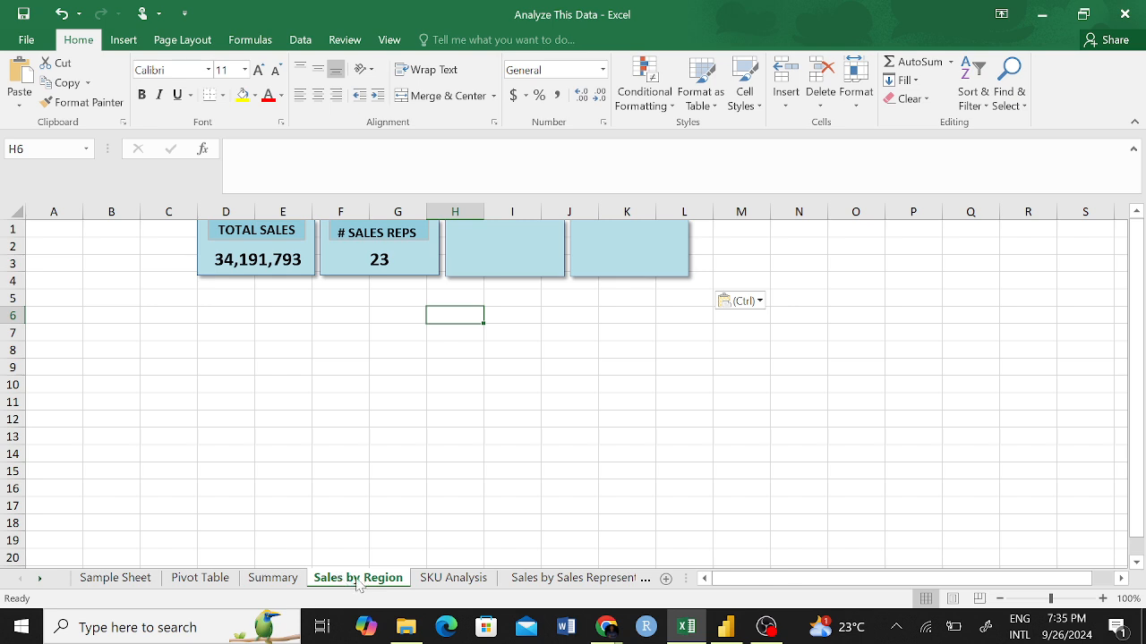
{"action": "key", "text": "ctrl+Page_Up"}
{"action": "left_click", "coordinate": [358, 580]}
{"action": "left_click_drag", "start_coordinate": [229, 437], "coordinate": [342, 389]}
{"action": "left_click", "coordinate": [472, 436]}
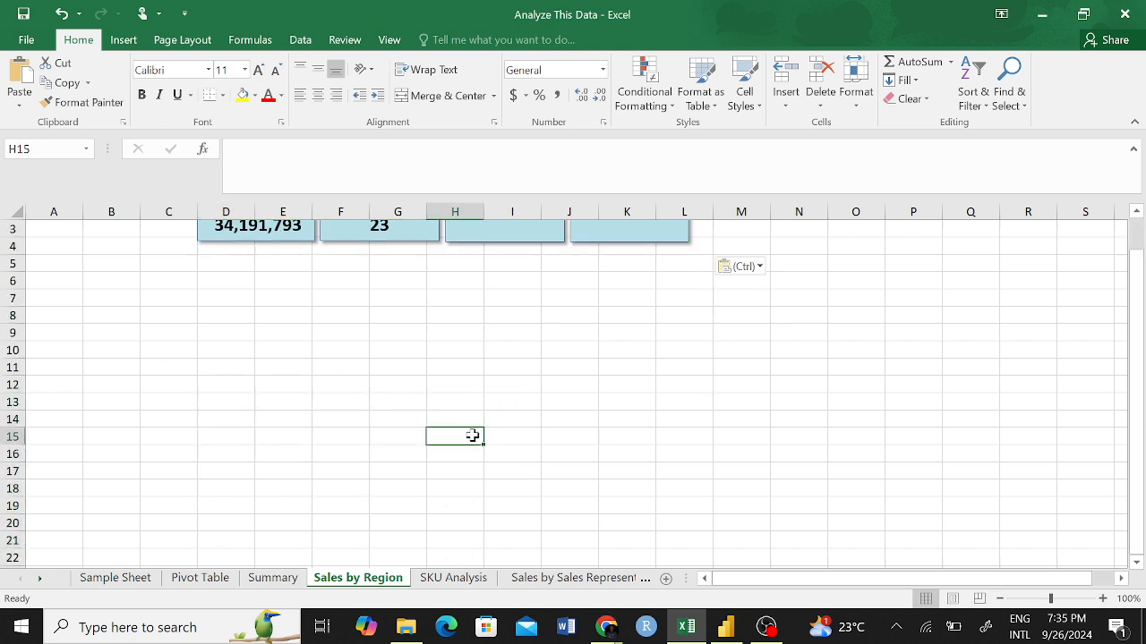
{"action": "scroll", "coordinate": [472, 435], "scroll_direction": "up", "scroll_amount": 1}
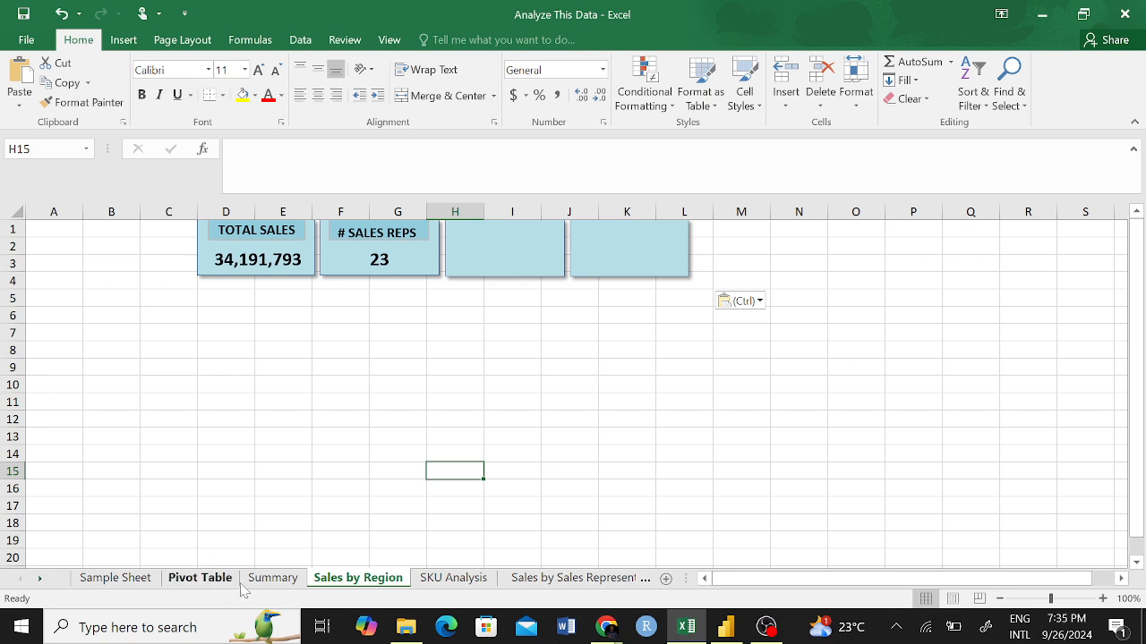
Review the slicers and the pie chart on the Summary sheet against the layout of the Sales by Region sheet.
{"action": "left_click", "coordinate": [269, 580]}
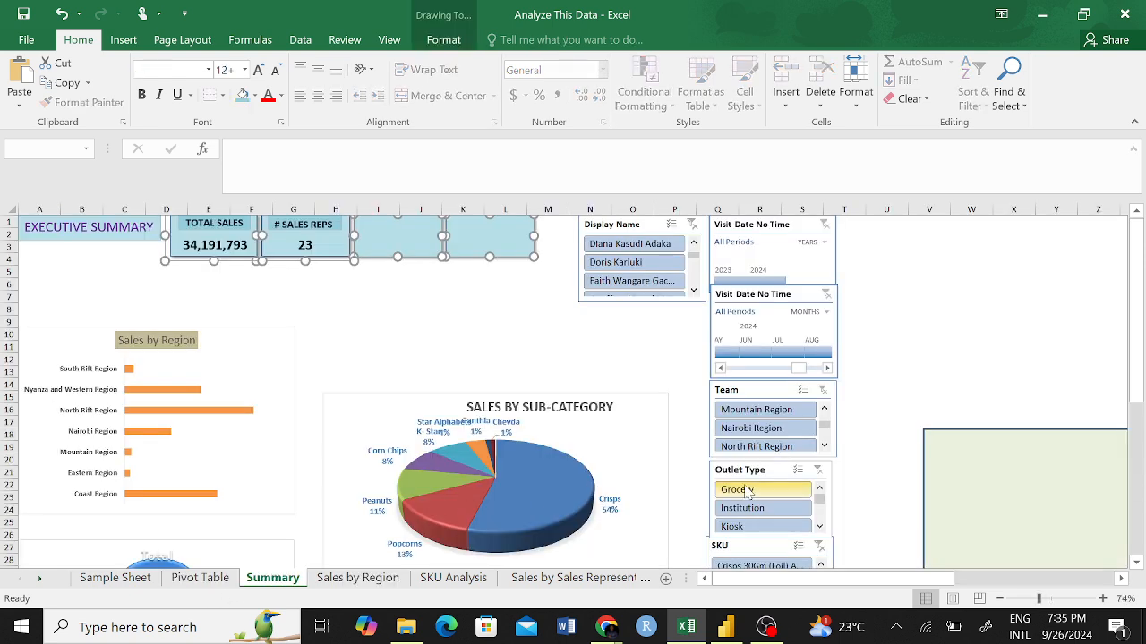
{"action": "scroll", "coordinate": [851, 432], "scroll_direction": "down", "scroll_amount": 2}
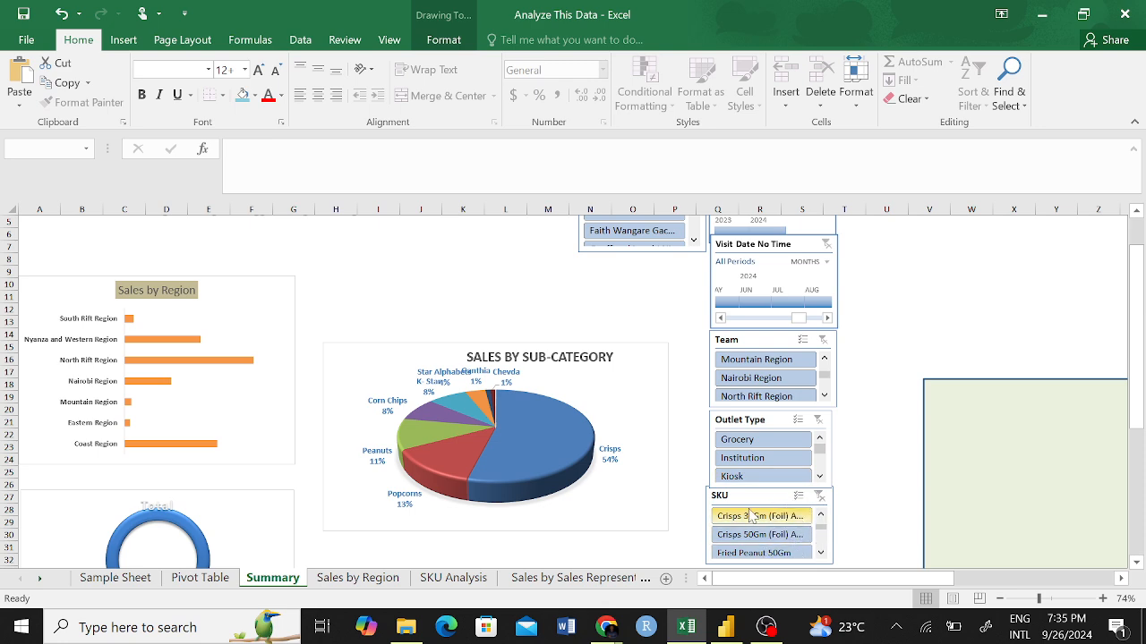
{"action": "scroll", "coordinate": [792, 491], "scroll_direction": "up", "scroll_amount": 2}
{"action": "scroll", "coordinate": [790, 491], "scroll_direction": "down", "scroll_amount": 3}
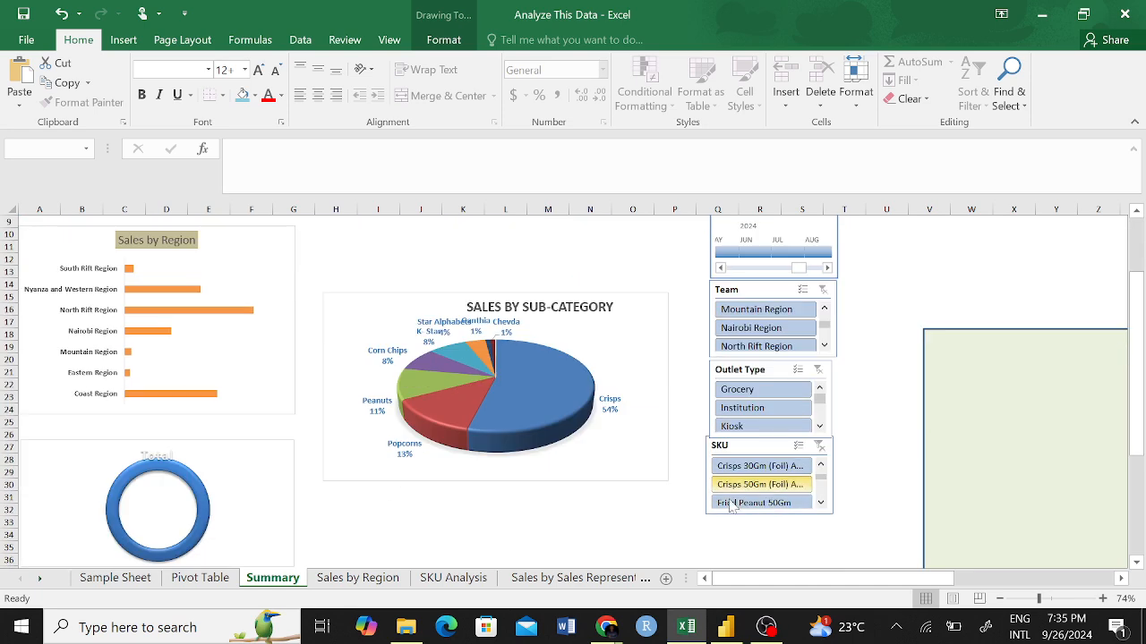
{"action": "left_click", "coordinate": [374, 412]}
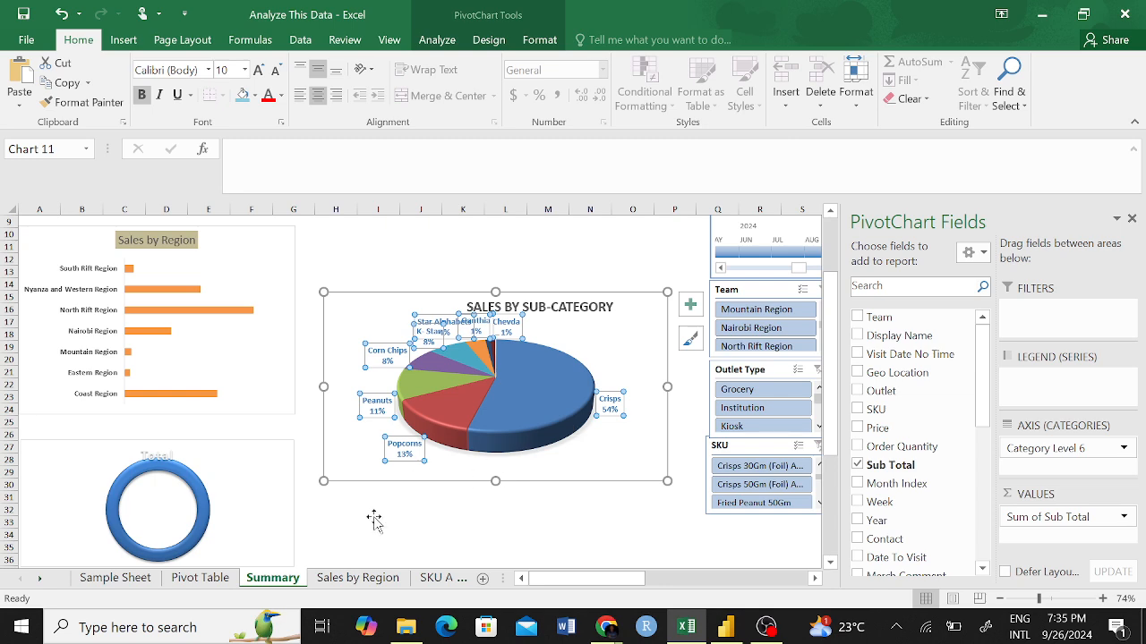
{"action": "left_click", "coordinate": [357, 578]}
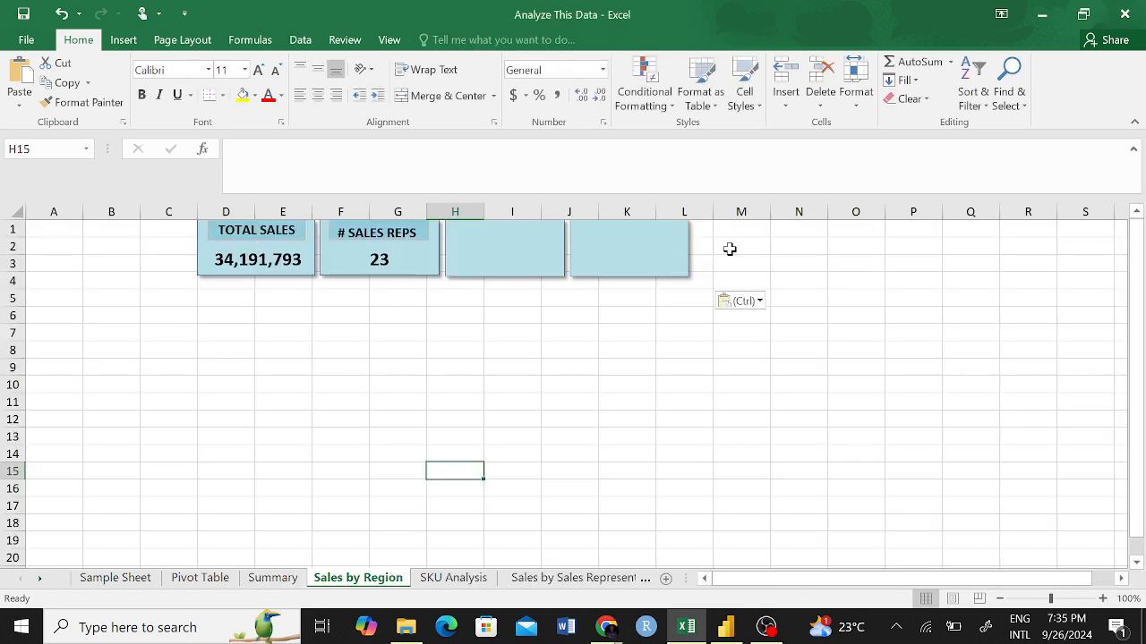
{"action": "left_click", "coordinate": [270, 575]}
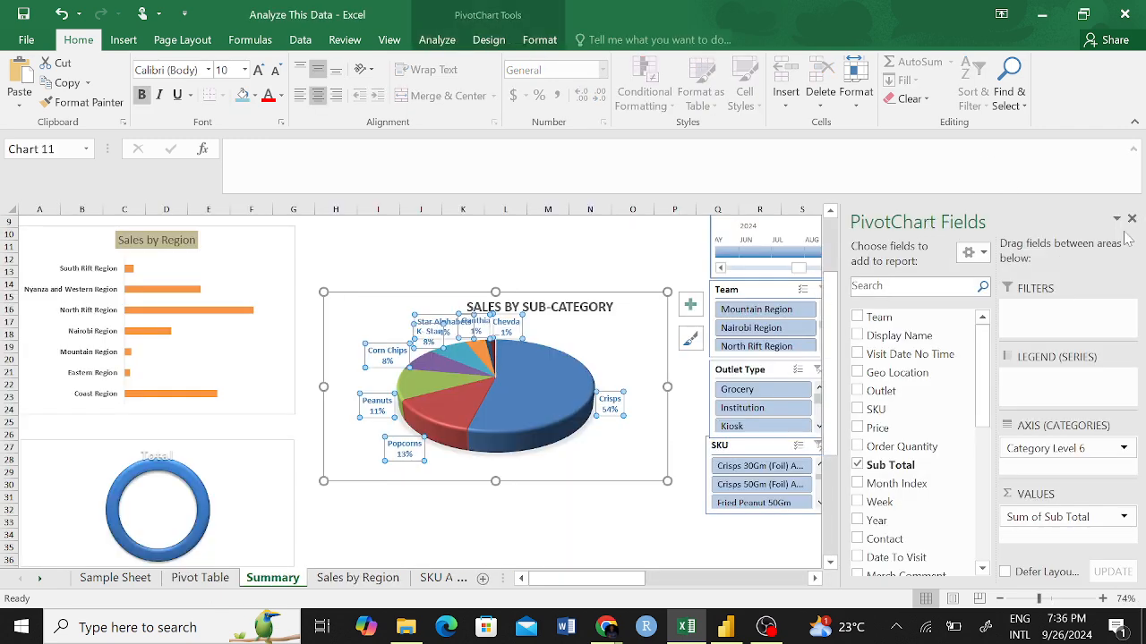
Close the chart's field list and move the large light green rectangle behind the Summary sheet's cards, charts and slicers as a background.
{"action": "left_click", "coordinate": [1131, 220]}
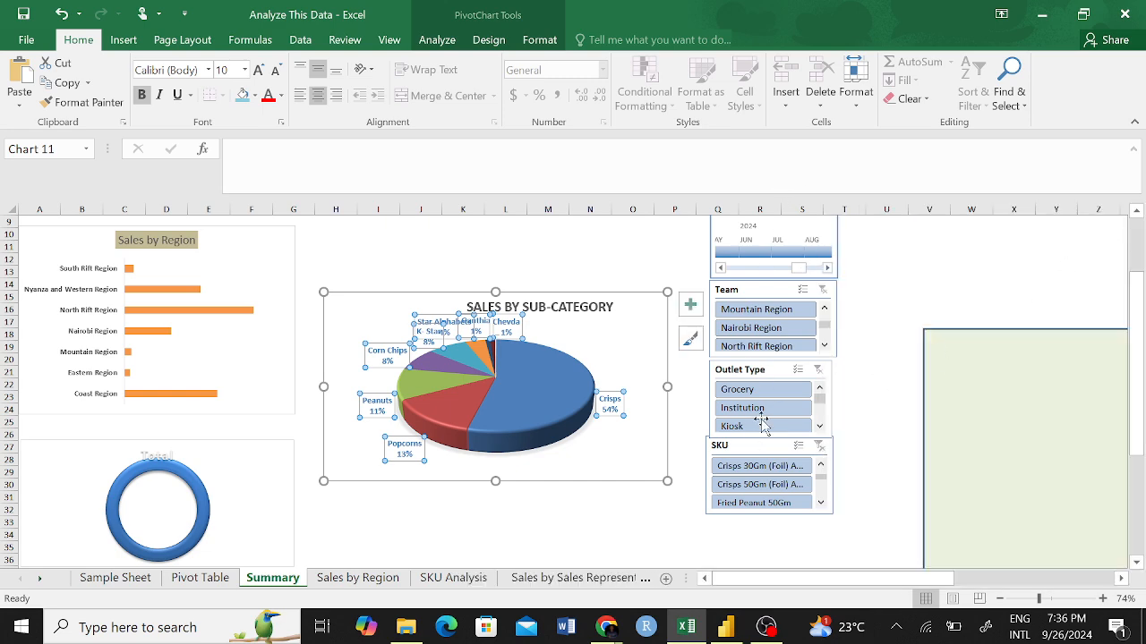
{"action": "scroll", "coordinate": [849, 336], "scroll_direction": "up", "scroll_amount": 3}
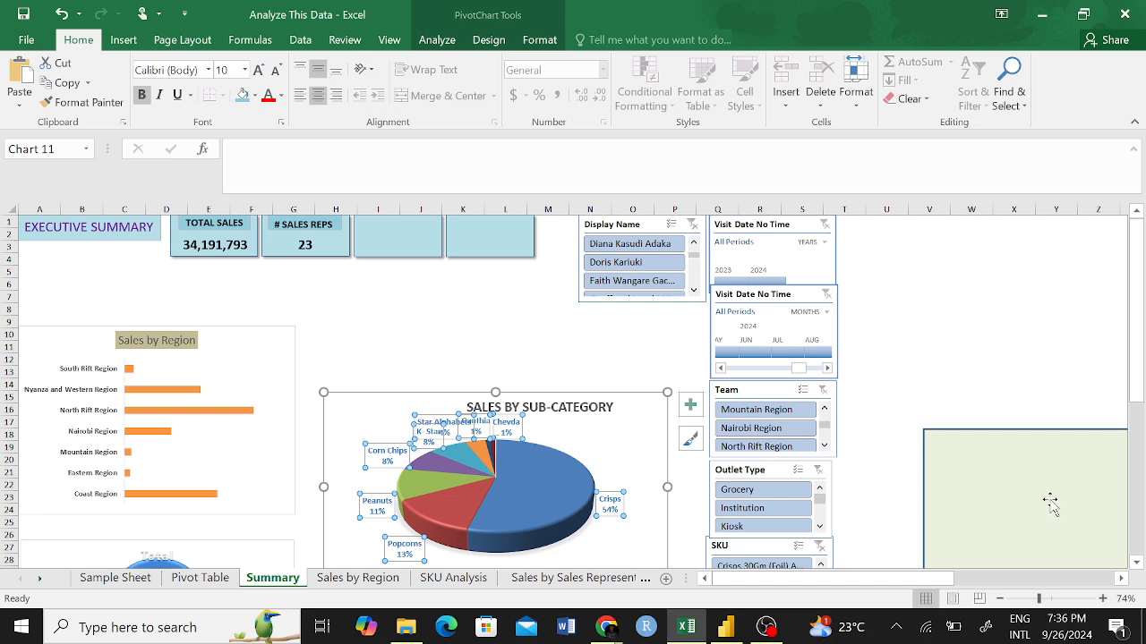
{"action": "left_click_drag", "start_coordinate": [1044, 499], "coordinate": [137, 256]}
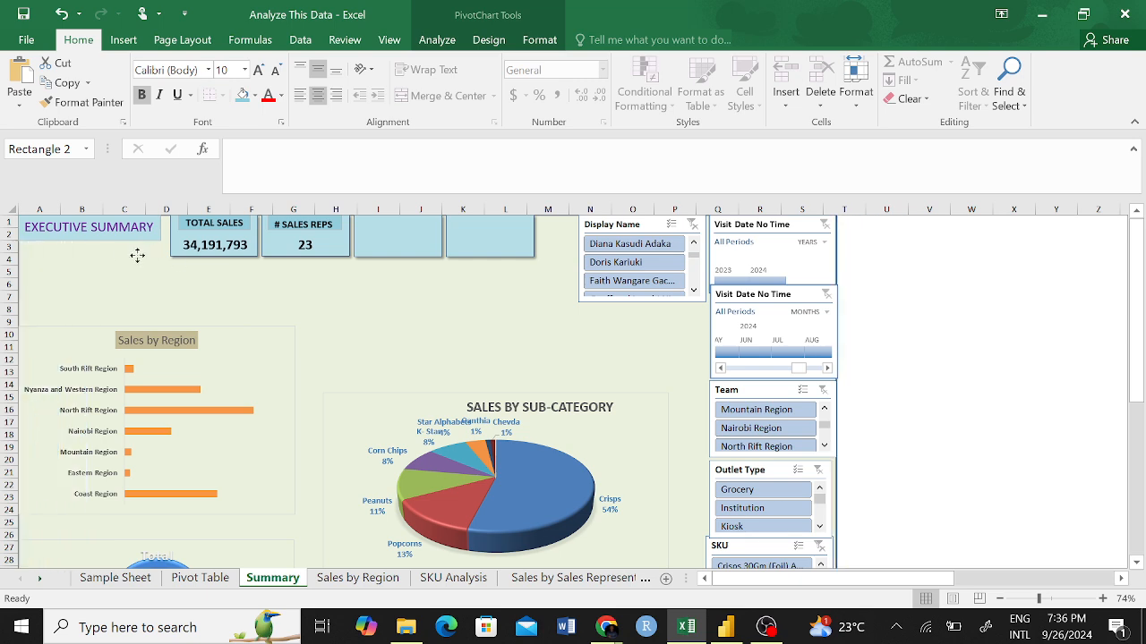
Check how the KPI cards sit on top of the green background by selecting the cards and the background in turn.
{"action": "left_click", "coordinate": [408, 253]}
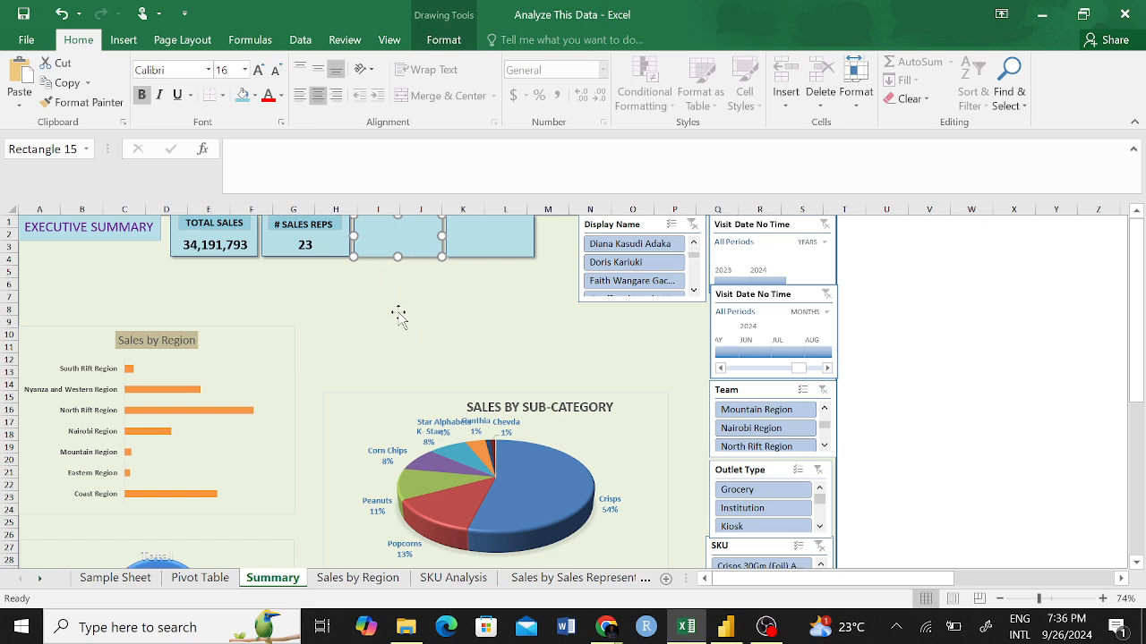
{"action": "left_click", "coordinate": [497, 251]}
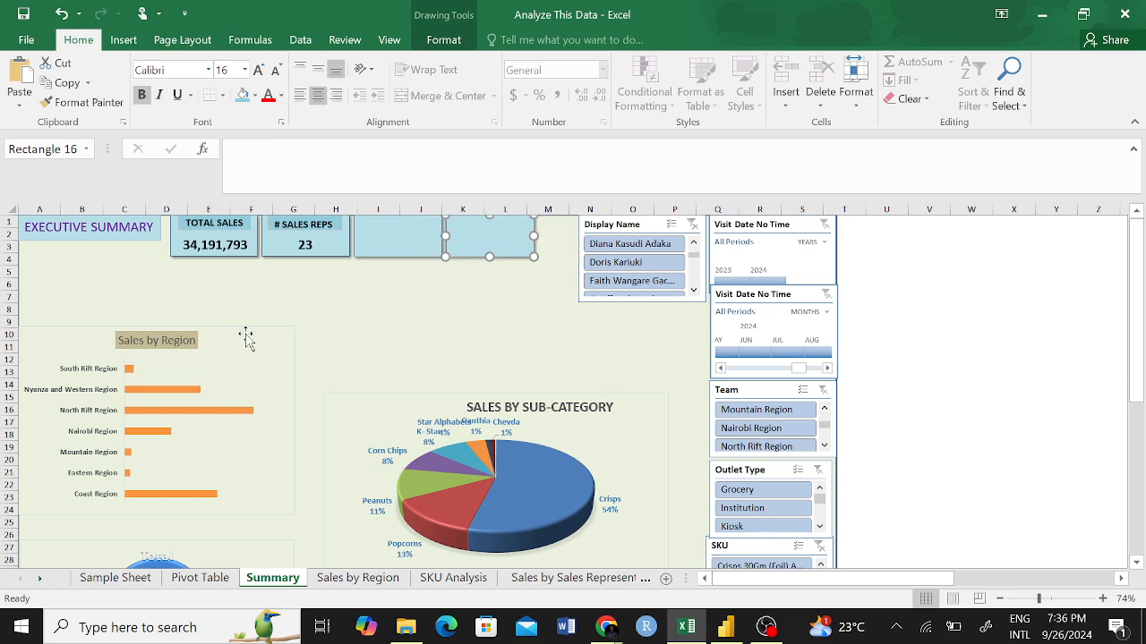
{"action": "left_click", "coordinate": [325, 287]}
{"action": "left_click", "coordinate": [453, 251]}
{"action": "left_click", "coordinate": [234, 149]}
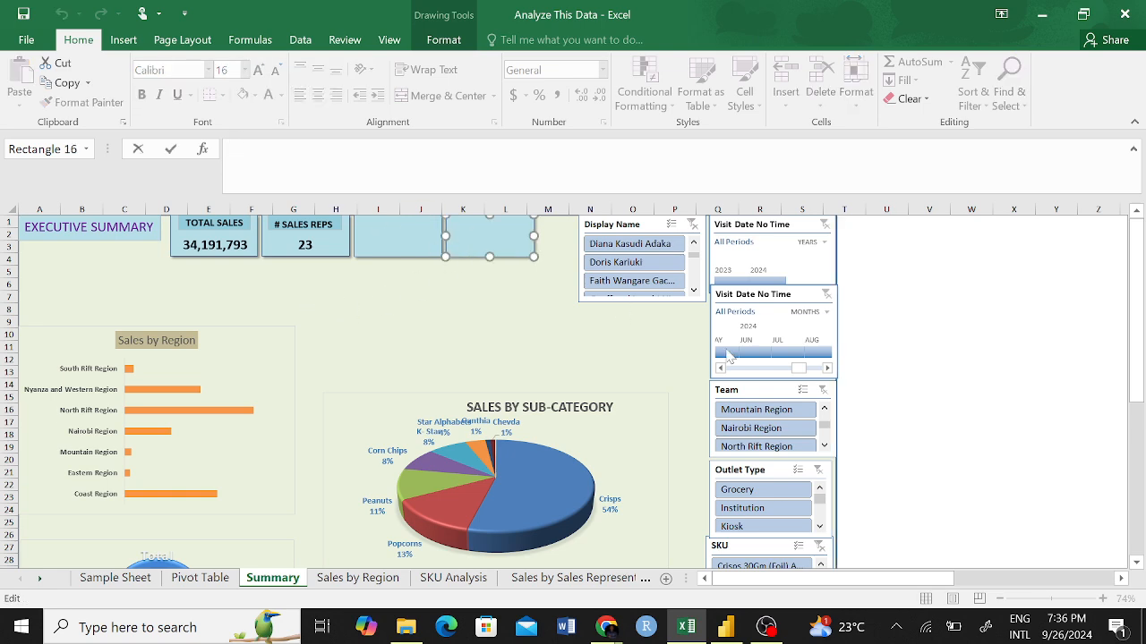
{"action": "left_click", "coordinate": [925, 368]}
{"action": "left_click", "coordinate": [342, 304]}
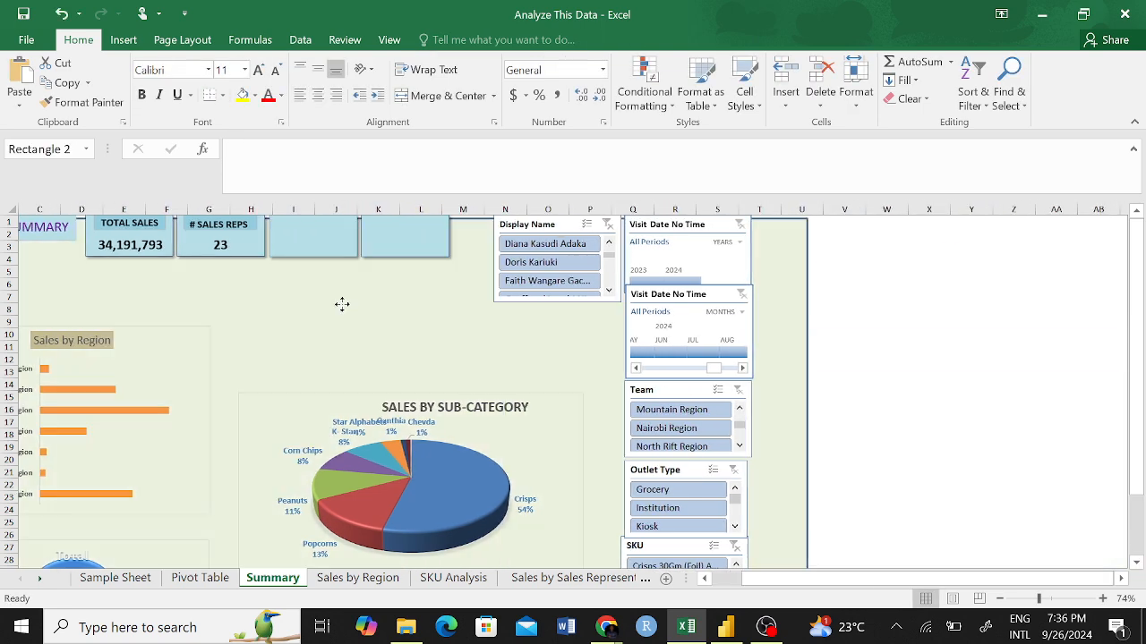
{"action": "left_click", "coordinate": [255, 260]}
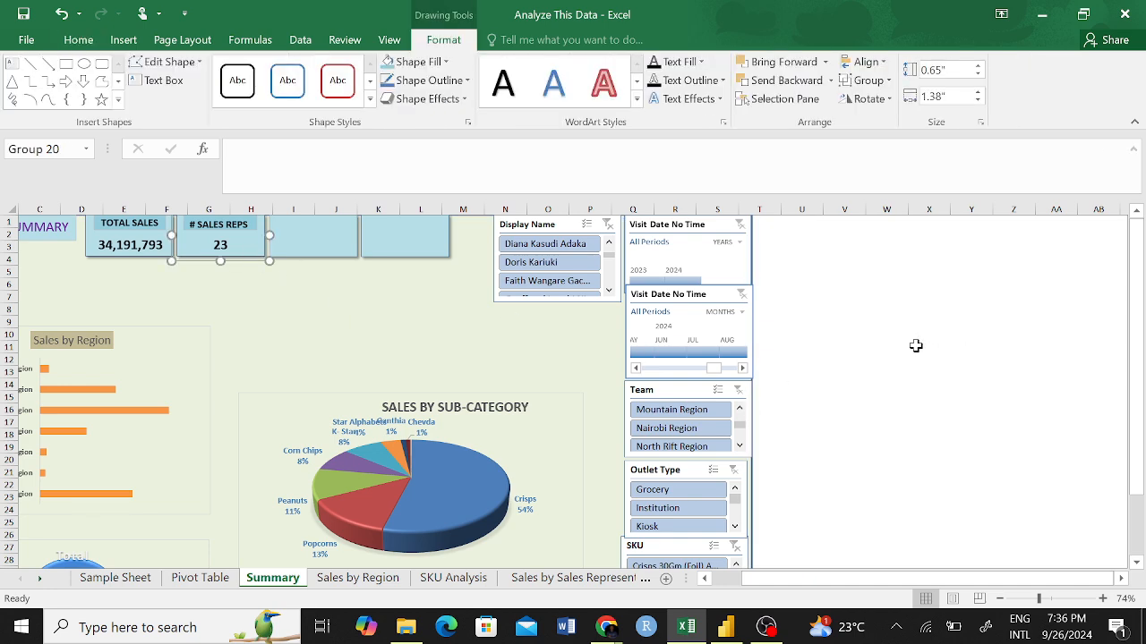
{"action": "scroll", "coordinate": [915, 345], "scroll_direction": "left", "scroll_amount": 2}
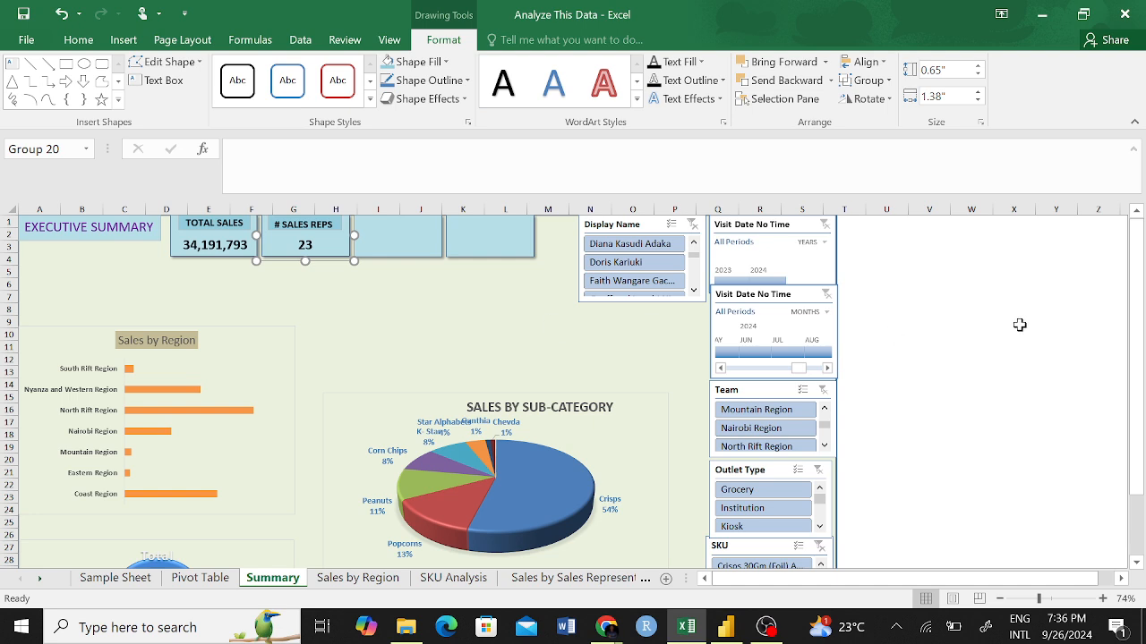
{"action": "left_click", "coordinate": [1020, 325]}
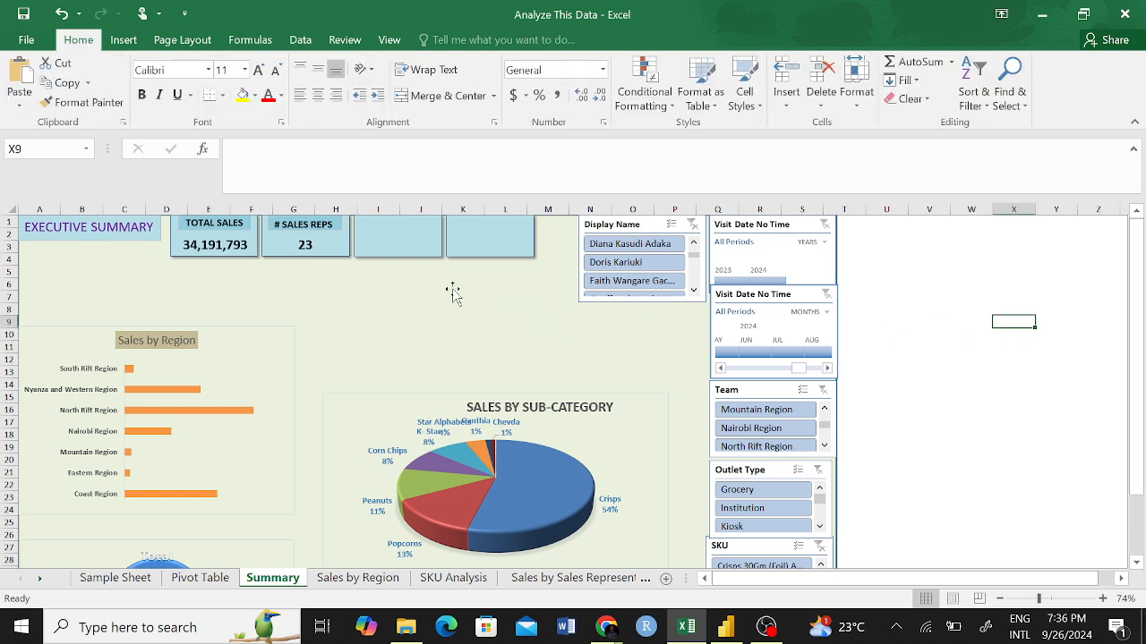
Draw a trial rectangle about 2.07 by 0.68 inches beneath the empty KPI cards, and delete it.
{"action": "left_click", "coordinate": [124, 43]}
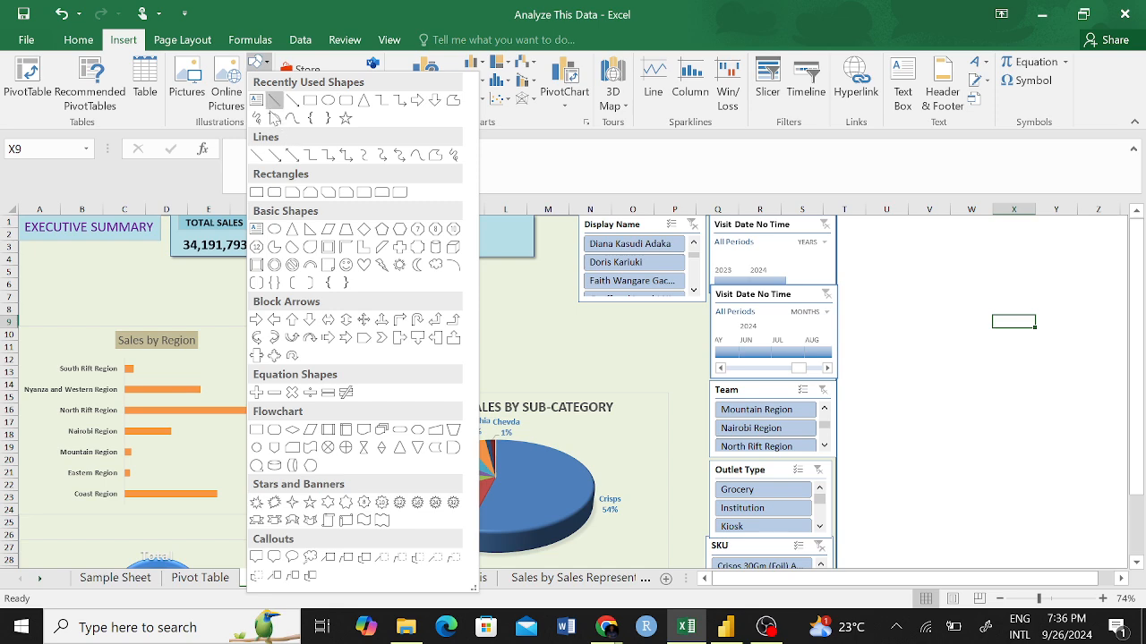
{"action": "left_click", "coordinate": [310, 100]}
{"action": "mouse_move", "coordinate": [282, 299]}
{"action": "left_mouse_down"}
{"action": "mouse_move", "coordinate": [415, 341]}
{"action": "mouse_move", "coordinate": [386, 316]}
{"action": "mouse_move", "coordinate": [439, 312]}
{"action": "left_mouse_up"}
{"action": "left_click", "coordinate": [575, 352]}
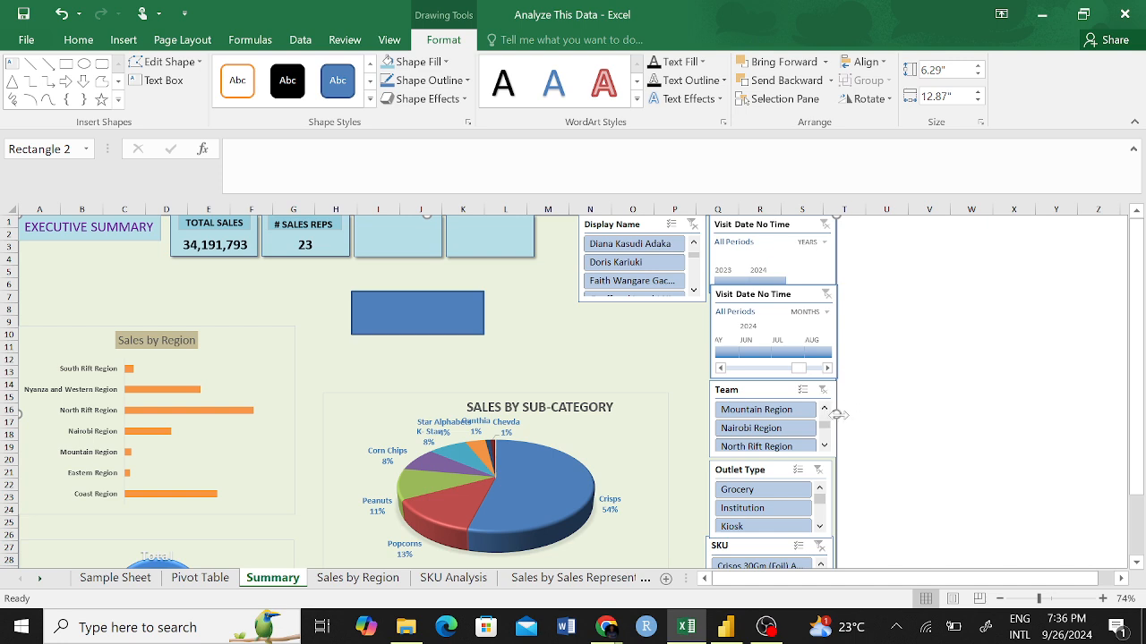
{"action": "left_click", "coordinate": [454, 317]}
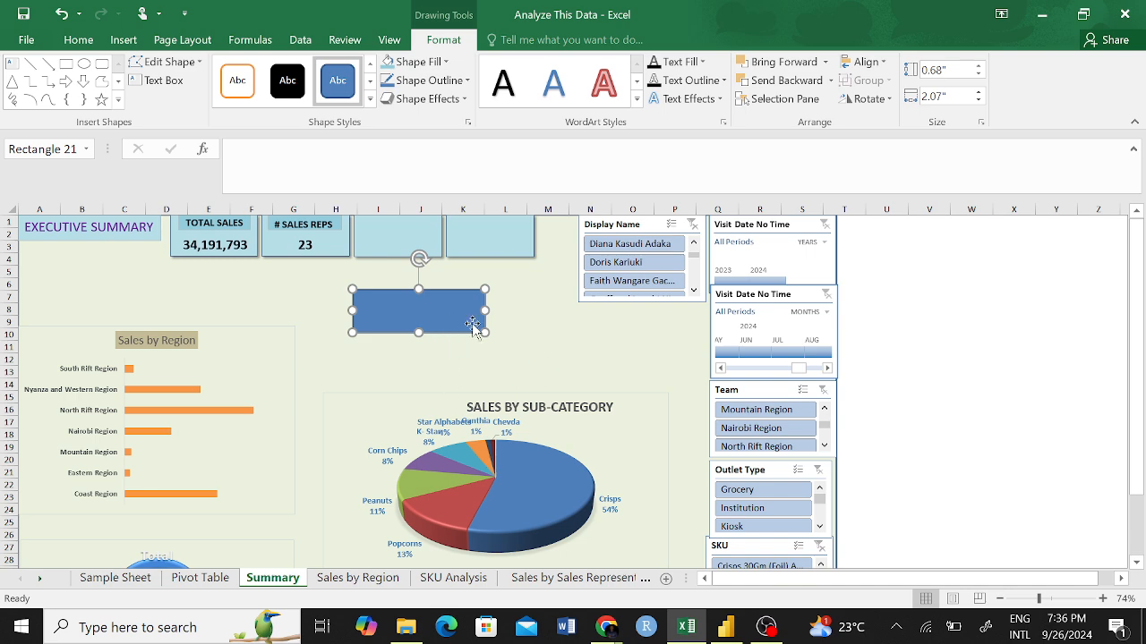
{"action": "key", "text": "Delete"}
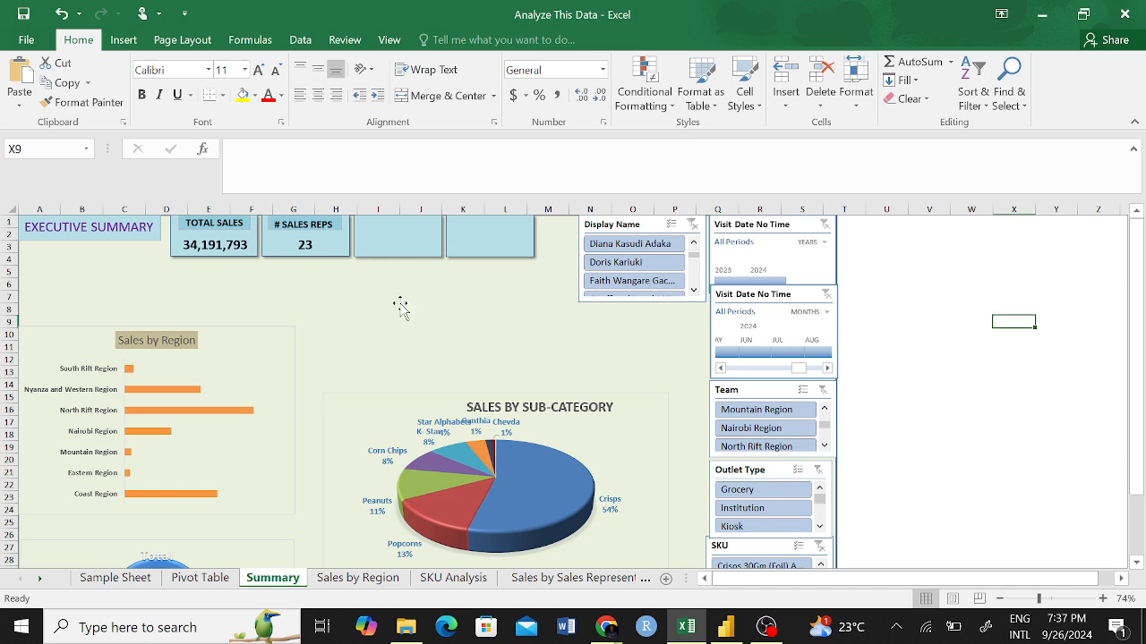
Move the Display Name slicer down over the background, and return it to its place beside the Visit Date No Time timelines.
{"action": "left_click", "coordinate": [436, 339]}
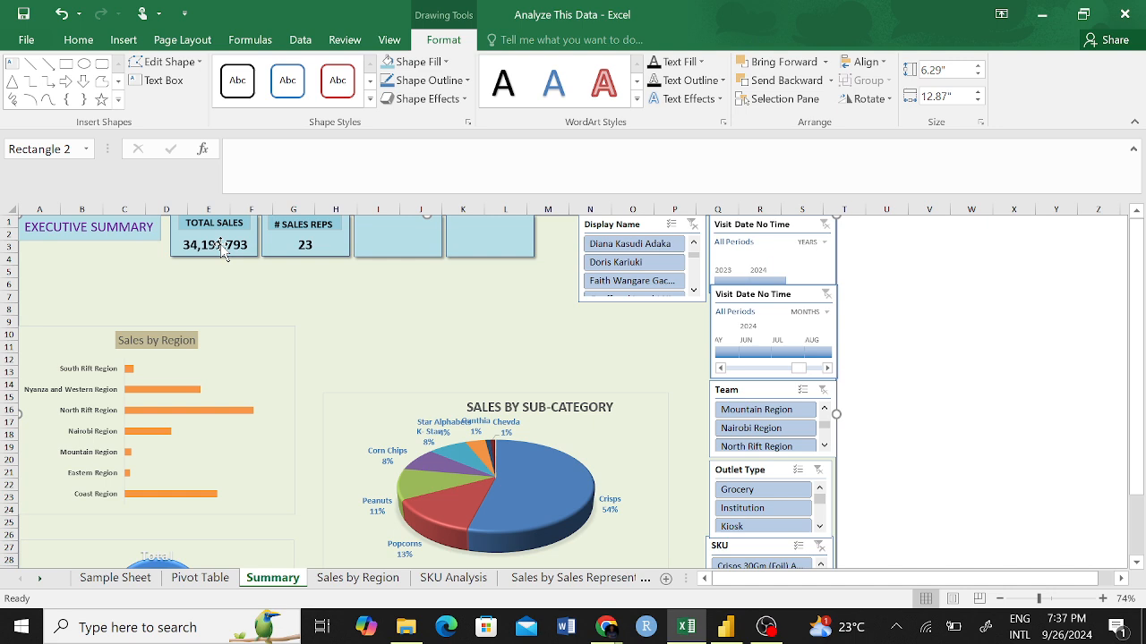
{"action": "left_click", "coordinate": [645, 222]}
{"action": "left_click_drag", "start_coordinate": [645, 222], "coordinate": [649, 307]}
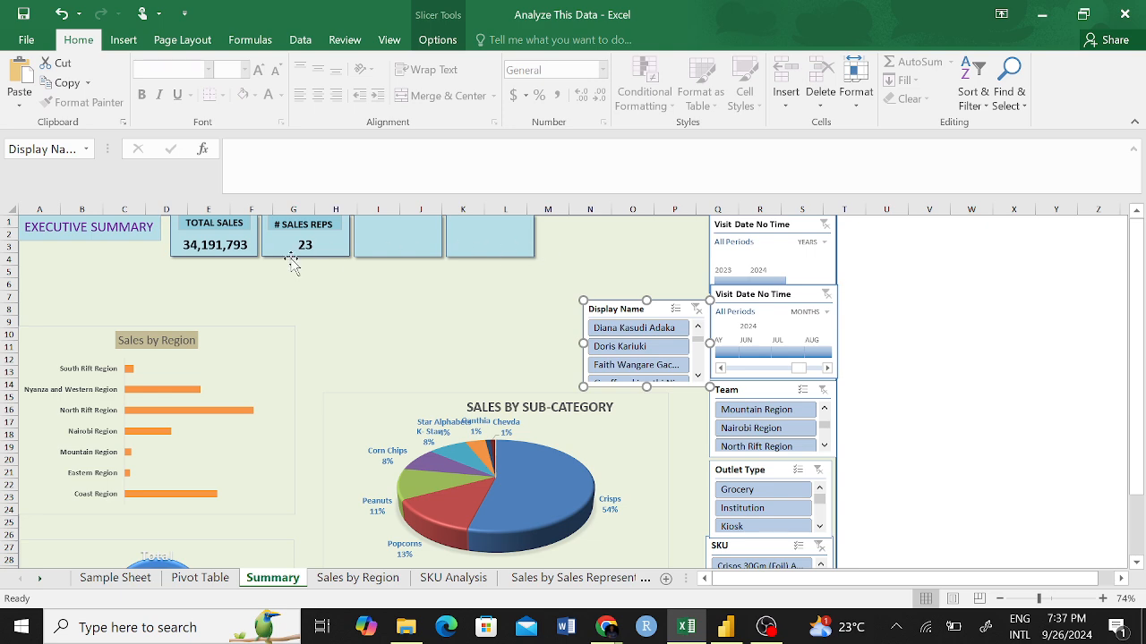
{"action": "mouse_move", "coordinate": [584, 479]}
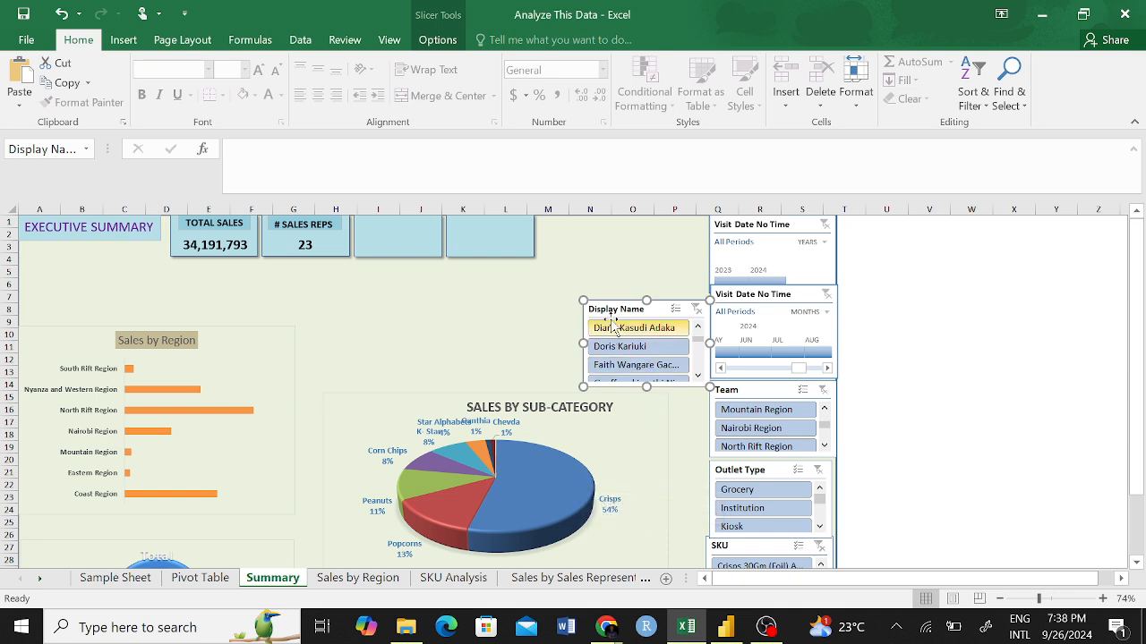
{"action": "left_click_drag", "start_coordinate": [596, 302], "coordinate": [627, 213]}
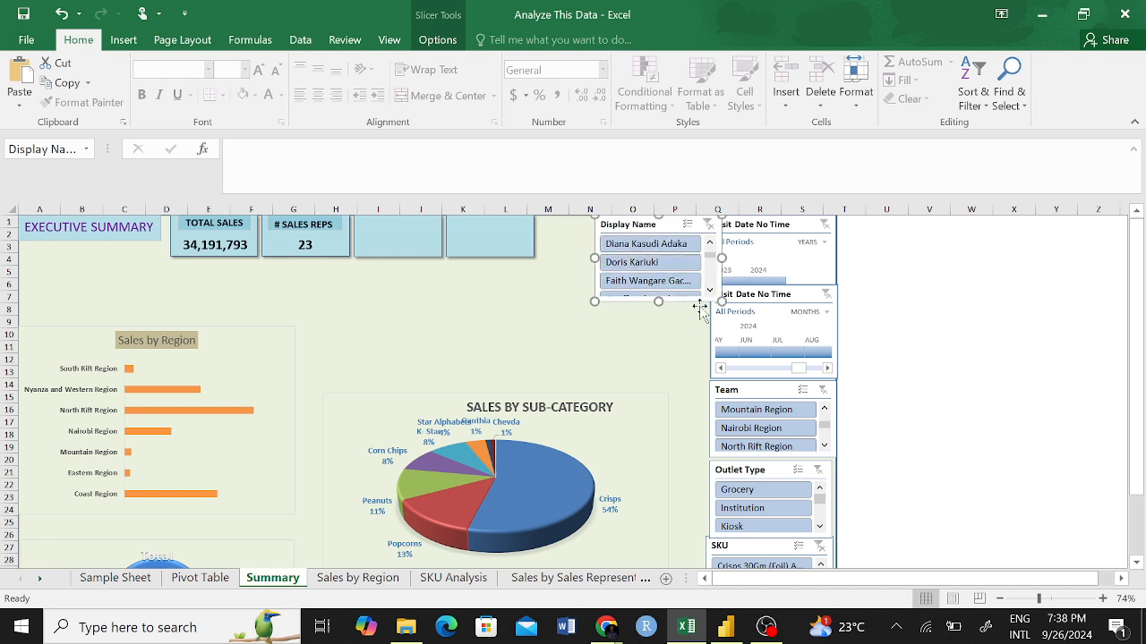
{"action": "mouse_move", "coordinate": [712, 302]}
{"action": "left_mouse_down"}
{"action": "mouse_move", "coordinate": [685, 292]}
{"action": "mouse_move", "coordinate": [695, 295]}
{"action": "left_mouse_up"}
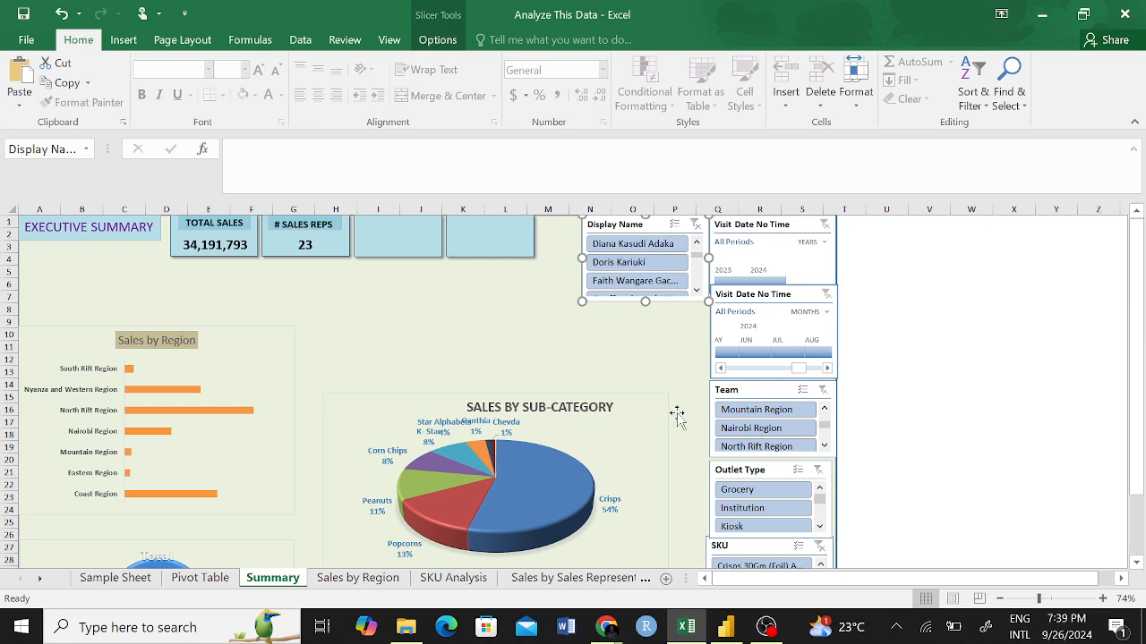
Move the SALES BY SUB-CATEGORY pie chart up level with the Sales by Region chart, and shift its title slightly left within the chart.
{"action": "left_click_drag", "start_coordinate": [657, 424], "coordinate": [637, 354]}
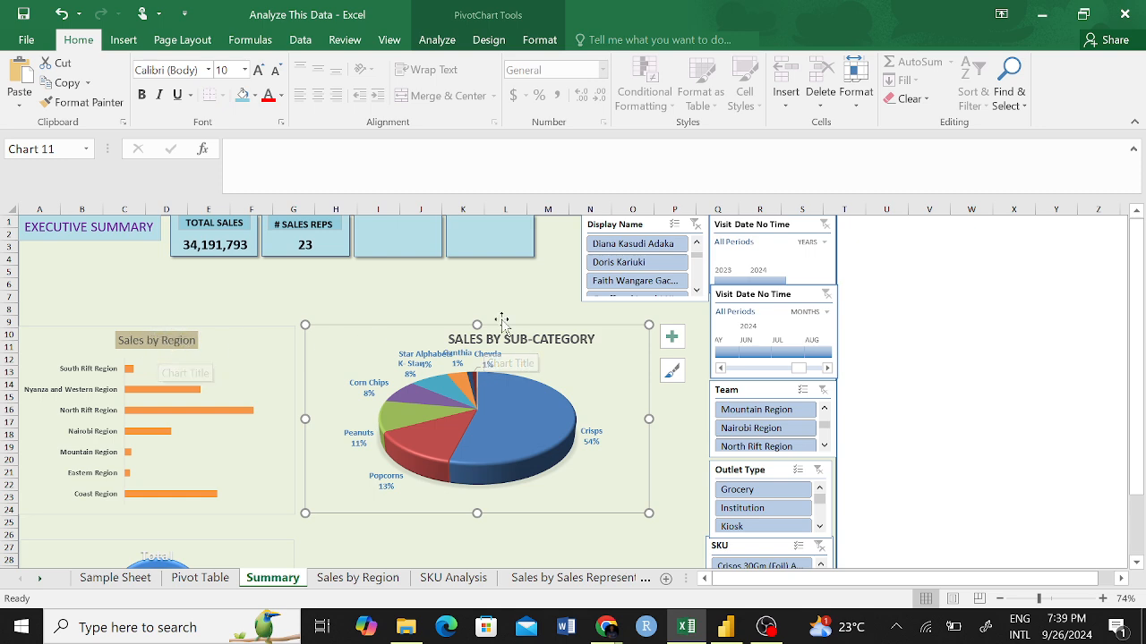
{"action": "left_click", "coordinate": [548, 341]}
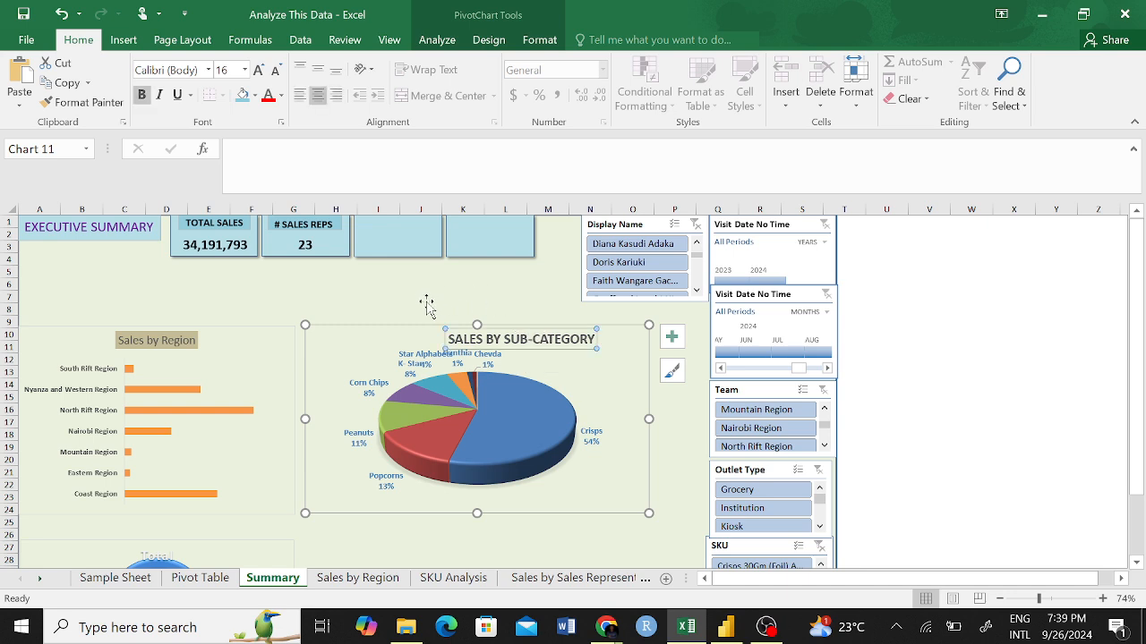
{"action": "mouse_move", "coordinate": [516, 348]}
{"action": "left_mouse_down"}
{"action": "mouse_move", "coordinate": [467, 349]}
{"action": "mouse_move", "coordinate": [498, 349]}
{"action": "left_mouse_up"}
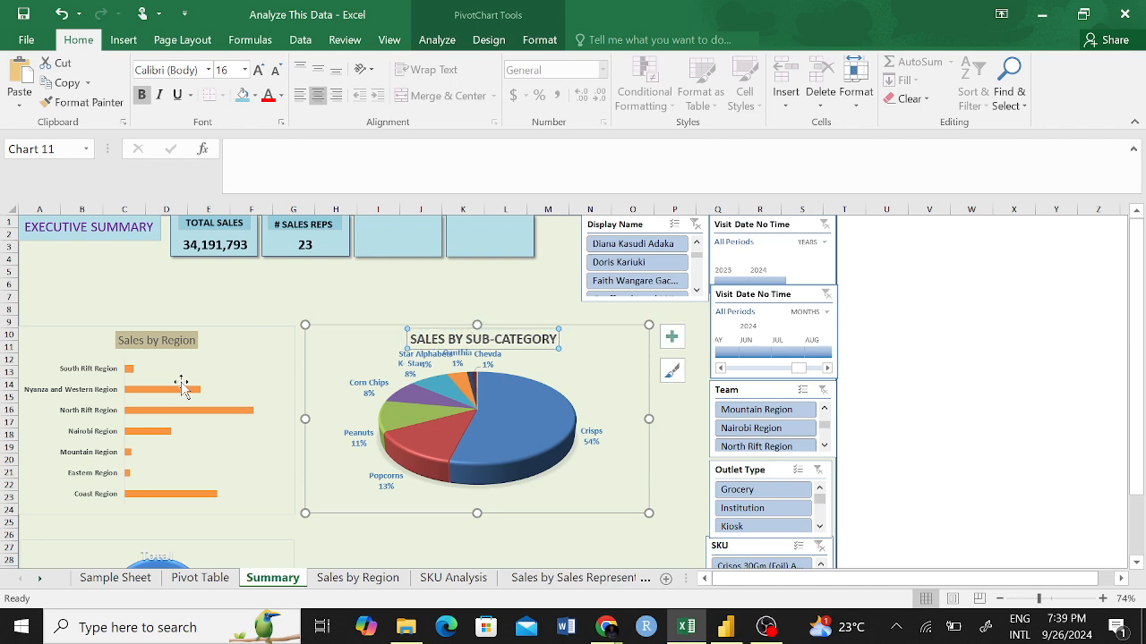
Try to shift the plot area of the Sales by Region chart up and right, and undo the shift.
{"action": "scroll", "coordinate": [369, 442], "scroll_direction": "down", "scroll_amount": 2}
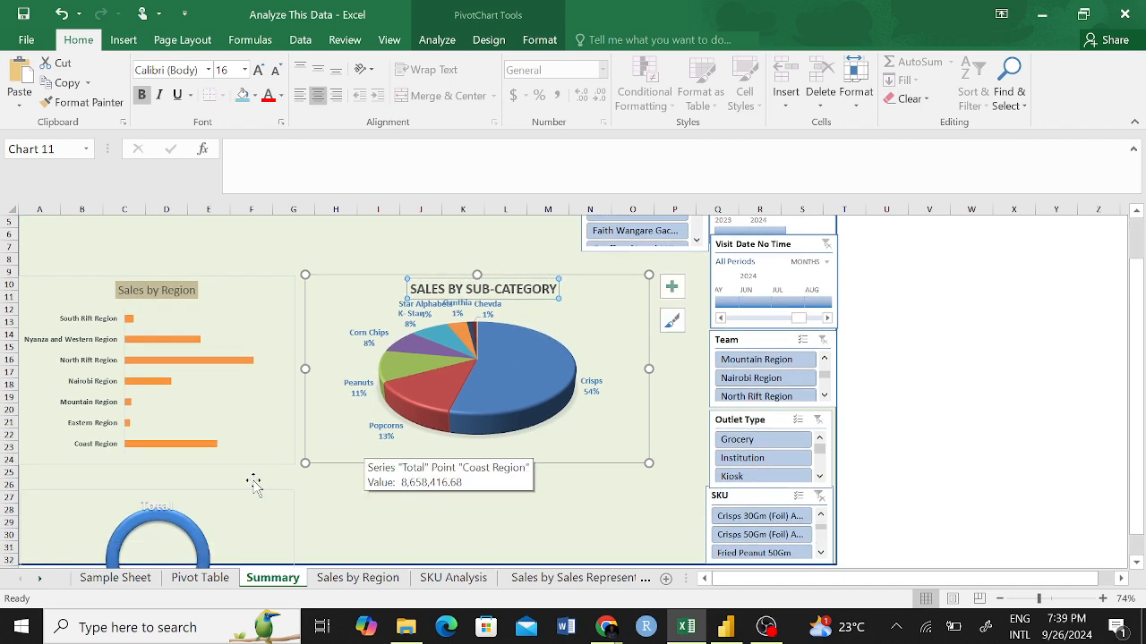
{"action": "scroll", "coordinate": [325, 476], "scroll_direction": "down", "scroll_amount": 3}
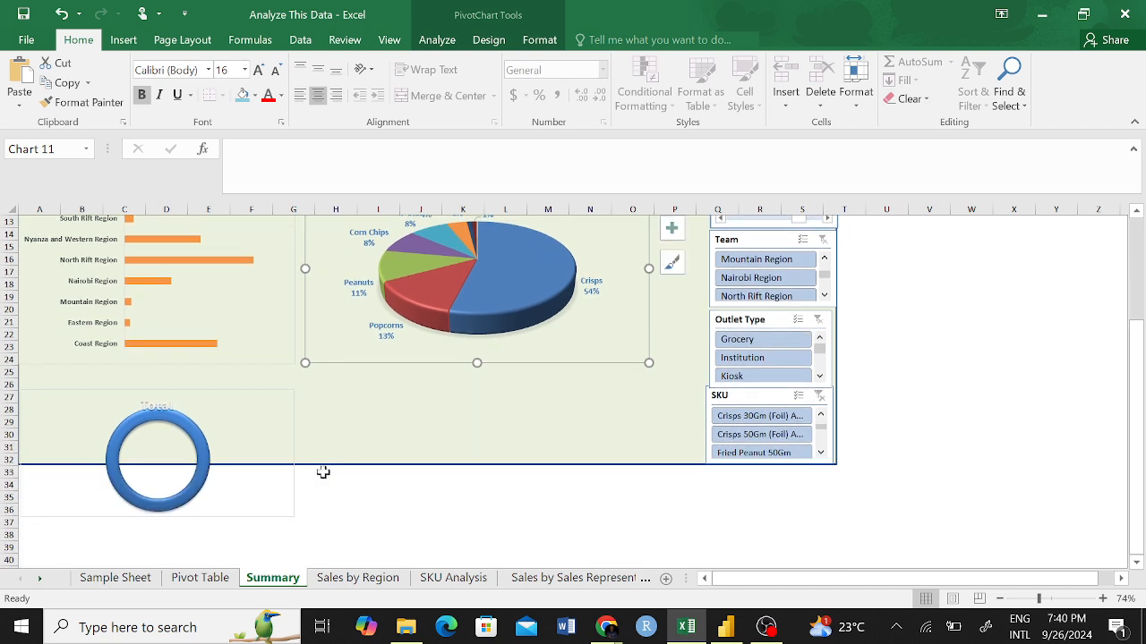
{"action": "scroll", "coordinate": [286, 438], "scroll_direction": "up", "scroll_amount": 4}
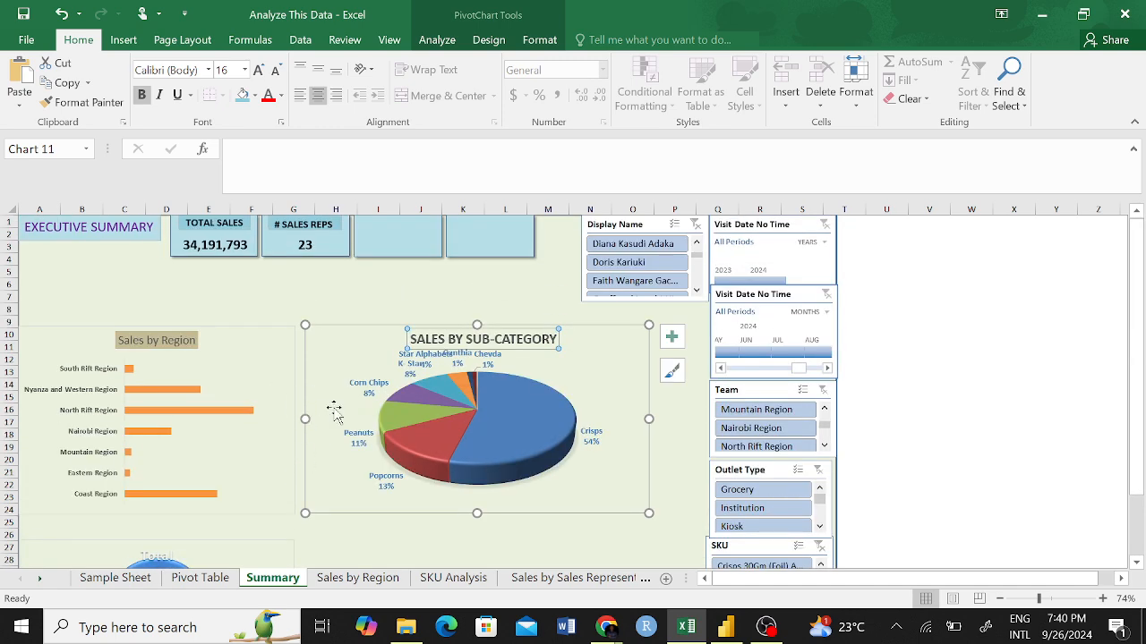
{"action": "left_click", "coordinate": [247, 367]}
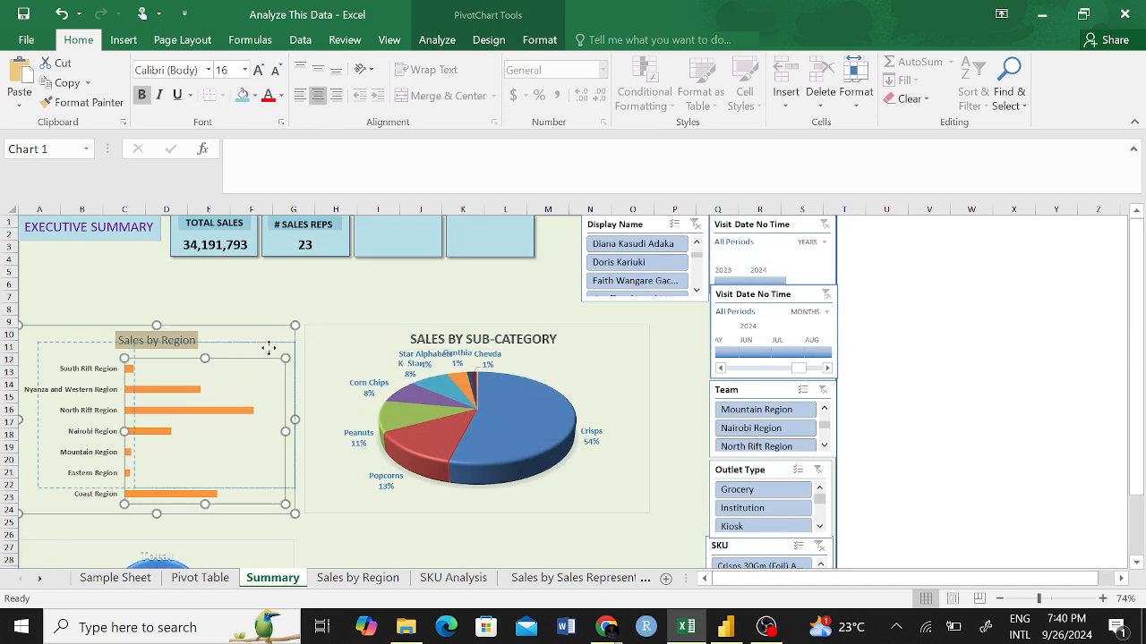
{"action": "left_click_drag", "start_coordinate": [248, 366], "coordinate": [264, 352]}
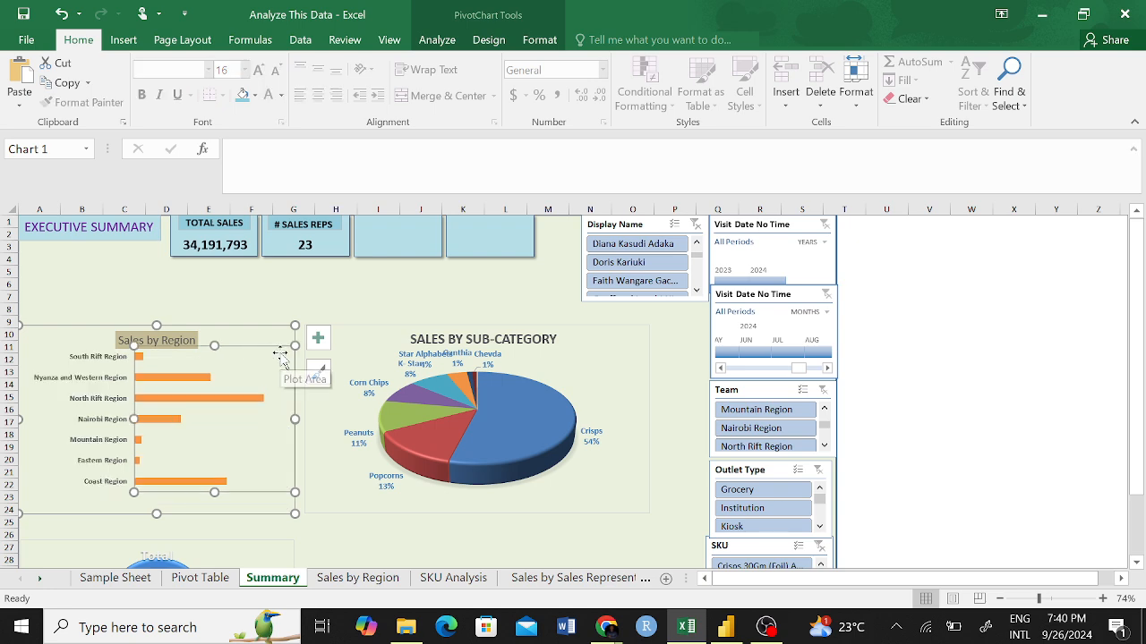
{"action": "key", "text": "ctrl+z"}
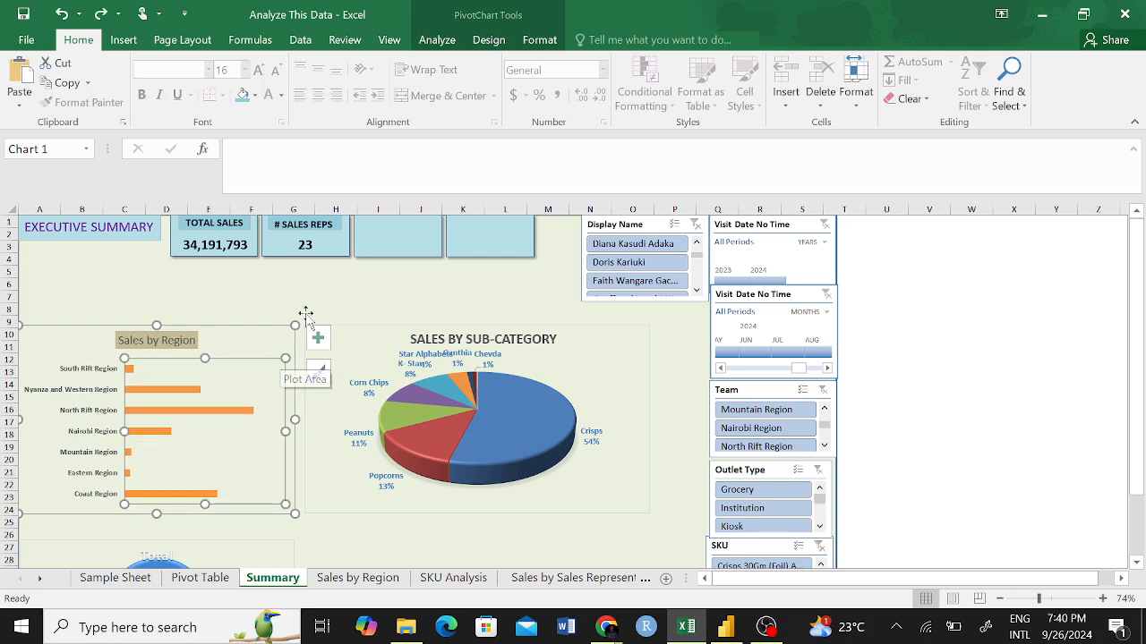
Move the SALES BY SUB-CATEGORY pie chart right and slightly up, against the column of slicers and timelines.
{"action": "left_click", "coordinate": [253, 340]}
{"action": "left_click", "coordinate": [327, 343]}
{"action": "left_click", "coordinate": [326, 340]}
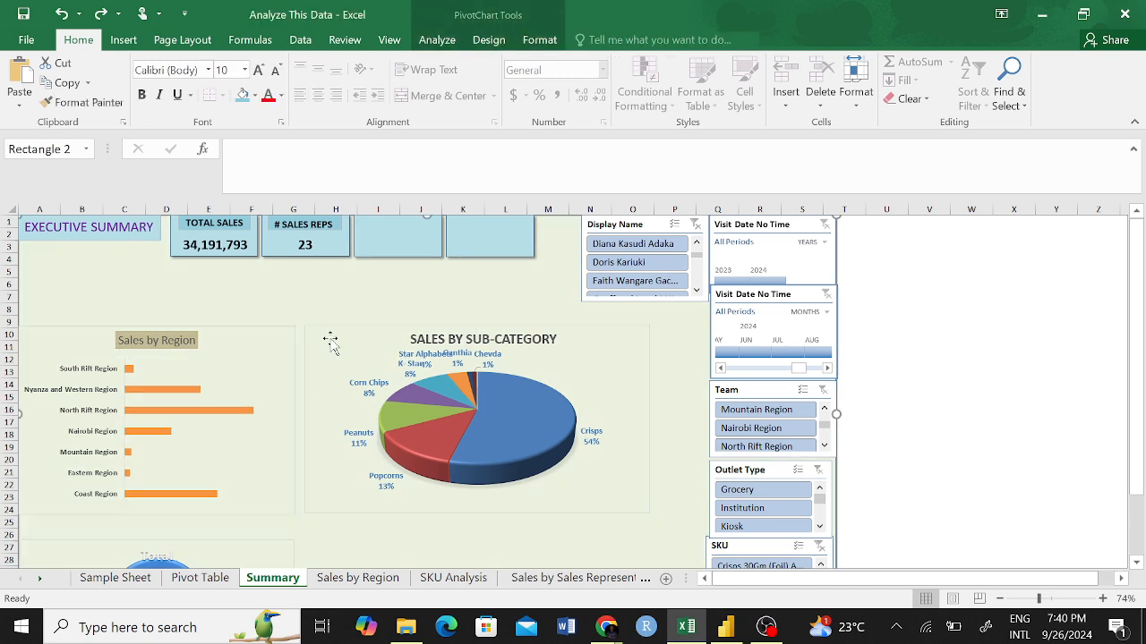
{"action": "left_click", "coordinate": [307, 332]}
{"action": "left_click", "coordinate": [269, 335]}
{"action": "left_click", "coordinate": [275, 343]}
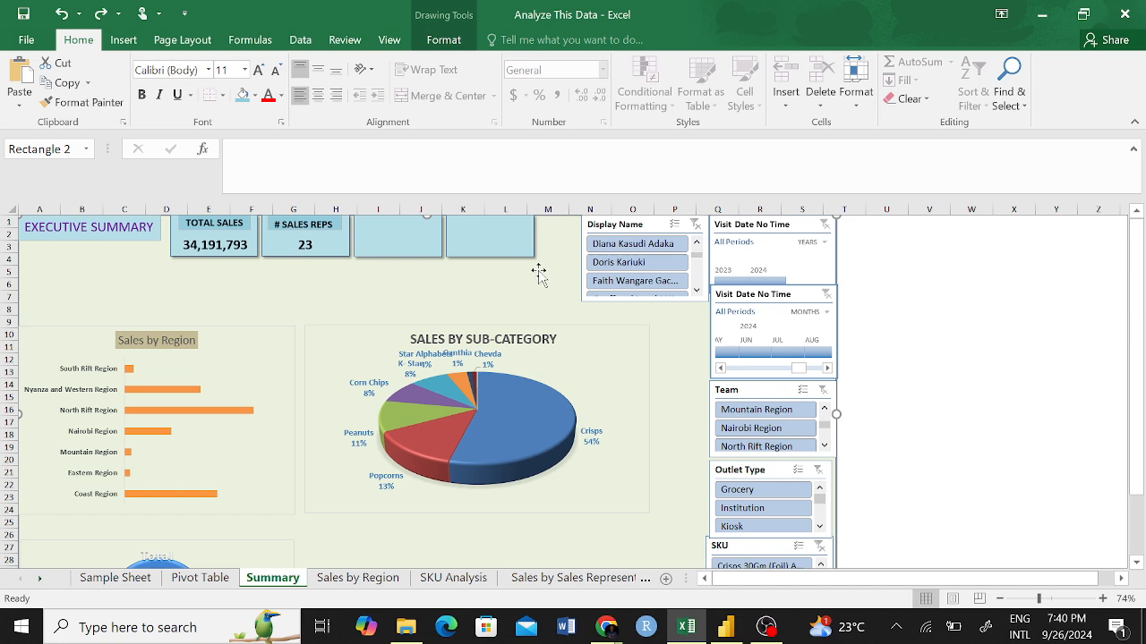
{"action": "left_click", "coordinate": [242, 376]}
{"action": "left_click", "coordinate": [320, 353]}
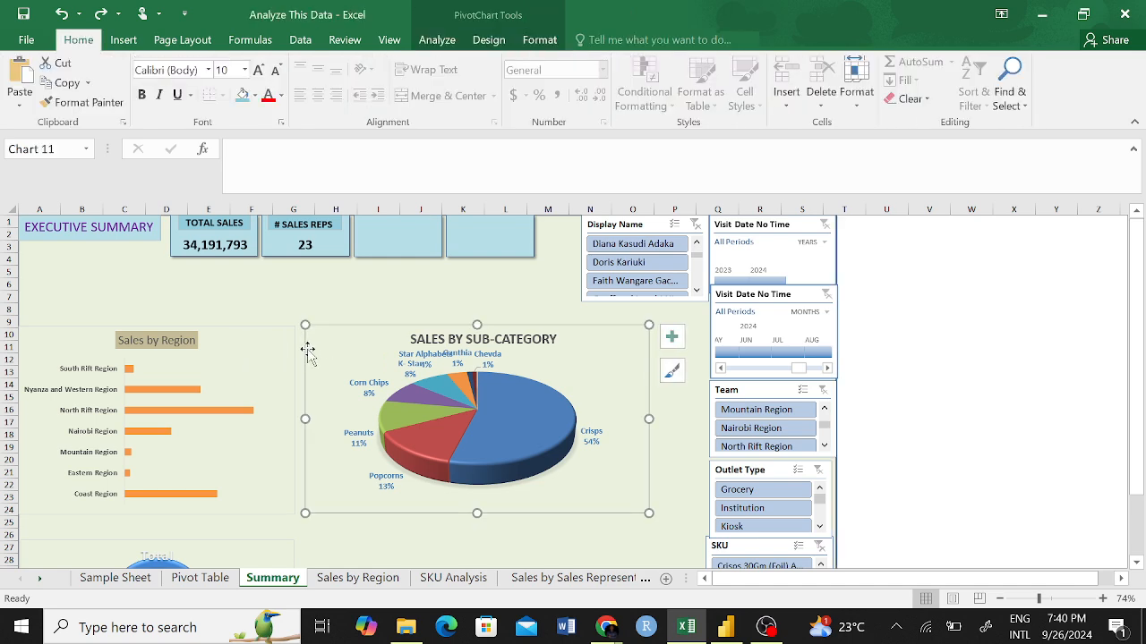
{"action": "left_click_drag", "start_coordinate": [304, 351], "coordinate": [363, 330]}
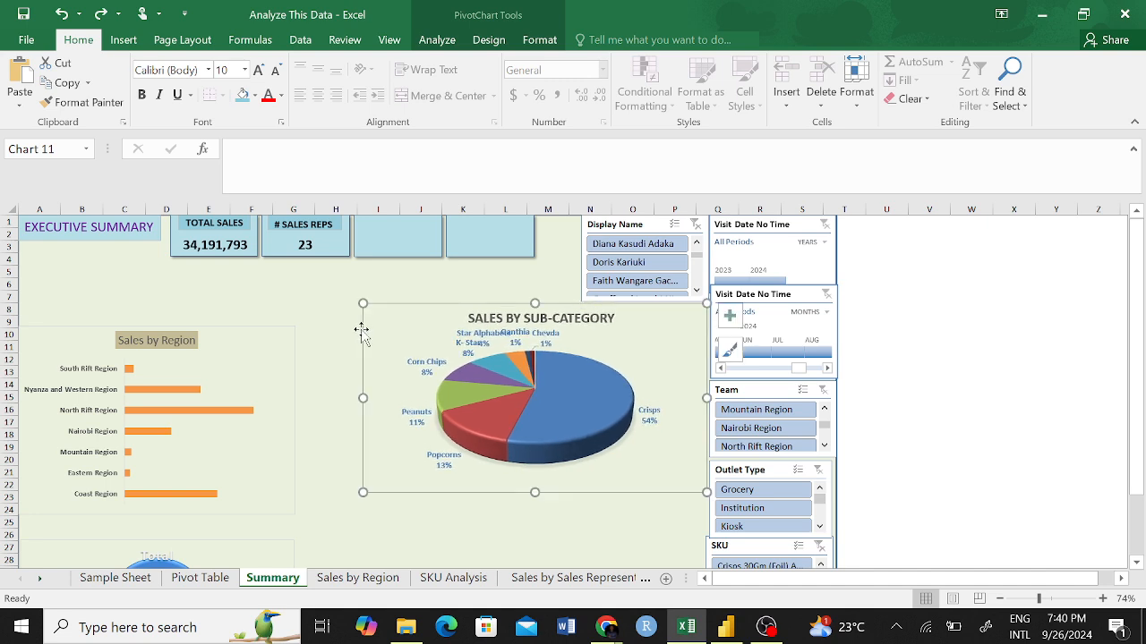
Move the Sales by Region chart up and slightly right, closer to the KPI cards.
{"action": "left_click", "coordinate": [259, 342]}
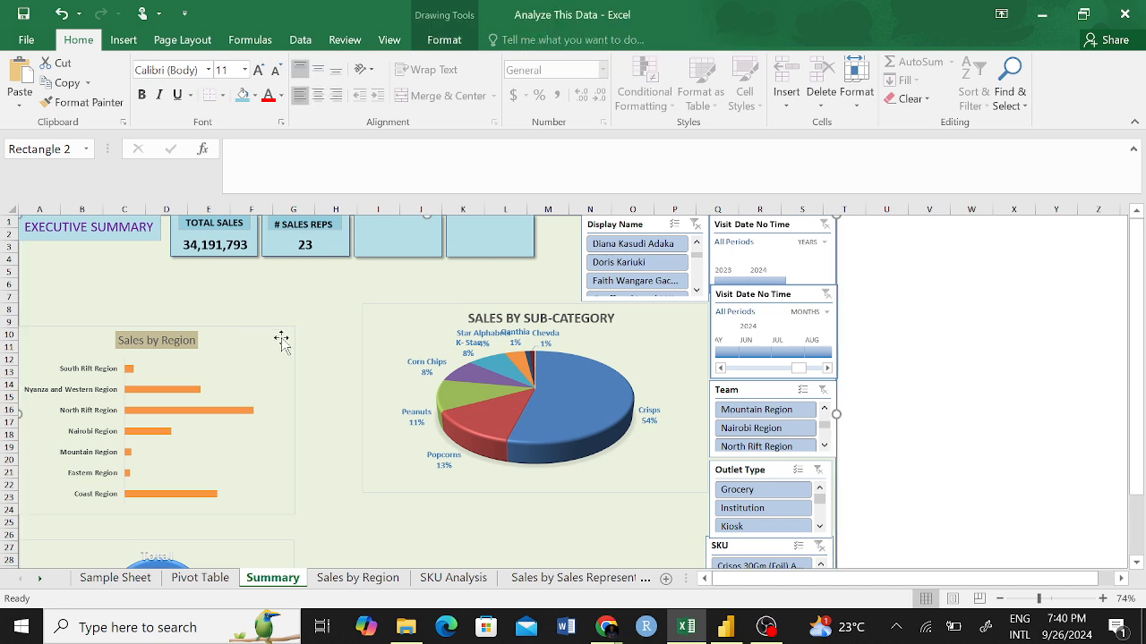
{"action": "left_click", "coordinate": [293, 351]}
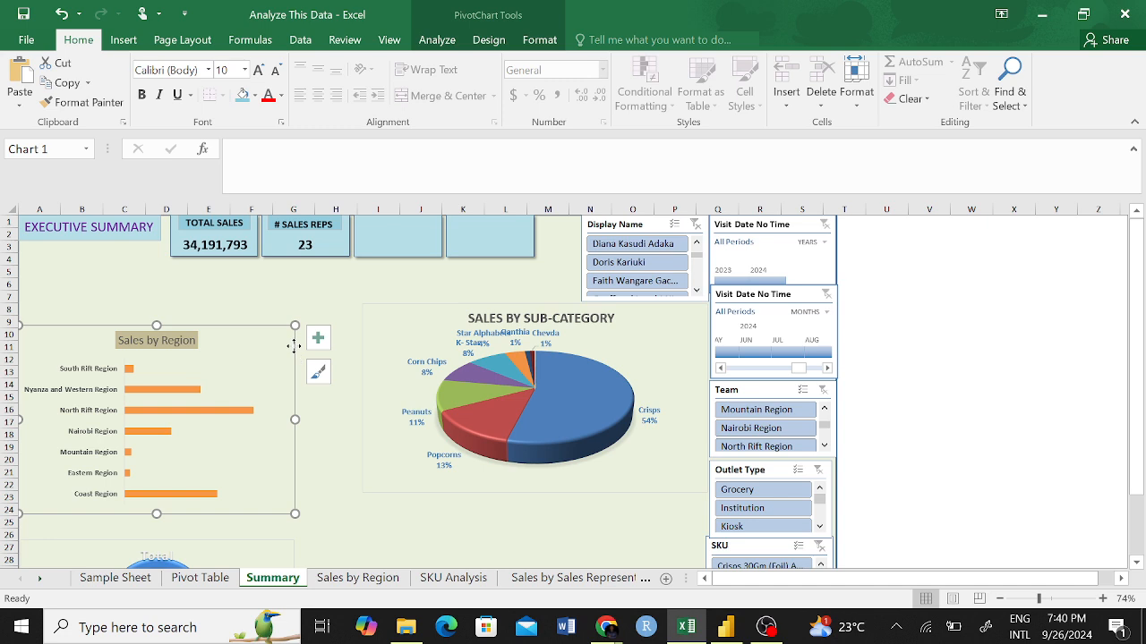
{"action": "mouse_move", "coordinate": [294, 347]}
{"action": "left_mouse_down"}
{"action": "mouse_move", "coordinate": [320, 328]}
{"action": "mouse_move", "coordinate": [313, 310]}
{"action": "left_mouse_up"}
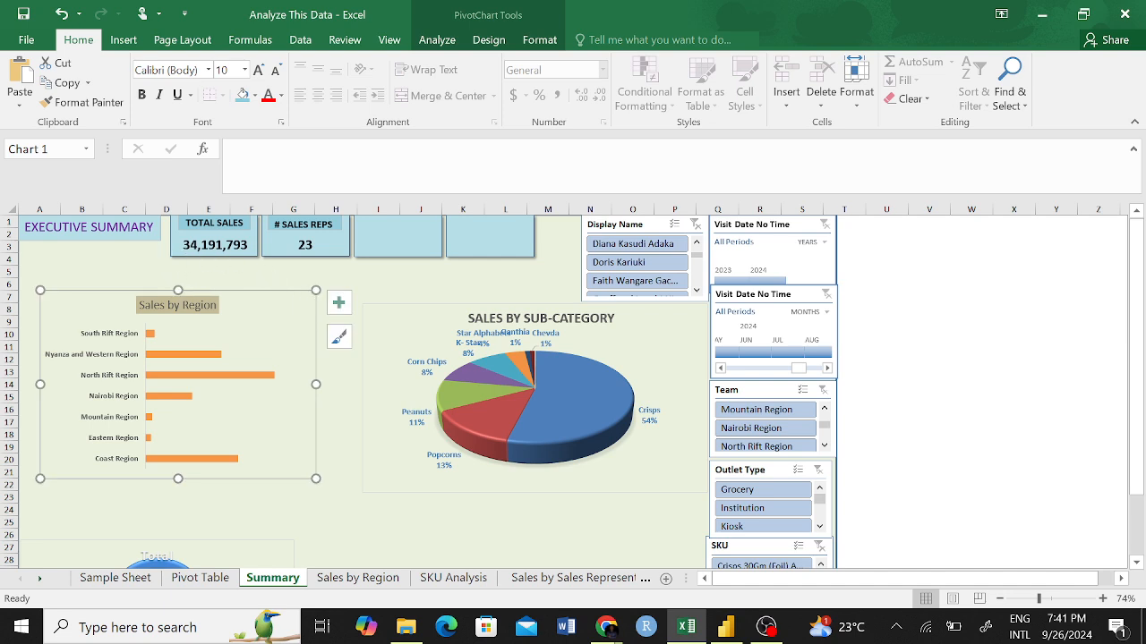
Make the EXECUTIVE SUMMARY text box about as tall as the KPI cards, and center its text vertically.
{"action": "left_click", "coordinate": [134, 242]}
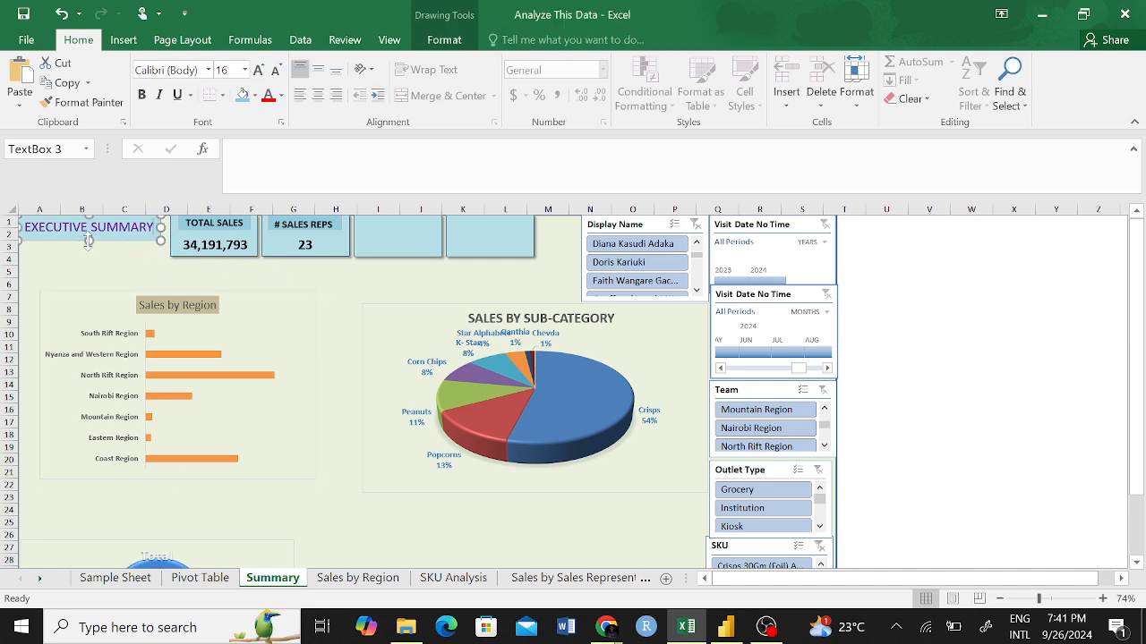
{"action": "left_click_drag", "start_coordinate": [88, 240], "coordinate": [90, 255]}
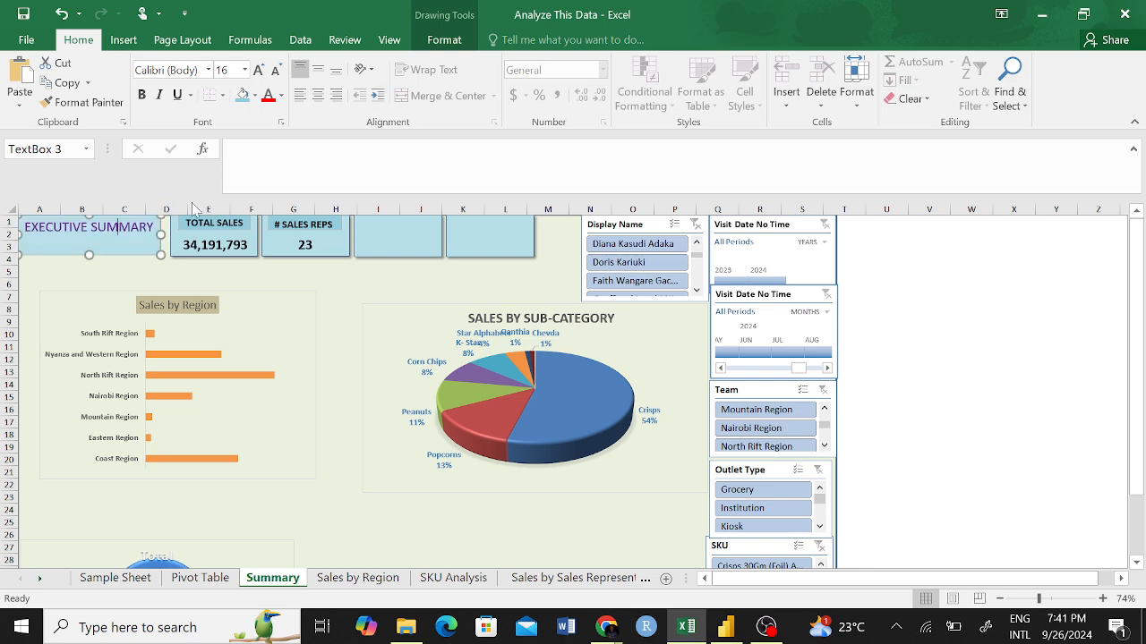
{"action": "left_click", "coordinate": [318, 68]}
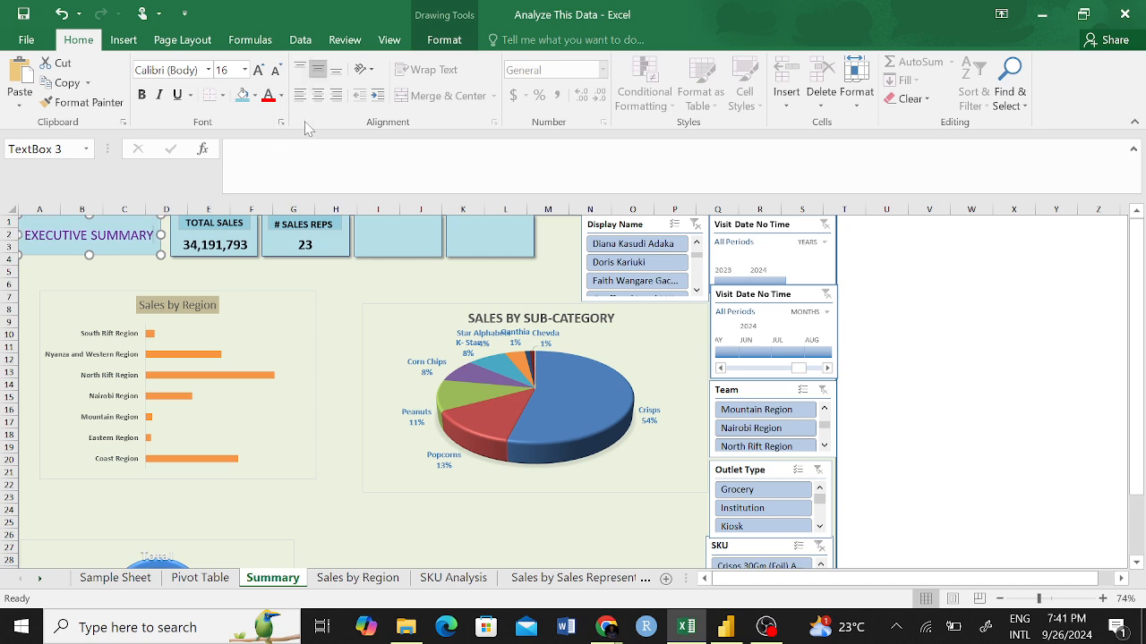
{"action": "left_click", "coordinate": [386, 301]}
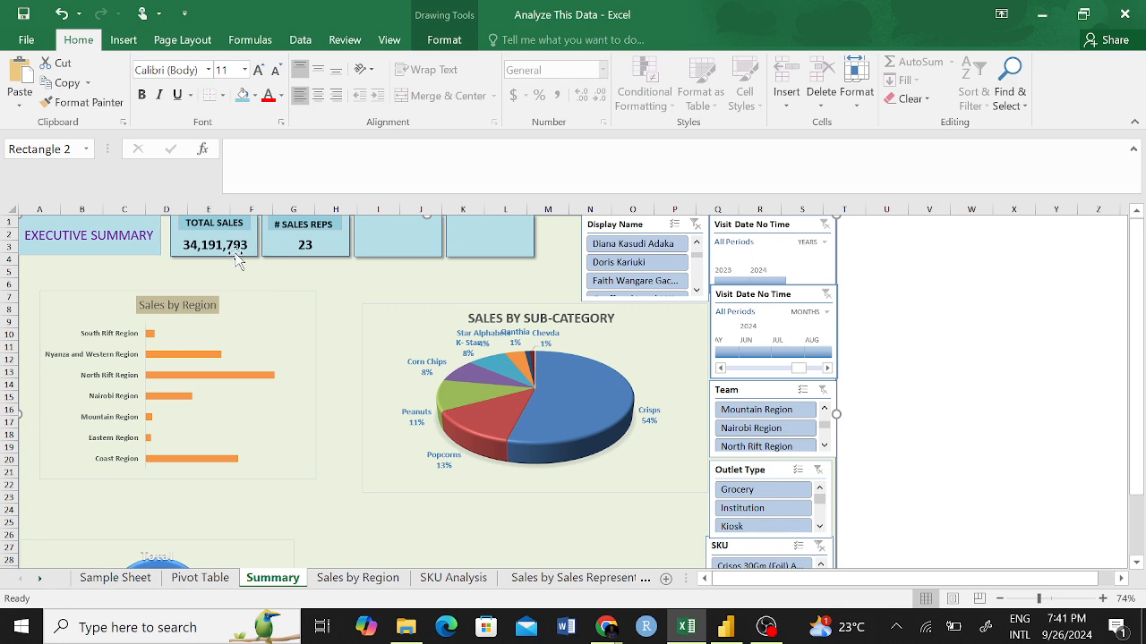
Move the Sales by Region chart up to the left edge beneath the title box, and the pie chart up beside it.
{"action": "left_click", "coordinate": [87, 293]}
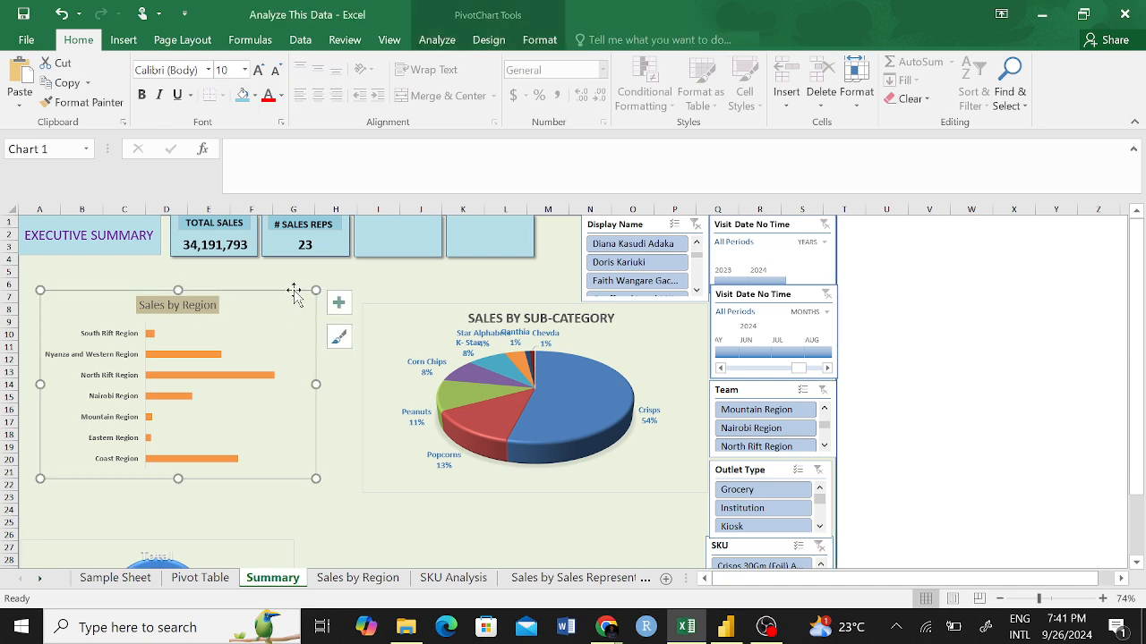
{"action": "left_click_drag", "start_coordinate": [295, 293], "coordinate": [265, 261]}
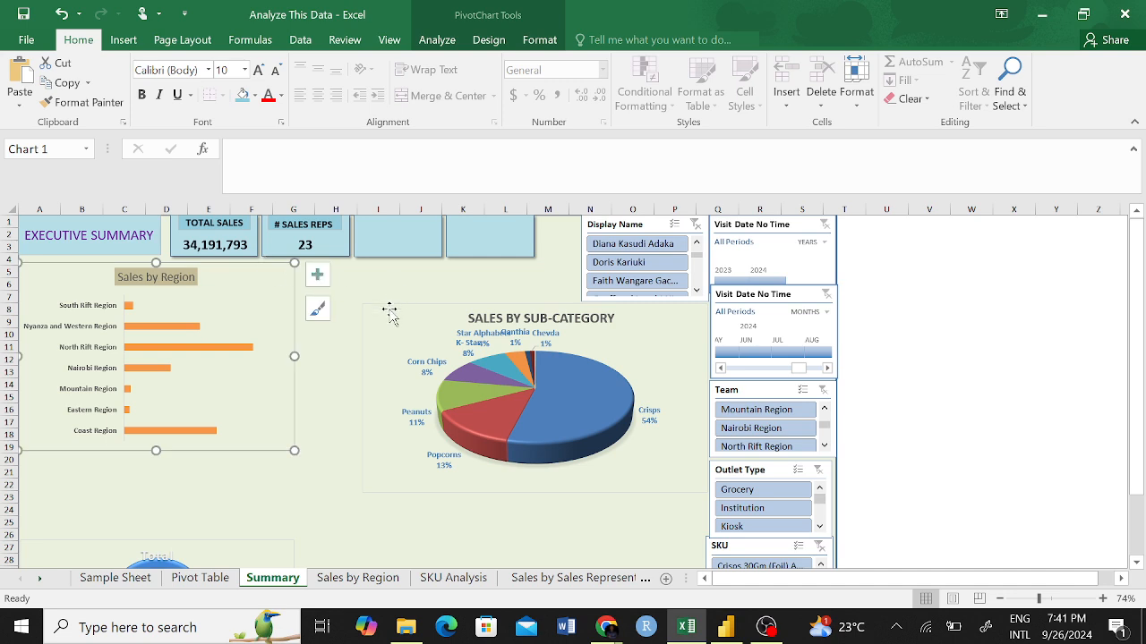
{"action": "left_click_drag", "start_coordinate": [389, 311], "coordinate": [329, 273]}
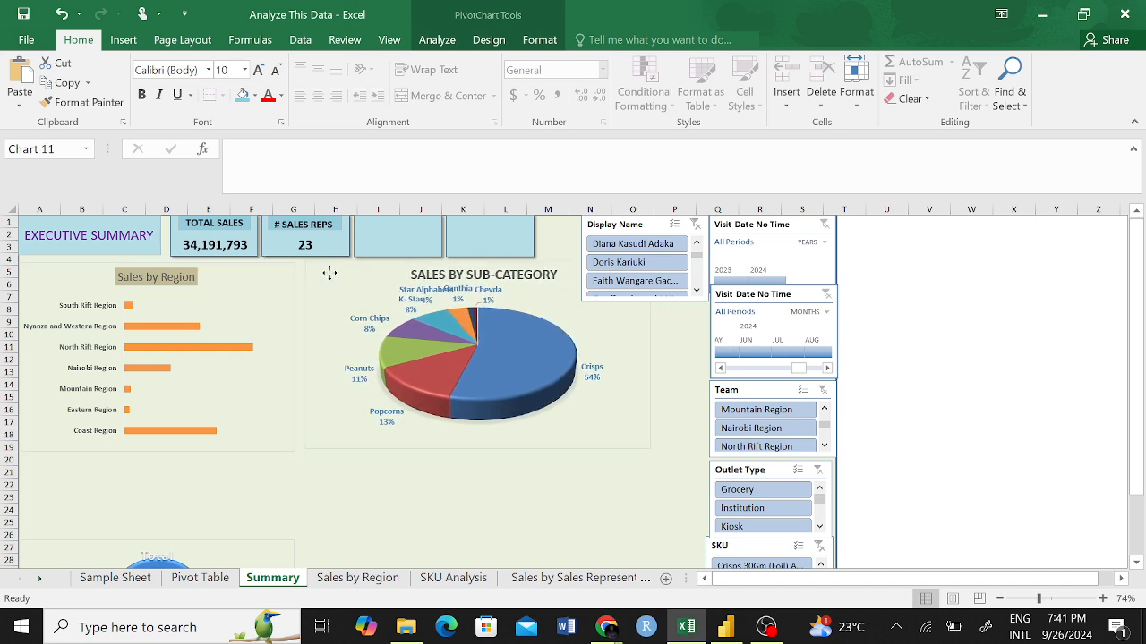
Move the Display Name slicer down below the pie chart, and shift the pie chart right against the timelines.
{"action": "left_click_drag", "start_coordinate": [581, 227], "coordinate": [556, 496]}
{"action": "left_click", "coordinate": [623, 283]}
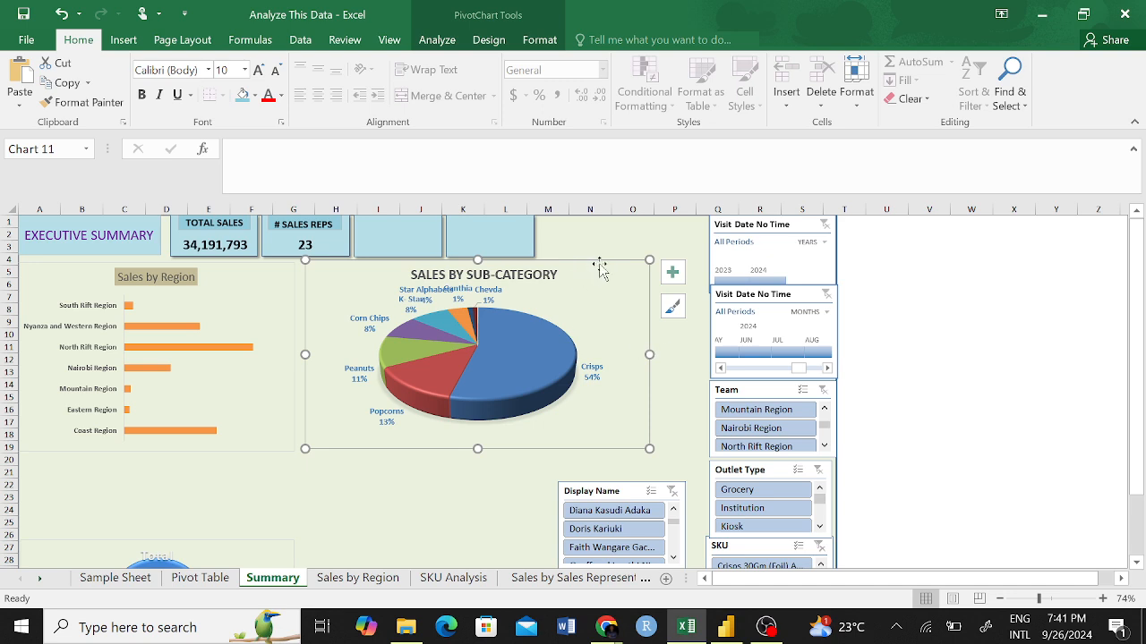
{"action": "left_click_drag", "start_coordinate": [603, 266], "coordinate": [655, 274]}
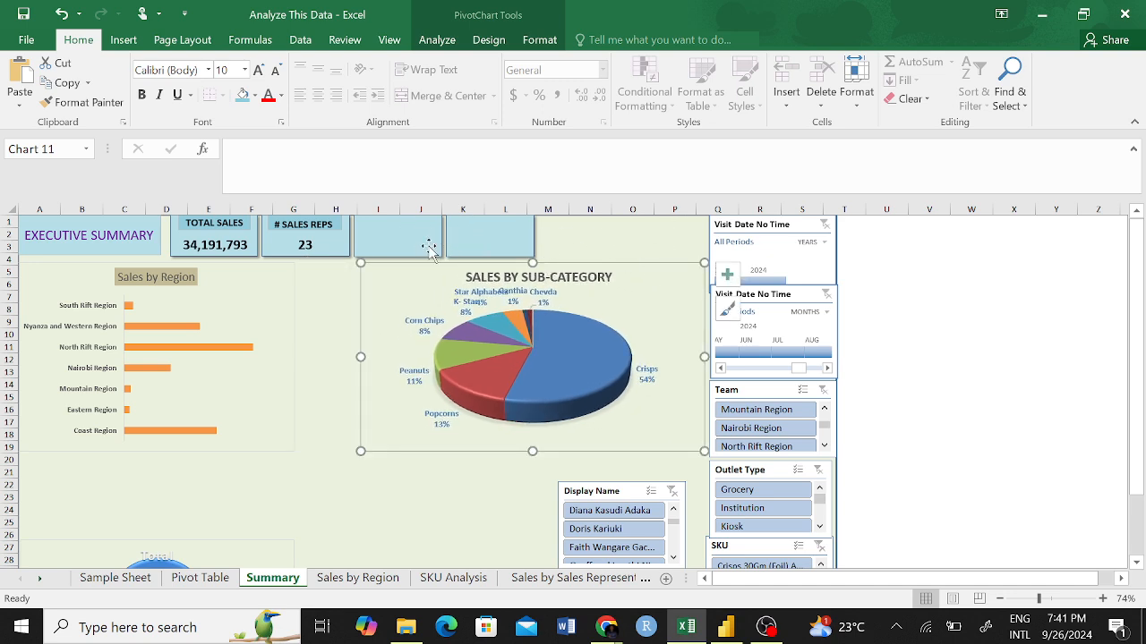
Widen the Sales by Region chart until it meets the pie chart's left edge.
{"action": "left_click", "coordinate": [277, 324]}
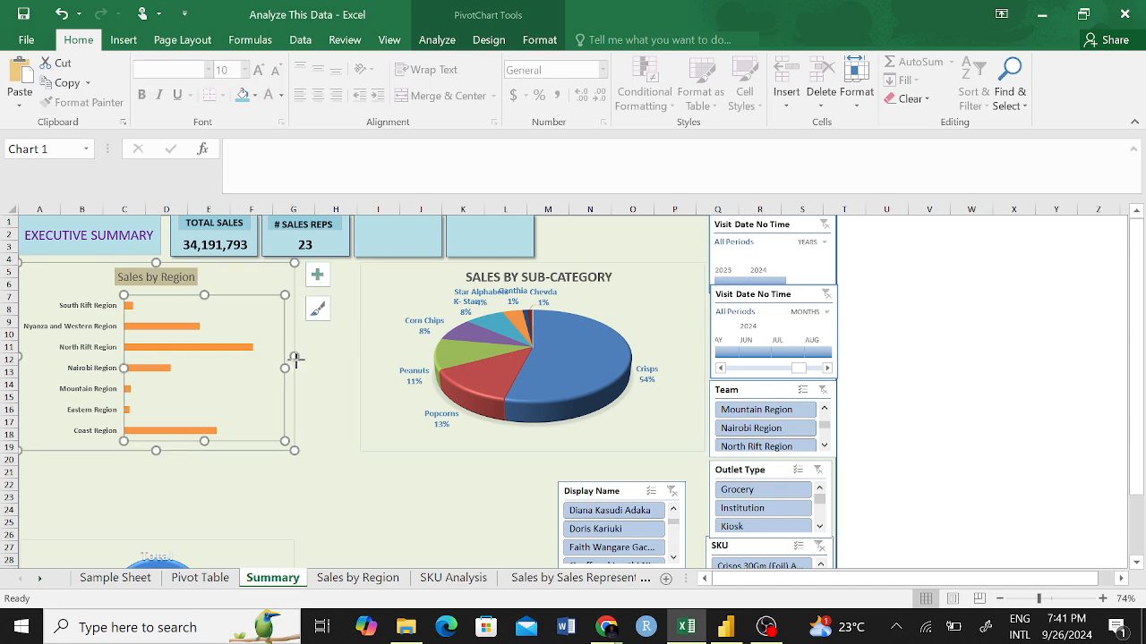
{"action": "left_click_drag", "start_coordinate": [296, 359], "coordinate": [359, 369]}
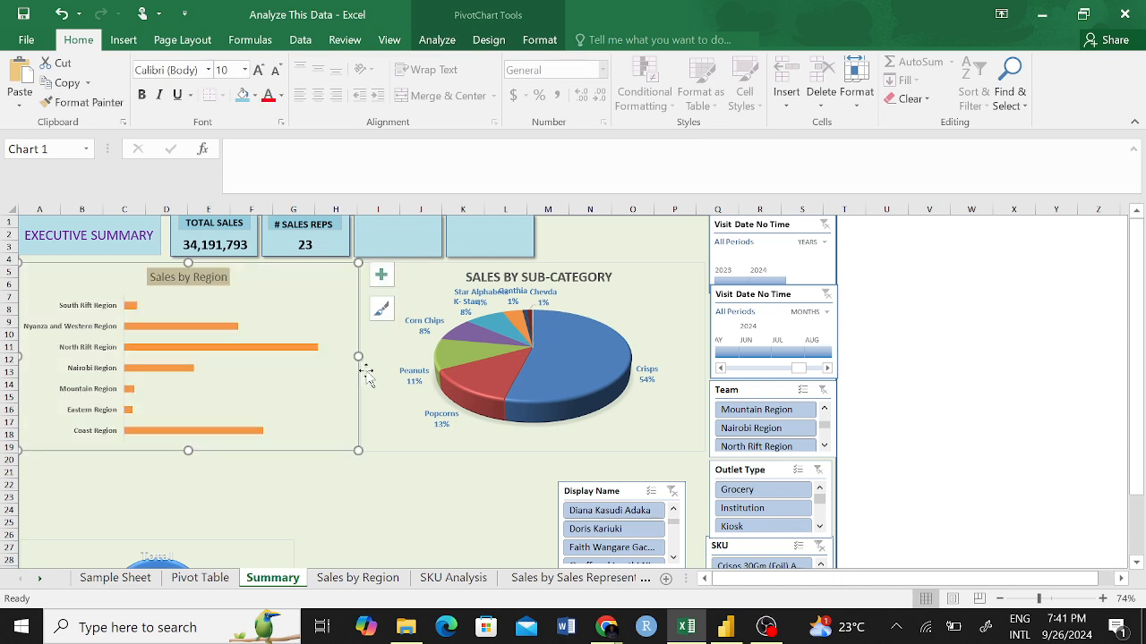
Move the Total doughnut chart up directly beneath Sales by Region, and enlarge it to that chart's width and the background's bottom edge.
{"action": "scroll", "coordinate": [335, 478], "scroll_direction": "down", "scroll_amount": 3}
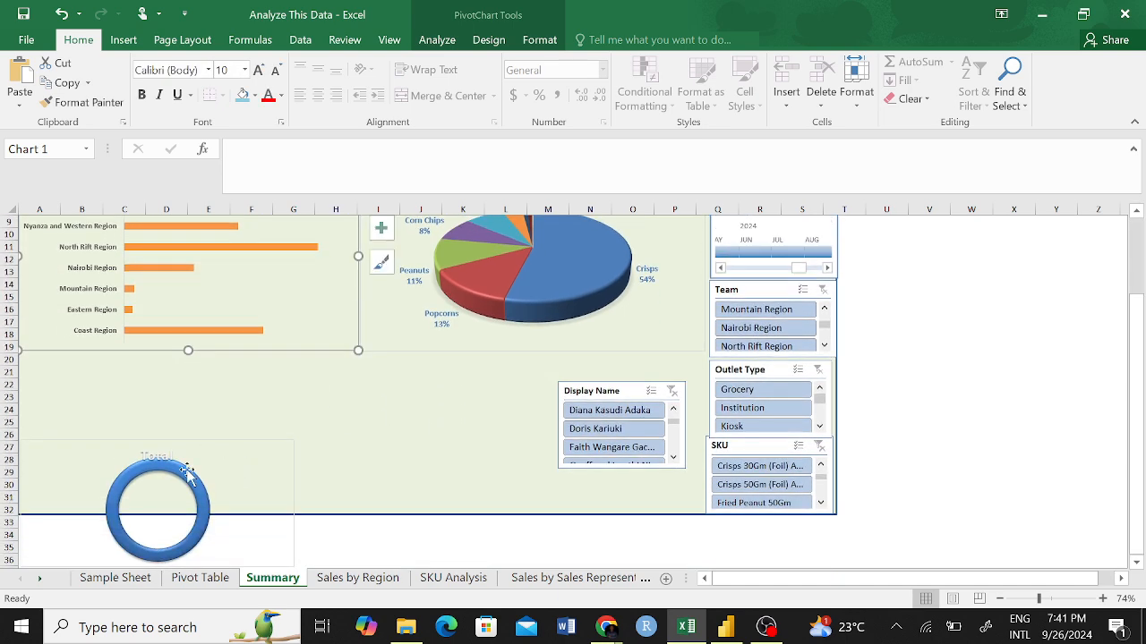
{"action": "left_click", "coordinate": [216, 457]}
{"action": "left_click_drag", "start_coordinate": [216, 457], "coordinate": [215, 433]}
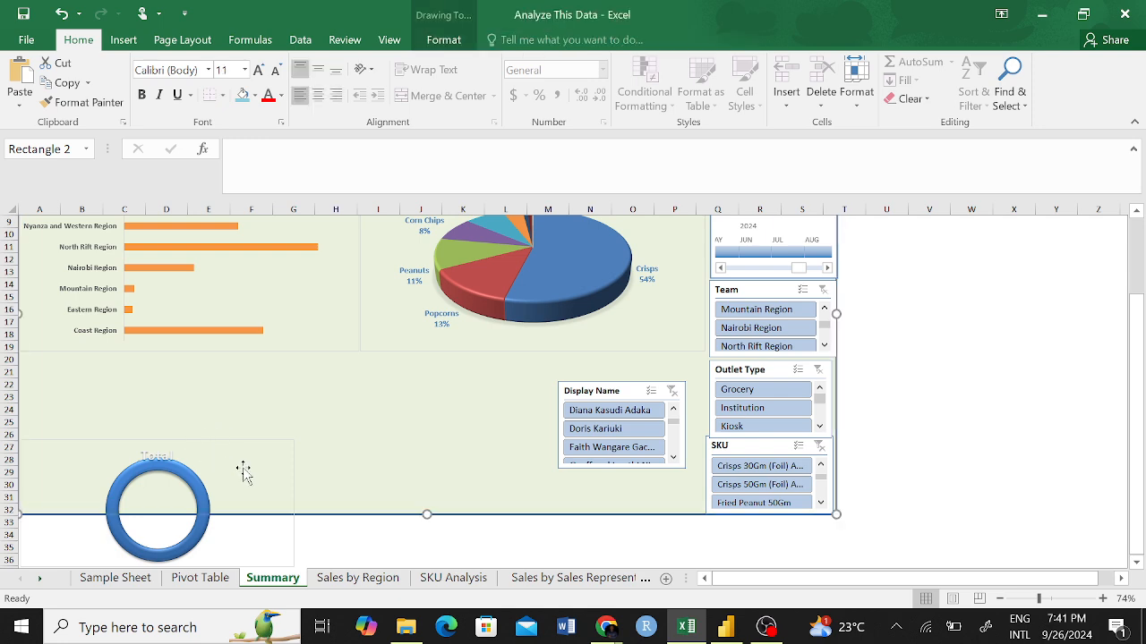
{"action": "left_click", "coordinate": [295, 462]}
{"action": "left_click_drag", "start_coordinate": [294, 462], "coordinate": [290, 374]}
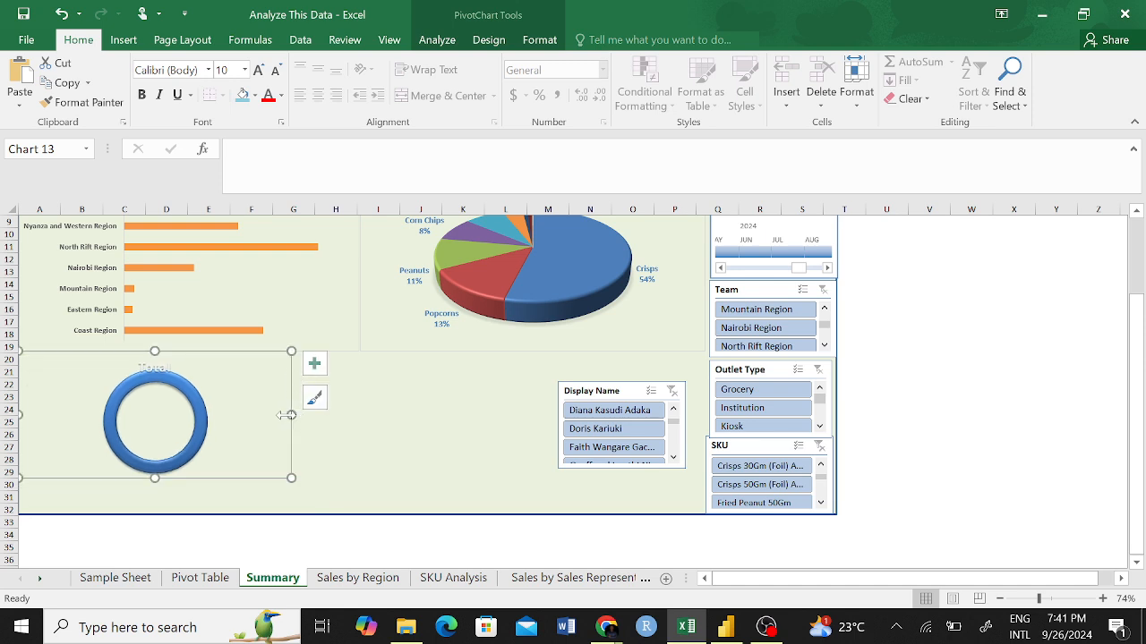
{"action": "left_click_drag", "start_coordinate": [324, 423], "coordinate": [358, 424]}
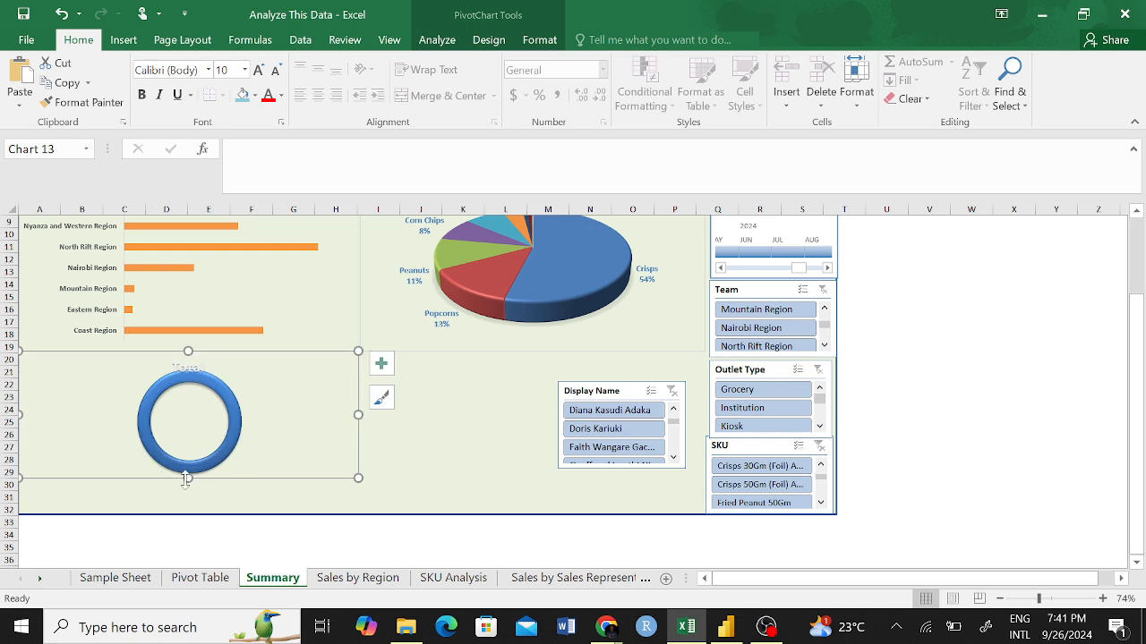
{"action": "left_click_drag", "start_coordinate": [185, 479], "coordinate": [183, 513]}
{"action": "left_click", "coordinate": [520, 501]}
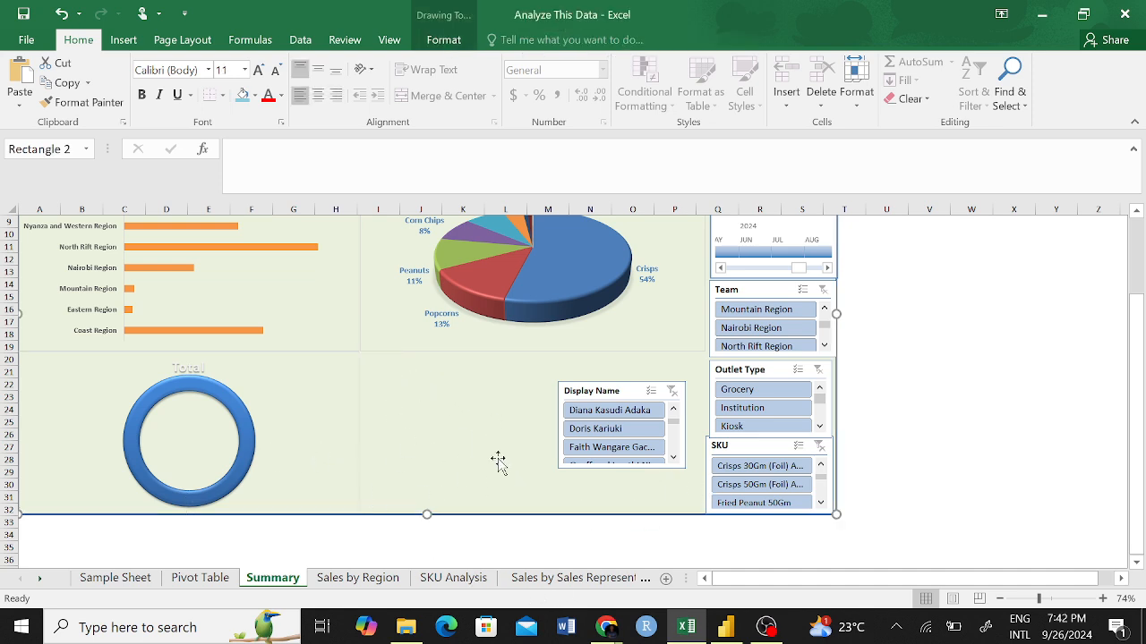
Move the Display Name slicer off the green background onto the empty cells beyond the other slicers.
{"action": "left_click_drag", "start_coordinate": [636, 392], "coordinate": [971, 336]}
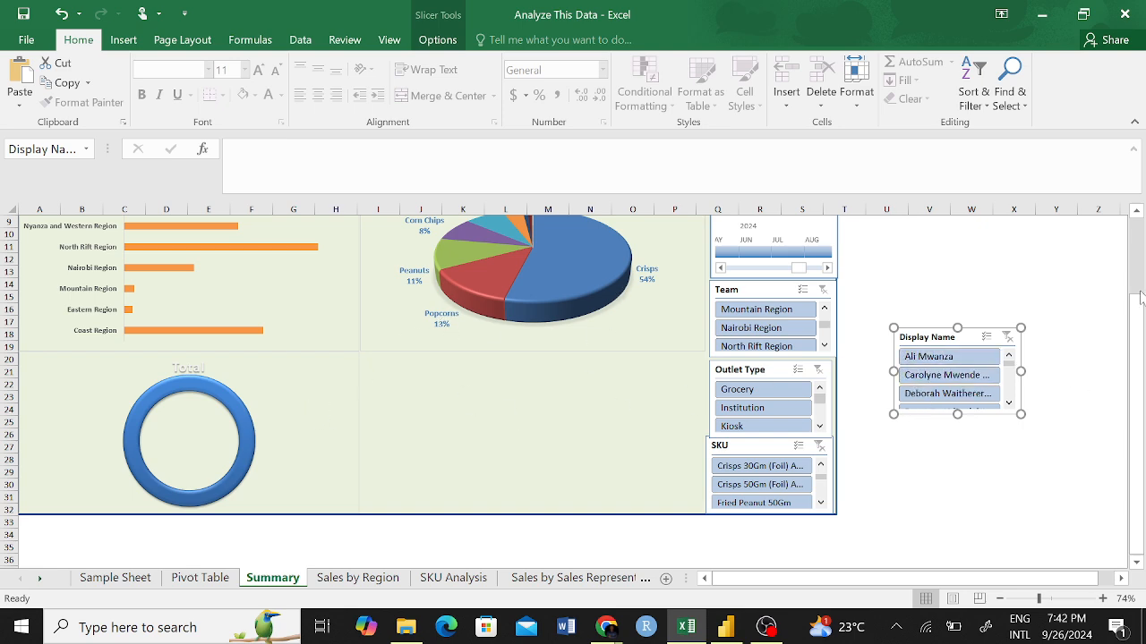
{"action": "left_click_drag", "start_coordinate": [1135, 309], "coordinate": [1135, 250]}
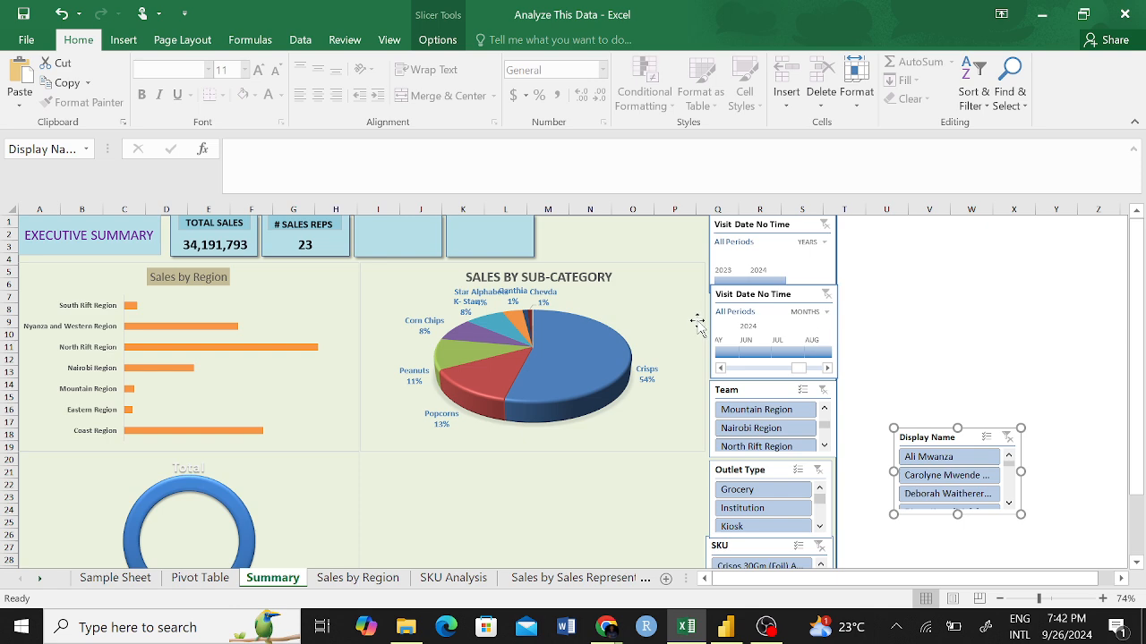
Move the SALES BY SUB-CATEGORY pie chart down, and return it to its place beside the Sales by Region chart.
{"action": "left_click", "coordinate": [694, 338]}
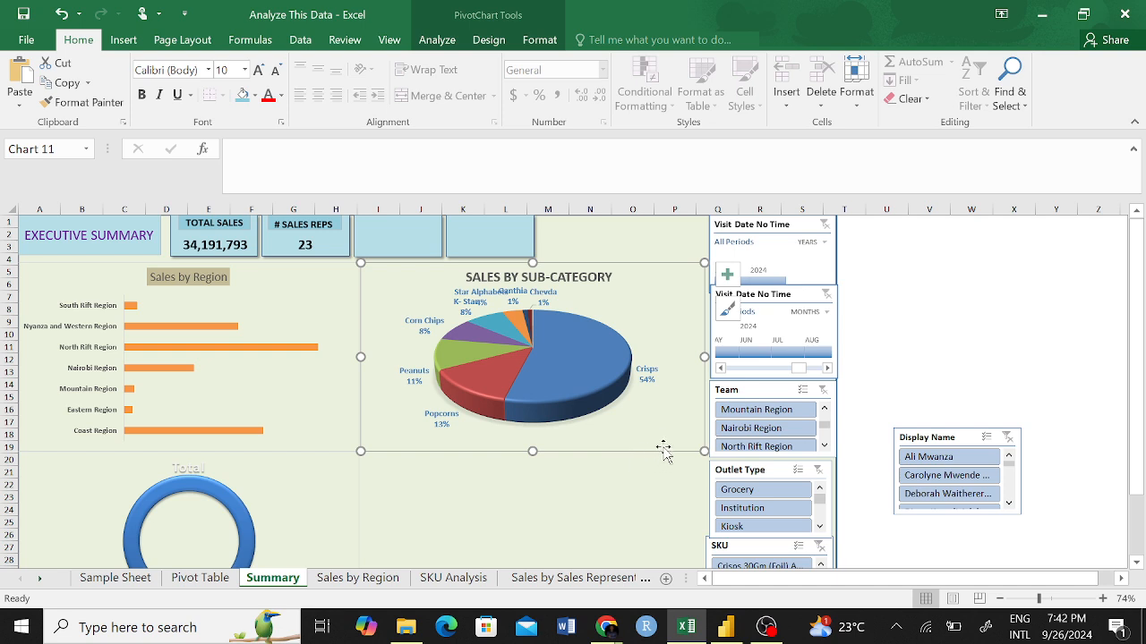
{"action": "left_click_drag", "start_coordinate": [664, 437], "coordinate": [668, 503]}
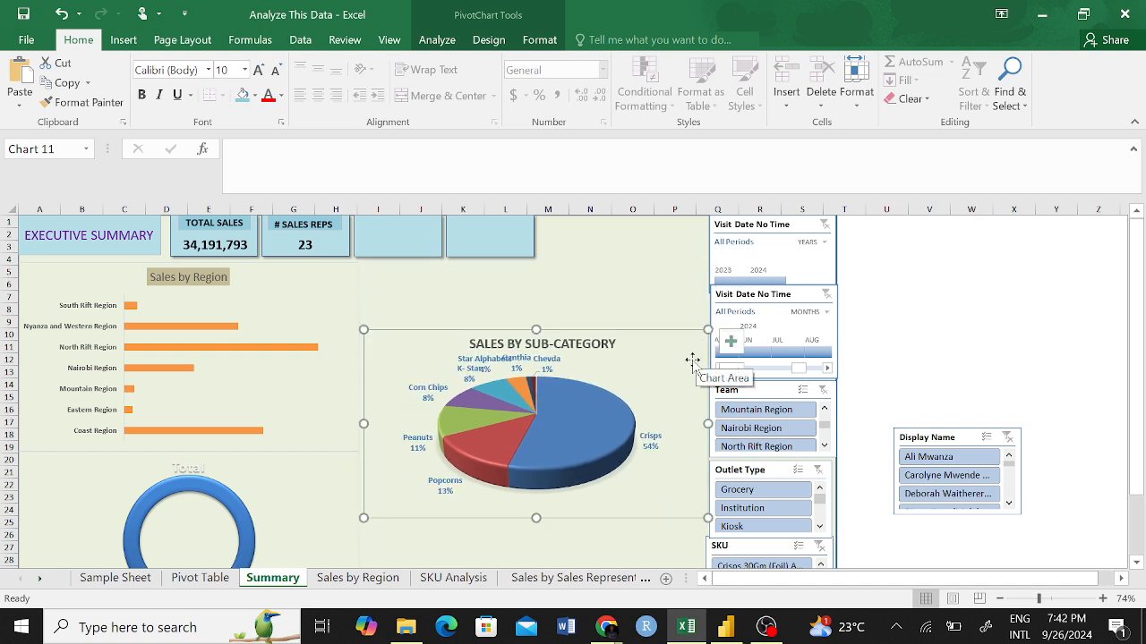
{"action": "left_click_drag", "start_coordinate": [685, 452], "coordinate": [695, 479]}
{"action": "key", "text": "ctrl+z"}
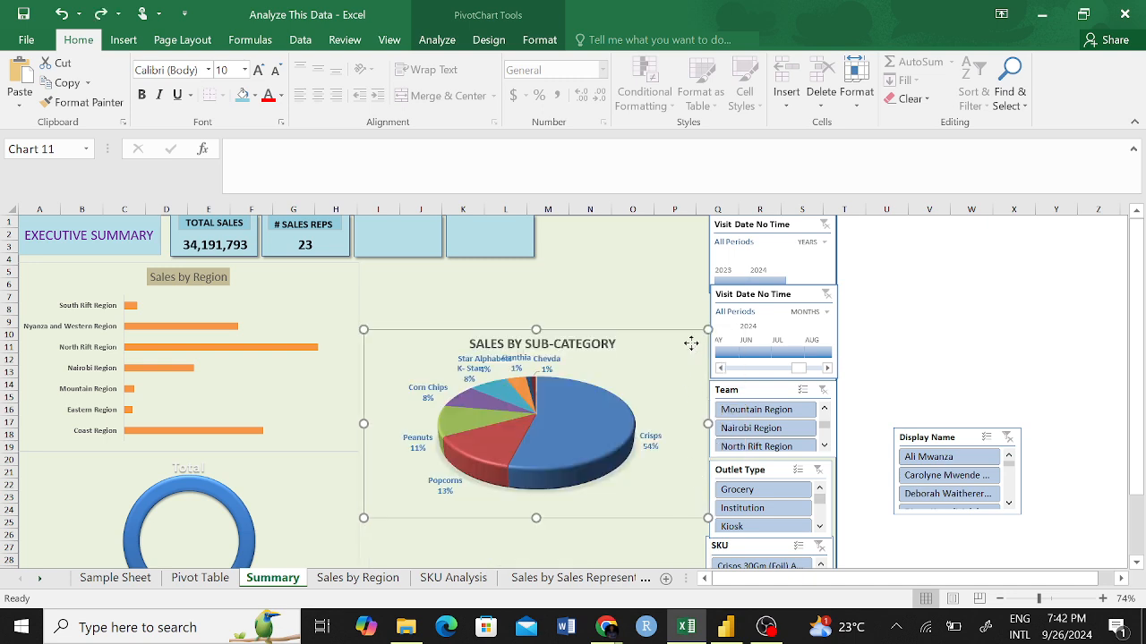
{"action": "left_click_drag", "start_coordinate": [690, 340], "coordinate": [686, 281]}
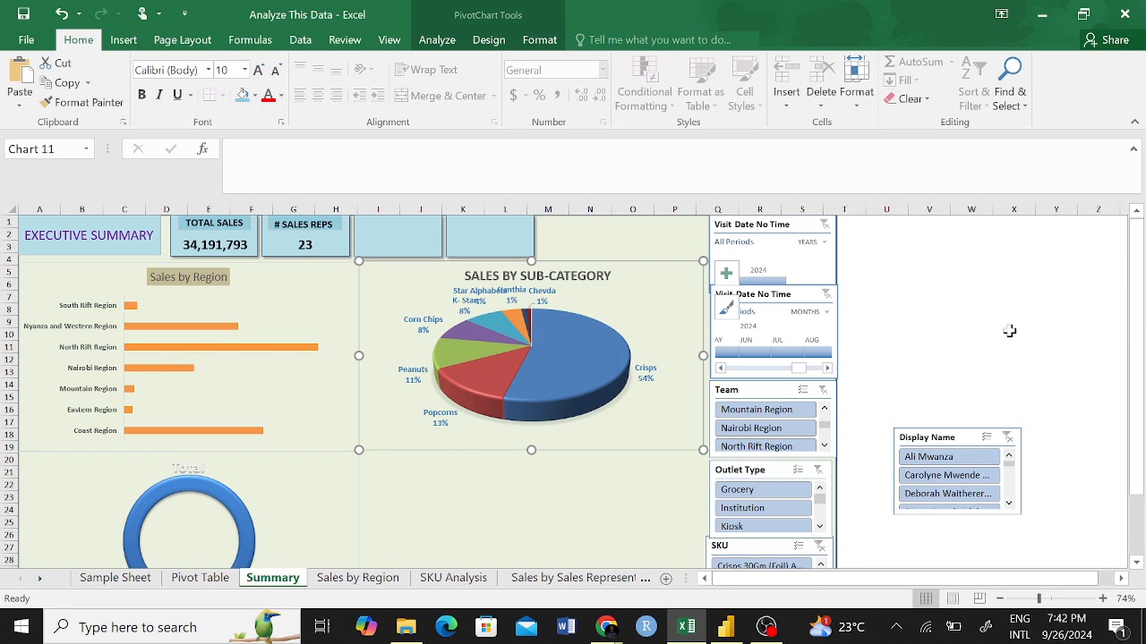
Try moving the SALES BY SUB-CATEGORY pie chart slightly lower, and undo the move.
{"action": "scroll", "coordinate": [1137, 333], "scroll_direction": "down", "scroll_amount": 2}
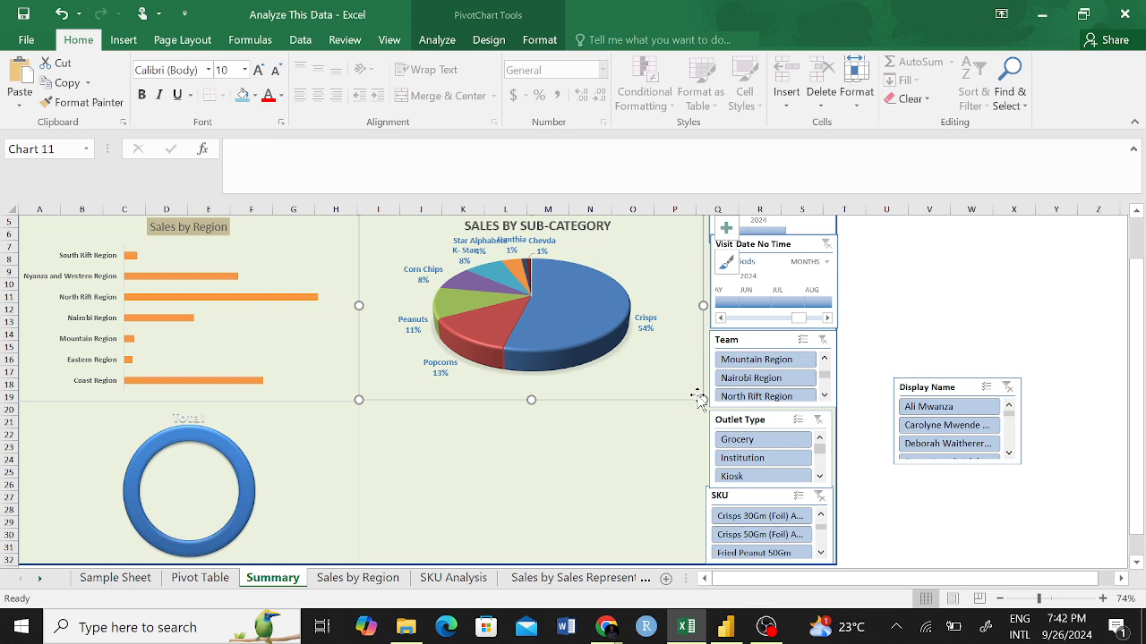
{"action": "left_click_drag", "start_coordinate": [699, 398], "coordinate": [697, 427]}
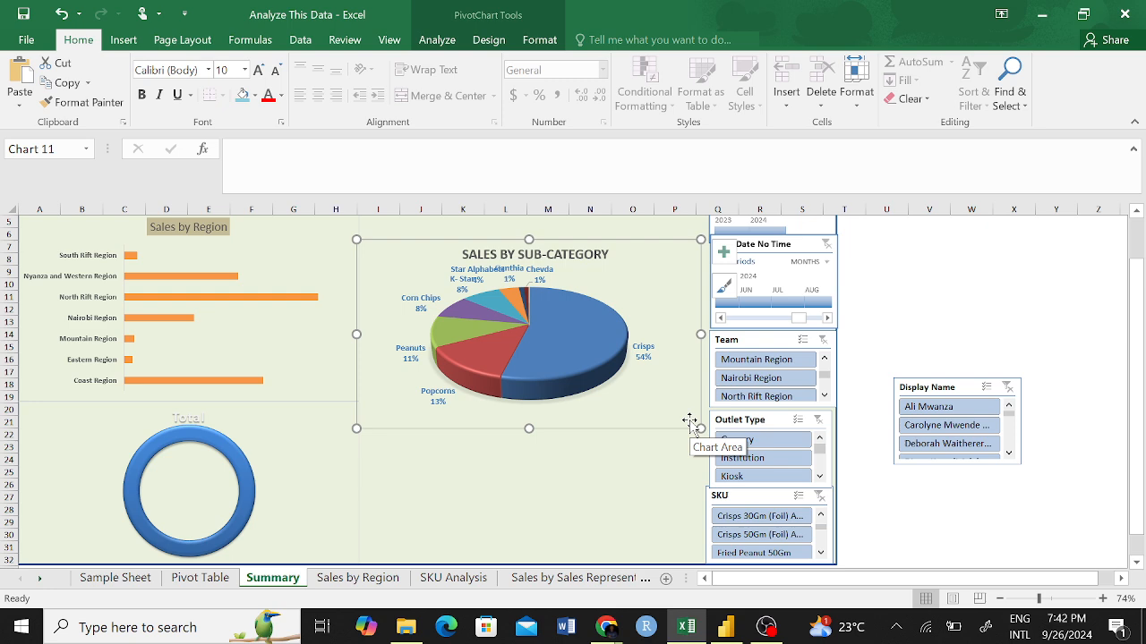
{"action": "key", "text": "ctrl+z"}
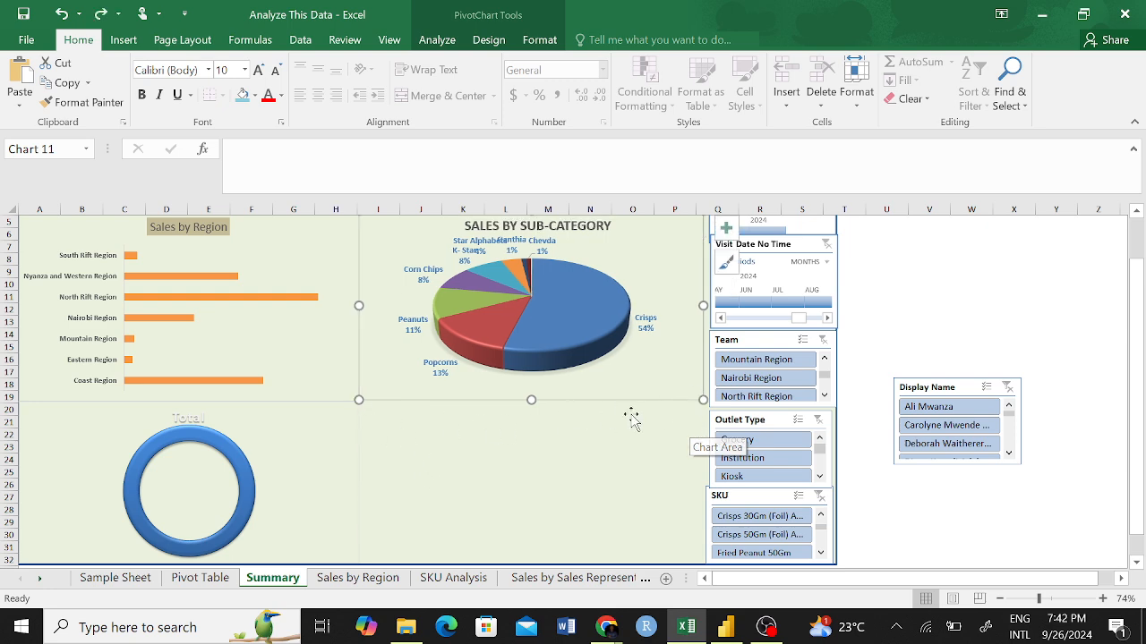
{"action": "scroll", "coordinate": [701, 520], "scroll_direction": "down", "scroll_amount": 1}
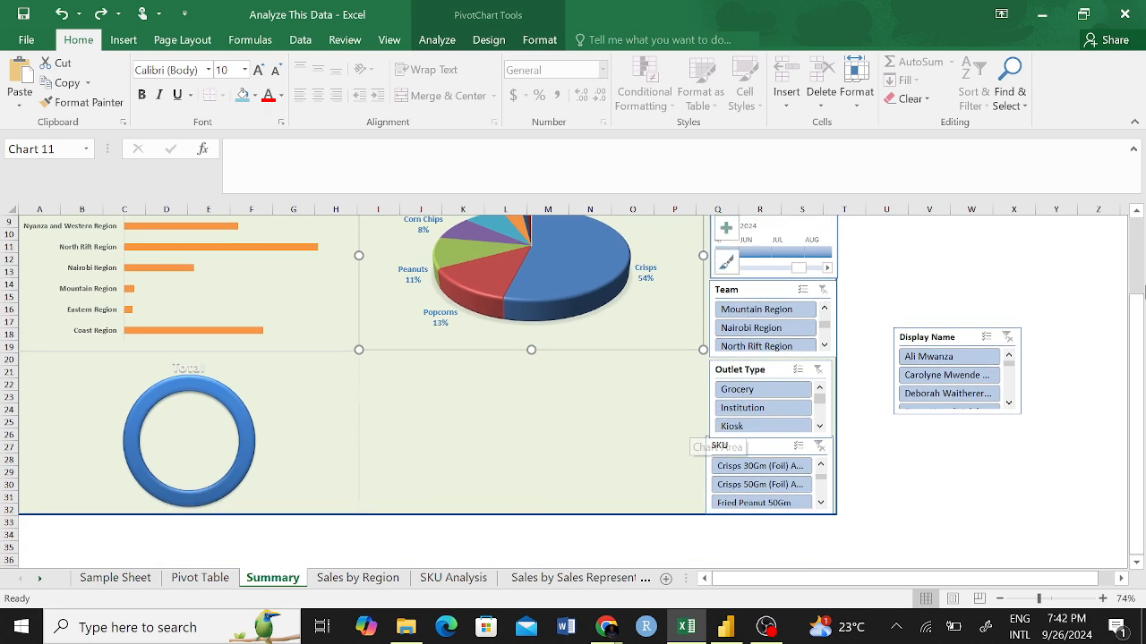
{"action": "left_click", "coordinate": [1046, 266]}
{"action": "scroll", "coordinate": [555, 361], "scroll_direction": "up", "scroll_amount": 2}
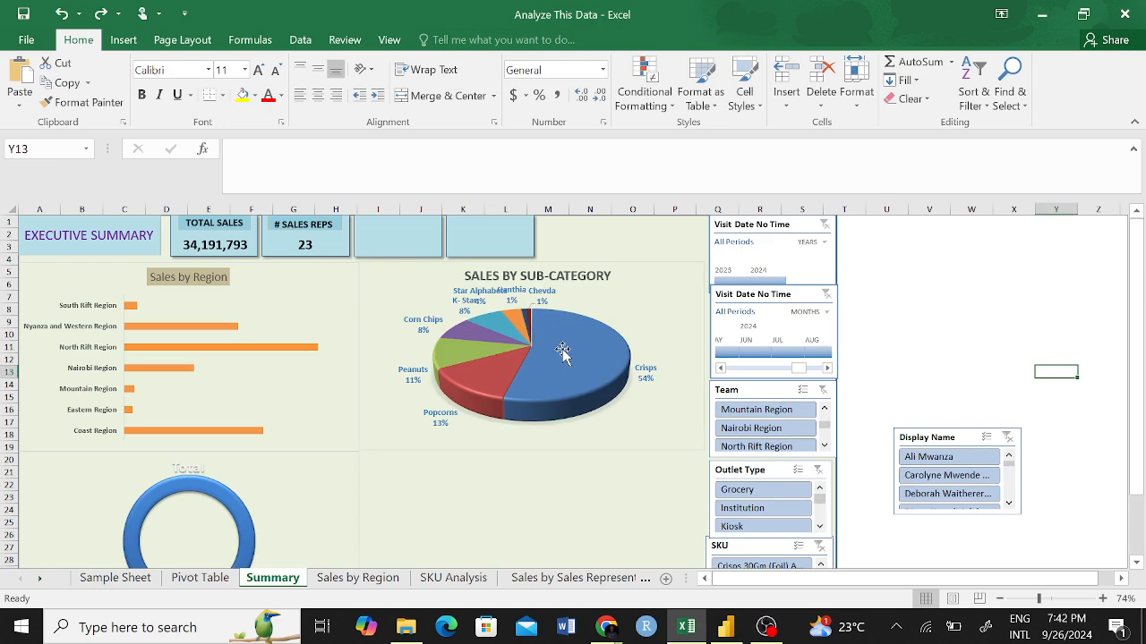
{"action": "scroll", "coordinate": [563, 362], "scroll_direction": "down", "scroll_amount": 1}
{"action": "scroll", "coordinate": [567, 380], "scroll_direction": "up", "scroll_amount": 1}
Examine the line, column and hierarchy chart types available for the empty area of the Summary sheet.
{"action": "left_click", "coordinate": [125, 40]}
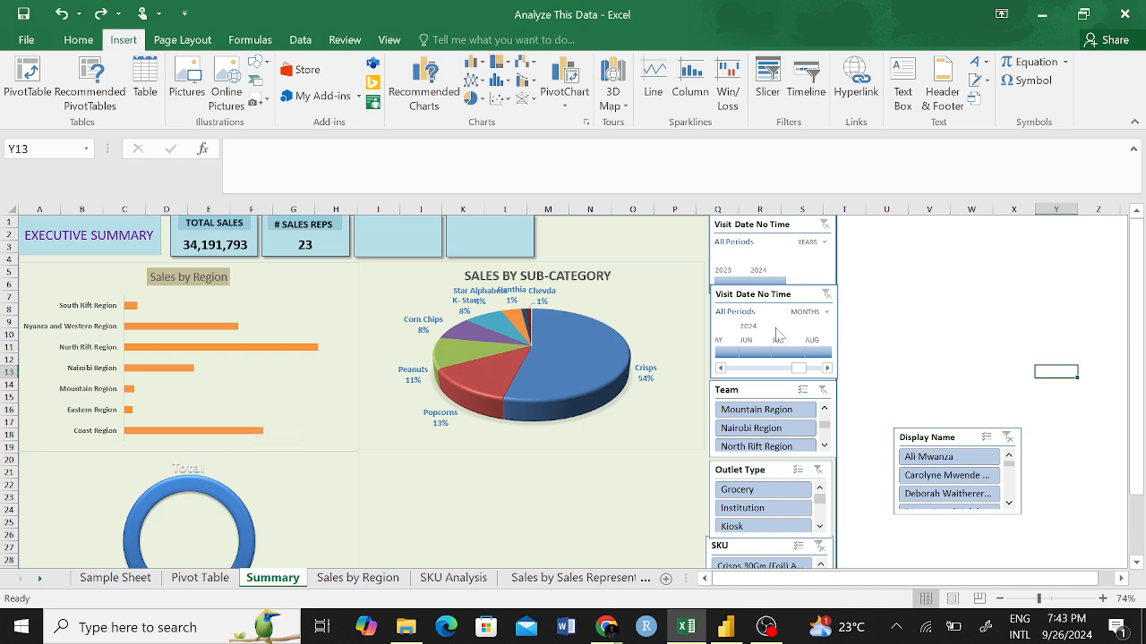
{"action": "scroll", "coordinate": [846, 452], "scroll_direction": "down", "scroll_amount": 2}
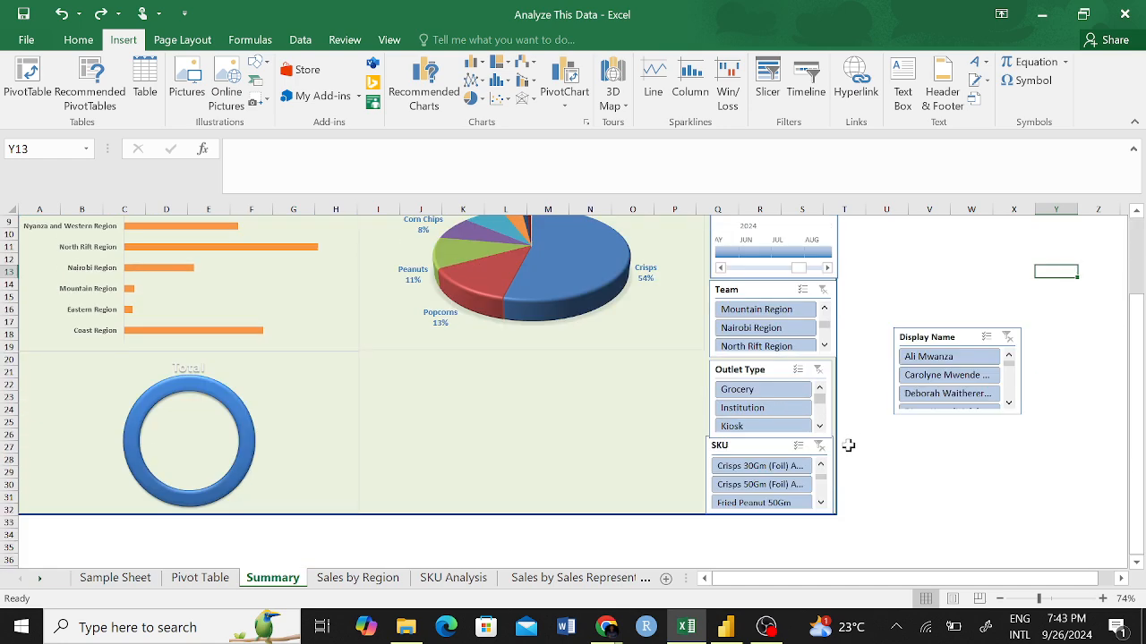
{"action": "scroll", "coordinate": [844, 439], "scroll_direction": "up", "scroll_amount": 2}
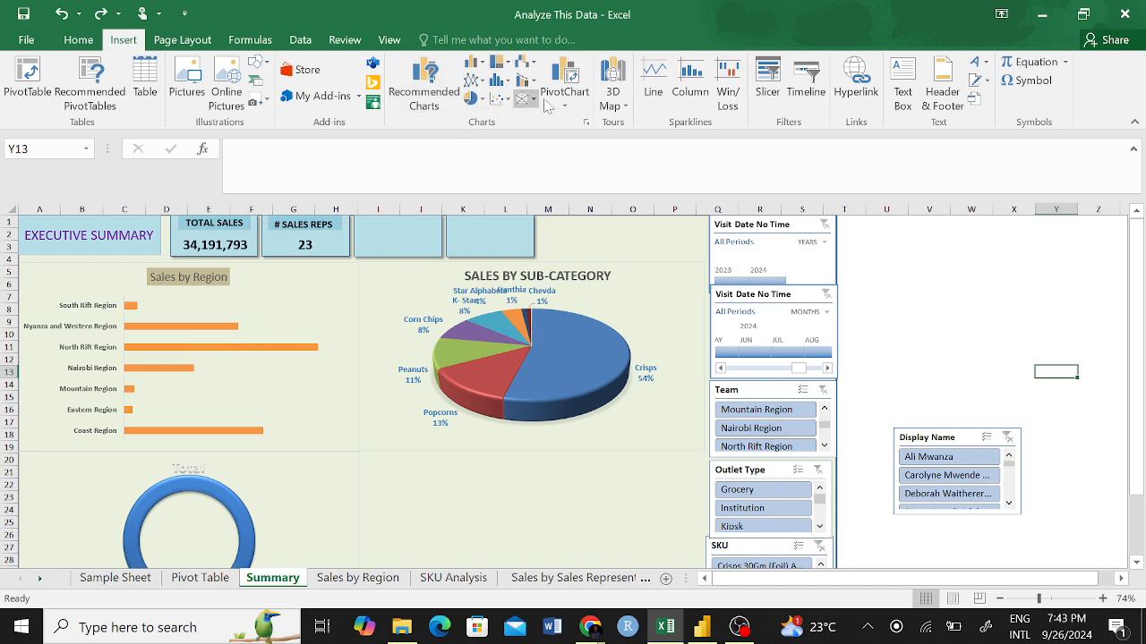
{"action": "left_click", "coordinate": [587, 123]}
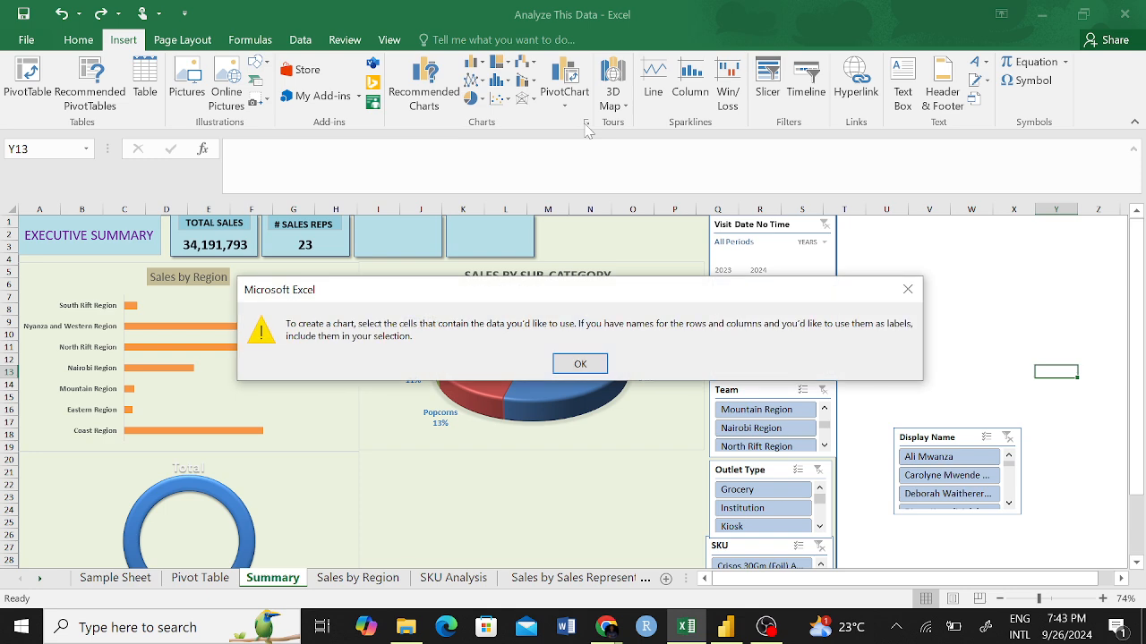
{"action": "left_click", "coordinate": [911, 293]}
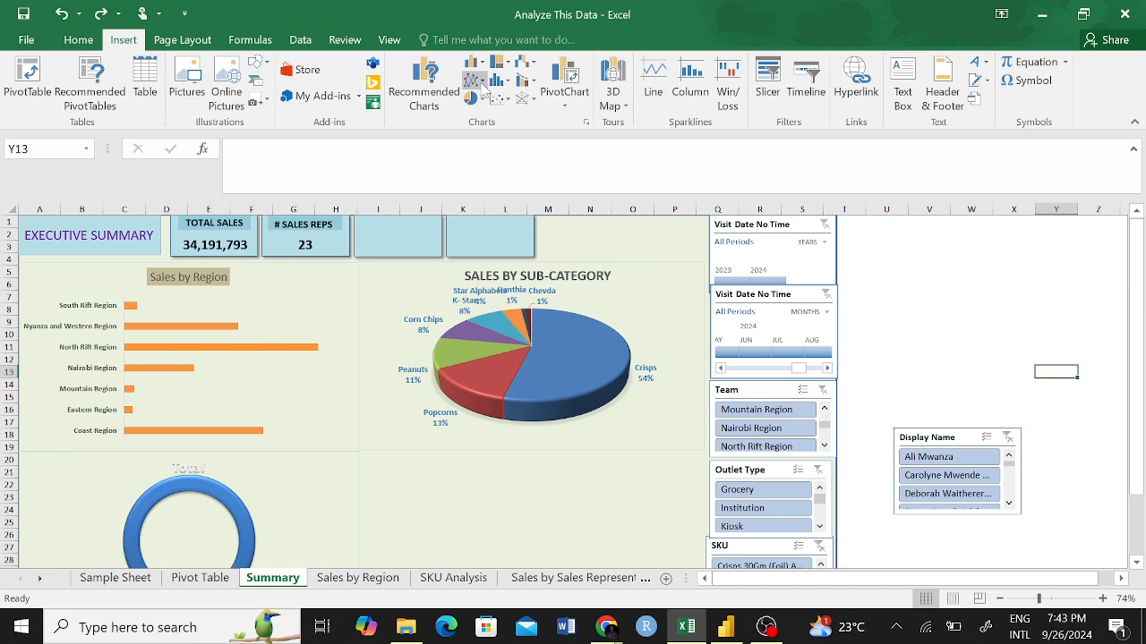
{"action": "left_click", "coordinate": [473, 80]}
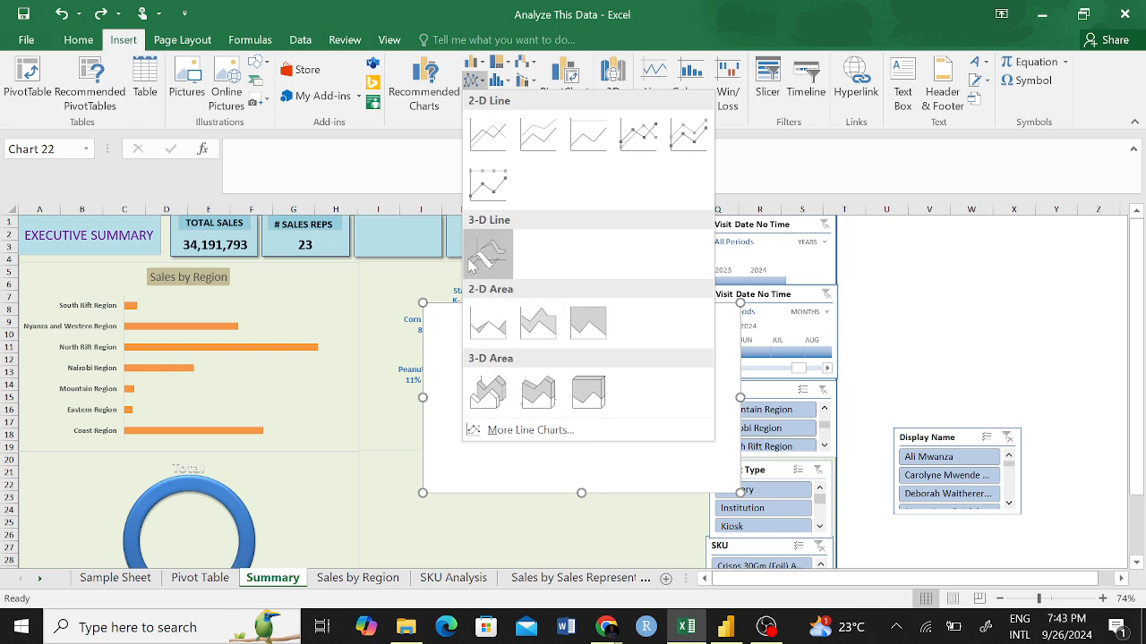
{"action": "left_click", "coordinate": [436, 127]}
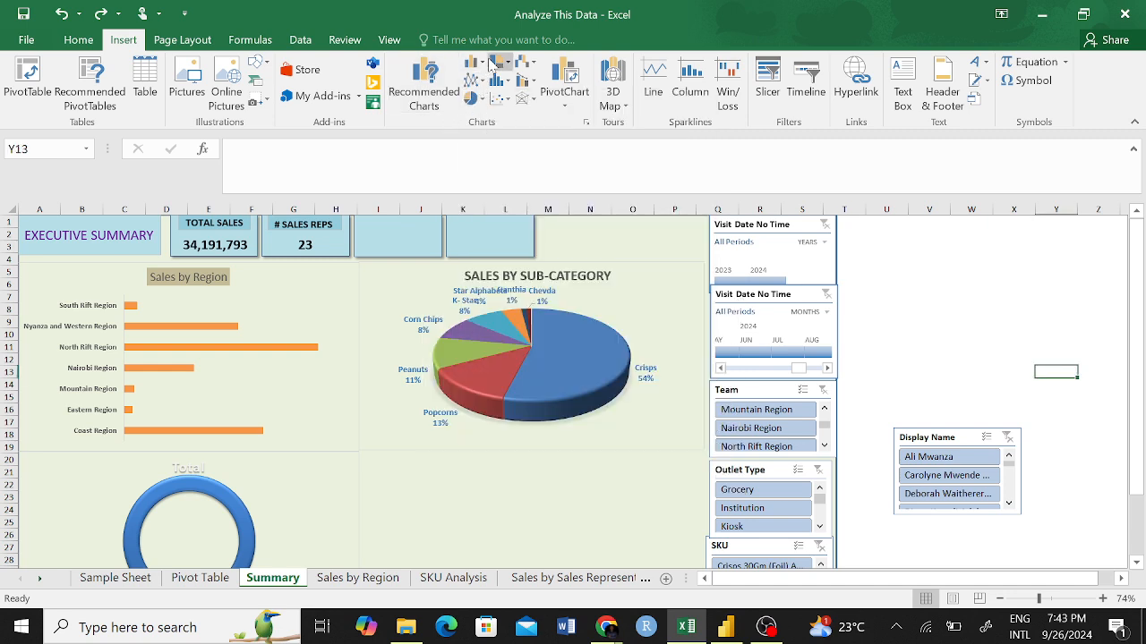
{"action": "left_click", "coordinate": [480, 68]}
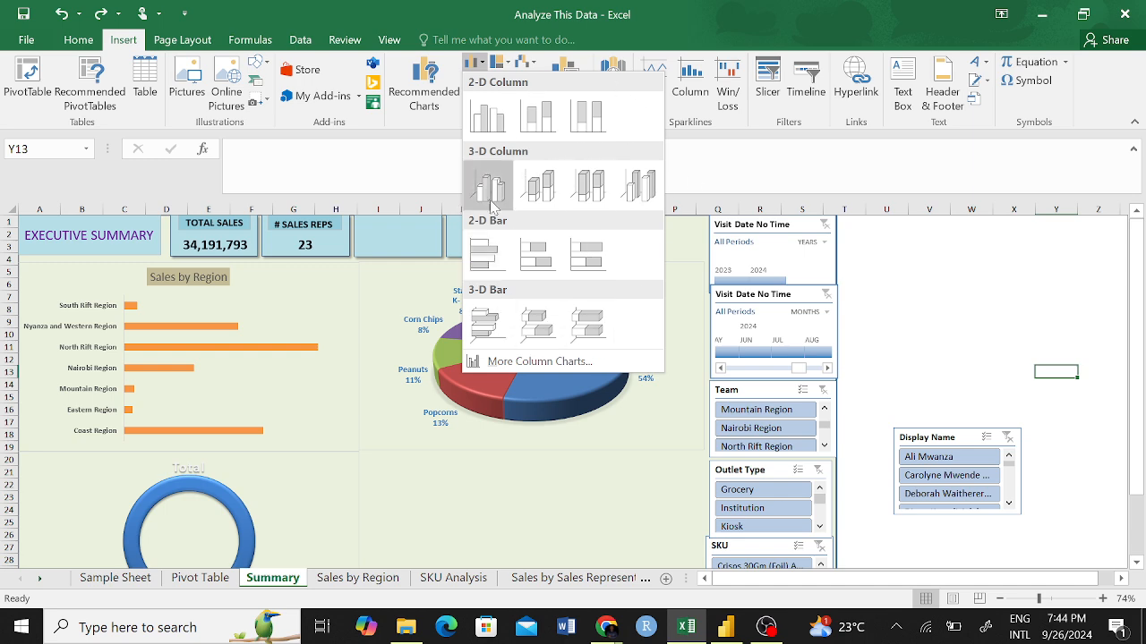
{"action": "left_click", "coordinate": [442, 149]}
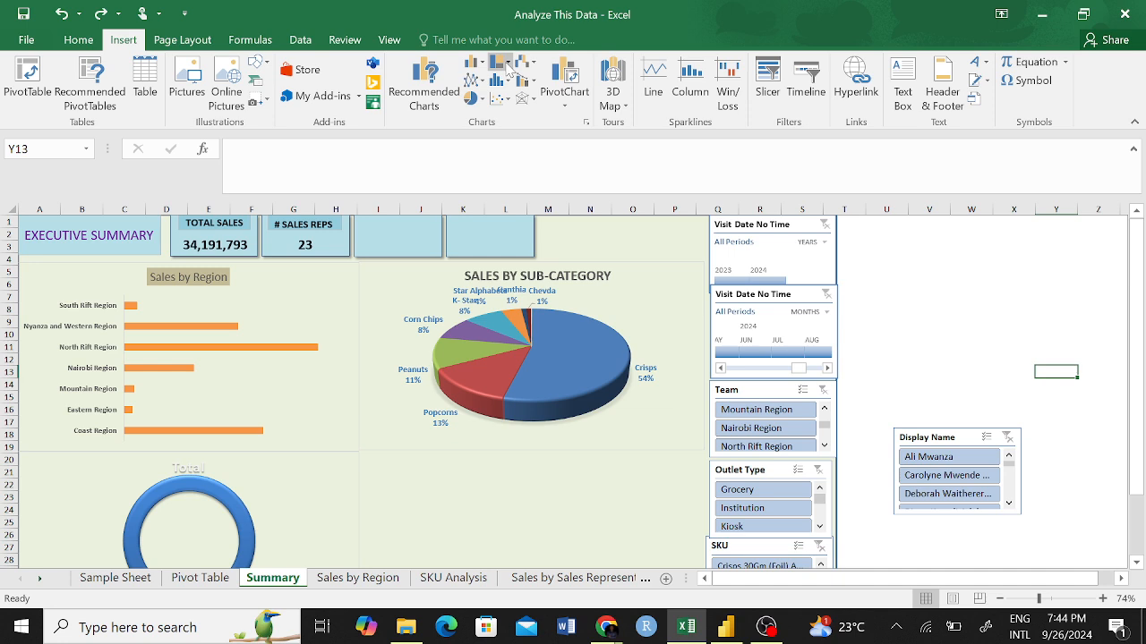
{"action": "left_click", "coordinate": [504, 62]}
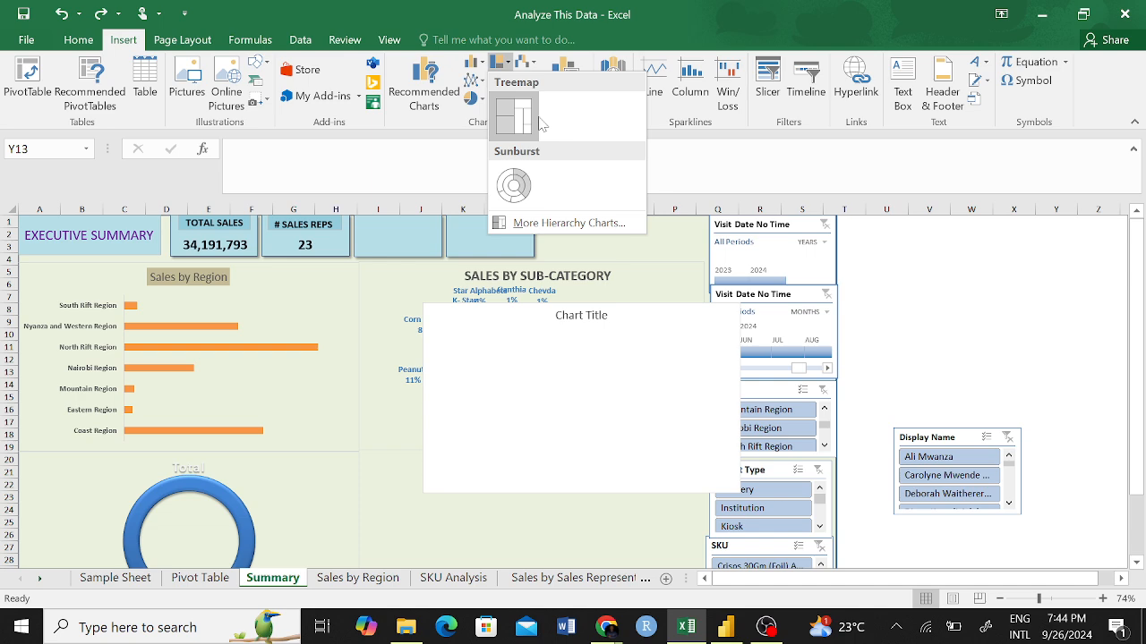
{"action": "left_click", "coordinate": [198, 585]}
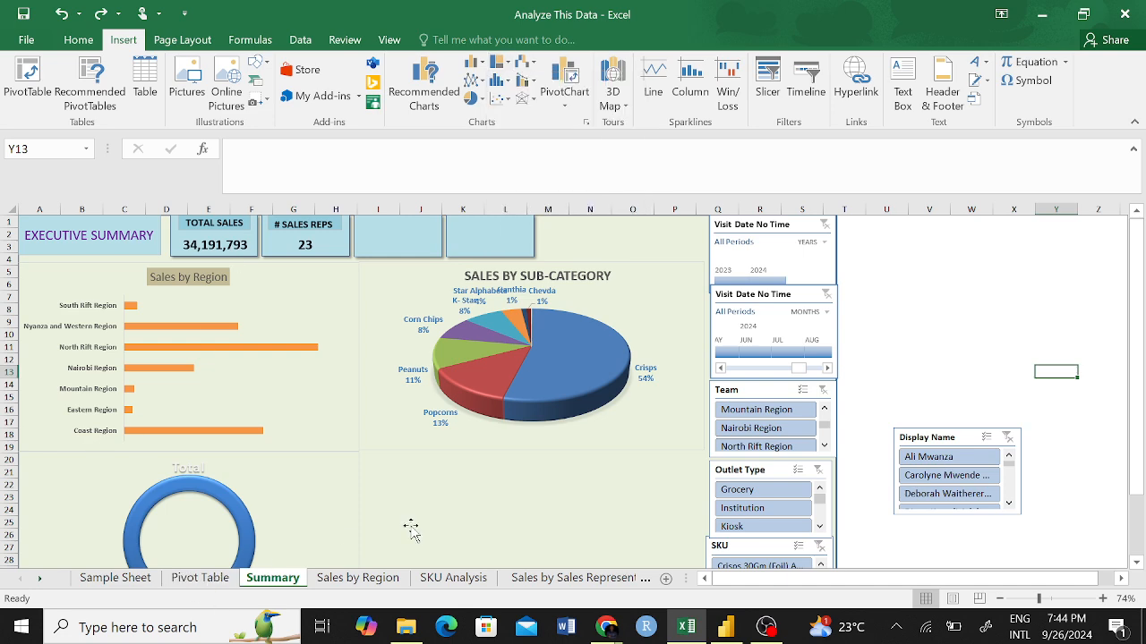
{"action": "scroll", "coordinate": [869, 452], "scroll_direction": "down", "scroll_amount": 1}
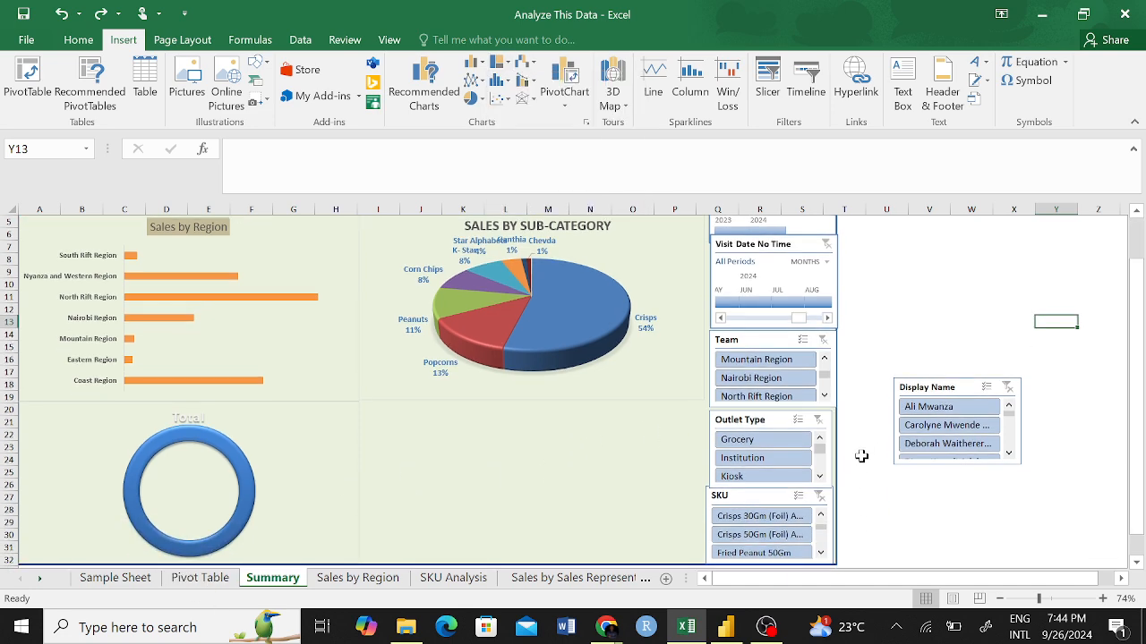
{"action": "scroll", "coordinate": [861, 456], "scroll_direction": "up", "scroll_amount": 1}
{"action": "scroll", "coordinate": [542, 462], "scroll_direction": "down", "scroll_amount": 1}
Check the filter values of Category Level 3, Category Level 5 and Category Level 6 in the Sample Sheet data.
{"action": "left_click", "coordinate": [115, 577]}
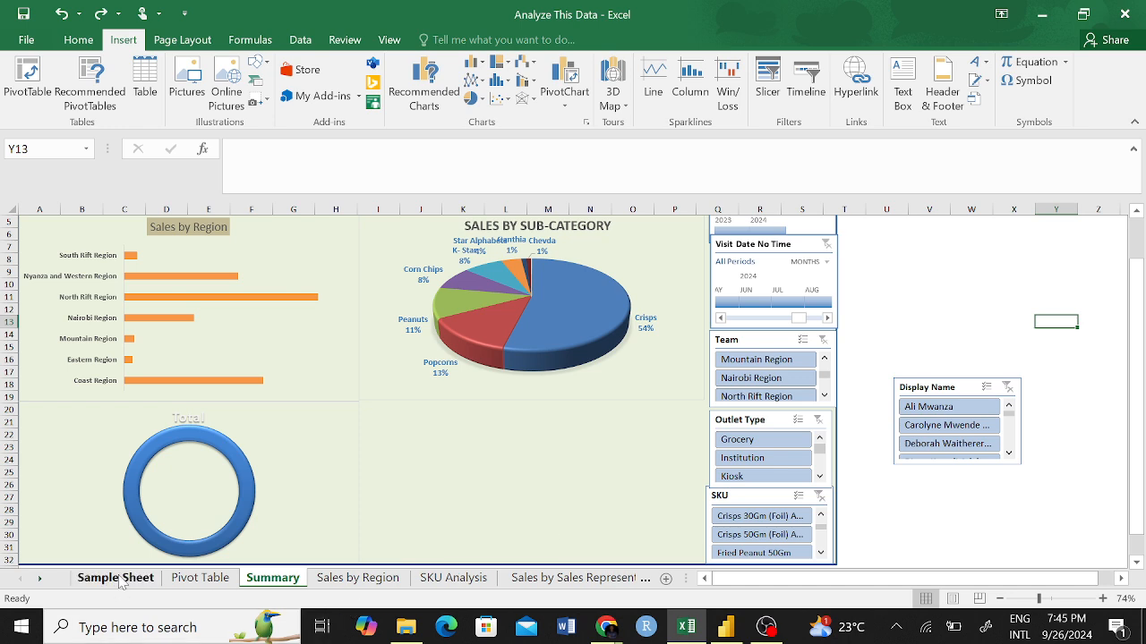
{"action": "scroll", "coordinate": [411, 323], "scroll_direction": "left", "scroll_amount": 3}
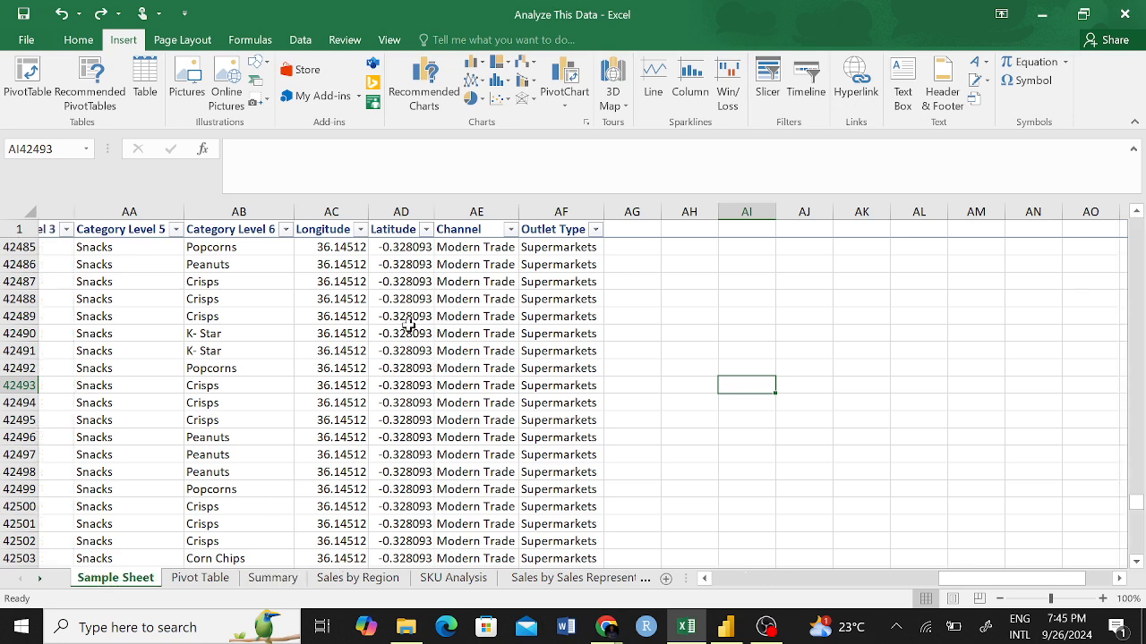
{"action": "left_click", "coordinate": [313, 233]}
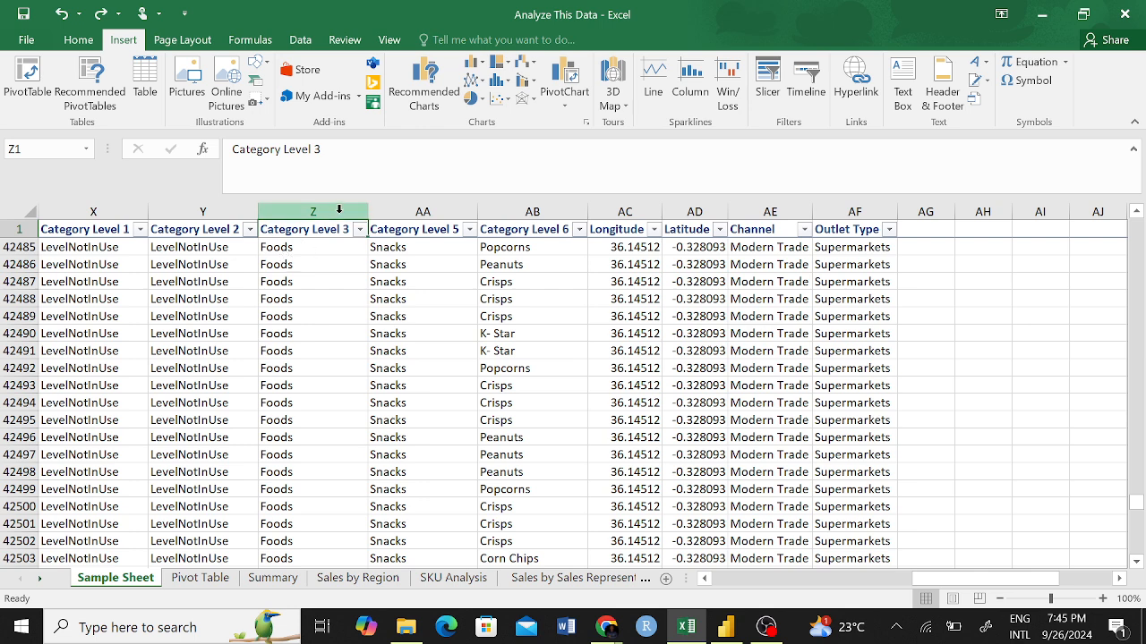
{"action": "left_click", "coordinate": [359, 230]}
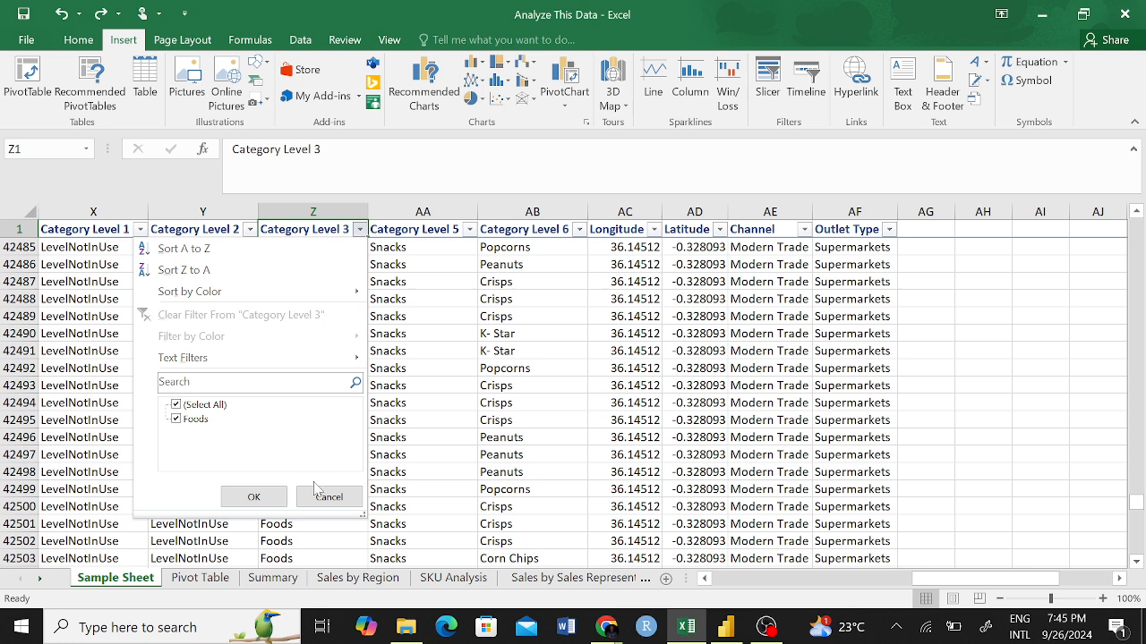
{"action": "left_click", "coordinate": [269, 499]}
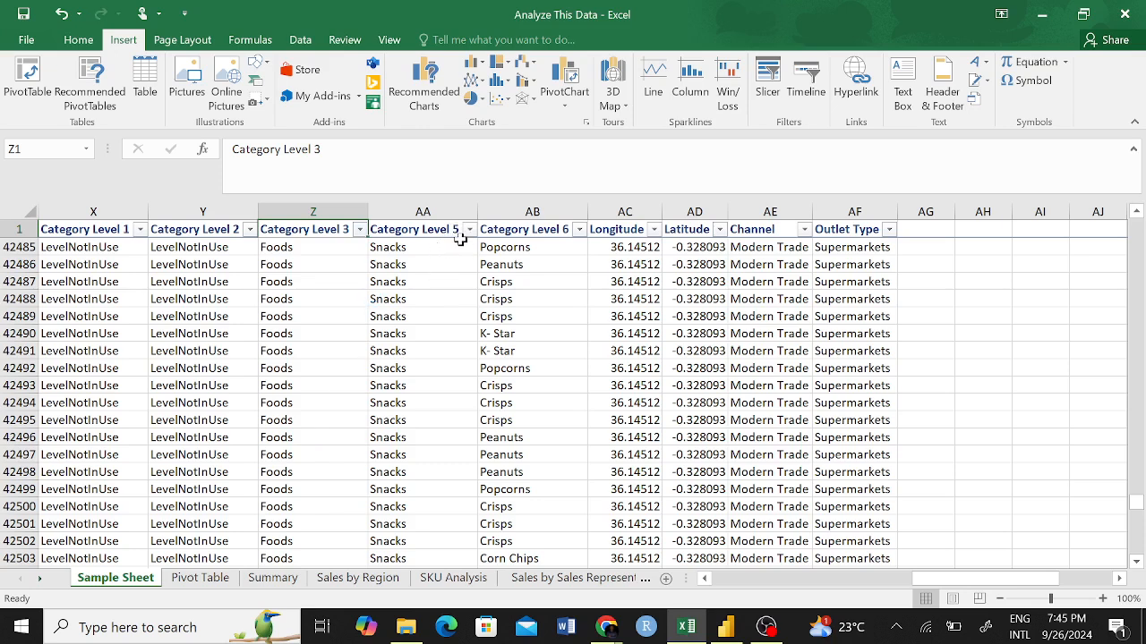
{"action": "left_click", "coordinate": [469, 229]}
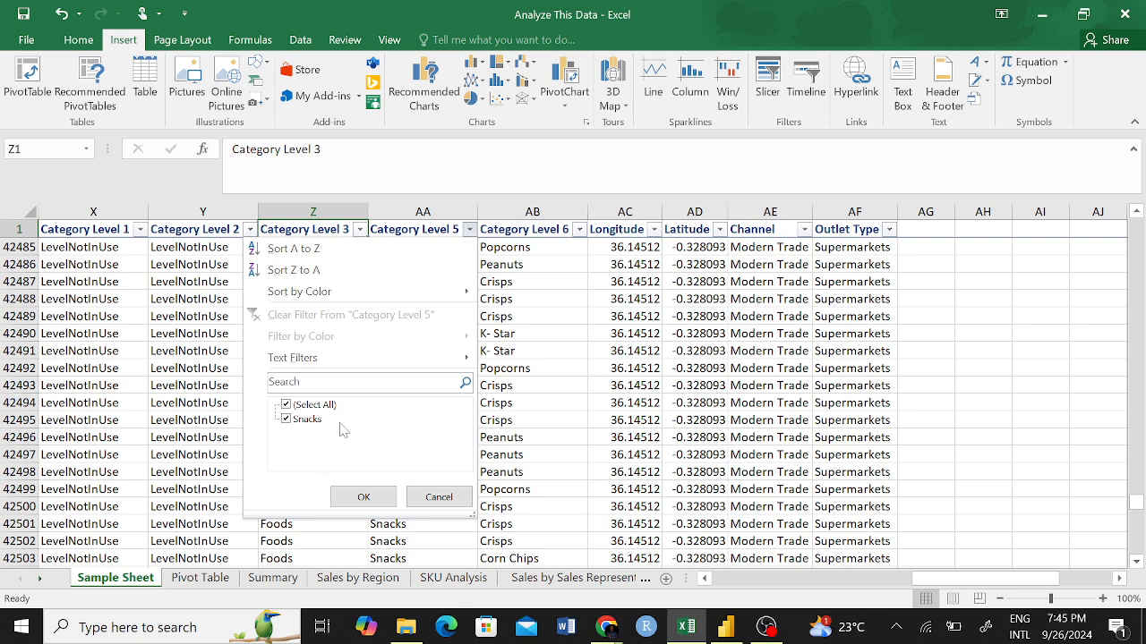
{"action": "left_click", "coordinate": [364, 497]}
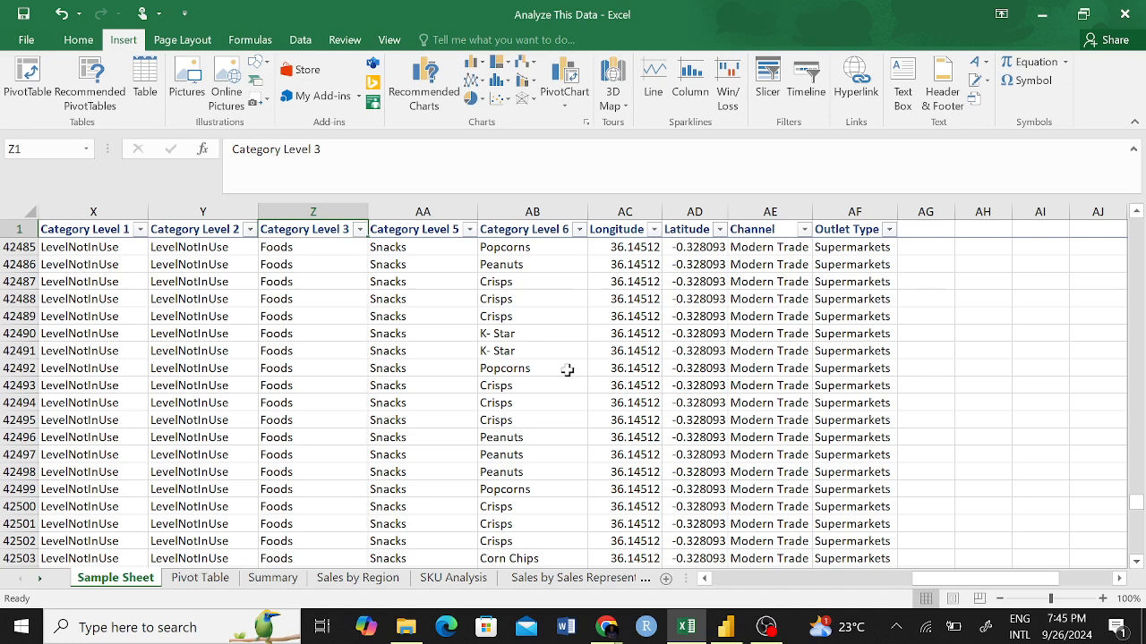
{"action": "left_click", "coordinate": [574, 229]}
{"action": "mouse_move", "coordinate": [463, 362]}
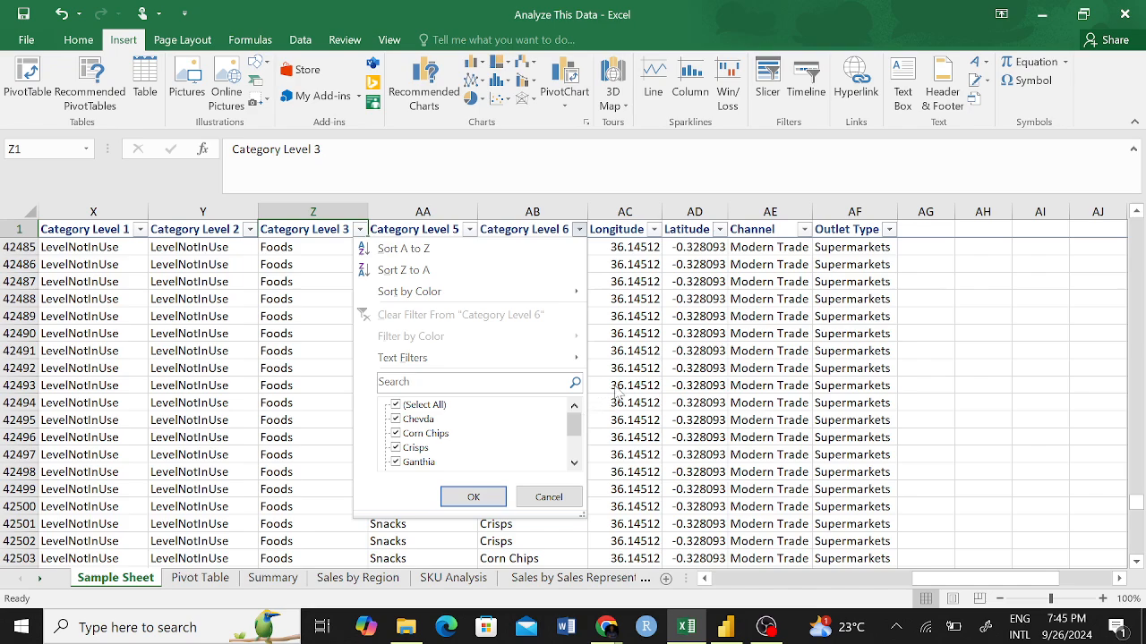
{"action": "left_click", "coordinate": [631, 371]}
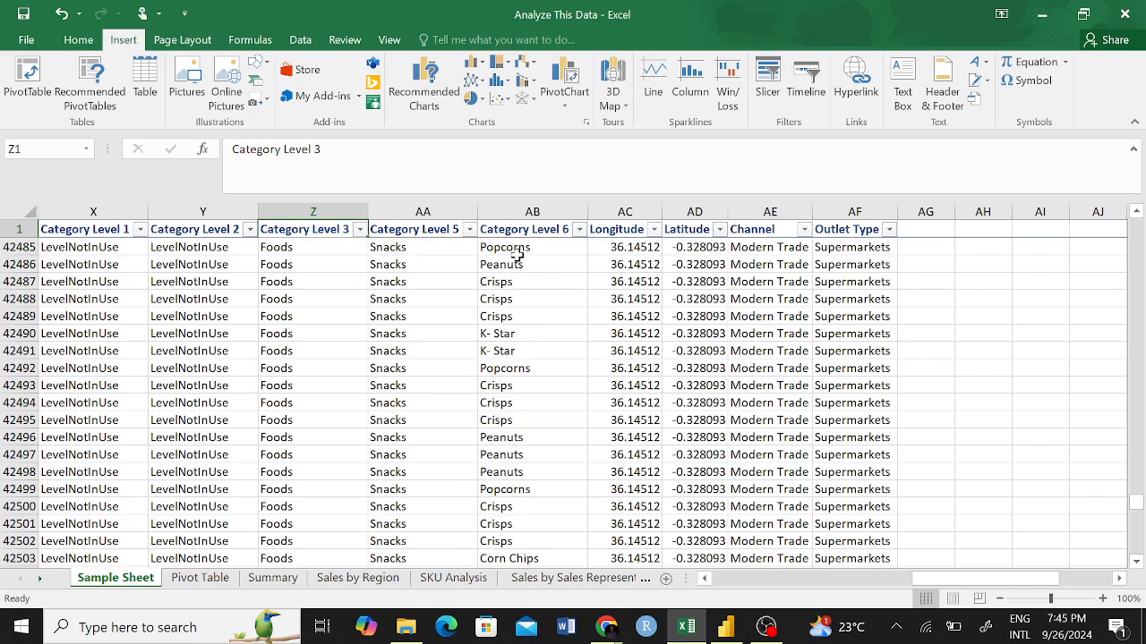
Look through the remaining Sample Sheet columns, including SKU, Price, Order Quantity and Sub Total, for fields suited to a hierarchy chart.
{"action": "scroll", "coordinate": [474, 372], "scroll_direction": "left", "scroll_amount": 10}
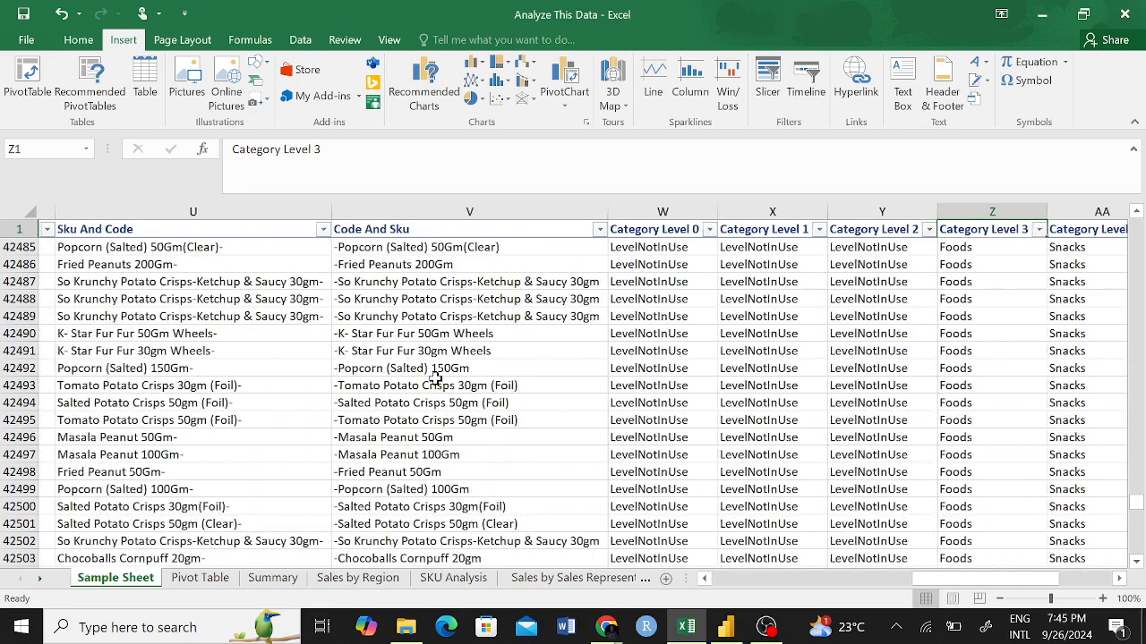
{"action": "scroll", "coordinate": [394, 369], "scroll_direction": "left", "scroll_amount": 8}
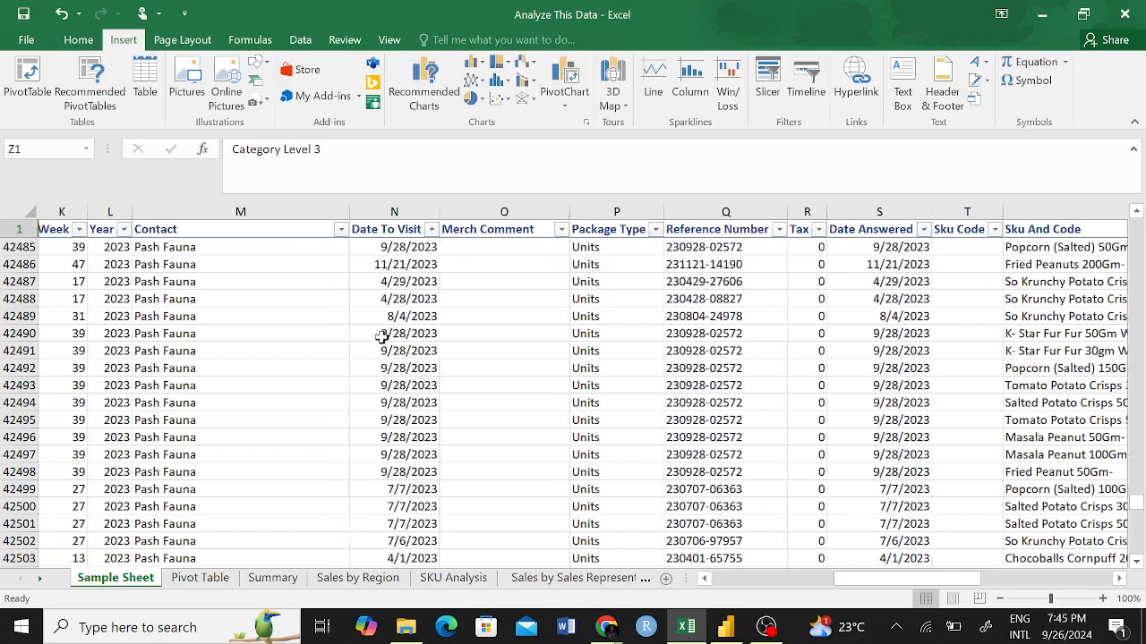
{"action": "scroll", "coordinate": [251, 300], "scroll_direction": "left", "scroll_amount": 6}
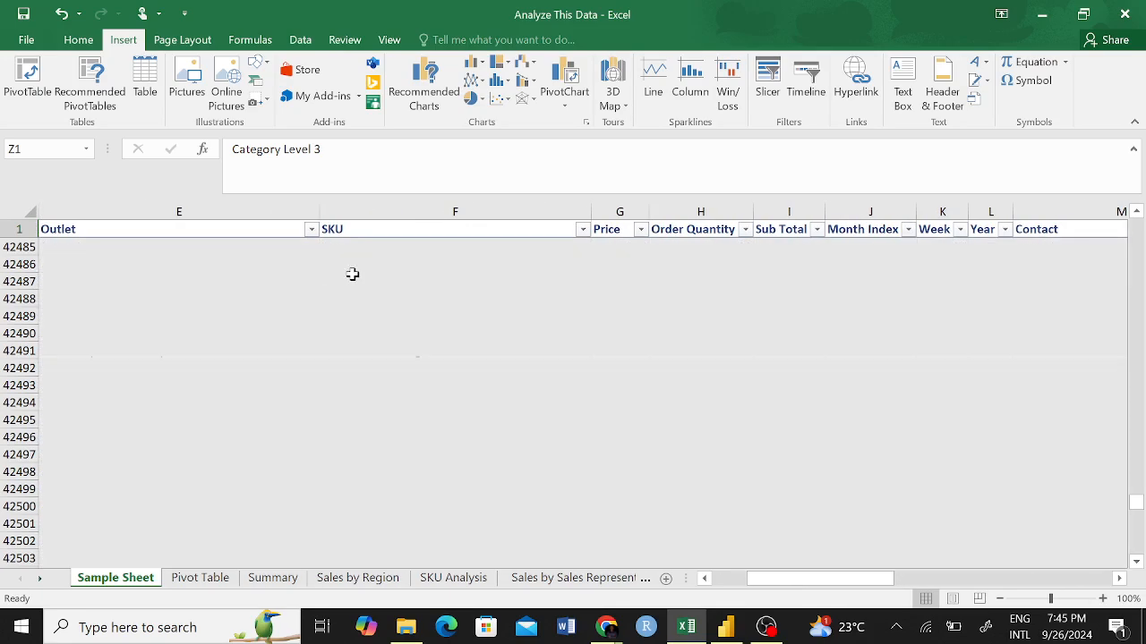
{"action": "left_click", "coordinate": [352, 232]}
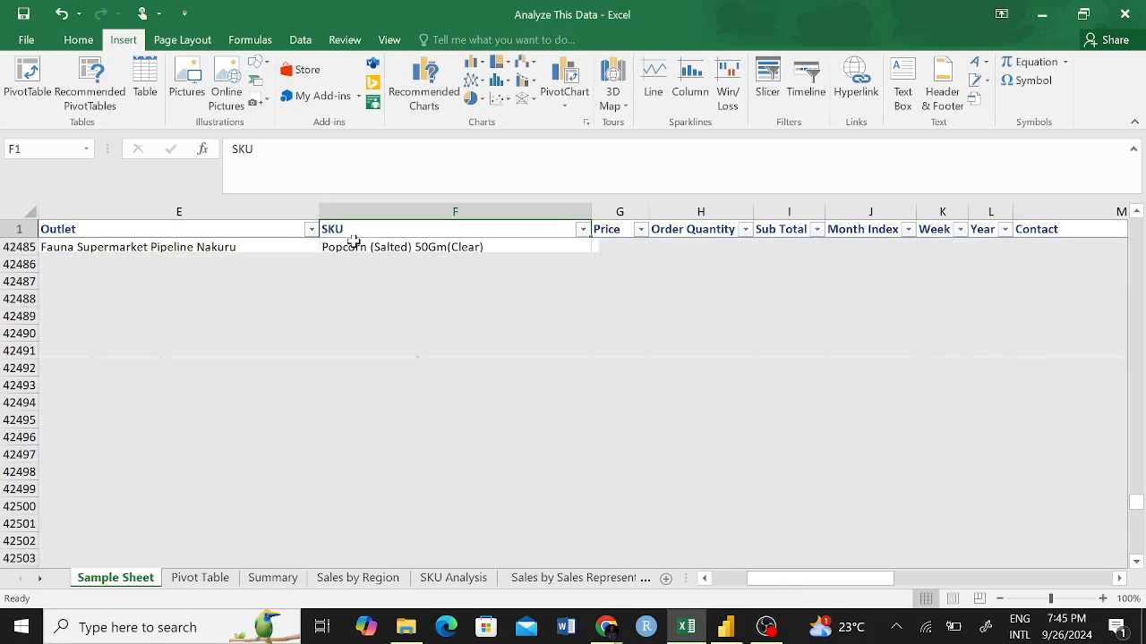
{"action": "scroll", "coordinate": [404, 404], "scroll_direction": "up", "scroll_amount": 20}
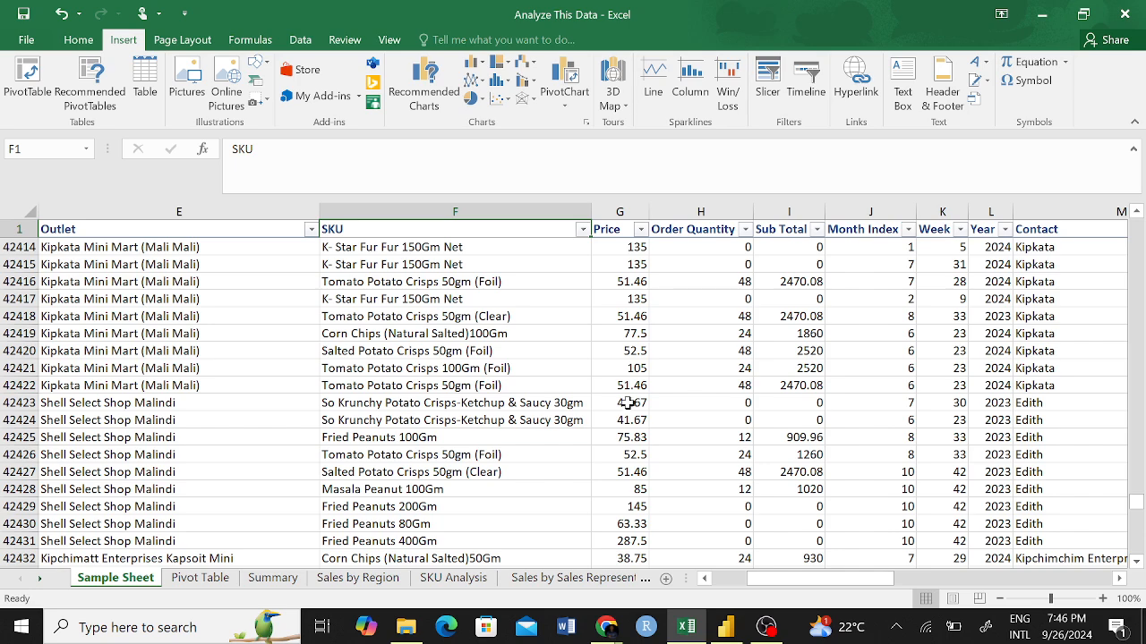
{"action": "scroll", "coordinate": [412, 358], "scroll_direction": "right", "scroll_amount": 3}
{"action": "scroll", "coordinate": [426, 296], "scroll_direction": "left", "scroll_amount": 1}
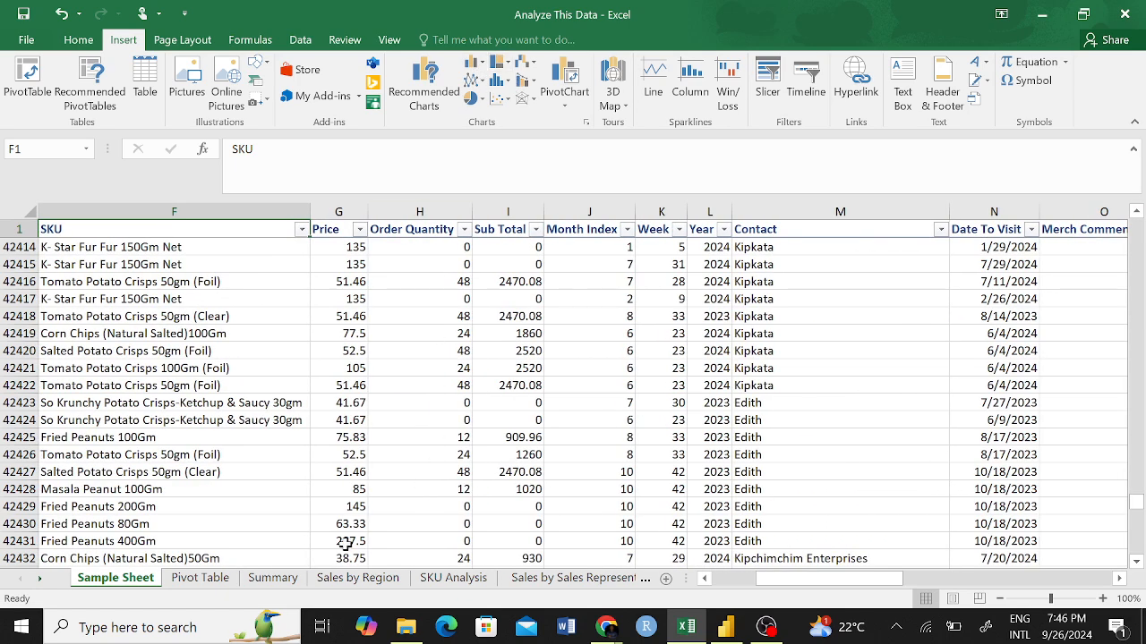
Try to open the full hierarchy and pie chart type lists from empty cells on the Summary sheet.
{"action": "left_click", "coordinate": [272, 578]}
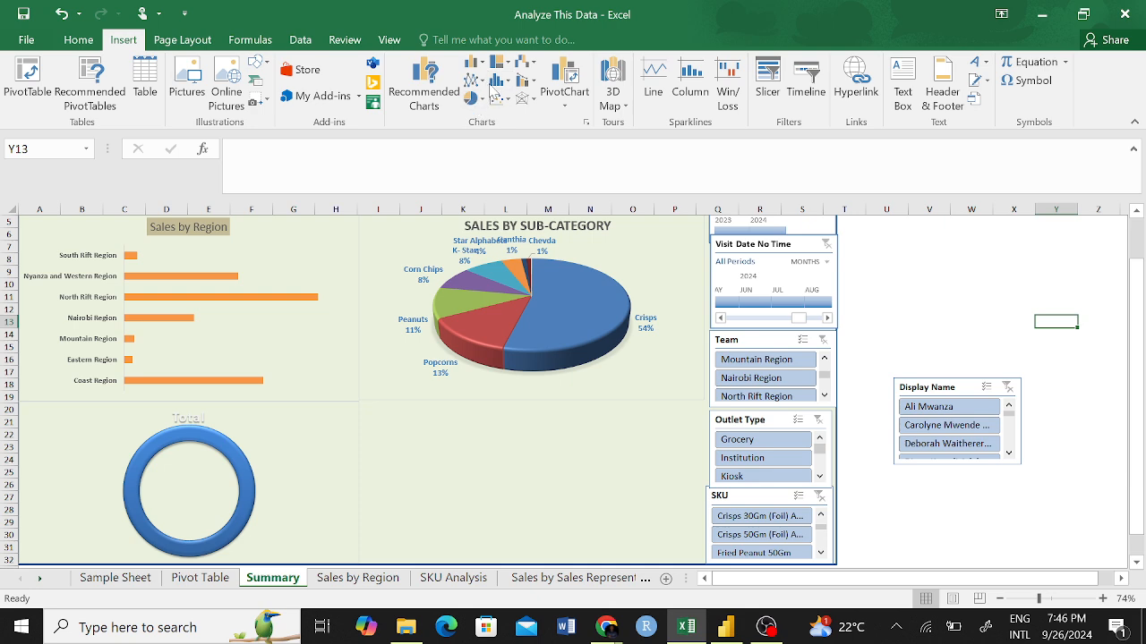
{"action": "left_click", "coordinate": [514, 70]}
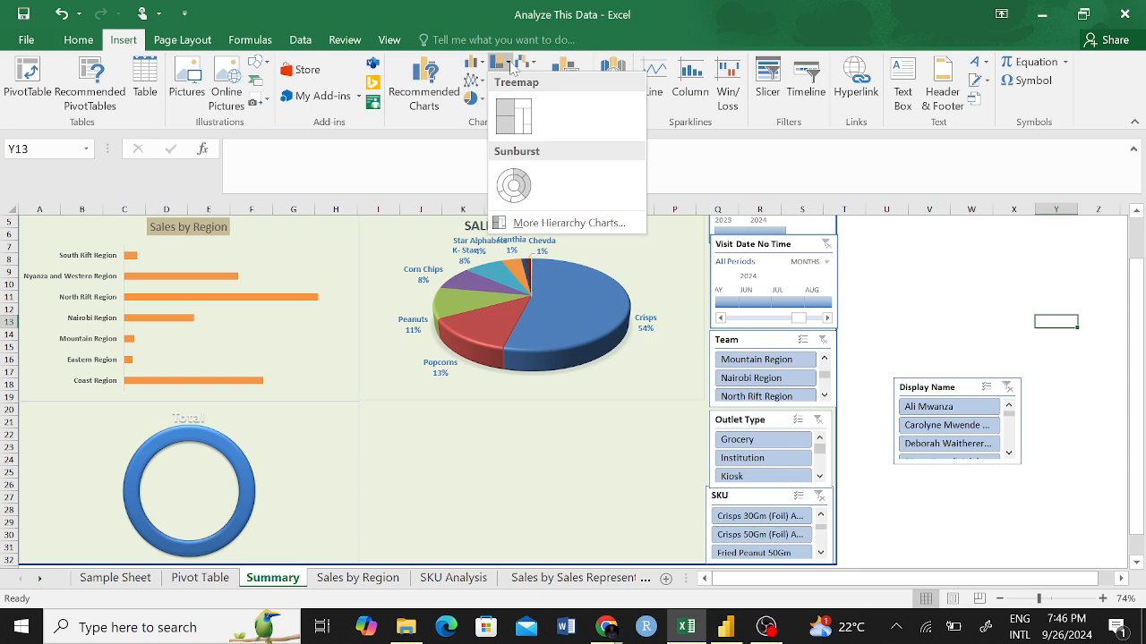
{"action": "left_click", "coordinate": [561, 224]}
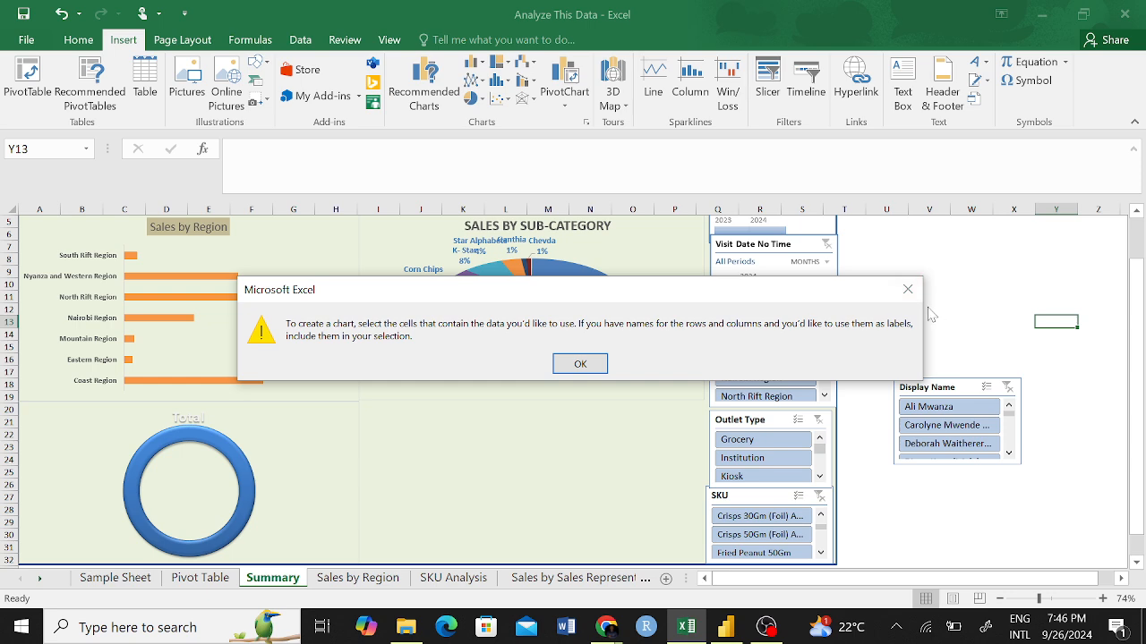
{"action": "left_click", "coordinate": [907, 289]}
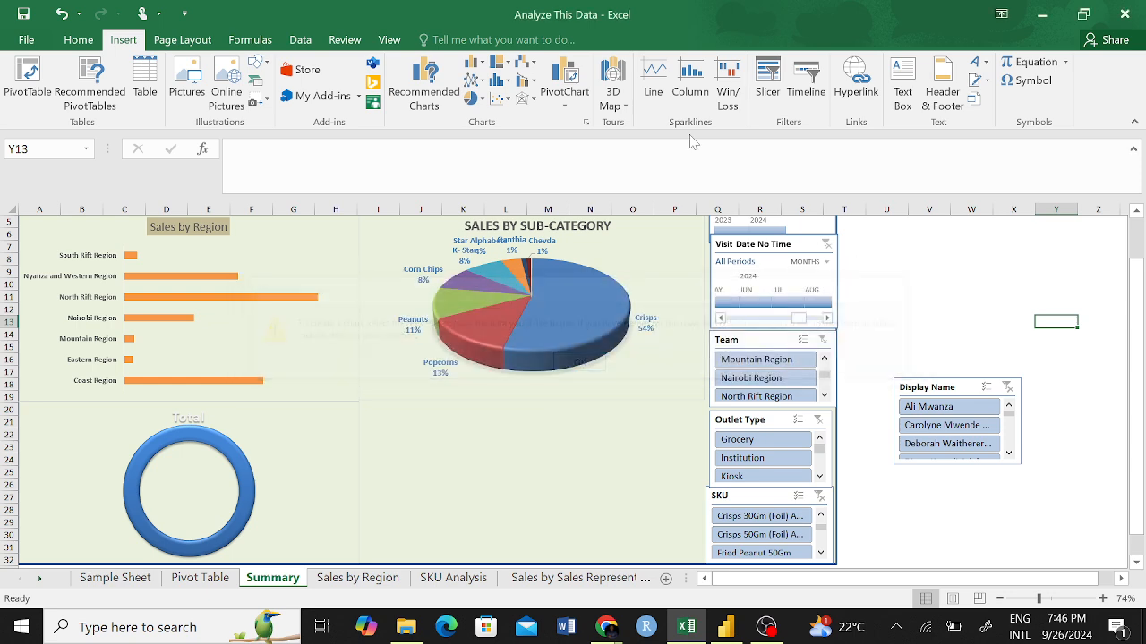
{"action": "left_click", "coordinate": [1011, 282]}
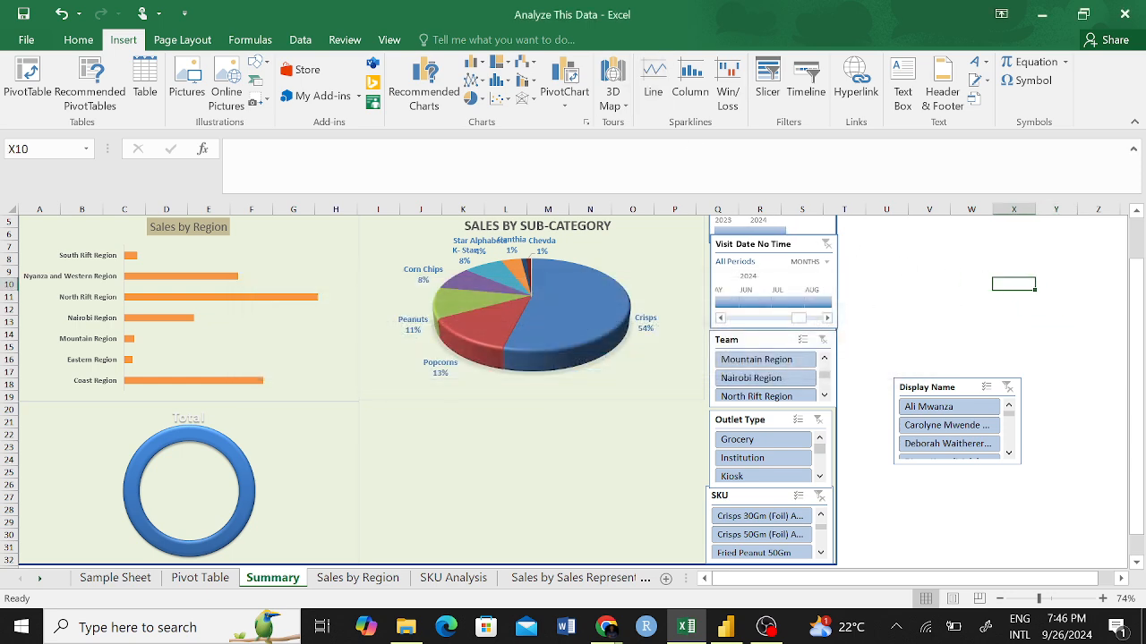
{"action": "left_click", "coordinate": [486, 104]}
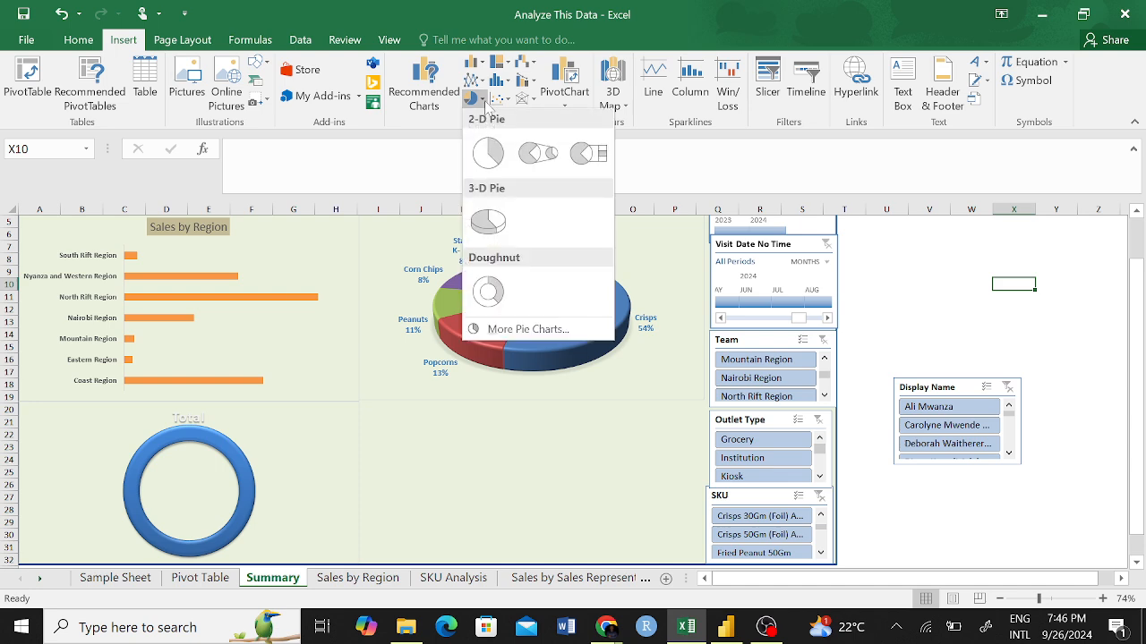
{"action": "left_click", "coordinate": [524, 329]}
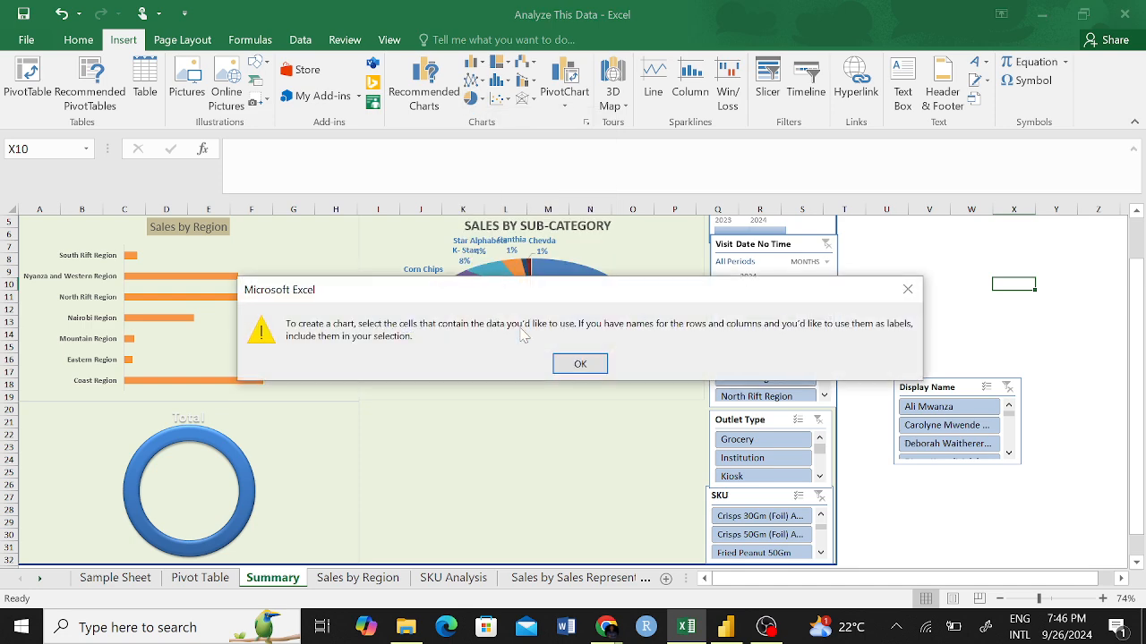
{"action": "left_click", "coordinate": [576, 364]}
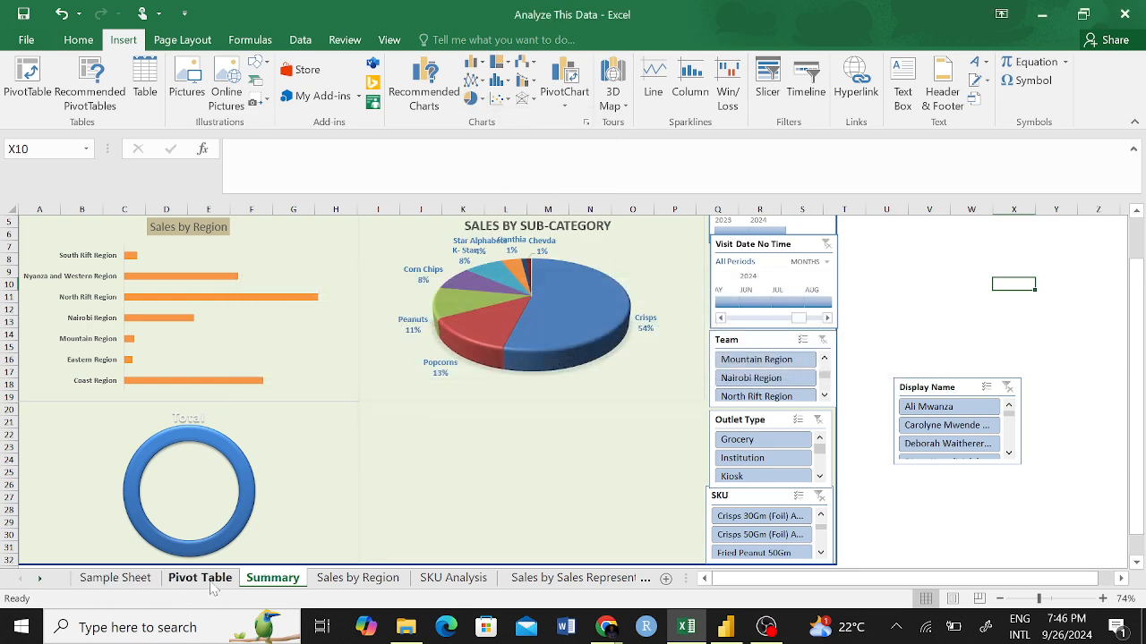
Select Price cells G42415:G42423 in the Sample Sheet and open the full chart type list at the pie charts.
{"action": "left_click", "coordinate": [114, 578]}
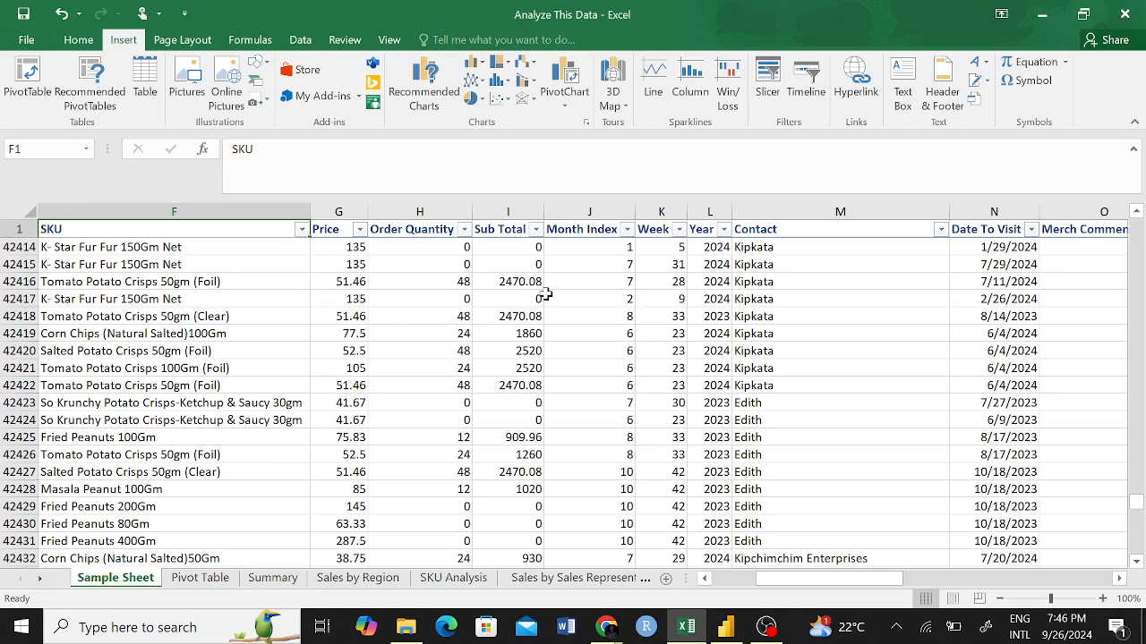
{"action": "left_click", "coordinate": [354, 270]}
{"action": "left_click_drag", "start_coordinate": [355, 281], "coordinate": [358, 403]}
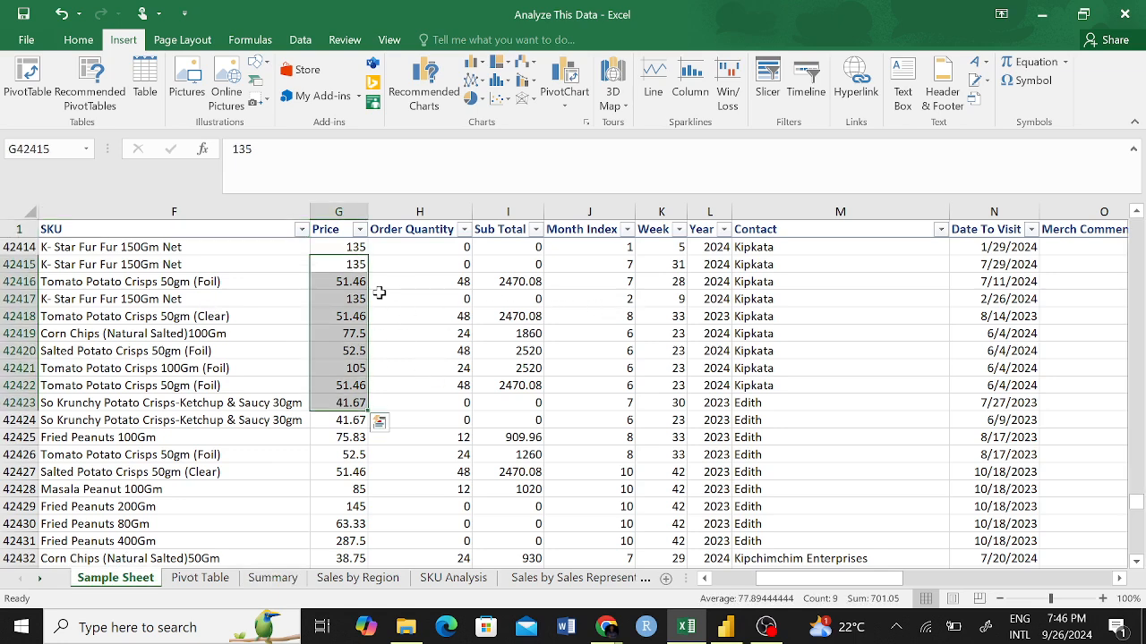
{"action": "left_click", "coordinate": [479, 98]}
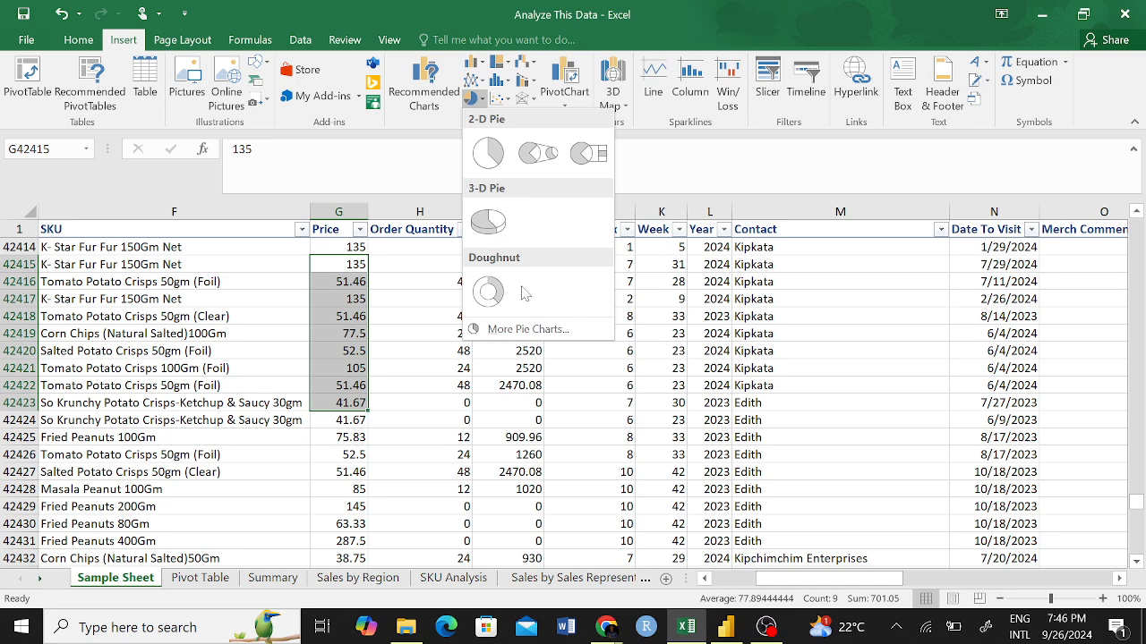
{"action": "left_click", "coordinate": [524, 336]}
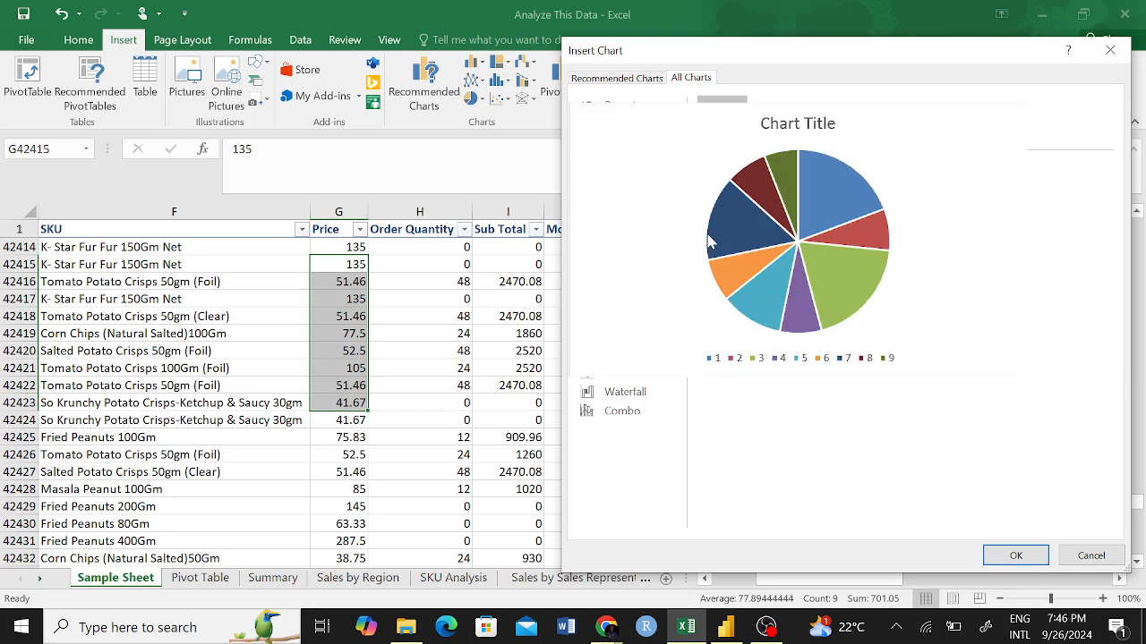
Preview the 3-D Pie, Pie of Pie, Bar of Pie and Doughnut variants for the selected prices.
{"action": "left_click", "coordinate": [775, 127]}
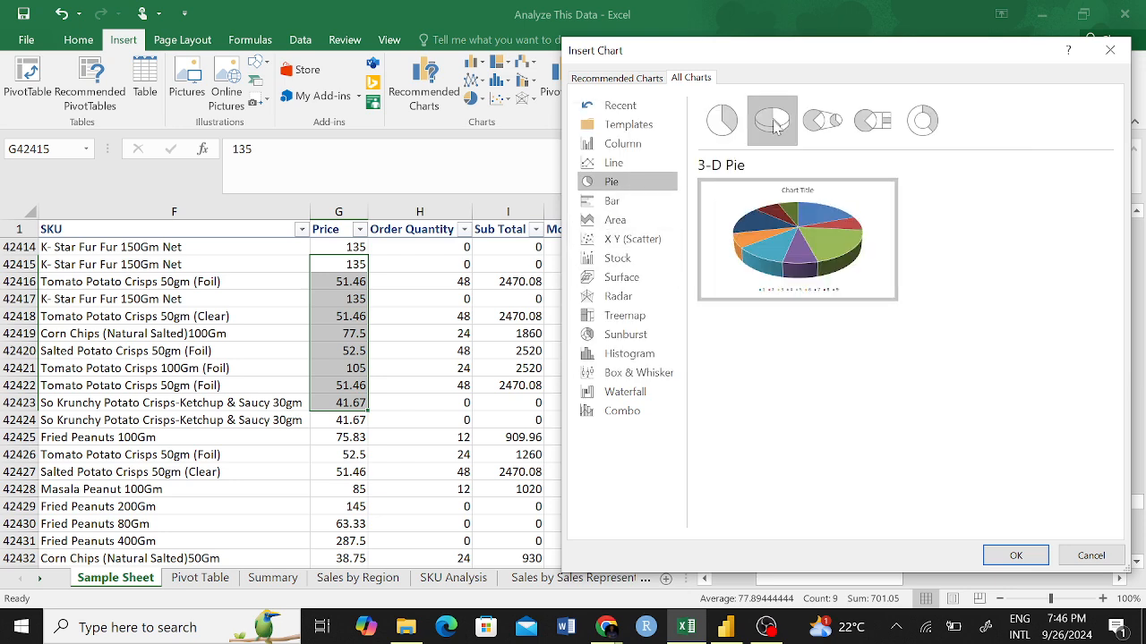
{"action": "left_click", "coordinate": [816, 133]}
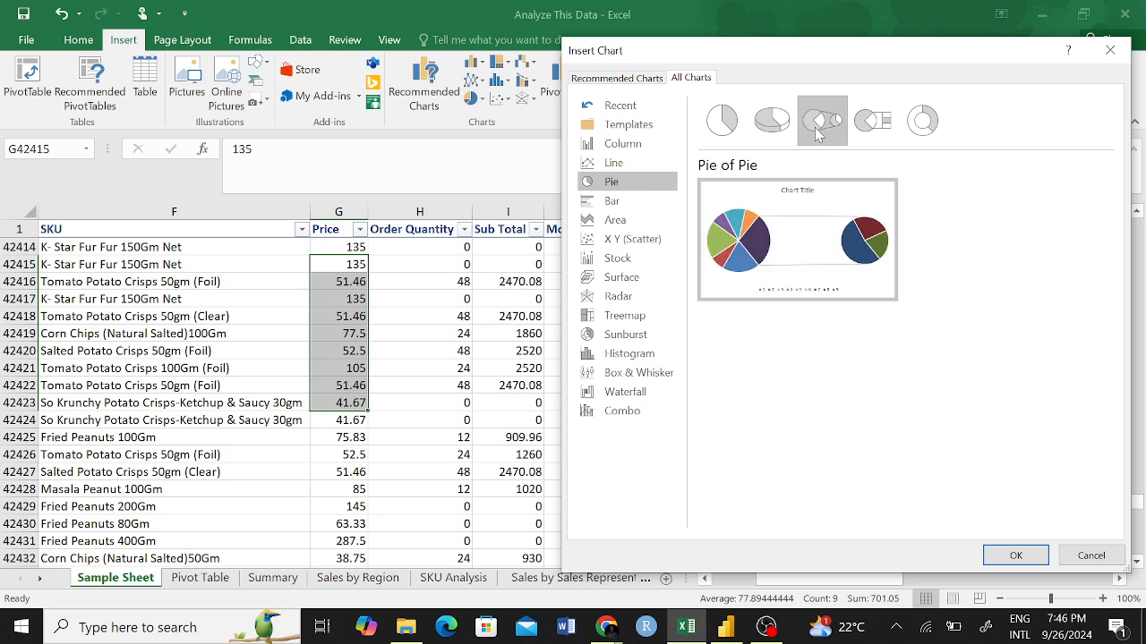
{"action": "left_click", "coordinate": [872, 121]}
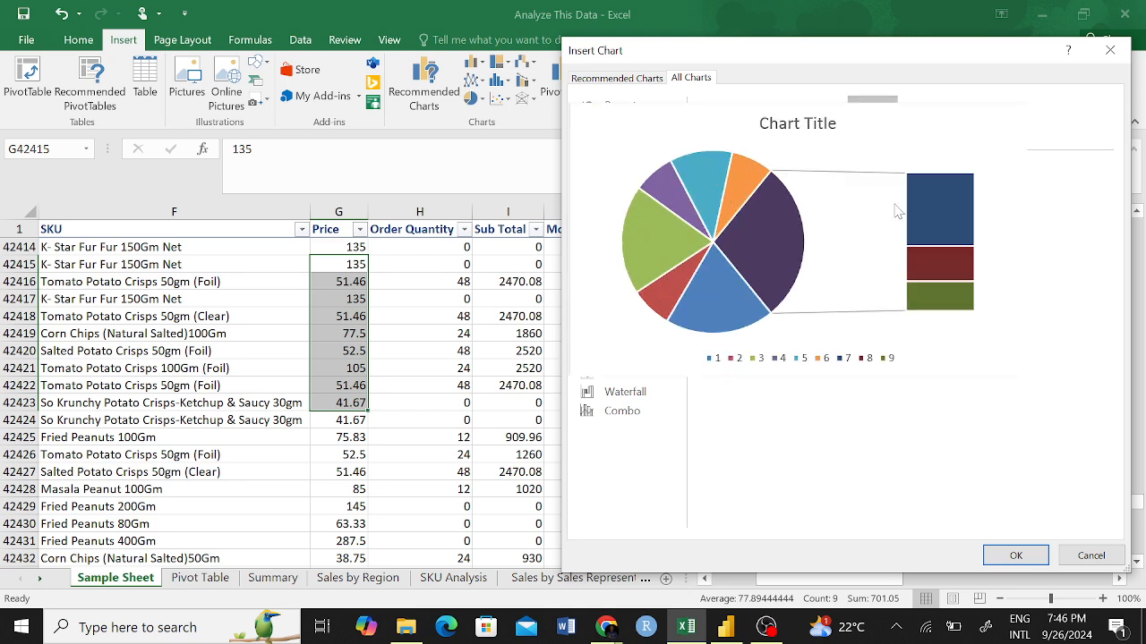
{"action": "left_click", "coordinate": [922, 120]}
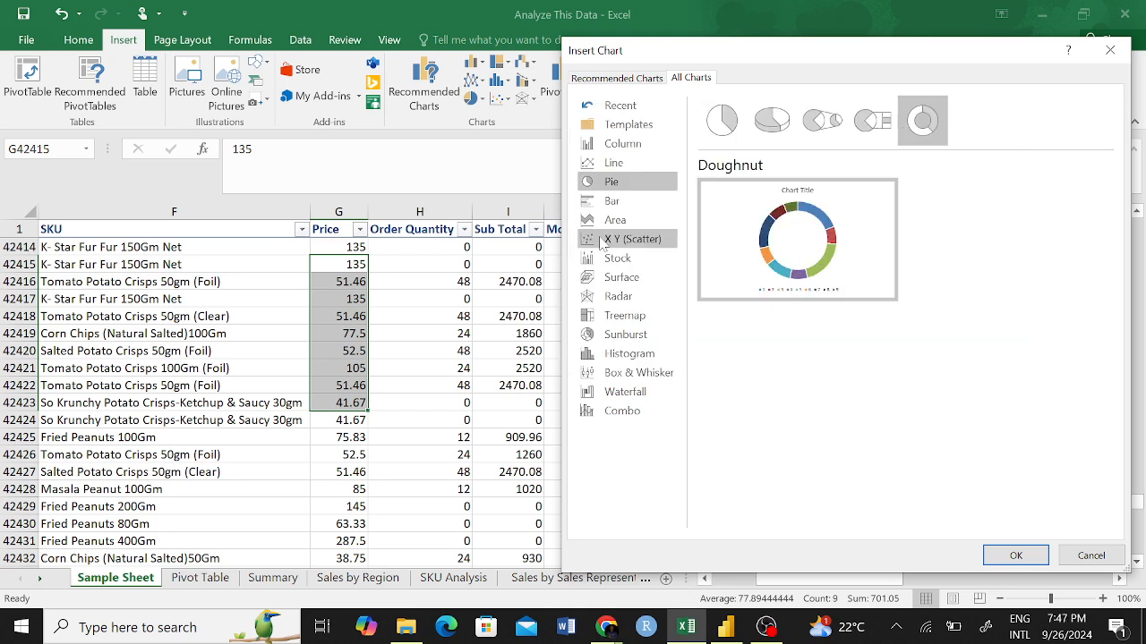
Preview the Clustered Bar, Clustered Column, Line and High-Low-Close stock charts for the selected prices.
{"action": "left_click", "coordinate": [617, 202]}
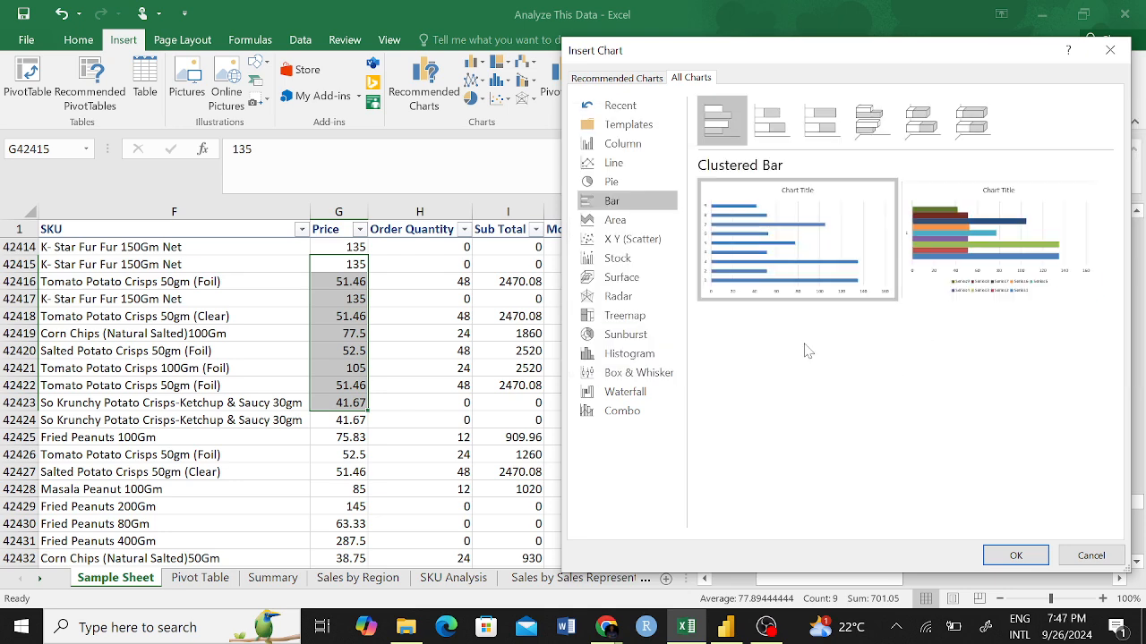
{"action": "left_click", "coordinate": [620, 143]}
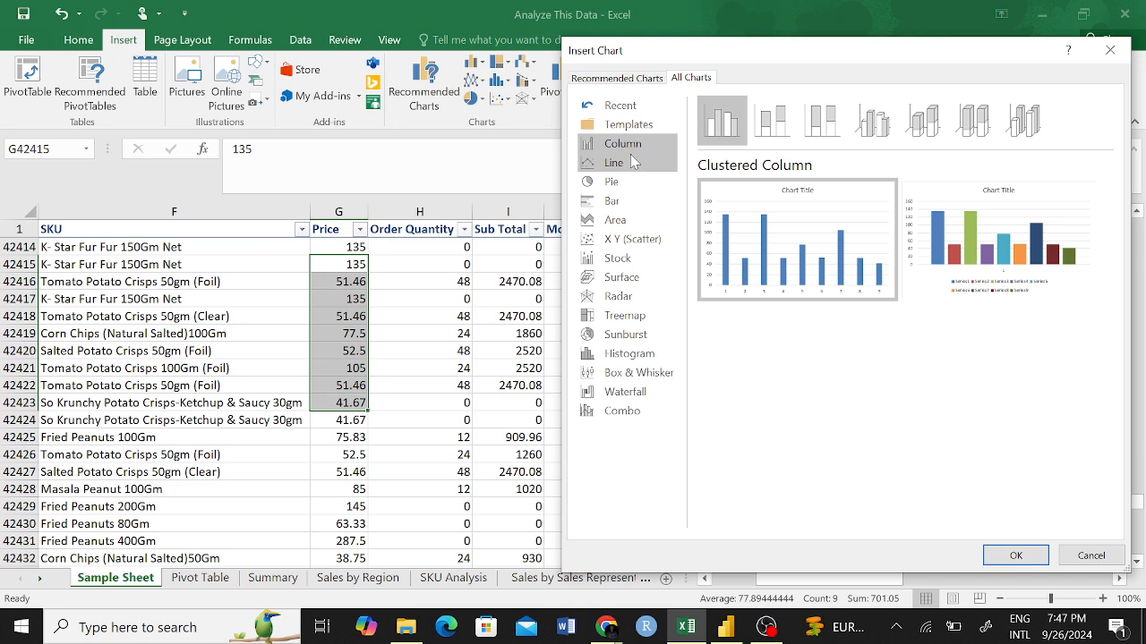
{"action": "left_click", "coordinate": [626, 162]}
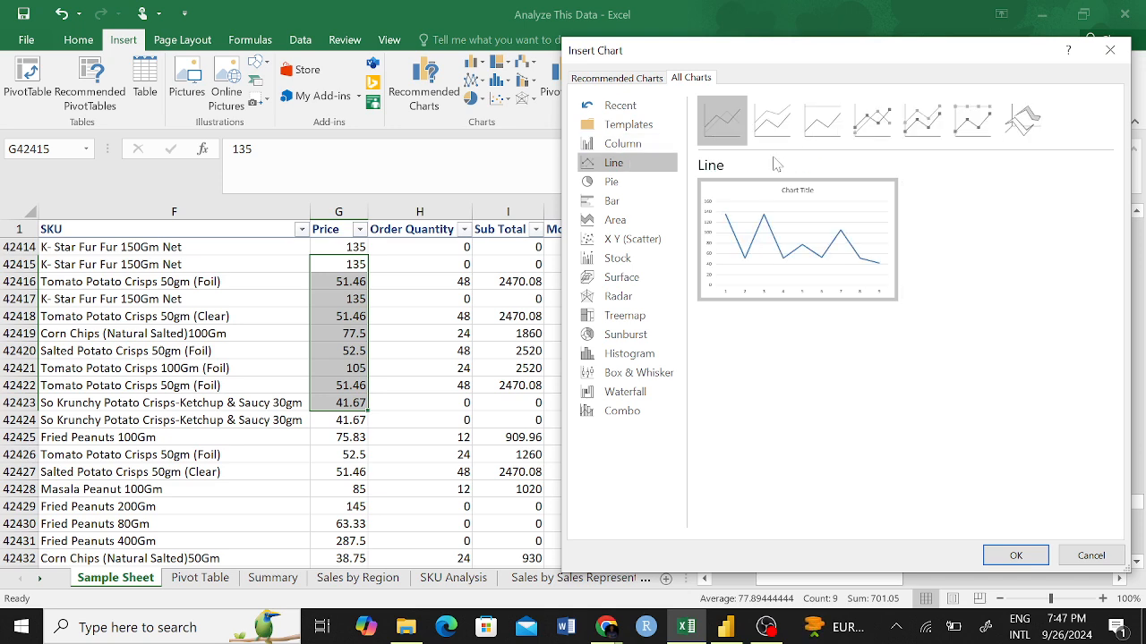
{"action": "left_click", "coordinate": [648, 258]}
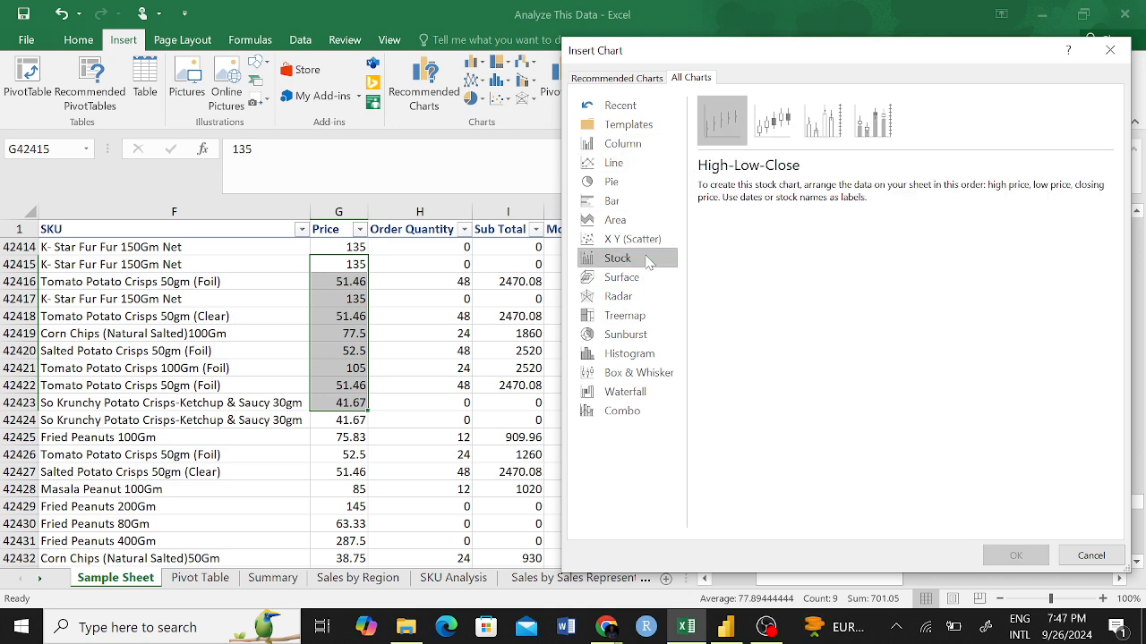
Compare the scatter chart variants for the selected prices, from plain markers through smooth lines to straight lines.
{"action": "left_click", "coordinate": [648, 244]}
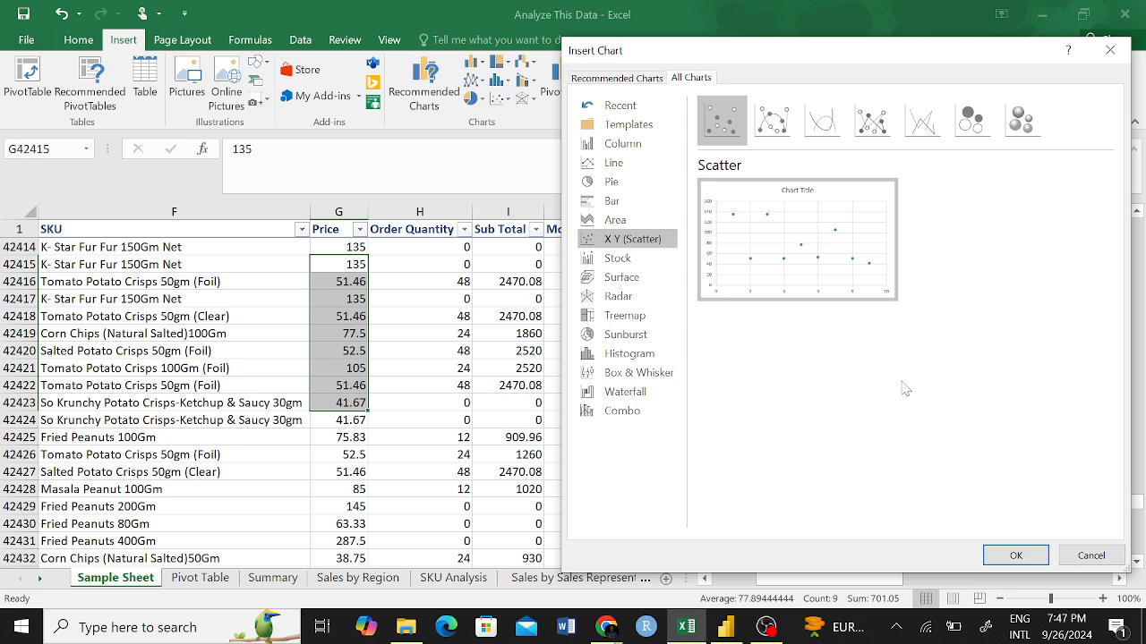
{"action": "mouse_move", "coordinate": [766, 273]}
{"action": "left_click", "coordinate": [772, 125]}
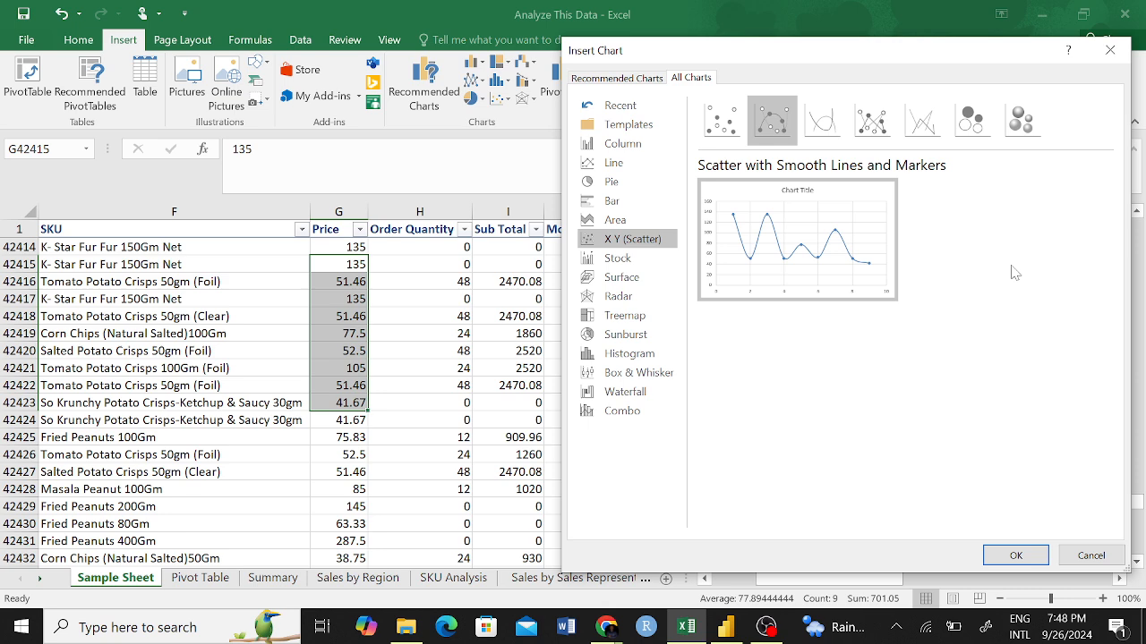
{"action": "left_click", "coordinate": [821, 120]}
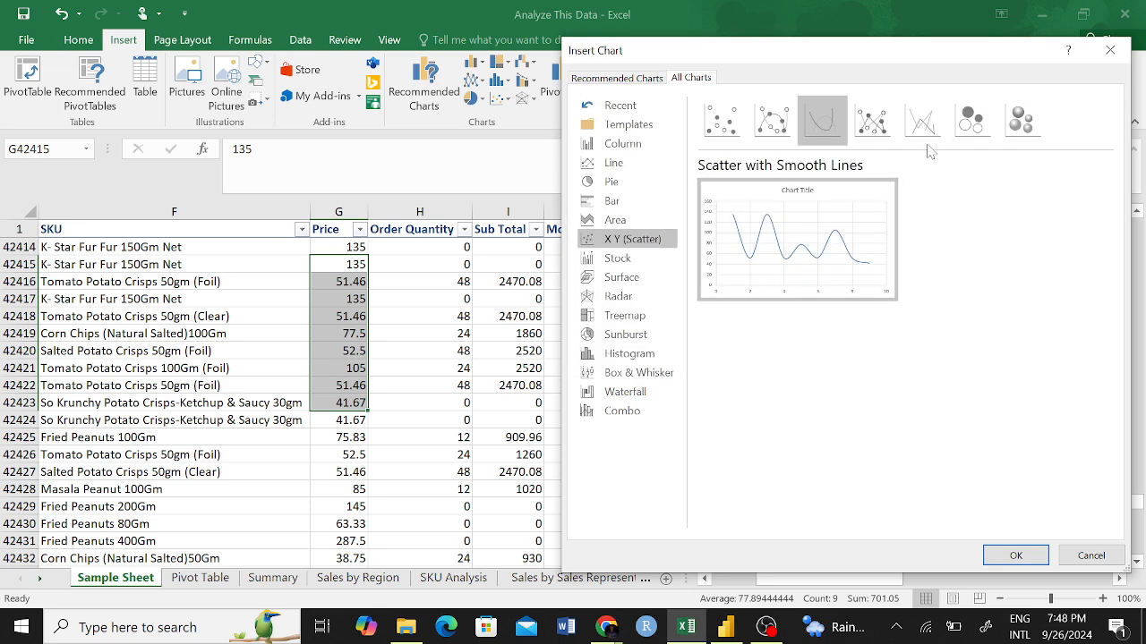
{"action": "left_click", "coordinate": [873, 121]}
{"action": "left_click", "coordinate": [937, 123]}
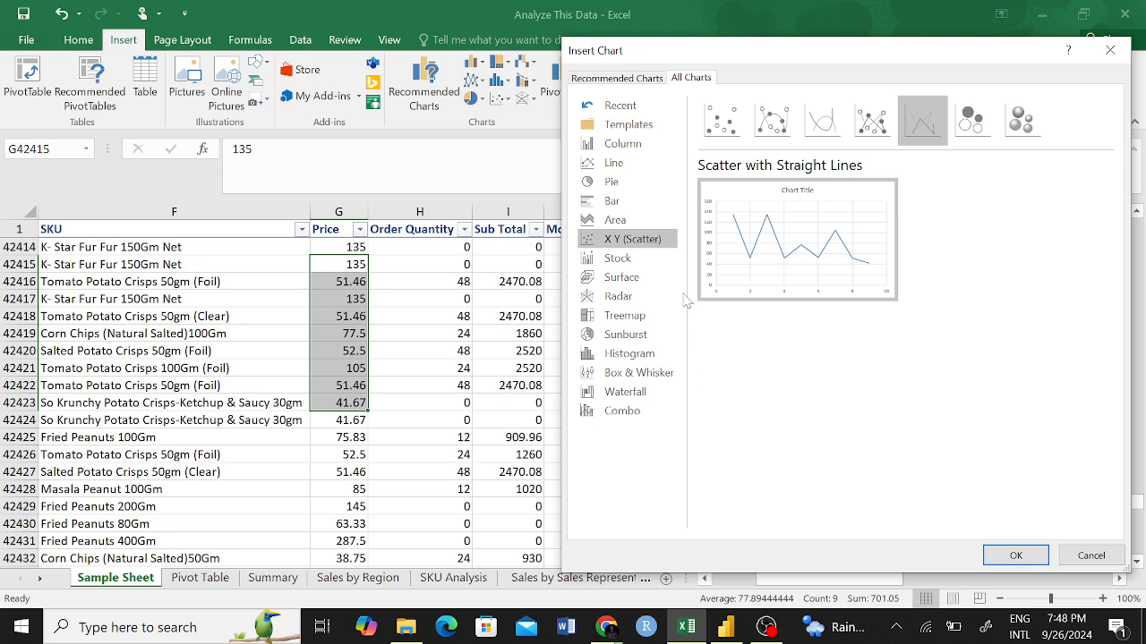
Examine the data requirements of the High-Low-Close, Open-High-Low-Close and volume-based stock chart variants.
{"action": "left_click", "coordinate": [643, 261]}
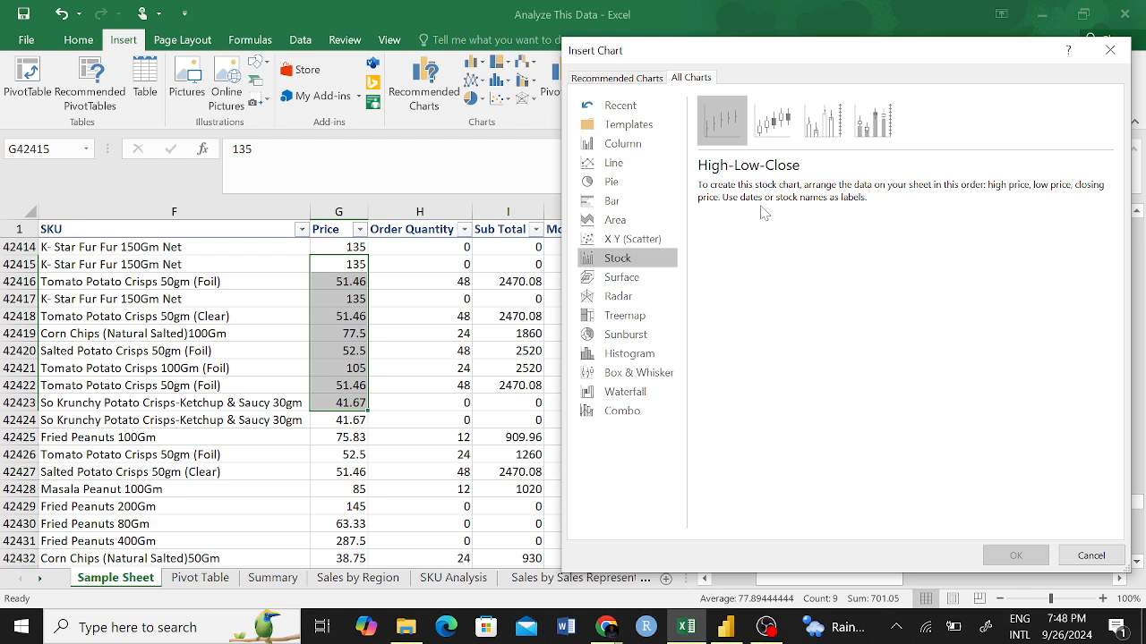
{"action": "left_click", "coordinate": [771, 121]}
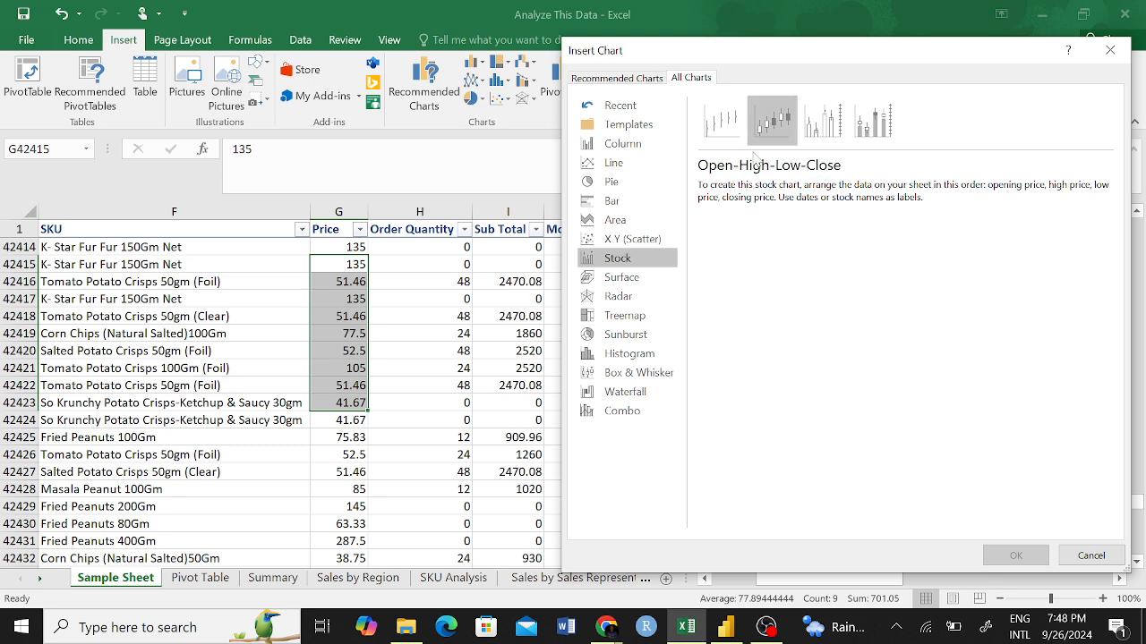
{"action": "left_click", "coordinate": [823, 125]}
{"action": "left_click", "coordinate": [861, 134]}
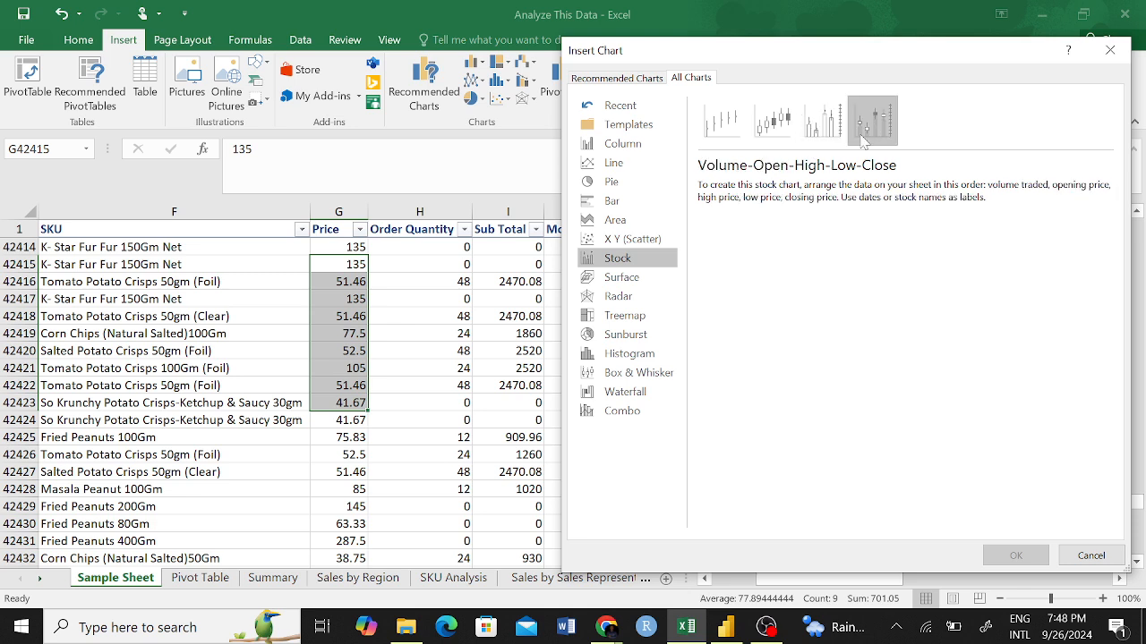
Examine the surface chart variants, including 3-D Surface, Wireframe 3-D Surface and Contour.
{"action": "left_click", "coordinate": [658, 277]}
{"action": "left_click", "coordinate": [773, 122]}
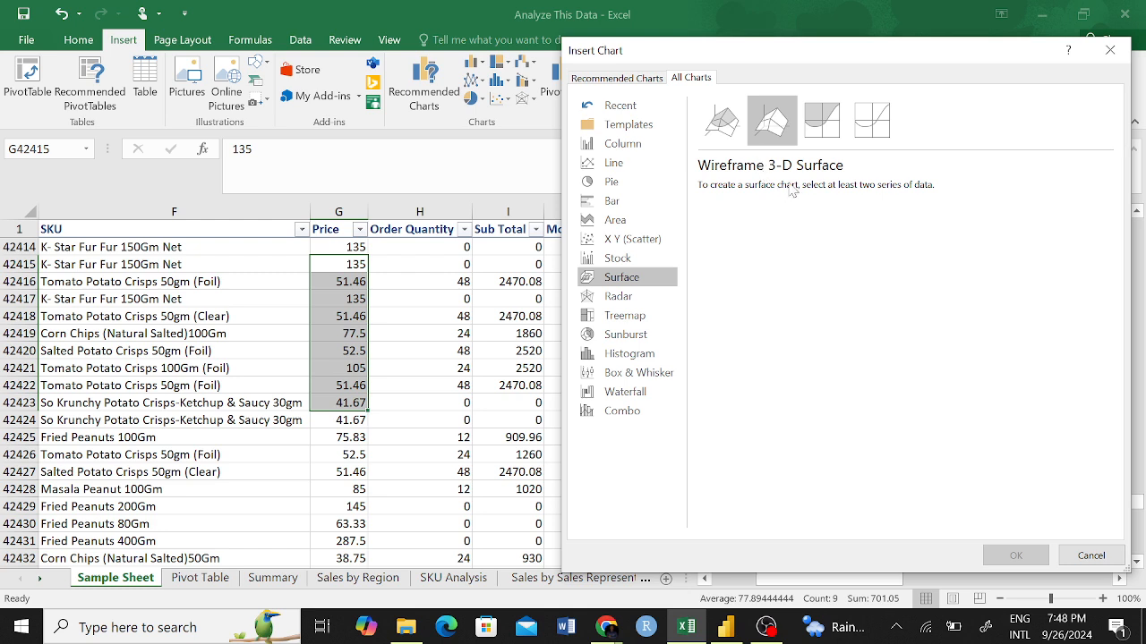
{"action": "left_click", "coordinate": [827, 127]}
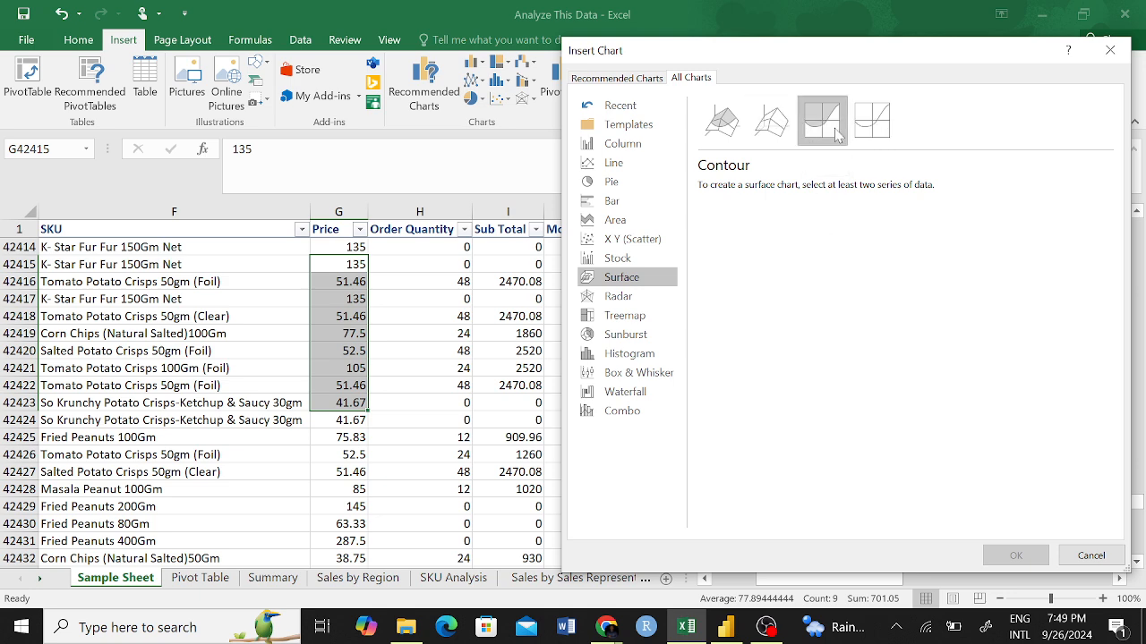
{"action": "left_click", "coordinate": [781, 135]}
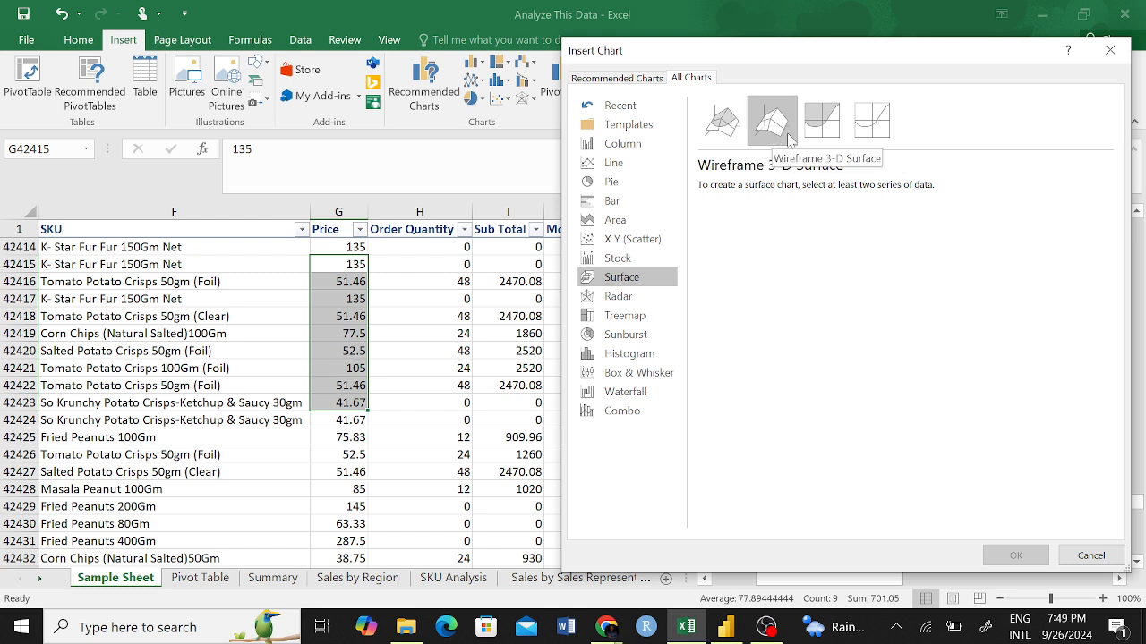
{"action": "left_click", "coordinate": [732, 130]}
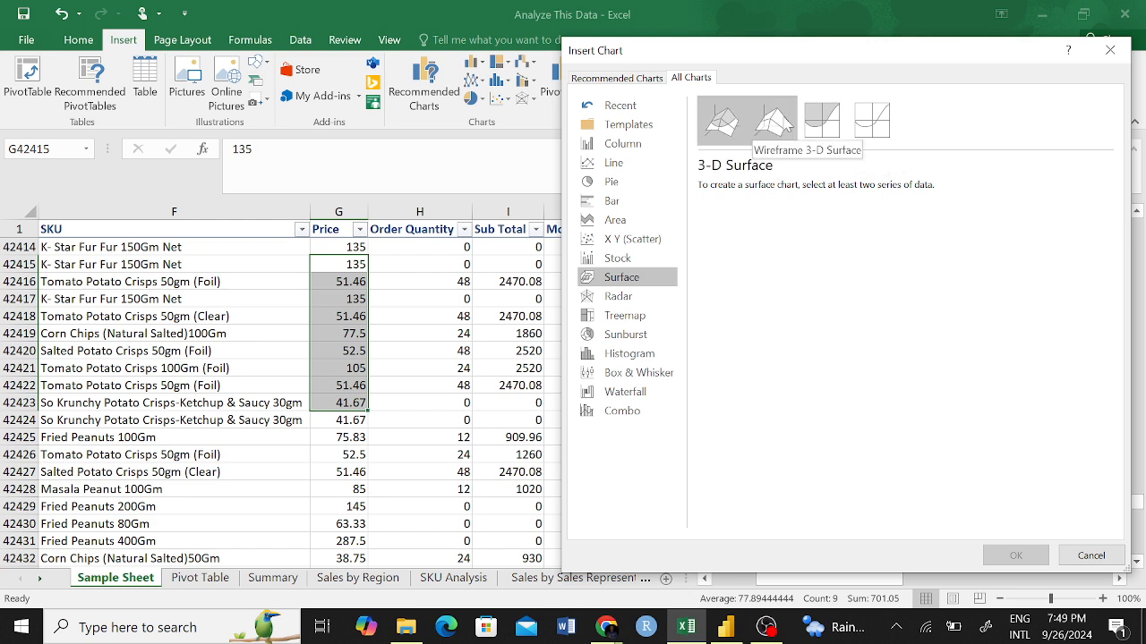
{"action": "left_click", "coordinate": [782, 130]}
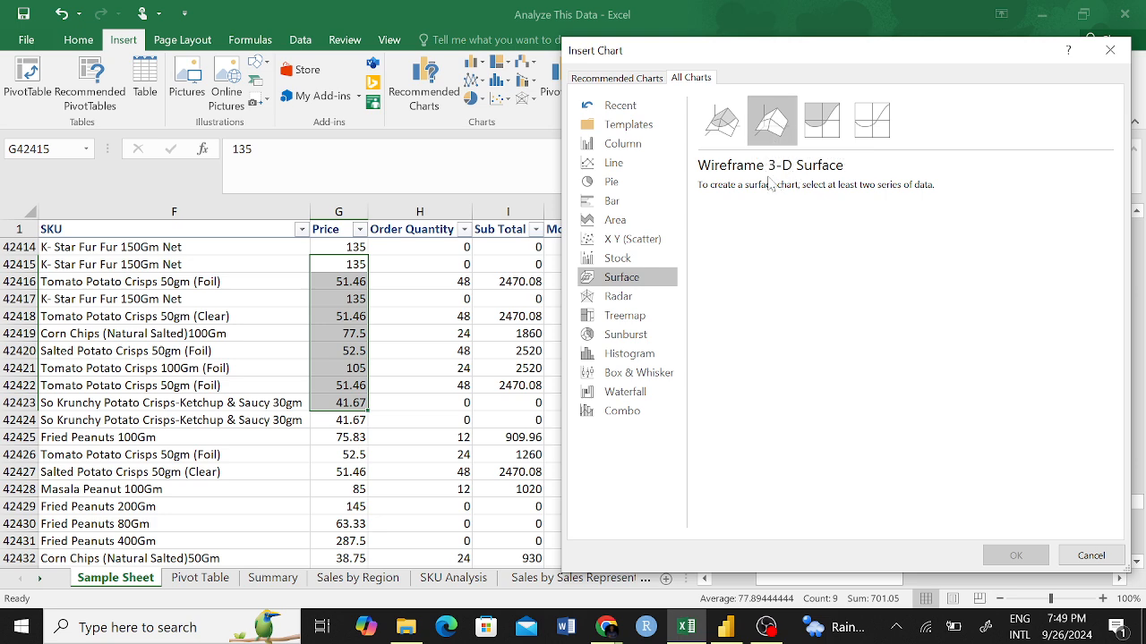
Preview the Radar, Treemap, Sunburst and Histogram charts for the selected prices.
{"action": "left_click", "coordinate": [650, 301]}
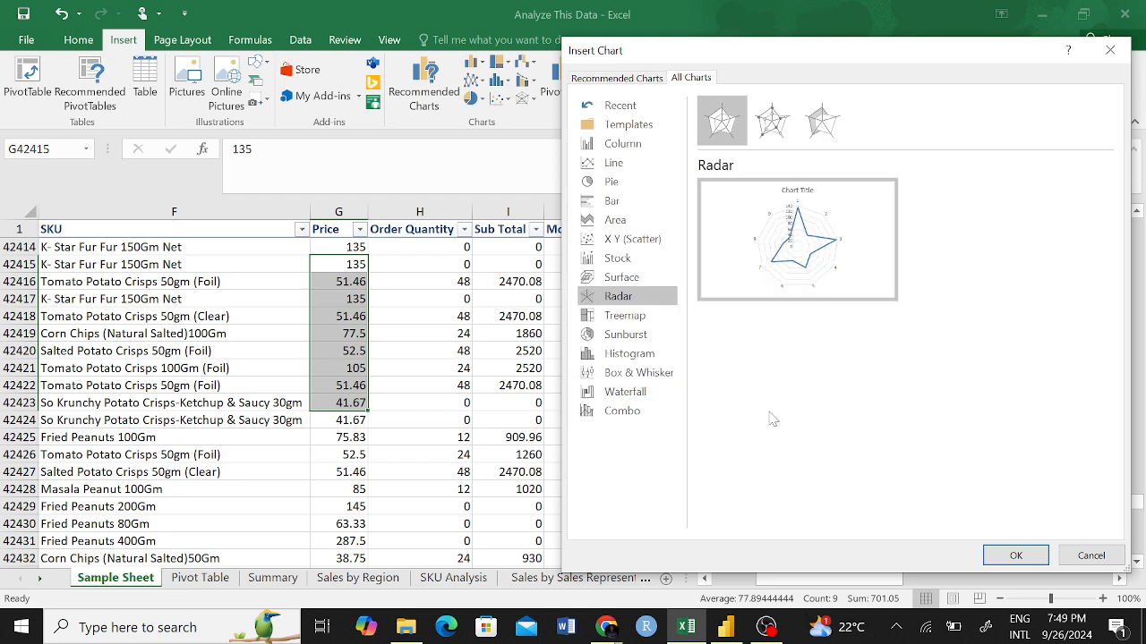
{"action": "mouse_move", "coordinate": [873, 226]}
{"action": "left_click", "coordinate": [644, 319]}
{"action": "mouse_move", "coordinate": [811, 260]}
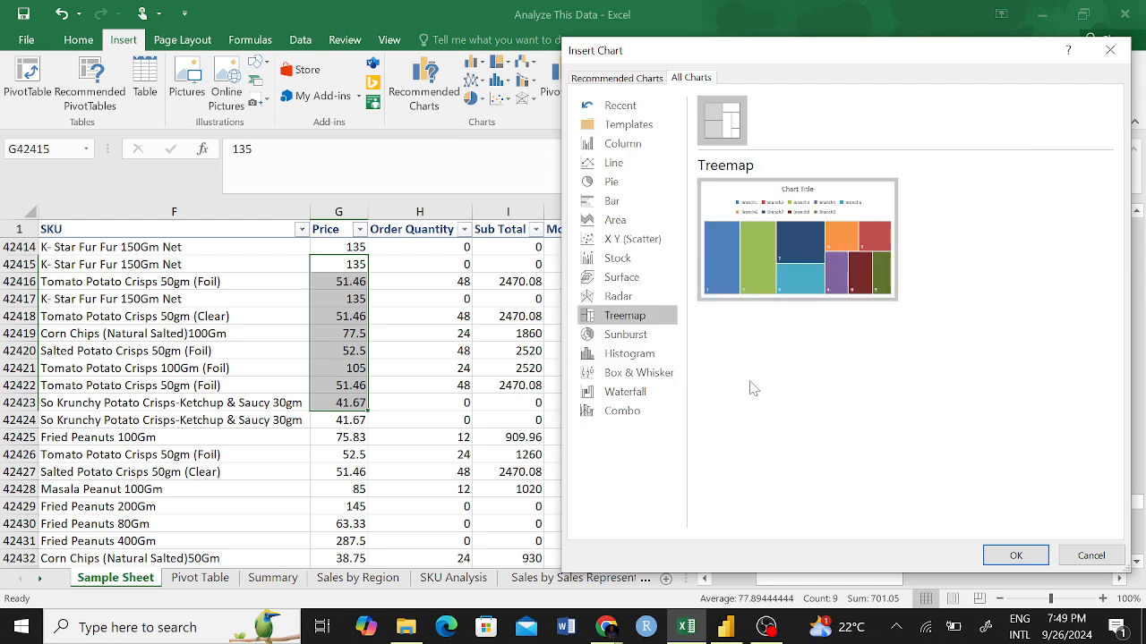
{"action": "left_click", "coordinate": [627, 335]}
{"action": "left_click", "coordinate": [627, 354]}
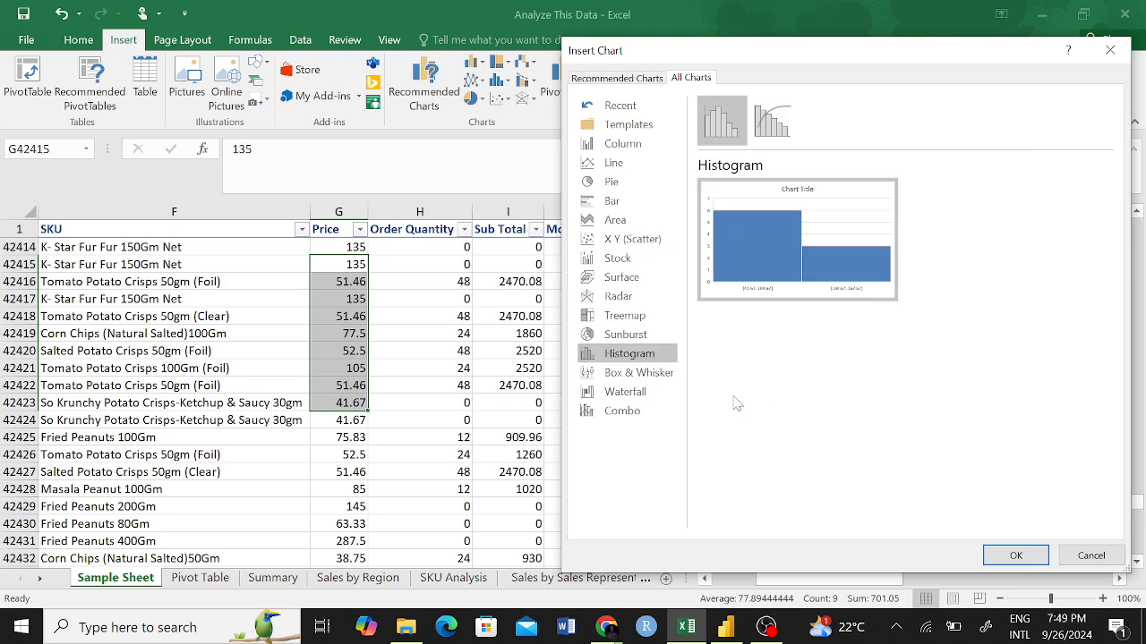
Preview the Box and Whisker and Waterfall charts for the selected prices.
{"action": "left_click", "coordinate": [644, 376]}
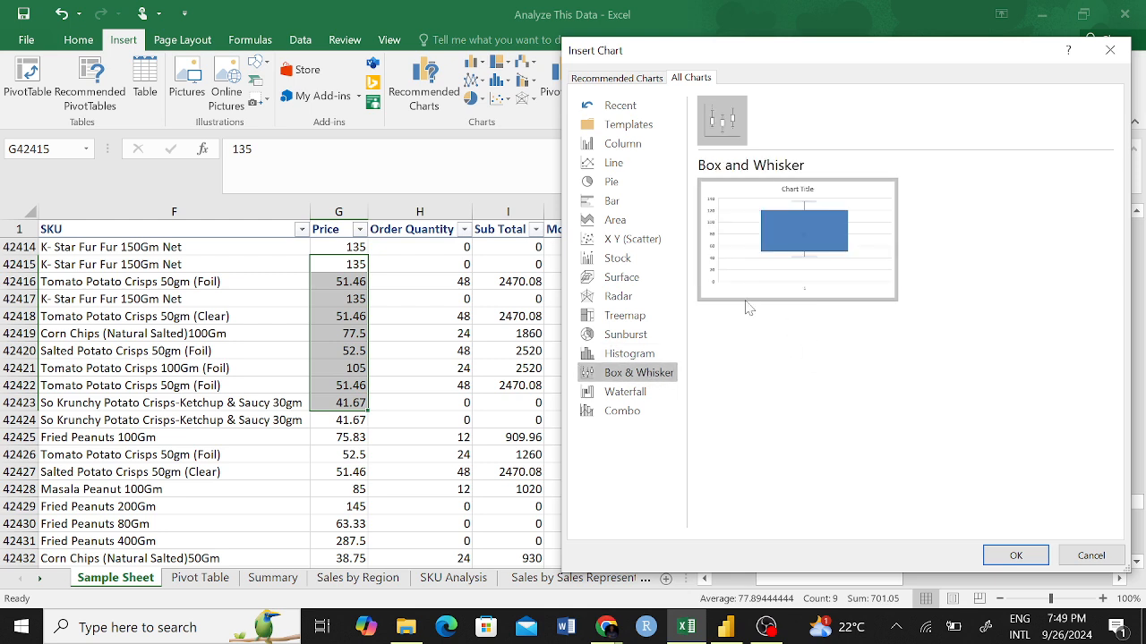
{"action": "mouse_move", "coordinate": [823, 239]}
{"action": "mouse_move", "coordinate": [788, 296]}
{"action": "left_click", "coordinate": [617, 394]}
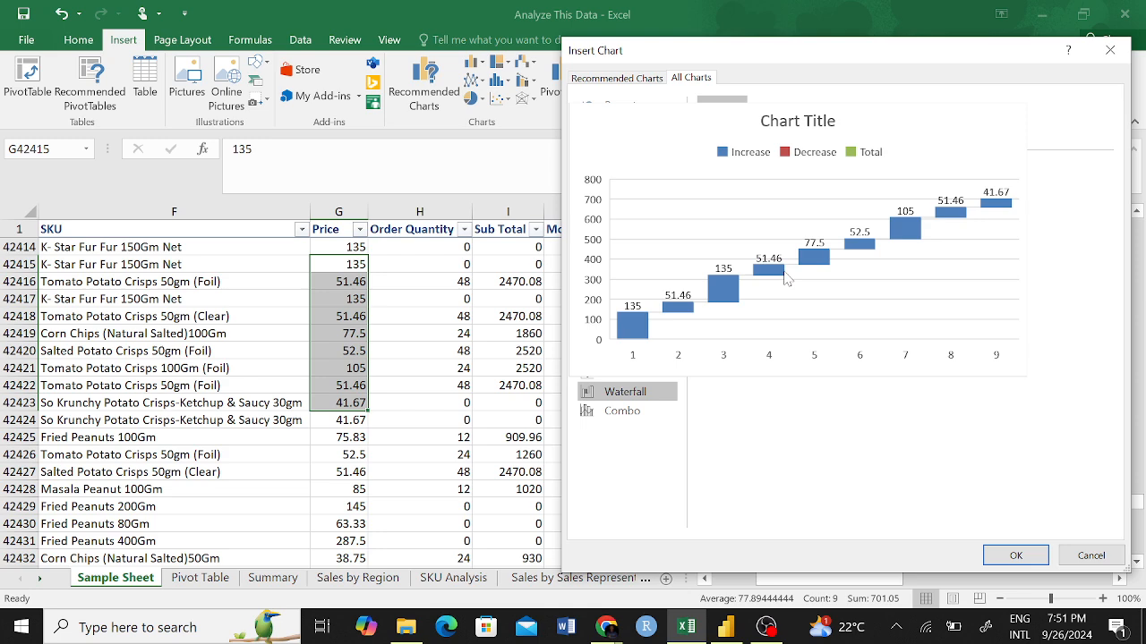
Examine the combo chart variants, from Clustered Column - Line and its secondary-axis version to the area combination and Custom Combination.
{"action": "left_click", "coordinate": [648, 412]}
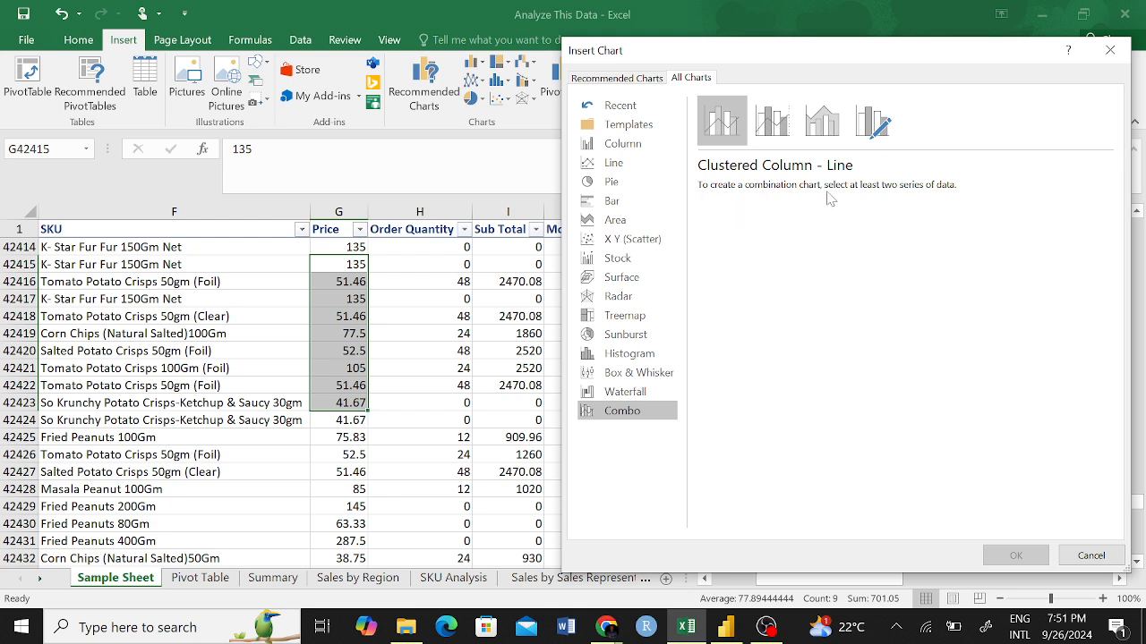
{"action": "left_click", "coordinate": [759, 123]}
{"action": "left_click", "coordinate": [721, 123]}
{"action": "left_click", "coordinate": [772, 124]}
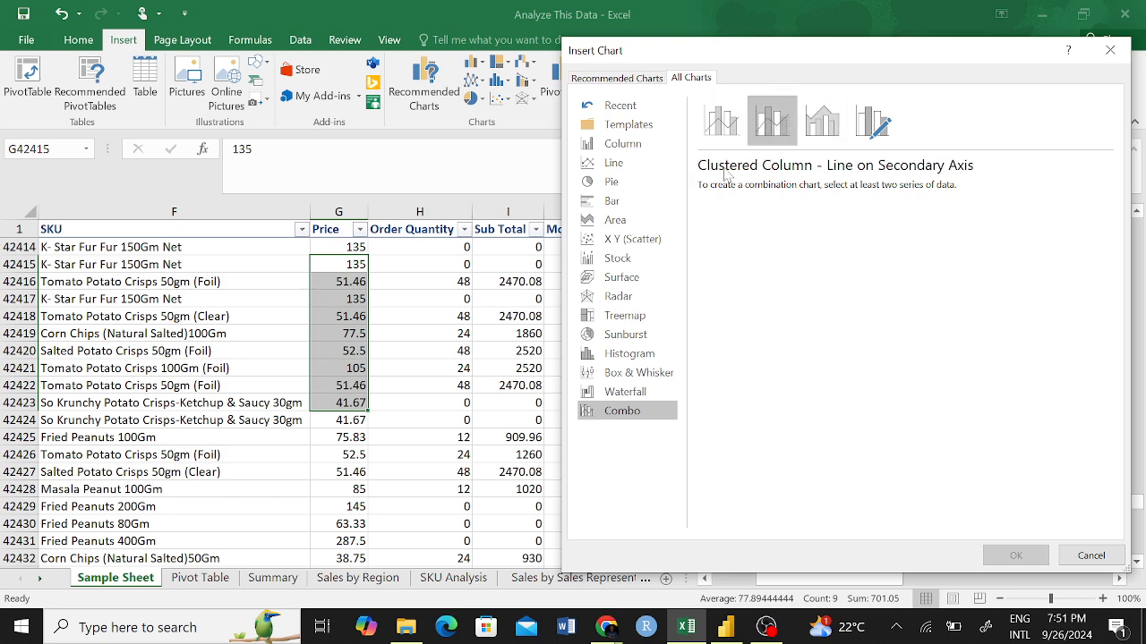
{"action": "left_click", "coordinate": [822, 123]}
{"action": "left_click", "coordinate": [873, 121]}
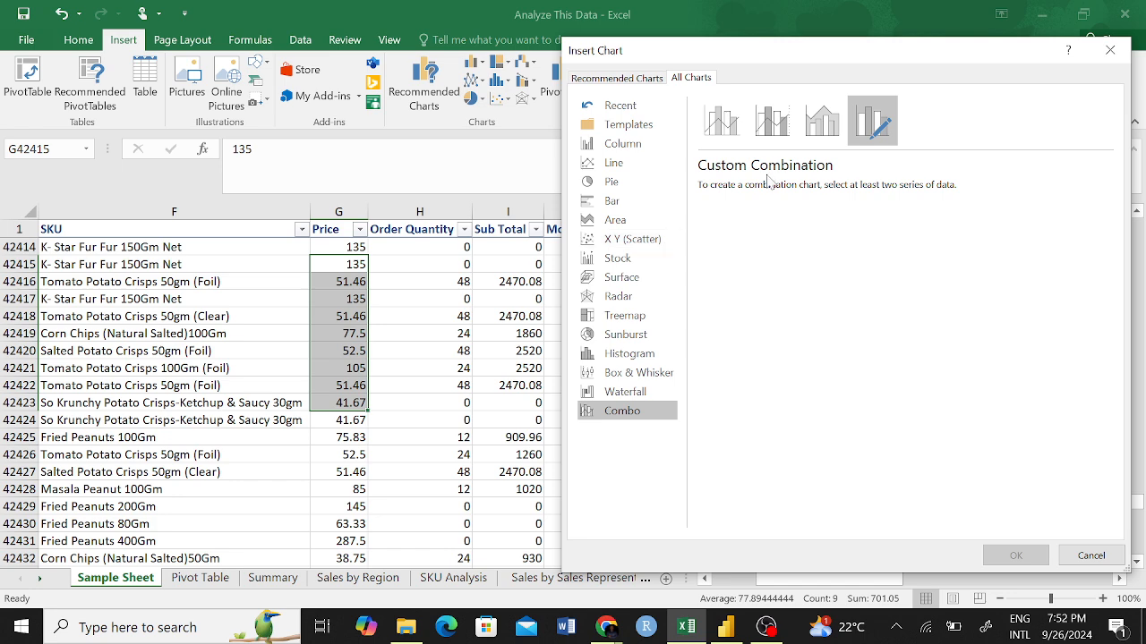
Review the Waterfall chart preview again and leave chart insertion without adding a chart.
{"action": "left_click", "coordinate": [662, 391]}
{"action": "mouse_move", "coordinate": [777, 299]}
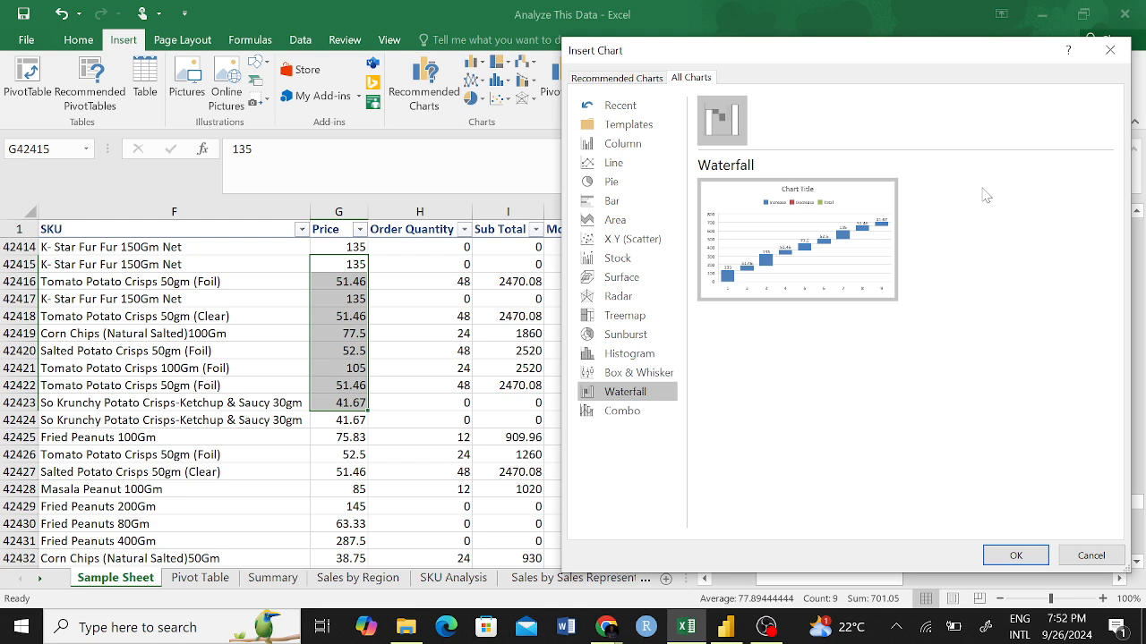
{"action": "left_click", "coordinate": [1109, 50]}
Go from the sample data past the Summary sheet to an empty area of the Sales by Region sheet.
{"action": "left_click", "coordinate": [523, 349]}
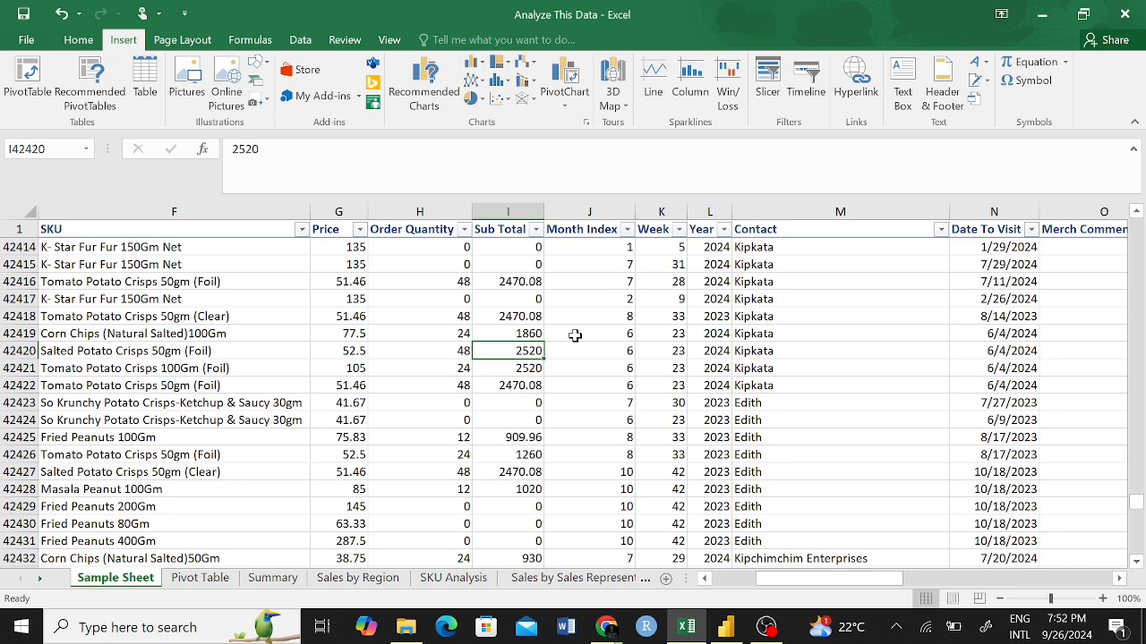
{"action": "left_click", "coordinate": [566, 453]}
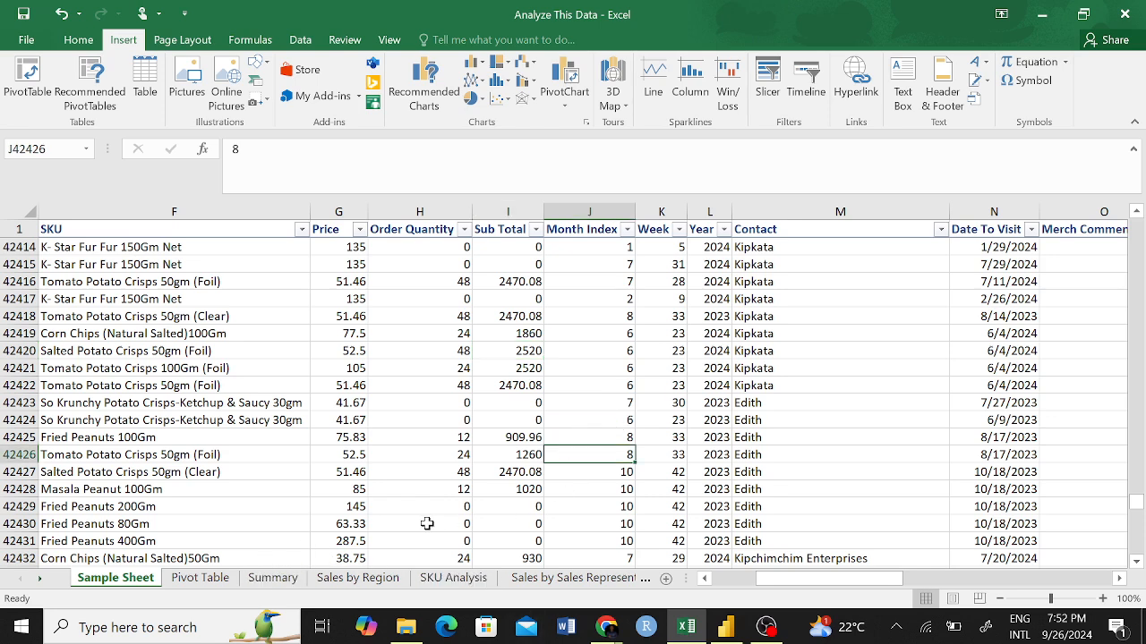
{"action": "left_click", "coordinate": [289, 580]}
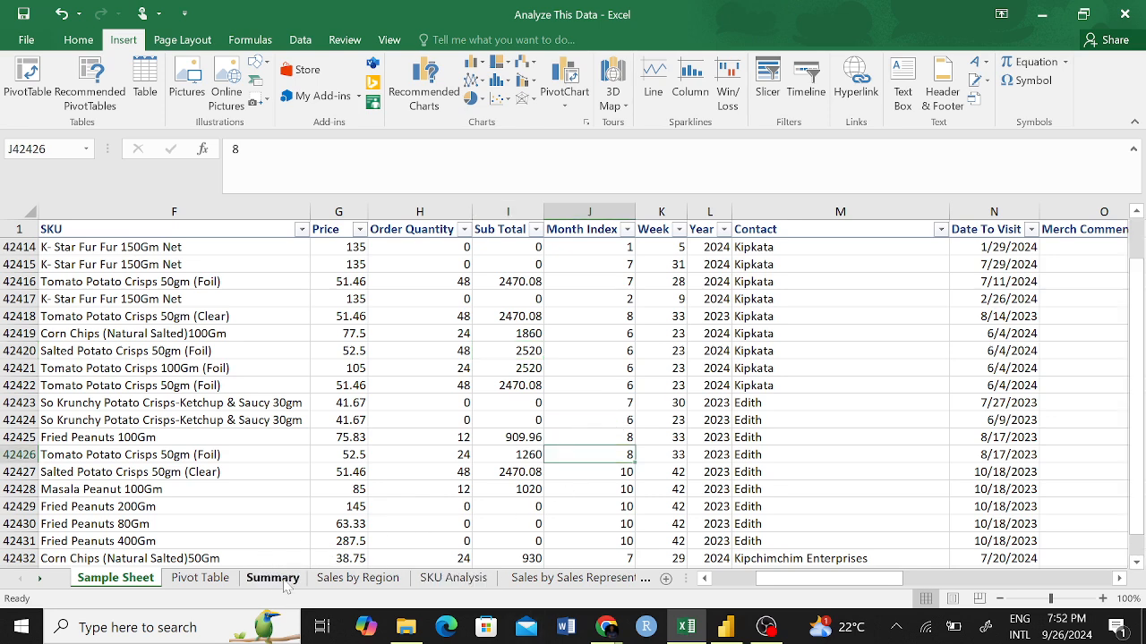
{"action": "left_click", "coordinate": [360, 574]}
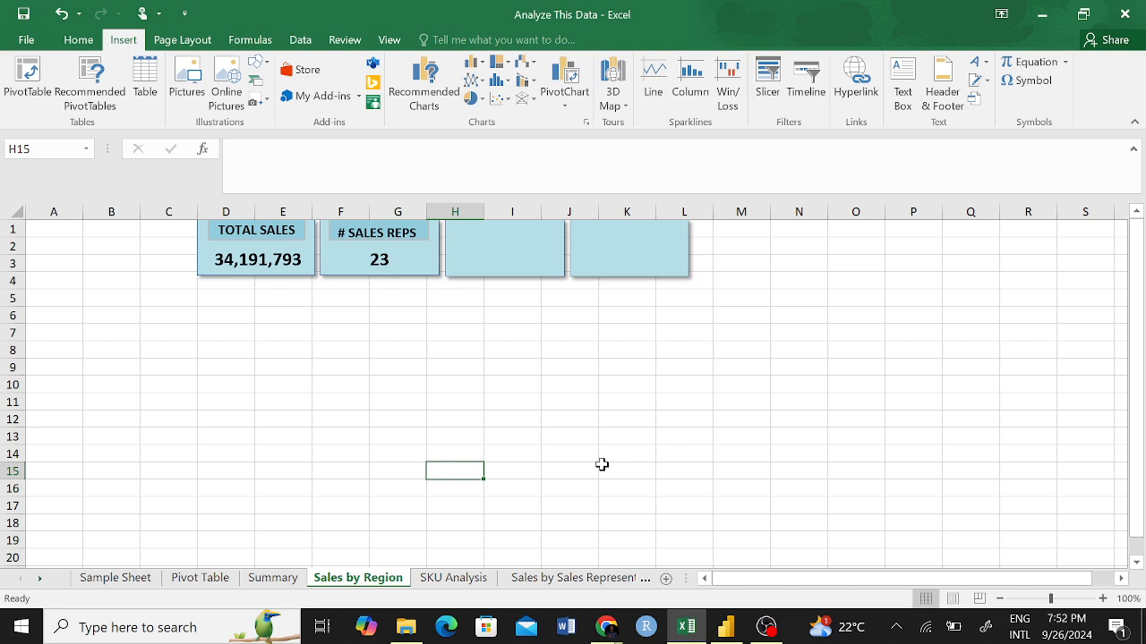
{"action": "left_click", "coordinate": [625, 417]}
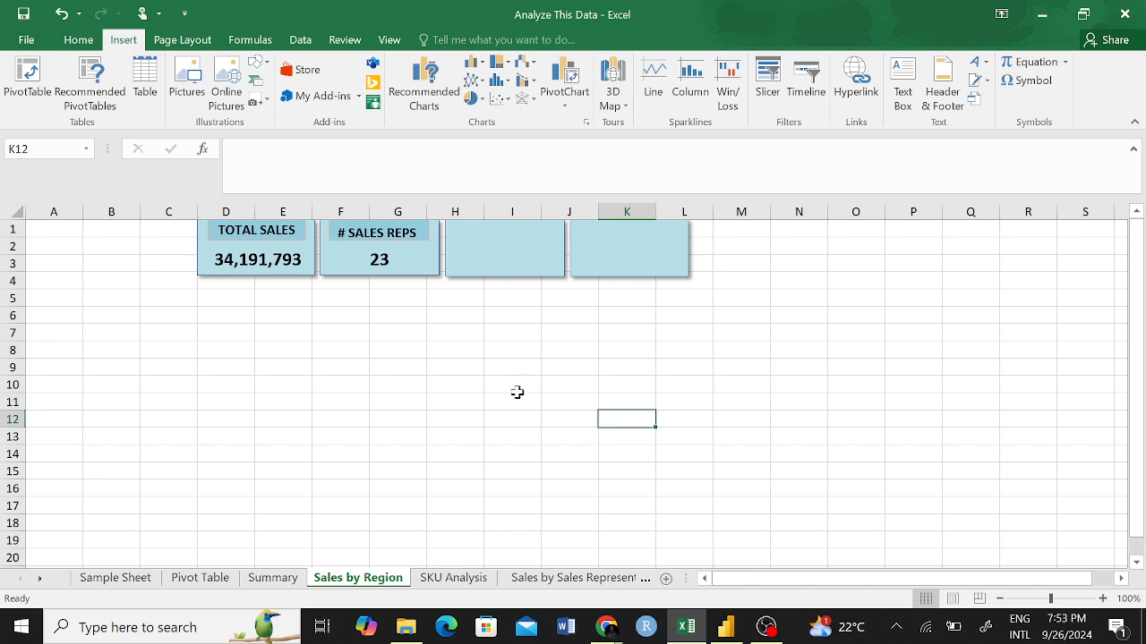
{"action": "left_click", "coordinate": [535, 424]}
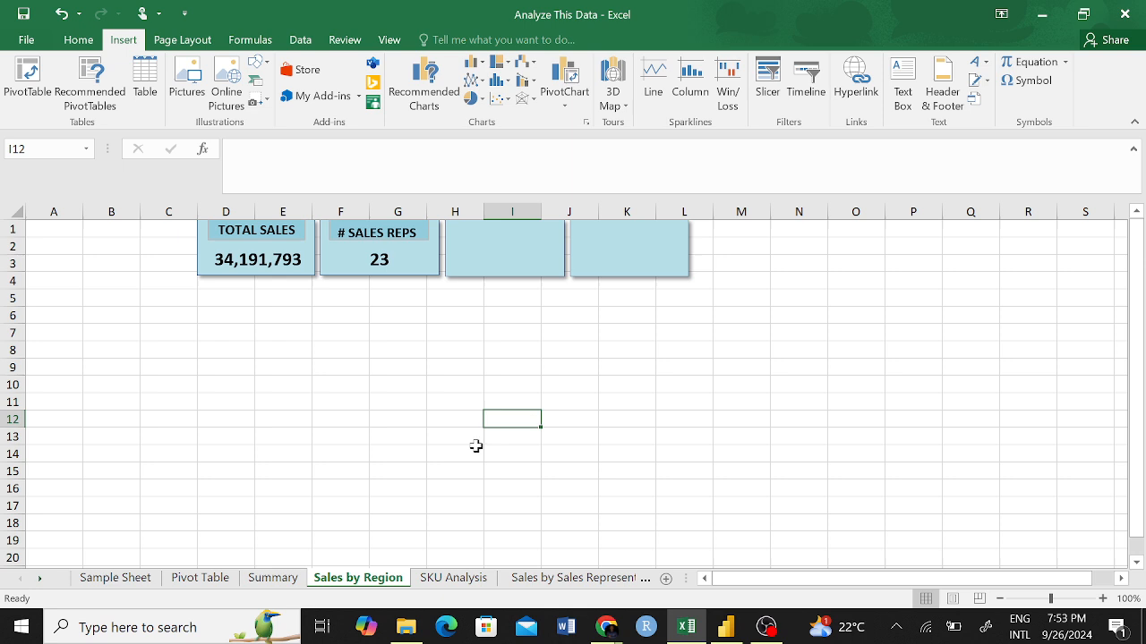
Switch to Chrome, search Google for "spot price" and look through the results for a data source.
{"action": "left_click", "coordinate": [609, 630]}
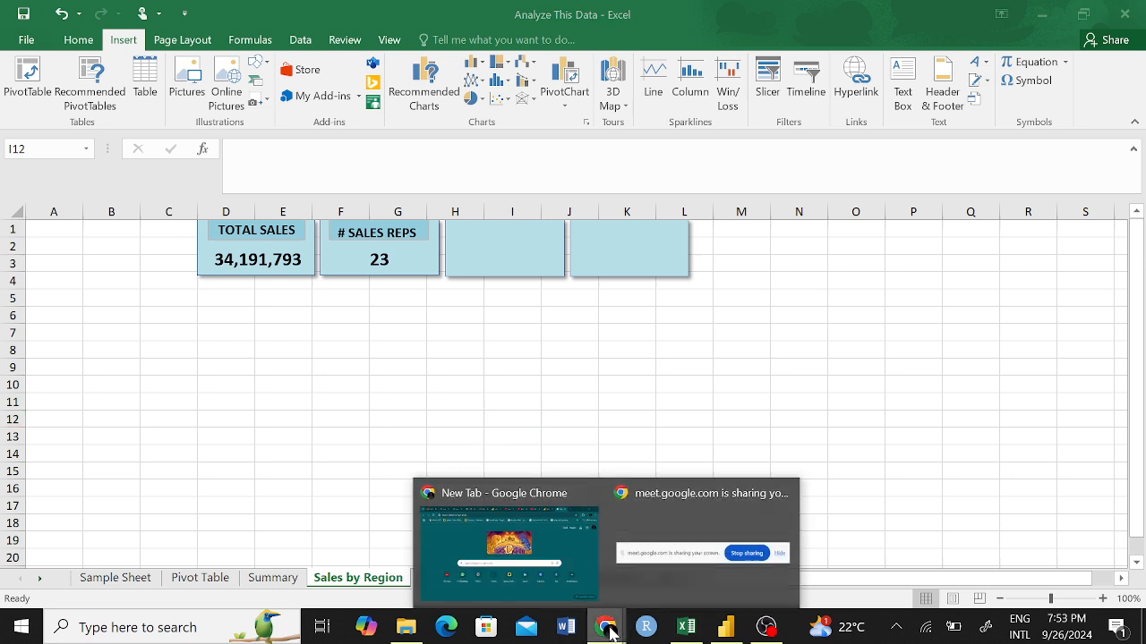
{"action": "left_click", "coordinate": [537, 583]}
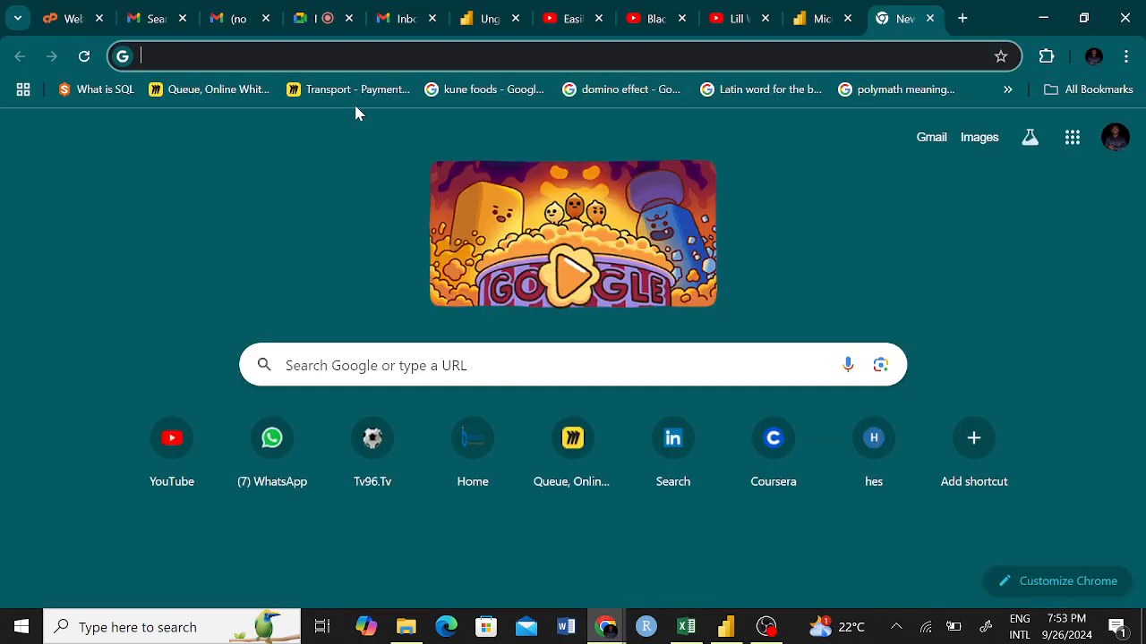
{"action": "type", "text": "S"}
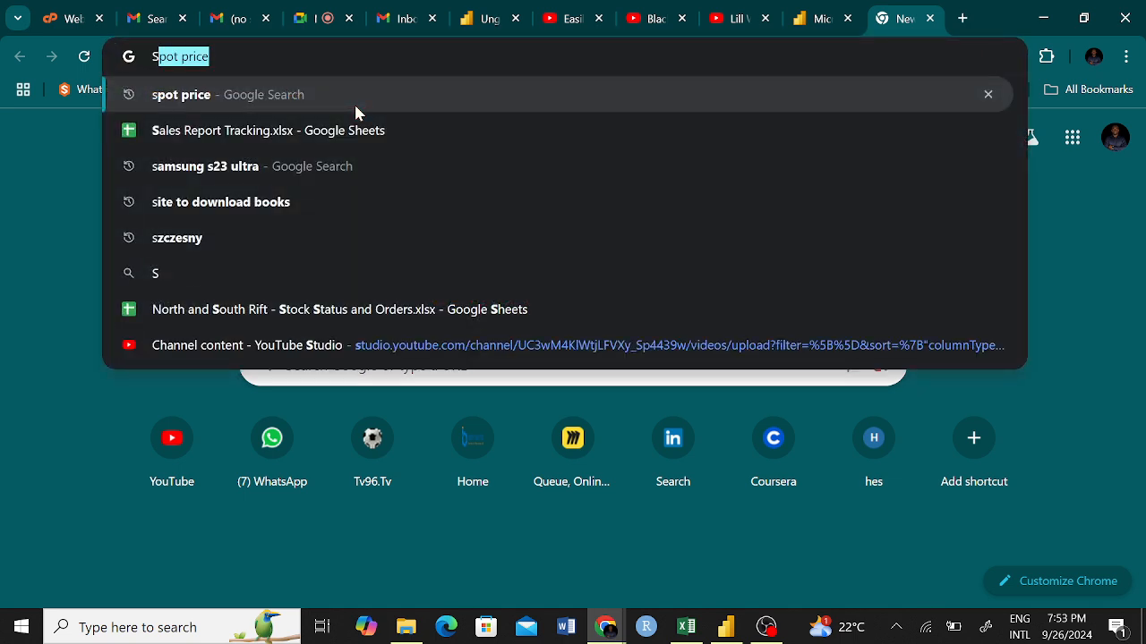
{"action": "left_click", "coordinate": [354, 105]}
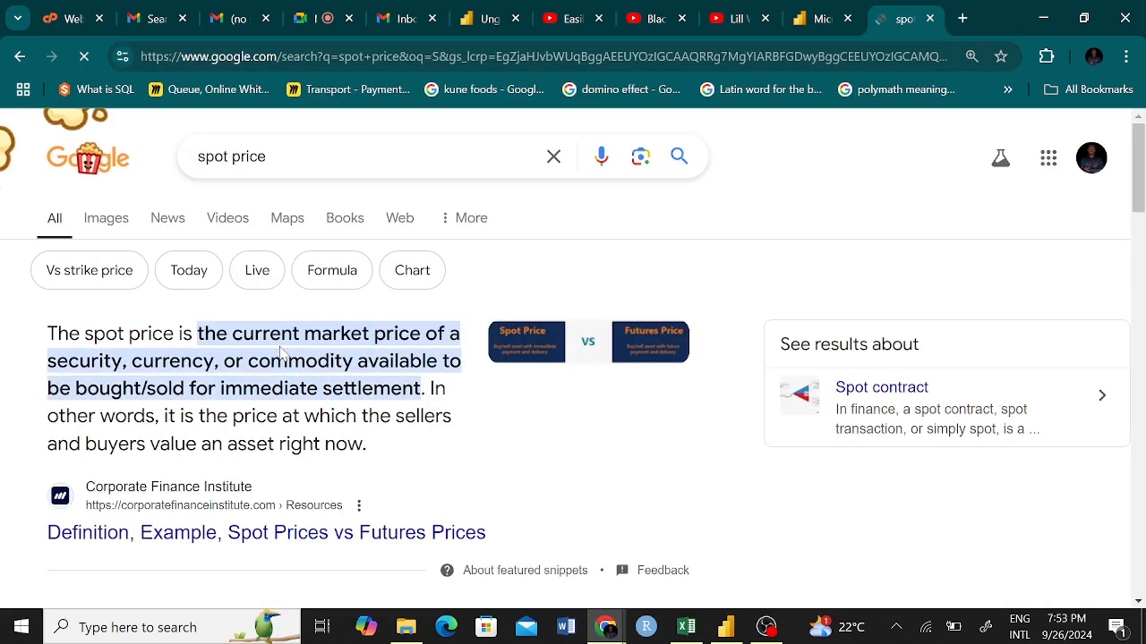
{"action": "scroll", "coordinate": [317, 311], "scroll_direction": "down", "scroll_amount": 2}
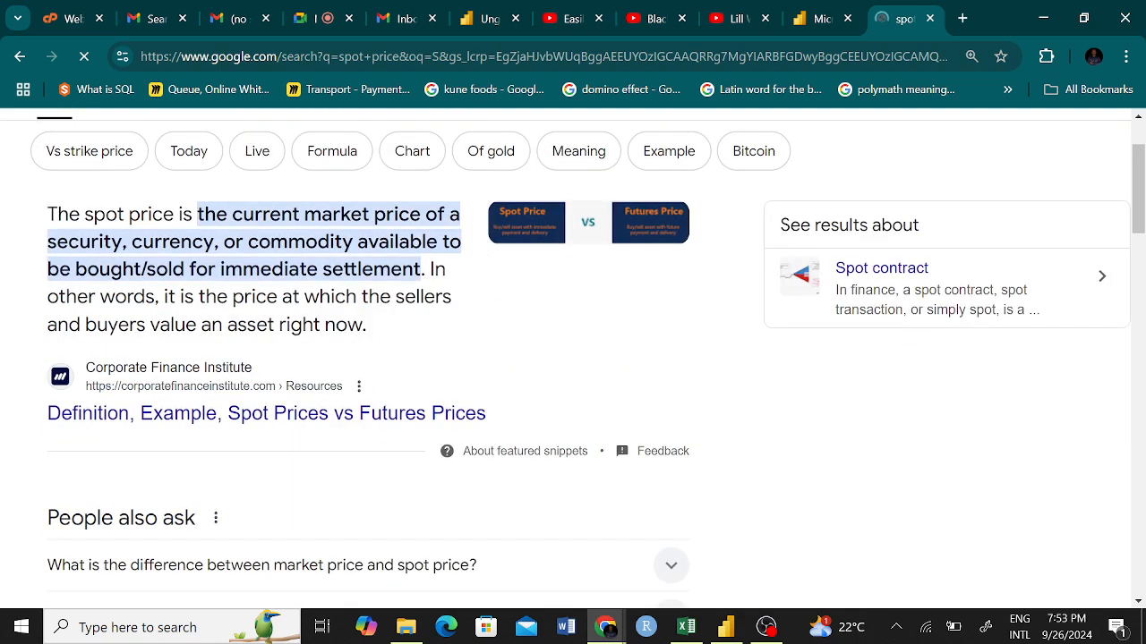
{"action": "scroll", "coordinate": [310, 329], "scroll_direction": "down", "scroll_amount": 10}
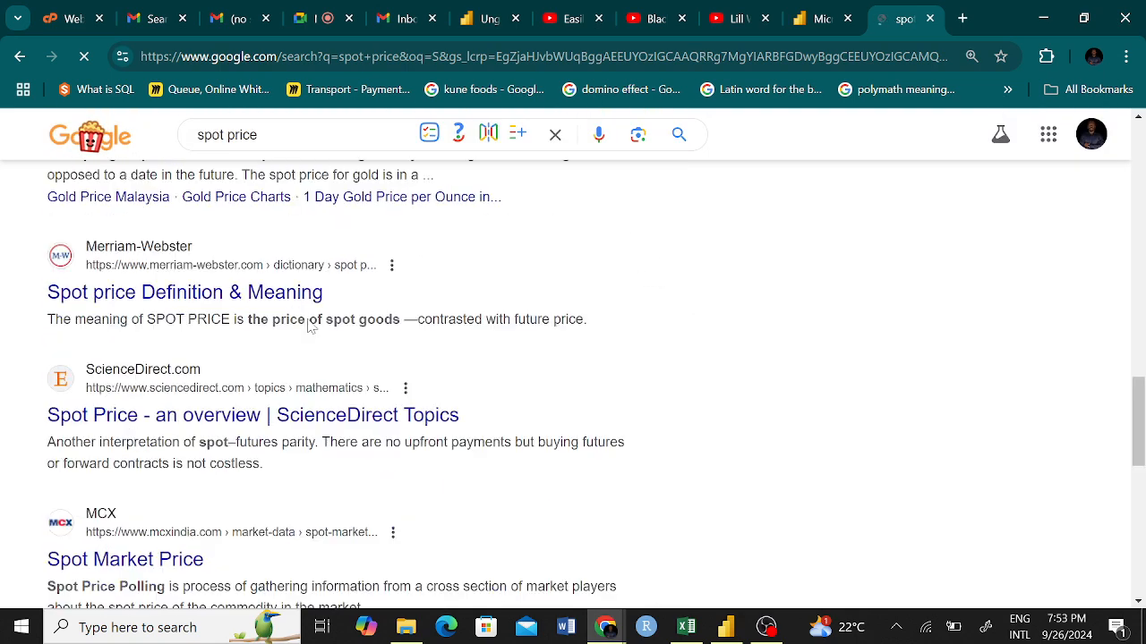
{"action": "scroll", "coordinate": [309, 327], "scroll_direction": "down", "scroll_amount": 4}
{"action": "scroll", "coordinate": [307, 331], "scroll_direction": "up", "scroll_amount": 10}
{"action": "scroll", "coordinate": [304, 327], "scroll_direction": "down", "scroll_amount": 7}
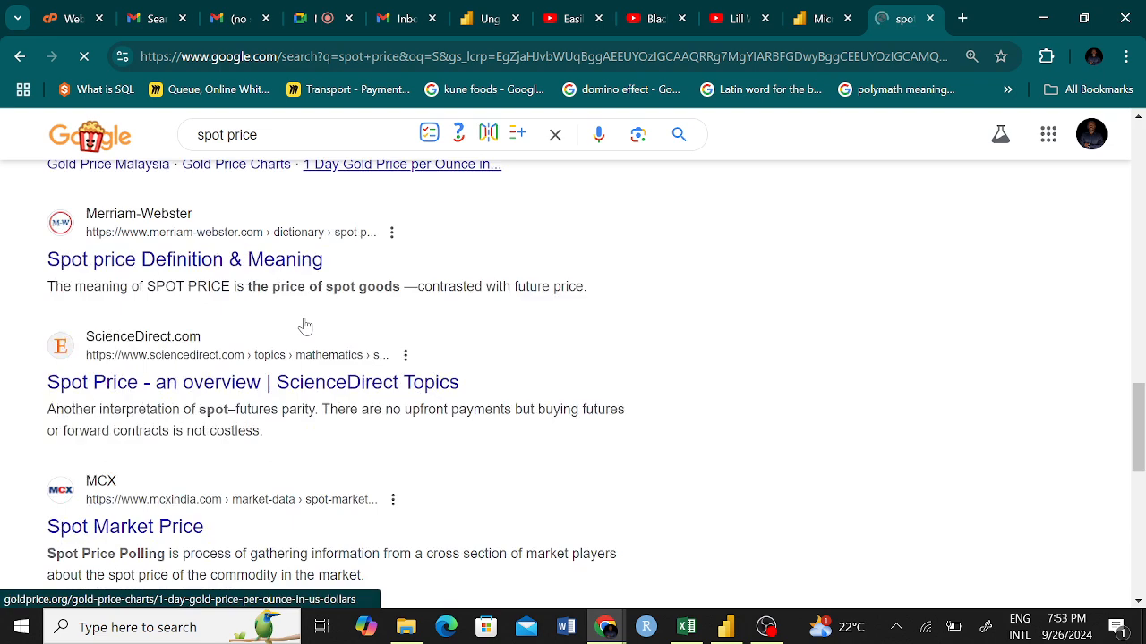
{"action": "scroll", "coordinate": [304, 327], "scroll_direction": "down", "scroll_amount": 4}
{"action": "scroll", "coordinate": [302, 326], "scroll_direction": "up", "scroll_amount": 15}
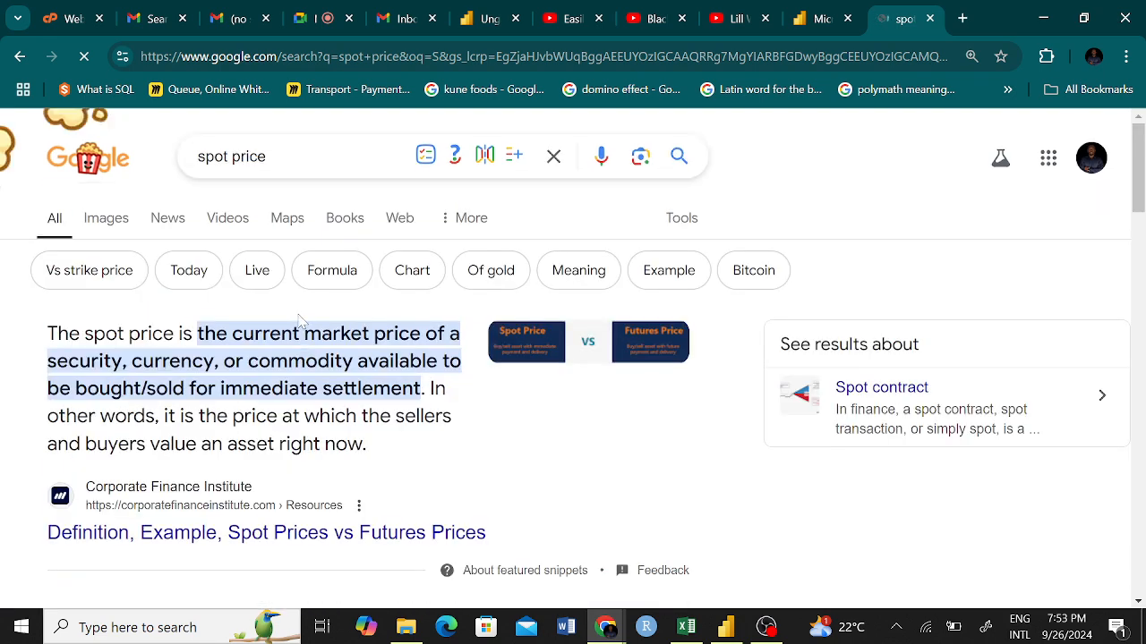
Search Google for "us energy information administration" instead and open the EIA homepage.
{"action": "left_click_drag", "start_coordinate": [266, 156], "coordinate": [232, 156]}
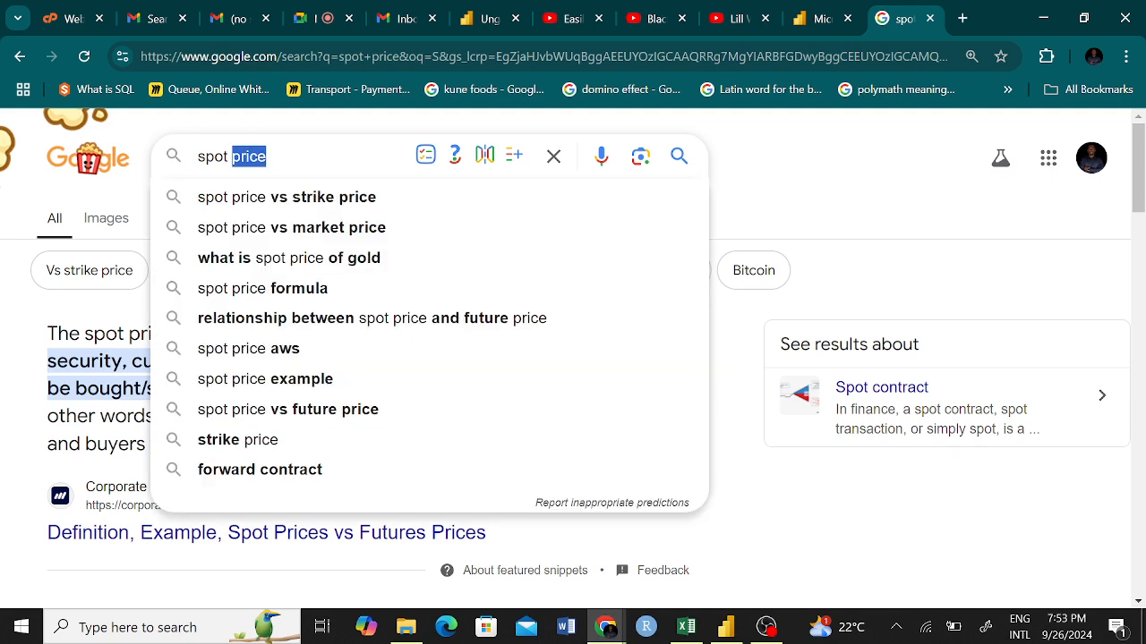
{"action": "key", "text": "BackSpace"}
{"action": "key", "text": "BackSpace"}
{"action": "key", "text": "BackSpace"}
{"action": "key", "text": "BackSpace"}
{"action": "key", "text": "BackSpace"}
{"action": "key", "text": "BackSpace"}
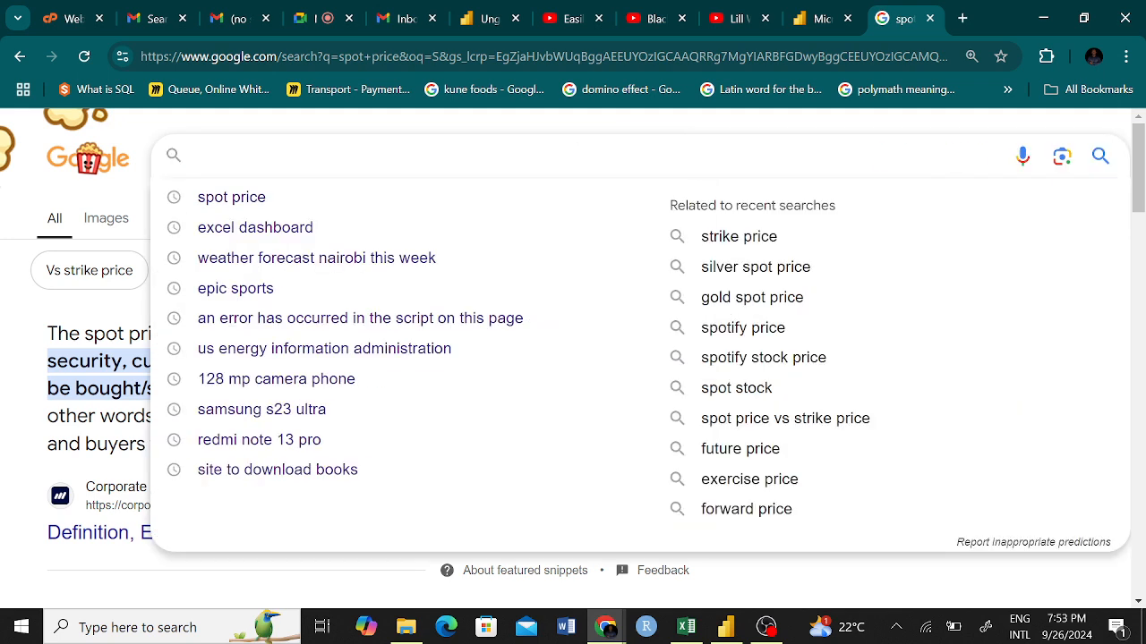
{"action": "type", "text": "US"}
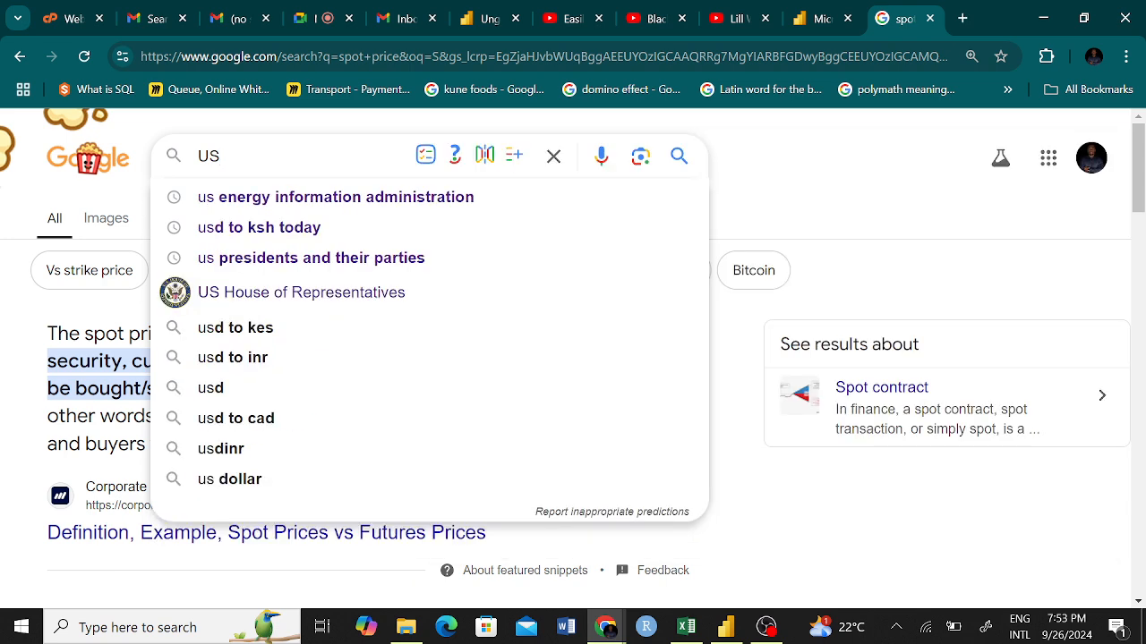
{"action": "left_click", "coordinate": [359, 205]}
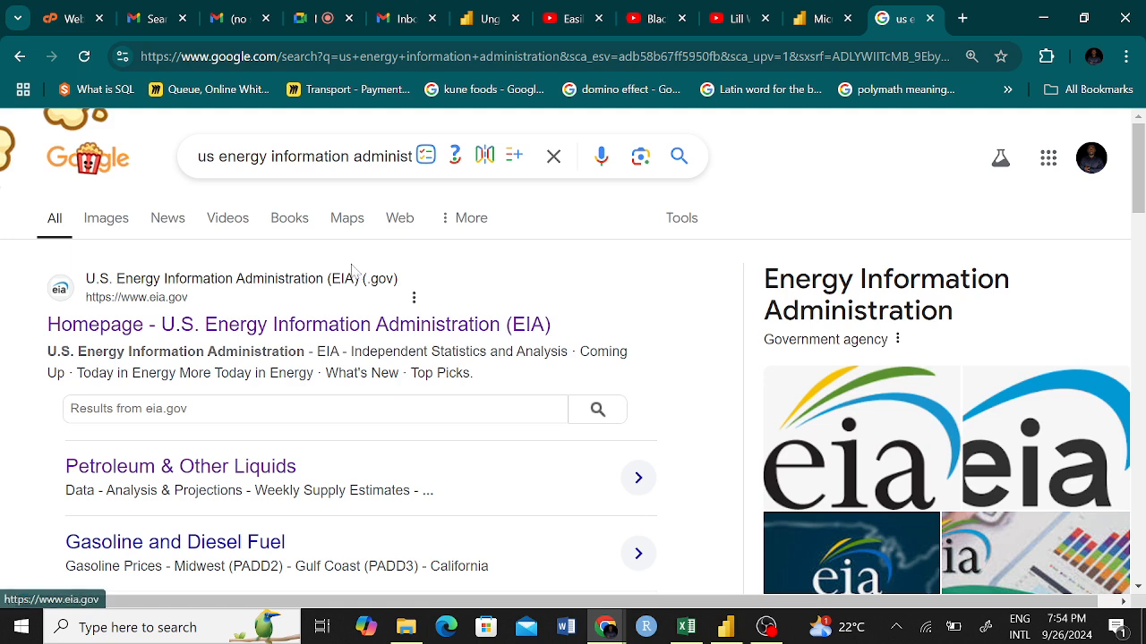
{"action": "left_click", "coordinate": [192, 326]}
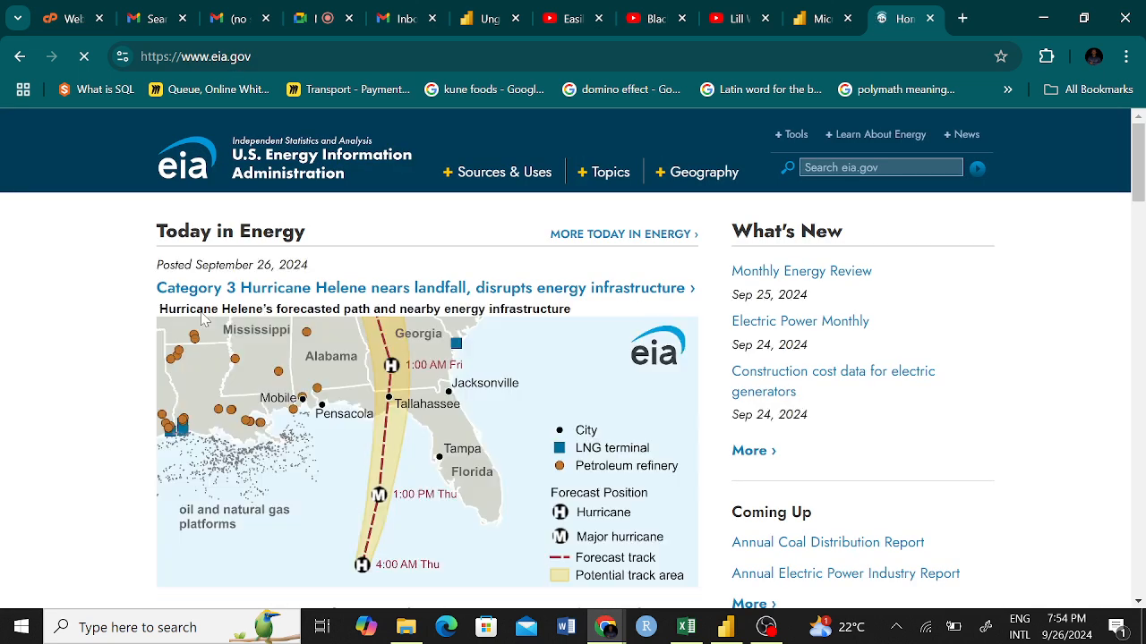
Open the EIA site's Natural Gas page under Sources & Uses and go to its Recent Data section.
{"action": "scroll", "coordinate": [89, 309], "scroll_direction": "down", "scroll_amount": 1}
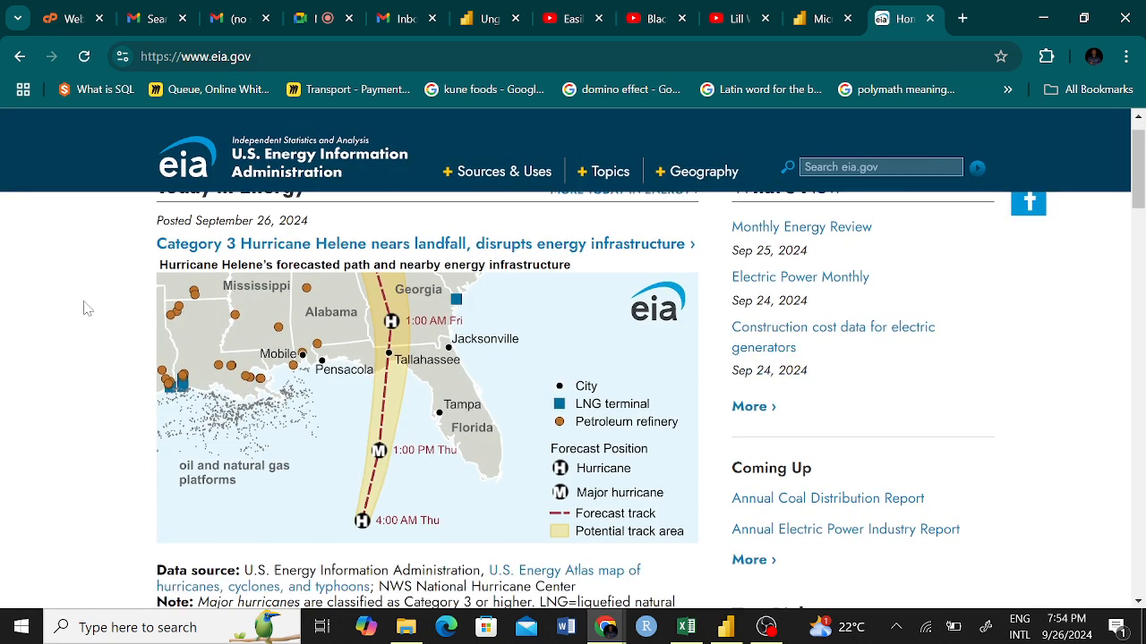
{"action": "scroll", "coordinate": [89, 312], "scroll_direction": "down", "scroll_amount": 5}
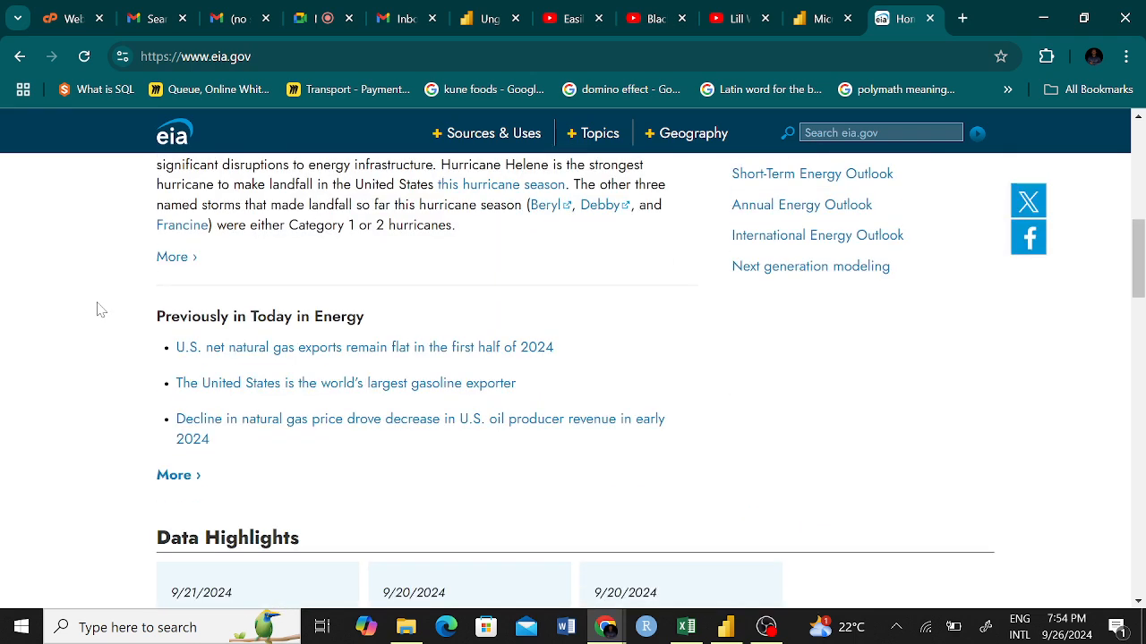
{"action": "scroll", "coordinate": [95, 309], "scroll_direction": "up", "scroll_amount": 7}
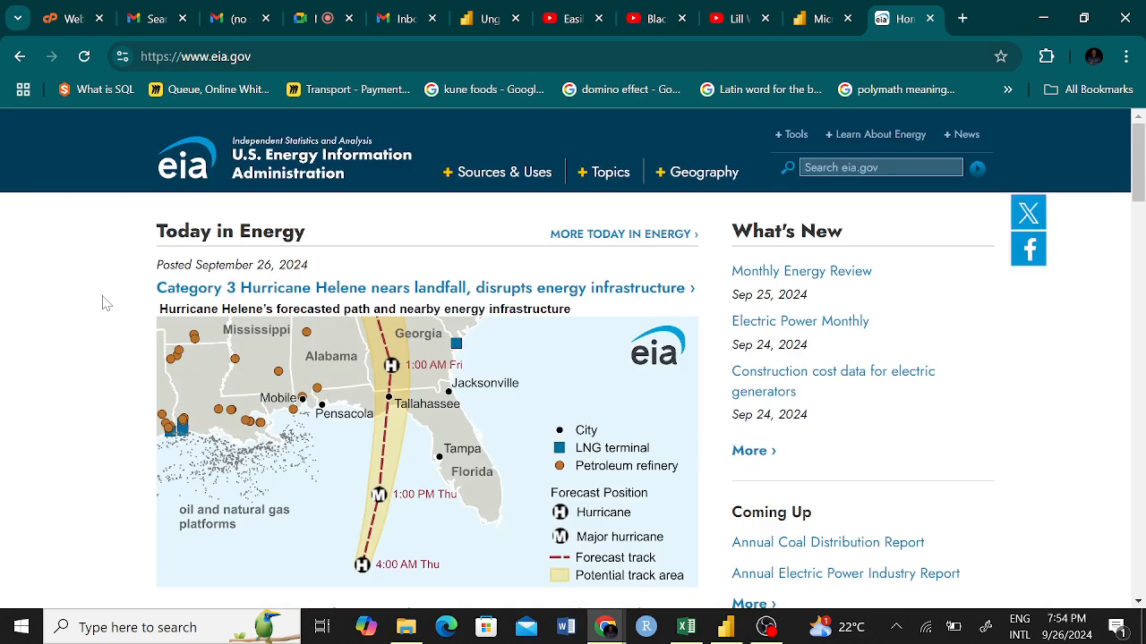
{"action": "left_click", "coordinate": [499, 185]}
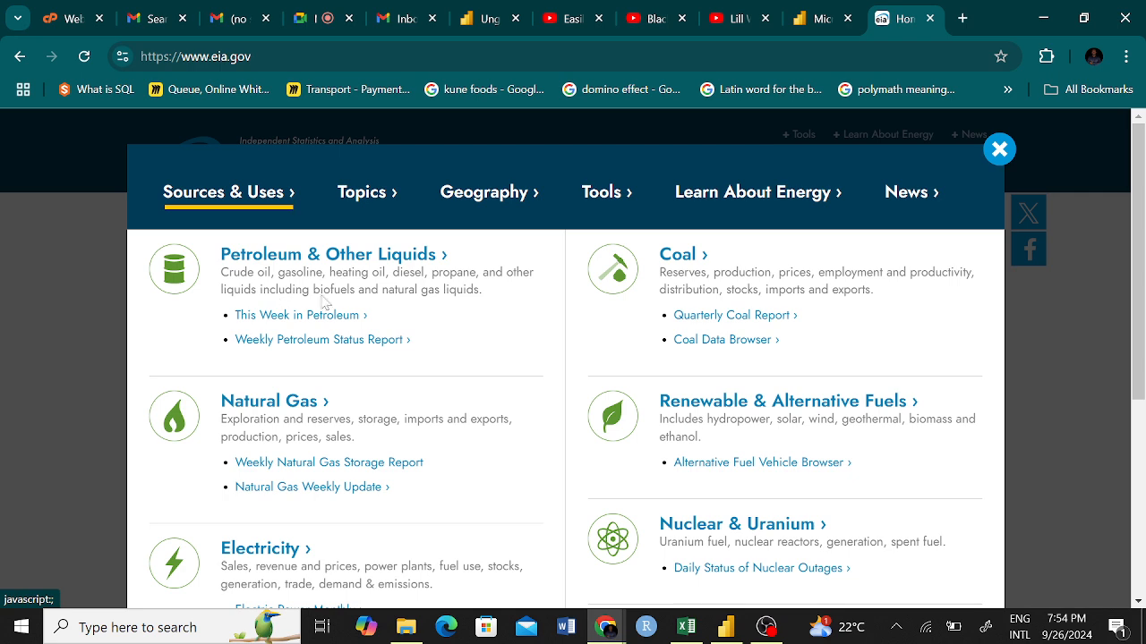
{"action": "left_click", "coordinate": [277, 402]}
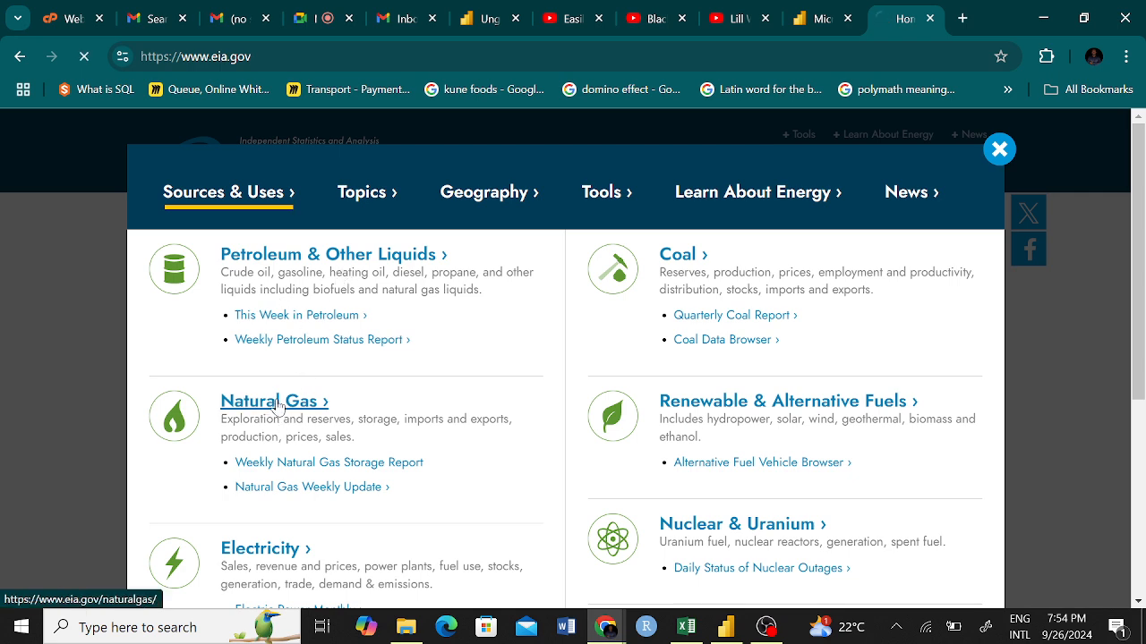
{"action": "scroll", "coordinate": [331, 365], "scroll_direction": "down", "scroll_amount": 1}
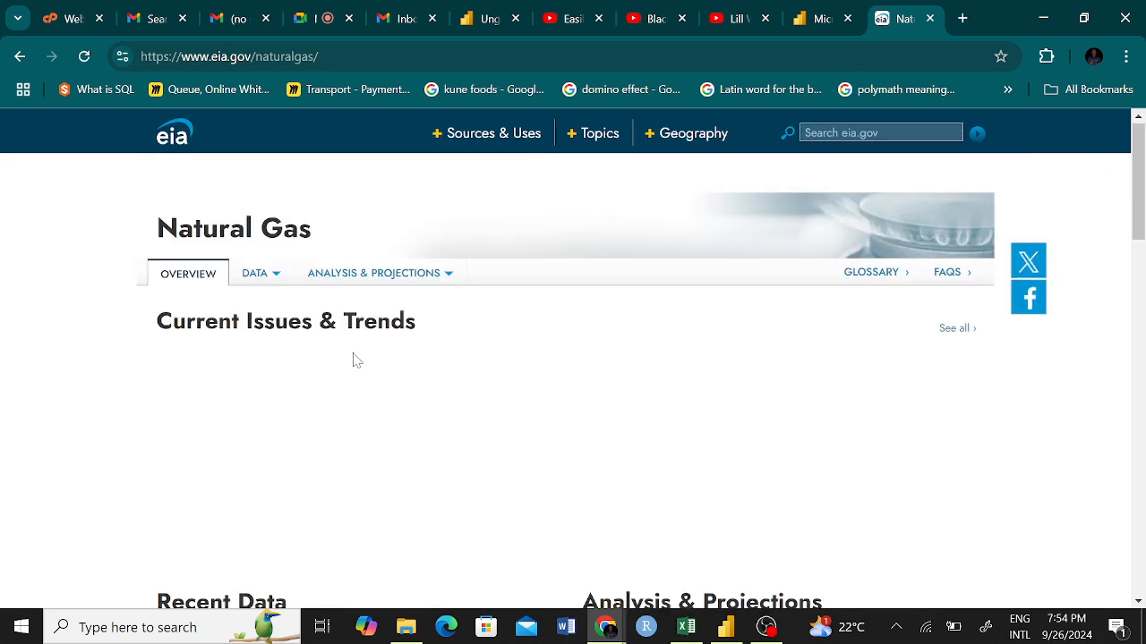
{"action": "scroll", "coordinate": [354, 356], "scroll_direction": "down", "scroll_amount": 3}
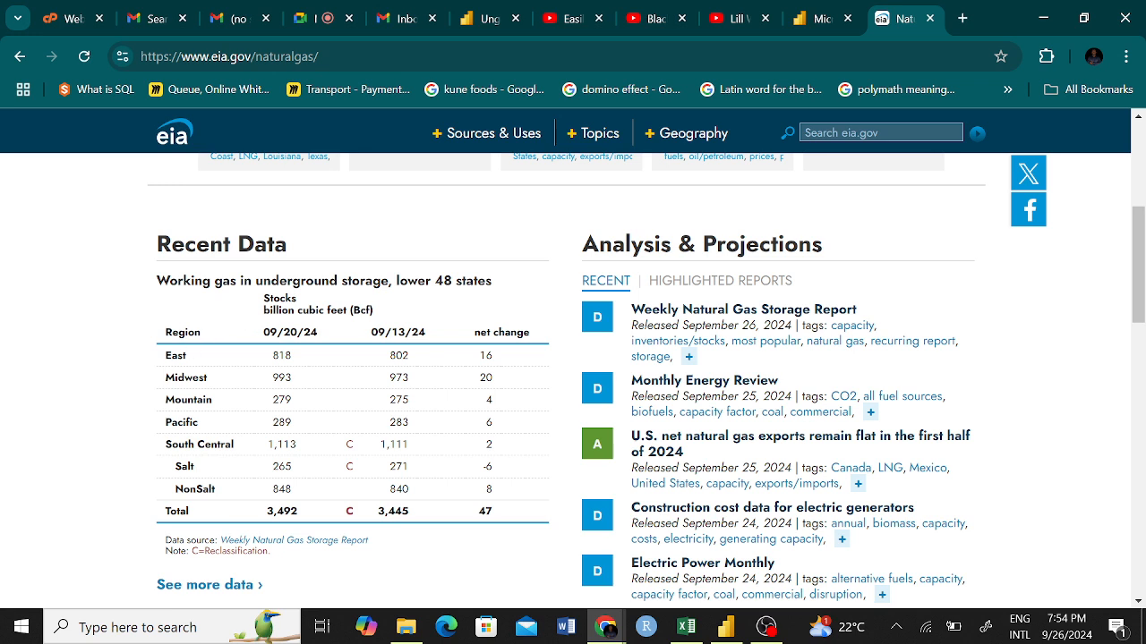
Copy the EIA table of working gas in underground storage and paste it at cell H9 of the Sales by Region sheet in Excel.
{"action": "left_click_drag", "start_coordinate": [172, 423], "coordinate": [436, 491]}
{"action": "left_click", "coordinate": [530, 501]}
{"action": "left_click_drag", "start_coordinate": [510, 526], "coordinate": [176, 316]}
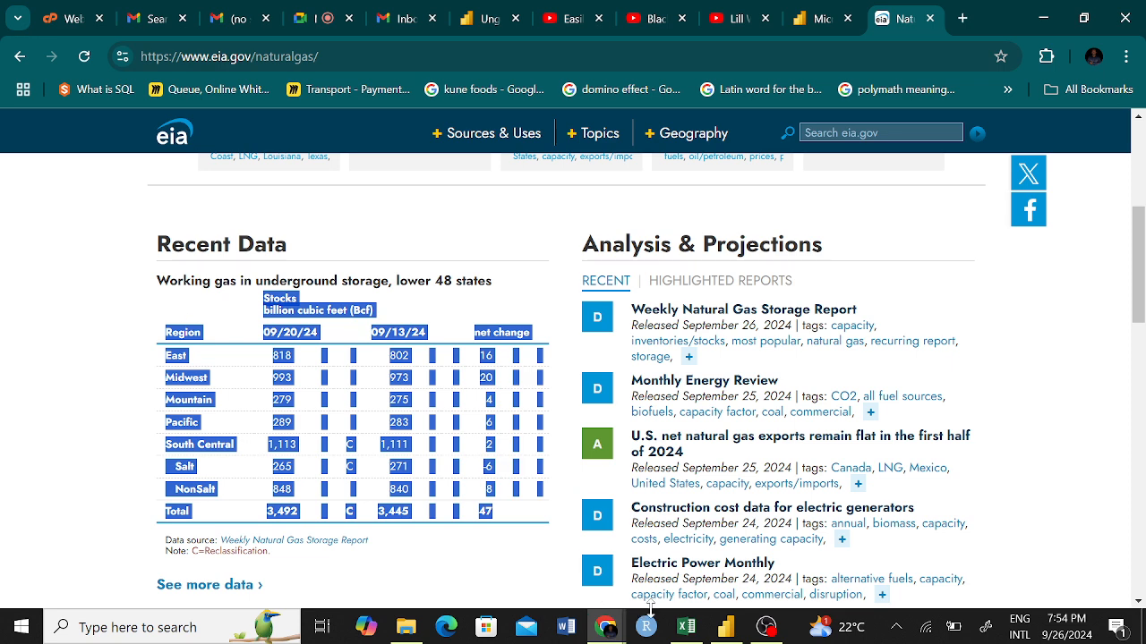
{"action": "left_click", "coordinate": [685, 631]}
{"action": "left_click", "coordinate": [458, 367]}
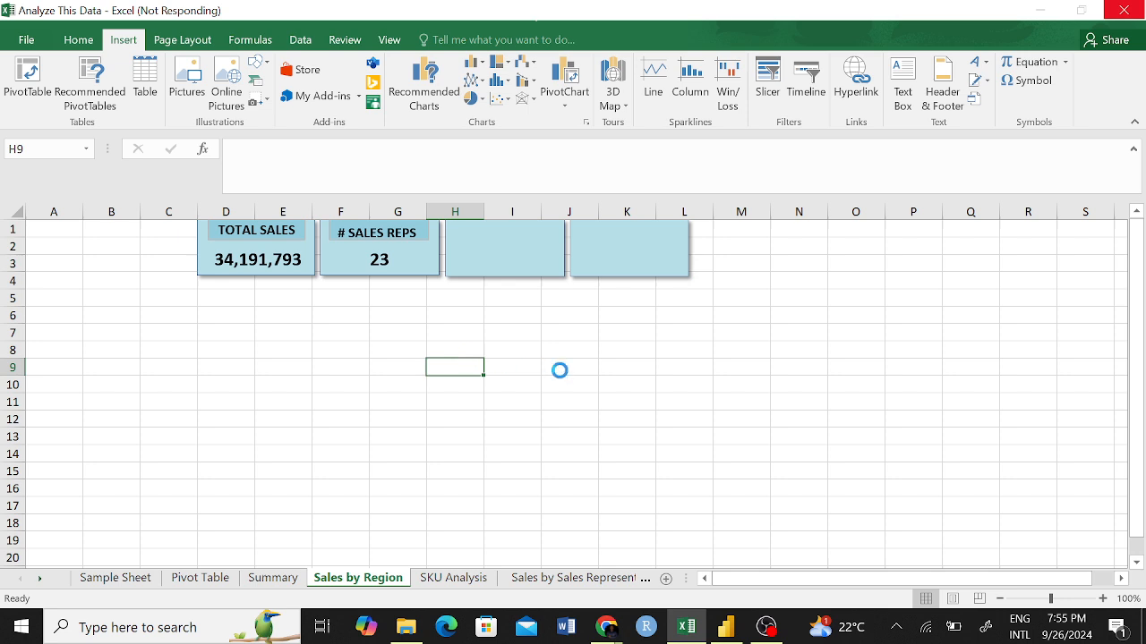
Switch back to Chrome, reselect the storage table from its Region header to the Total row, and return to Excel.
{"action": "mouse_move", "coordinate": [609, 636]}
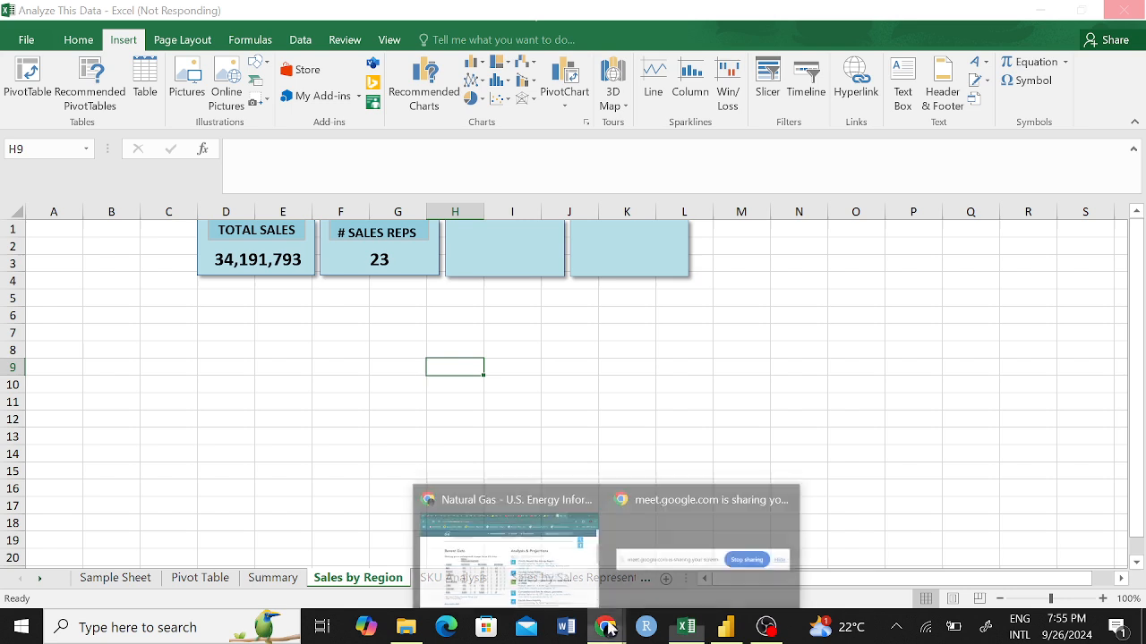
{"action": "left_click", "coordinate": [474, 555]}
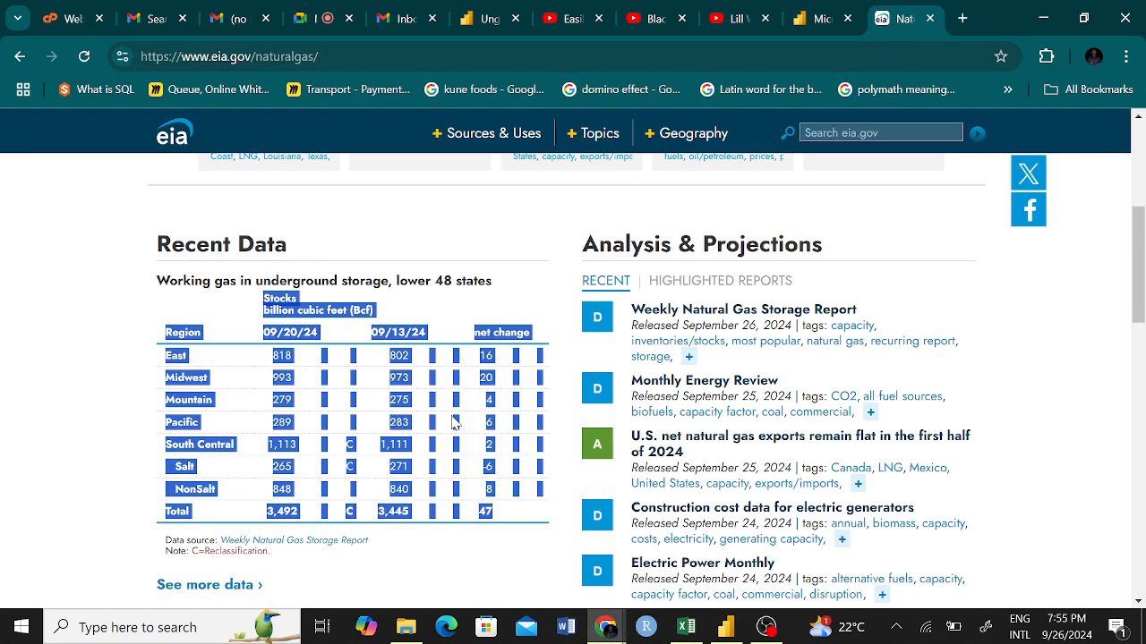
{"action": "left_click", "coordinate": [492, 556]}
{"action": "left_click_drag", "start_coordinate": [515, 526], "coordinate": [161, 345]}
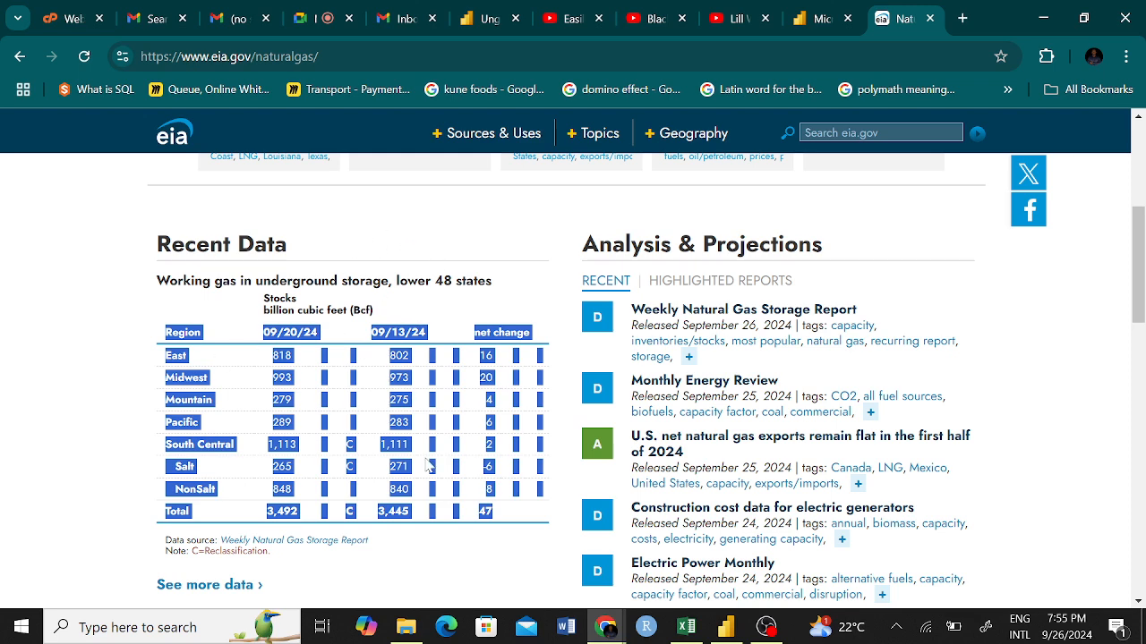
{"action": "left_click_drag", "start_coordinate": [495, 557], "coordinate": [169, 332]}
{"action": "left_click", "coordinate": [697, 630]}
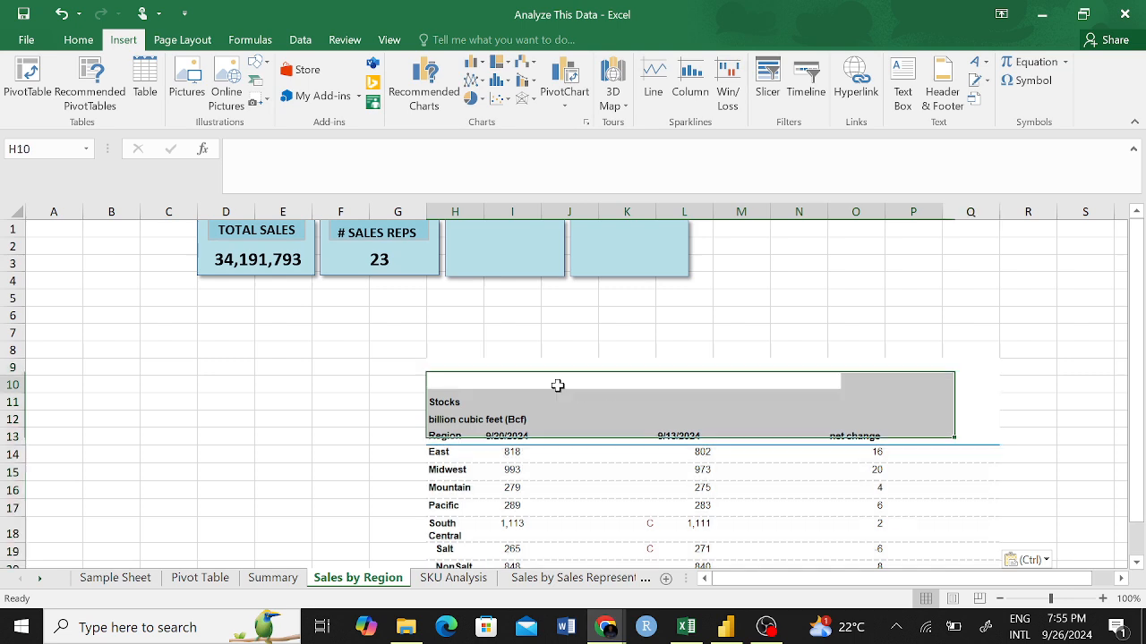
Check the pasted gas storage table on the sheet, from its Stocks heading down to the Total row.
{"action": "left_click_drag", "start_coordinate": [558, 385], "coordinate": [690, 379]}
{"action": "left_click", "coordinate": [582, 417]}
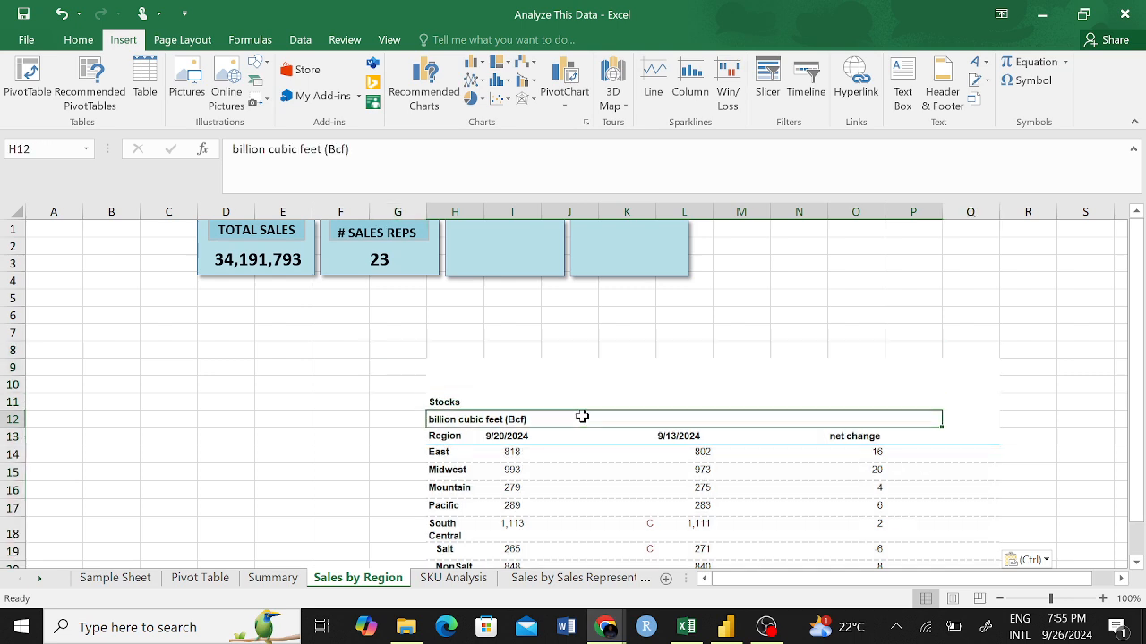
{"action": "left_click", "coordinate": [443, 402]}
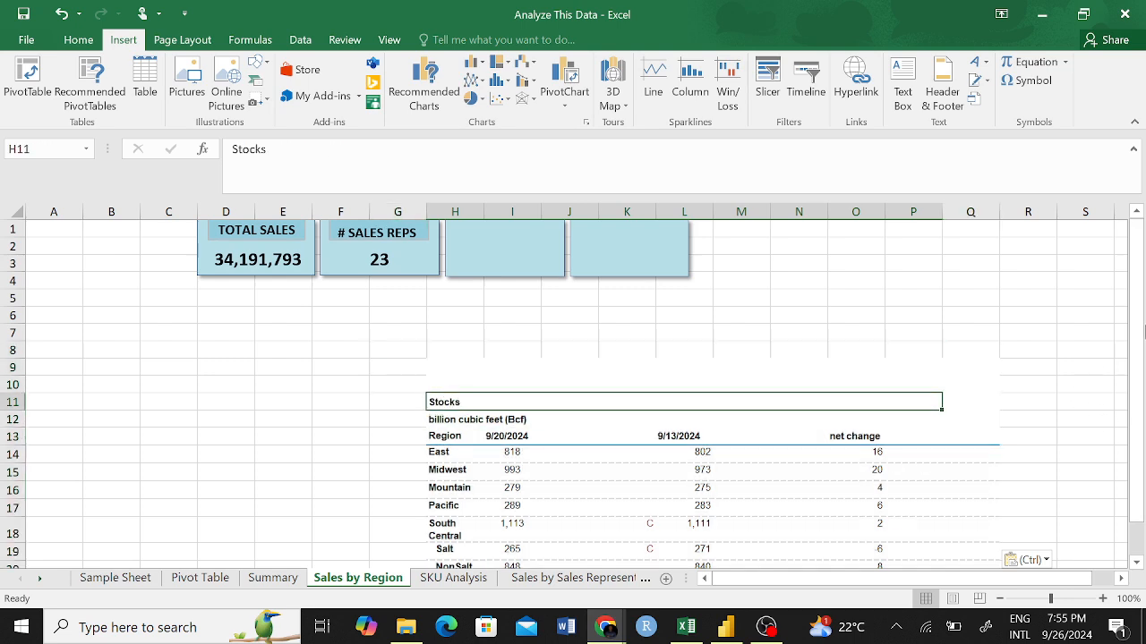
{"action": "left_click_drag", "start_coordinate": [1142, 333], "coordinate": [1142, 403]}
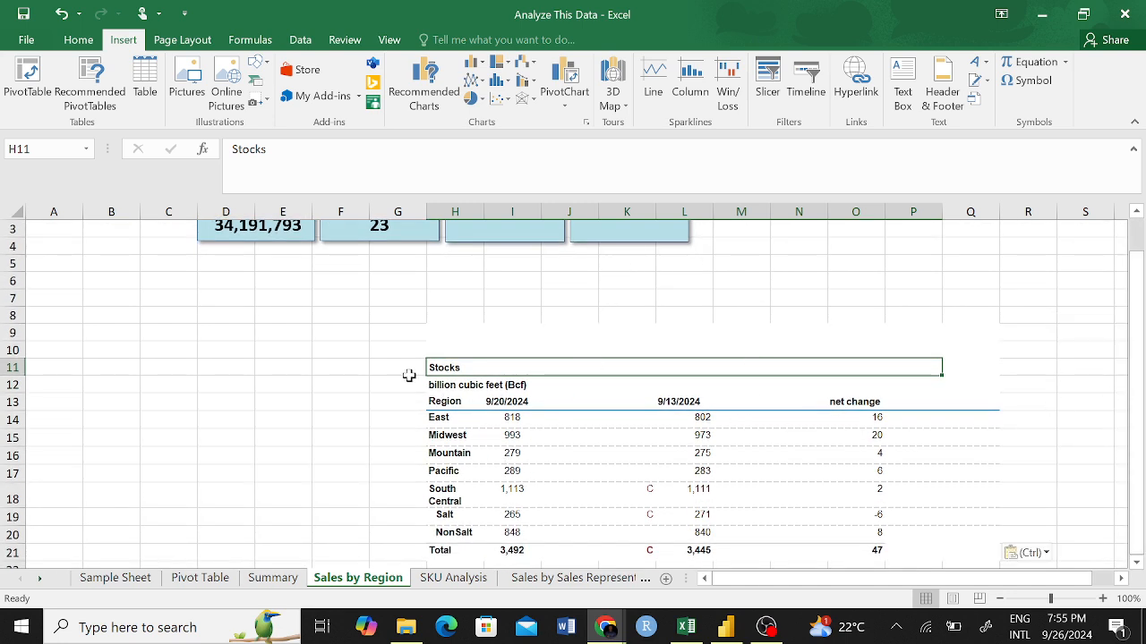
{"action": "left_click_drag", "start_coordinate": [417, 348], "coordinate": [677, 551]}
{"action": "left_click", "coordinate": [299, 349]}
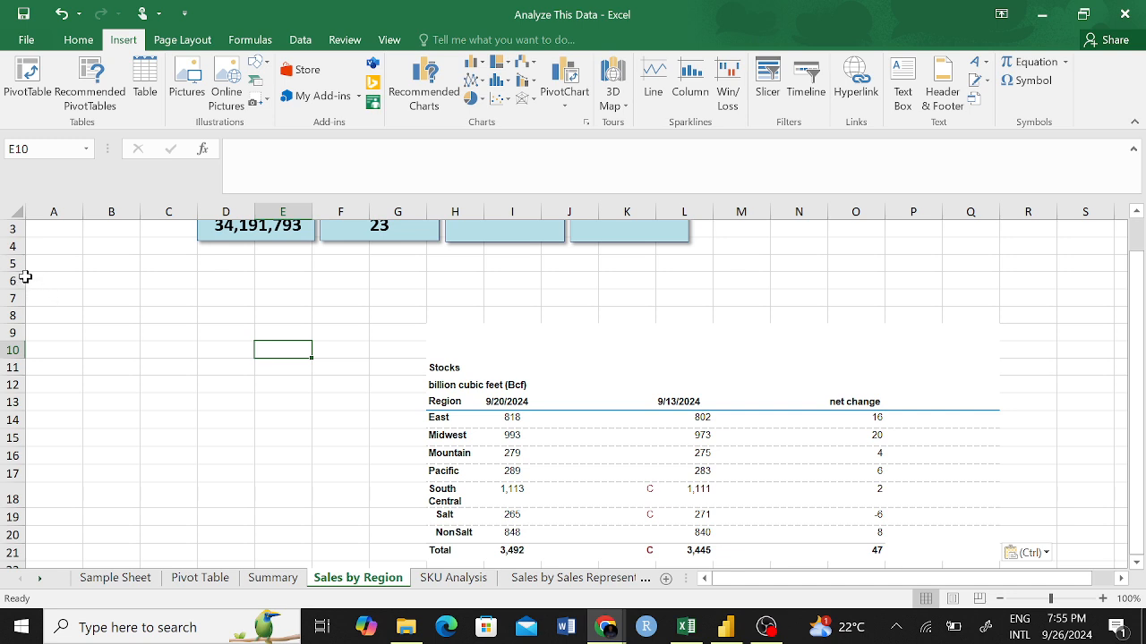
Delete the empty rows 5 to 9 above the pasted gas storage table.
{"action": "left_click_drag", "start_coordinate": [3, 272], "coordinate": [3, 309]}
{"action": "key", "text": "ctrl+z"}
{"action": "left_click_drag", "start_coordinate": [5, 263], "coordinate": [4, 333]}
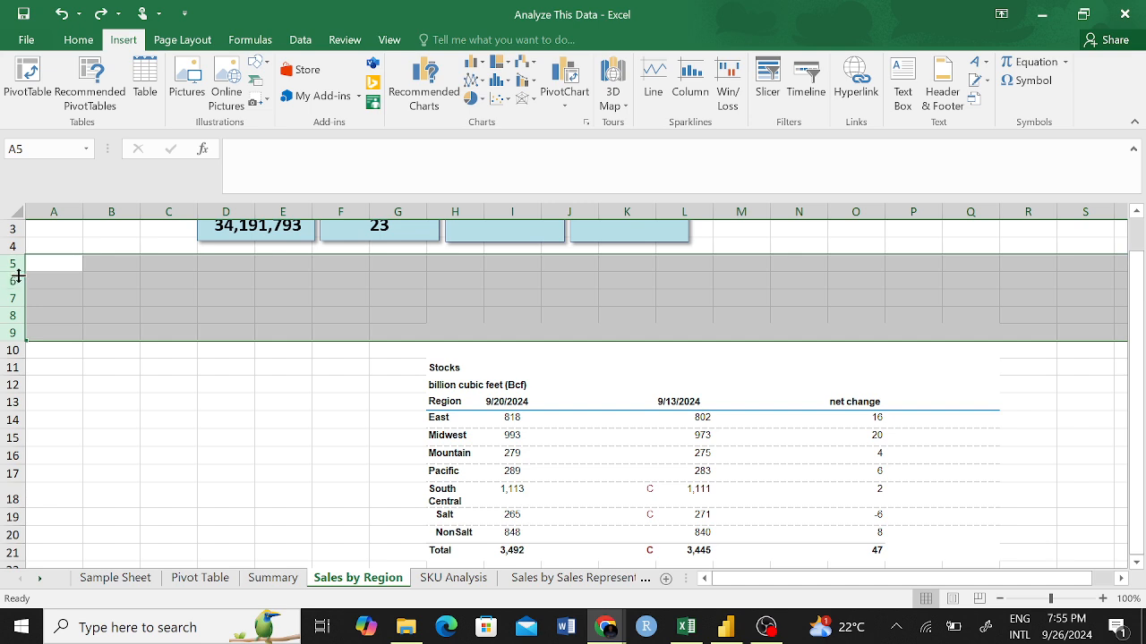
{"action": "right_click", "coordinate": [18, 276]}
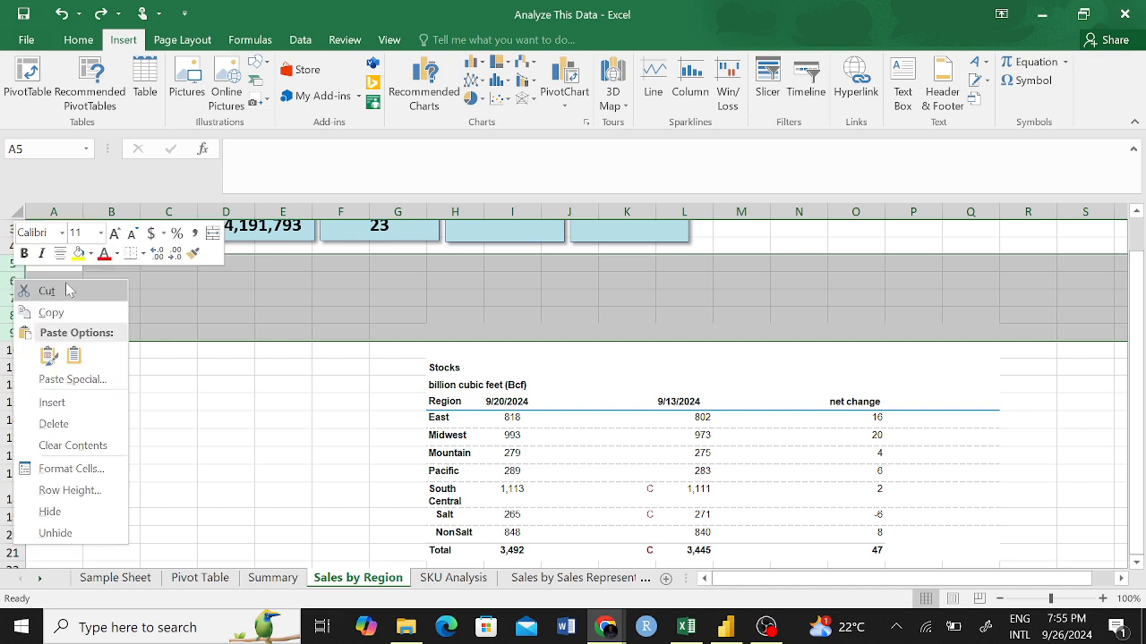
{"action": "left_click", "coordinate": [71, 424]}
{"action": "left_click", "coordinate": [253, 429]}
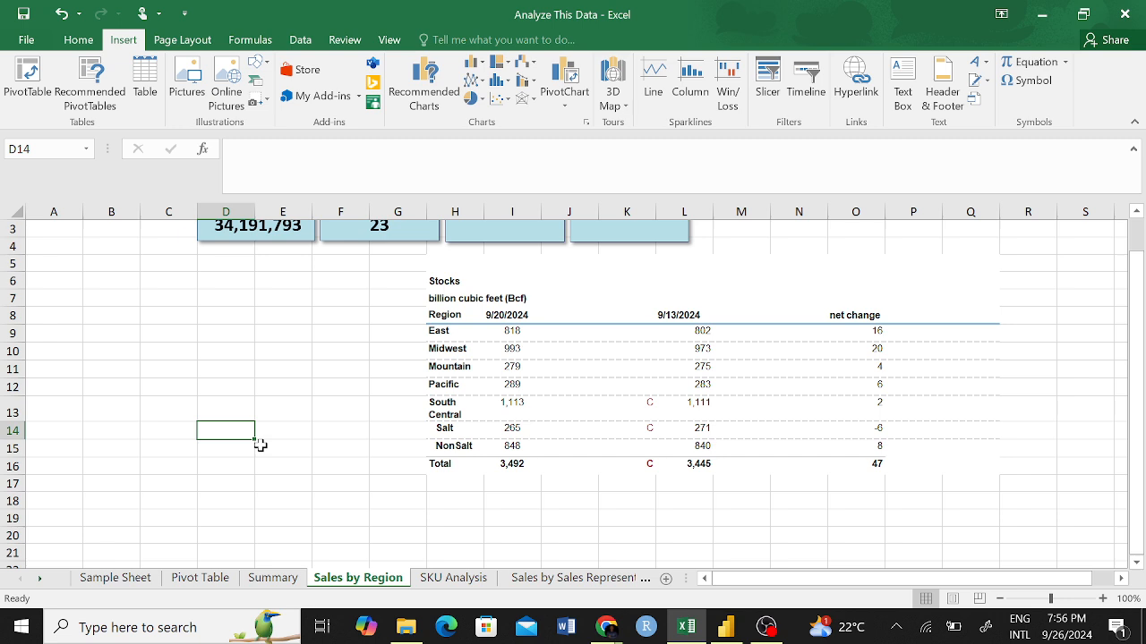
Start a new web query to import external data from a webpage.
{"action": "left_click_drag", "start_coordinate": [425, 283], "coordinate": [722, 451]}
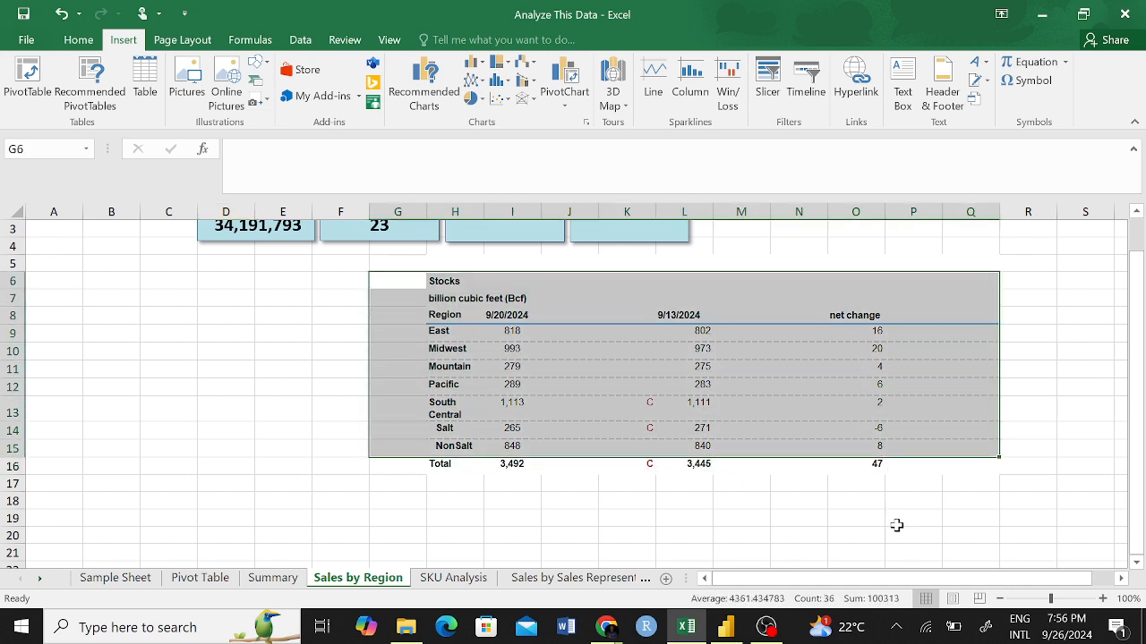
{"action": "left_click", "coordinate": [896, 526]}
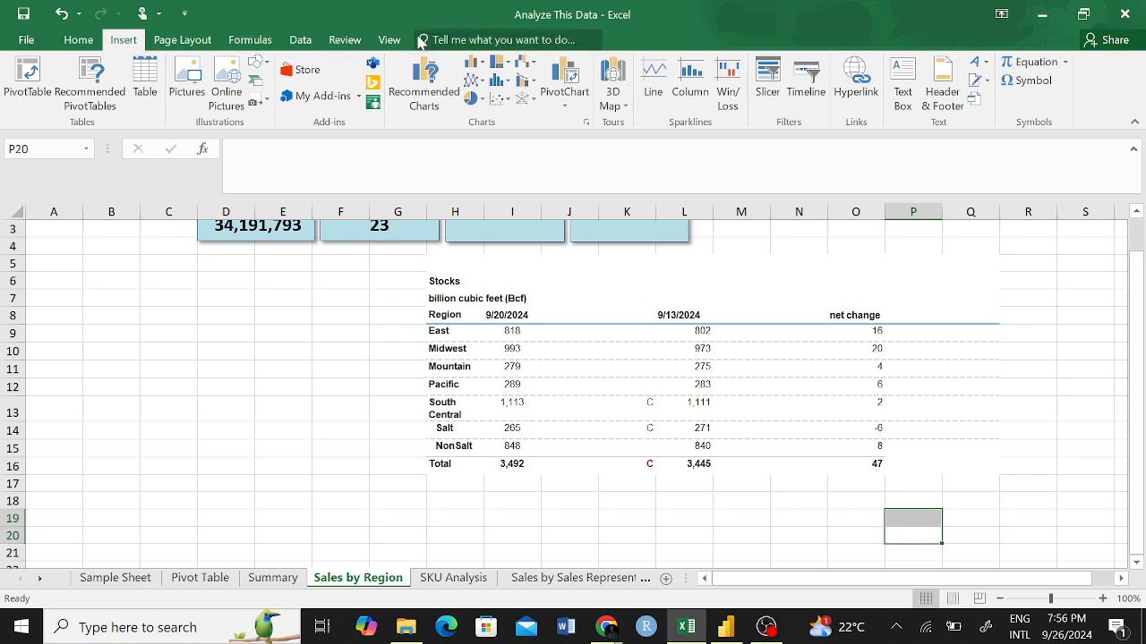
{"action": "left_click", "coordinate": [299, 41]}
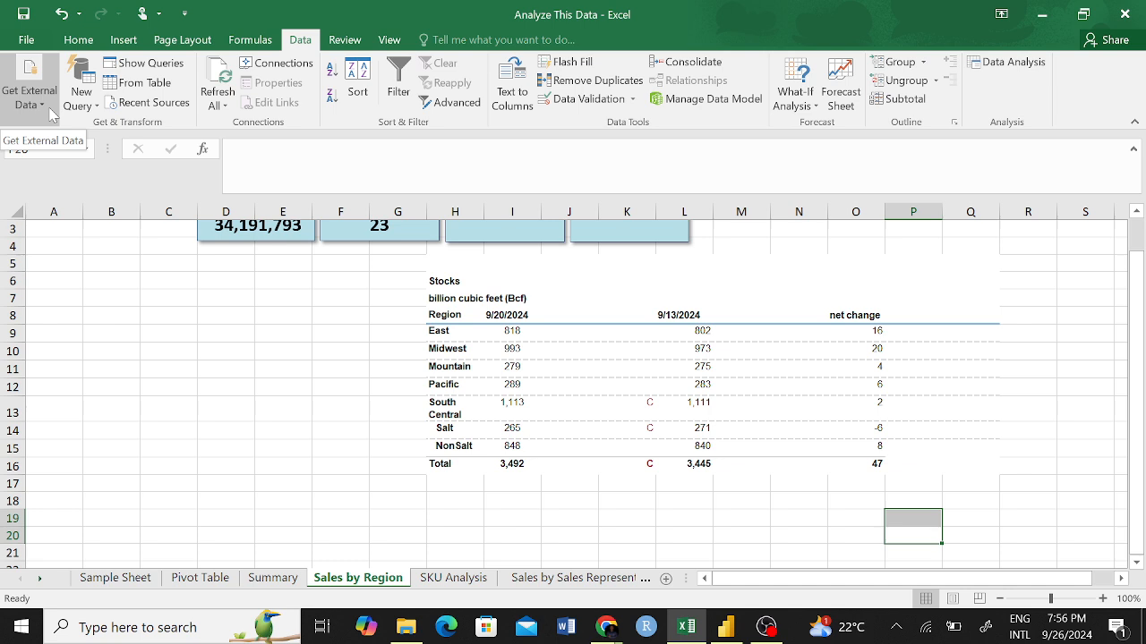
{"action": "left_click", "coordinate": [51, 115]}
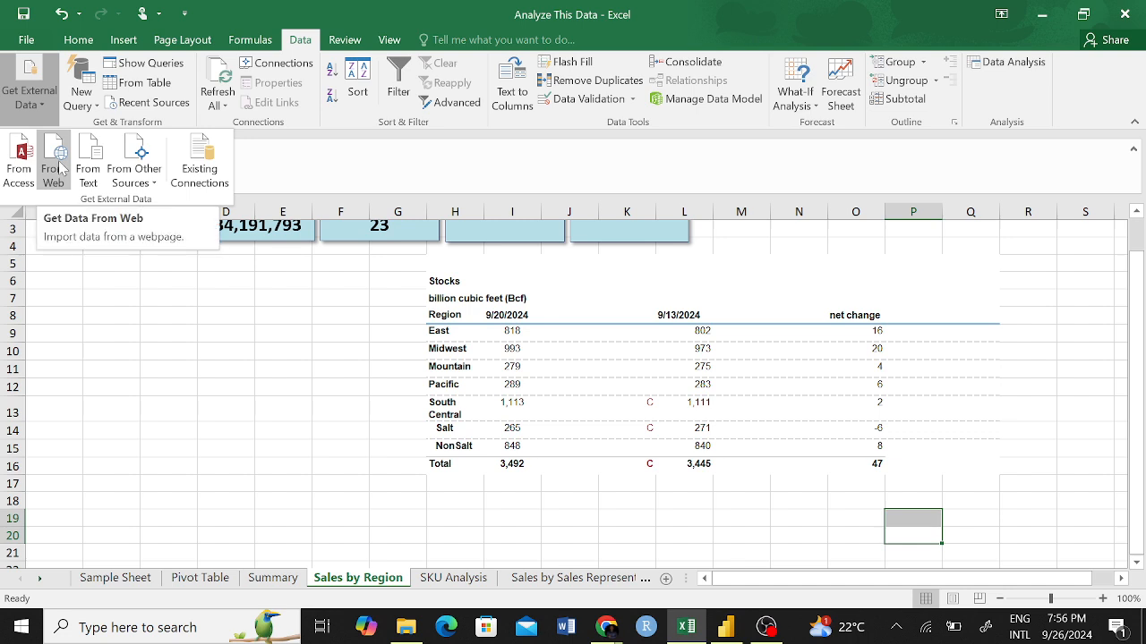
{"action": "left_click", "coordinate": [59, 169]}
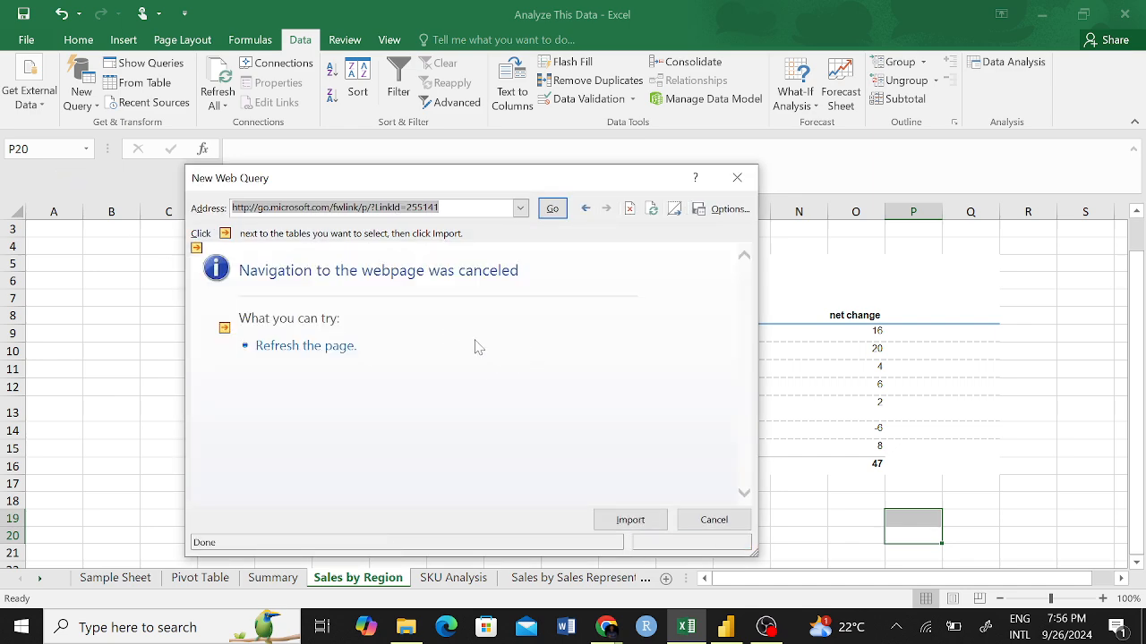
{"action": "left_click_drag", "start_coordinate": [486, 186], "coordinate": [648, 137]}
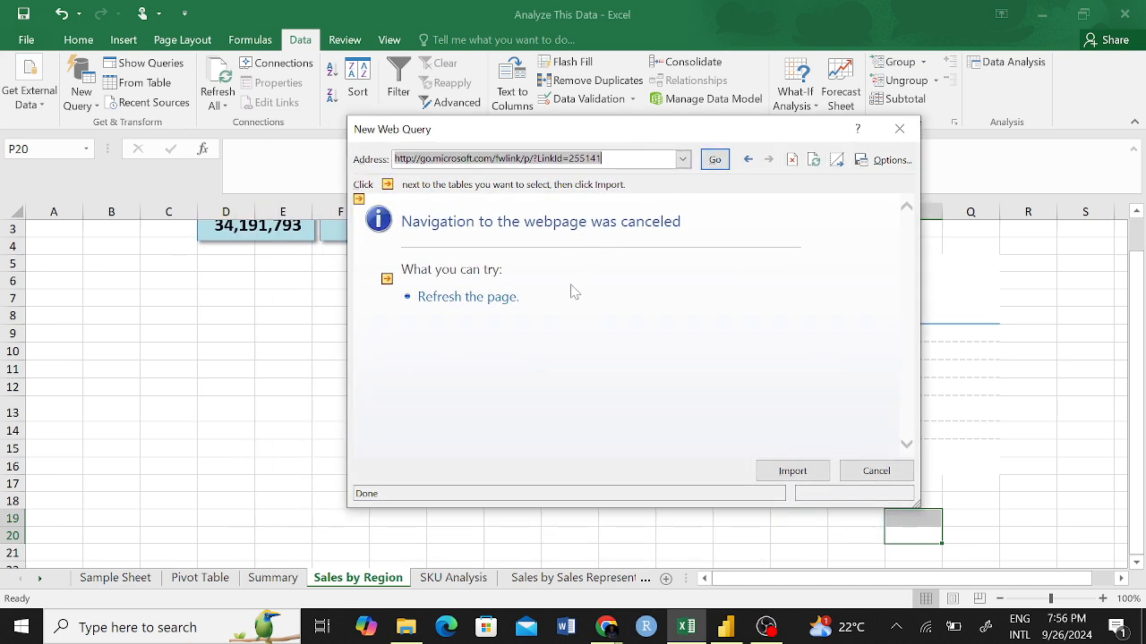
{"action": "mouse_move", "coordinate": [606, 626]}
{"action": "left_click", "coordinate": [601, 575]}
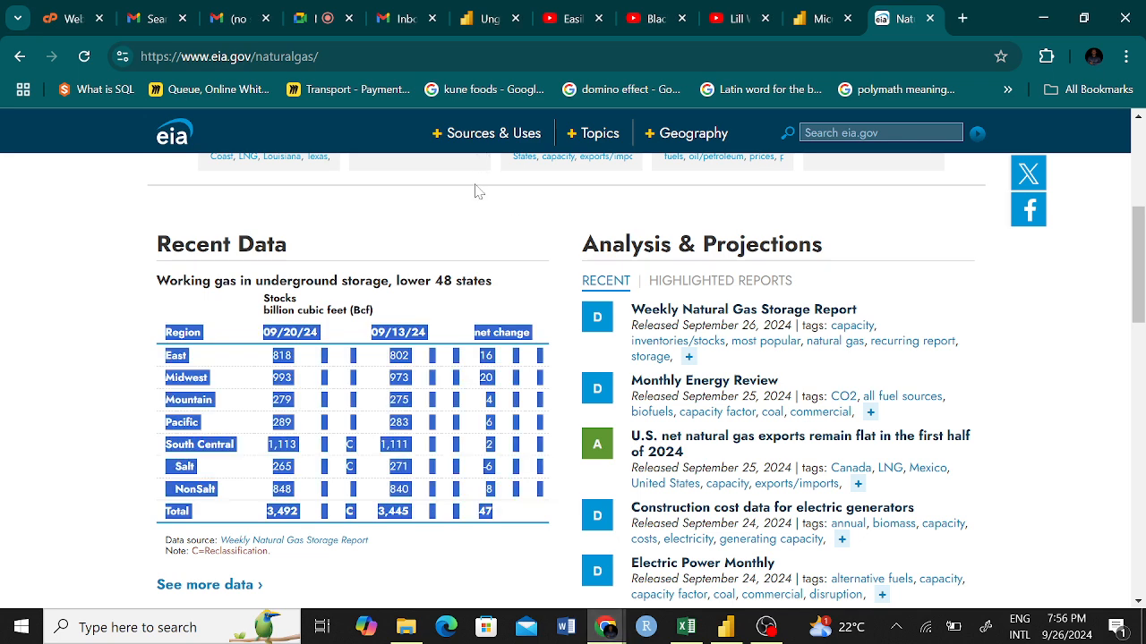
{"action": "left_click", "coordinate": [121, 285]}
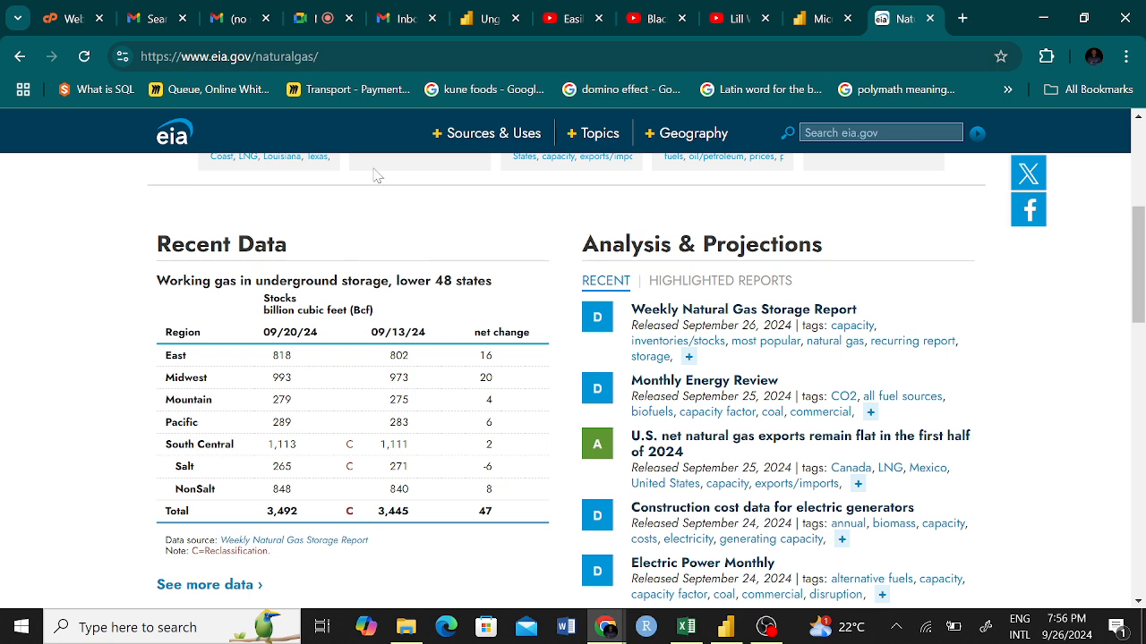
{"action": "left_click", "coordinate": [179, 56]}
{"action": "key", "text": "ctrl+c"}
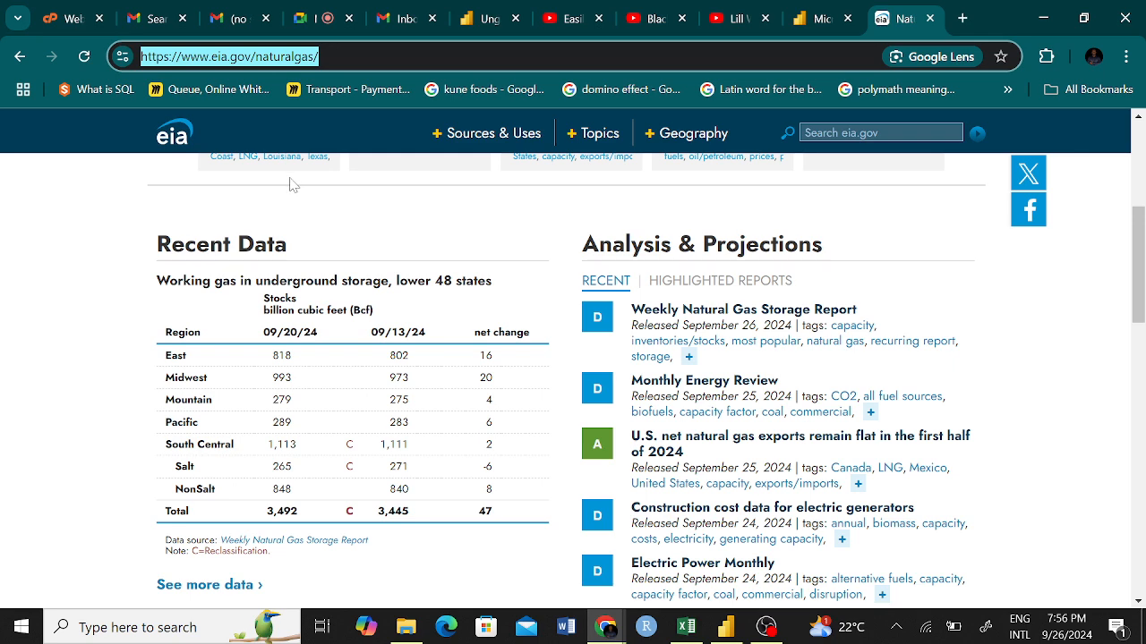
{"action": "left_click", "coordinate": [686, 627]}
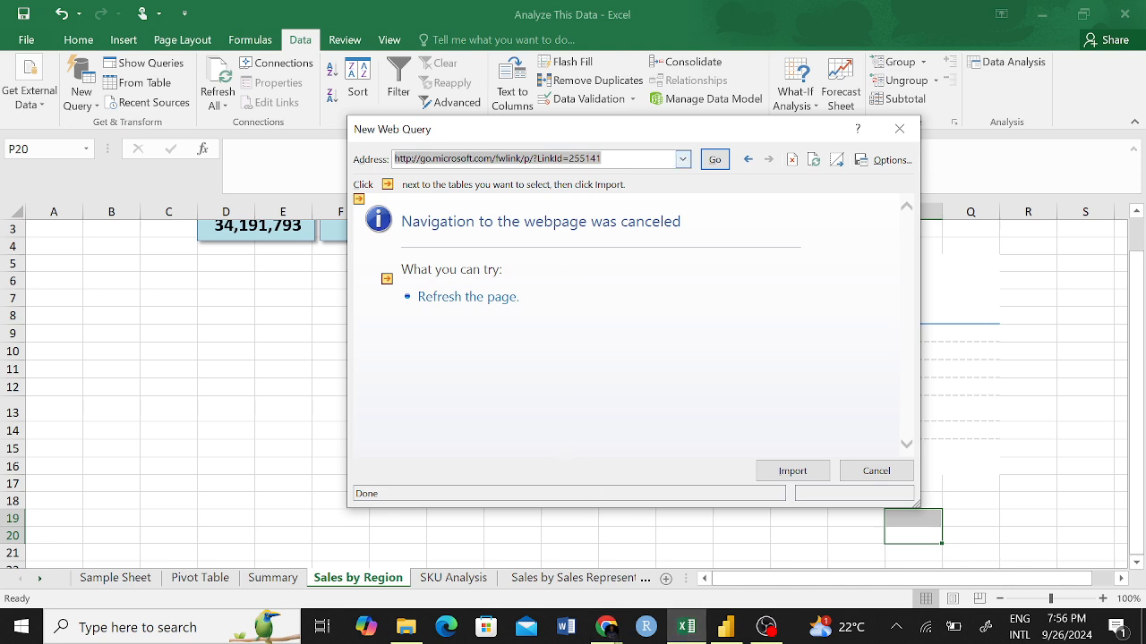
{"action": "key", "text": "ctrl+v"}
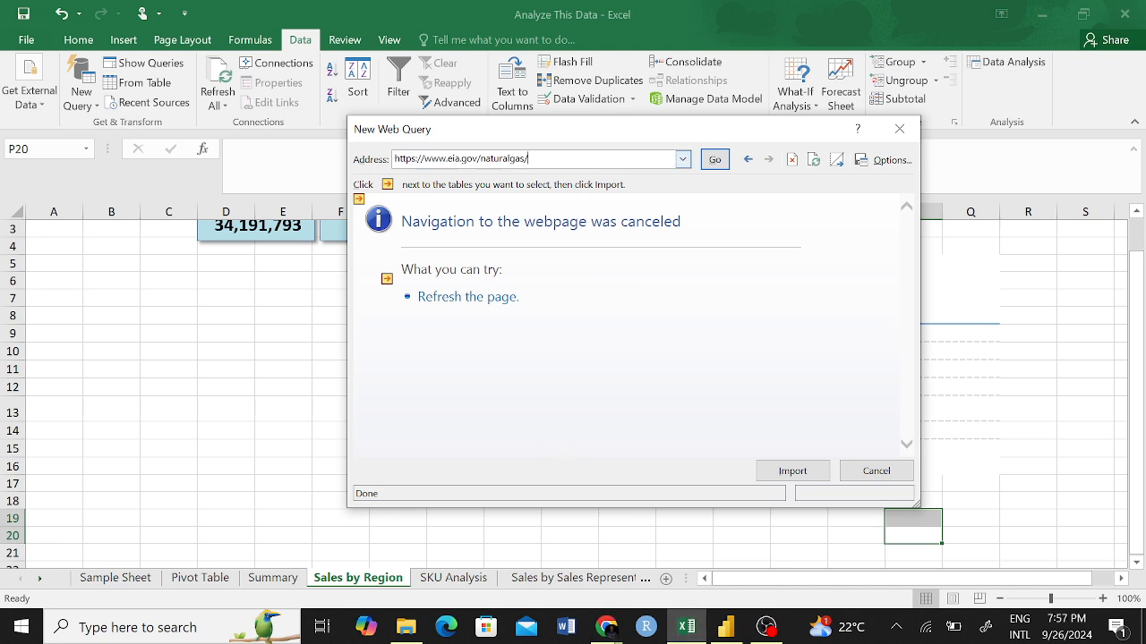
{"action": "left_click", "coordinate": [715, 160]}
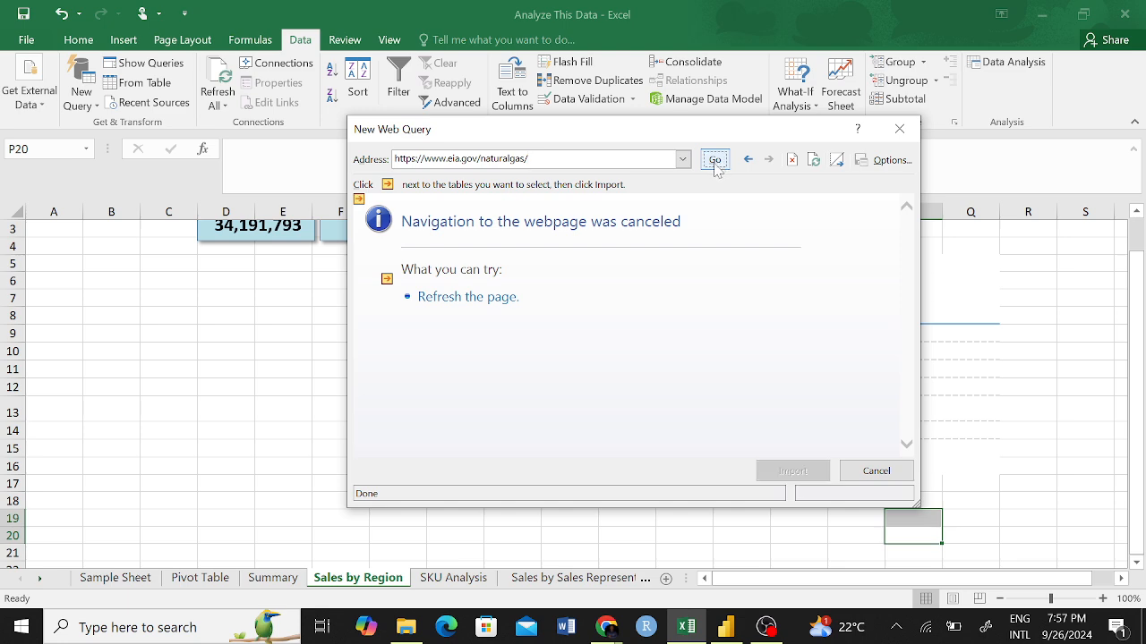
{"action": "left_click", "coordinate": [715, 167]}
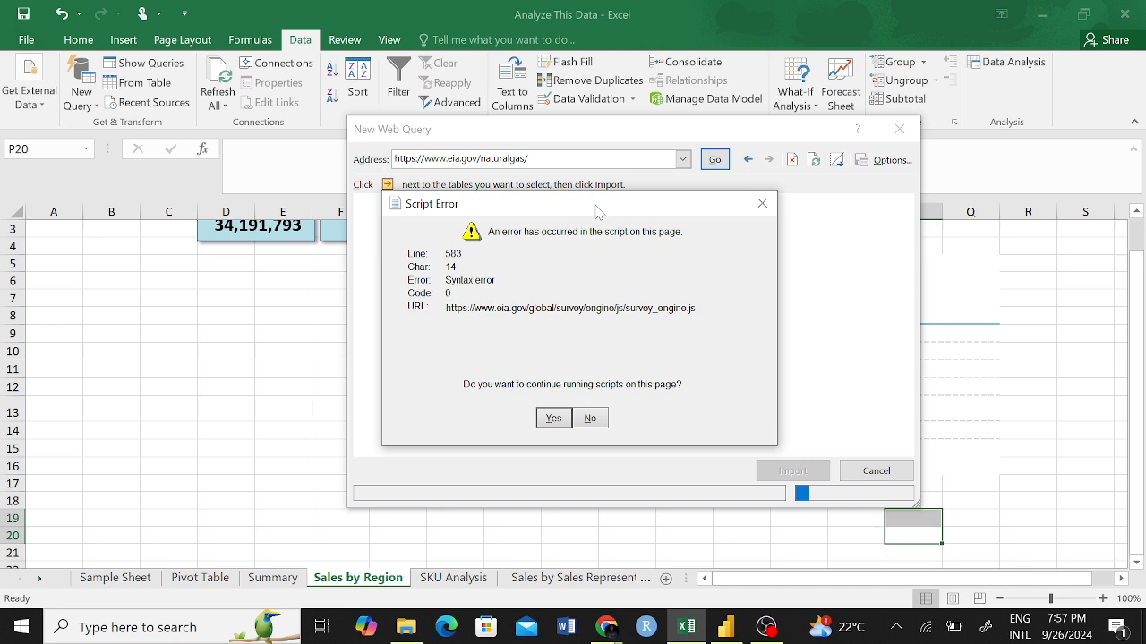
{"action": "left_click_drag", "start_coordinate": [596, 216], "coordinate": [452, 244]}
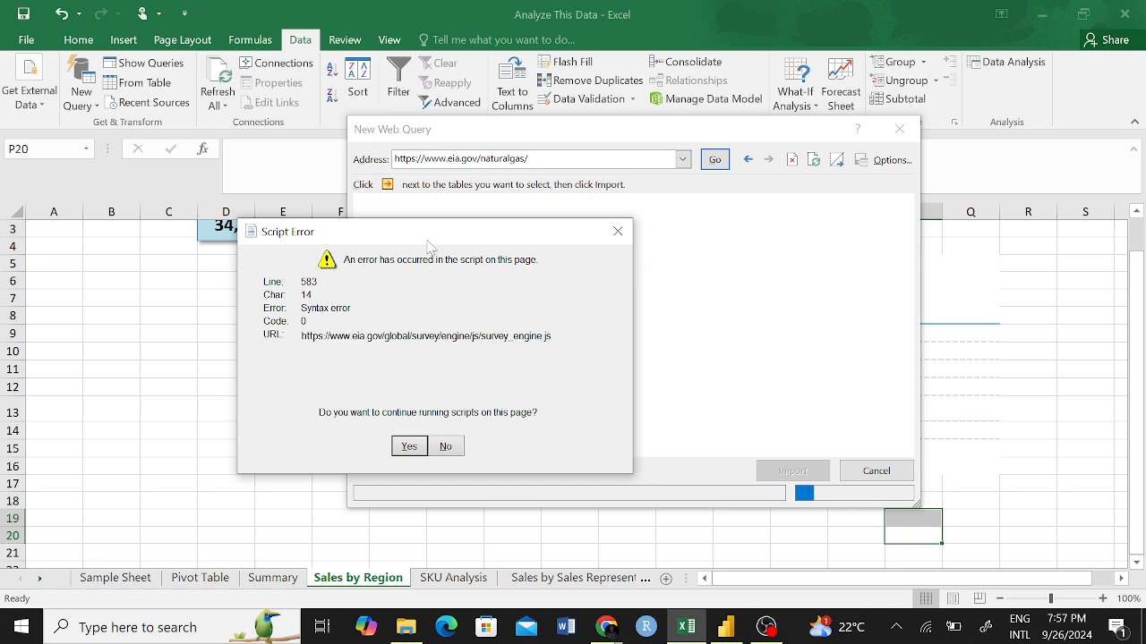
{"action": "left_click_drag", "start_coordinate": [423, 239], "coordinate": [580, 228]}
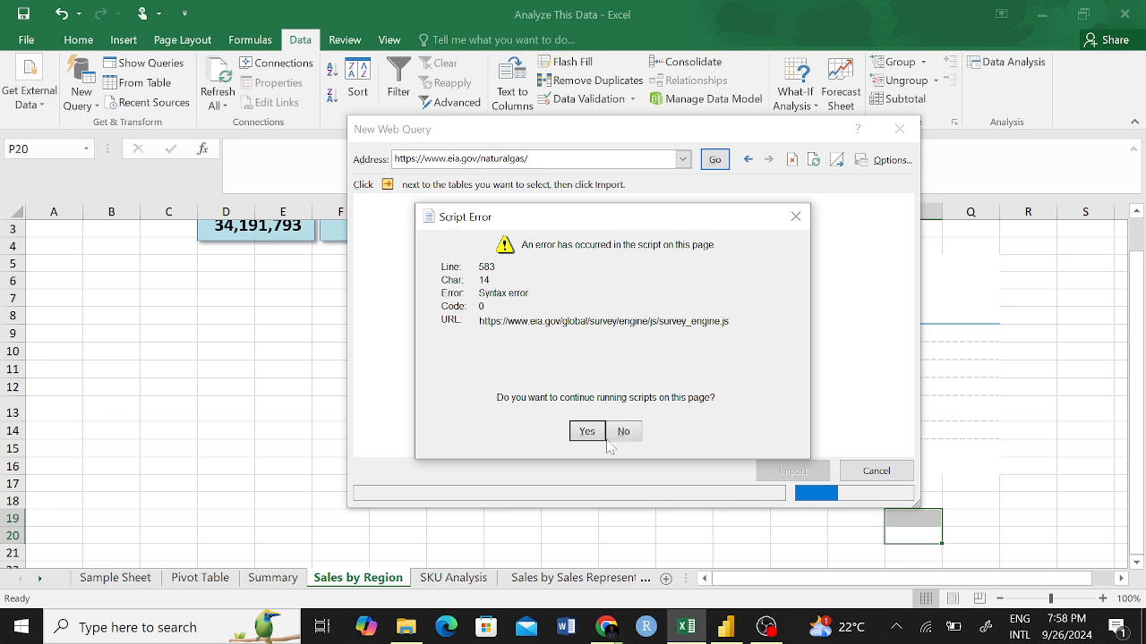
Switch to Chrome and review the EIA Natural Gas page's address, Current Issues & Trends section and Recent Data table.
{"action": "left_click", "coordinate": [606, 627]}
{"action": "left_click", "coordinate": [555, 582]}
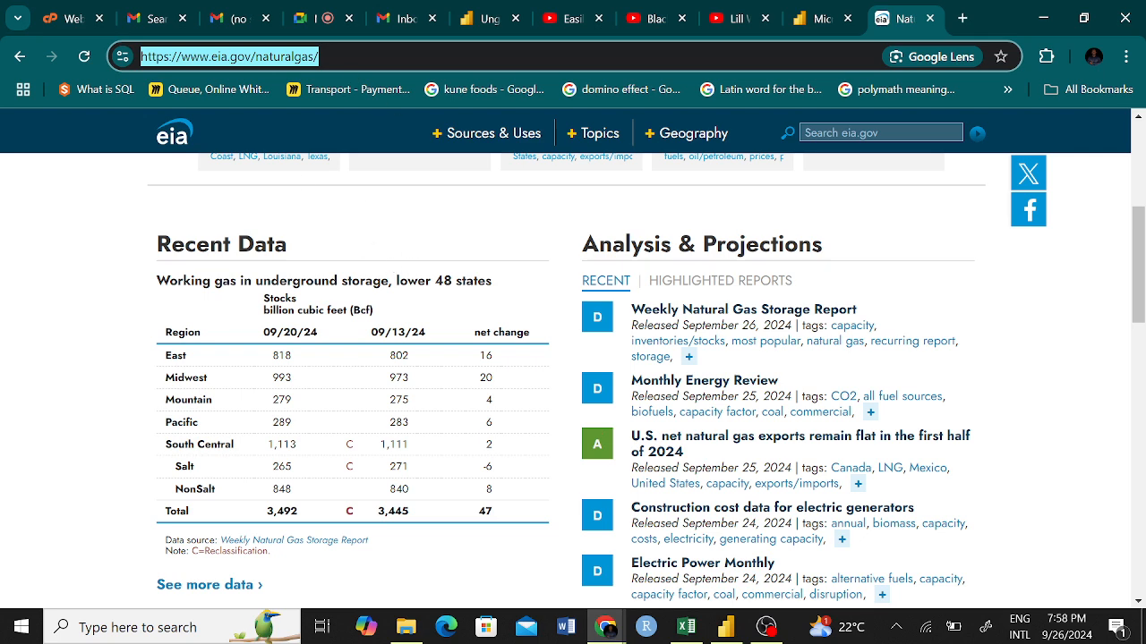
{"action": "scroll", "coordinate": [573, 376], "scroll_direction": "up", "scroll_amount": 4}
{"action": "scroll", "coordinate": [474, 179], "scroll_direction": "down", "scroll_amount": 1}
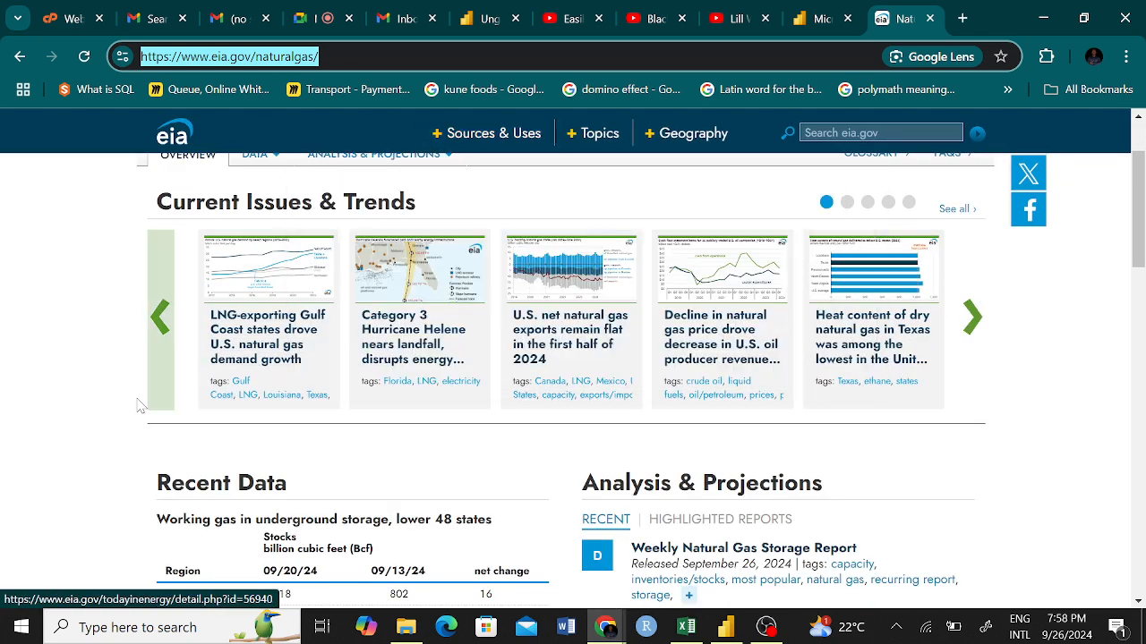
{"action": "scroll", "coordinate": [121, 403], "scroll_direction": "up", "scroll_amount": 1}
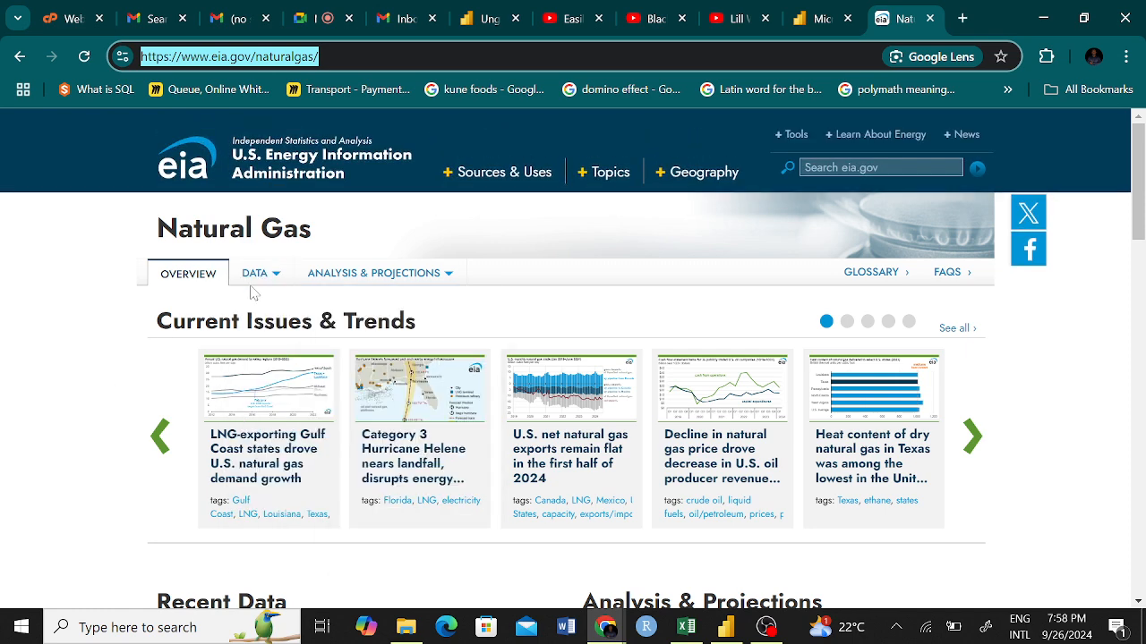
{"action": "scroll", "coordinate": [99, 394], "scroll_direction": "down", "scroll_amount": 2}
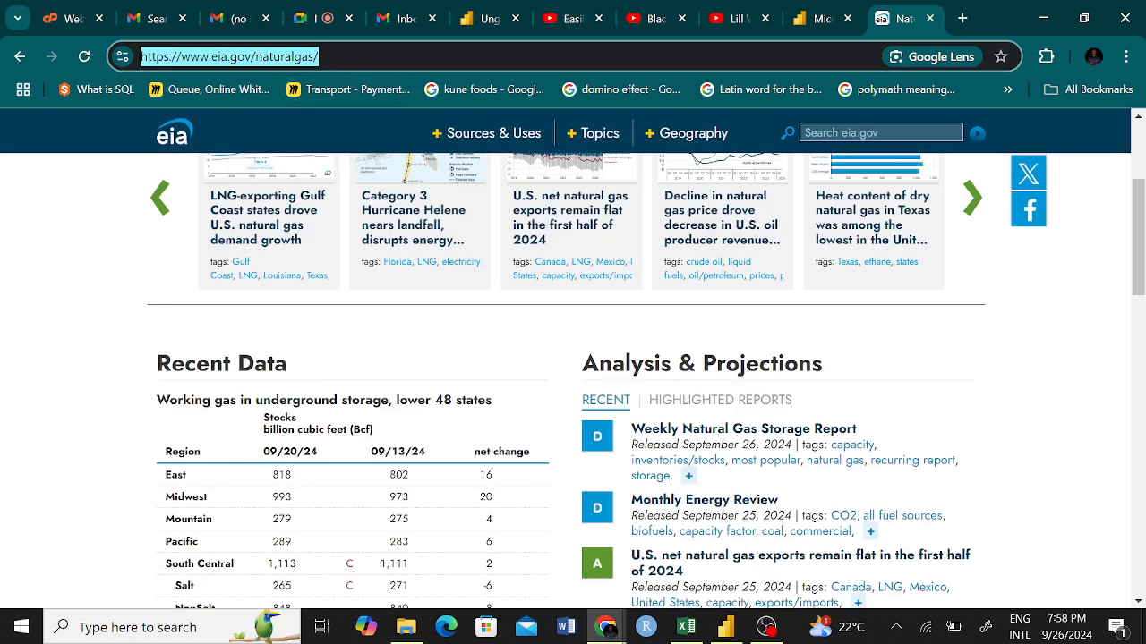
{"action": "left_click", "coordinate": [72, 277]}
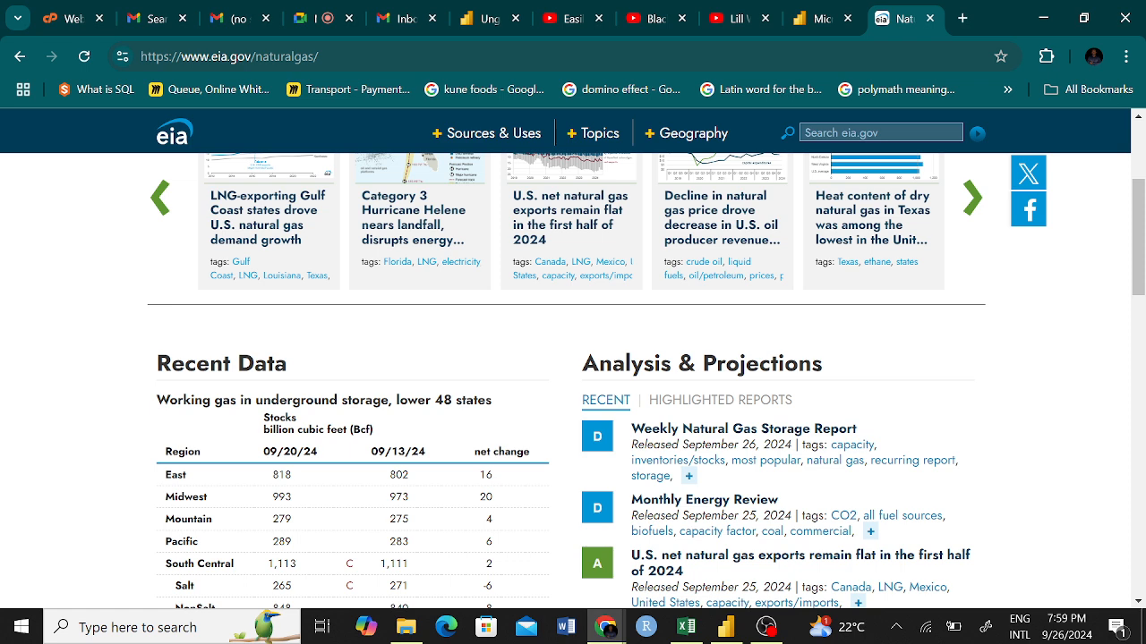
{"action": "left_click", "coordinate": [309, 56]}
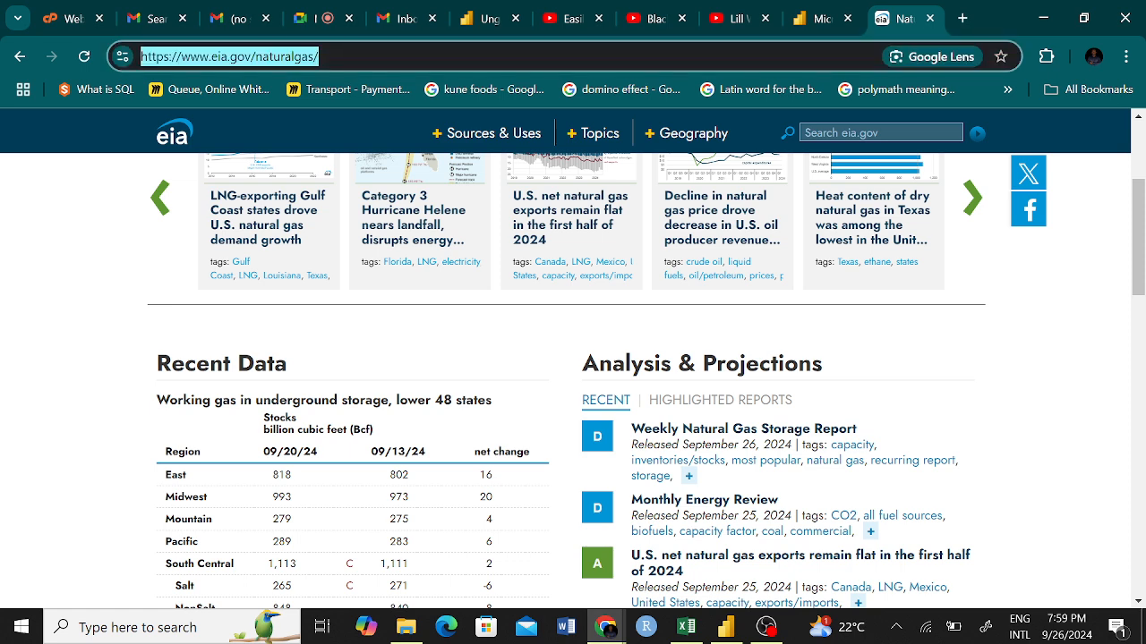
{"action": "left_click", "coordinate": [99, 178]}
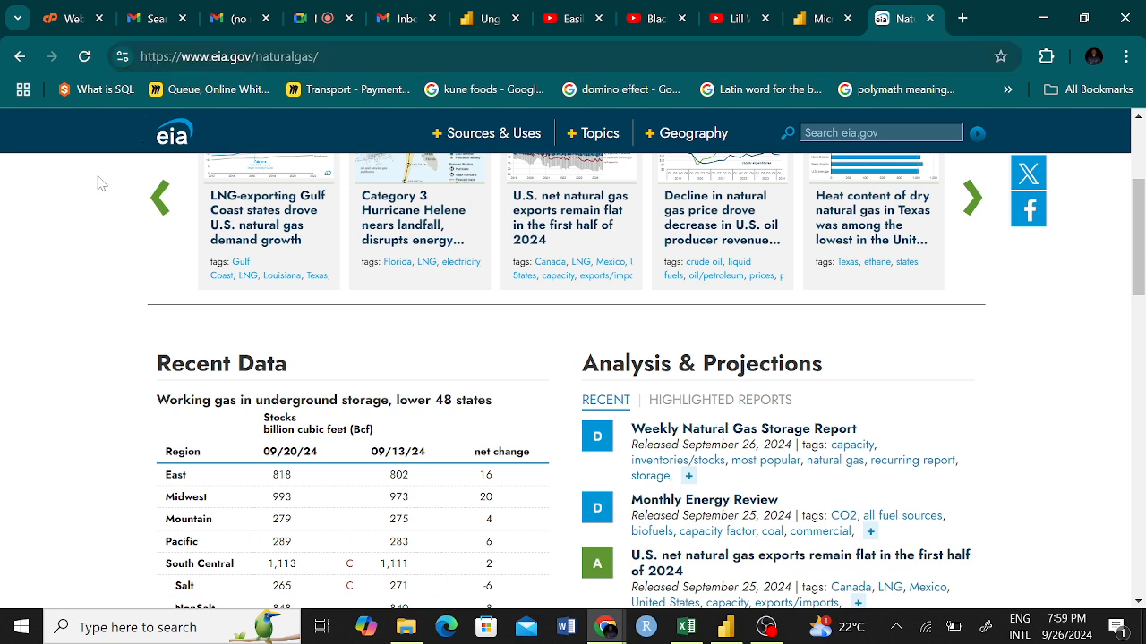
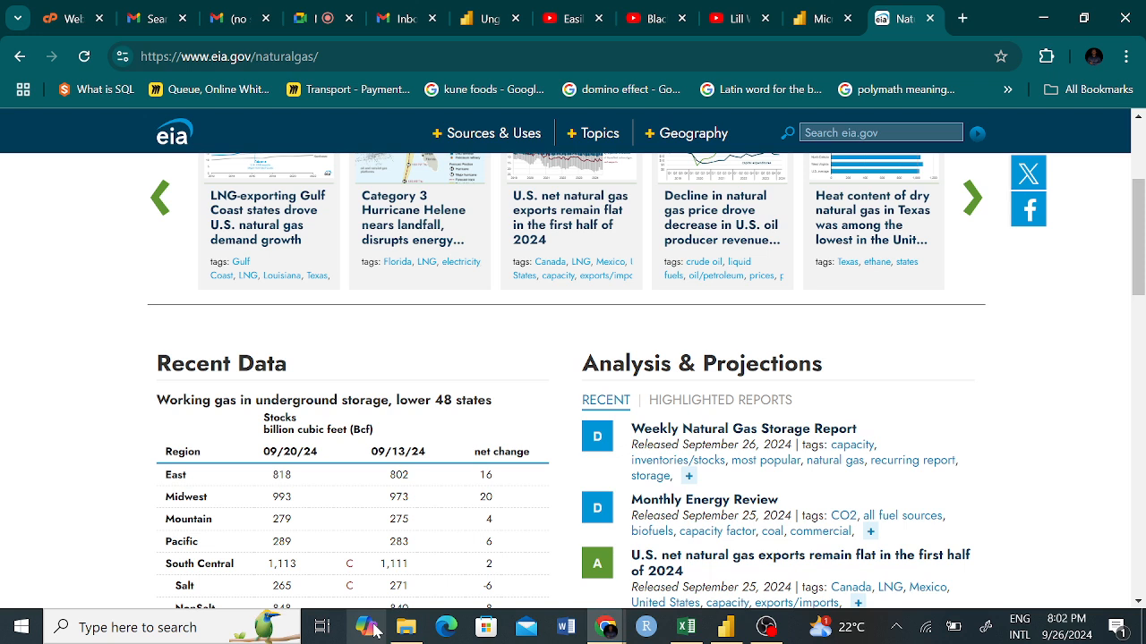
Open the Weekly Natural Gas Storage Report cited as the data source of the Recent Data table.
{"action": "scroll", "coordinate": [358, 428], "scroll_direction": "down", "scroll_amount": 4}
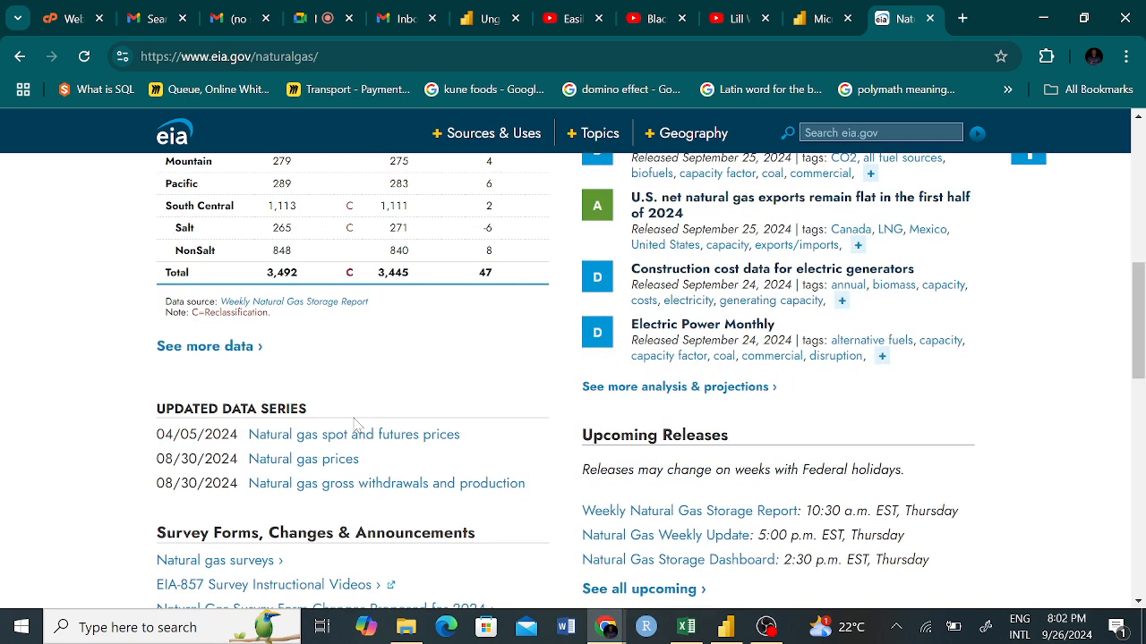
{"action": "left_click", "coordinate": [269, 304]}
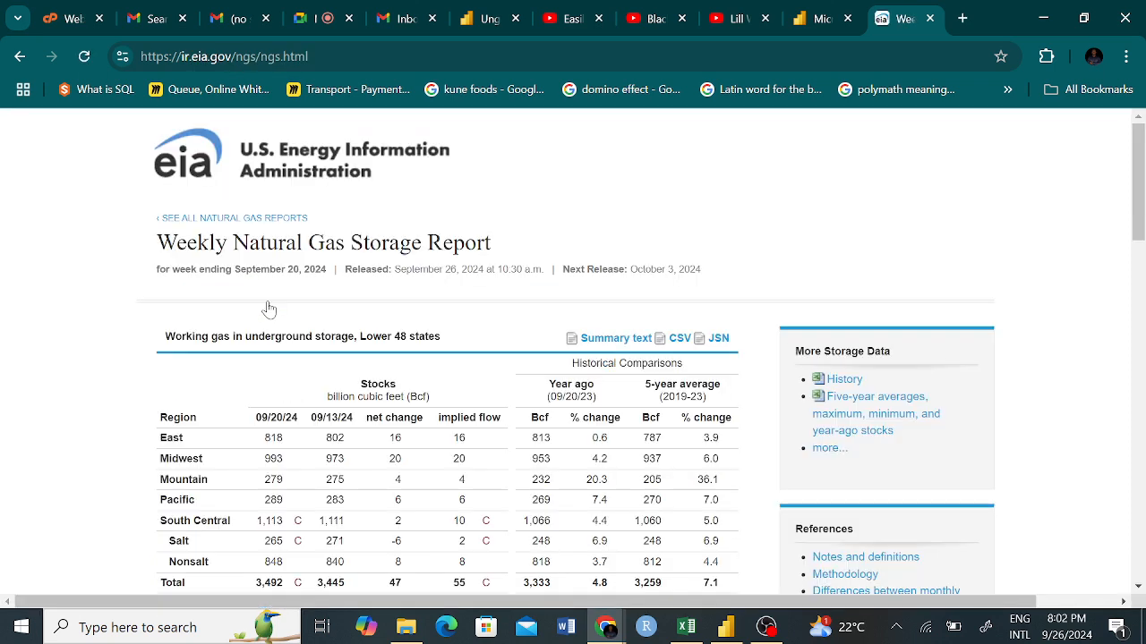
Switch to the Google Meet call, dismiss the screen-sharing notice and enlarge the shared presentation.
{"action": "left_click", "coordinate": [305, 25]}
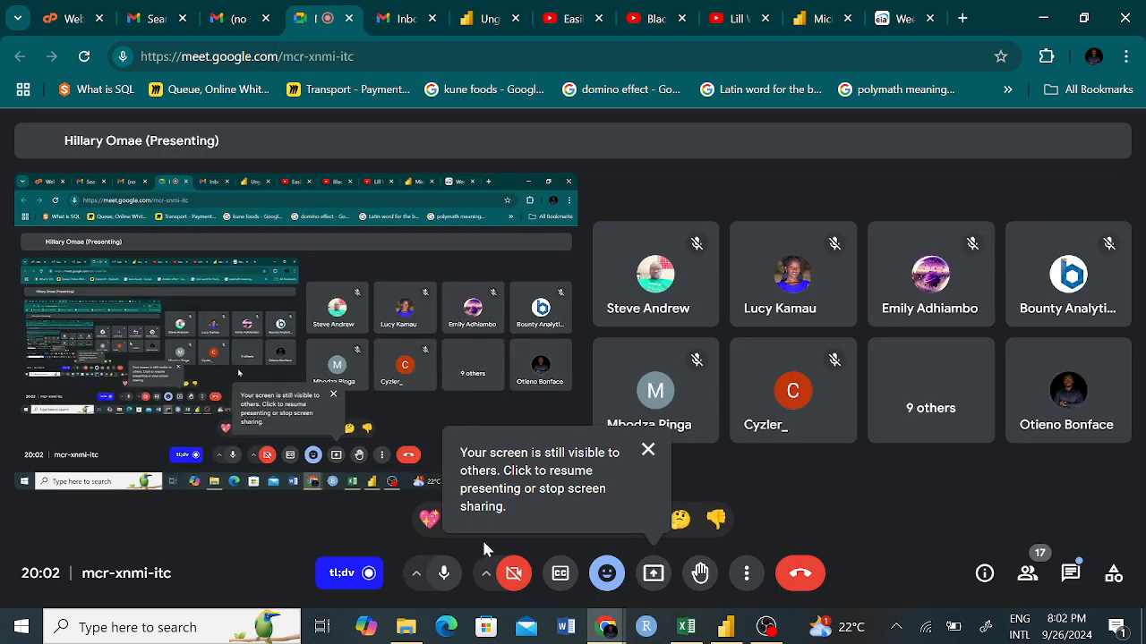
{"action": "left_click", "coordinate": [648, 450]}
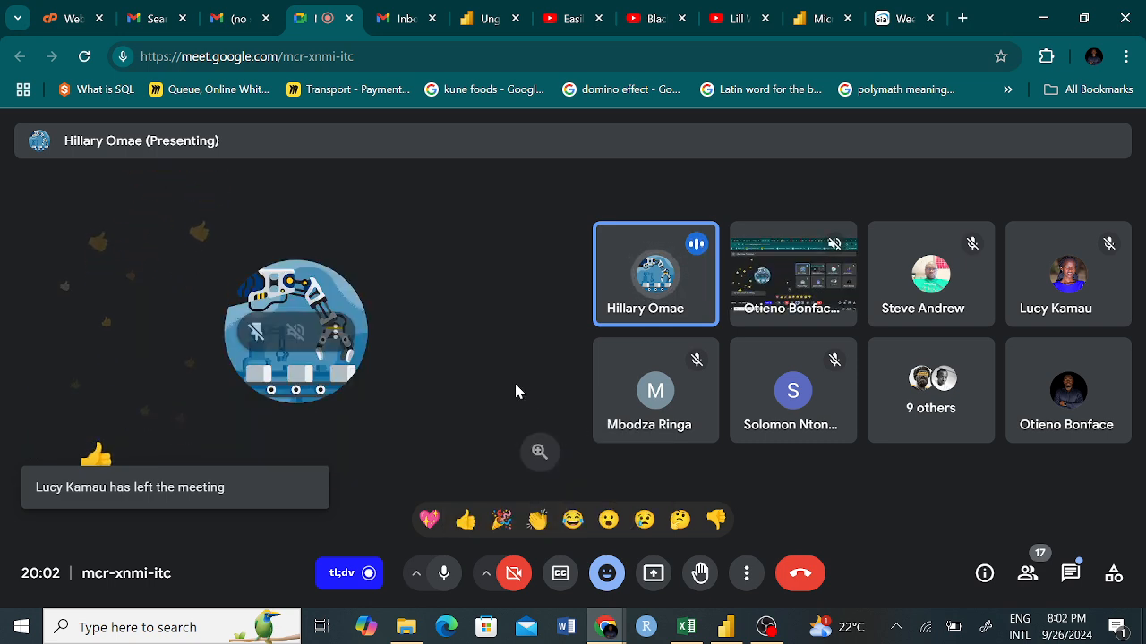
{"action": "scroll", "coordinate": [520, 388], "scroll_direction": "up", "scroll_amount": 5}
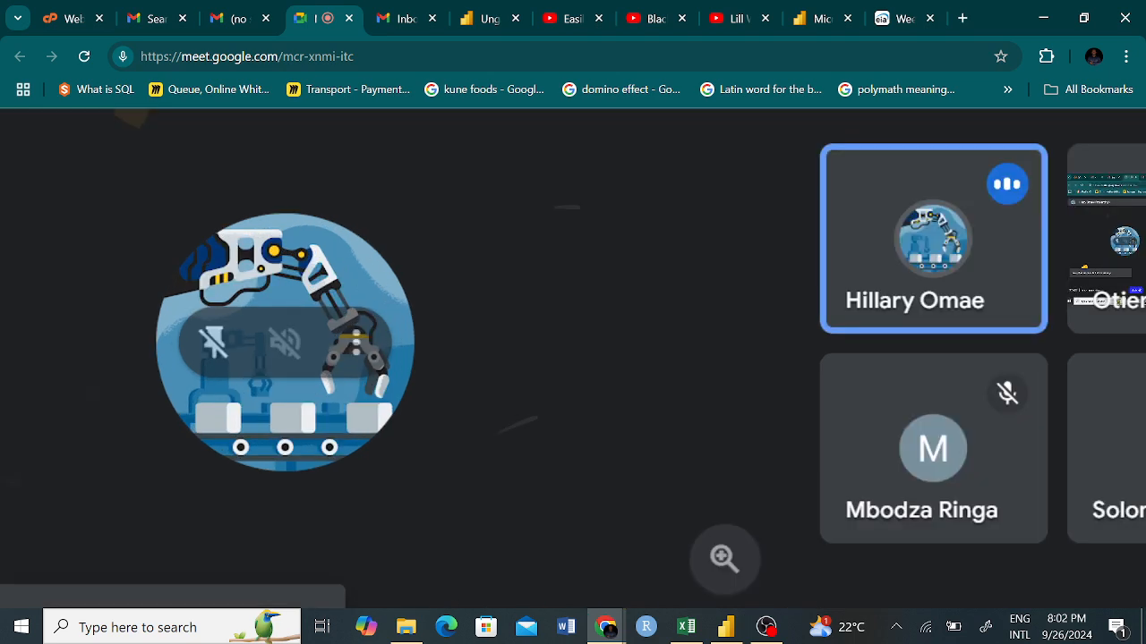
{"action": "scroll", "coordinate": [519, 388], "scroll_direction": "up", "scroll_amount": 1}
{"action": "scroll", "coordinate": [520, 389], "scroll_direction": "left", "scroll_amount": 2}
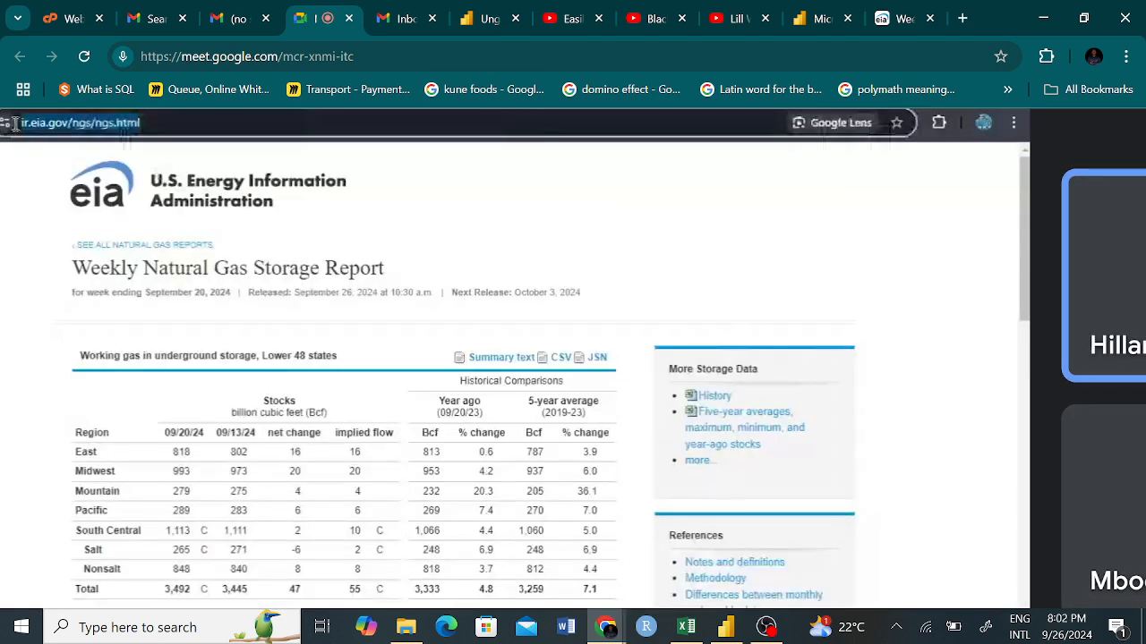
{"action": "scroll", "coordinate": [519, 388], "scroll_direction": "left", "scroll_amount": 1}
{"action": "scroll", "coordinate": [519, 388], "scroll_direction": "left", "scroll_amount": 1}
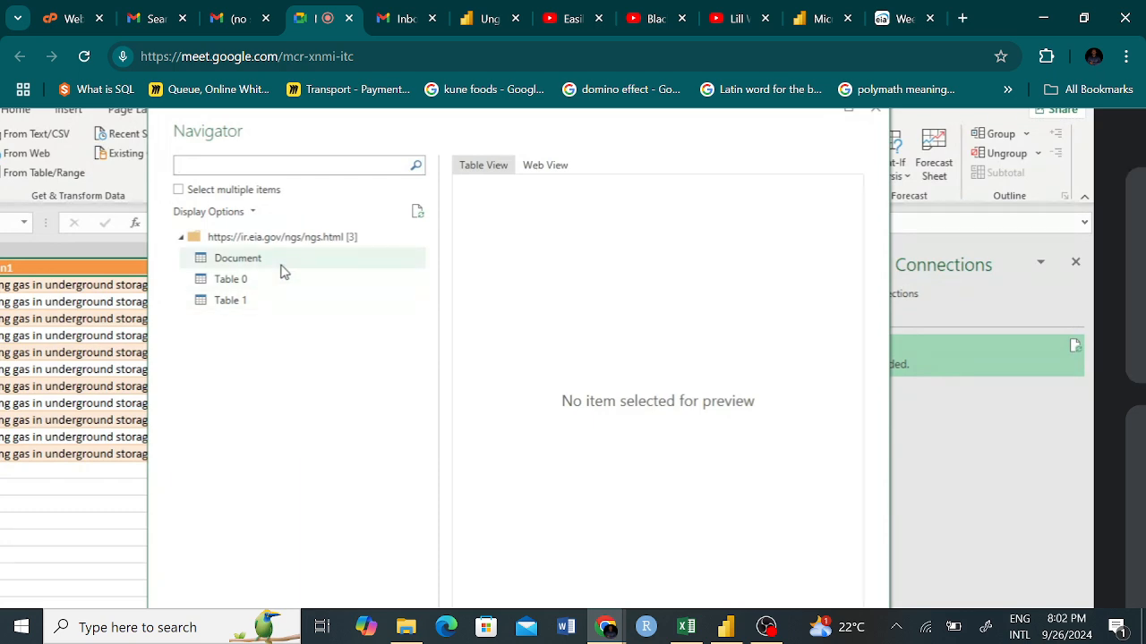
{"action": "left_click", "coordinate": [281, 263]}
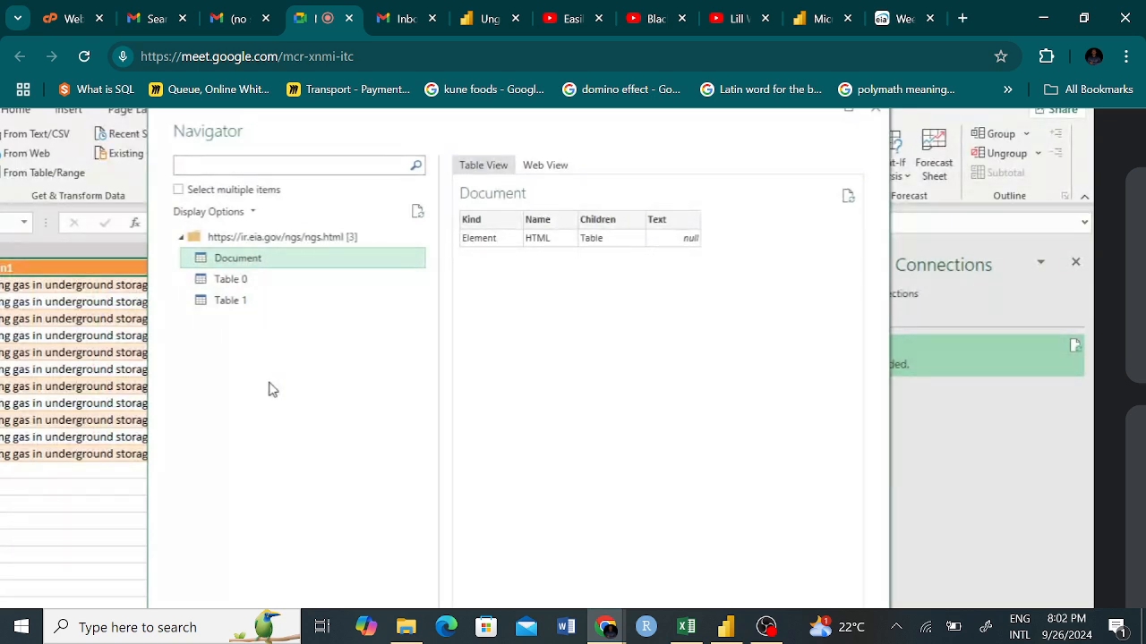
{"action": "left_click", "coordinate": [246, 281]}
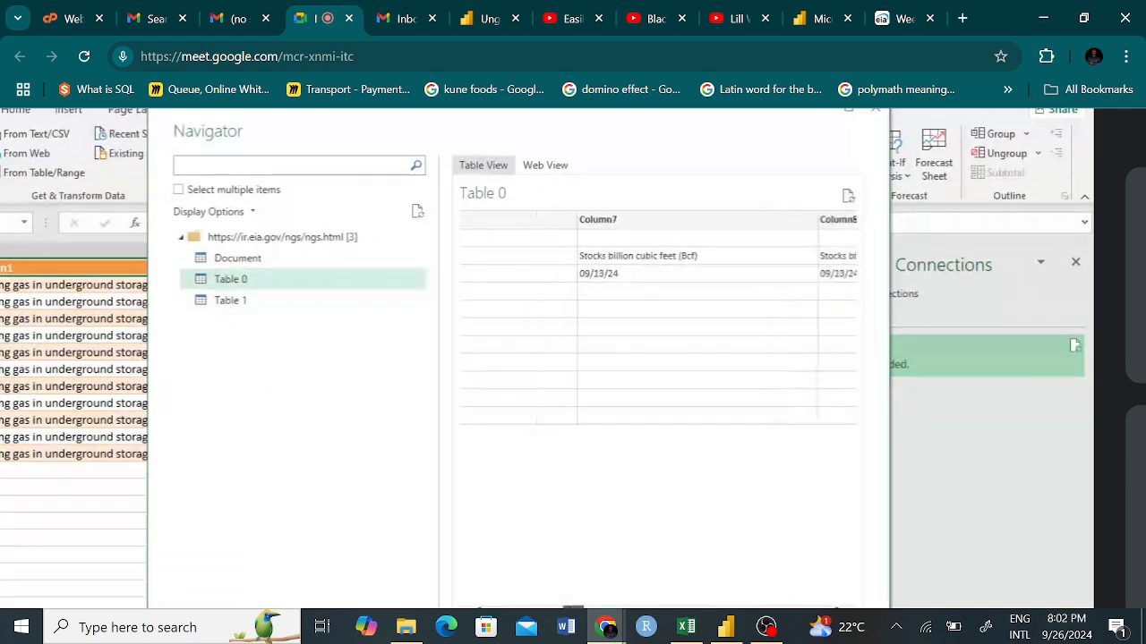
{"action": "left_click", "coordinate": [297, 304]}
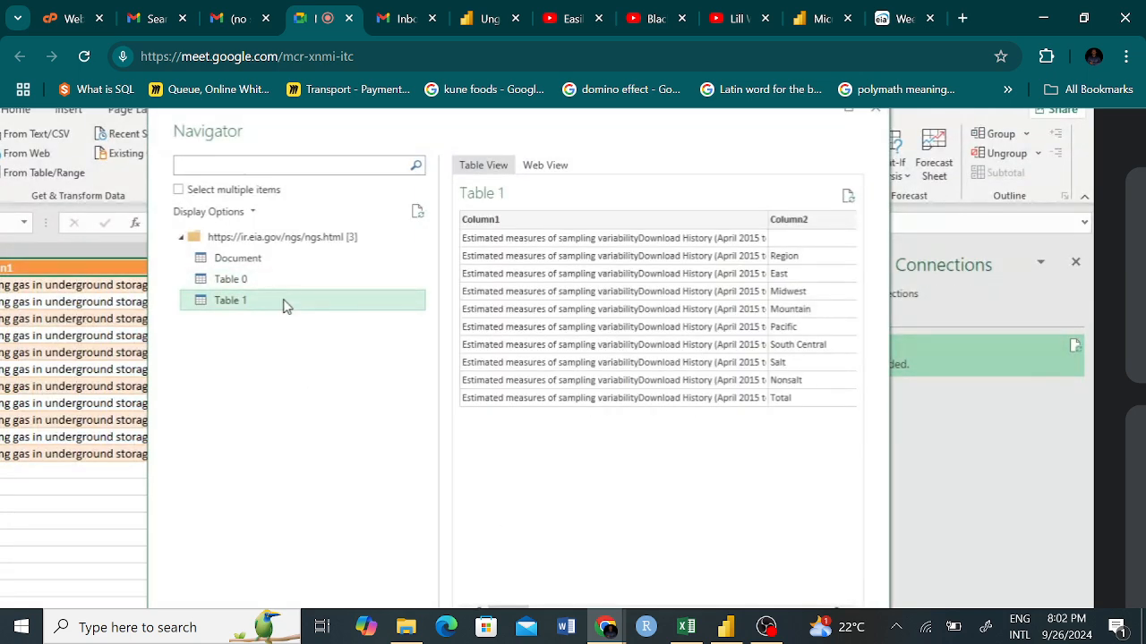
{"action": "left_click_drag", "start_coordinate": [514, 608], "coordinate": [502, 581]}
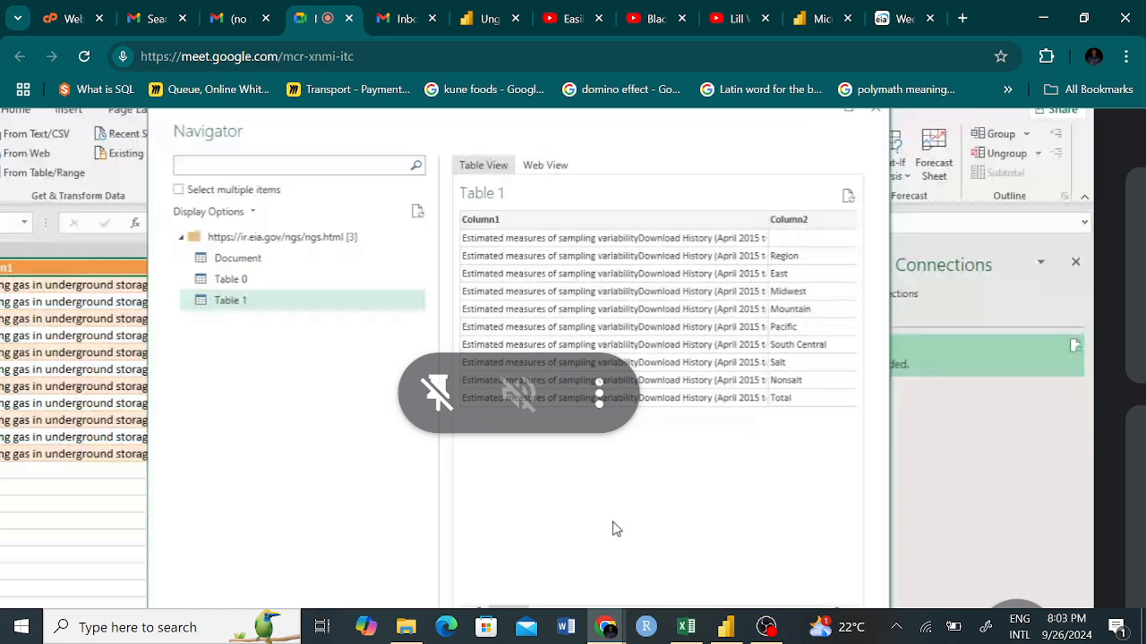
{"action": "scroll", "coordinate": [627, 454], "scroll_direction": "down", "scroll_amount": 2}
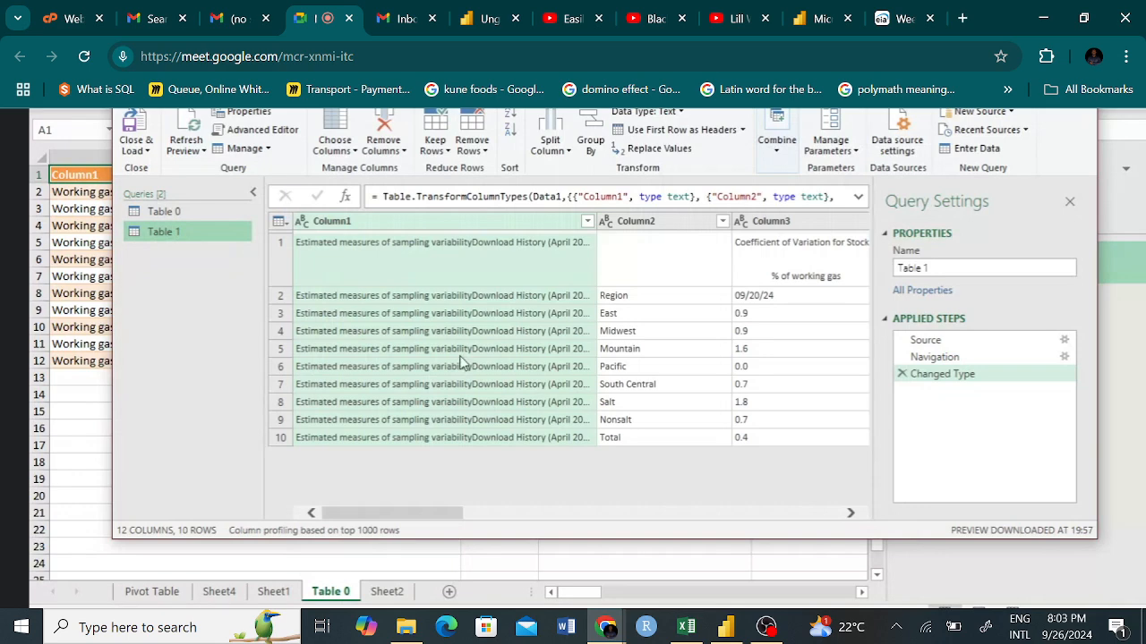
Examine the Table 1 query's Column1, Column2 and Column3, including the first-row text and the region rows.
{"action": "left_click", "coordinate": [614, 254]}
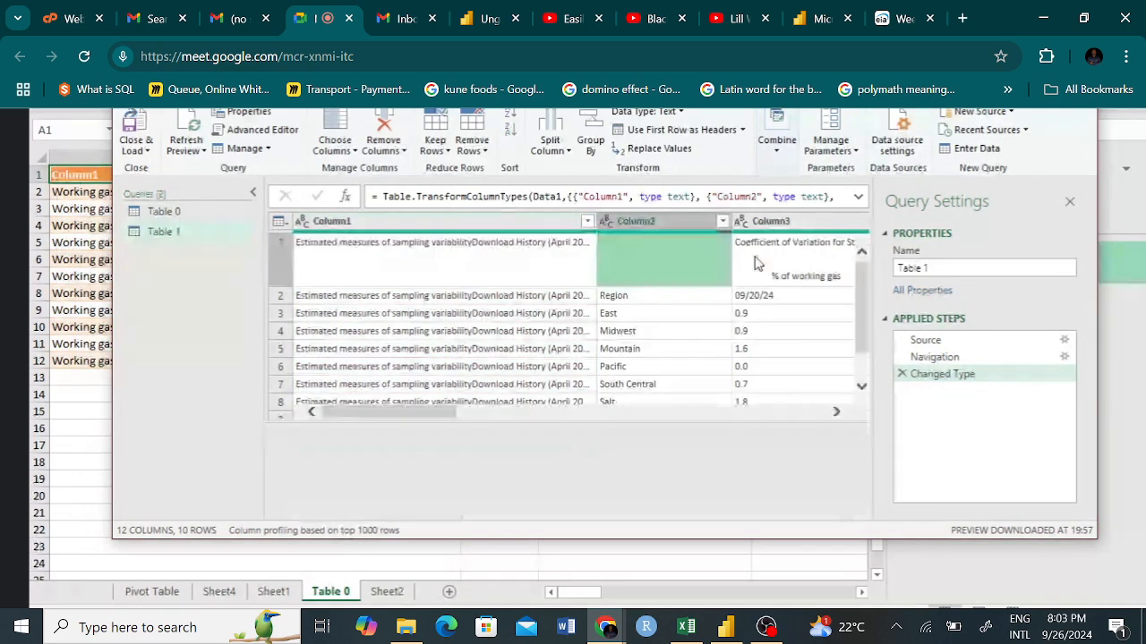
{"action": "left_click", "coordinate": [758, 263]}
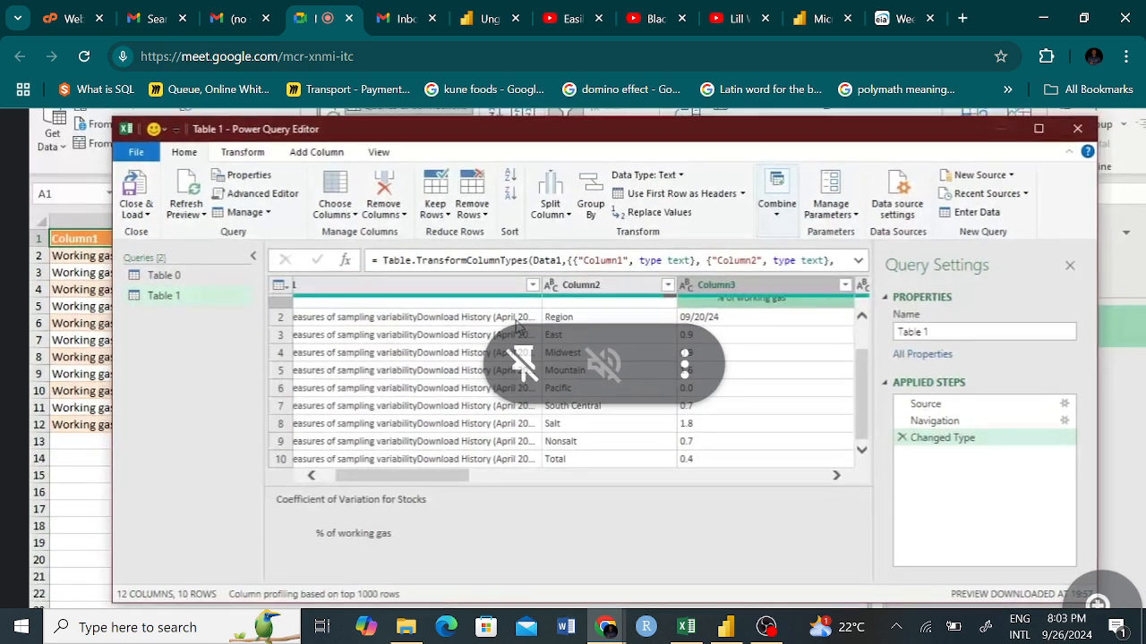
{"action": "scroll", "coordinate": [855, 368], "scroll_direction": "up", "scroll_amount": 1}
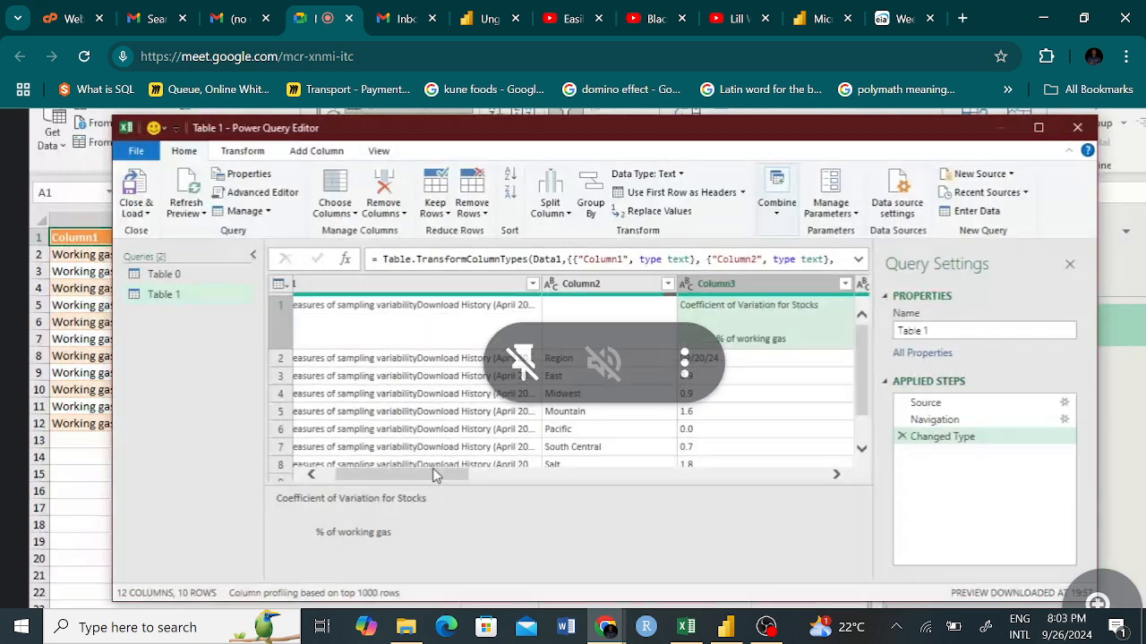
{"action": "left_click_drag", "start_coordinate": [436, 475], "coordinate": [447, 421]}
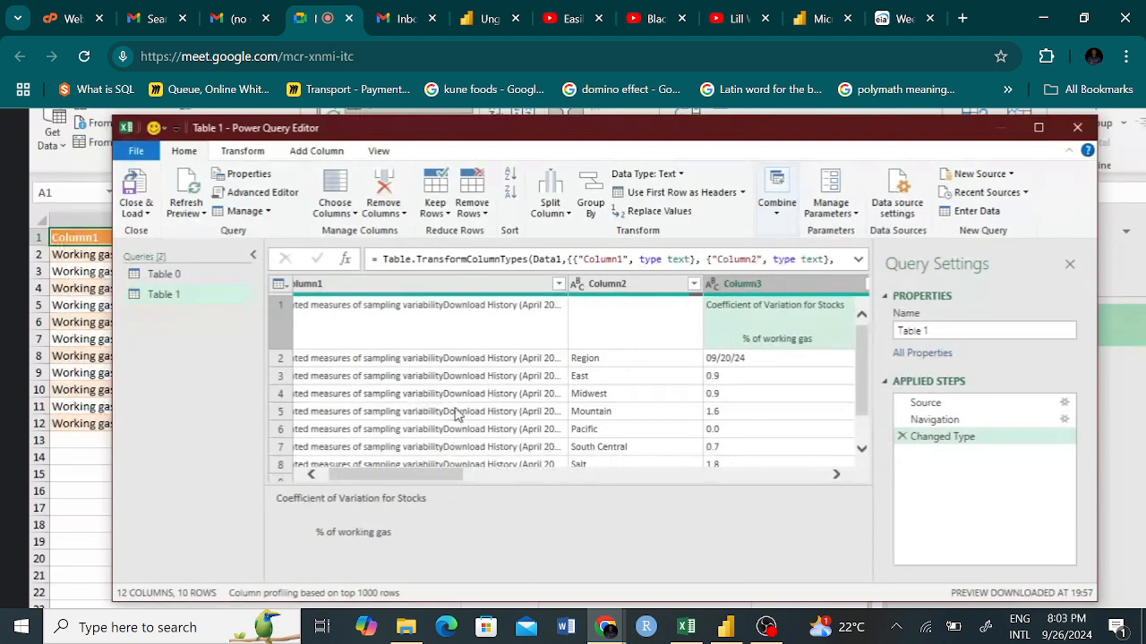
{"action": "left_click", "coordinate": [561, 313]}
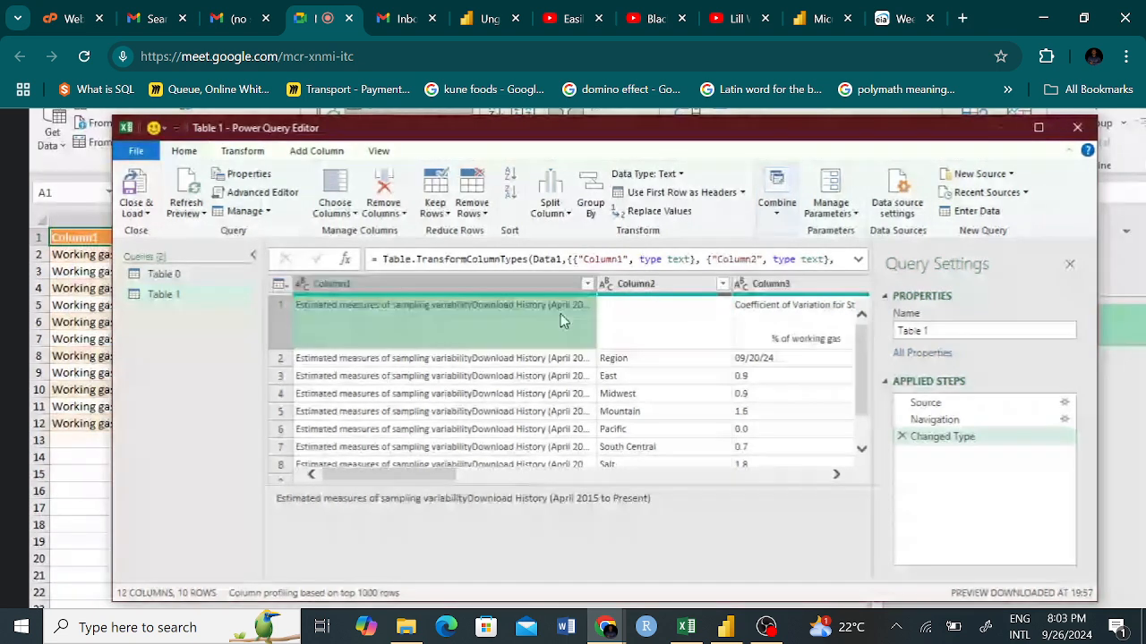
{"action": "left_click", "coordinate": [627, 284]}
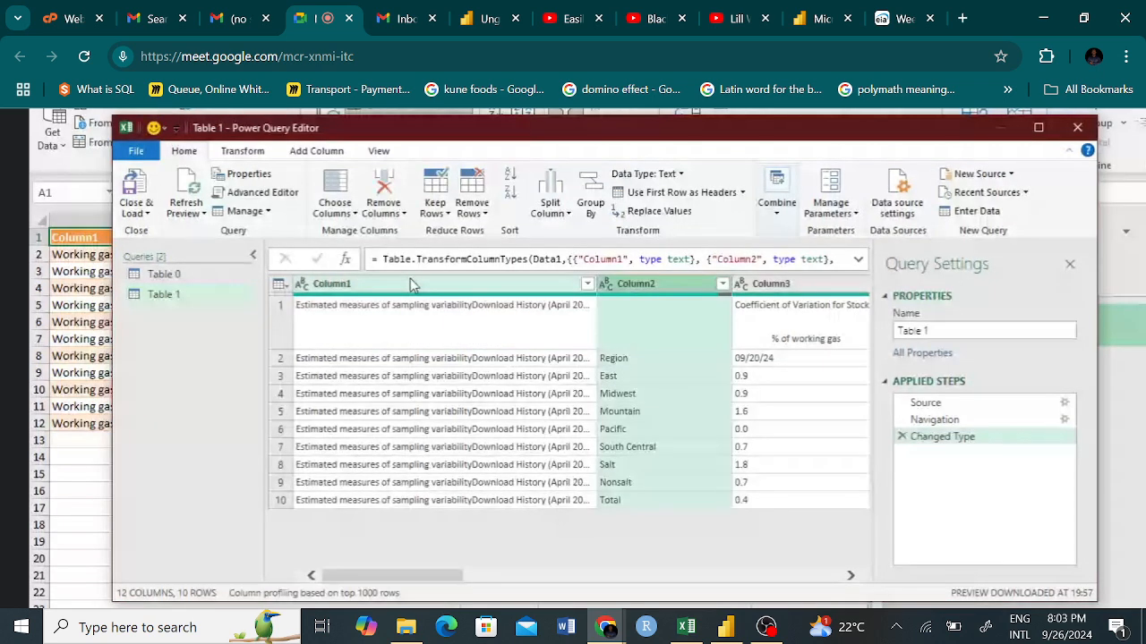
{"action": "double_click", "coordinate": [365, 283]}
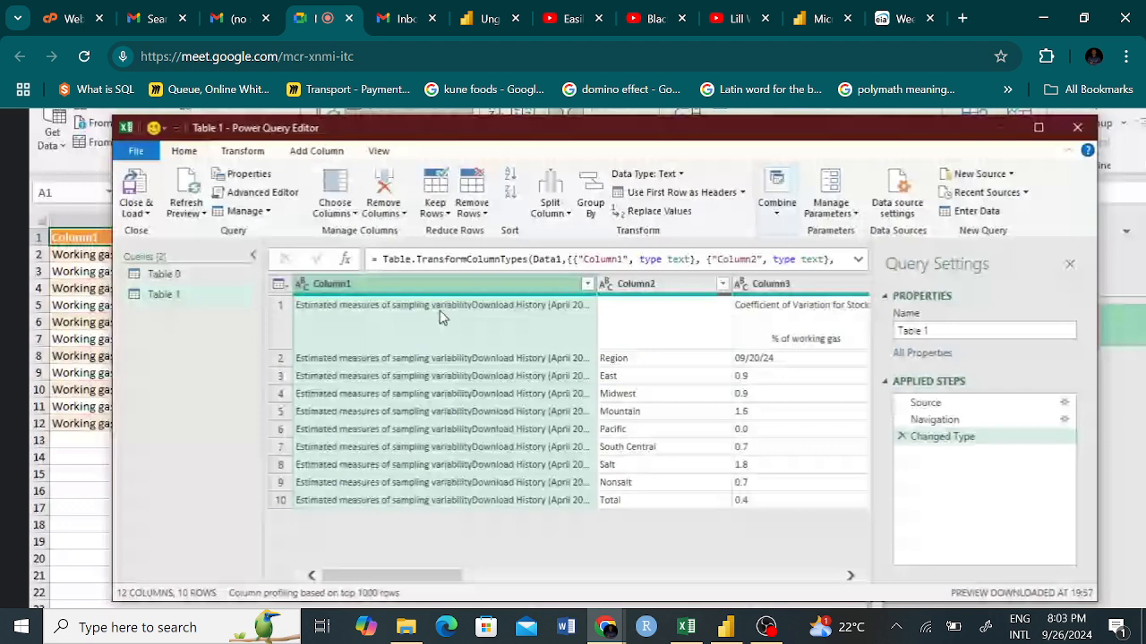
{"action": "left_click", "coordinate": [615, 320]}
{"action": "scroll", "coordinate": [470, 425], "scroll_direction": "down", "scroll_amount": 3}
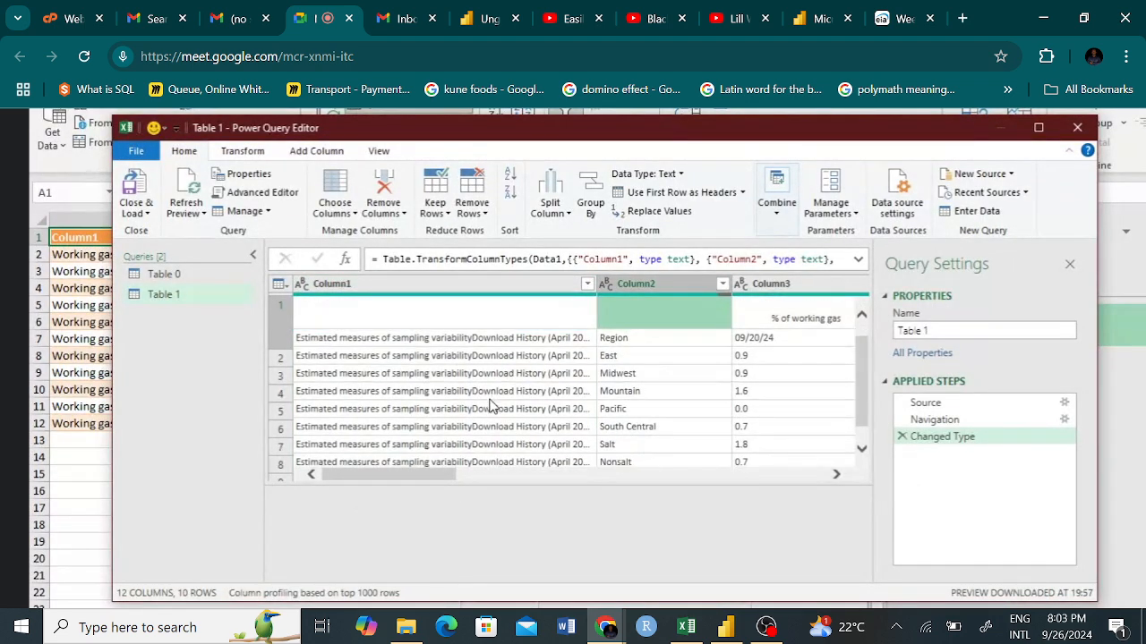
{"action": "scroll", "coordinate": [489, 405], "scroll_direction": "up", "scroll_amount": 3}
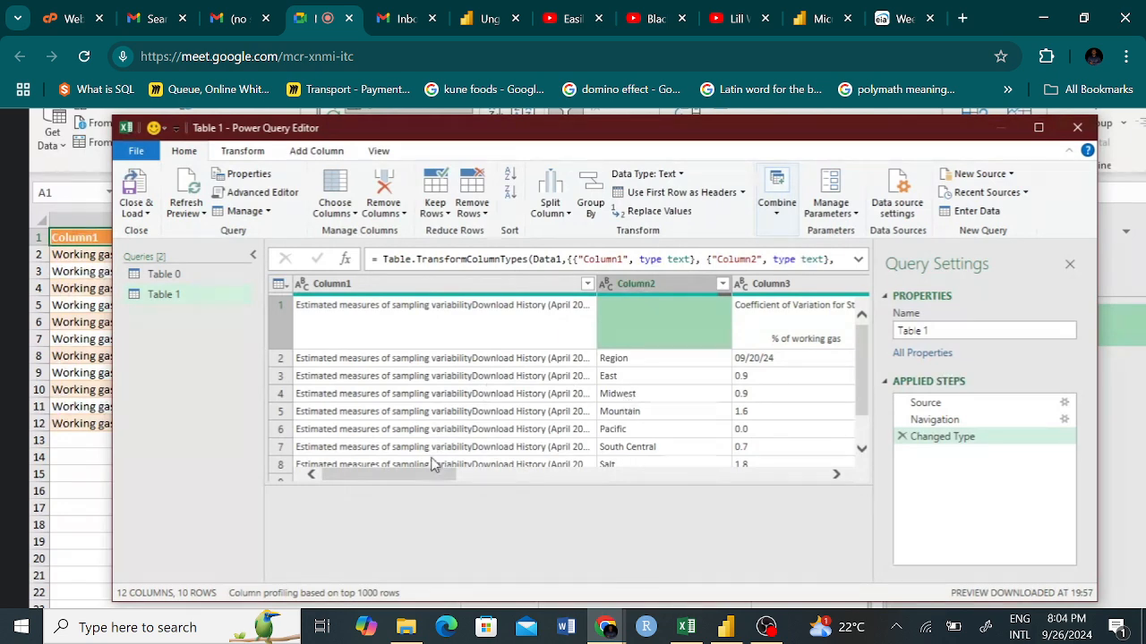
{"action": "scroll", "coordinate": [555, 410], "scroll_direction": "down", "scroll_amount": 2}
{"action": "scroll", "coordinate": [484, 421], "scroll_direction": "up", "scroll_amount": 2}
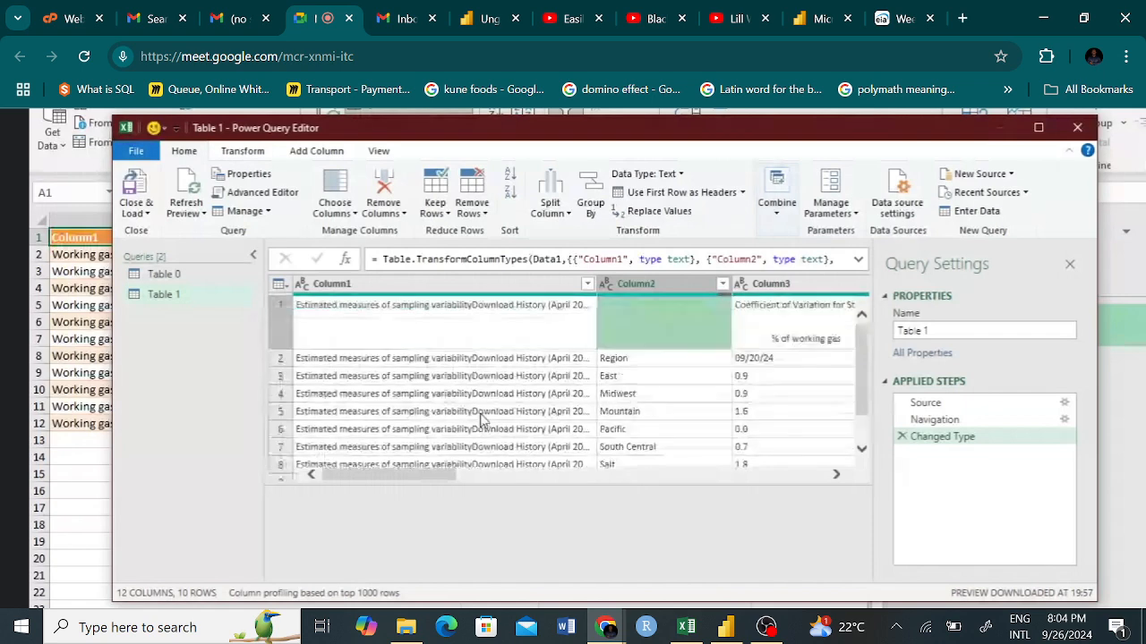
Remove Column4 and Column5 from the Table 1 query.
{"action": "left_click_drag", "start_coordinate": [429, 481], "coordinate": [533, 478]}
{"action": "scroll", "coordinate": [642, 410], "scroll_direction": "down", "scroll_amount": 1}
{"action": "scroll", "coordinate": [643, 411], "scroll_direction": "up", "scroll_amount": 1}
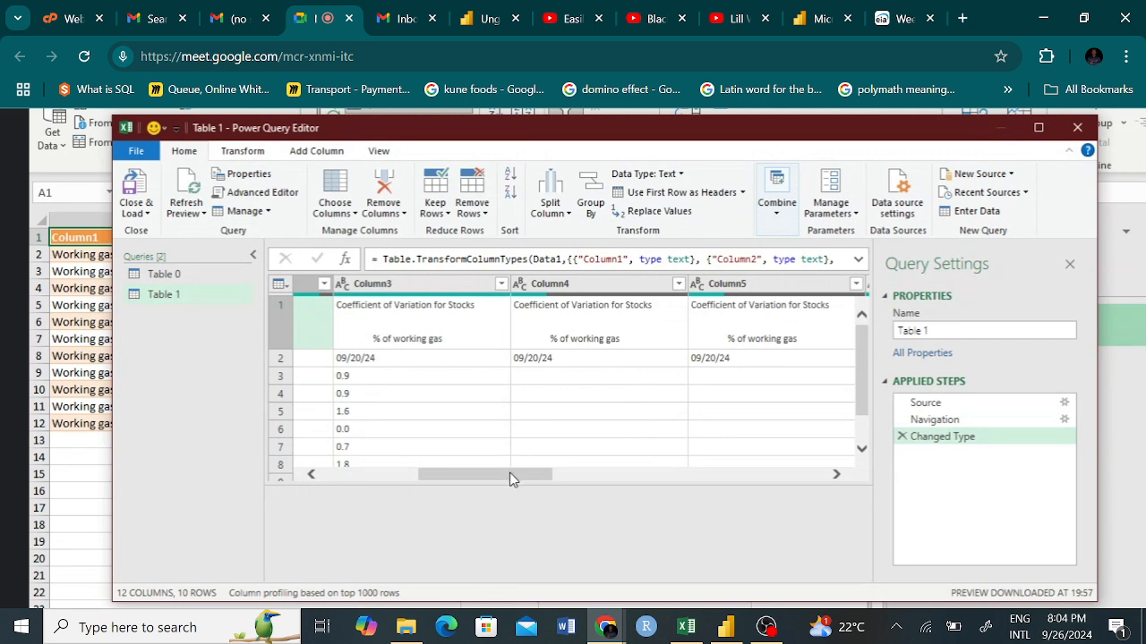
{"action": "left_click_drag", "start_coordinate": [509, 479], "coordinate": [516, 477]}
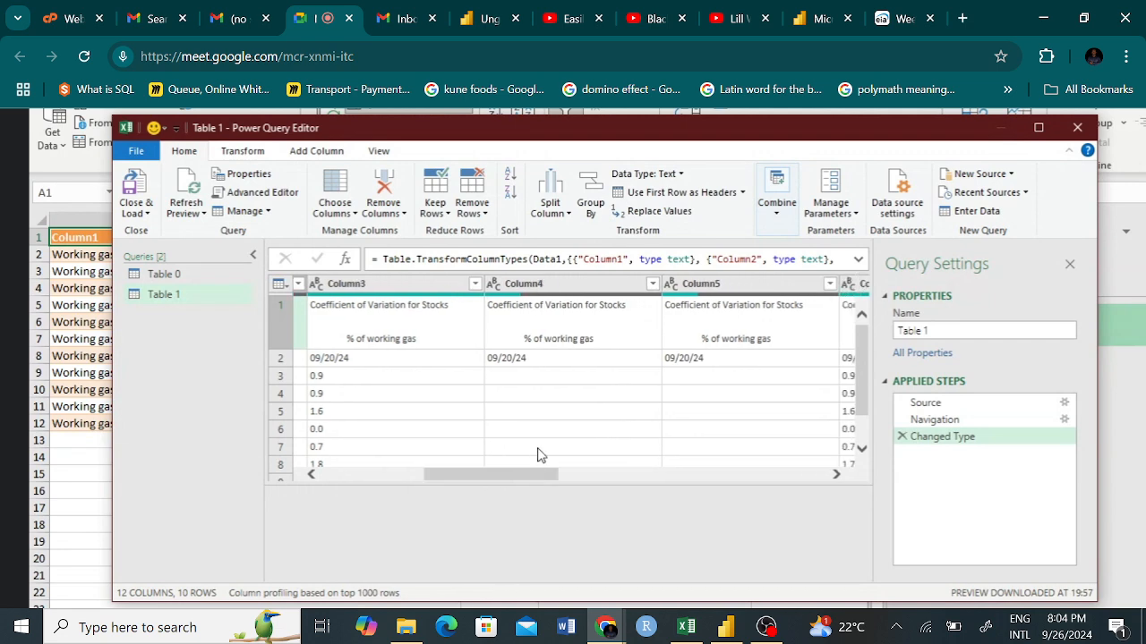
{"action": "left_click", "coordinate": [576, 286]}
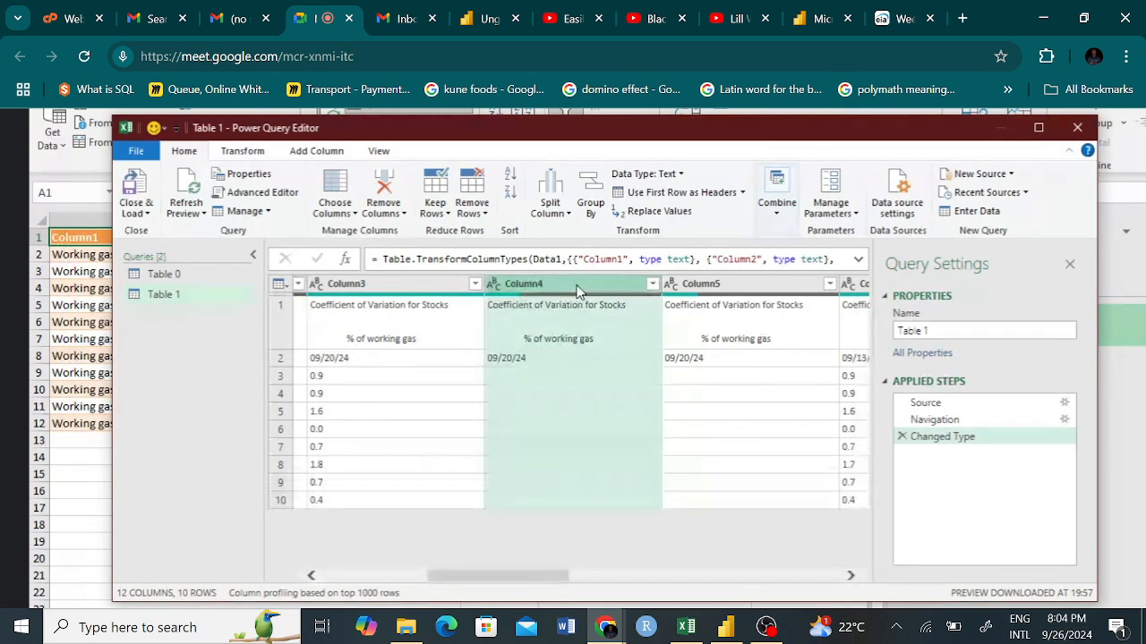
{"action": "key", "text": "Delete"}
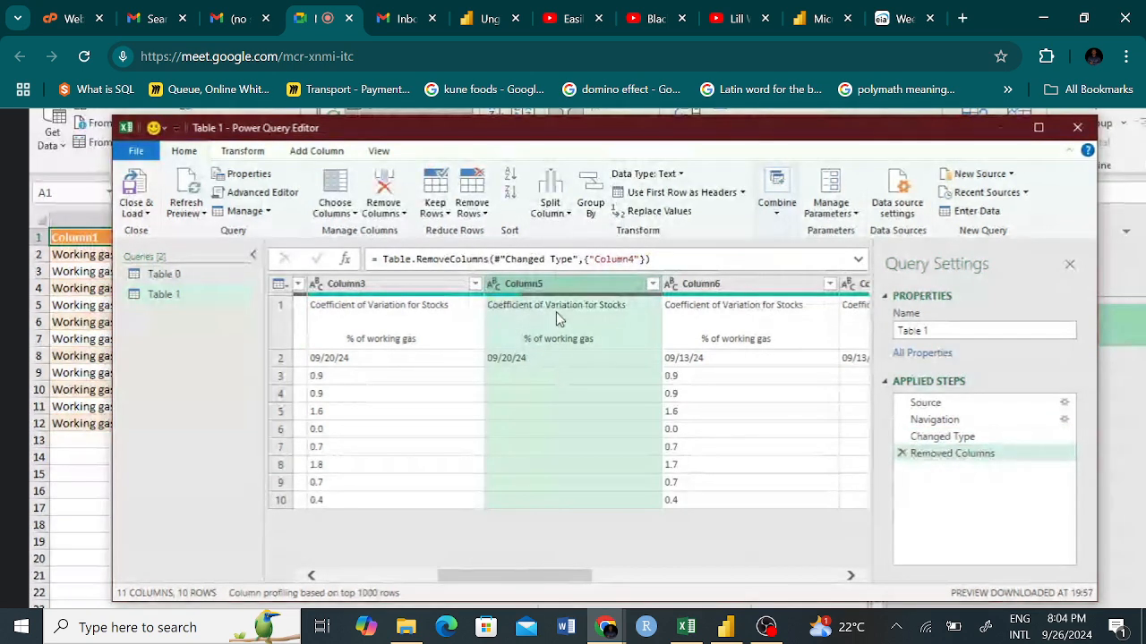
{"action": "key", "text": "Delete"}
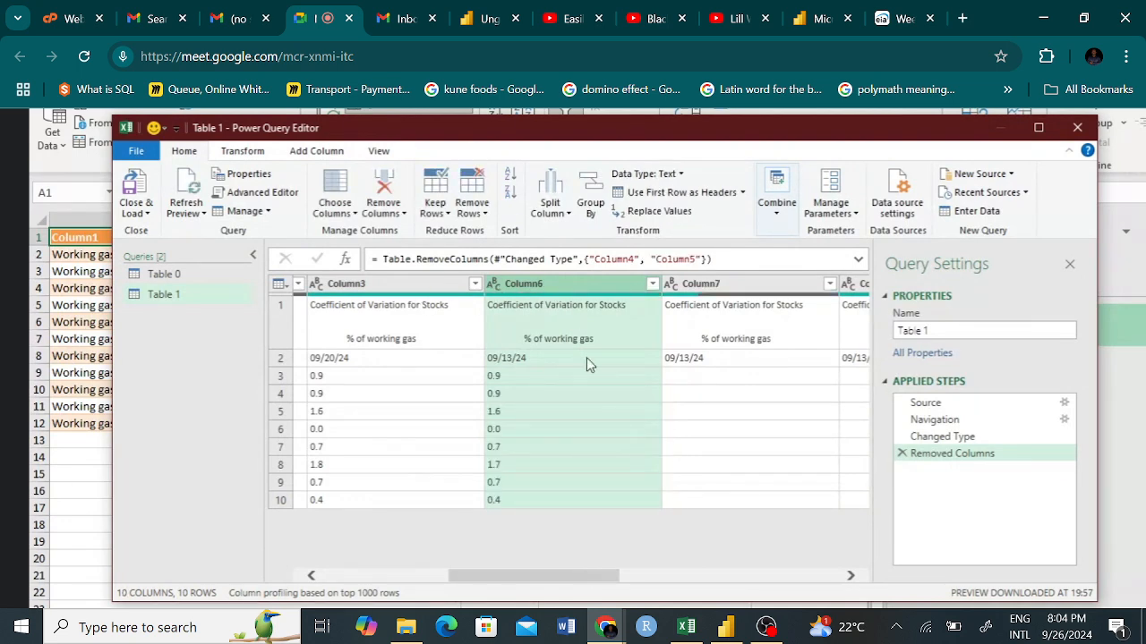
Look over the remaining query columns, and load Table 1 into the workbook to review its columns there.
{"action": "left_click_drag", "start_coordinate": [540, 579], "coordinate": [582, 568]}
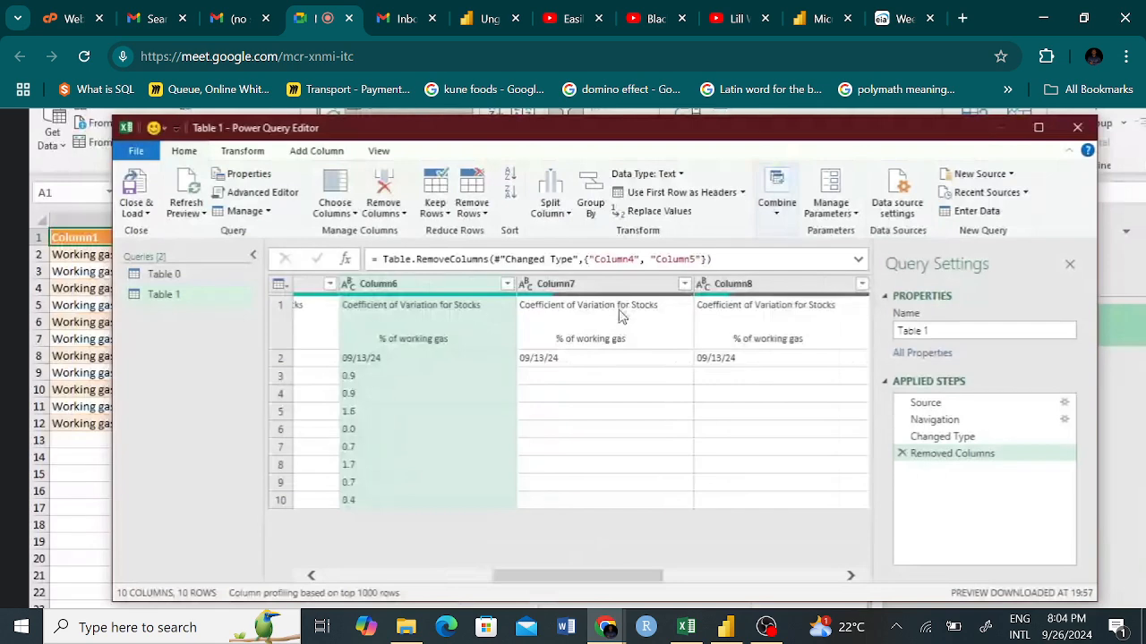
{"action": "left_click", "coordinate": [566, 286]}
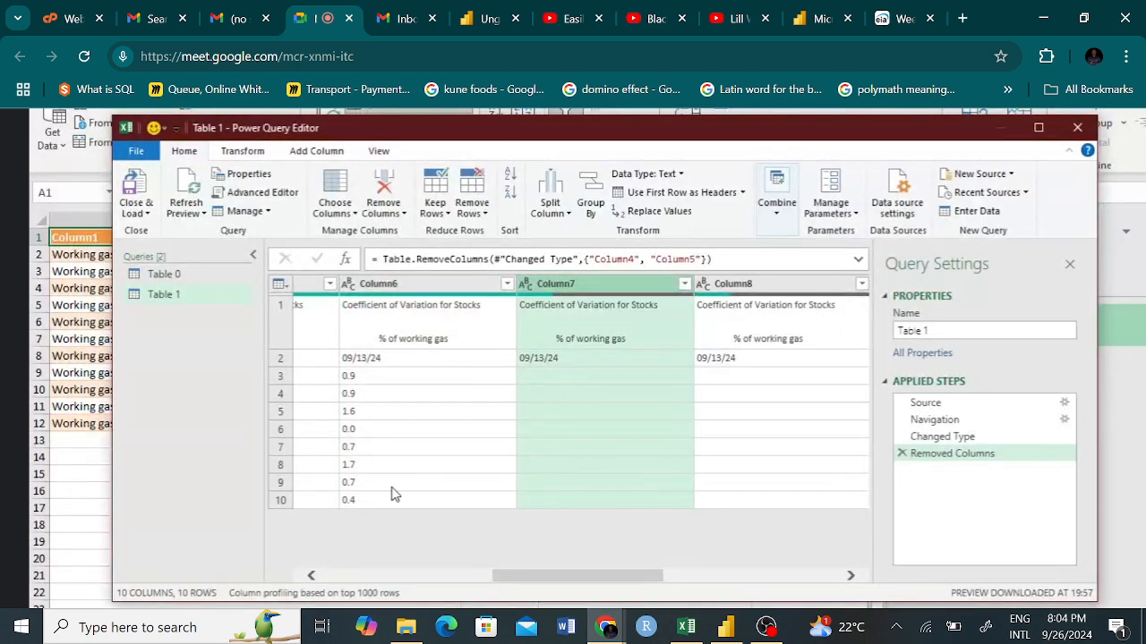
{"action": "left_click_drag", "start_coordinate": [532, 586], "coordinate": [396, 582]}
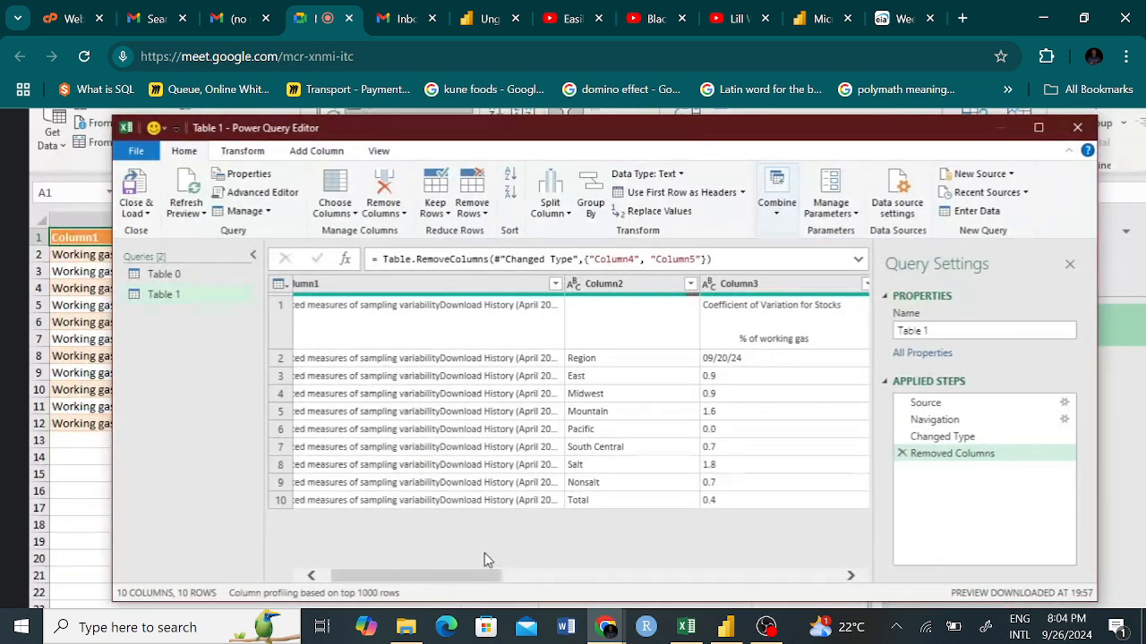
{"action": "left_click", "coordinate": [134, 210]}
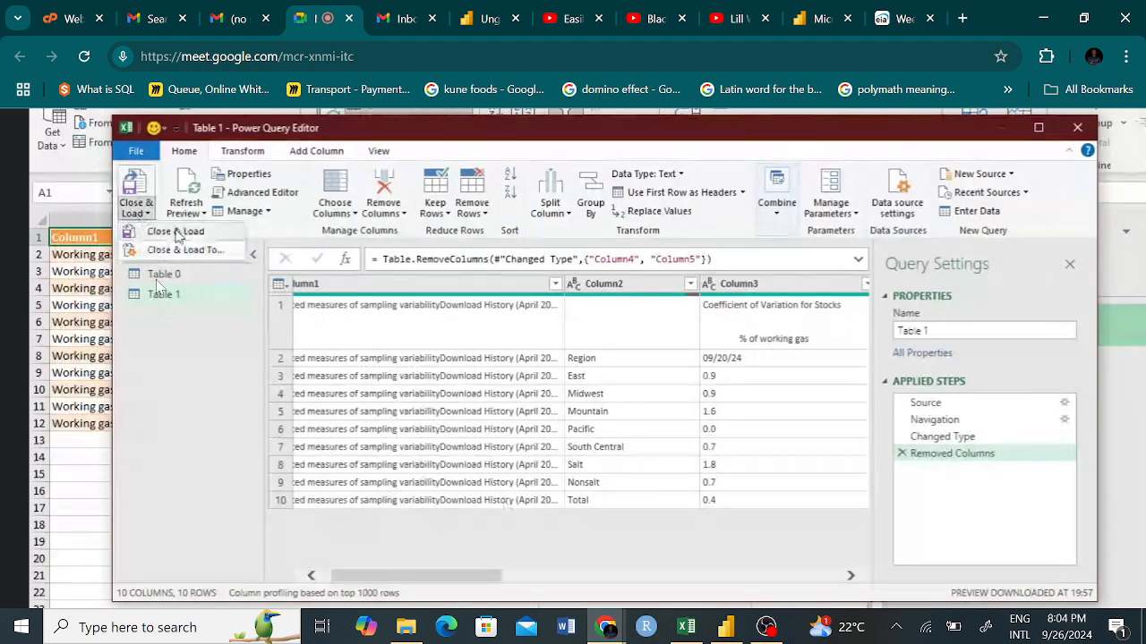
{"action": "left_click", "coordinate": [176, 233]}
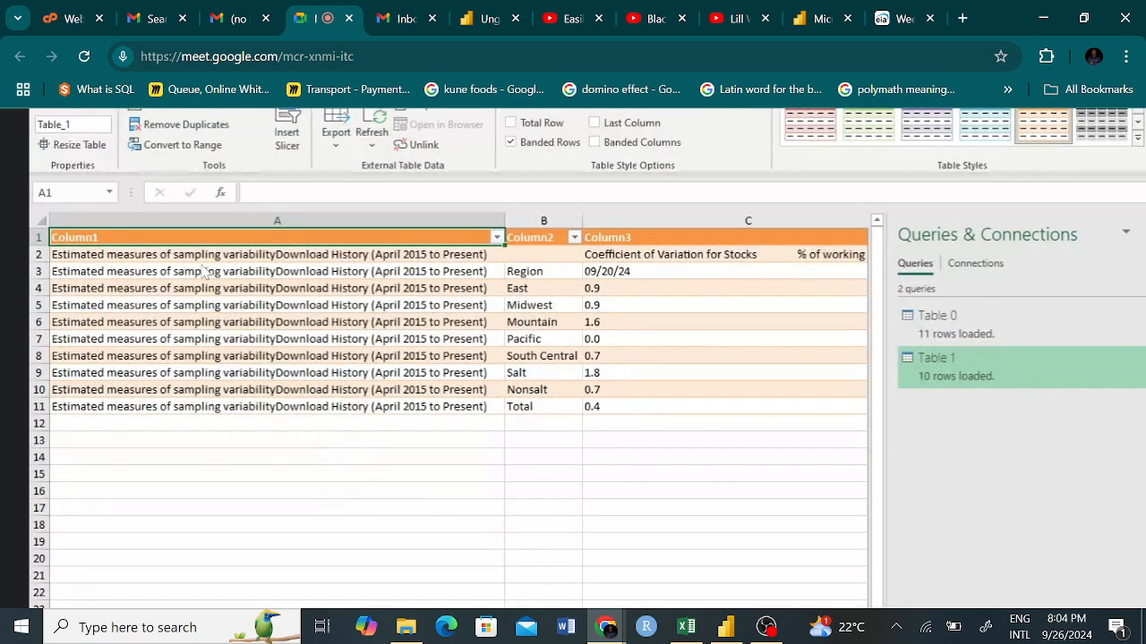
{"action": "scroll", "coordinate": [255, 329], "scroll_direction": "right", "scroll_amount": 3}
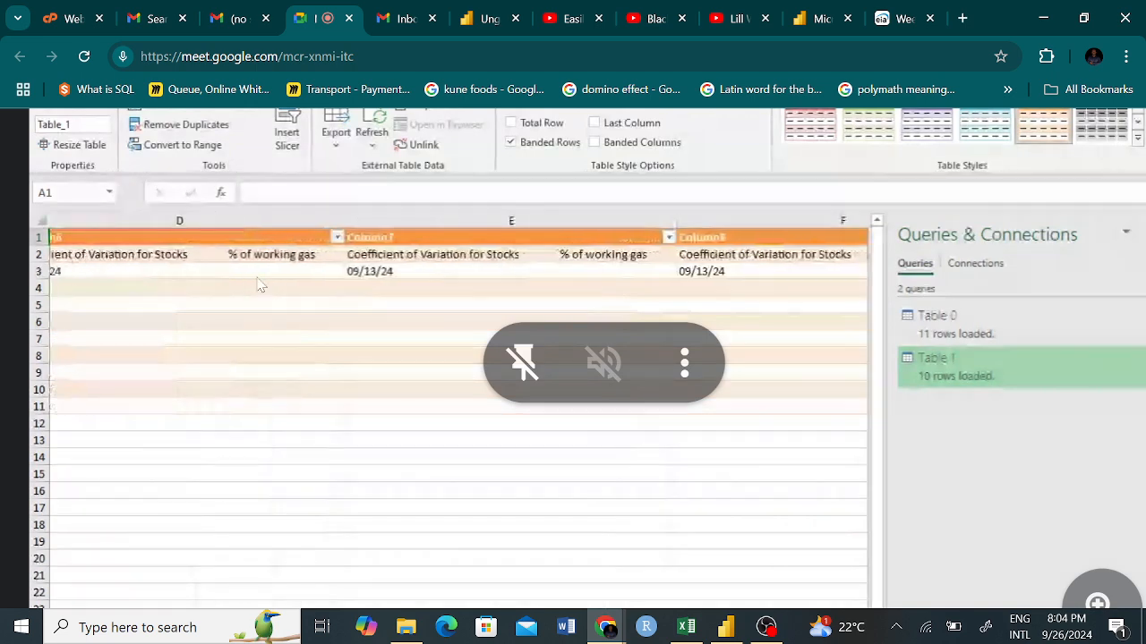
{"action": "scroll", "coordinate": [255, 329], "scroll_direction": "down", "scroll_amount": 5, "text": "ctrl"}
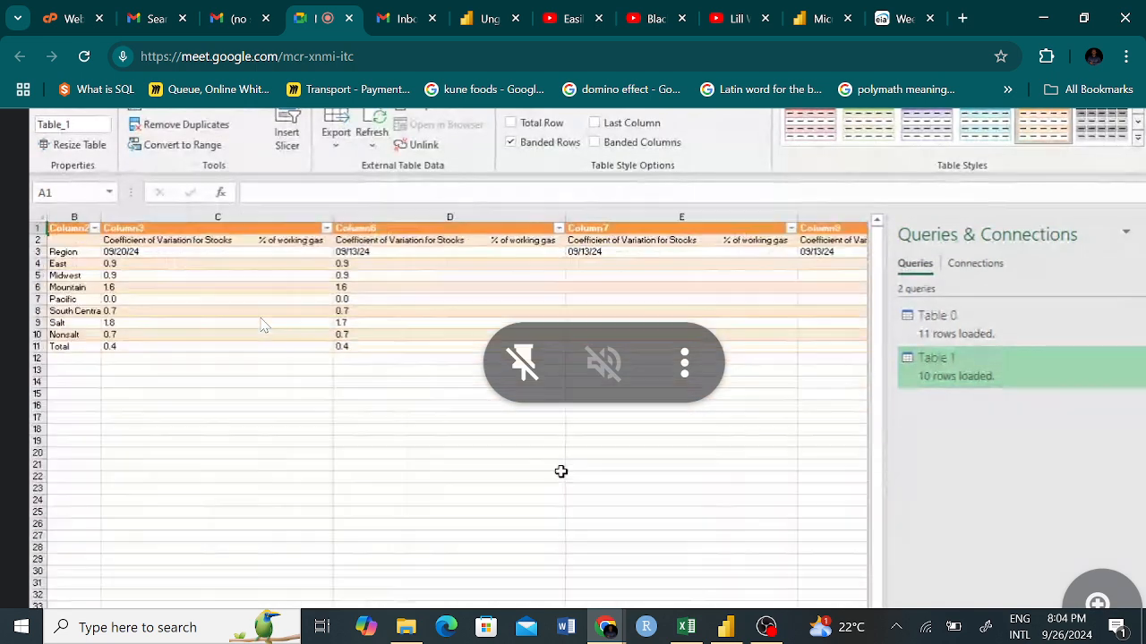
{"action": "scroll", "coordinate": [260, 322], "scroll_direction": "up", "scroll_amount": 3, "text": "ctrl"}
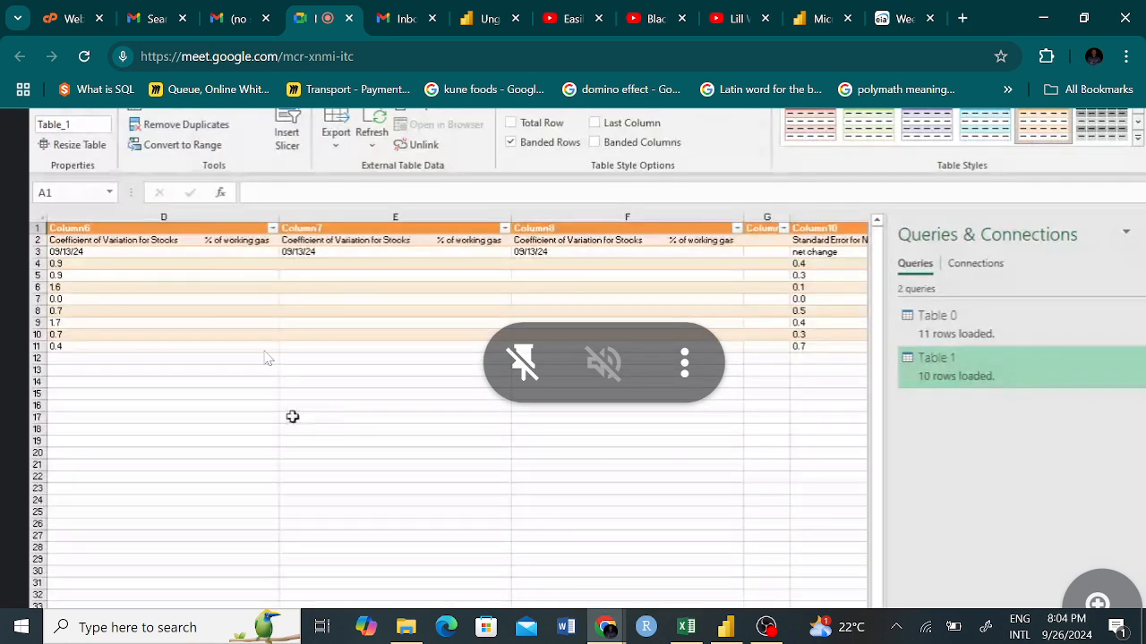
Review the loaded Table 1 from its first column and header row, and switch to the Chrome browser window.
{"action": "scroll", "coordinate": [253, 350], "scroll_direction": "up", "scroll_amount": 3, "text": "ctrl"}
{"action": "scroll", "coordinate": [254, 350], "scroll_direction": "left", "scroll_amount": 3}
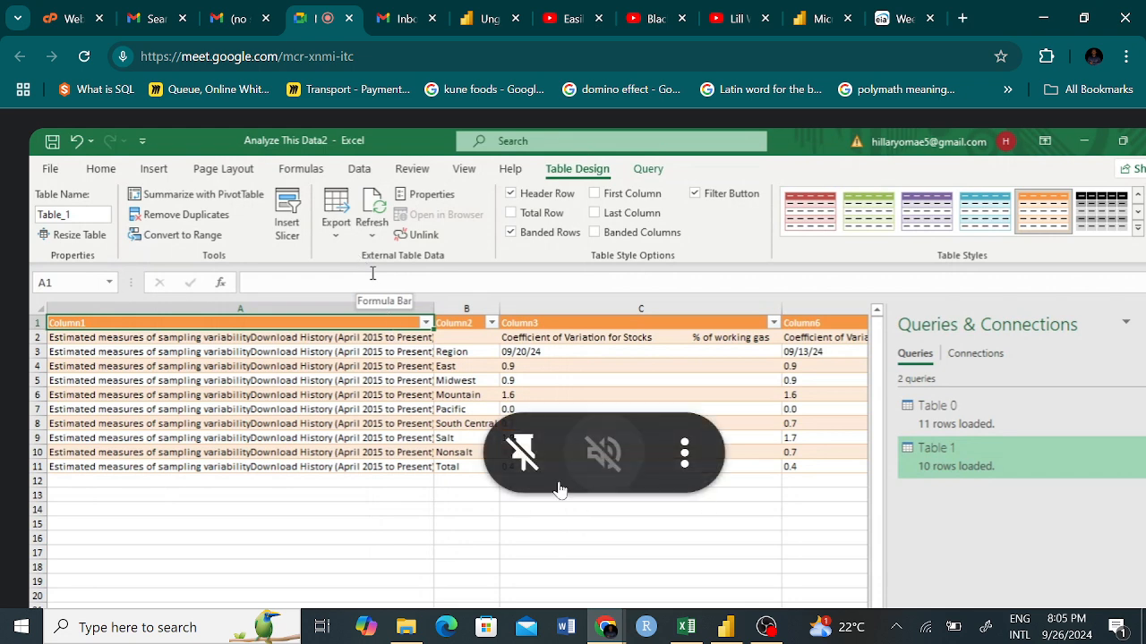
{"action": "key", "text": "alt+Tab"}
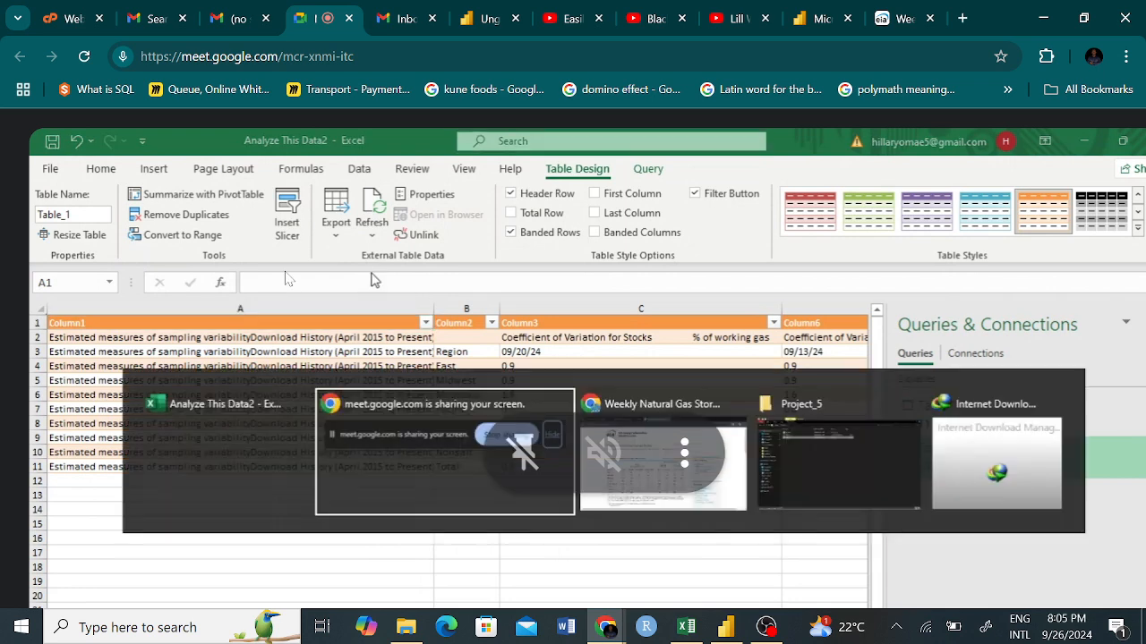
{"action": "key", "text": "alt+Tab"}
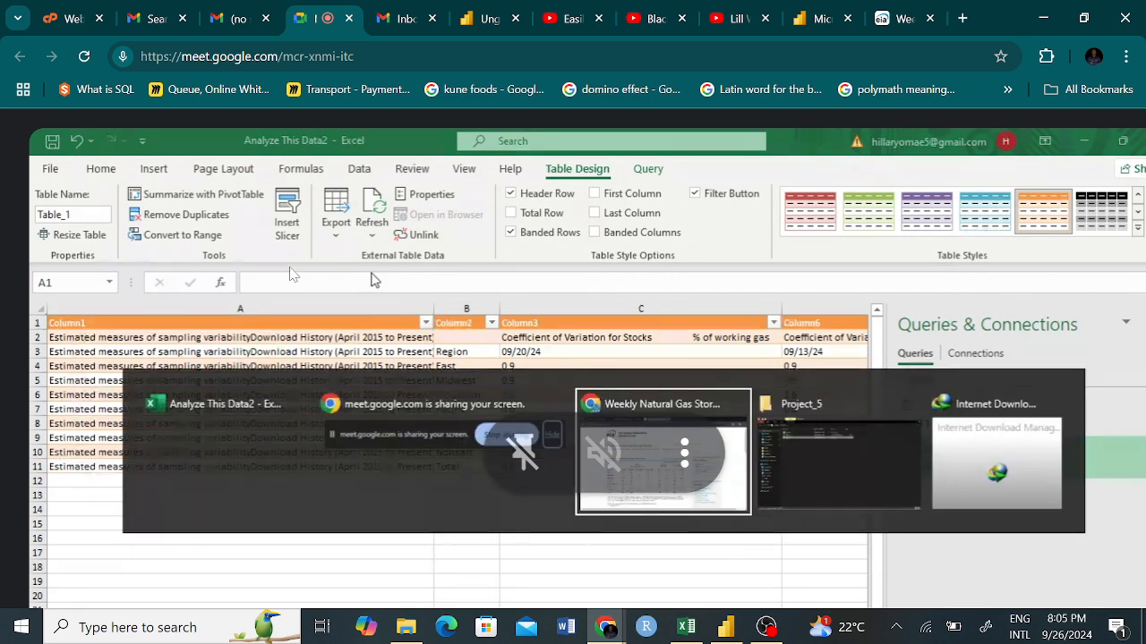
{"action": "scroll", "coordinate": [261, 473], "scroll_direction": "down", "scroll_amount": 5}
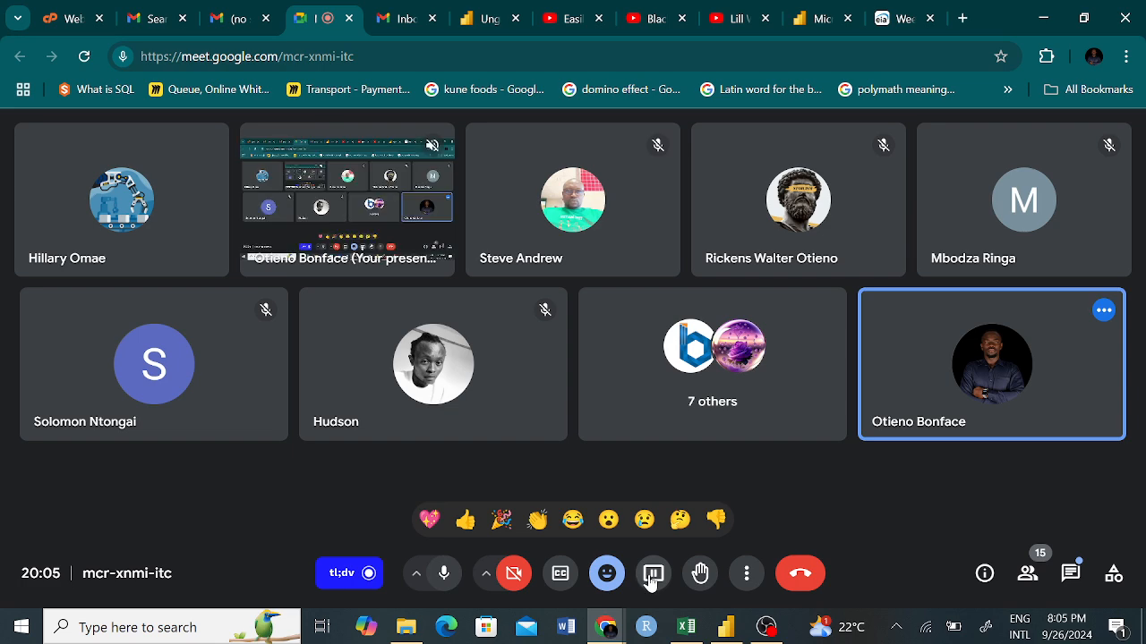
Resume presenting the screen in the Google Meet call, and switch to the Analyze This Data workbook in Excel.
{"action": "left_click", "coordinate": [653, 571]}
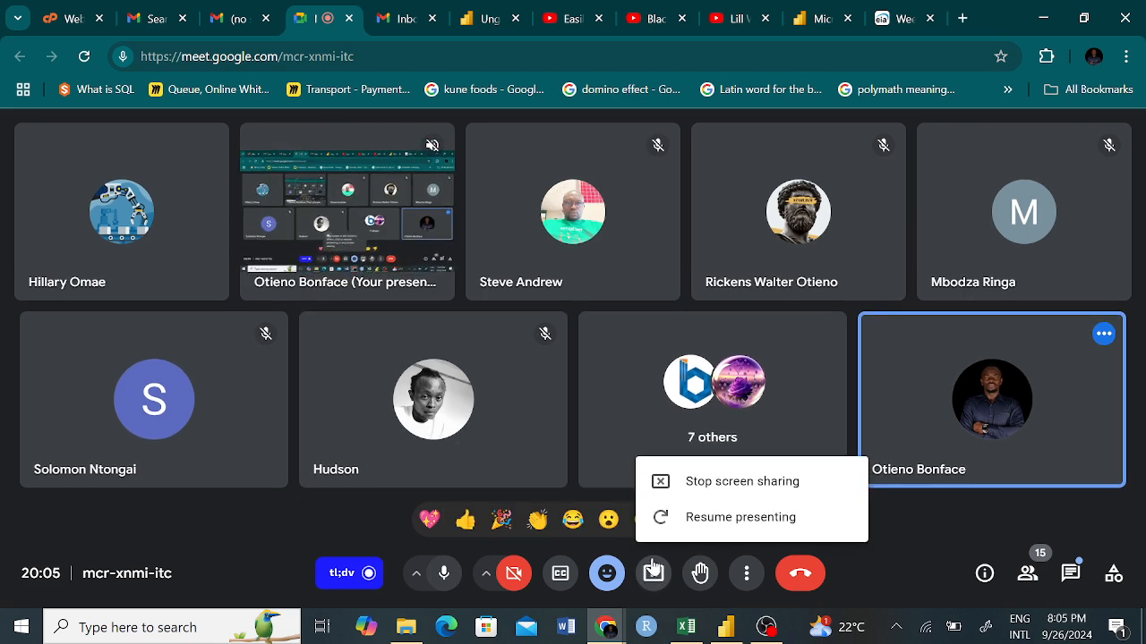
{"action": "left_click", "coordinate": [729, 526]}
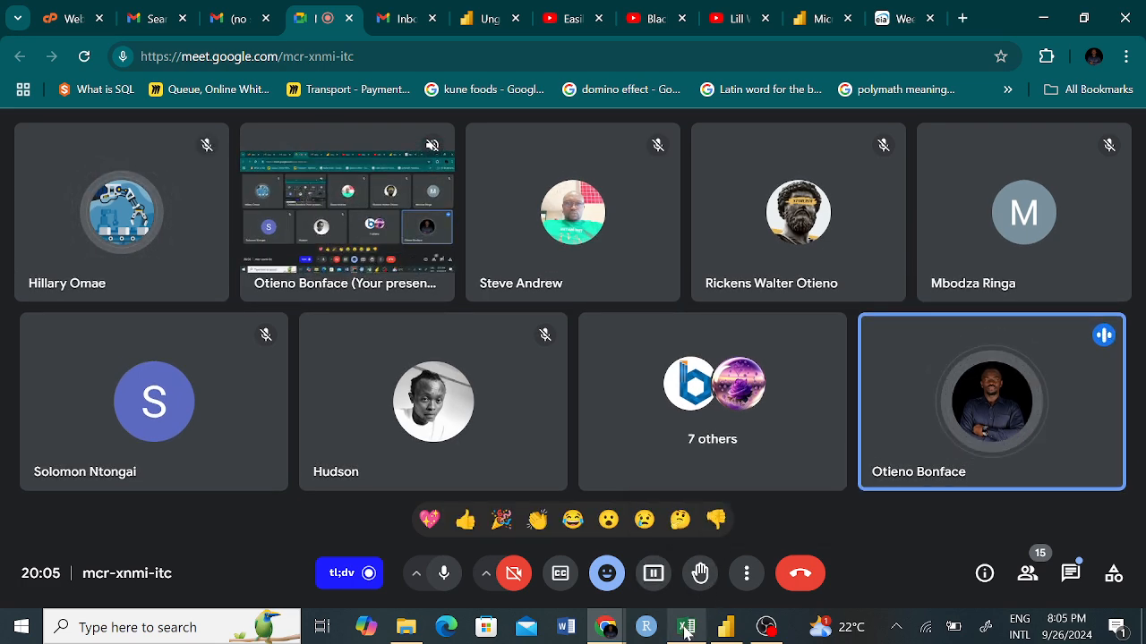
{"action": "mouse_move", "coordinate": [686, 632]}
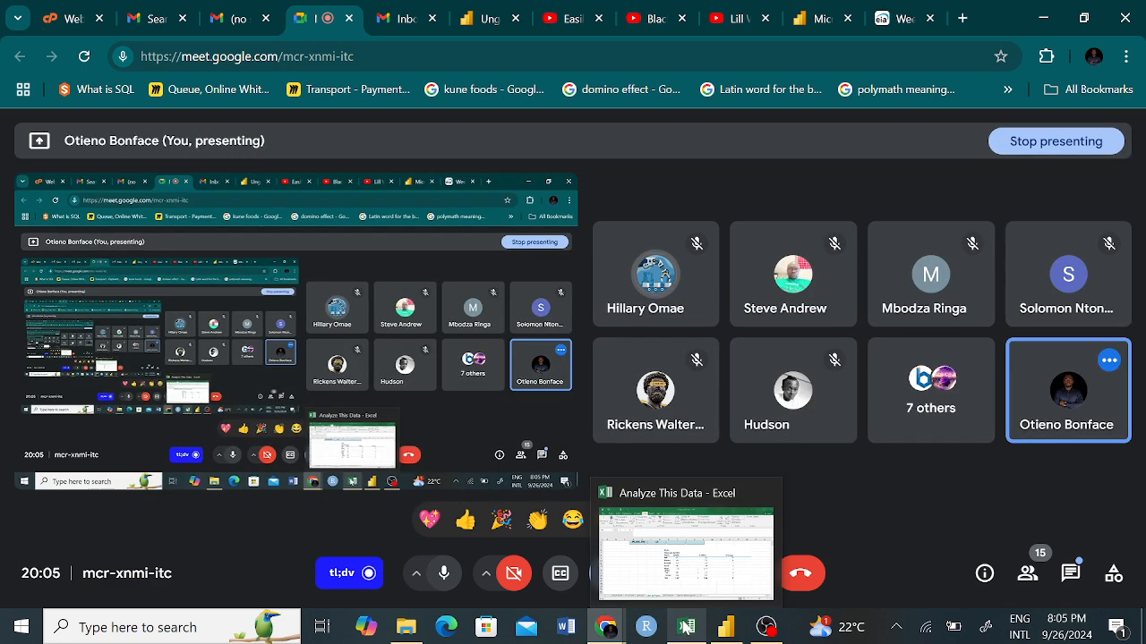
{"action": "left_click", "coordinate": [696, 589]}
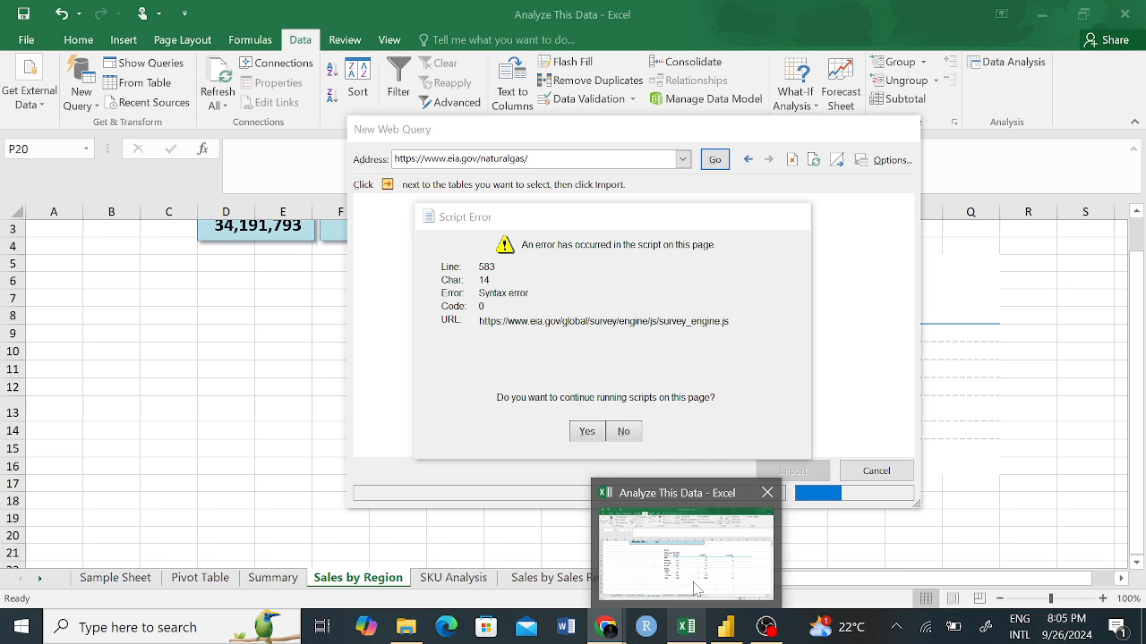
Dismiss the script errors and close the New Web Query dialog without importing, returning to cell E10 of the Sales by Region sheet.
{"action": "left_click", "coordinate": [624, 435]}
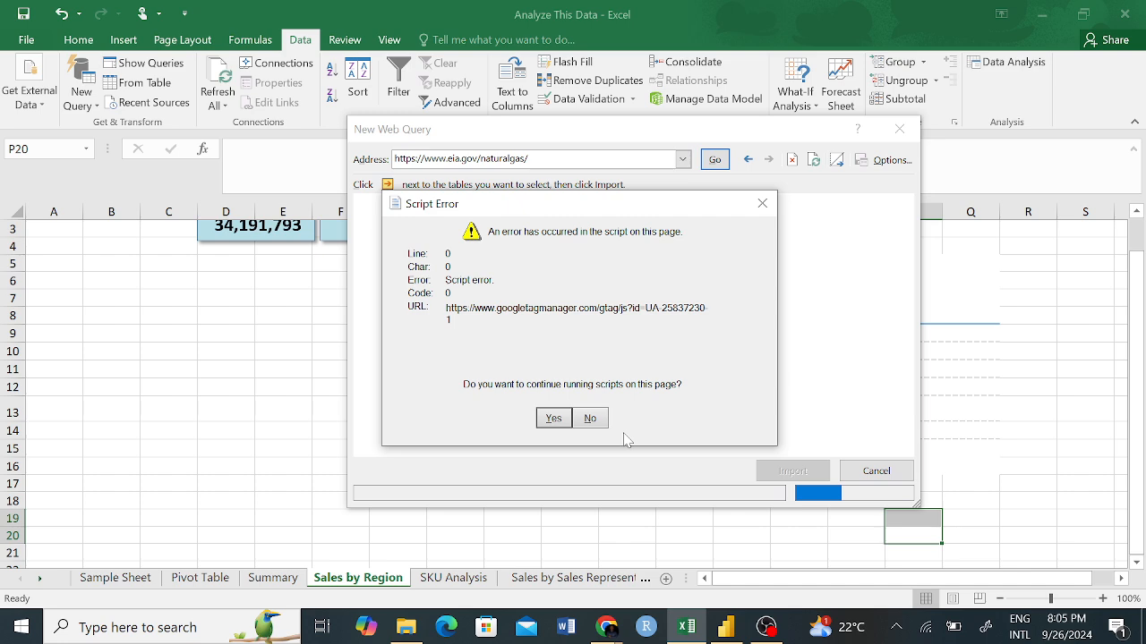
{"action": "left_click", "coordinate": [763, 205]}
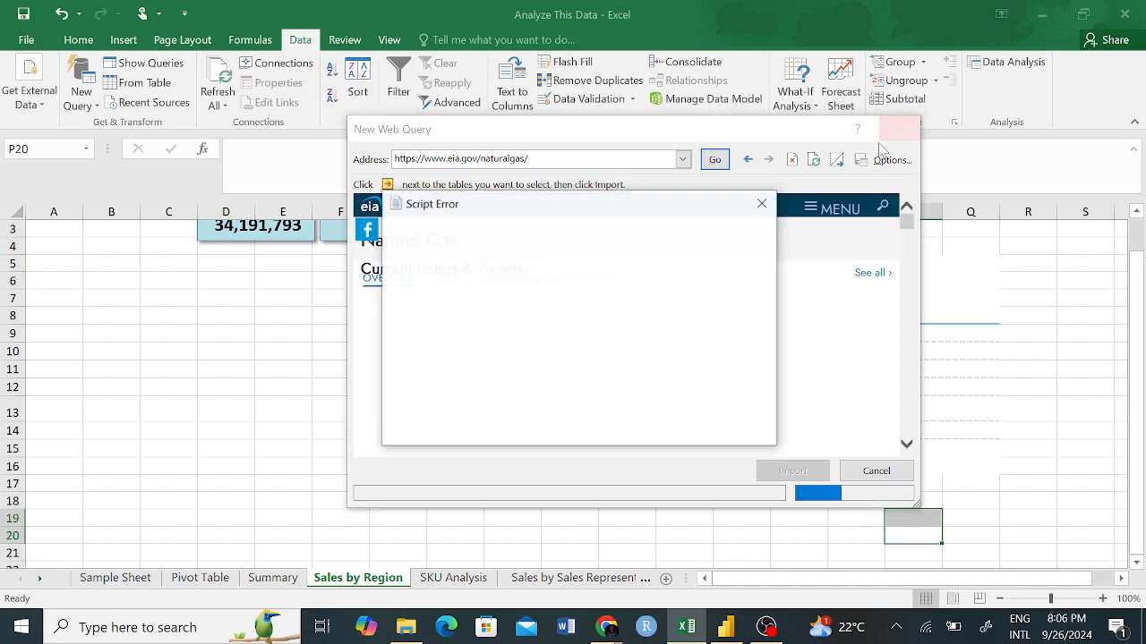
{"action": "left_click", "coordinate": [761, 205]}
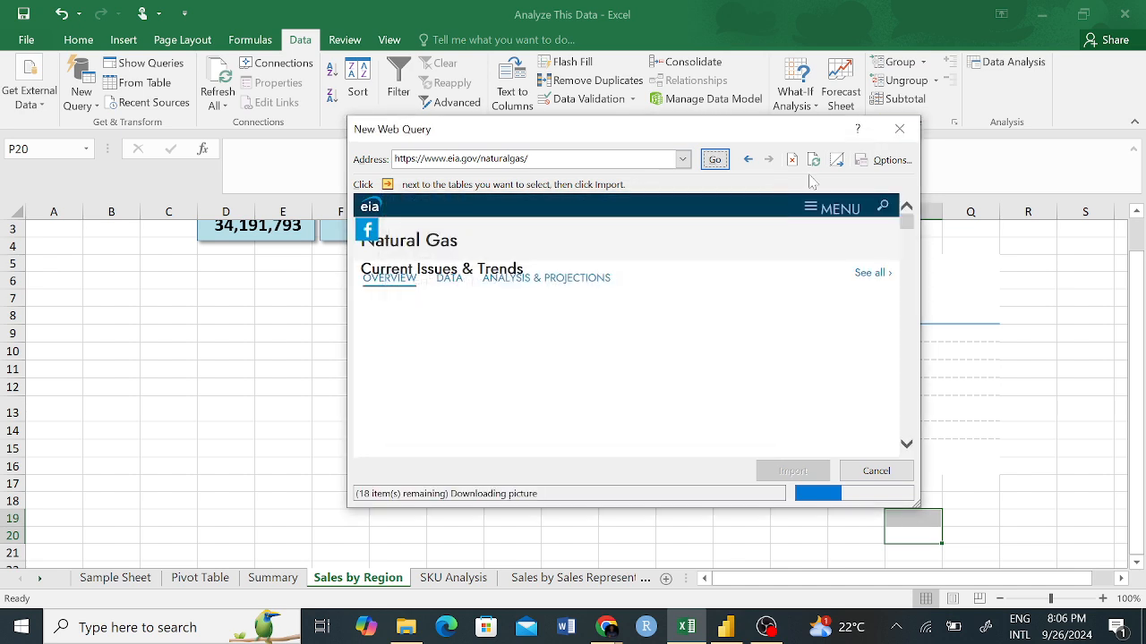
{"action": "left_click", "coordinate": [900, 129]}
{"action": "left_click", "coordinate": [274, 351]}
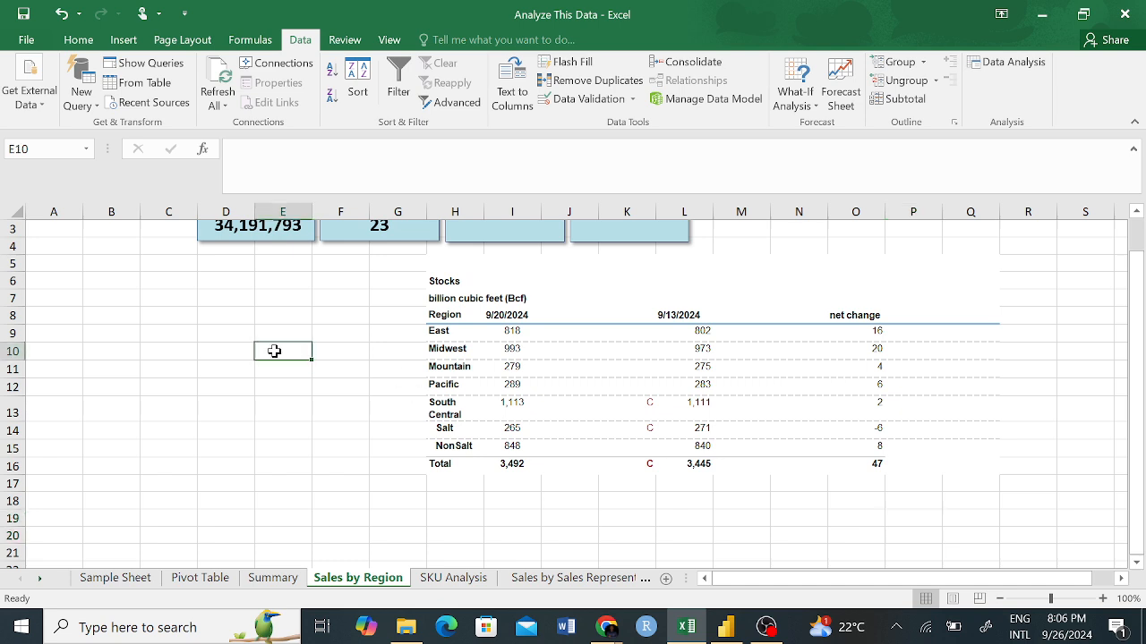